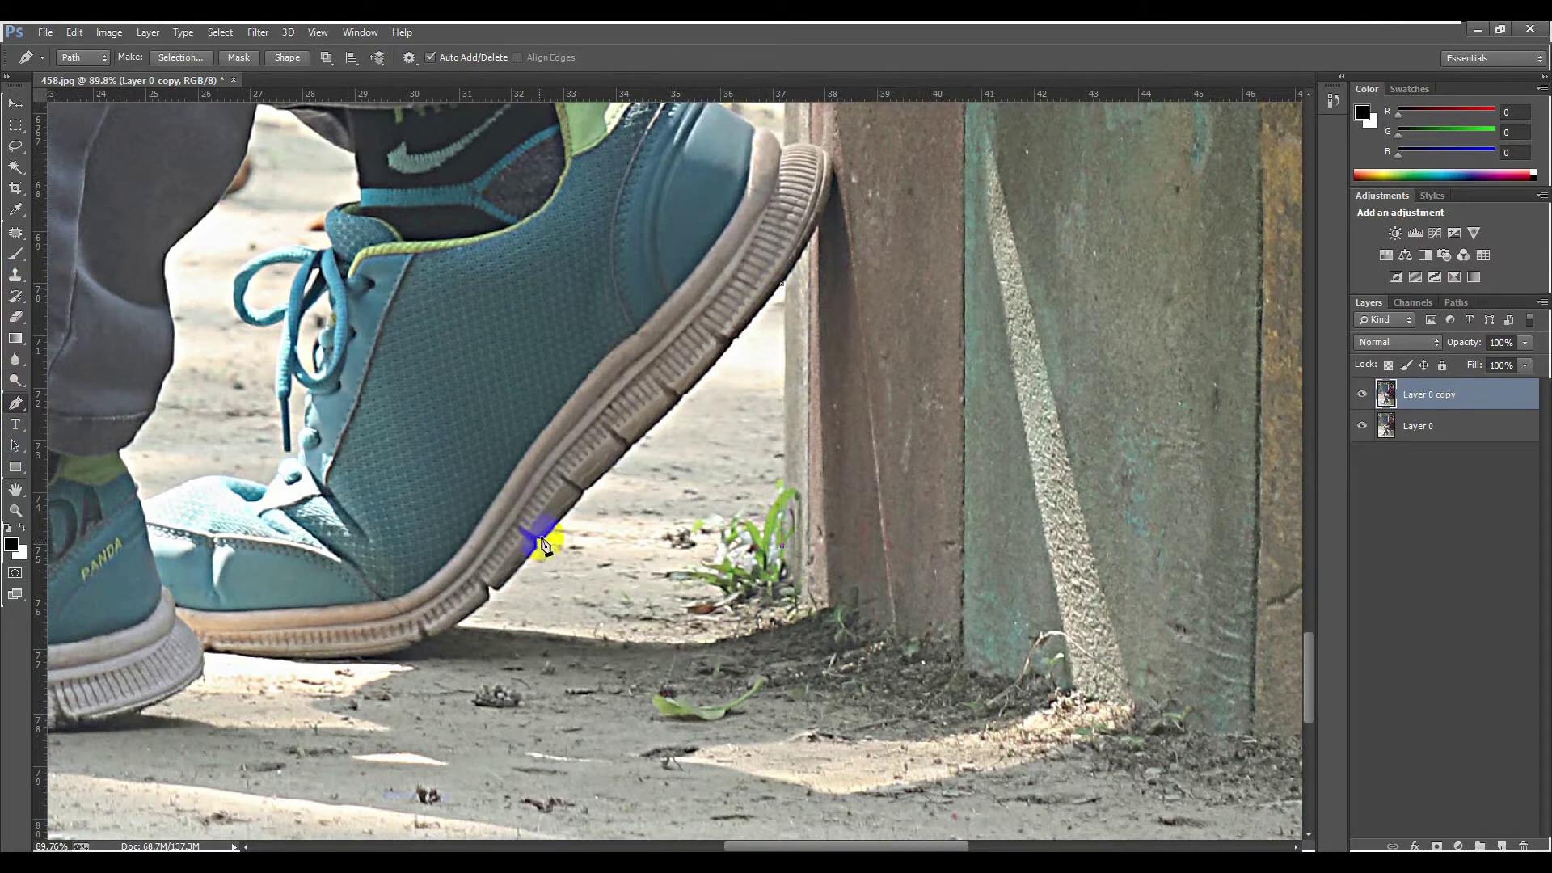
Step: Extend the pen path down the slanted sole of the rear shoe, undoing the first misplaced curve
drag(544, 544, 487, 579)
key(ctrl+z)
scroll(616, 477, up, 3)
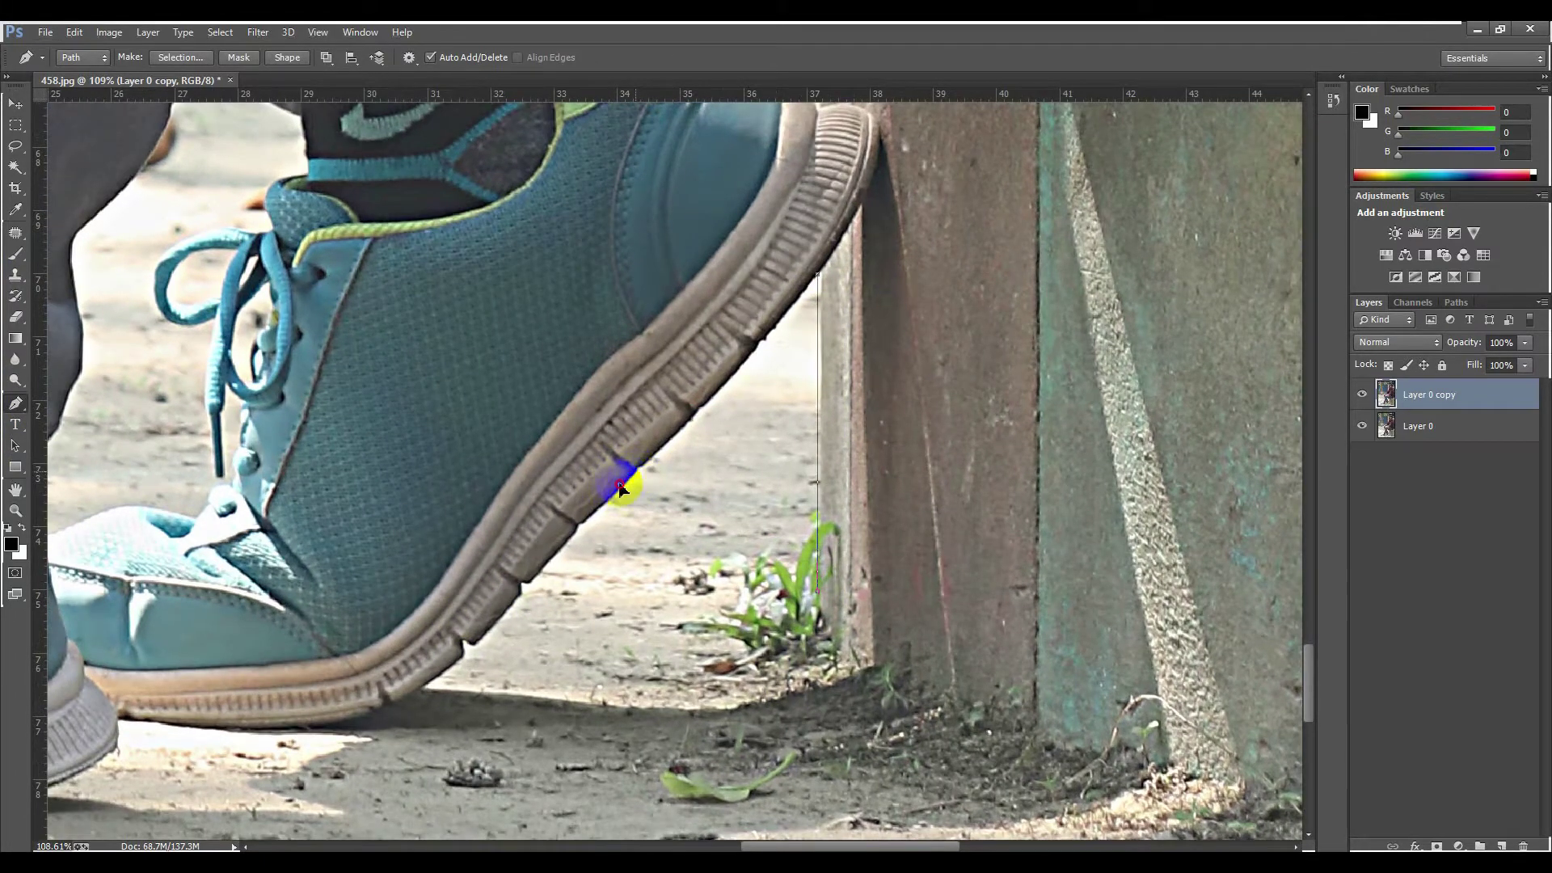
drag(620, 488, 542, 543)
alt+click(636, 473)
Step: Continue the path around the bend of the rear shoe's sole to its underside, redoing the misplaced anchor
scroll(622, 489, down, 2)
drag(464, 475, 453, 495)
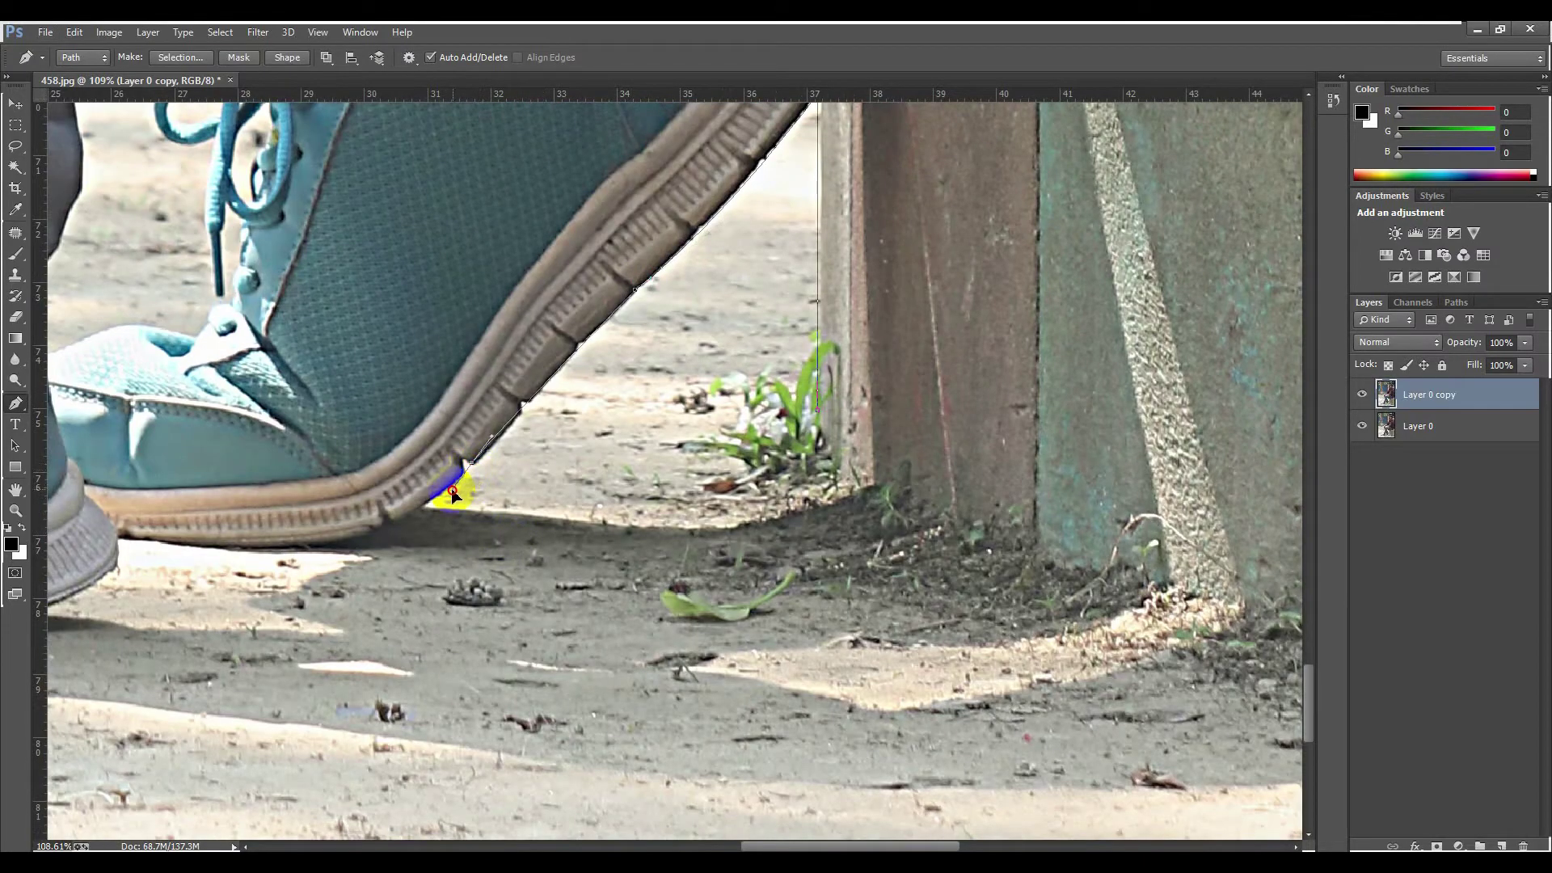
key(ctrl+z)
drag(529, 401, 519, 417)
drag(358, 534, 255, 570)
Step: Trace the path along the underside of the rear shoe's forefoot to the front shoe's heel
scroll(451, 535, down, 10)
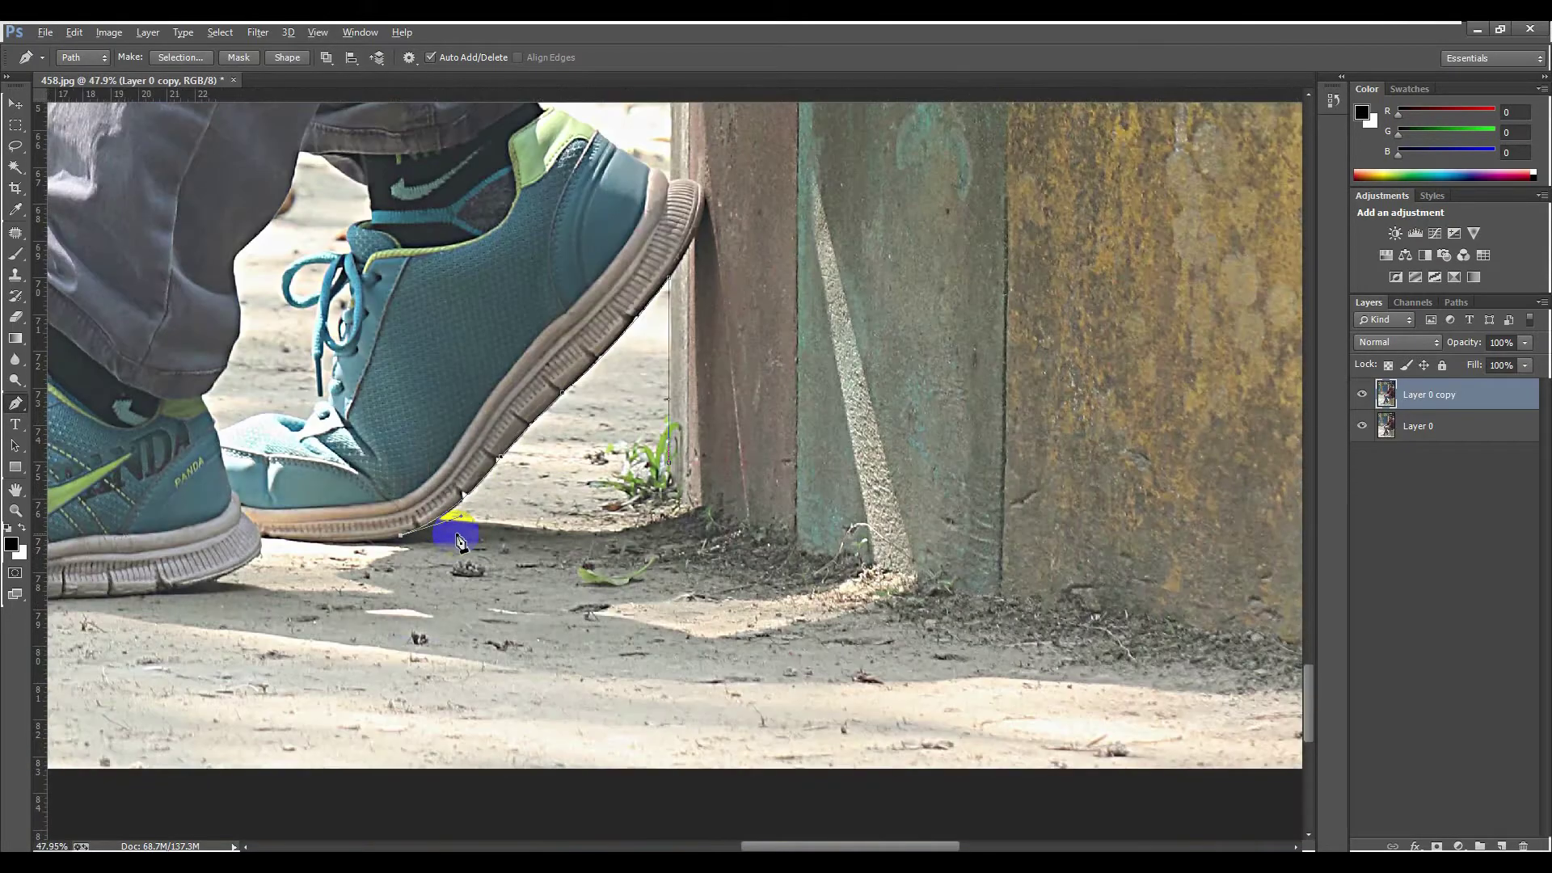
scroll(323, 503, up, 11)
scroll(311, 613, up, 2)
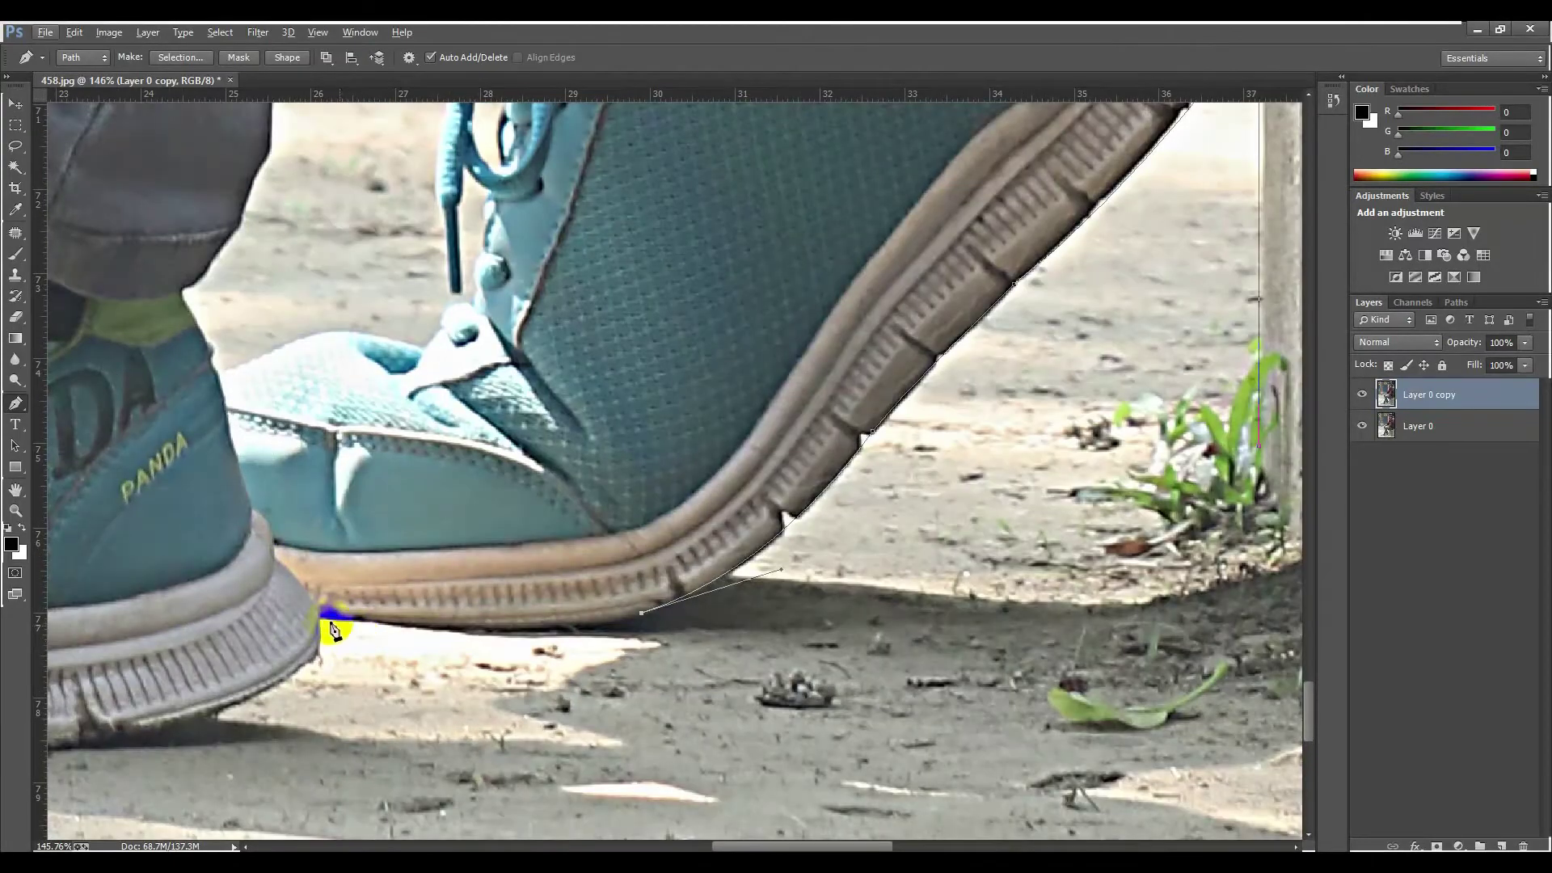
drag(320, 615, 110, 589)
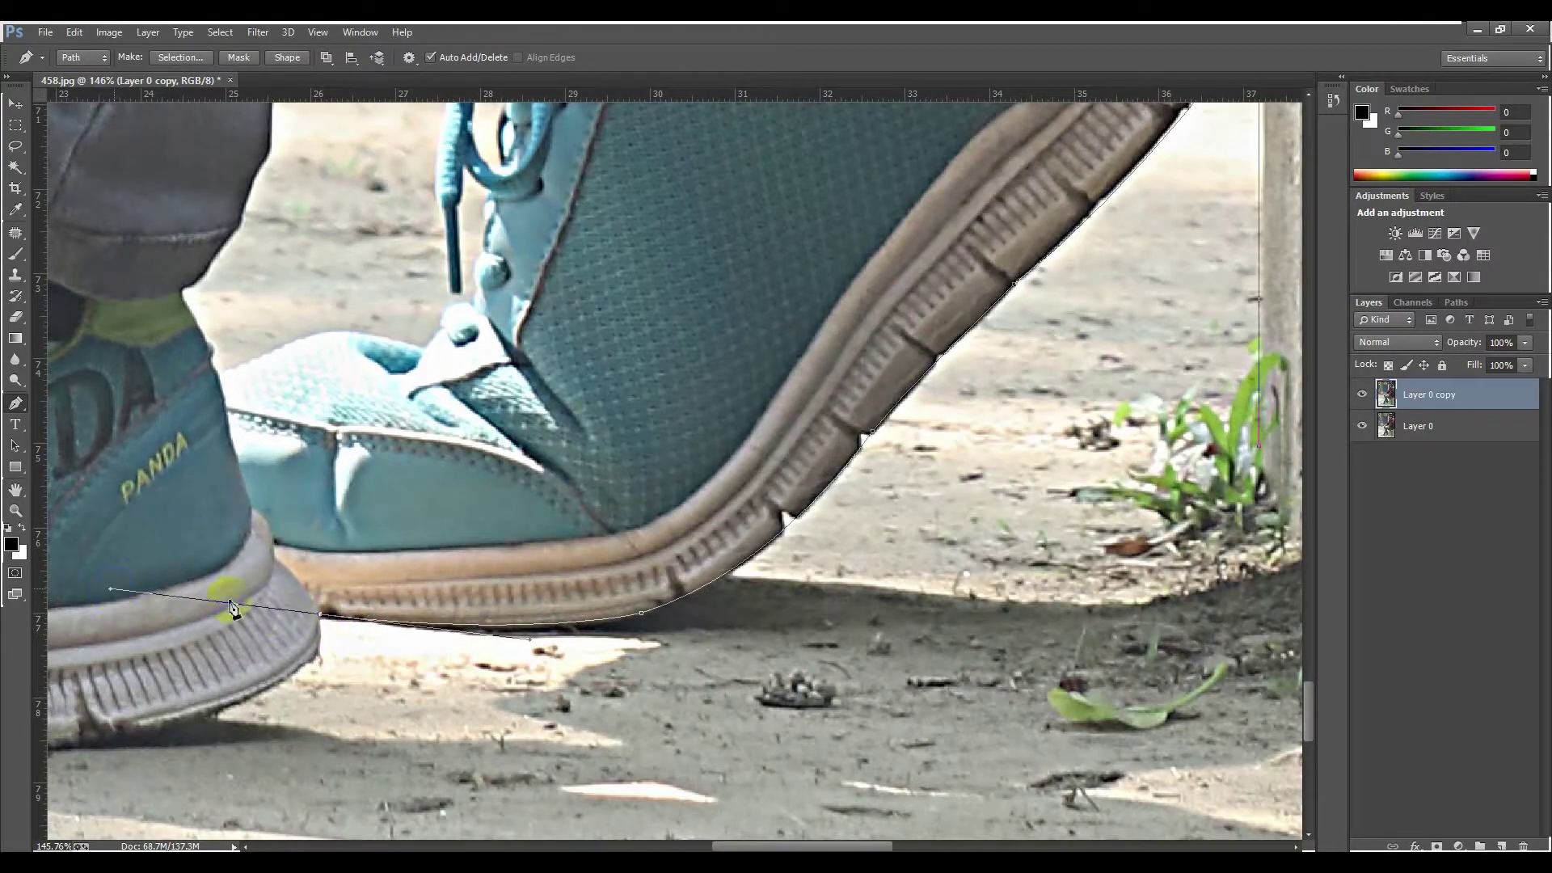
Step: Trace the path along the underside of the front shoe's sole from the heel towards the toe
scroll(412, 643, down, 15)
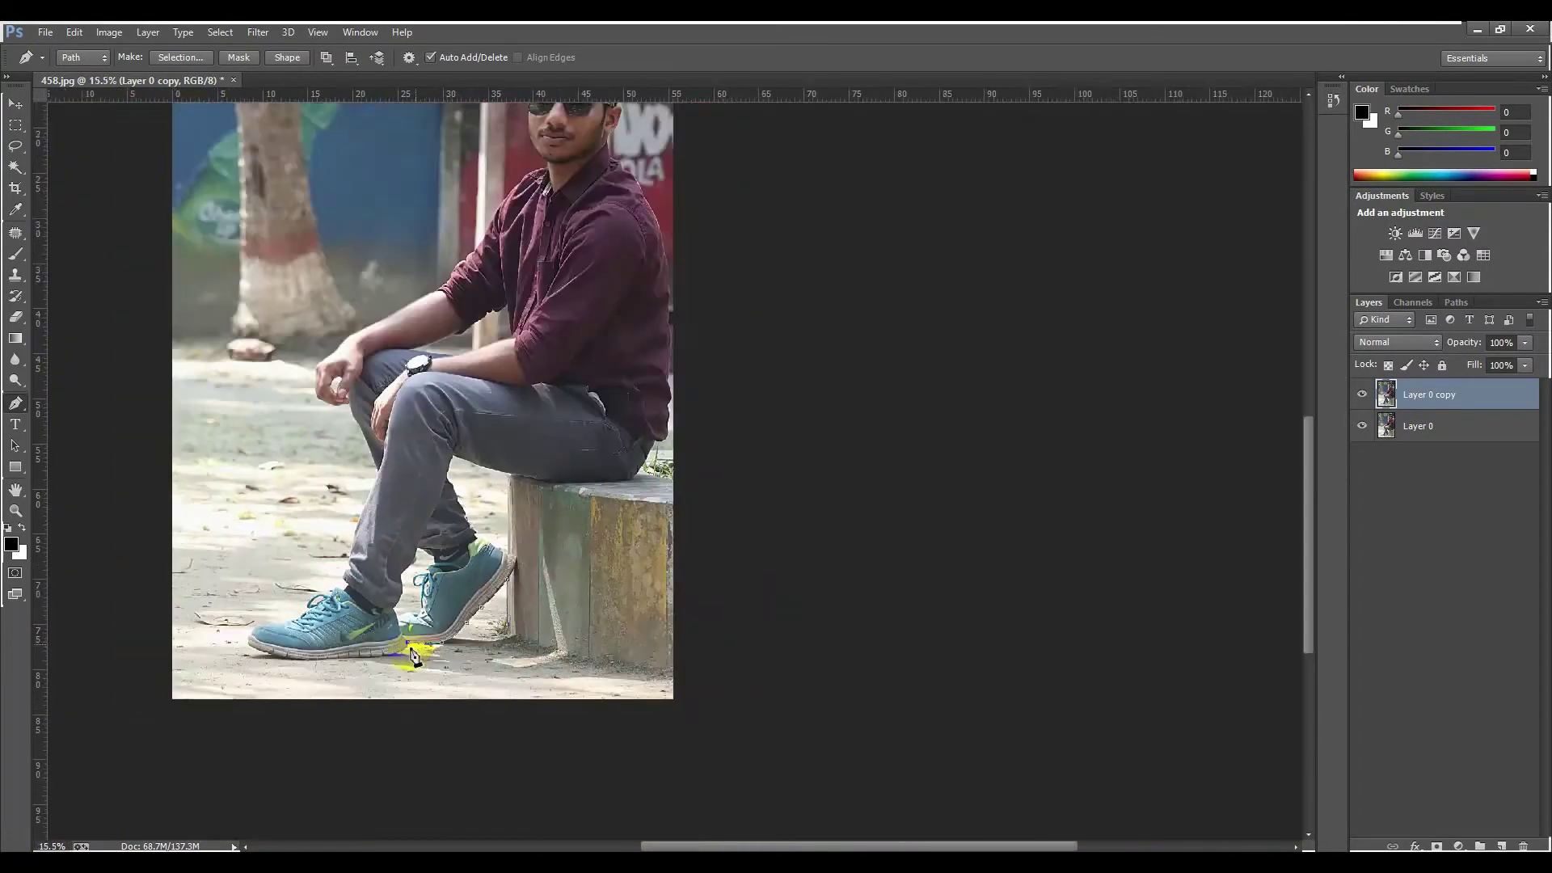
scroll(642, 715, up, 10)
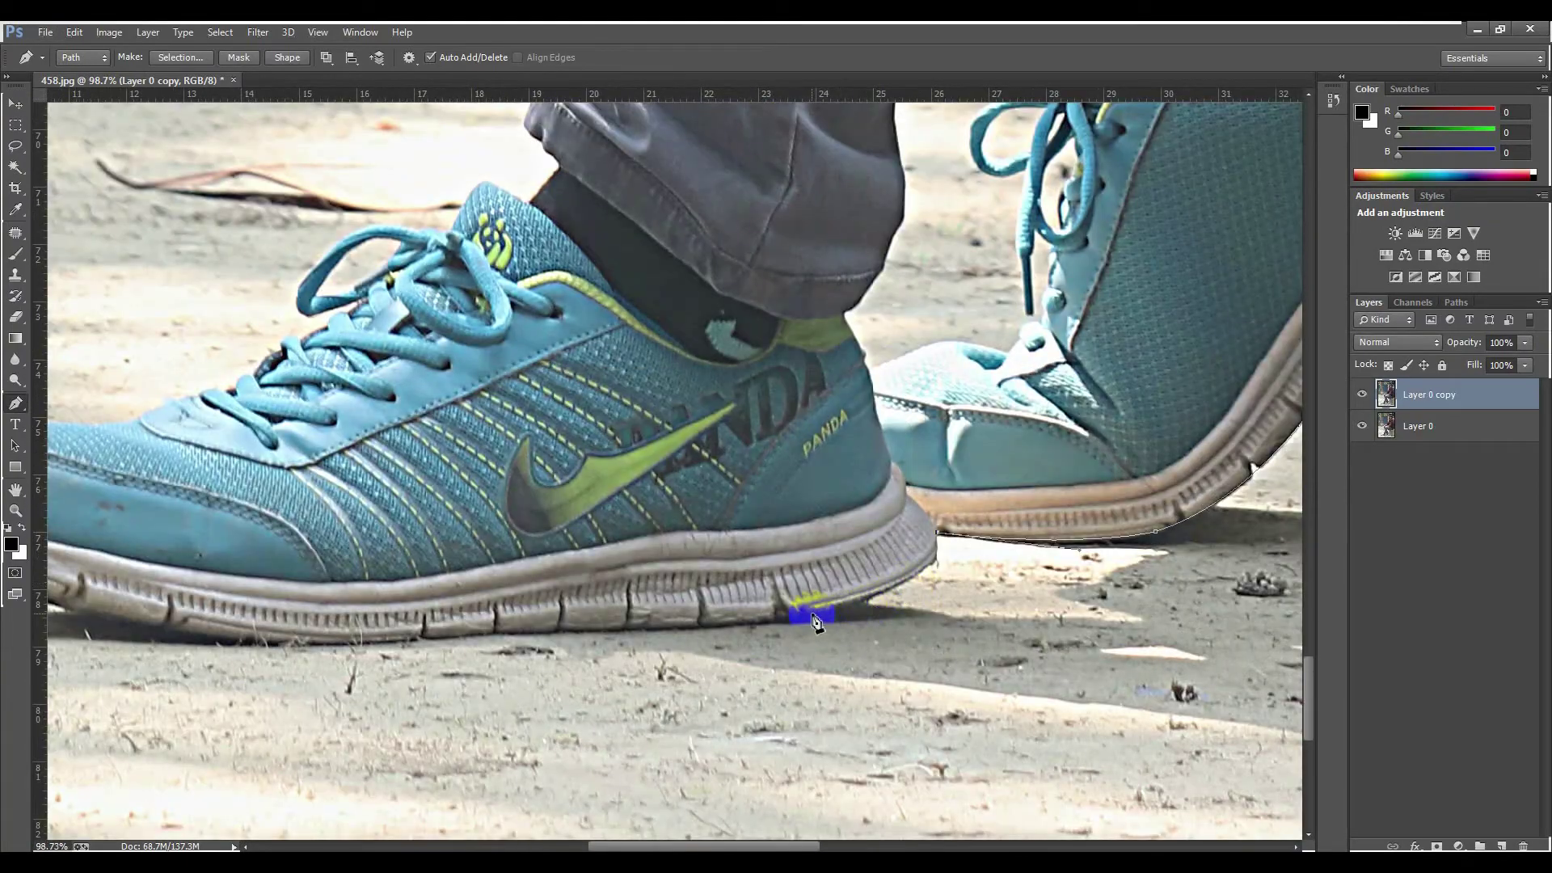
drag(810, 615, 665, 645)
drag(604, 632, 746, 561)
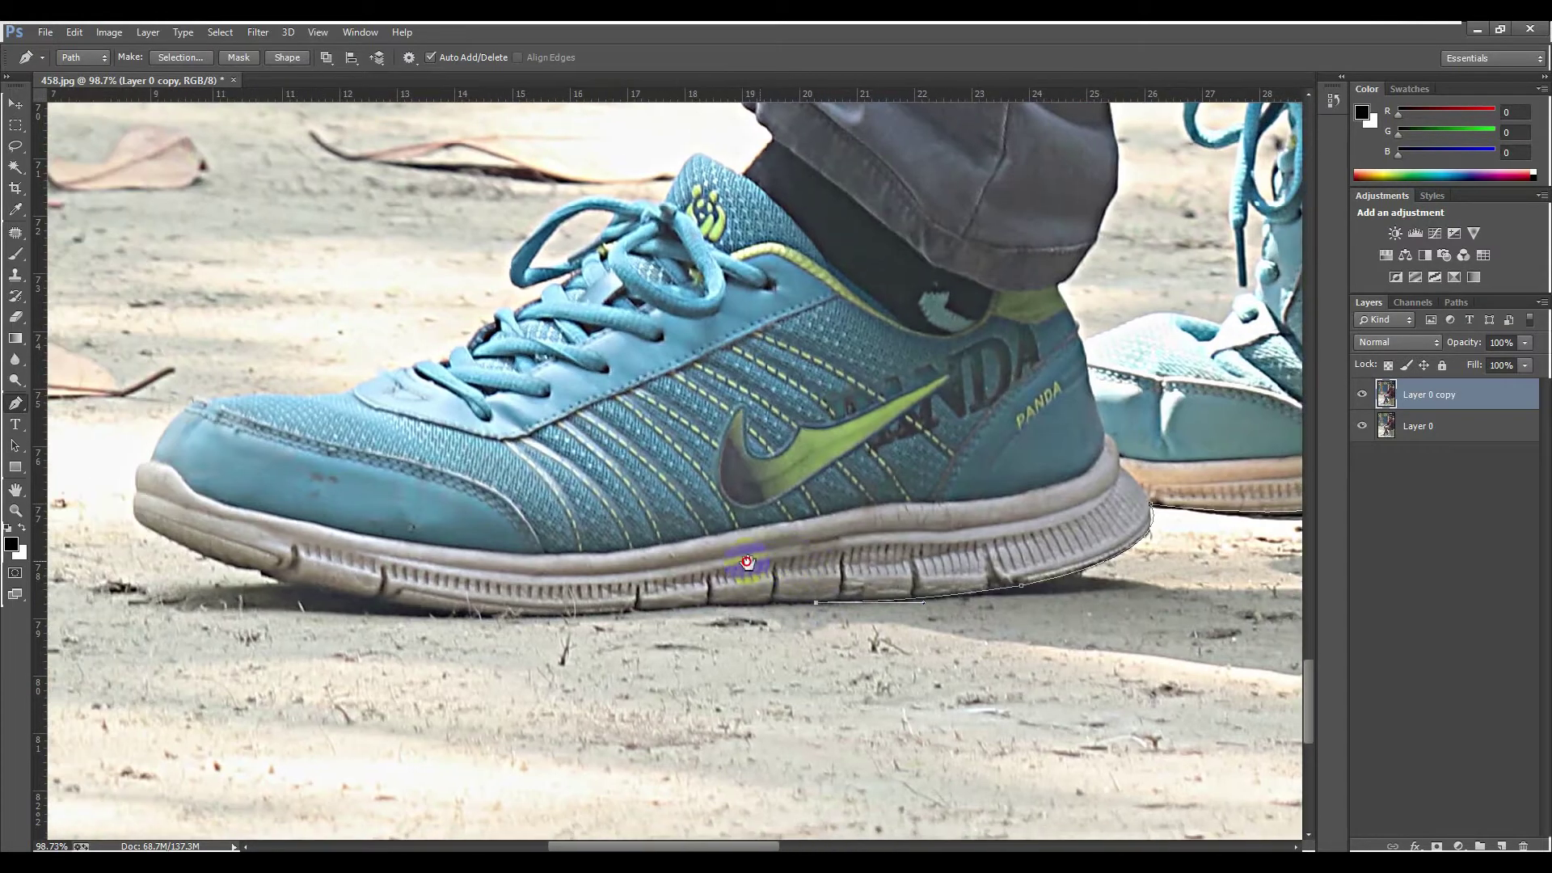
drag(510, 616, 435, 615)
click(270, 588)
drag(243, 568, 173, 535)
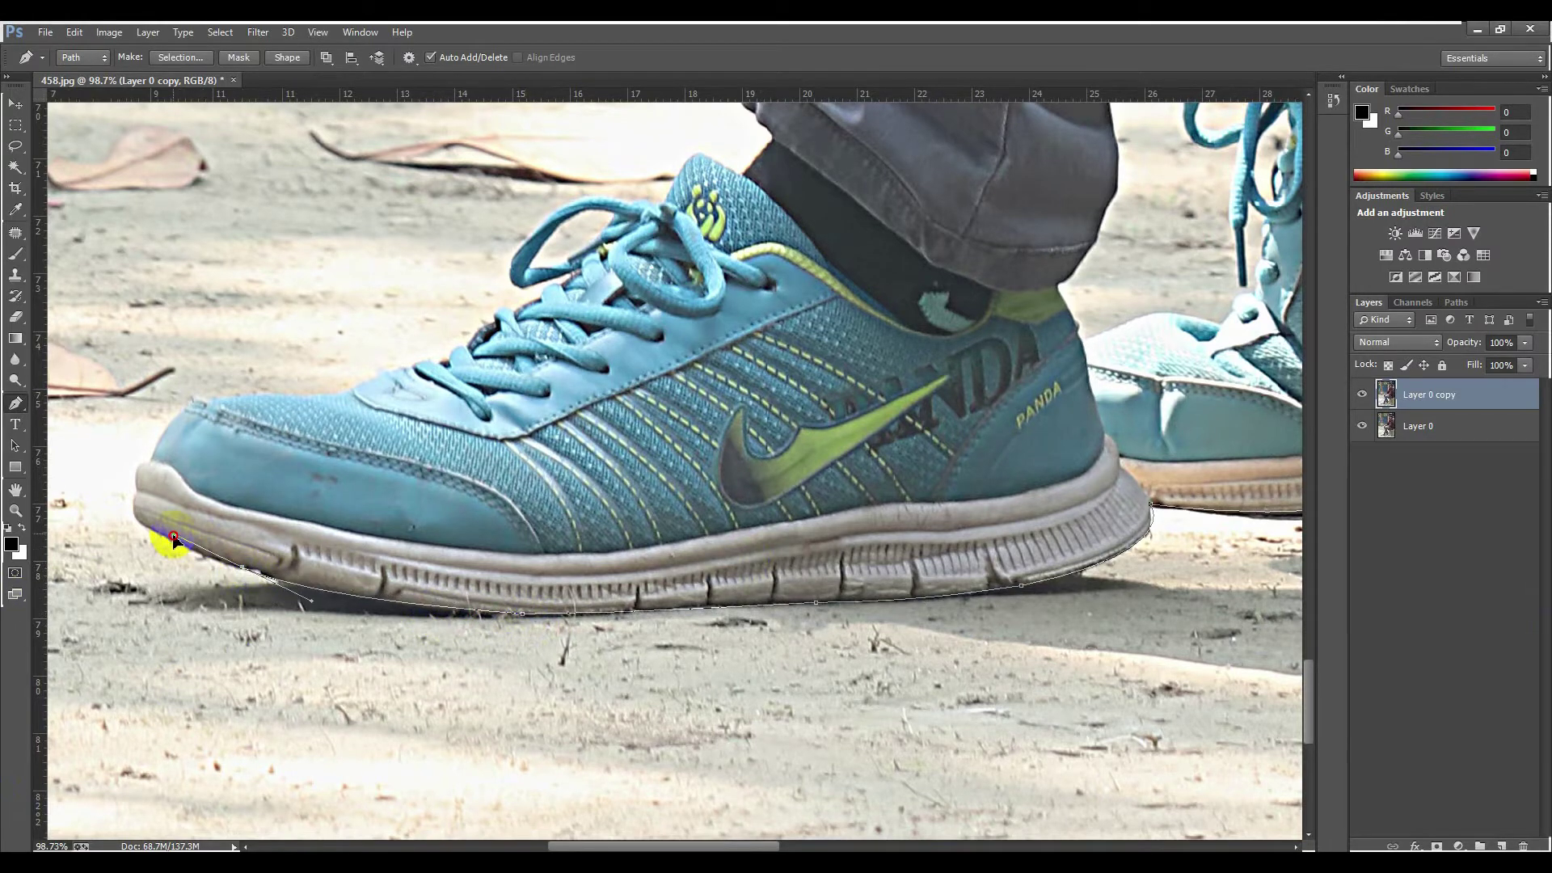
alt+click(244, 569)
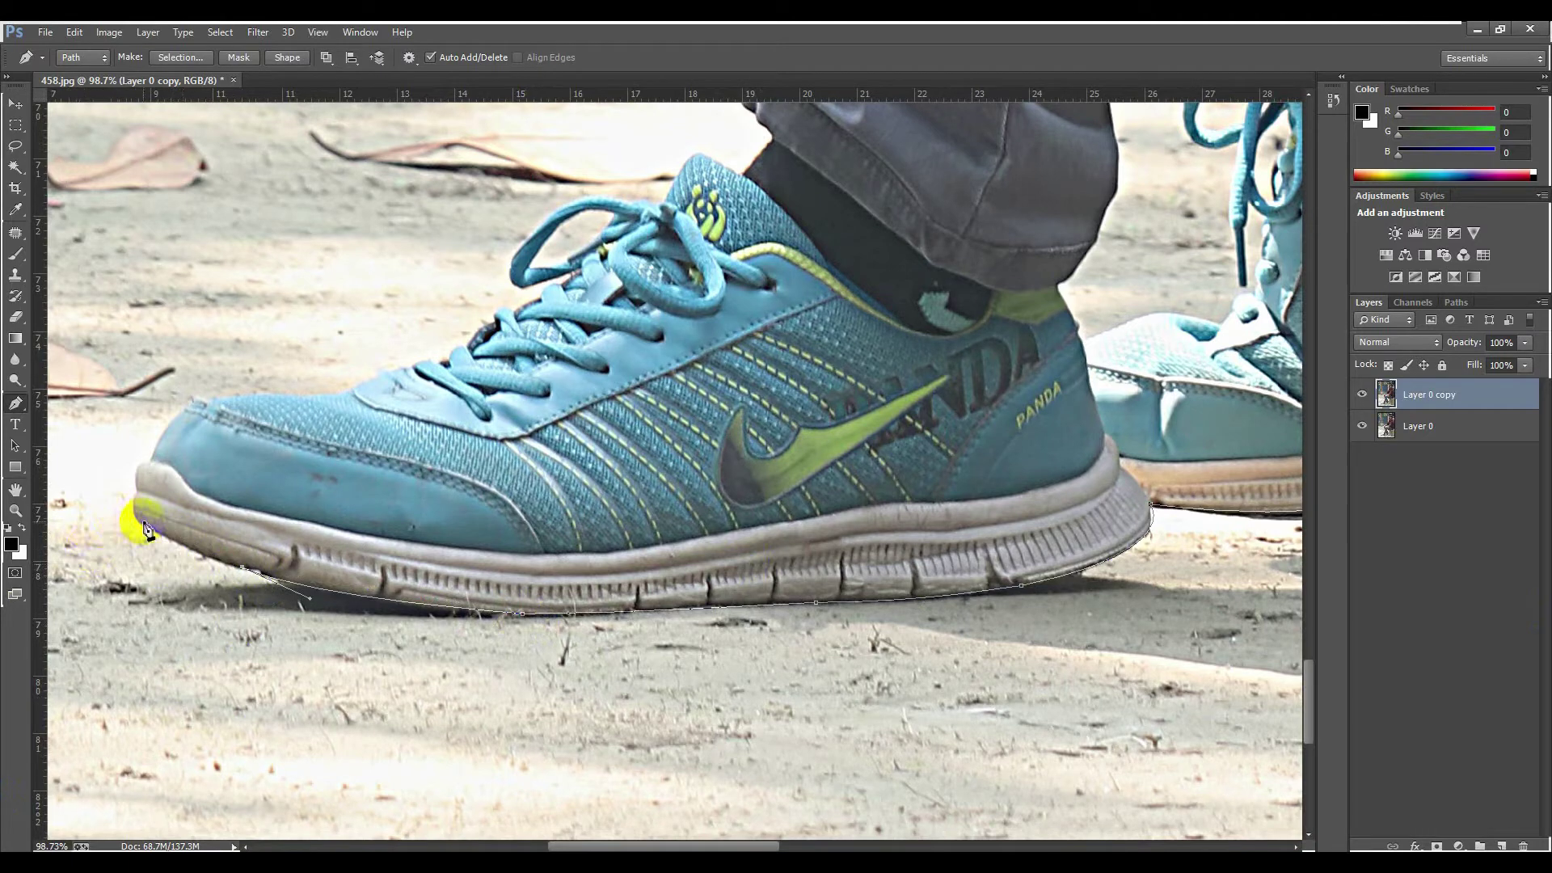
Step: Carry the path around the tip of the front shoe's sole and over its toe cap
drag(144, 533, 144, 468)
alt+click(149, 462)
scroll(233, 427, up, 1)
scroll(237, 449, up, 4)
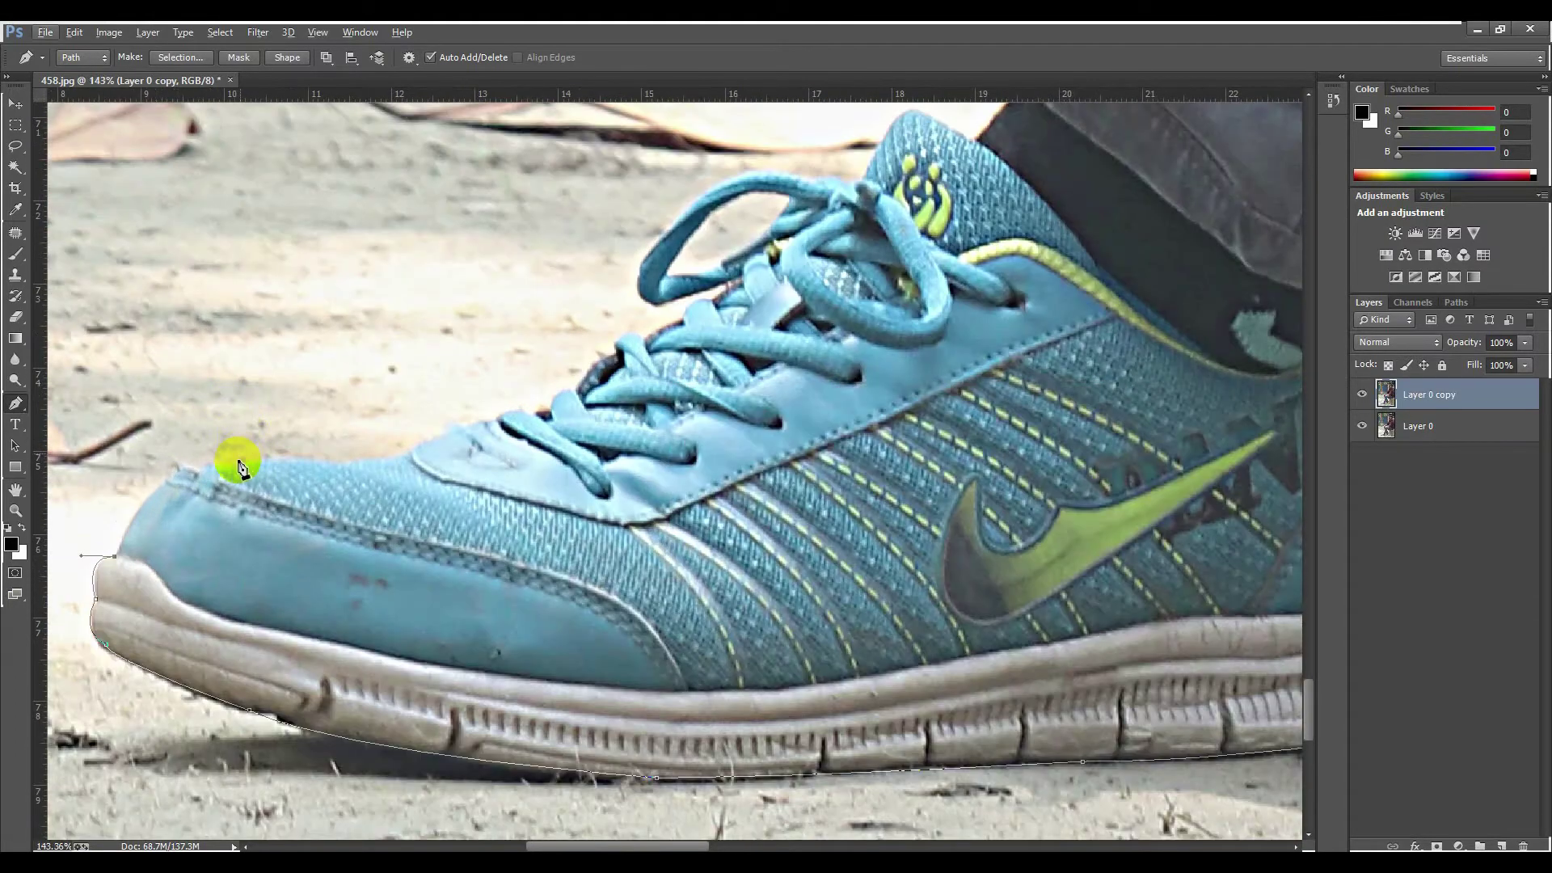
drag(241, 461, 358, 475)
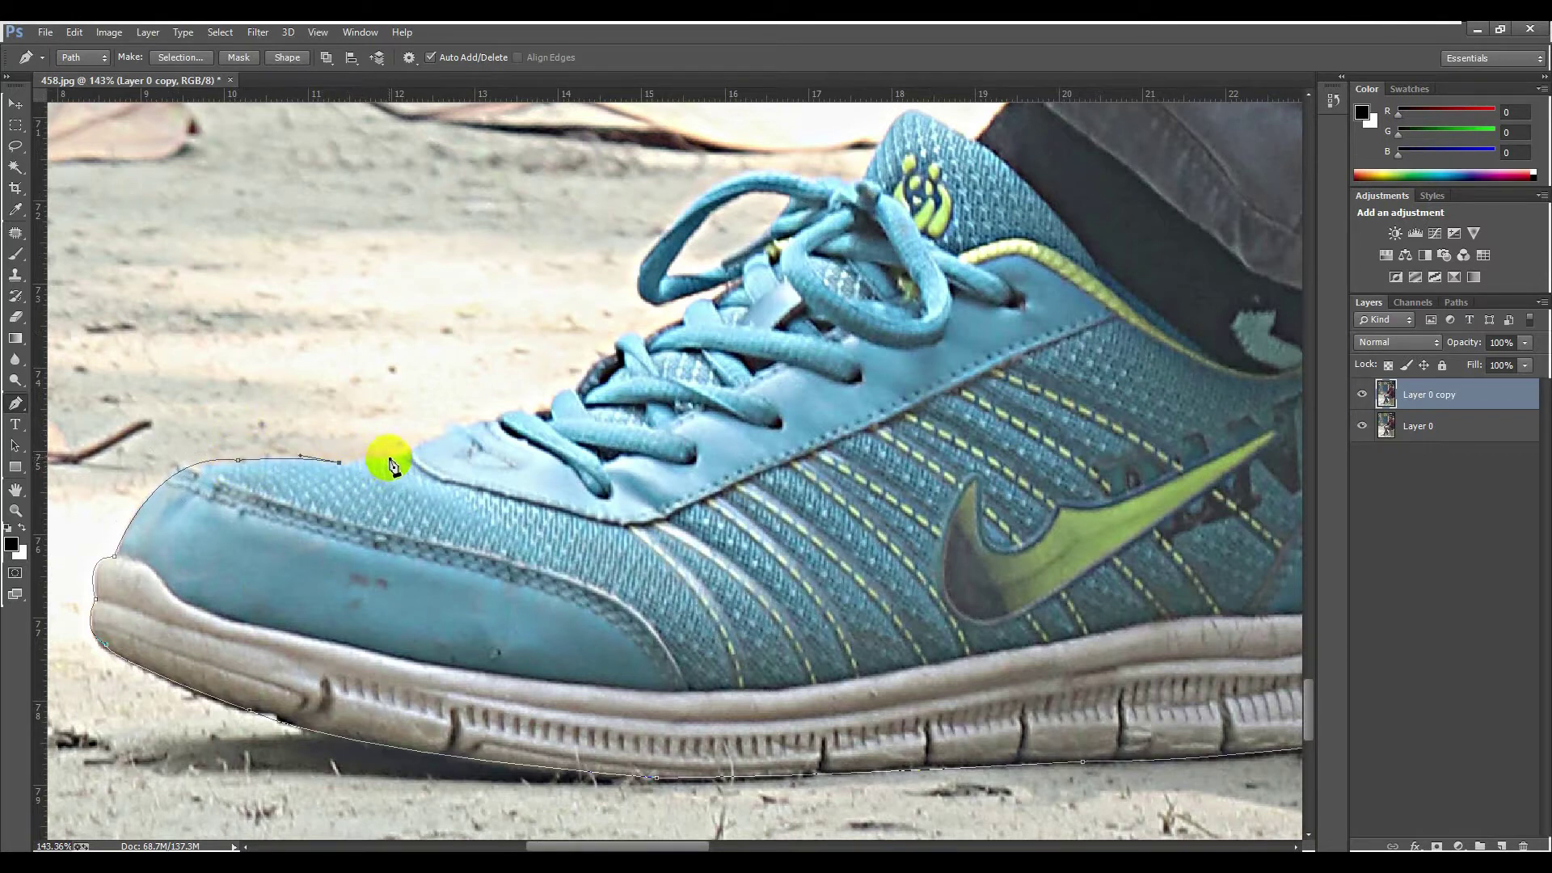
Step: Continue the path along the upper edge of the front shoe from the toe cap to the first lace
click(389, 457)
drag(490, 414, 525, 404)
click(491, 416)
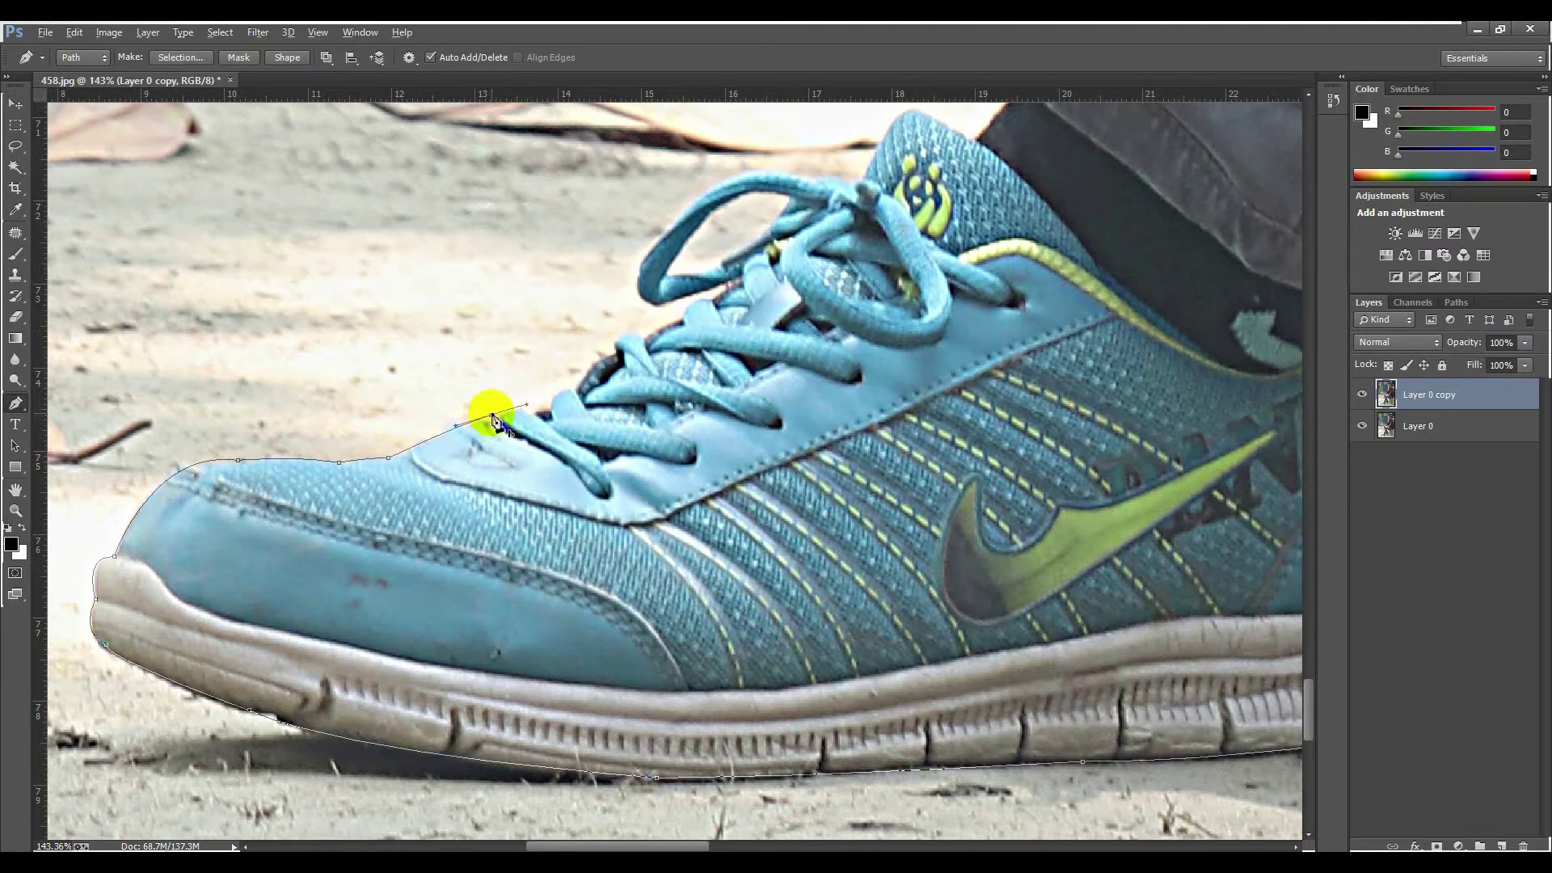
click(493, 418)
Step: Place closely spaced anchors along the front shoe's edge beside the lower laces
click(542, 405)
click(561, 393)
click(576, 380)
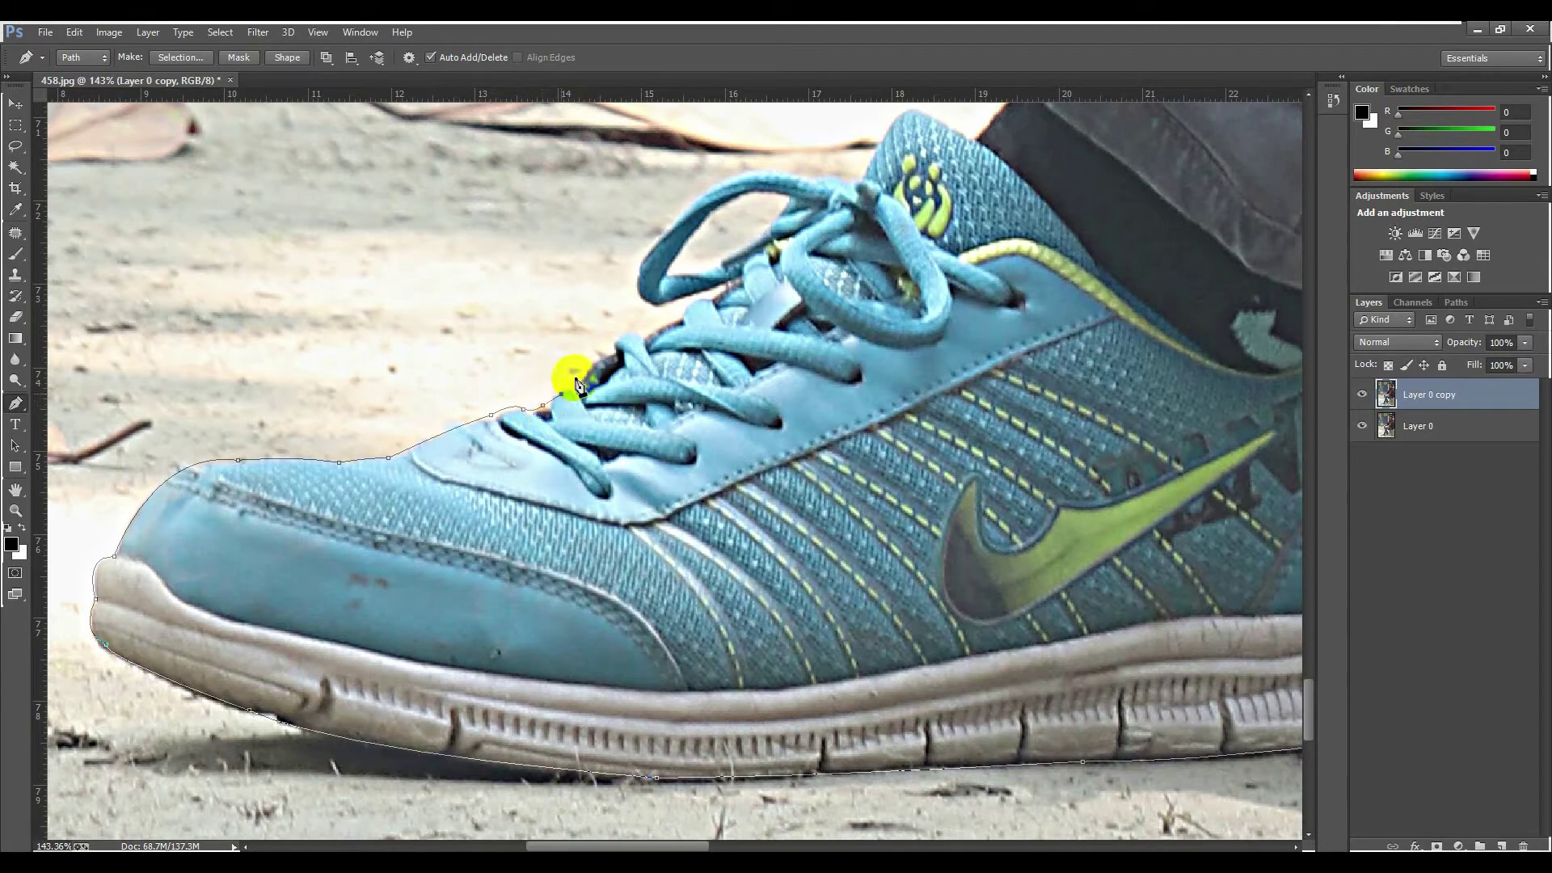
click(587, 364)
click(600, 353)
click(616, 347)
click(637, 333)
click(683, 309)
Step: Trace the path around the outside of the lace loop and up over the shoe's tongue
click(663, 301)
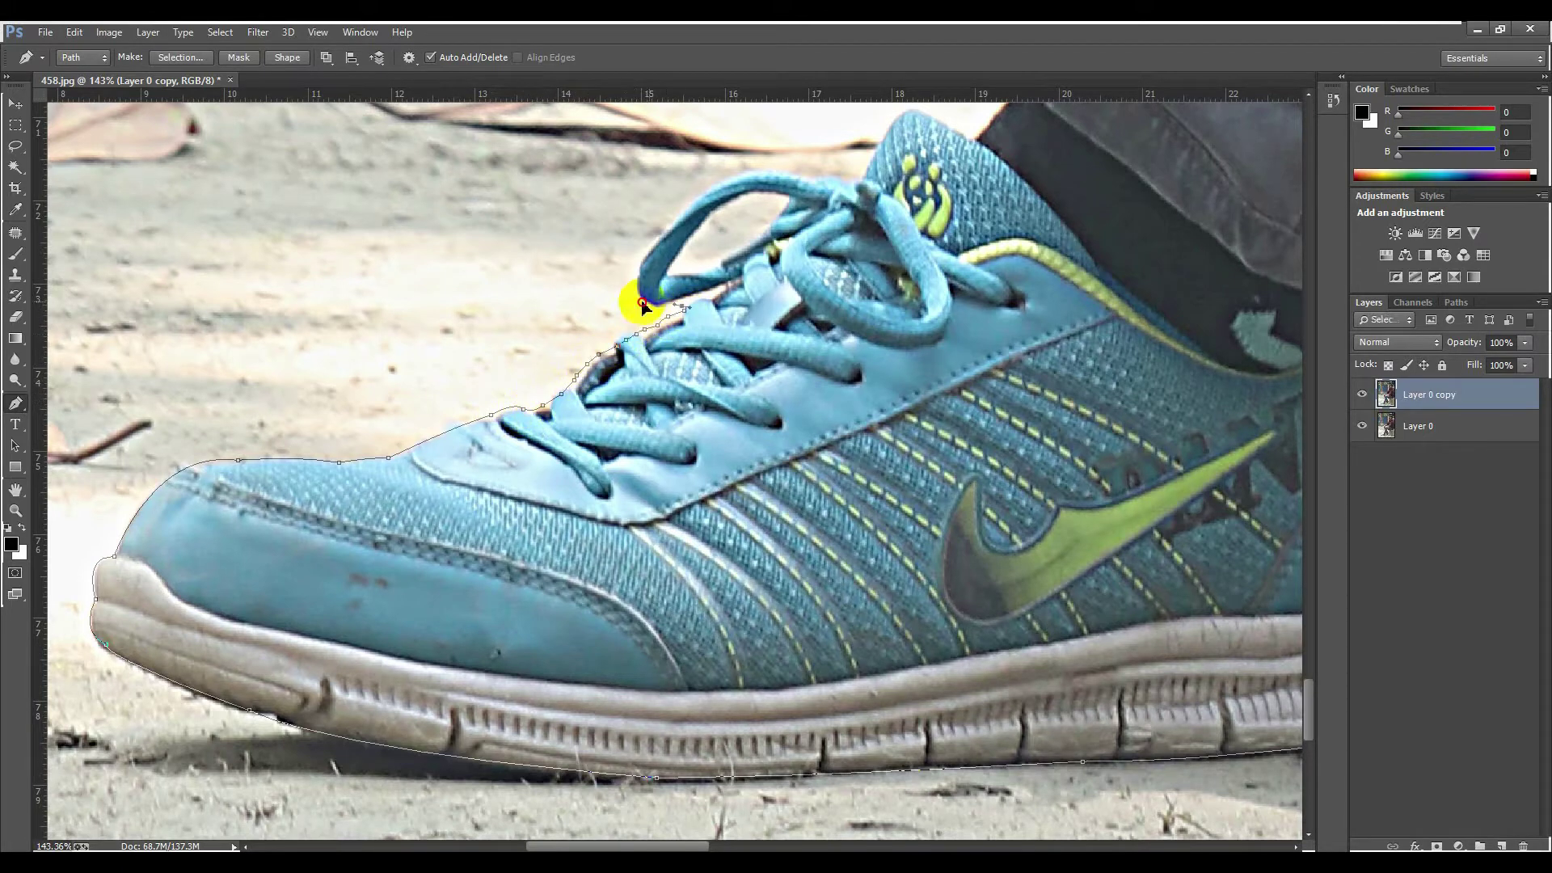
click(642, 301)
click(651, 248)
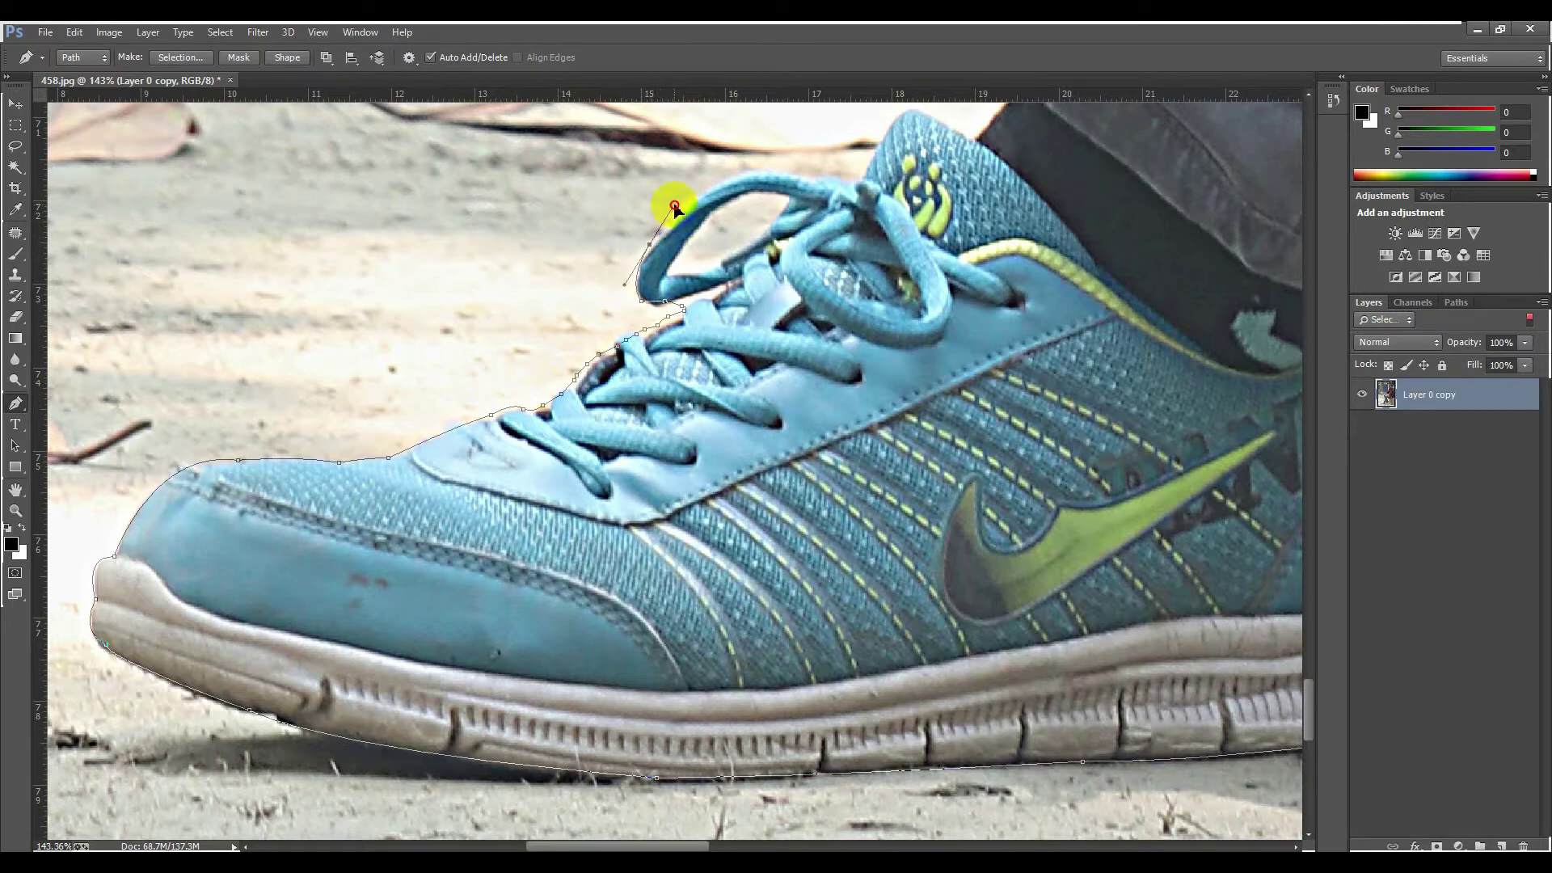
scroll(811, 259, up, 2)
drag(806, 231, 796, 348)
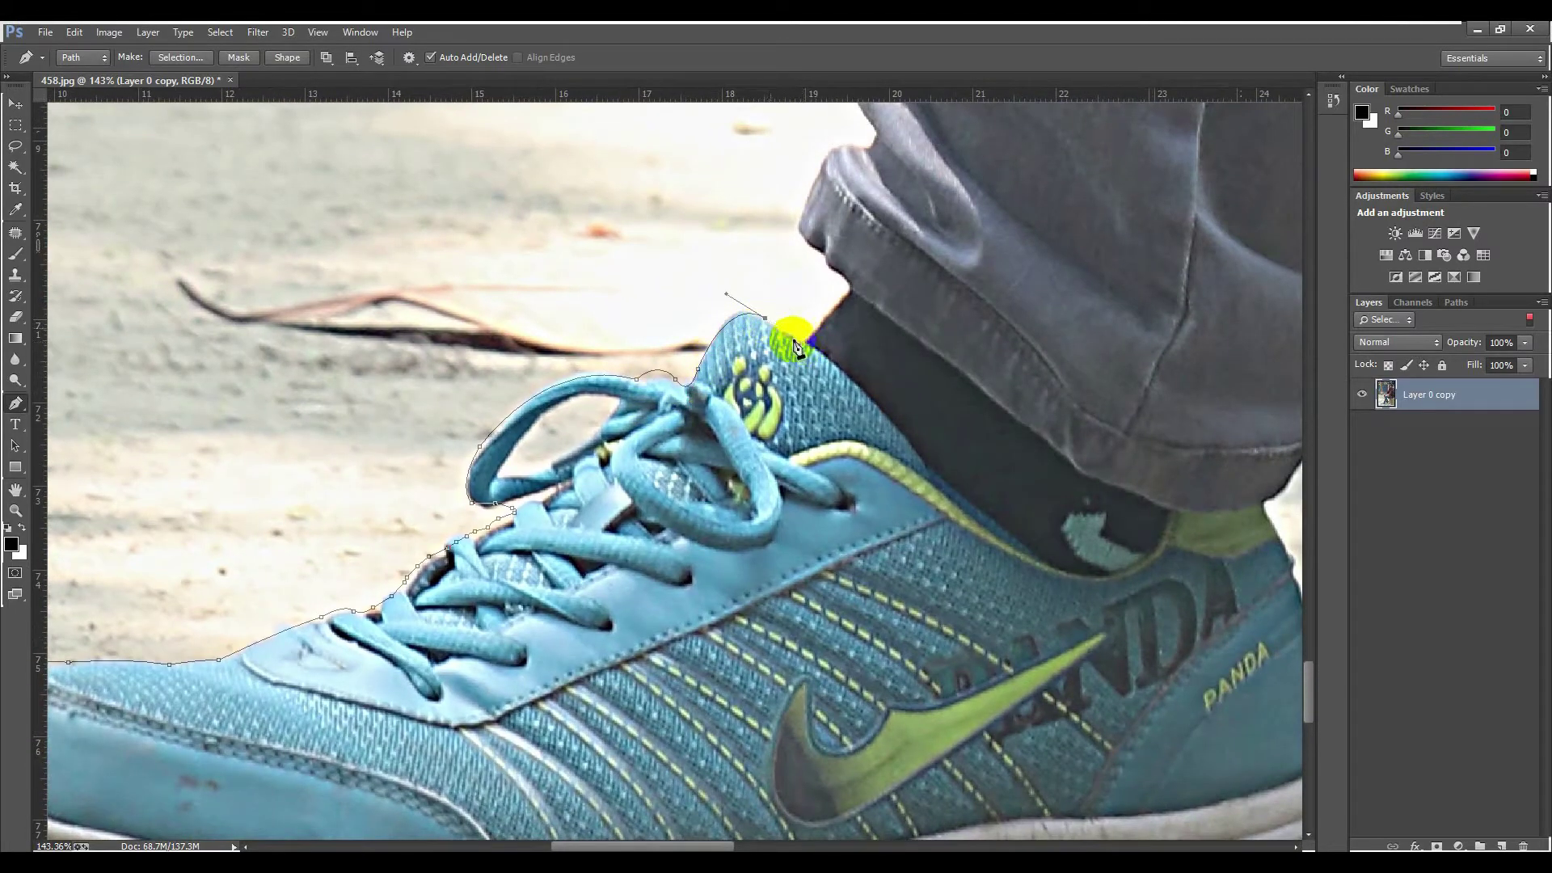
Step: Continue the path up the sock and around the front trouser leg's cuff and ankle folds
click(804, 340)
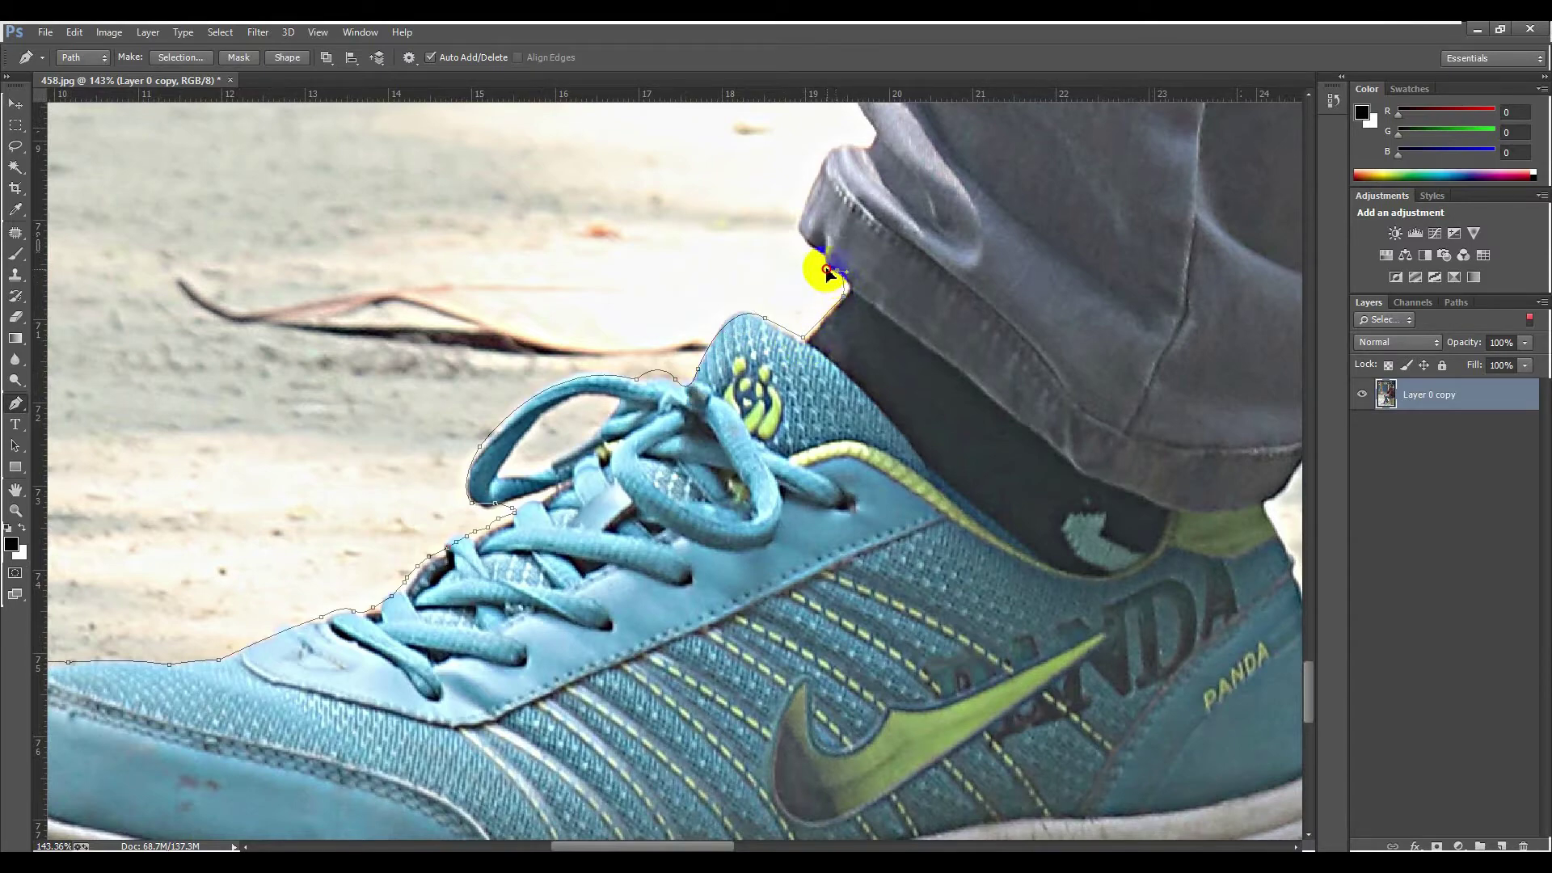
scroll(818, 268, up, 3)
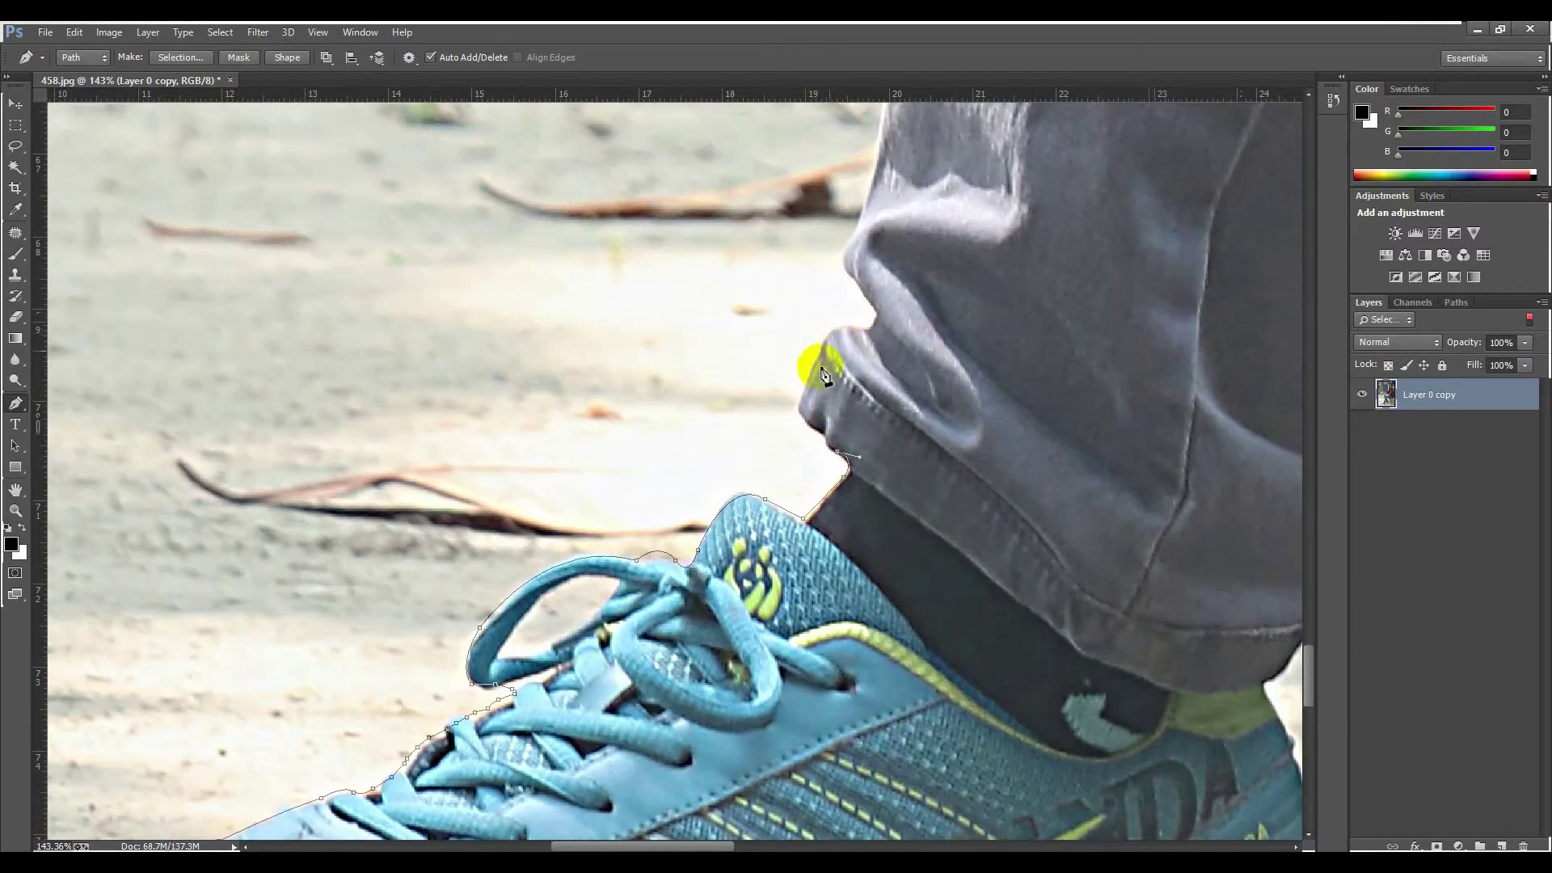
drag(804, 384, 826, 343)
scroll(866, 390, up, 1)
click(865, 401)
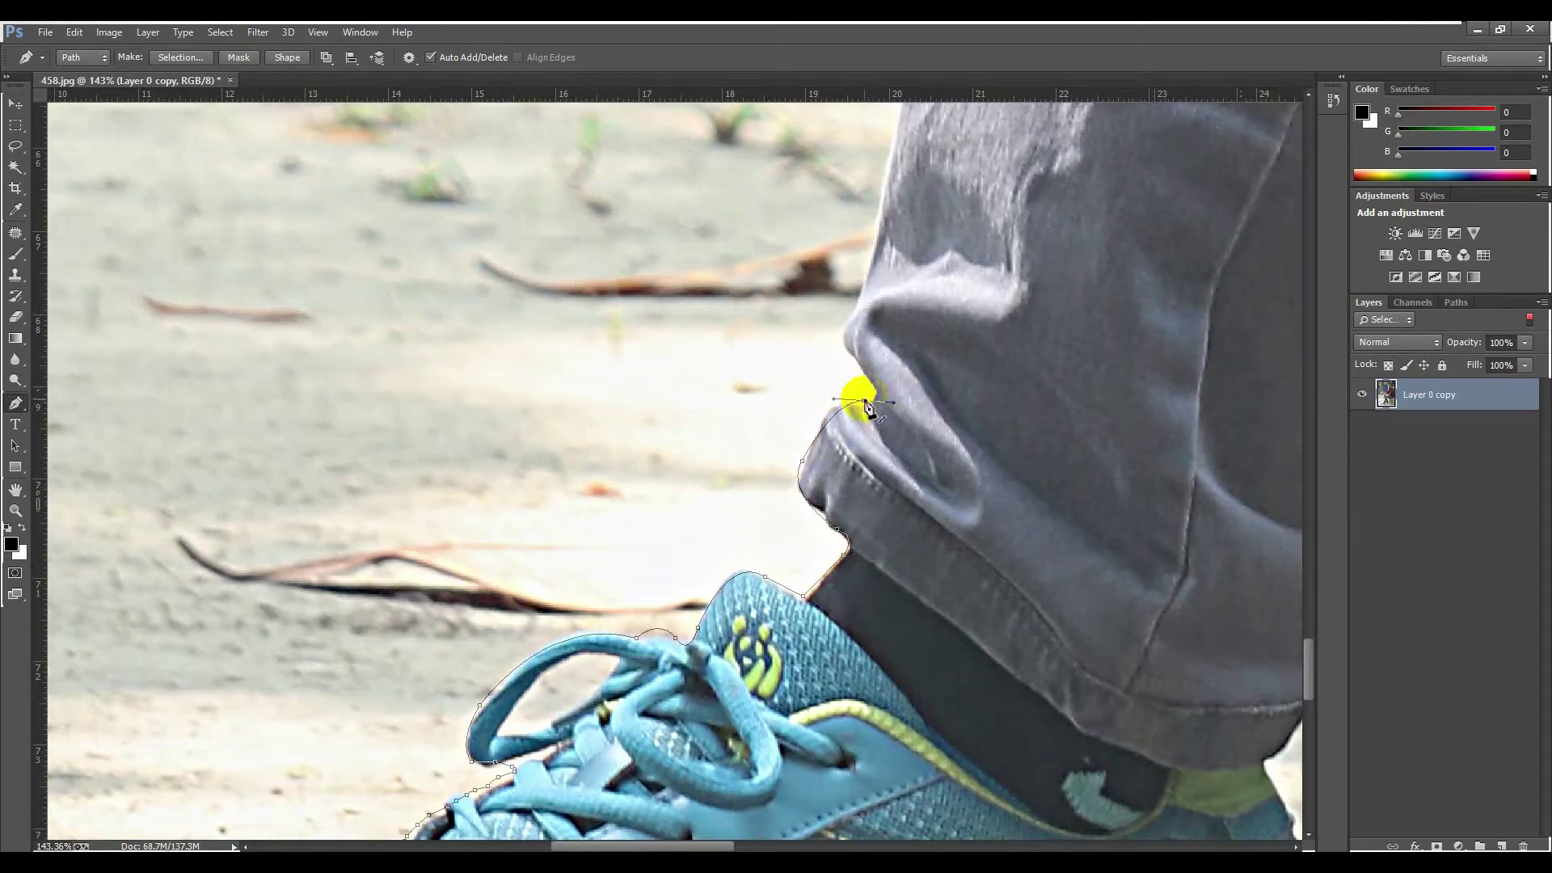
drag(857, 363, 856, 399)
Step: Trace the path up the shin of the front trouser leg to where the two legs meet
scroll(846, 371, up, 2)
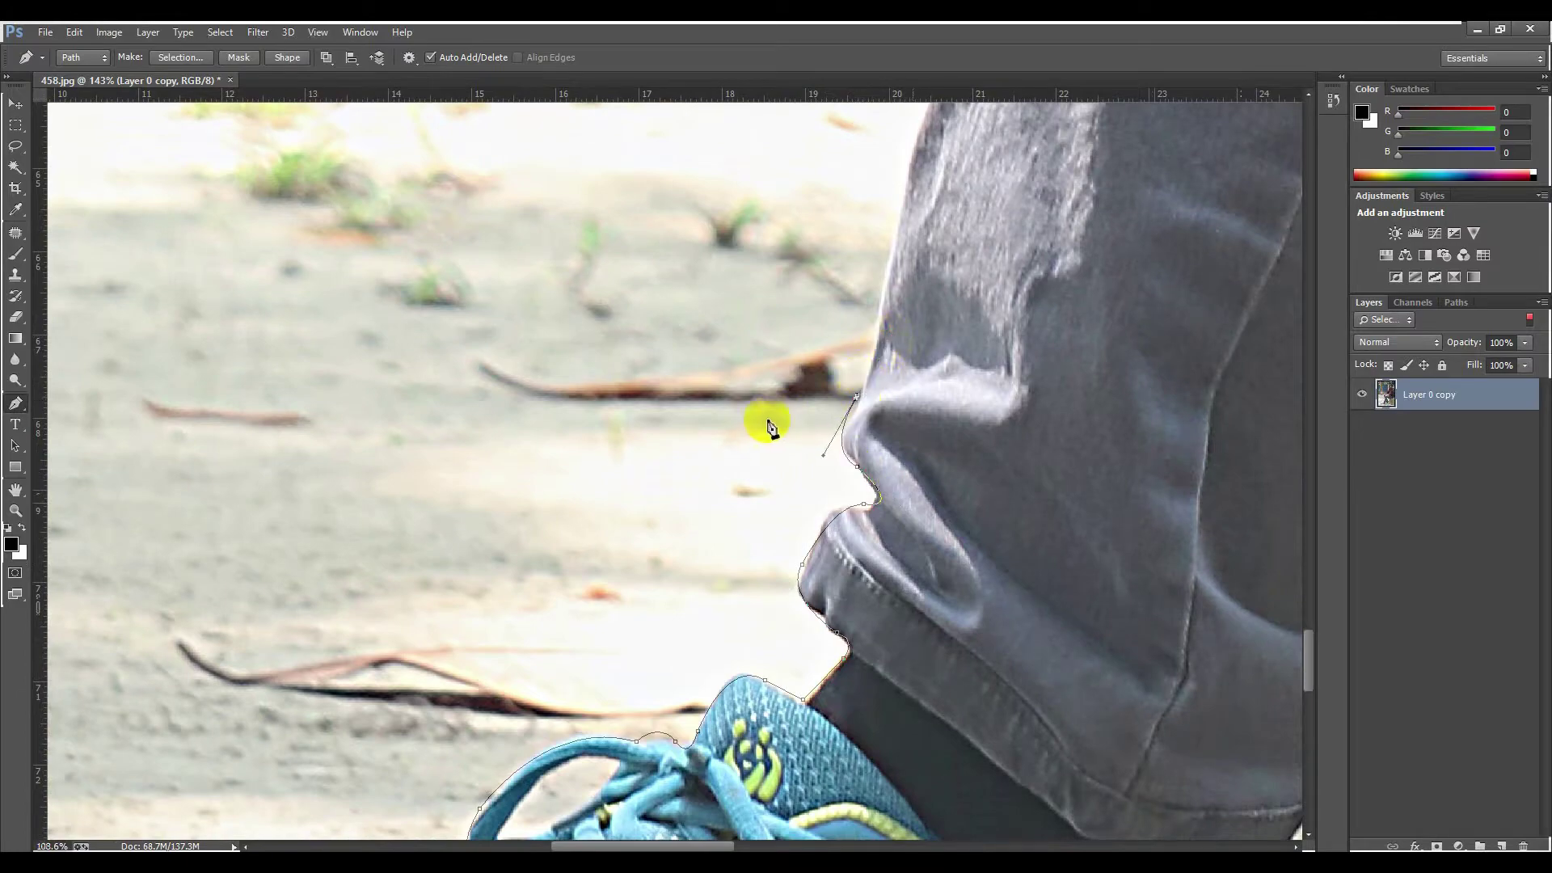
scroll(755, 422, down, 6)
scroll(813, 536, up, 4)
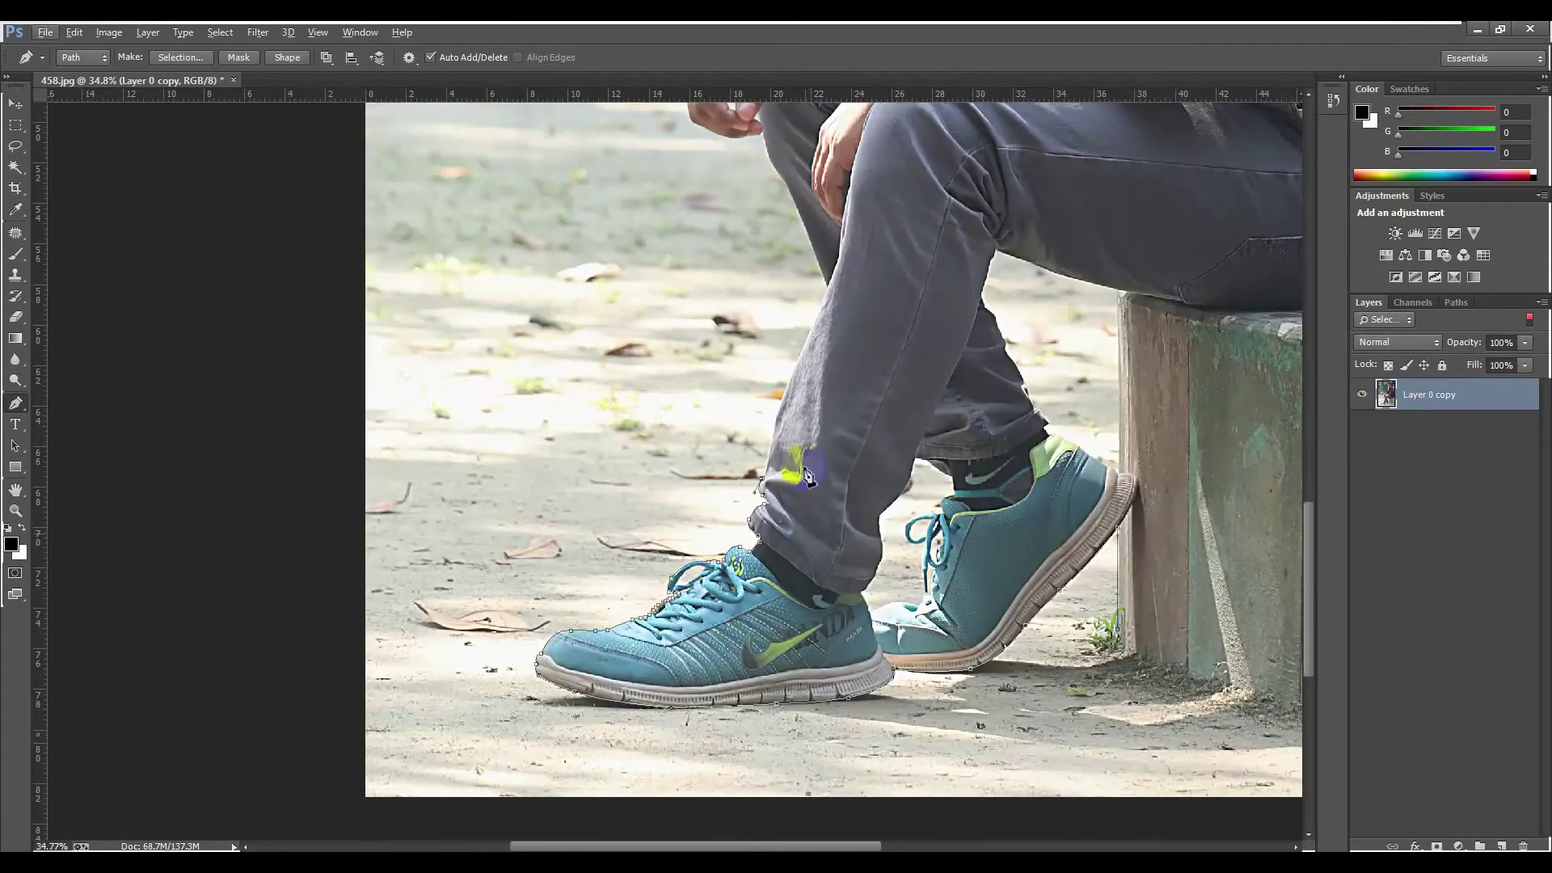
scroll(778, 511, up, 1)
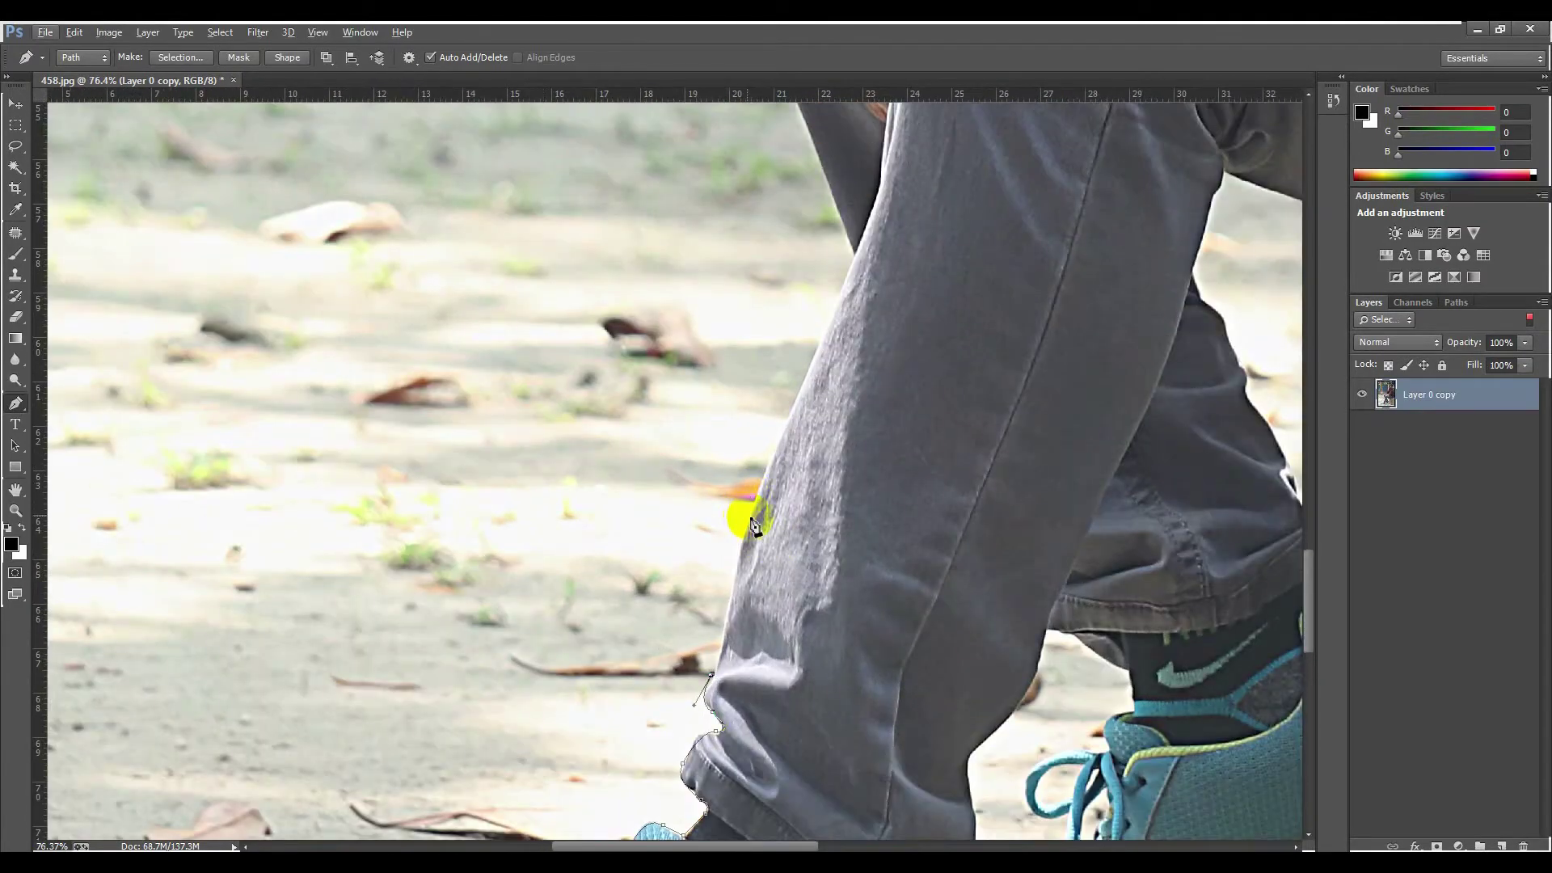
drag(751, 518, 766, 488)
scroll(751, 518, up, 3)
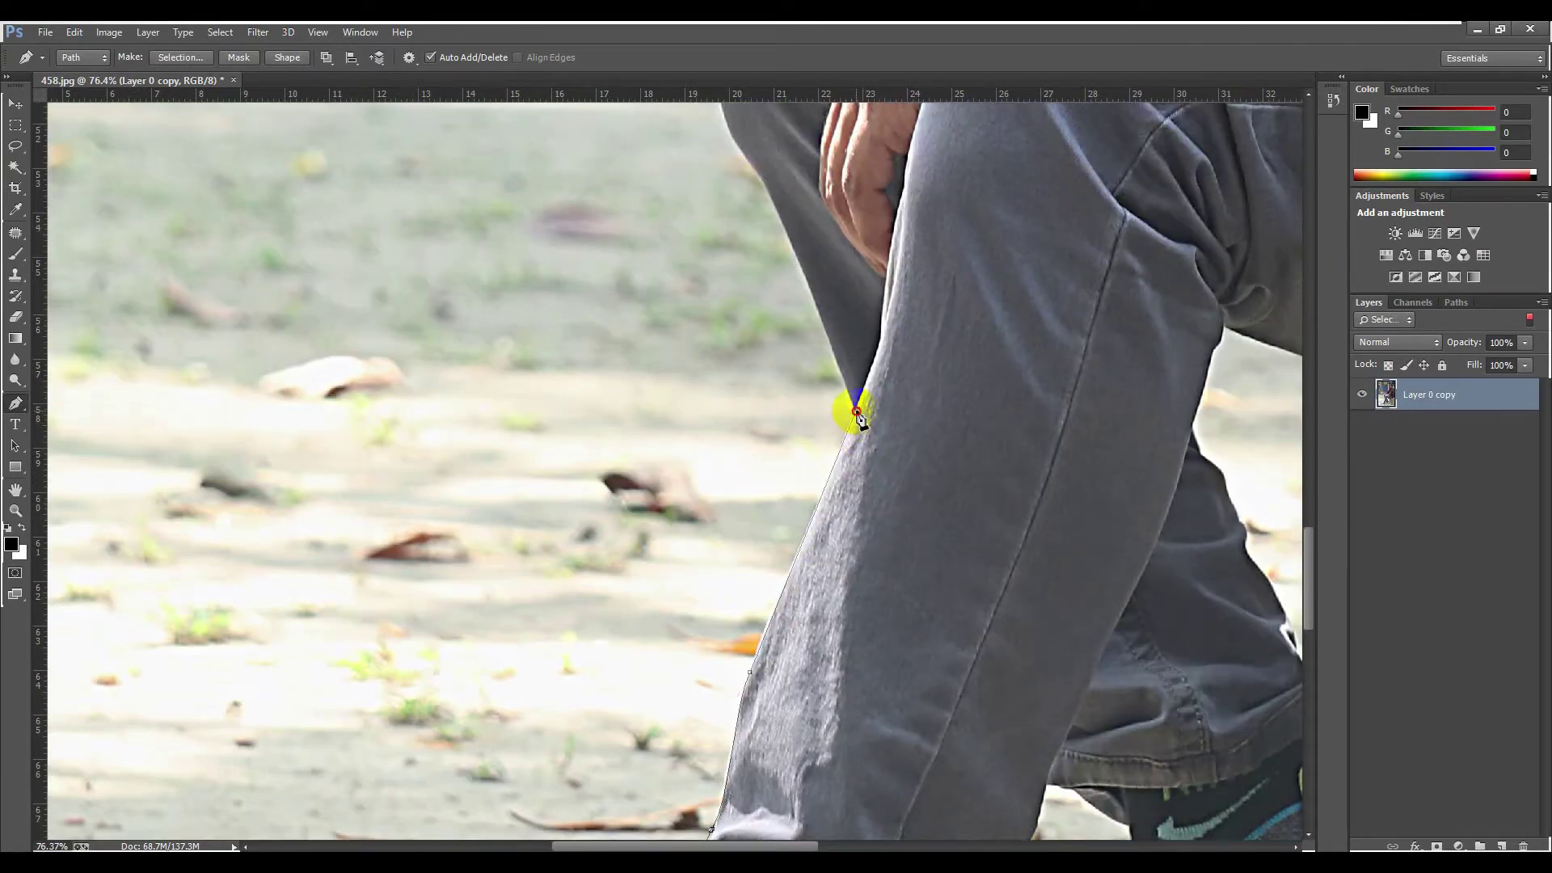
Step: Trace the path up the outer edge of the rear trouser leg to the fingertip of the hanging hand
scroll(806, 423, up, 4)
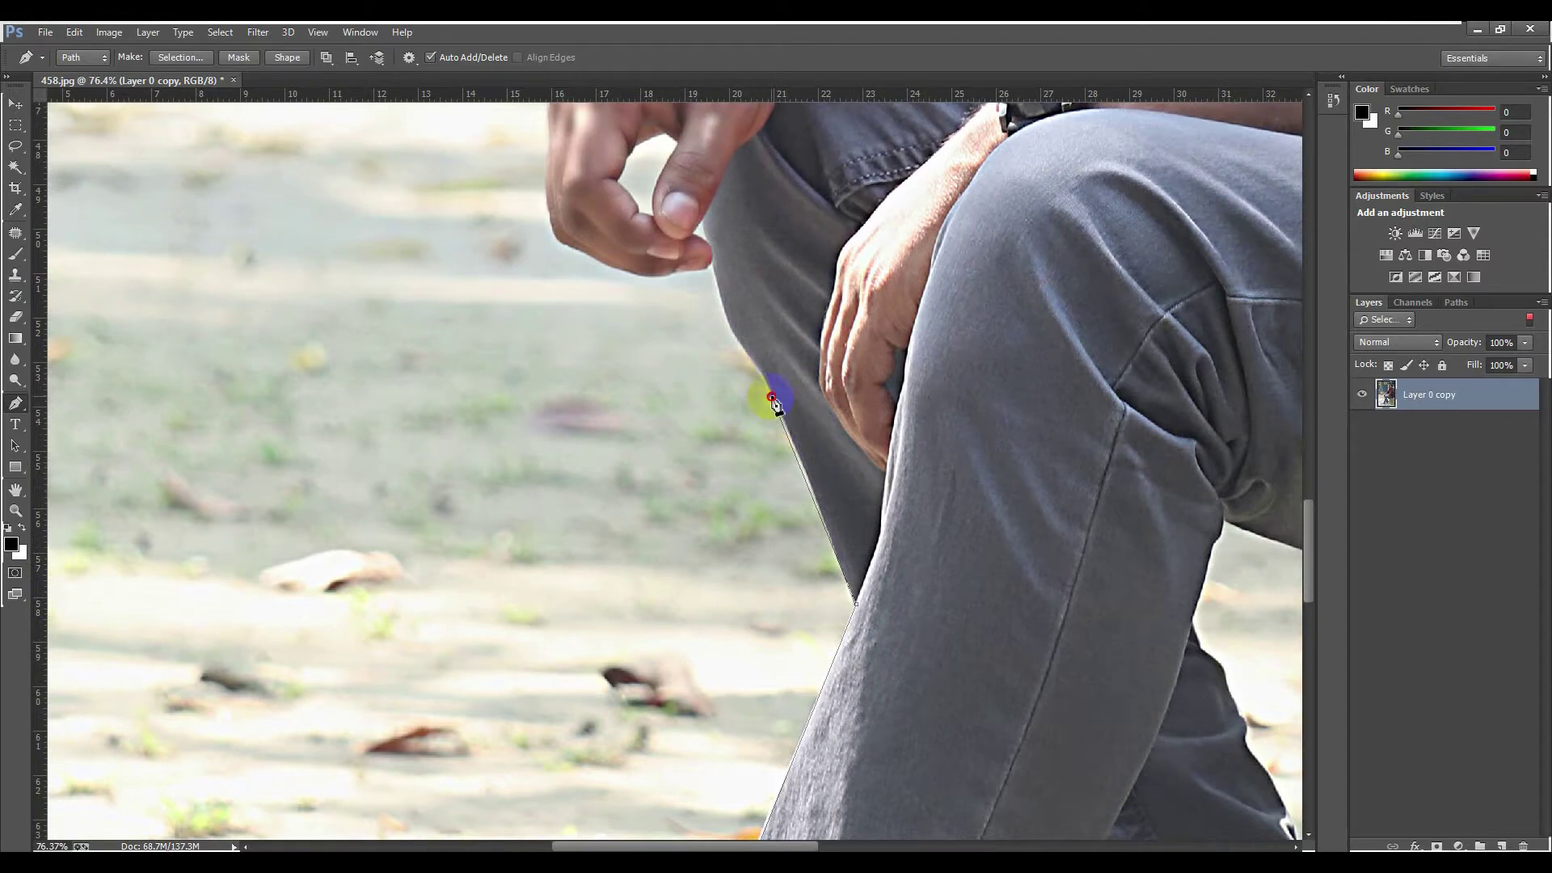
drag(773, 398, 756, 375)
scroll(772, 400, up, 3)
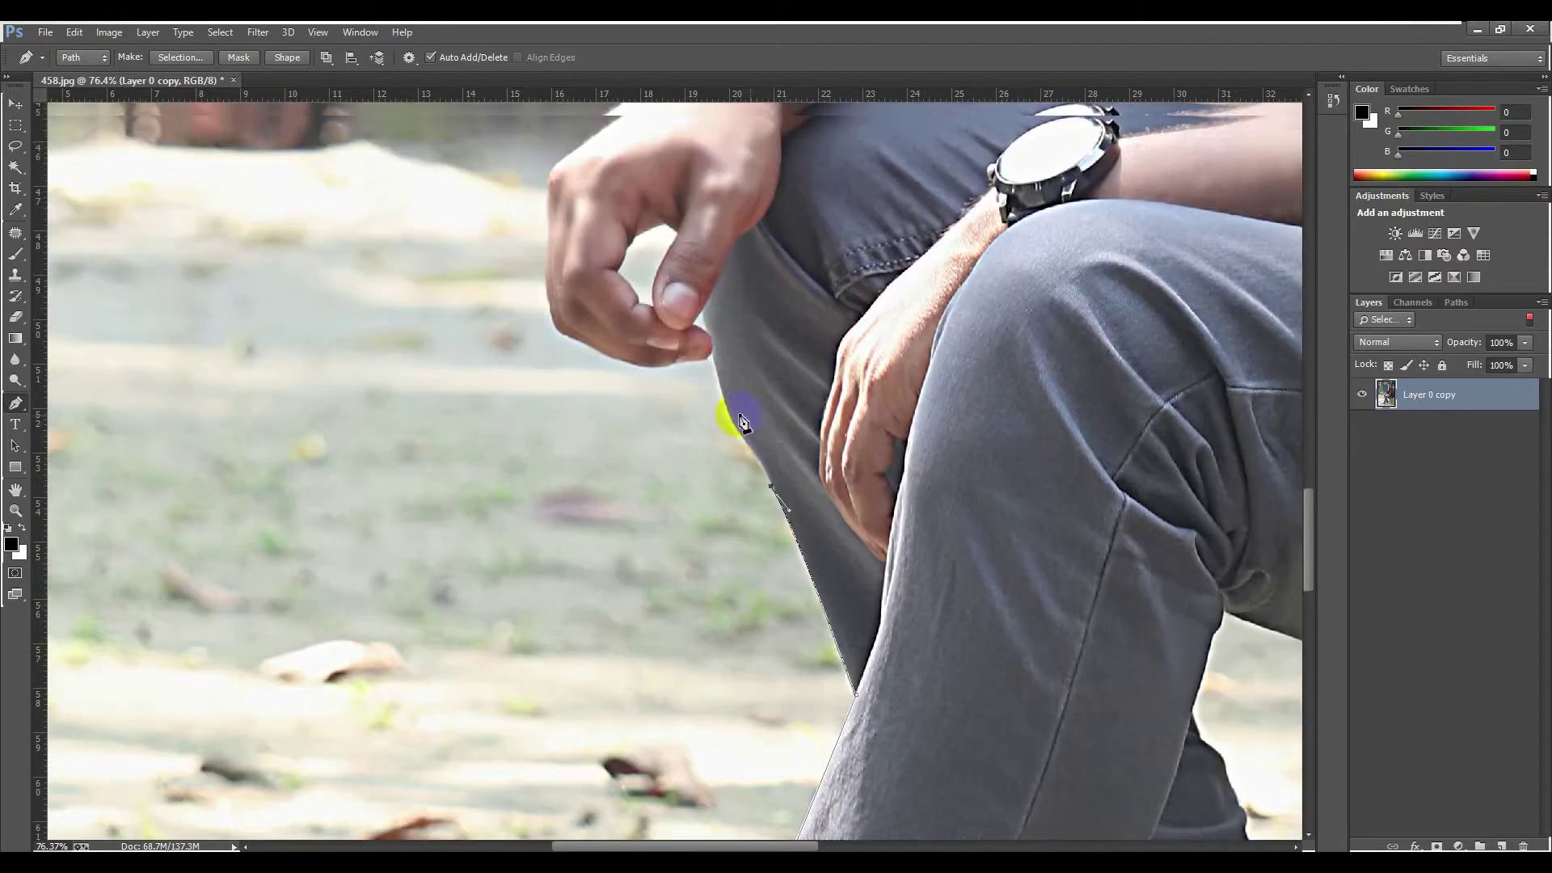
drag(752, 473, 720, 441)
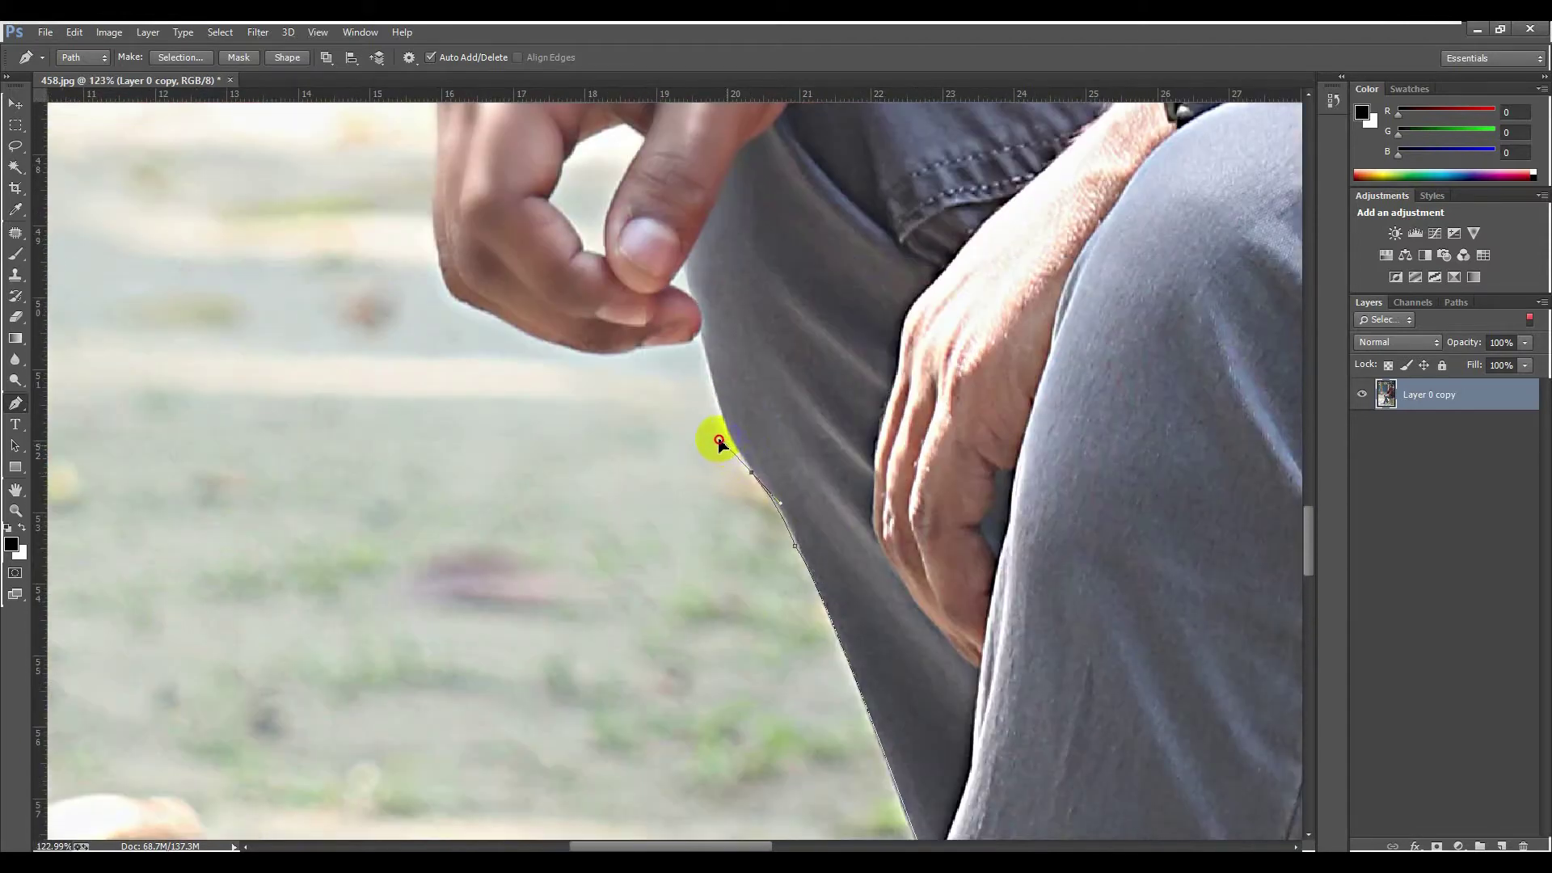
alt+click(753, 474)
scroll(750, 475, up, 2)
drag(702, 409, 693, 331)
Step: Trace the path along the underside of the hanging hand's fingers
scroll(671, 417, up, 4)
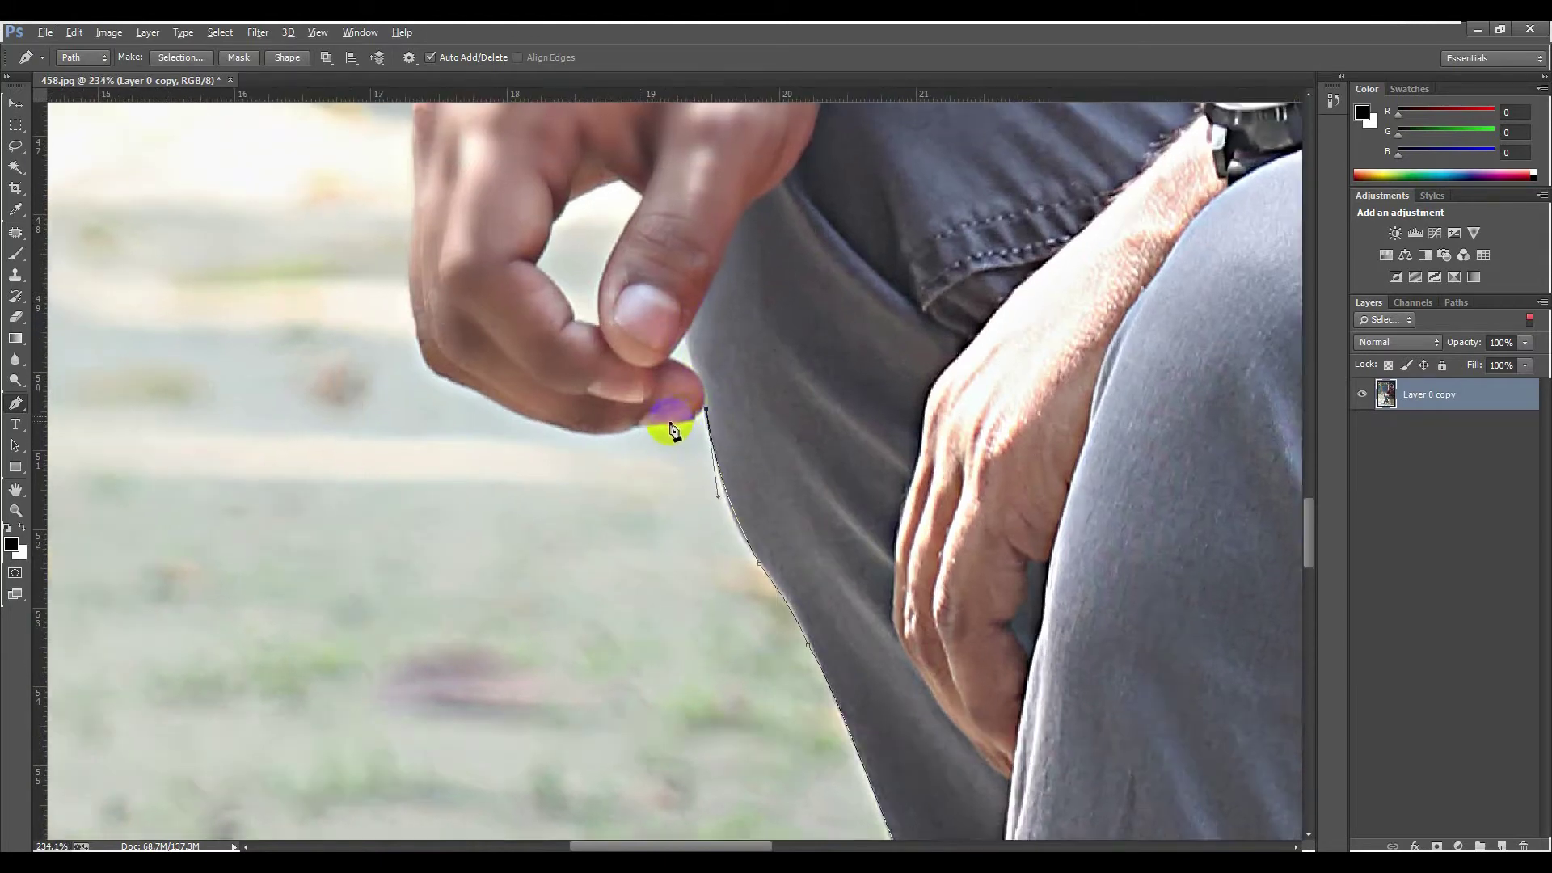
drag(610, 436, 486, 444)
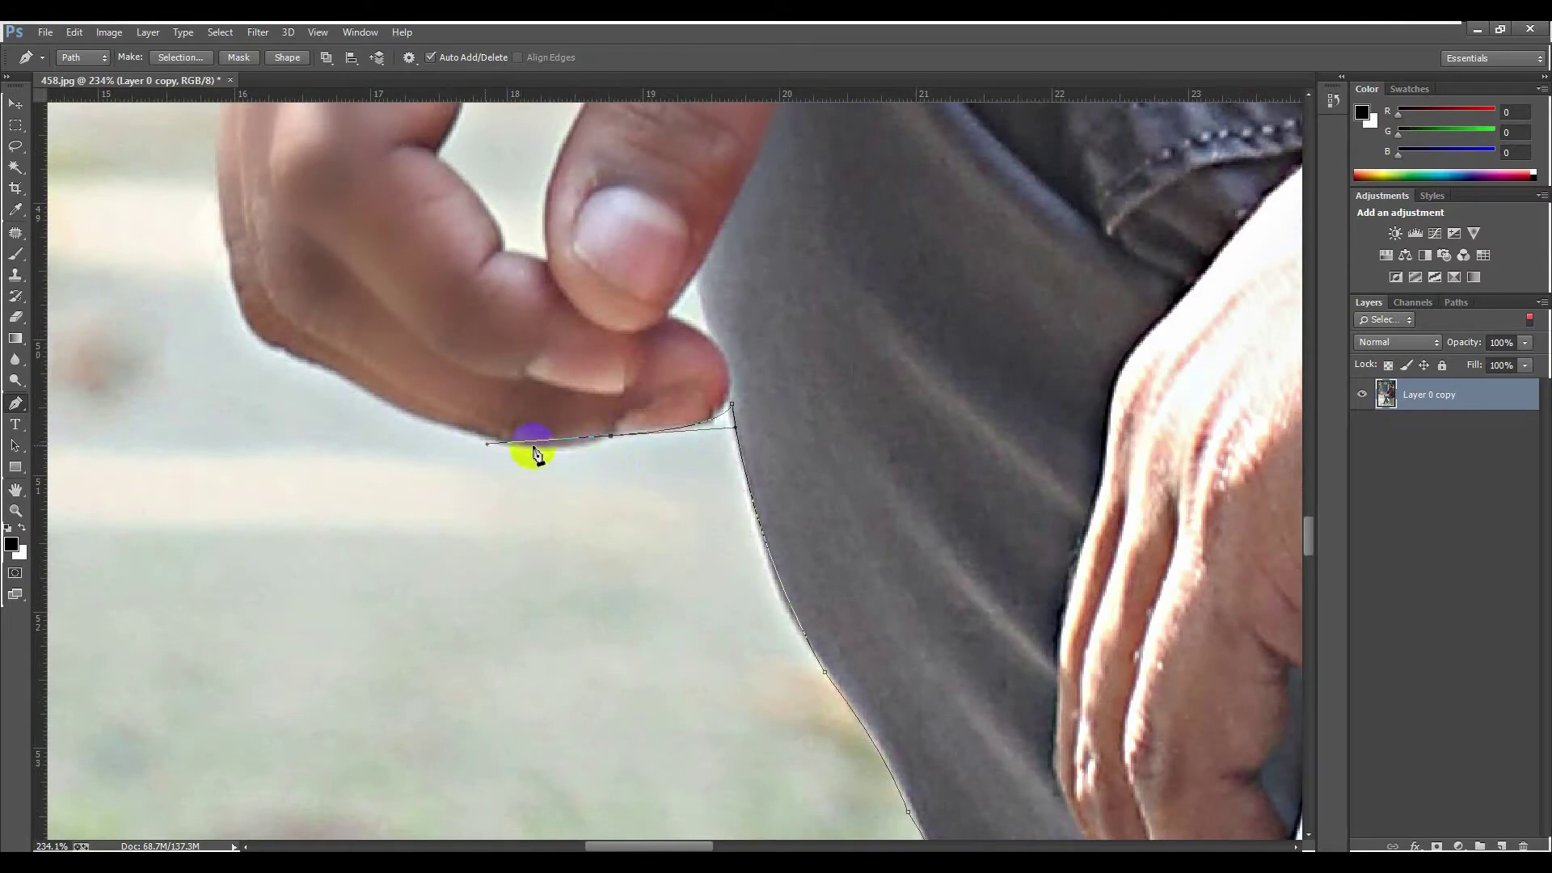
alt+click(611, 437)
scroll(630, 448, down, 6)
scroll(626, 452, up, 3)
scroll(514, 556, up, 3)
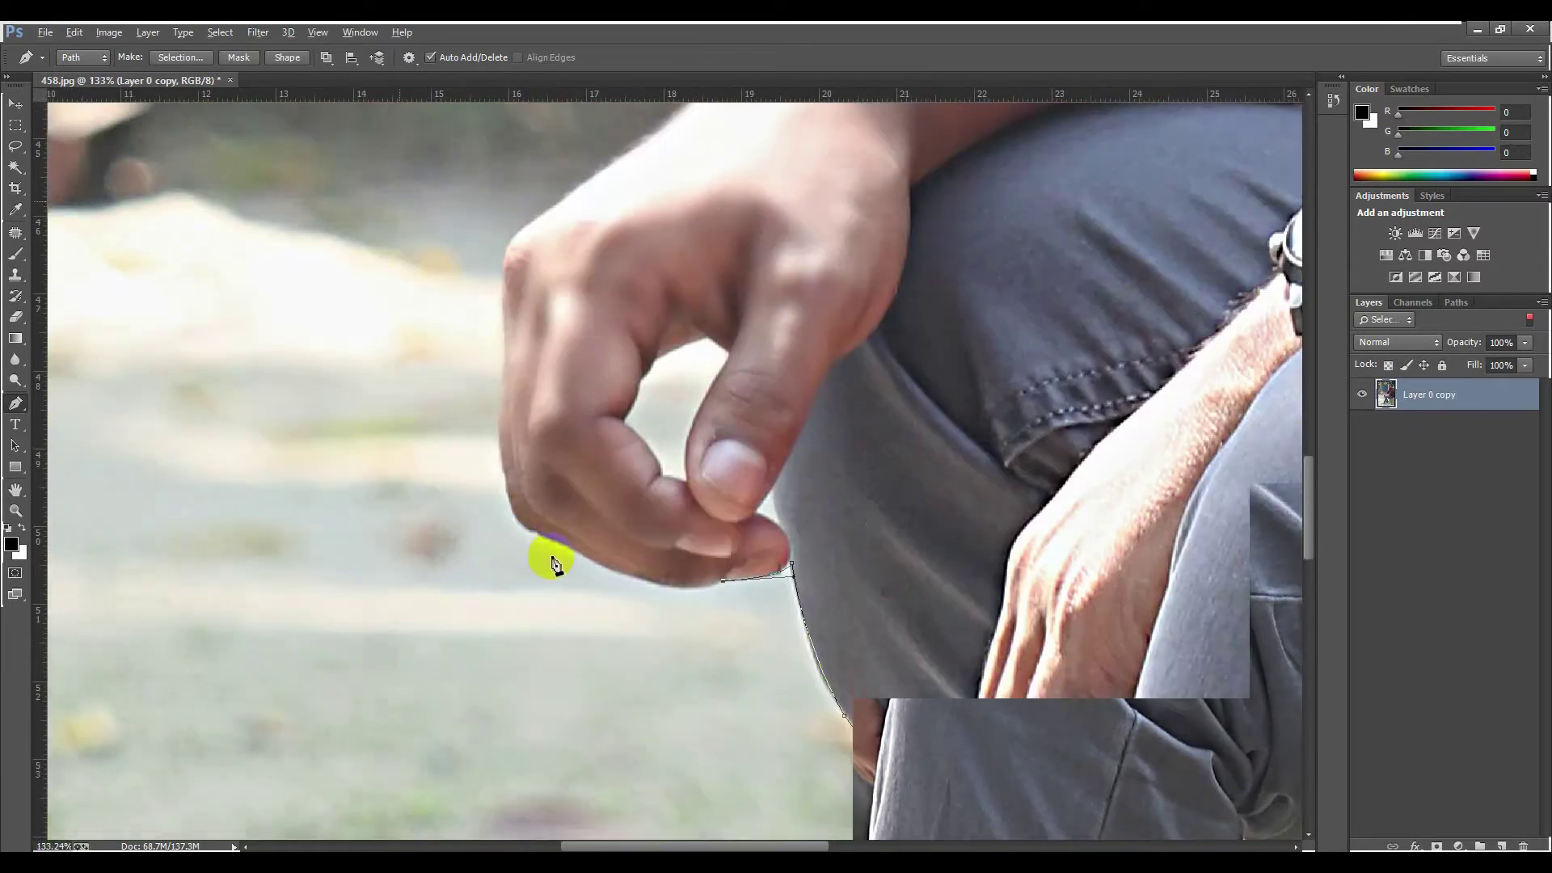
drag(582, 556, 577, 402)
alt+click(582, 557)
Step: Continue the path up the outer side of the fingers and around the knuckle
scroll(517, 526, up, 2)
scroll(499, 487, up, 2)
scroll(501, 501, up, 1)
alt+click(500, 490)
alt+click(538, 422)
drag(644, 361, 495, 555)
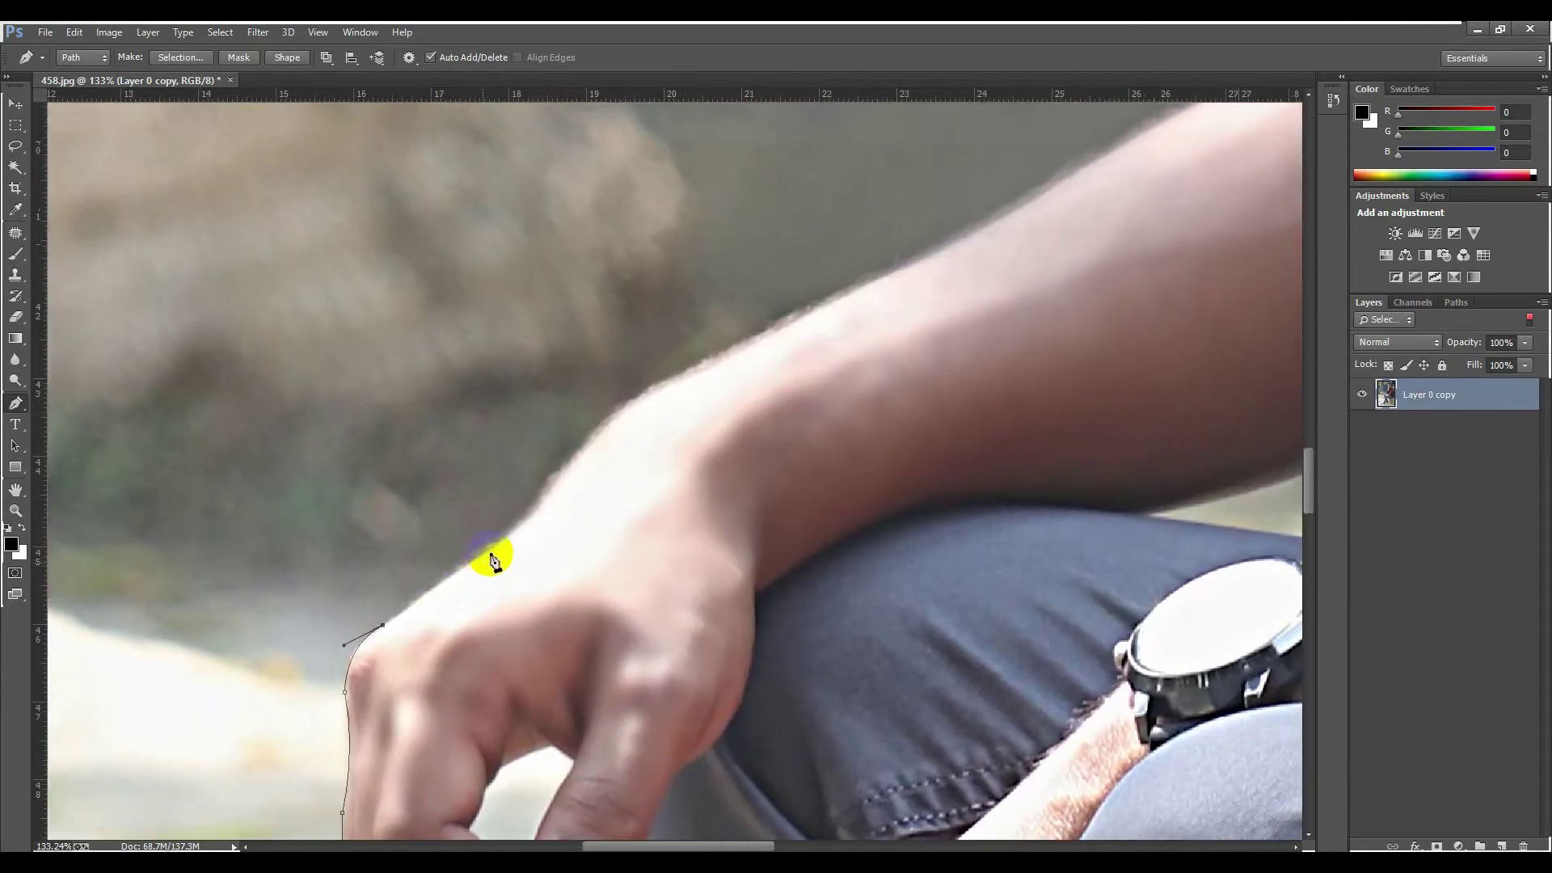
Step: Continue the Pen path from the knuckle along the back of the hand to the wrist
drag(534, 501, 558, 455)
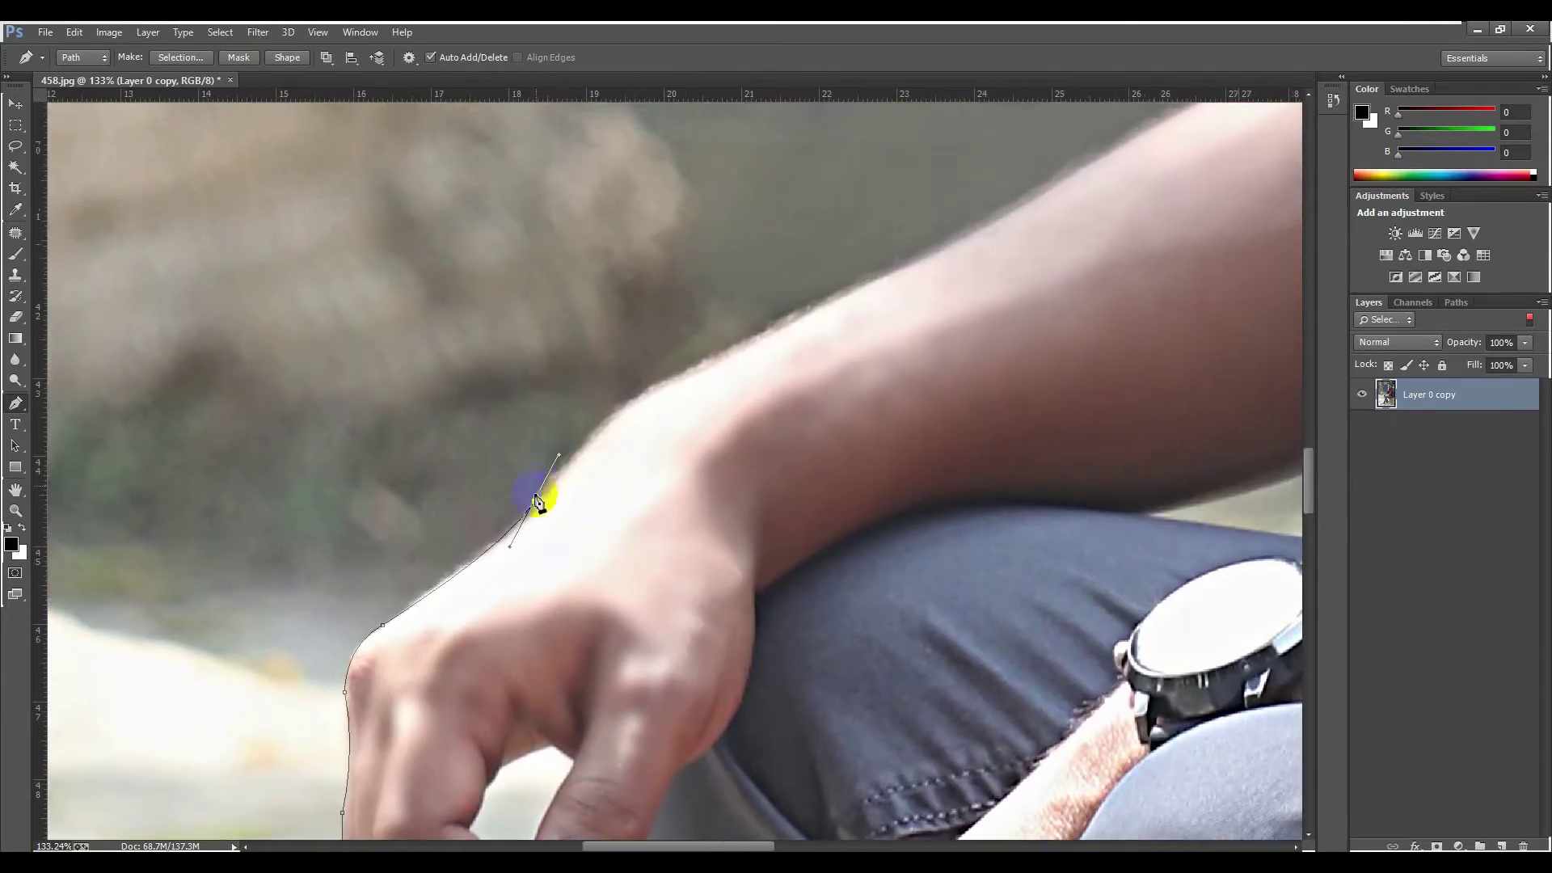
scroll(610, 505, up, 2)
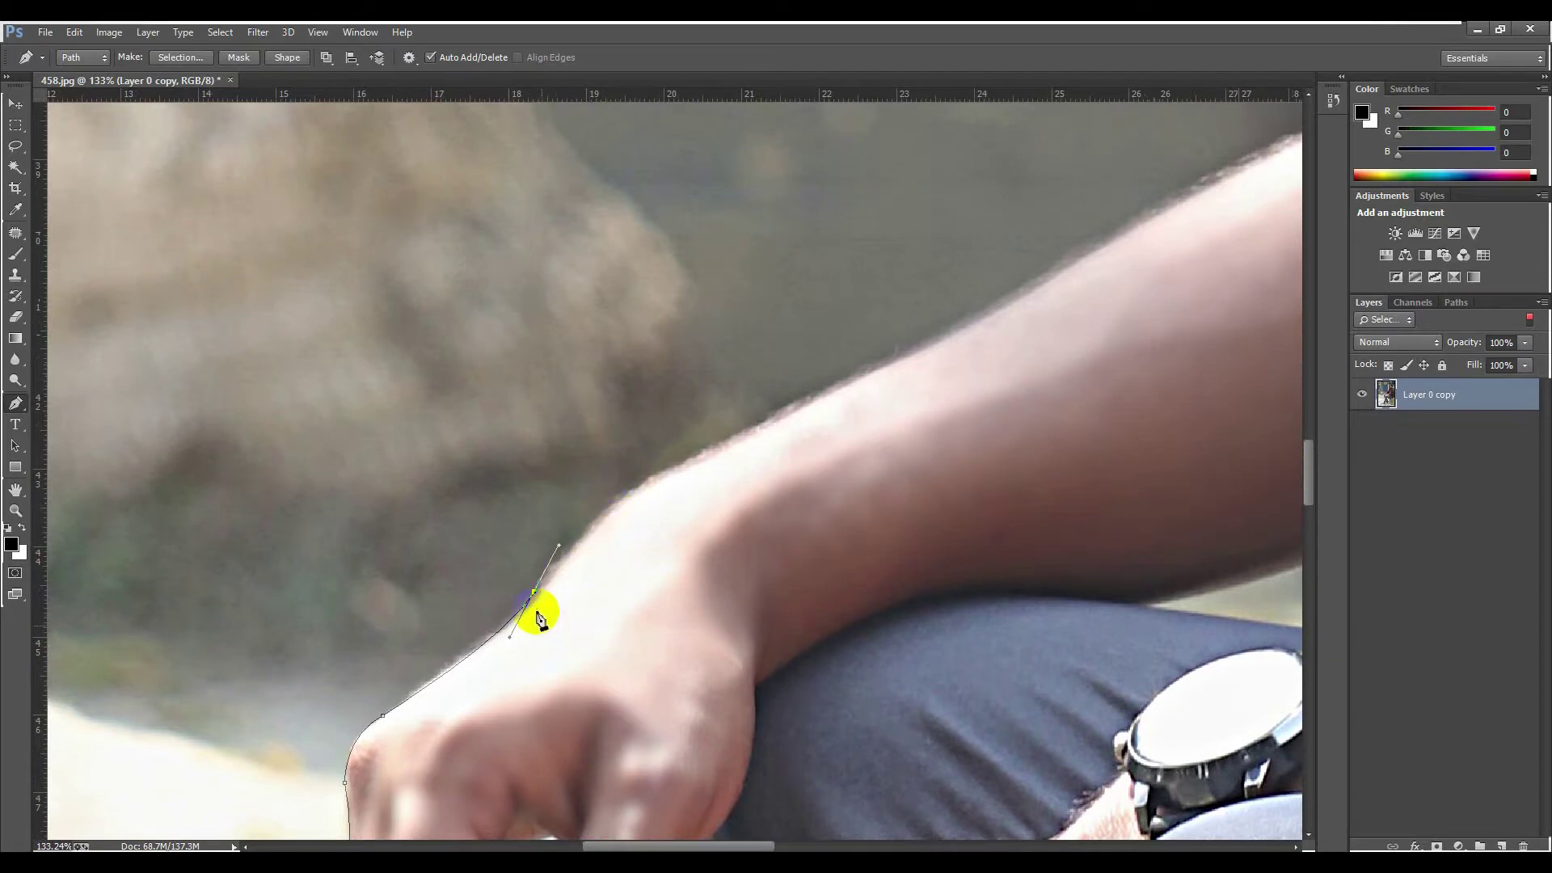
alt+click(533, 588)
scroll(533, 587, up, 1)
drag(660, 536, 709, 523)
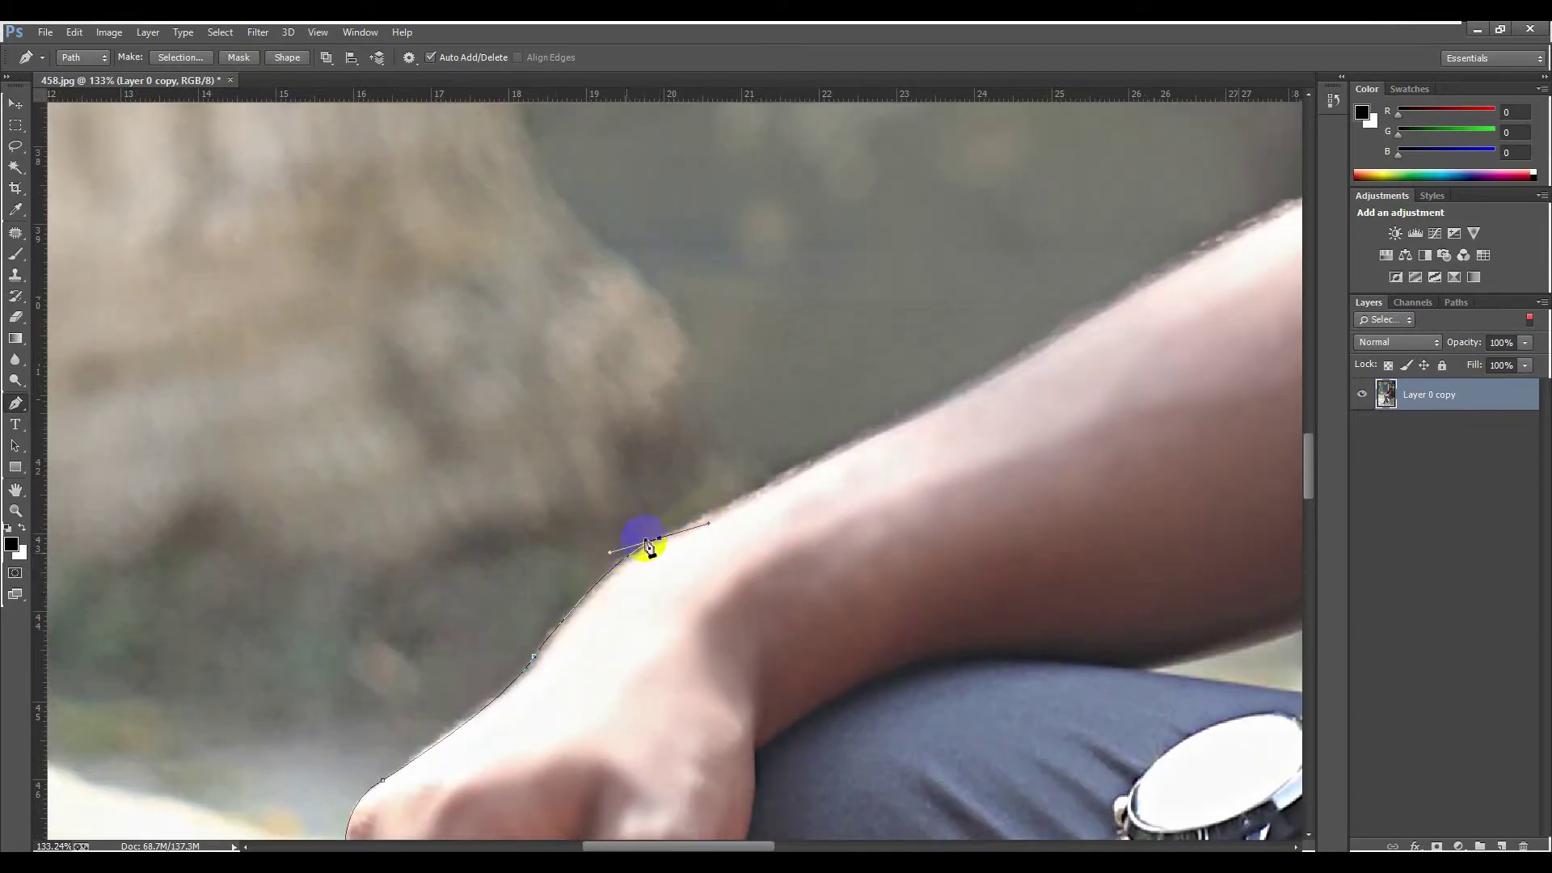
Step: Trace the path along the upper edge of the forearm to the rolled sleeve cuff
scroll(440, 617, down, 2)
scroll(554, 546, right, 3)
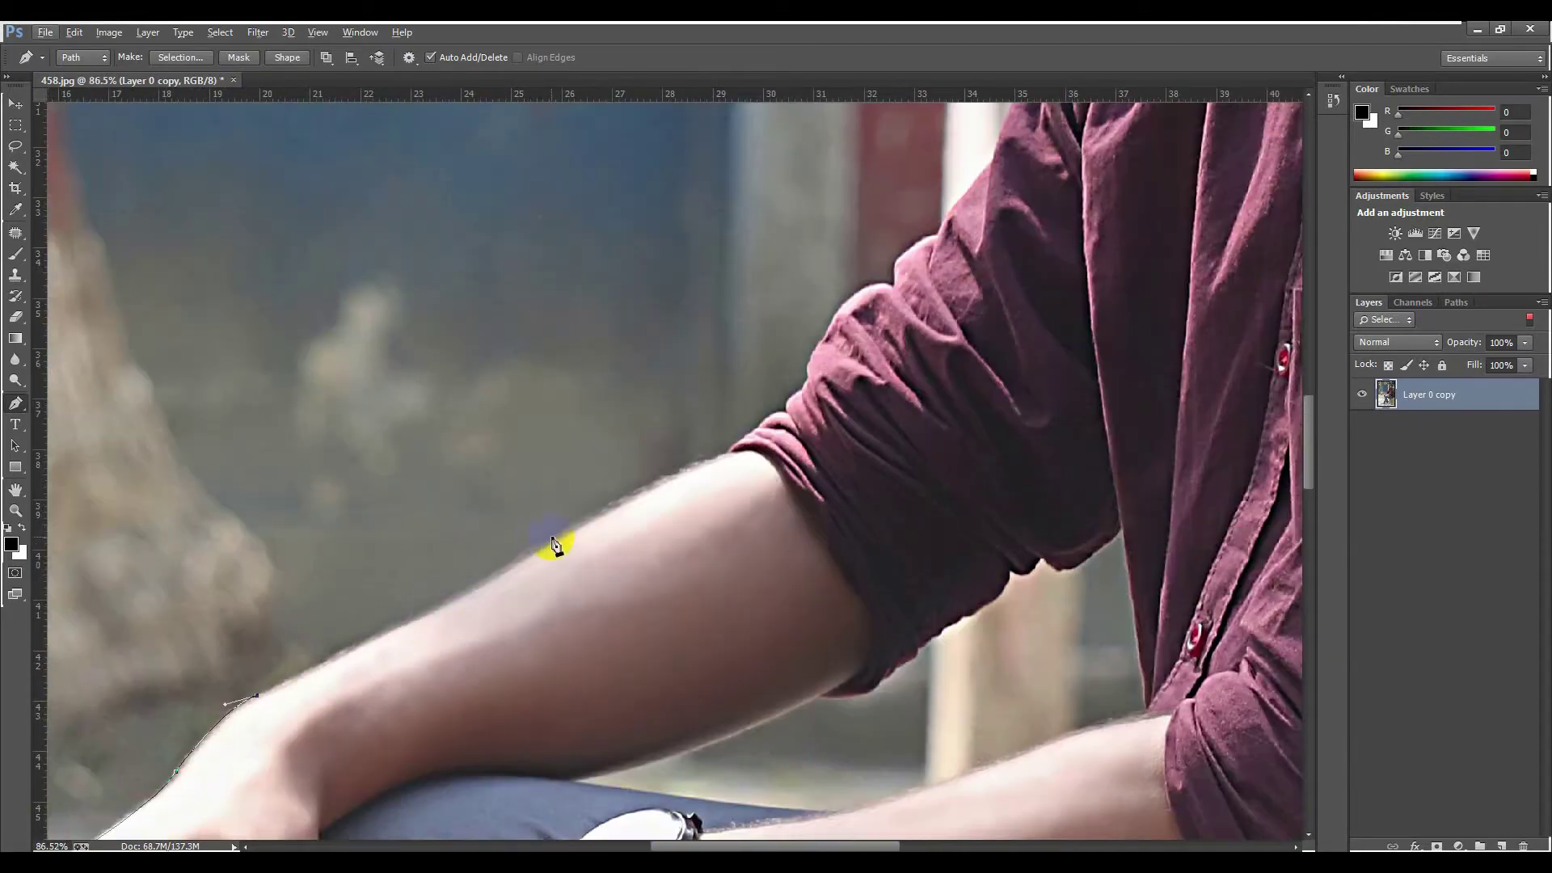
drag(527, 557, 557, 531)
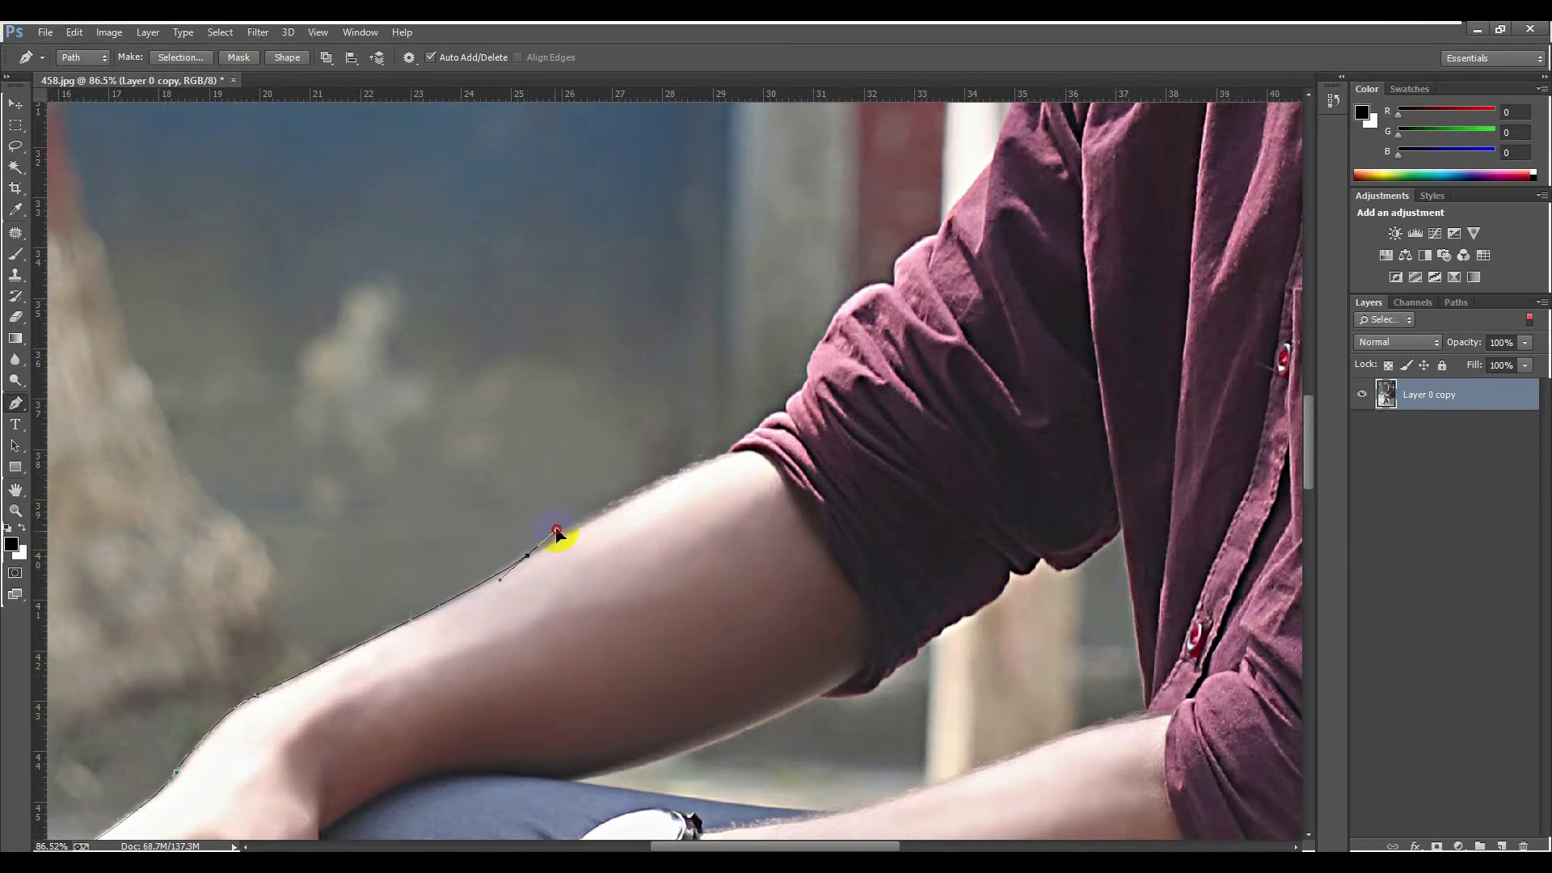
alt+click(528, 557)
scroll(565, 562, up, 2)
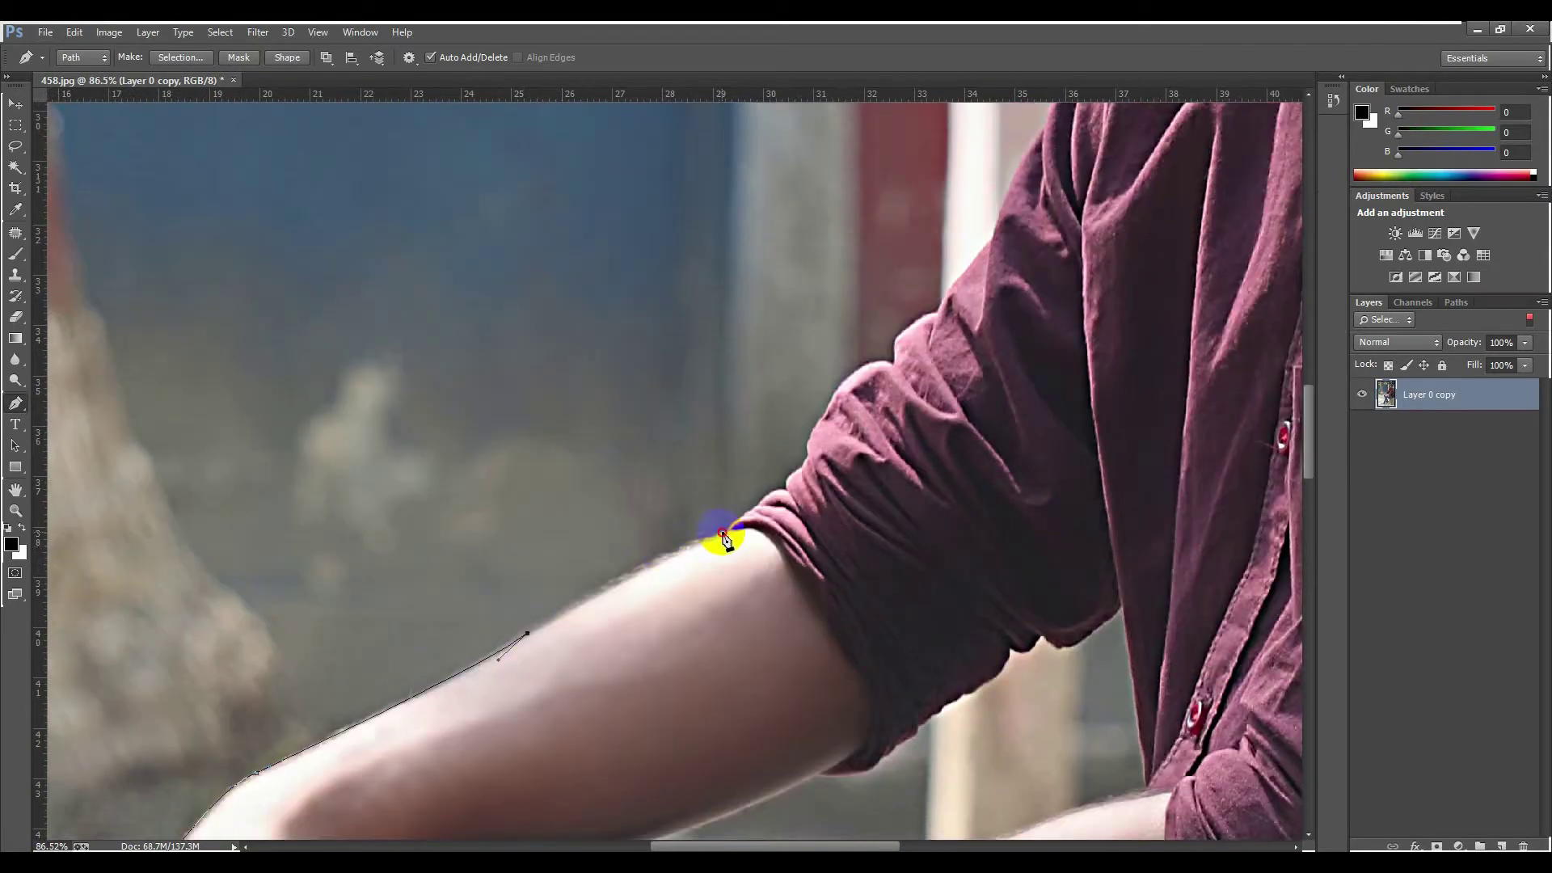
drag(722, 534, 745, 529)
Step: Trace the path around the small folds of the rolled cuff at the forearm
scroll(744, 530, up, 5)
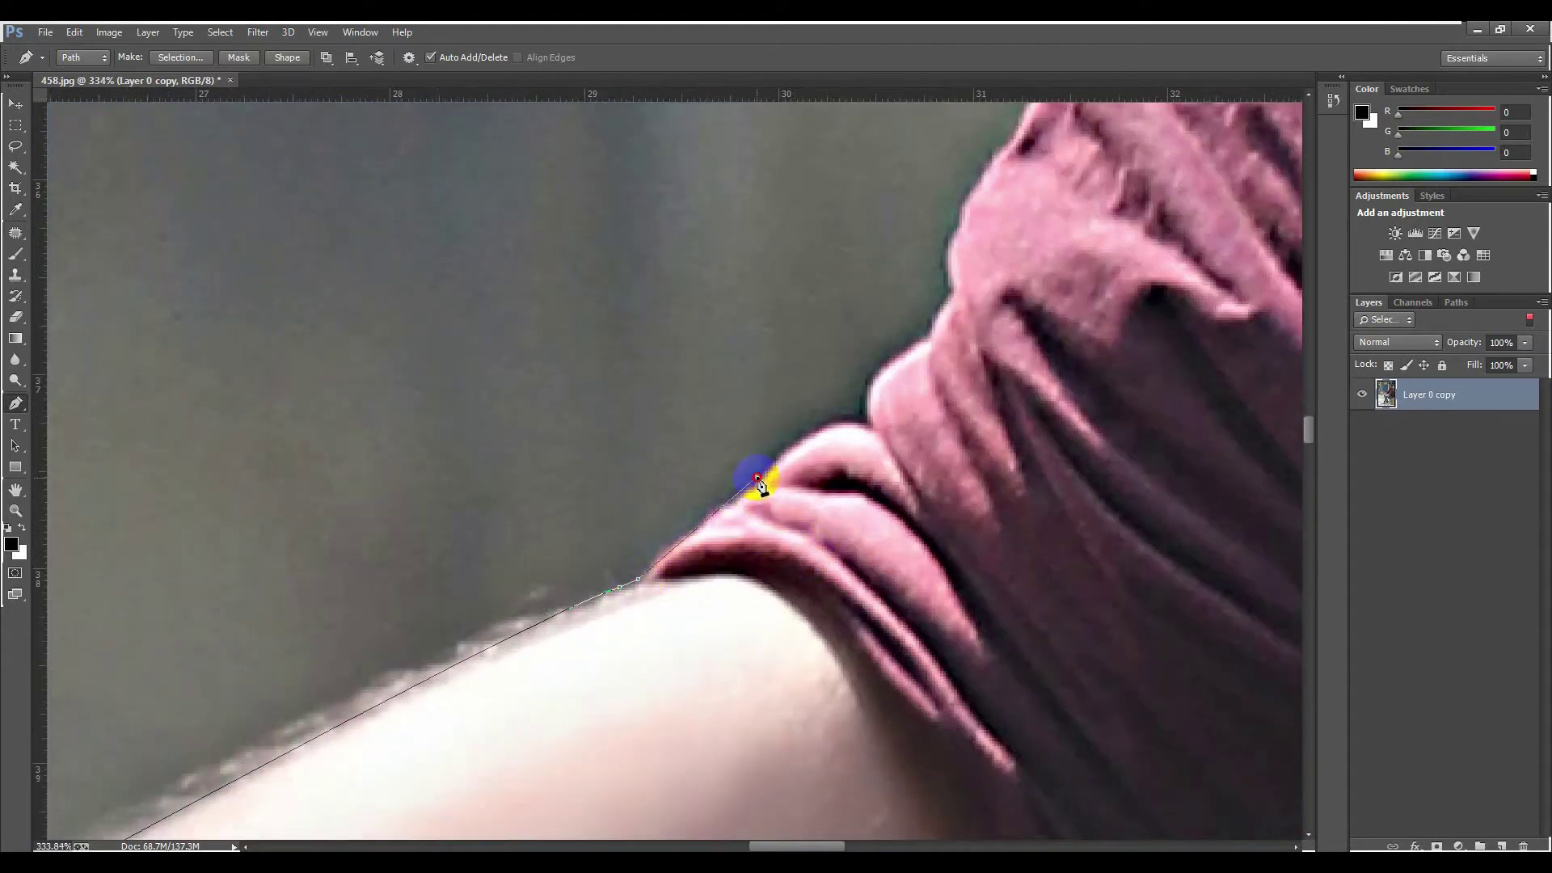
drag(757, 478, 782, 461)
drag(868, 422, 1000, 374)
scroll(869, 424, up, 3)
alt+click(929, 412)
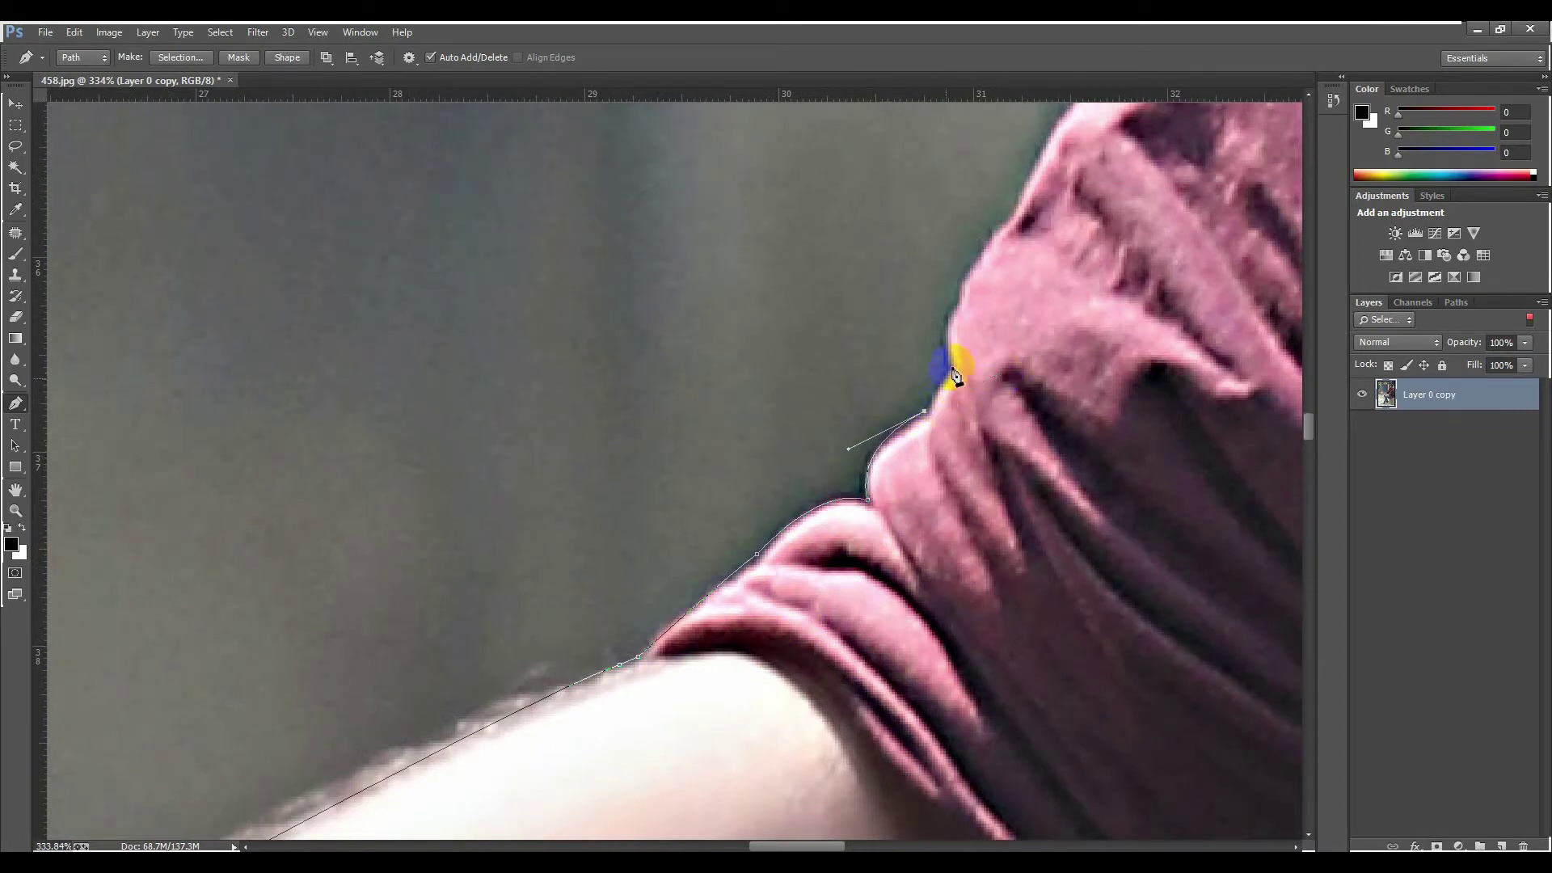
scroll(957, 365, up, 5)
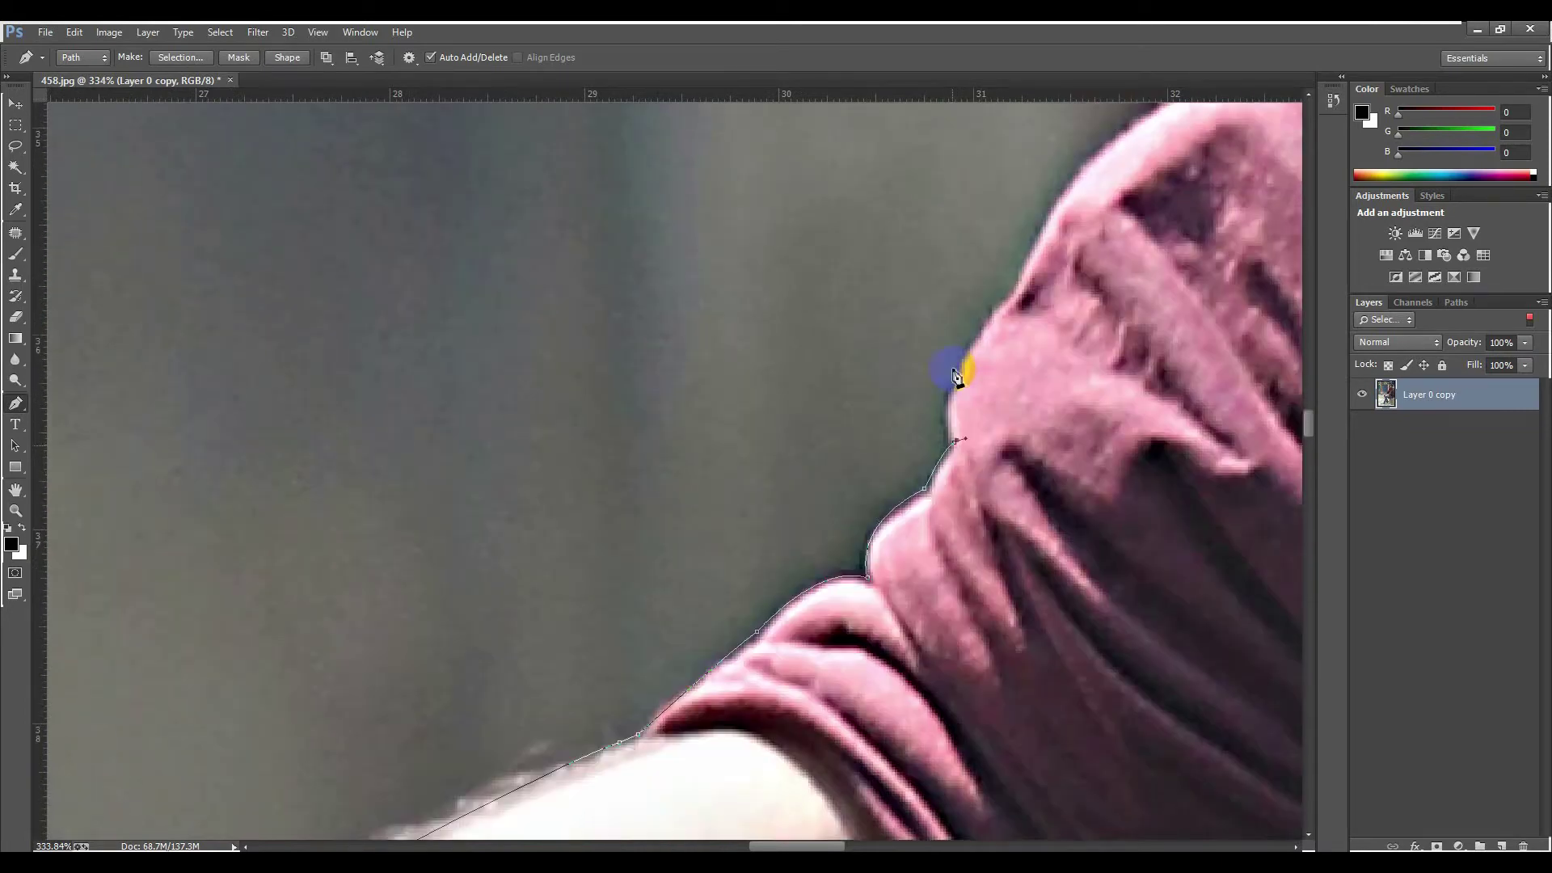
Step: Continue the path over the two larger bulging sleeve folds at the elbow, with a corner point where they meet
drag(1000, 371, 1089, 266)
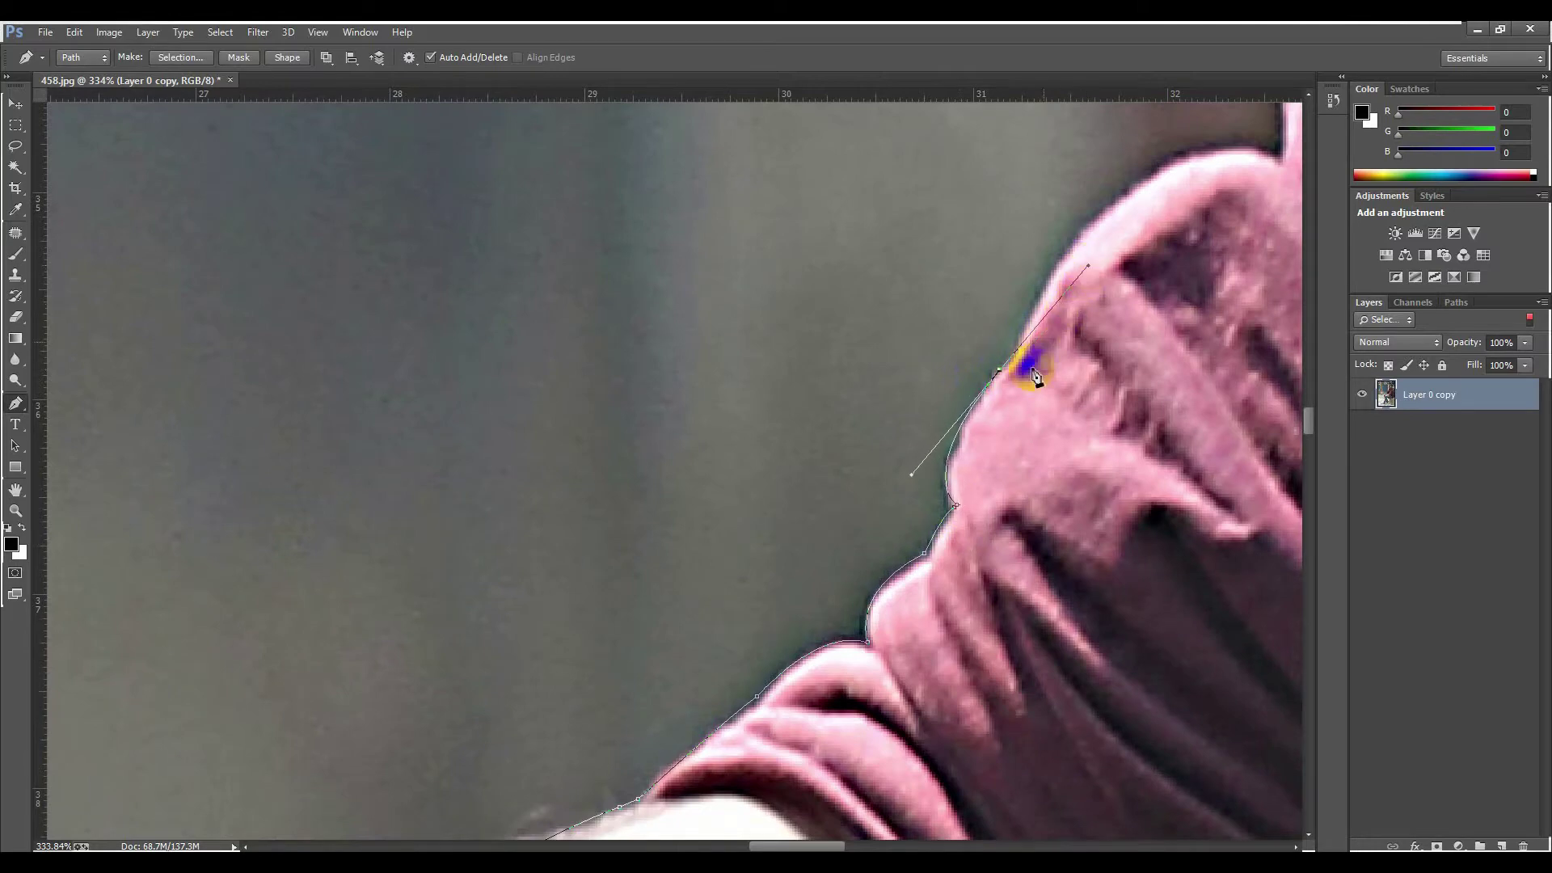
drag(955, 369, 457, 606)
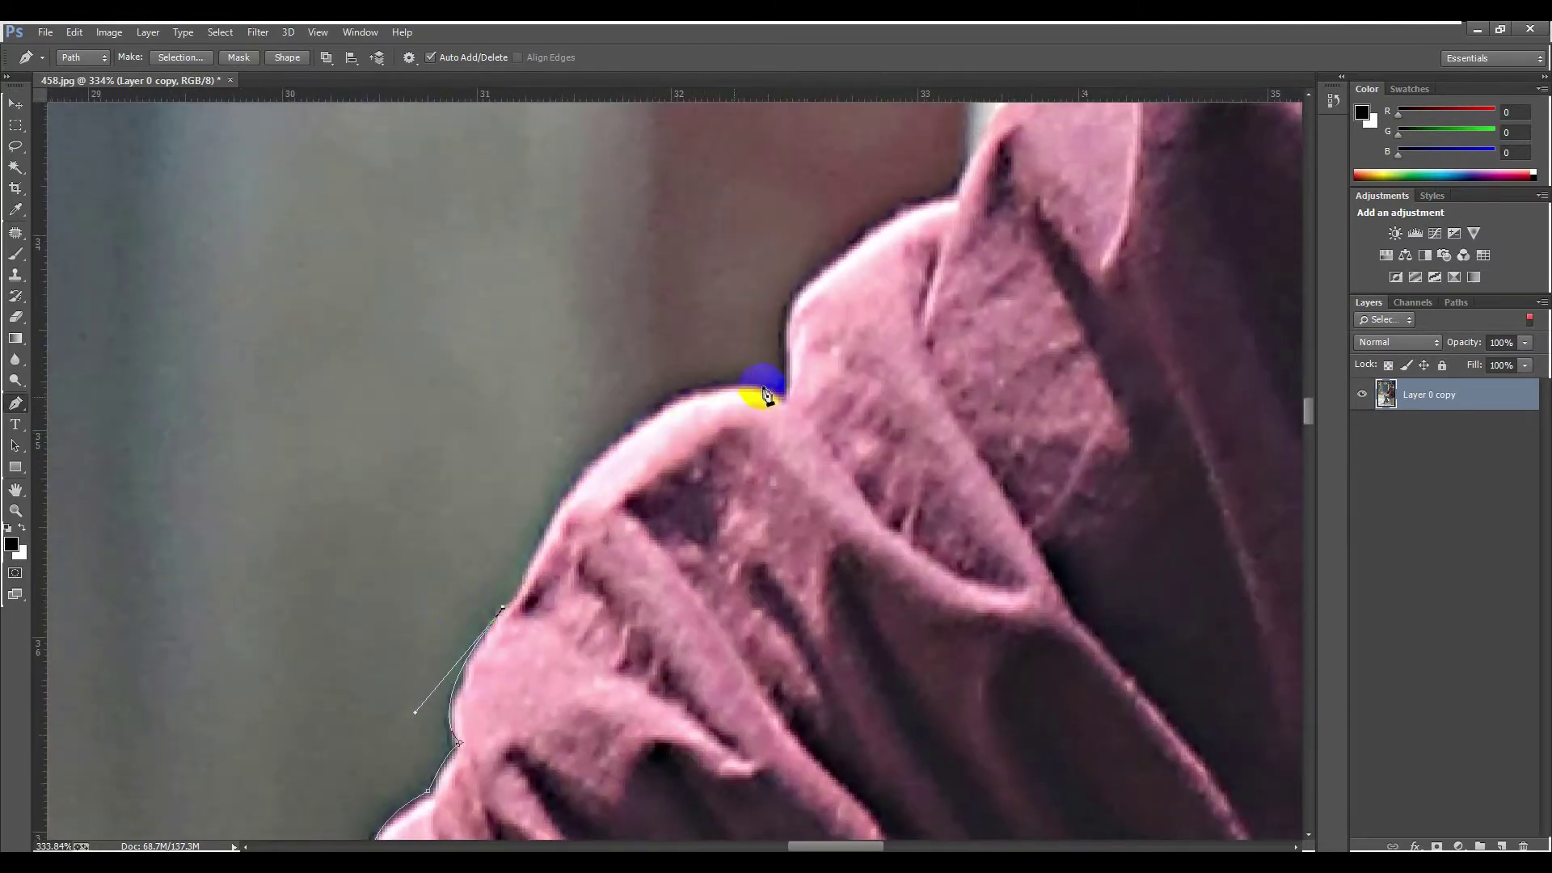
drag(781, 399, 986, 415)
scroll(783, 396, up, 2)
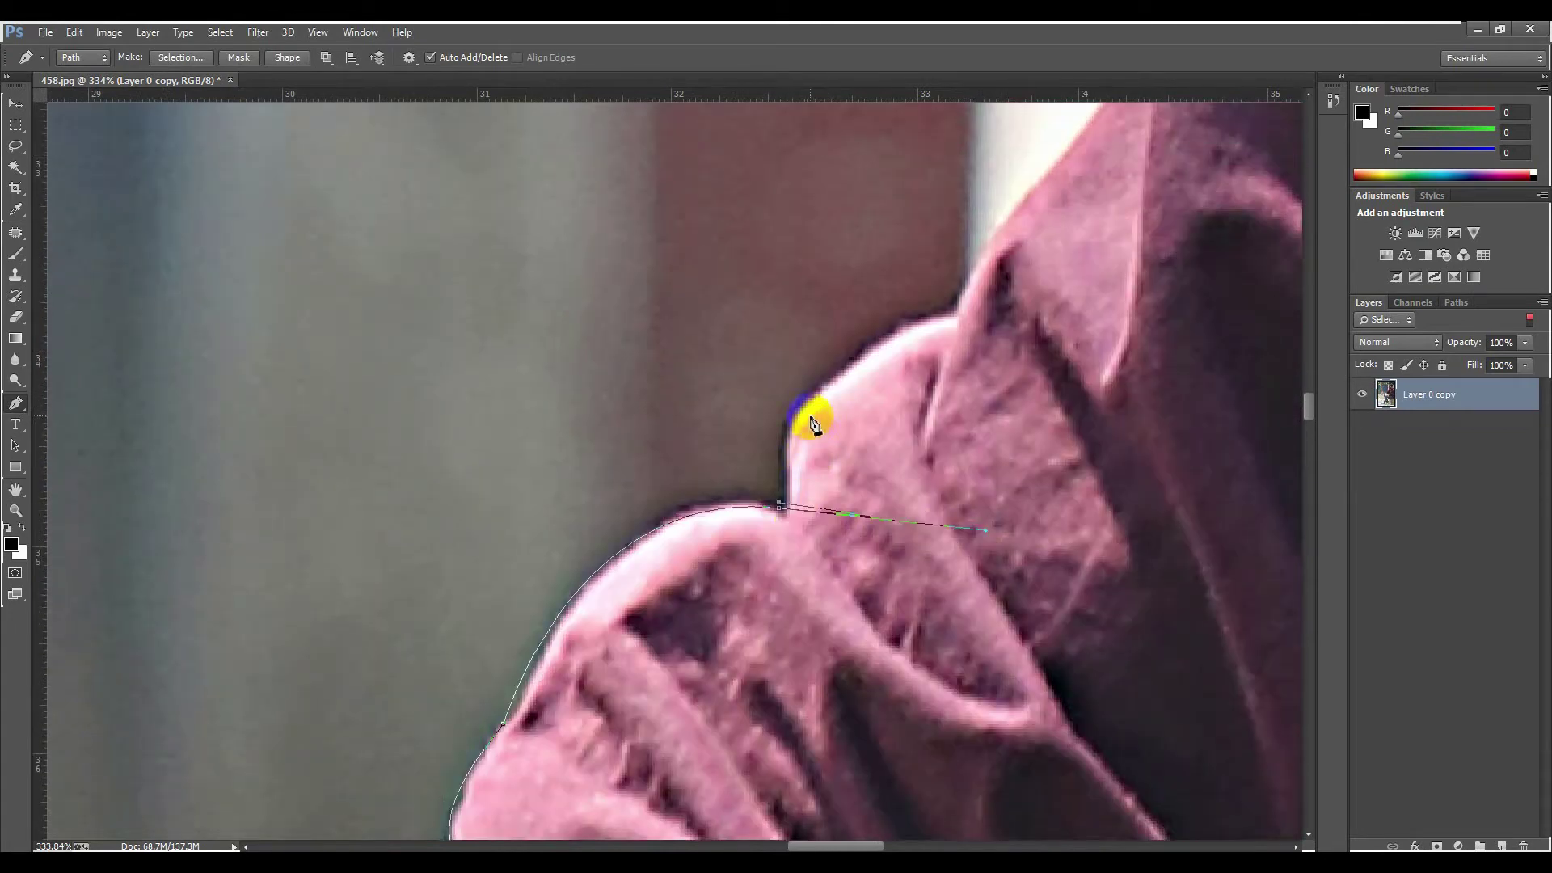
click(778, 510)
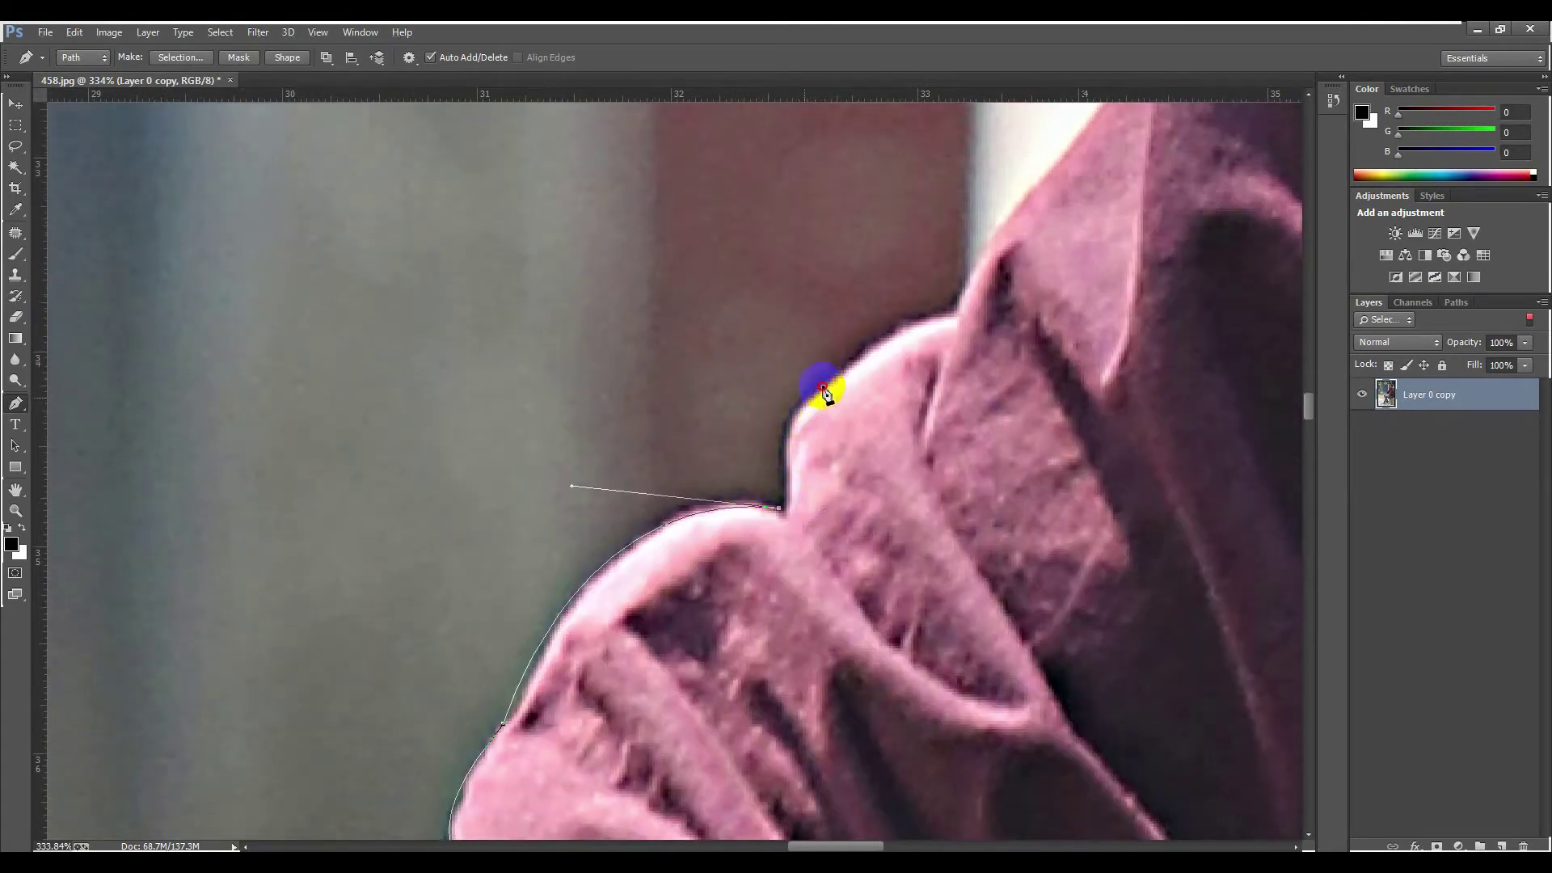
drag(803, 398, 592, 587)
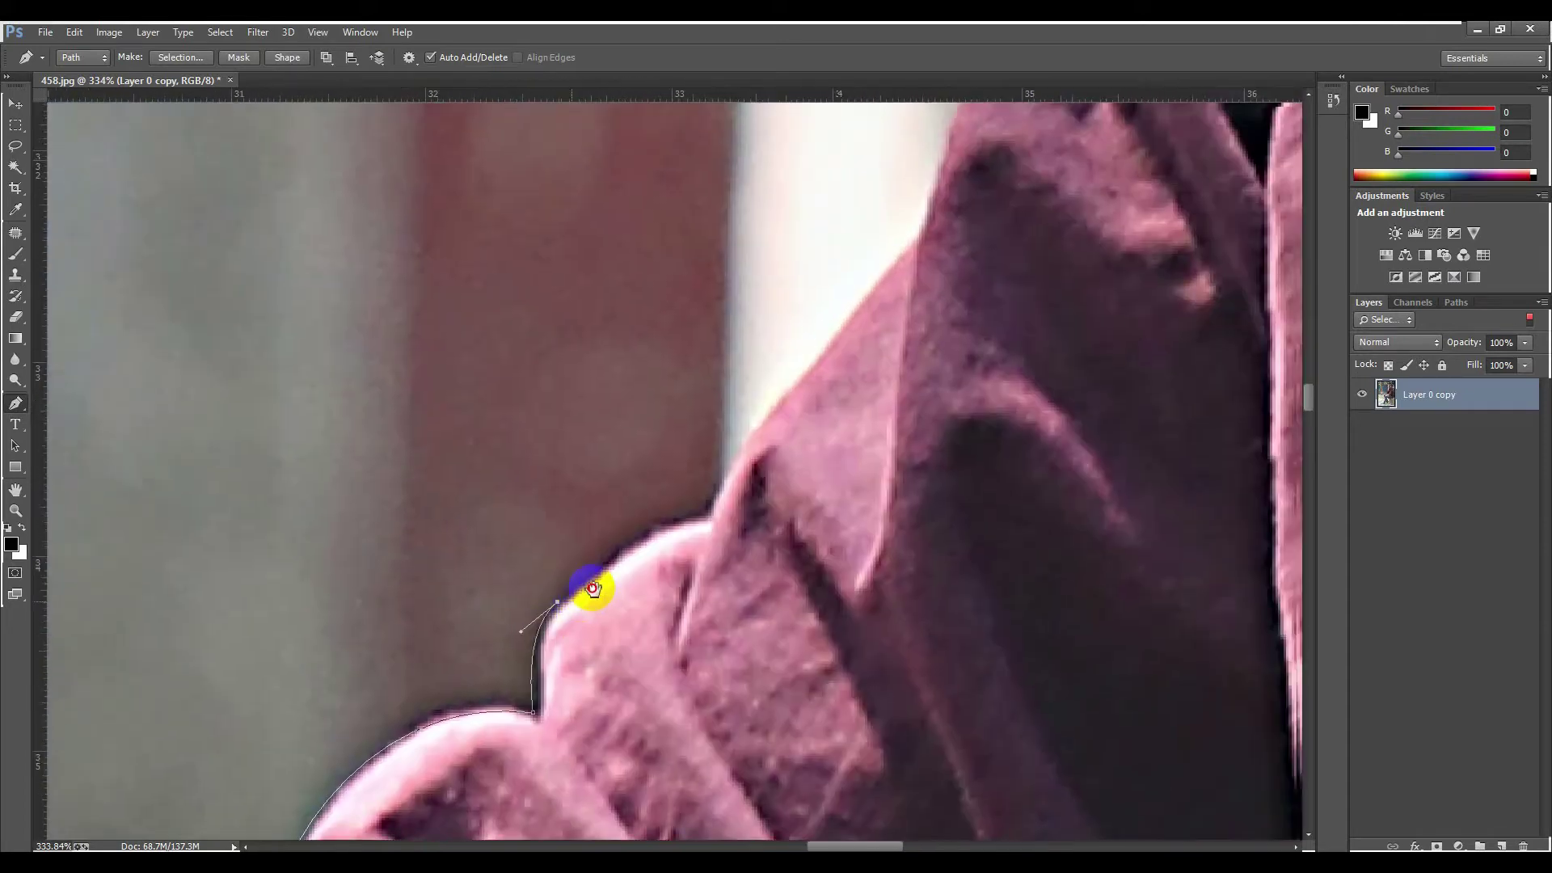
drag(703, 523, 755, 530)
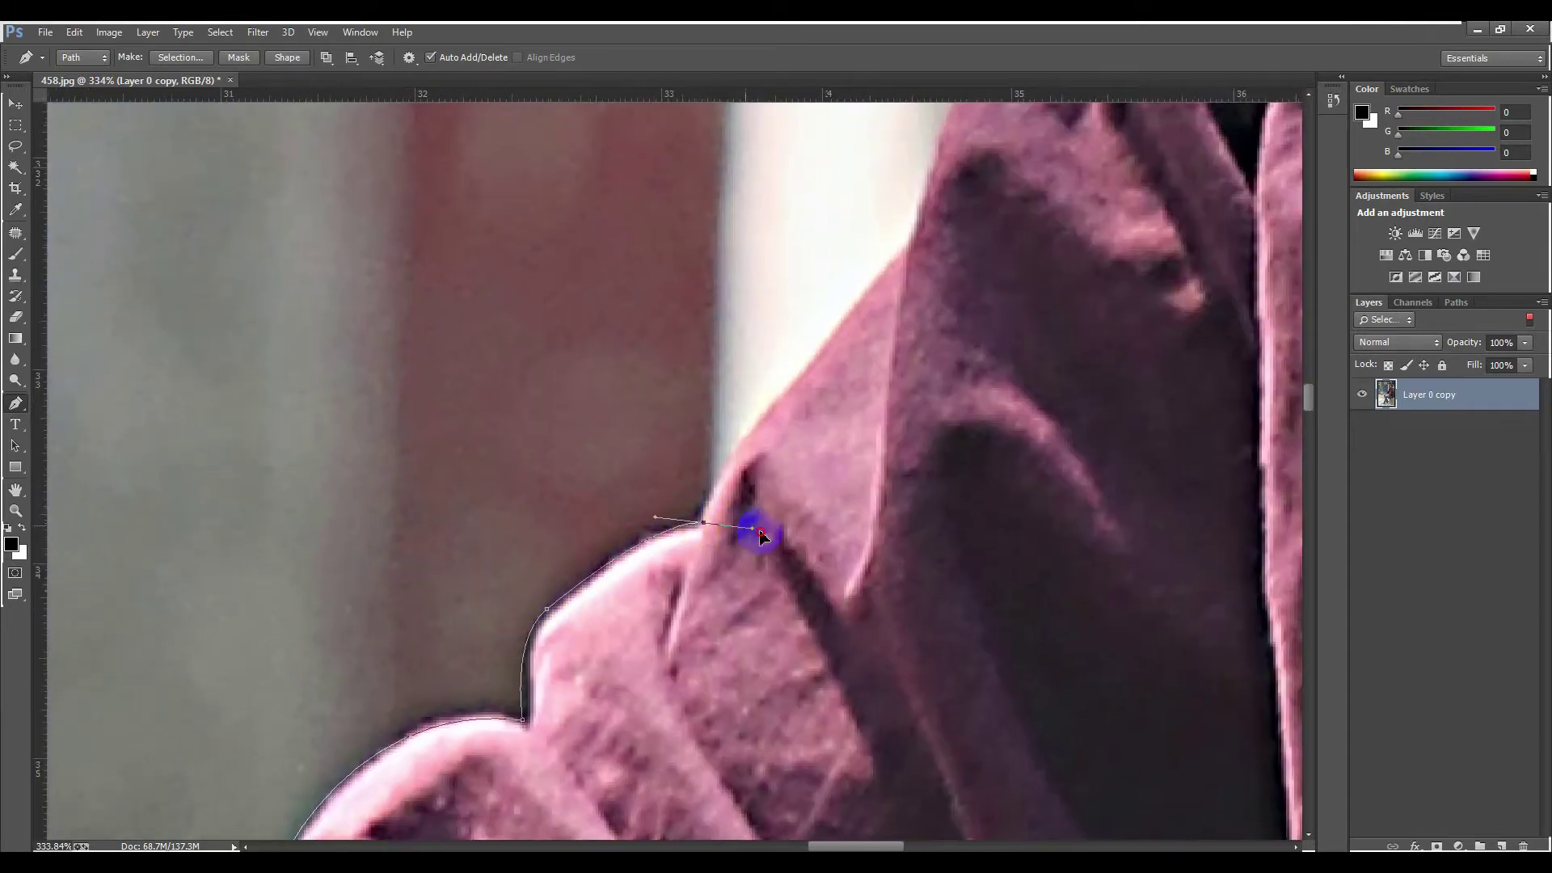
Step: Trace the path up the outer edge of the upper sleeve, from the elbow folds to mid upper arm
scroll(720, 529, down, 8)
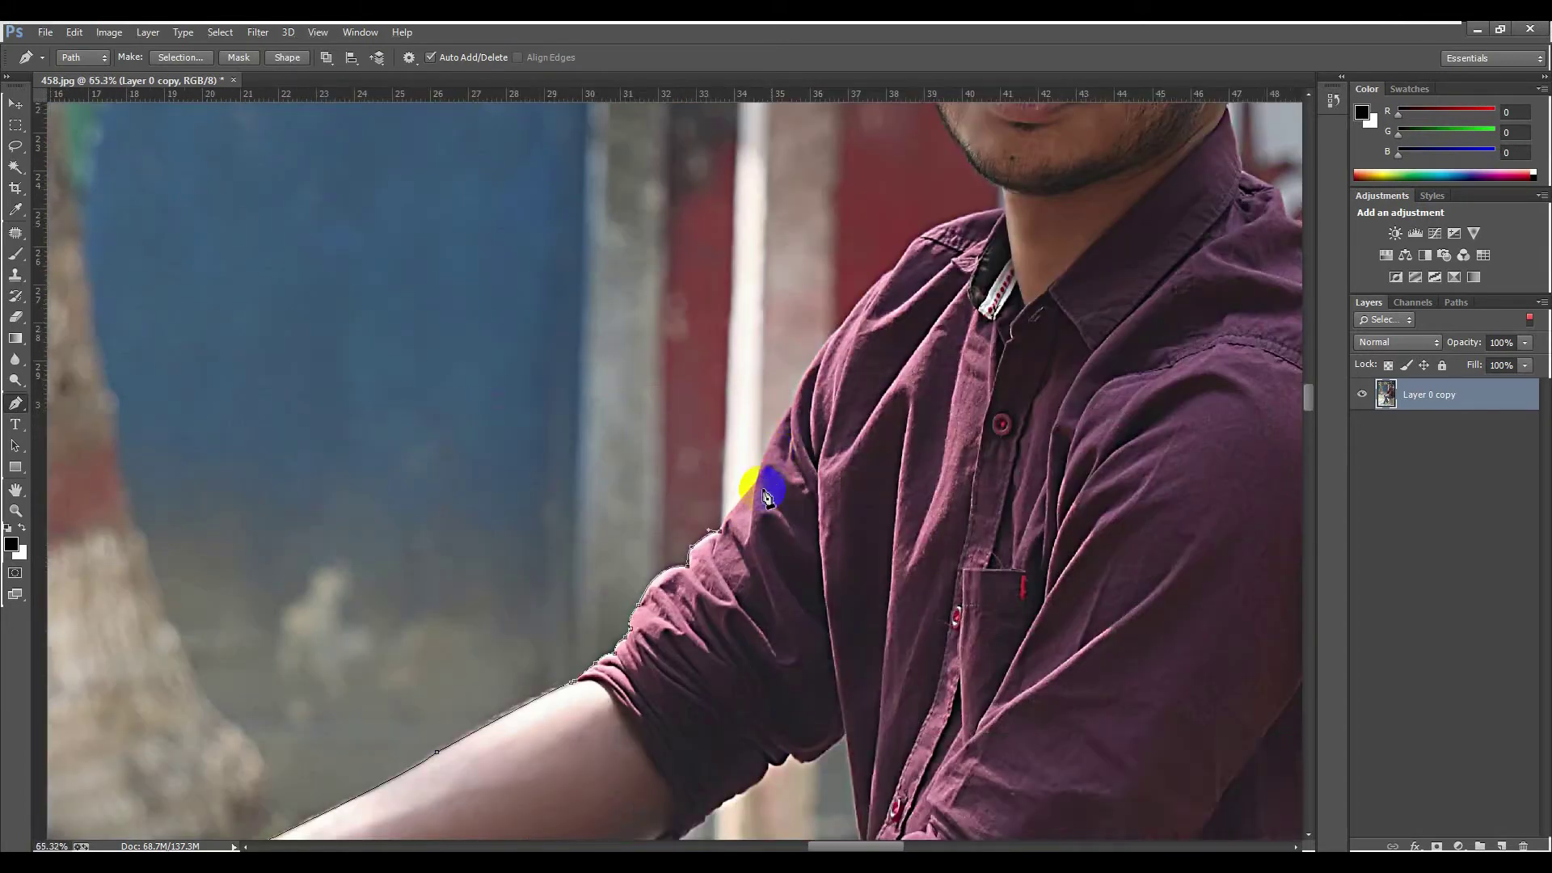
scroll(751, 506, up, 7)
scroll(752, 497, up, 2)
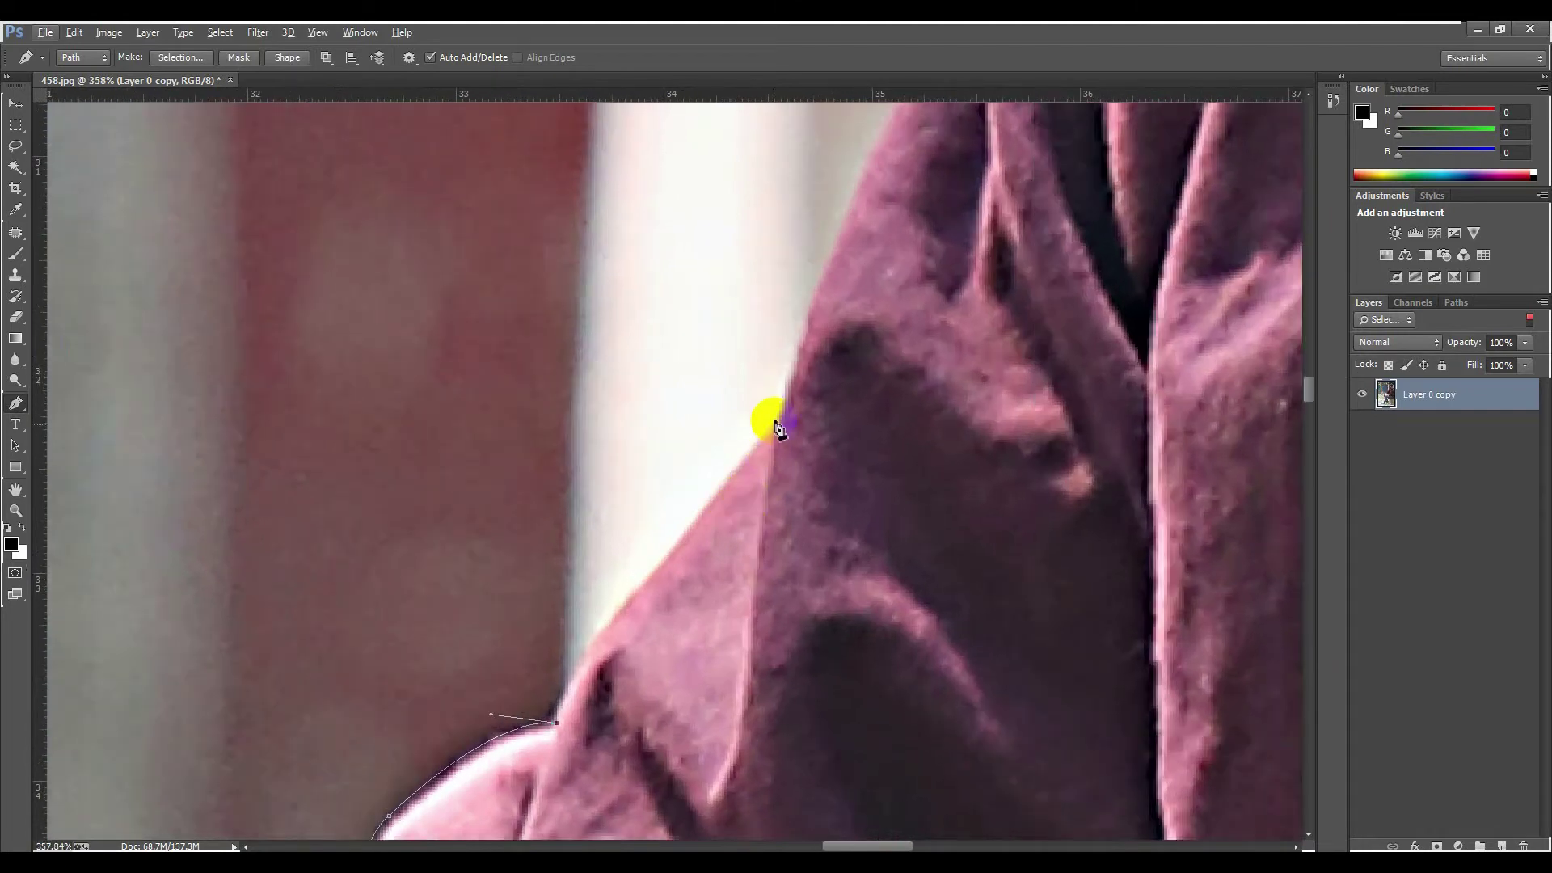
drag(774, 419, 949, 229)
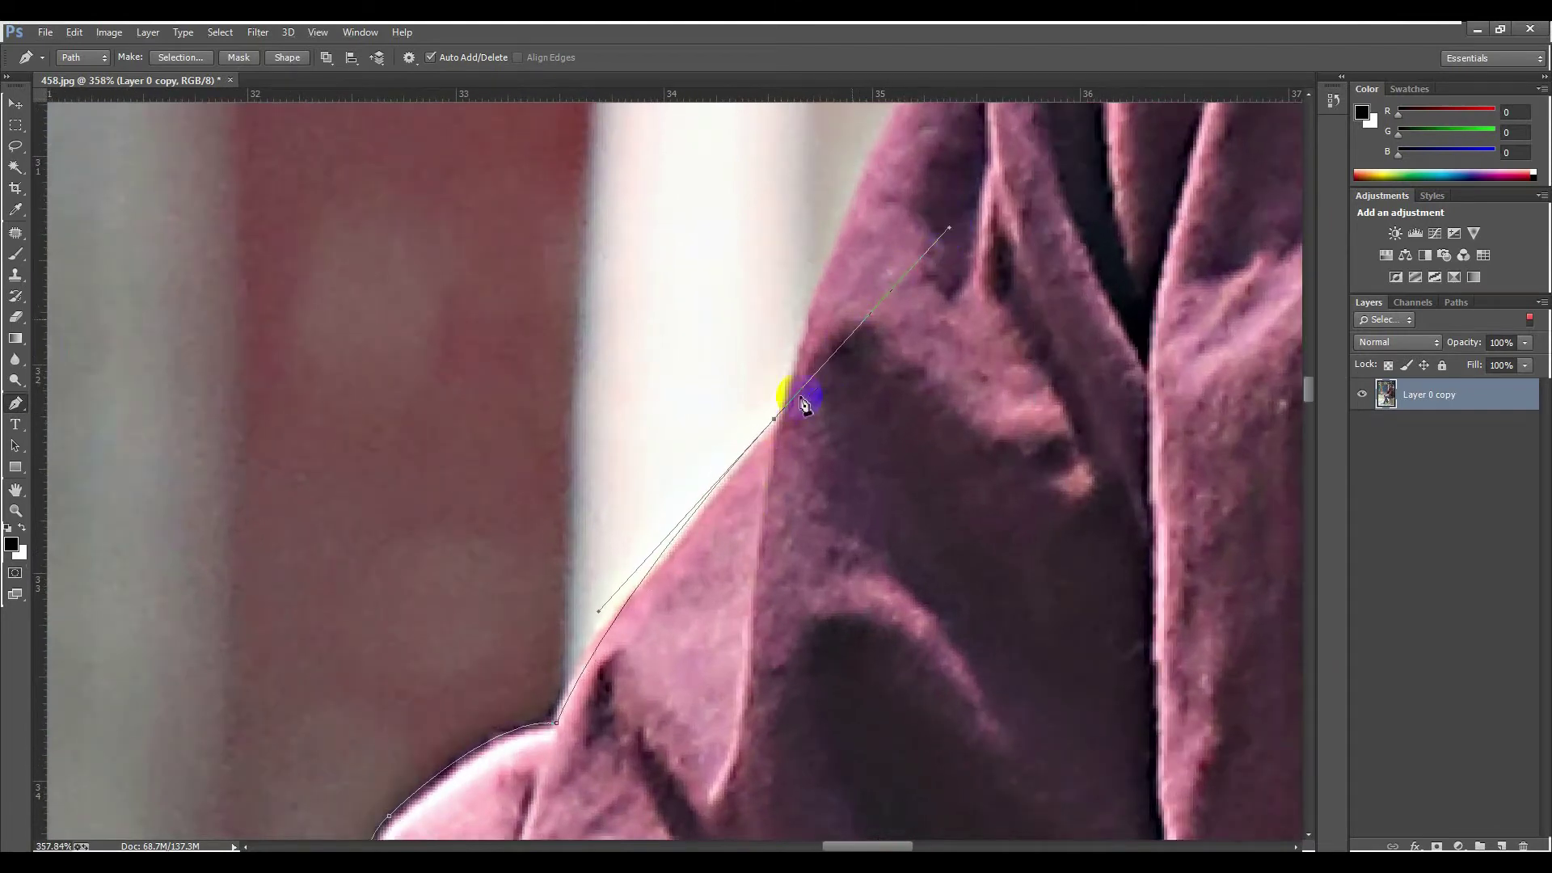
scroll(774, 422, down, 10)
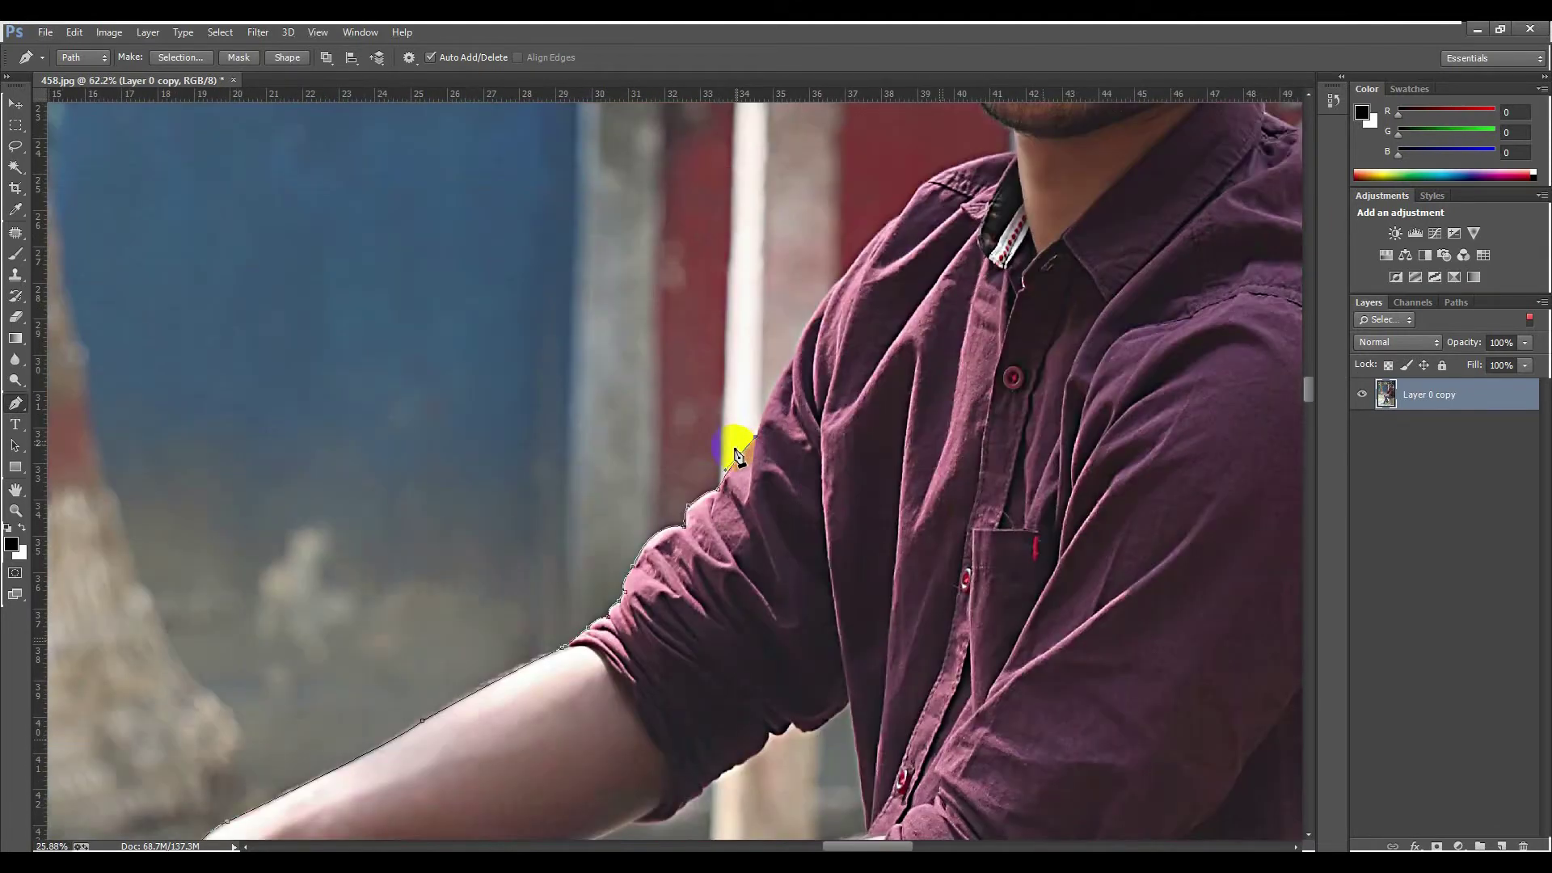
scroll(780, 391, up, 3)
scroll(829, 414, up, 5)
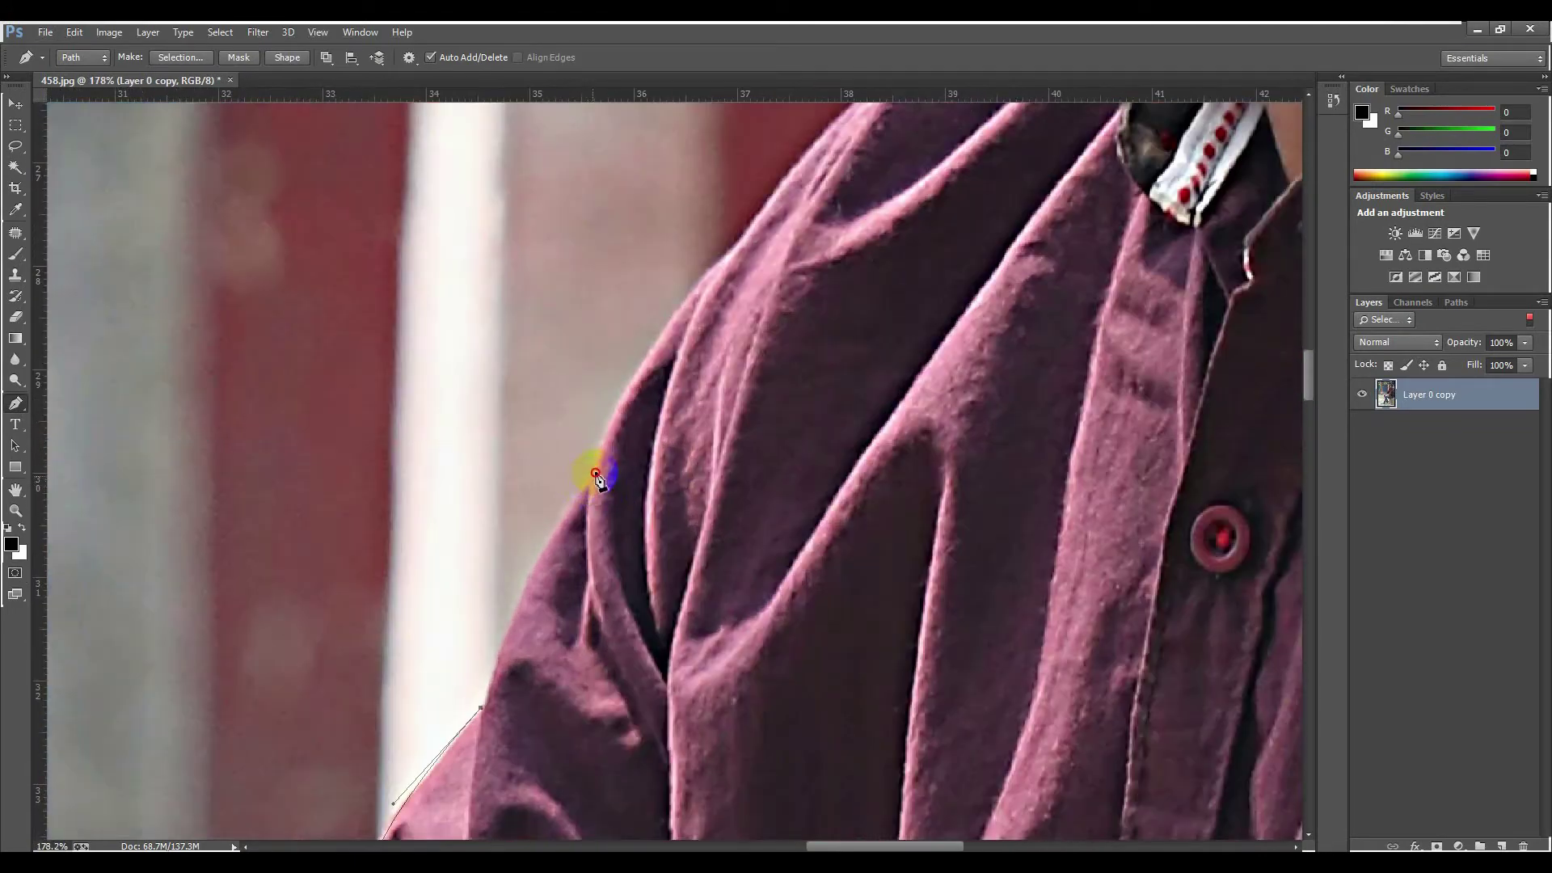
drag(595, 475, 673, 396)
scroll(598, 477, up, 3)
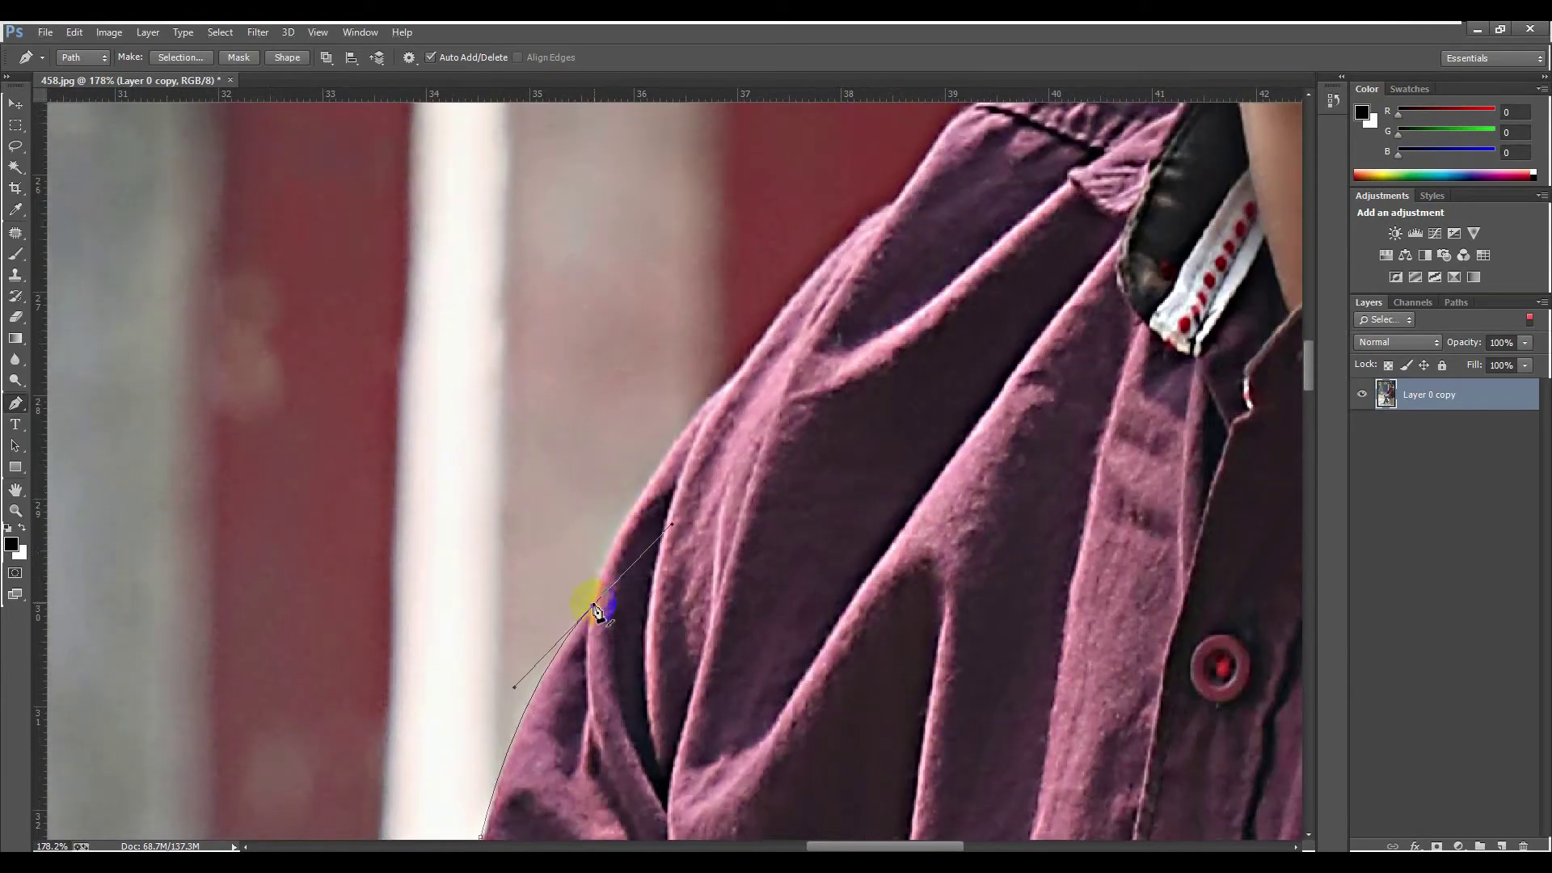
alt+click(595, 605)
Step: Trace the path up the curve of the shoulder to the shoulder seam of the shirt
scroll(624, 572, up, 3)
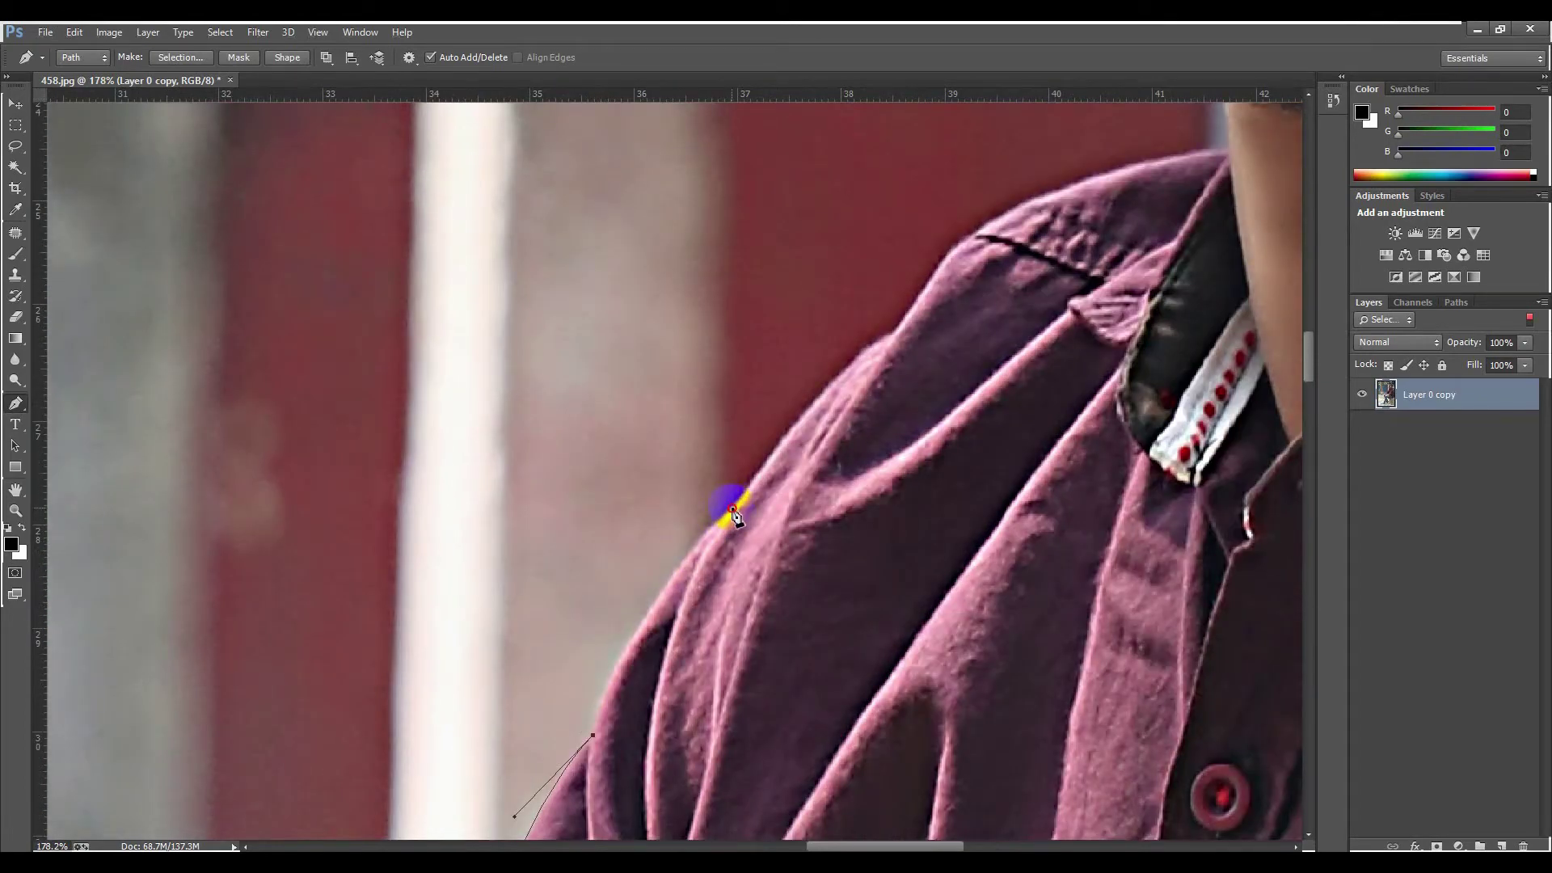
drag(732, 510, 634, 602)
alt+click(733, 510)
scroll(749, 503, up, 2)
alt+click(890, 413)
scroll(637, 563, up, 5)
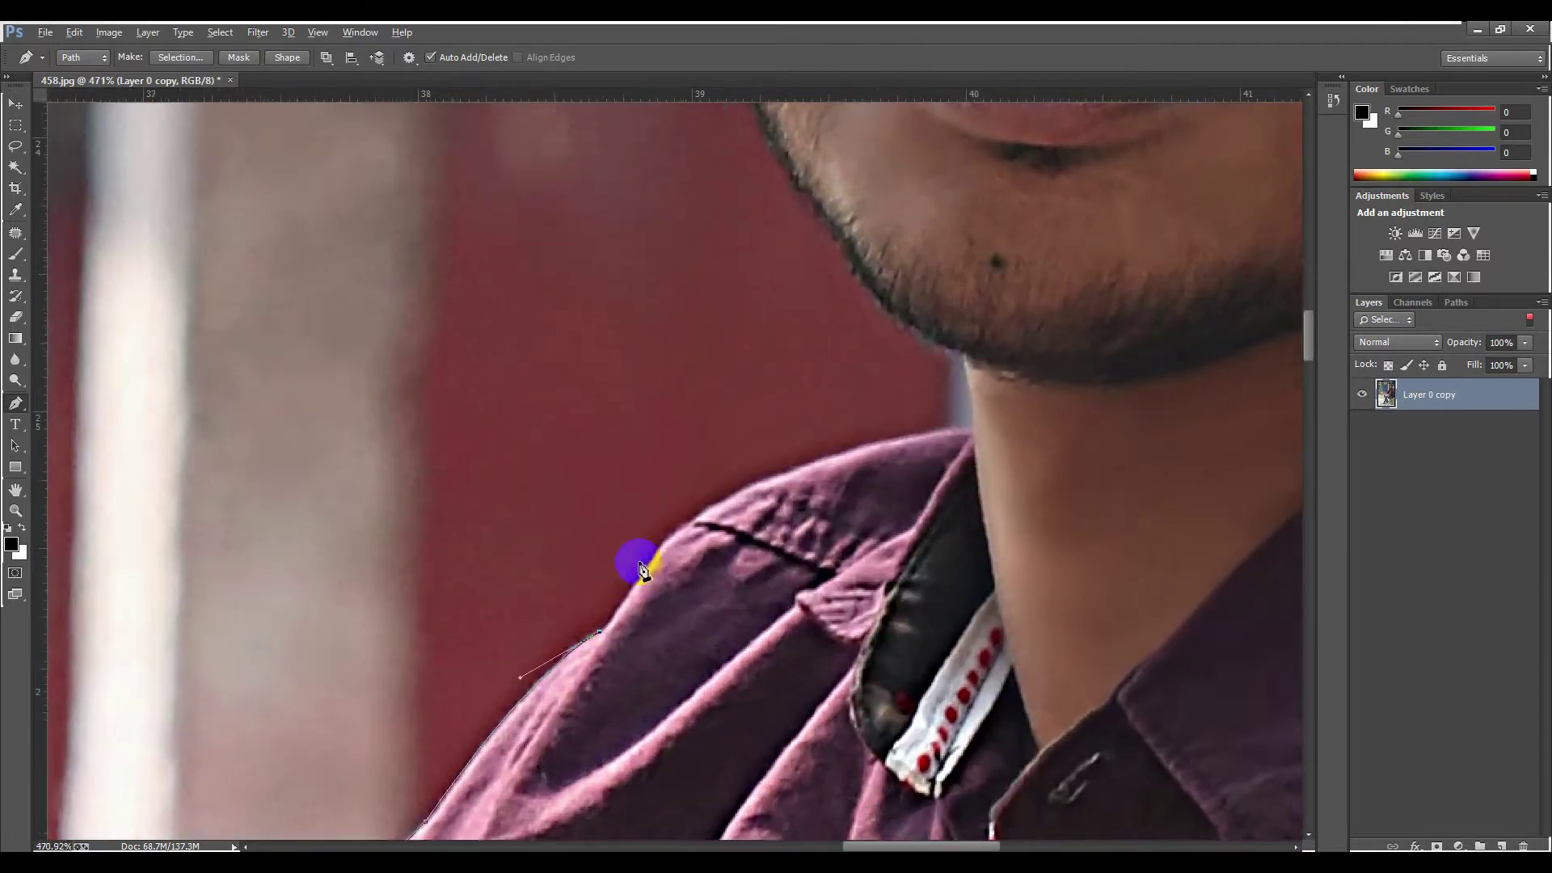
drag(737, 481, 814, 397)
scroll(728, 496, down, 4)
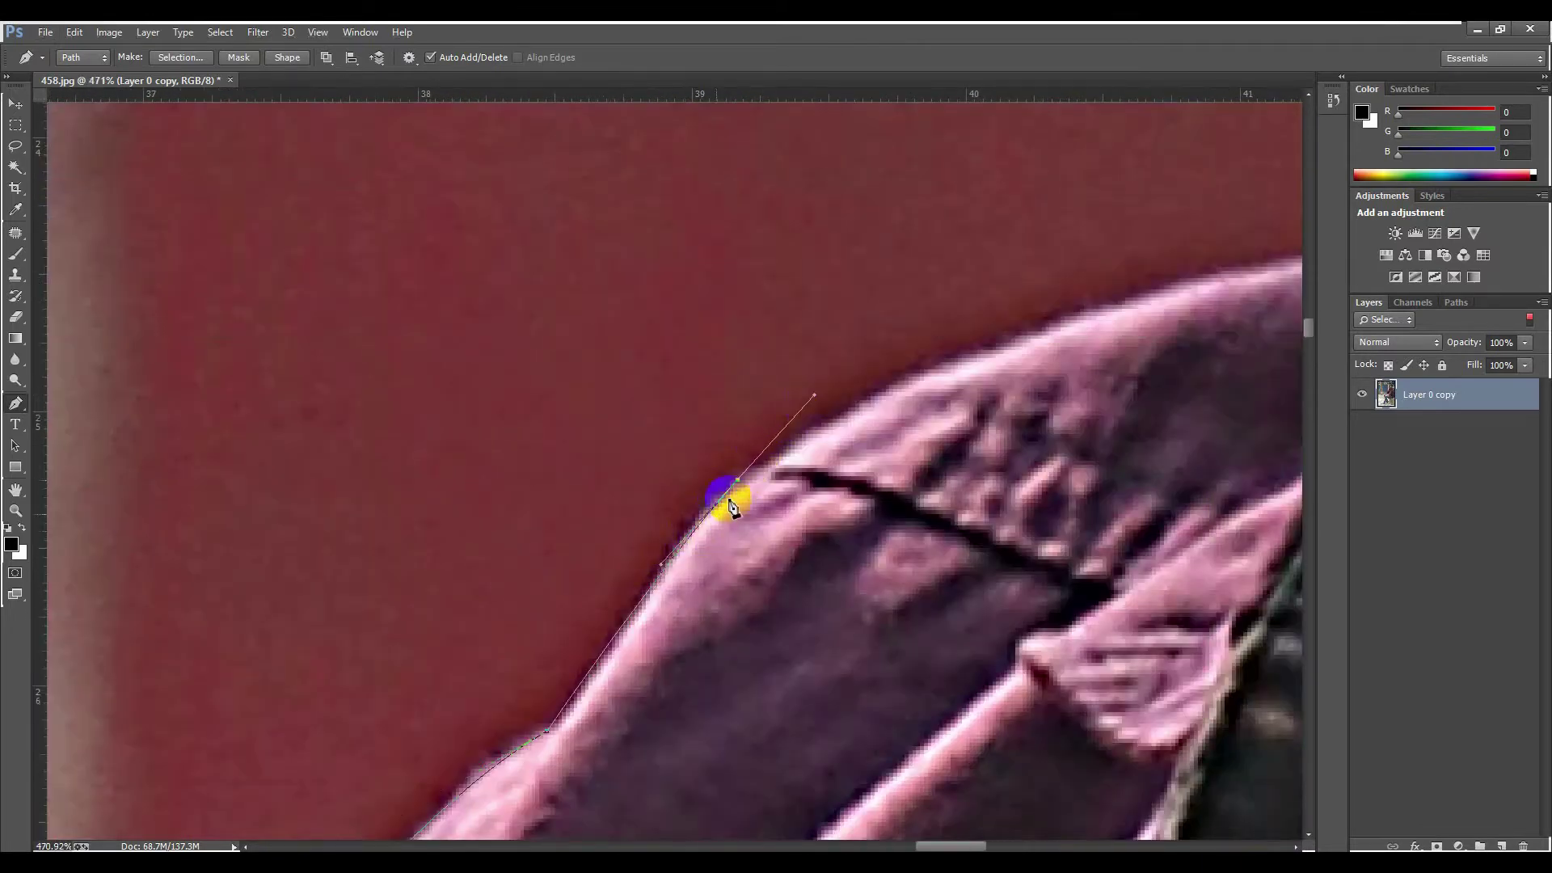
Step: Trace the path along the top of the shoulder to the neck and up the neck to the jaw
scroll(686, 542, down, 3)
scroll(855, 468, up, 2)
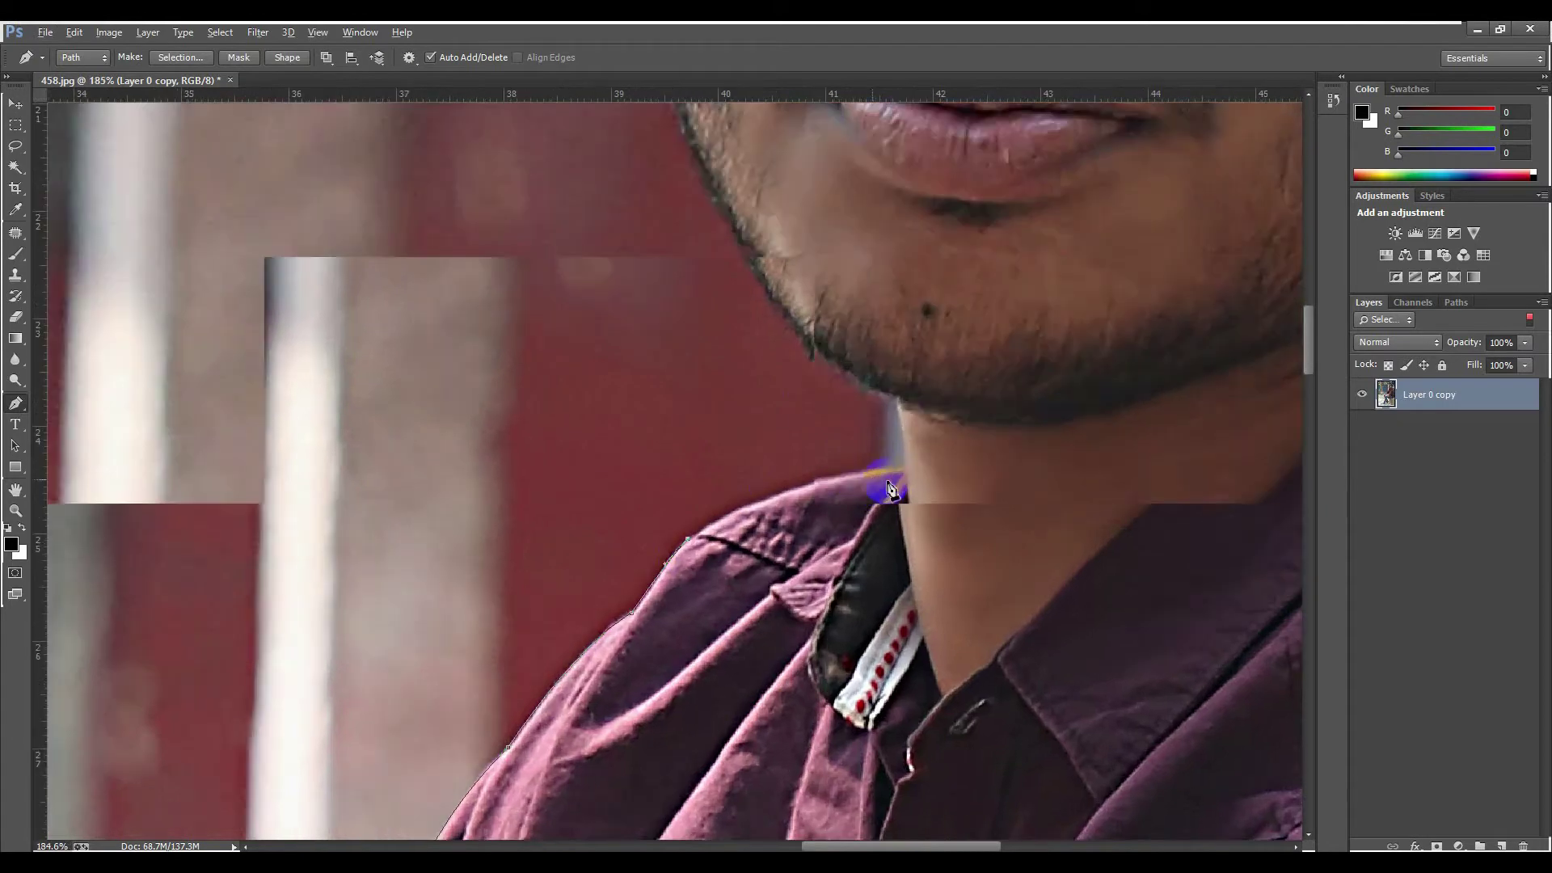
drag(906, 468, 1086, 449)
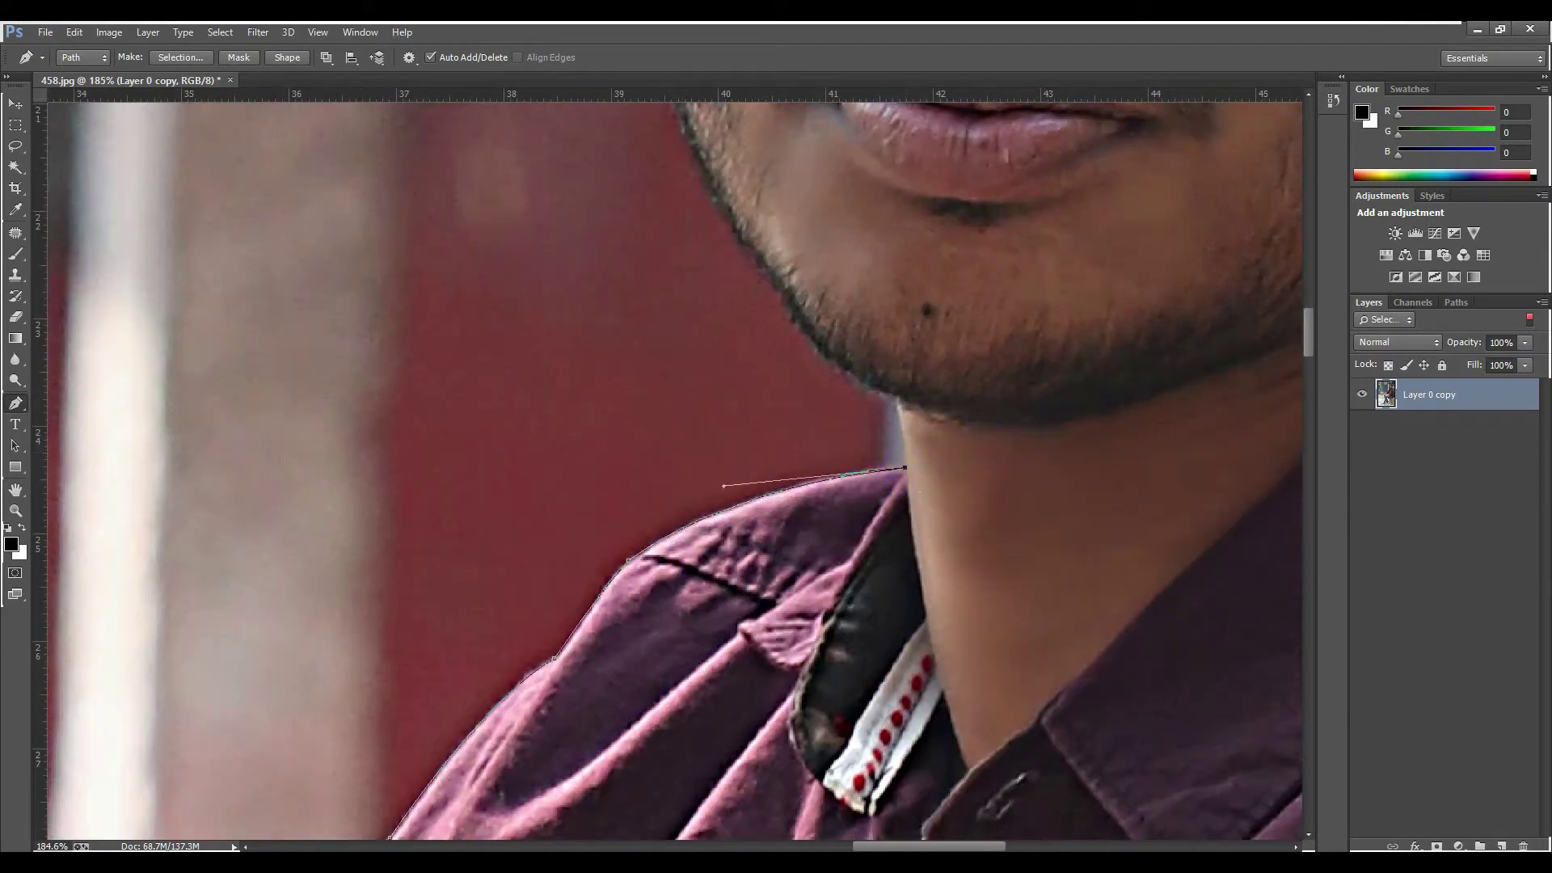
click(849, 506)
scroll(922, 426, up, 3)
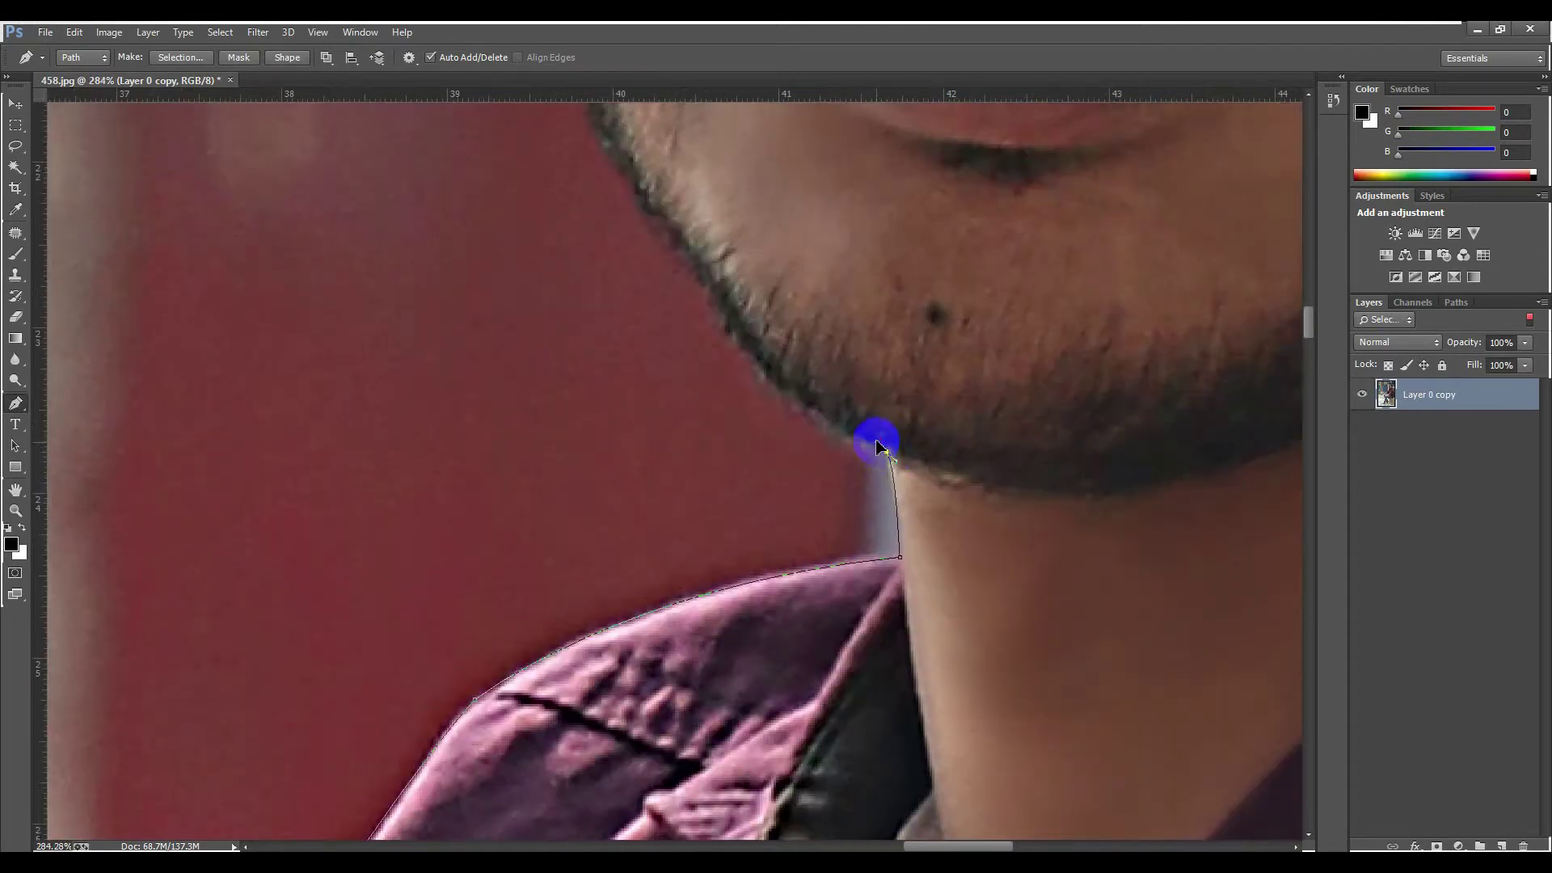
Step: Trace the path along the bearded jawline from the neck up to the lower cheek
scroll(849, 461, down, 5)
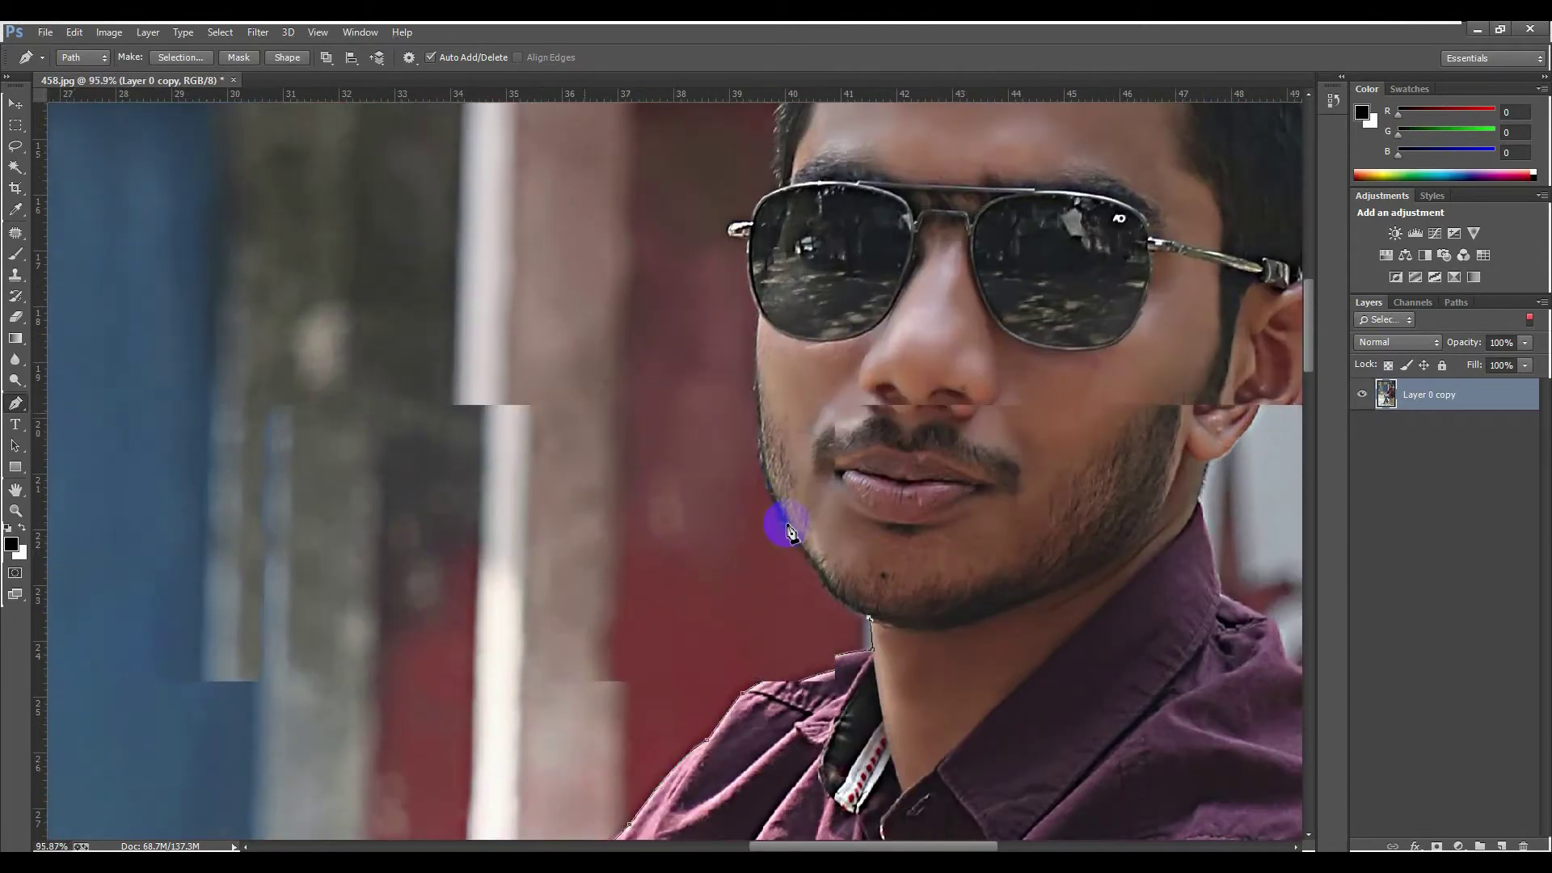
scroll(789, 531, up, 2)
drag(823, 584, 809, 527)
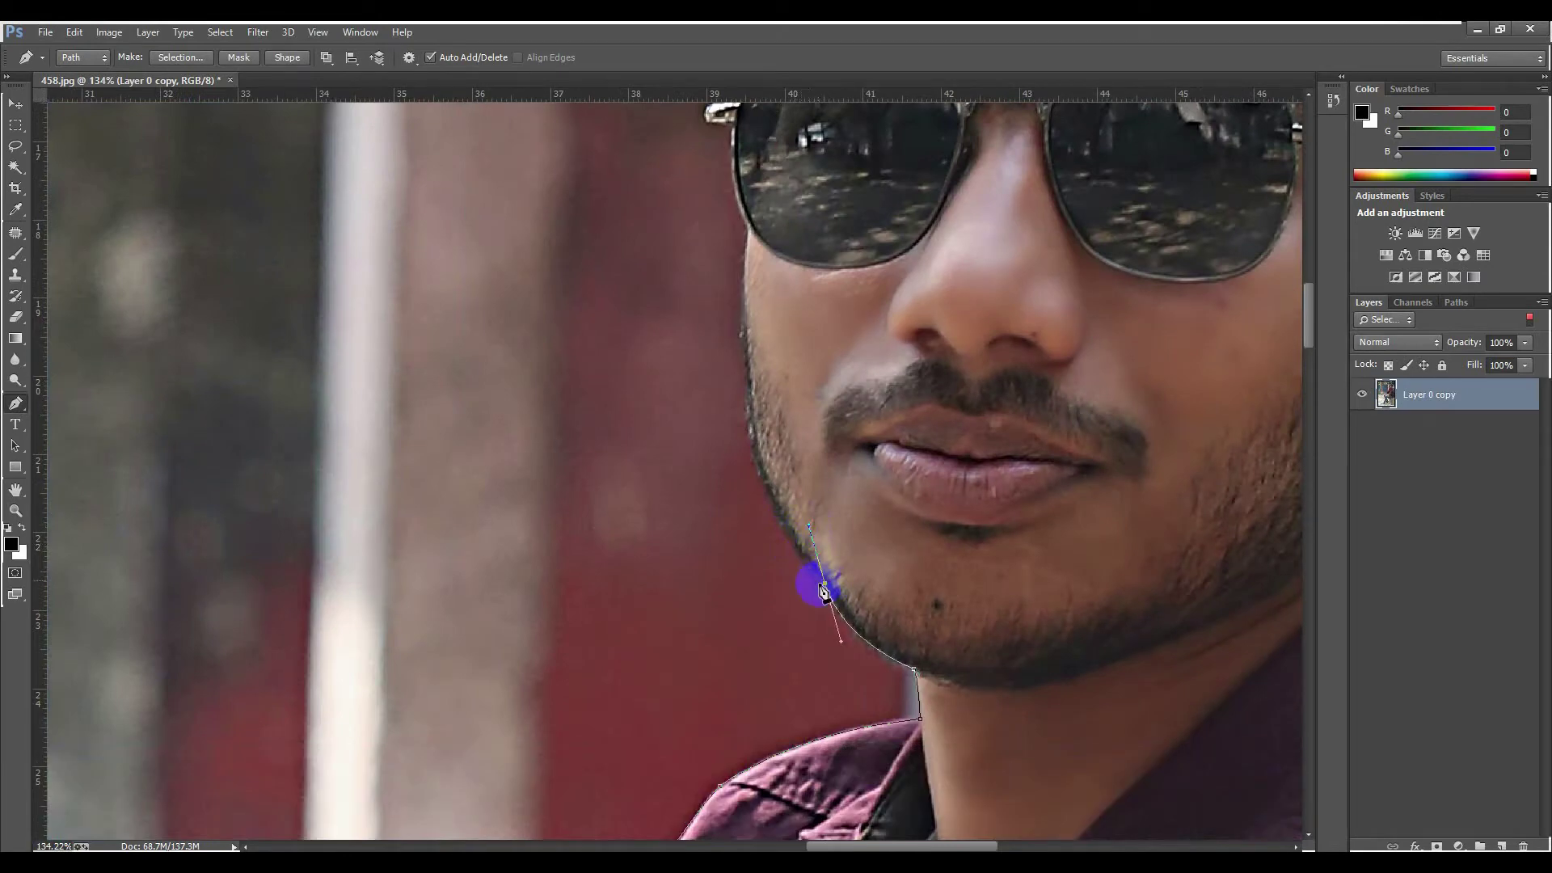
scroll(803, 582, up, 2)
drag(744, 467, 742, 361)
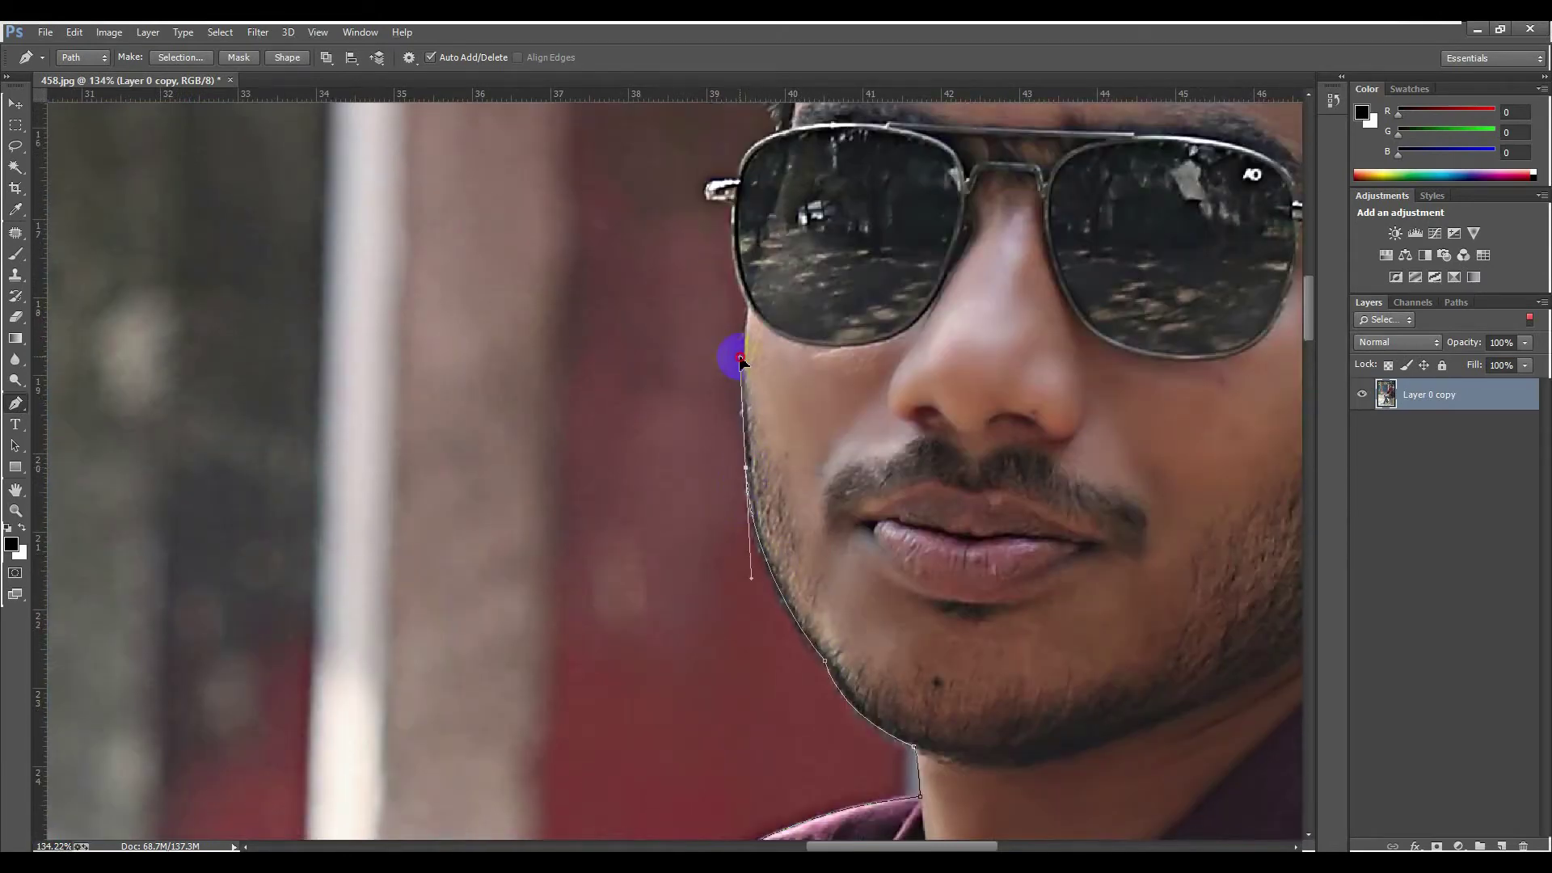
Step: Trace the path up the cheek and along the outer rim of the sunglasses lens to just below the hinge
scroll(752, 477, up, 4)
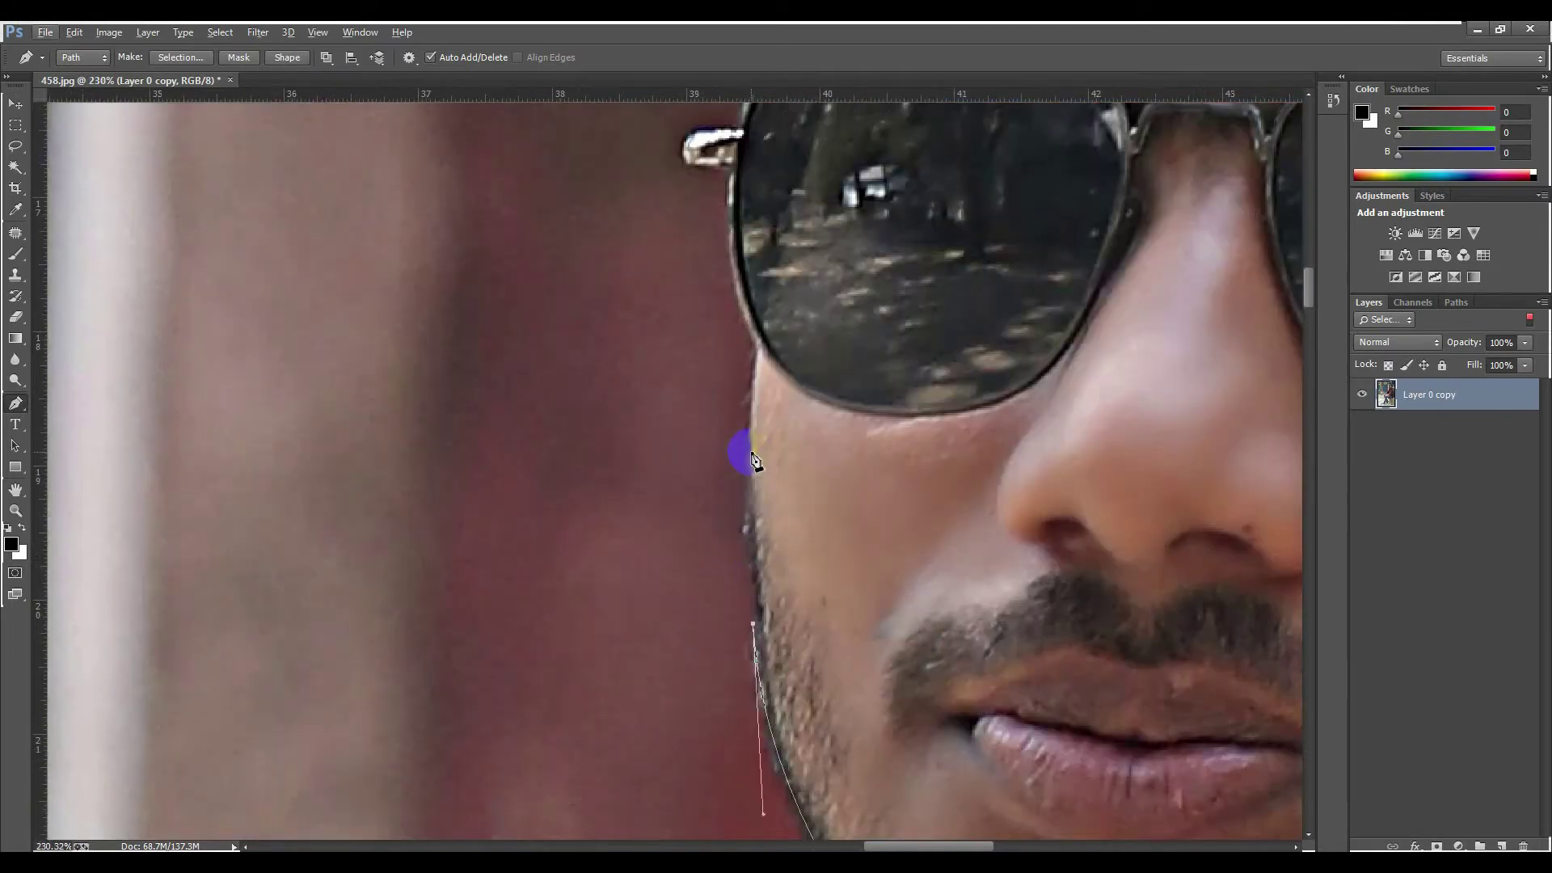
drag(751, 459, 757, 437)
scroll(754, 441, up, 2)
scroll(760, 420, up, 4)
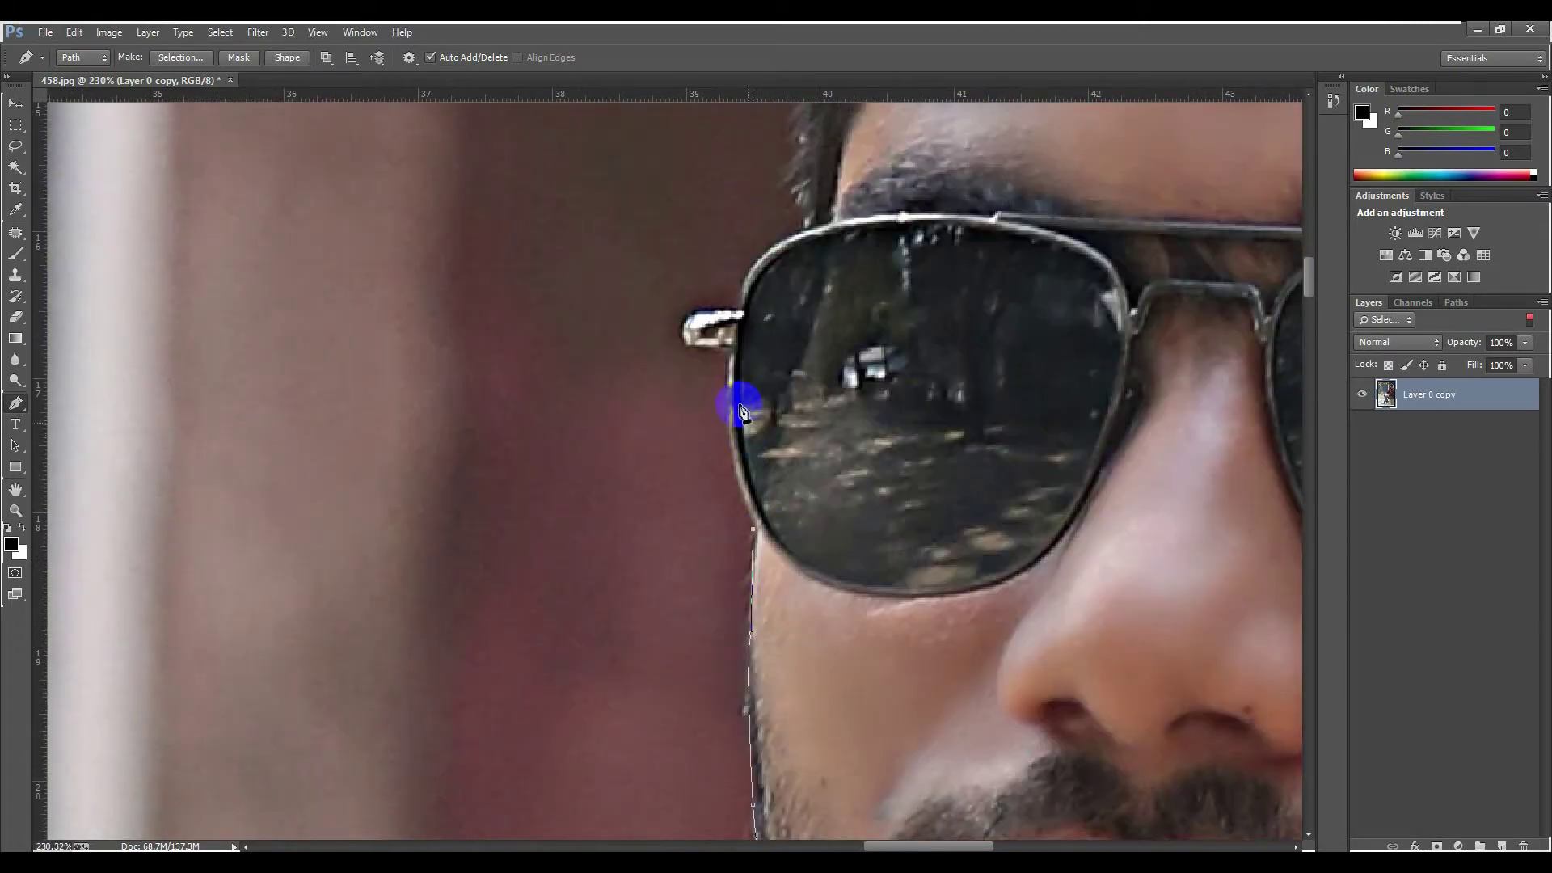
drag(729, 351, 739, 246)
alt+click(732, 361)
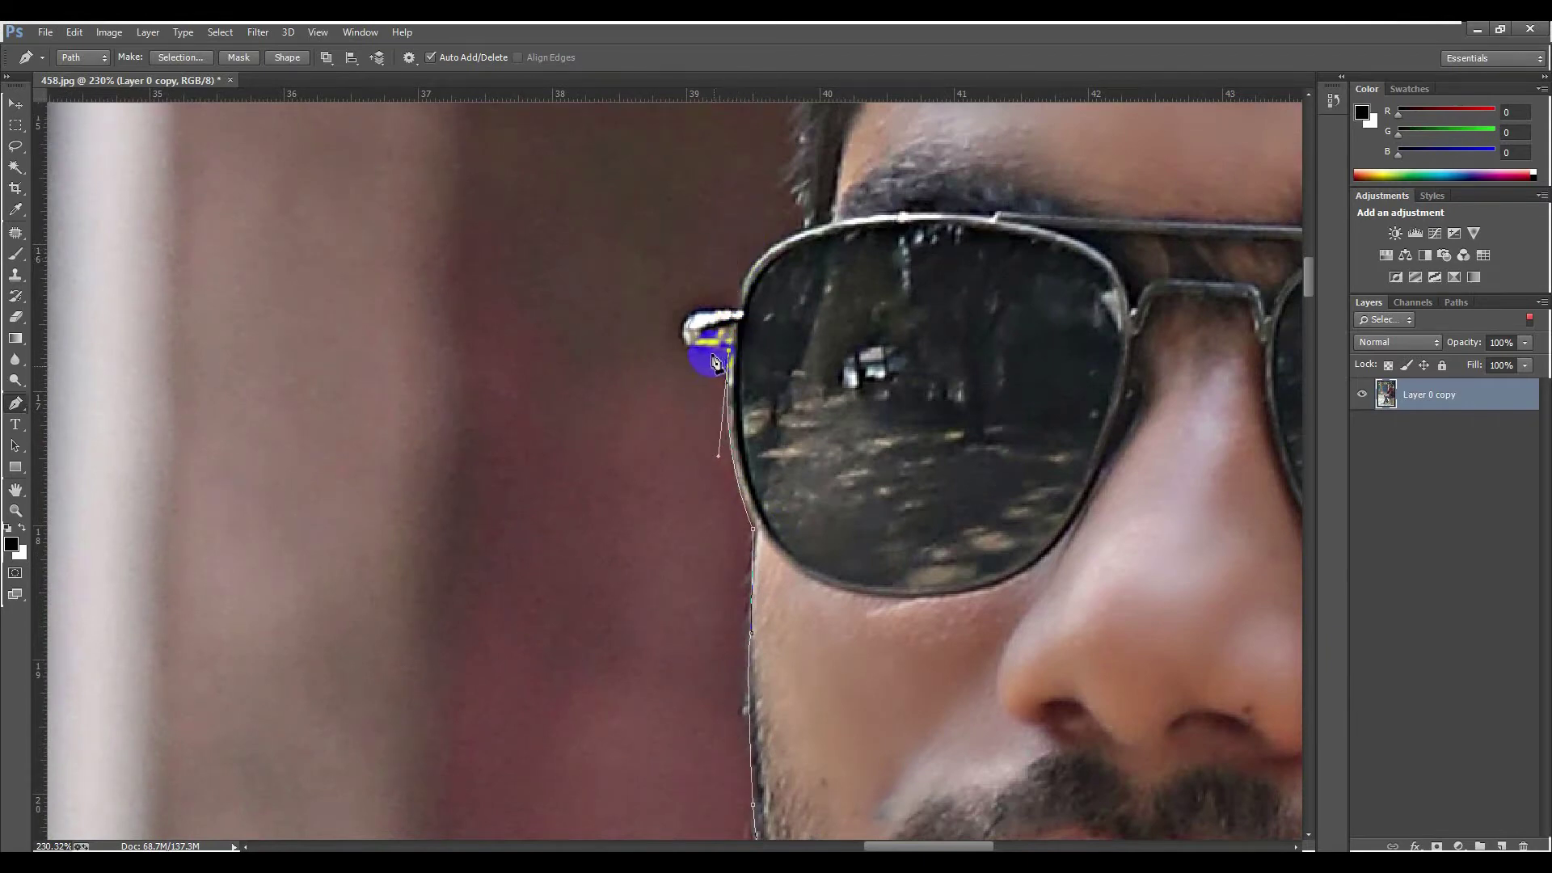
Step: Trace the path around the protruding metal hinge of the sunglasses back to the lens rim
scroll(711, 348, up, 5)
click(671, 437)
drag(672, 436, 648, 433)
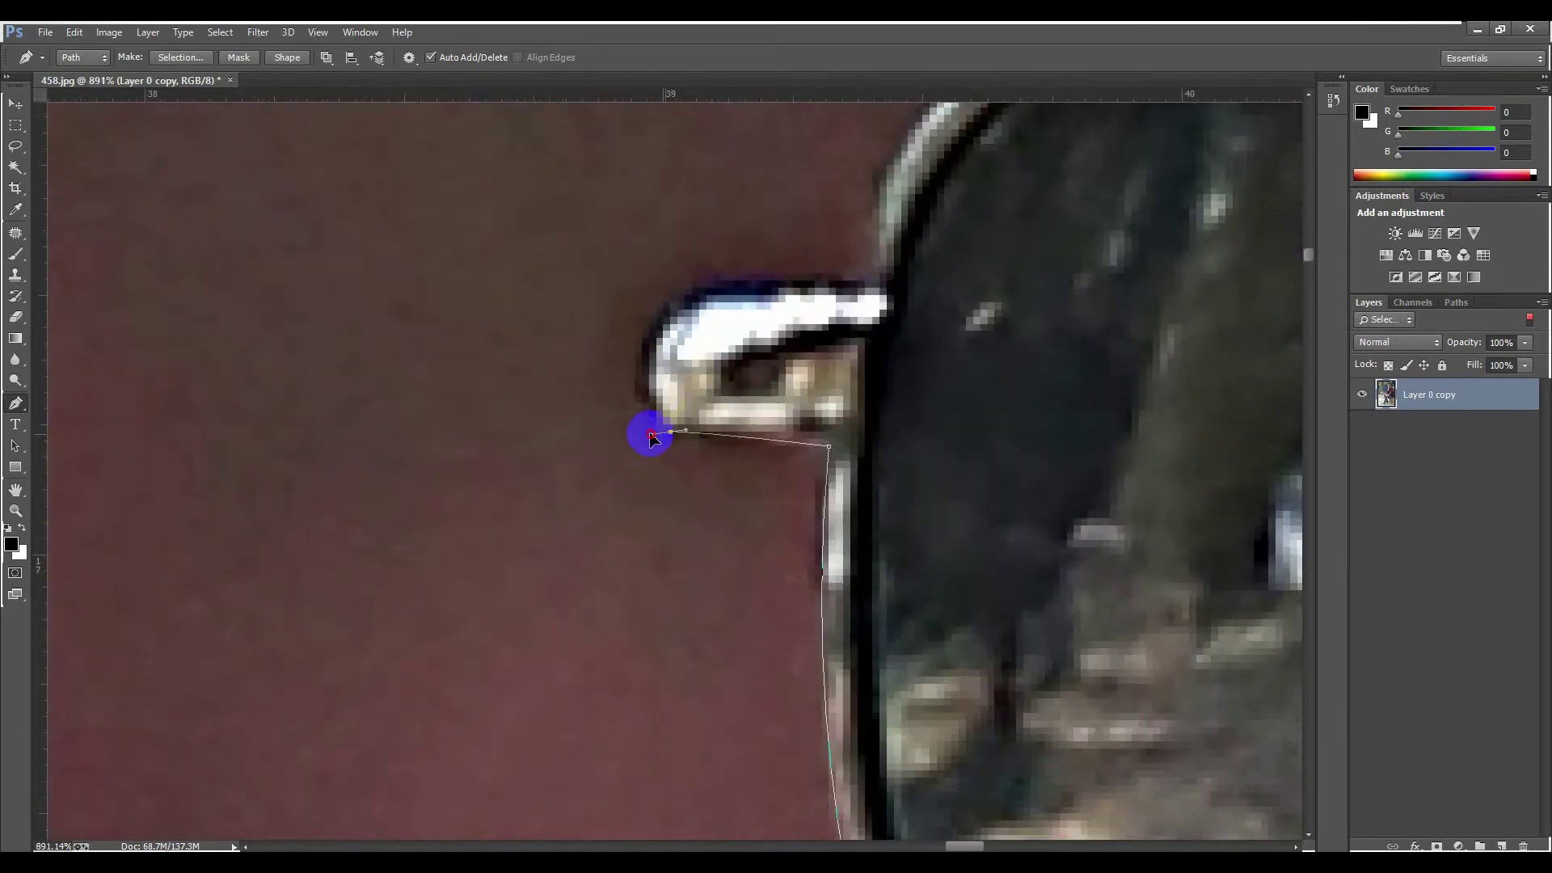
scroll(658, 433, up, 2)
drag(692, 361, 992, 355)
alt+click(693, 356)
scroll(859, 353, down, 5)
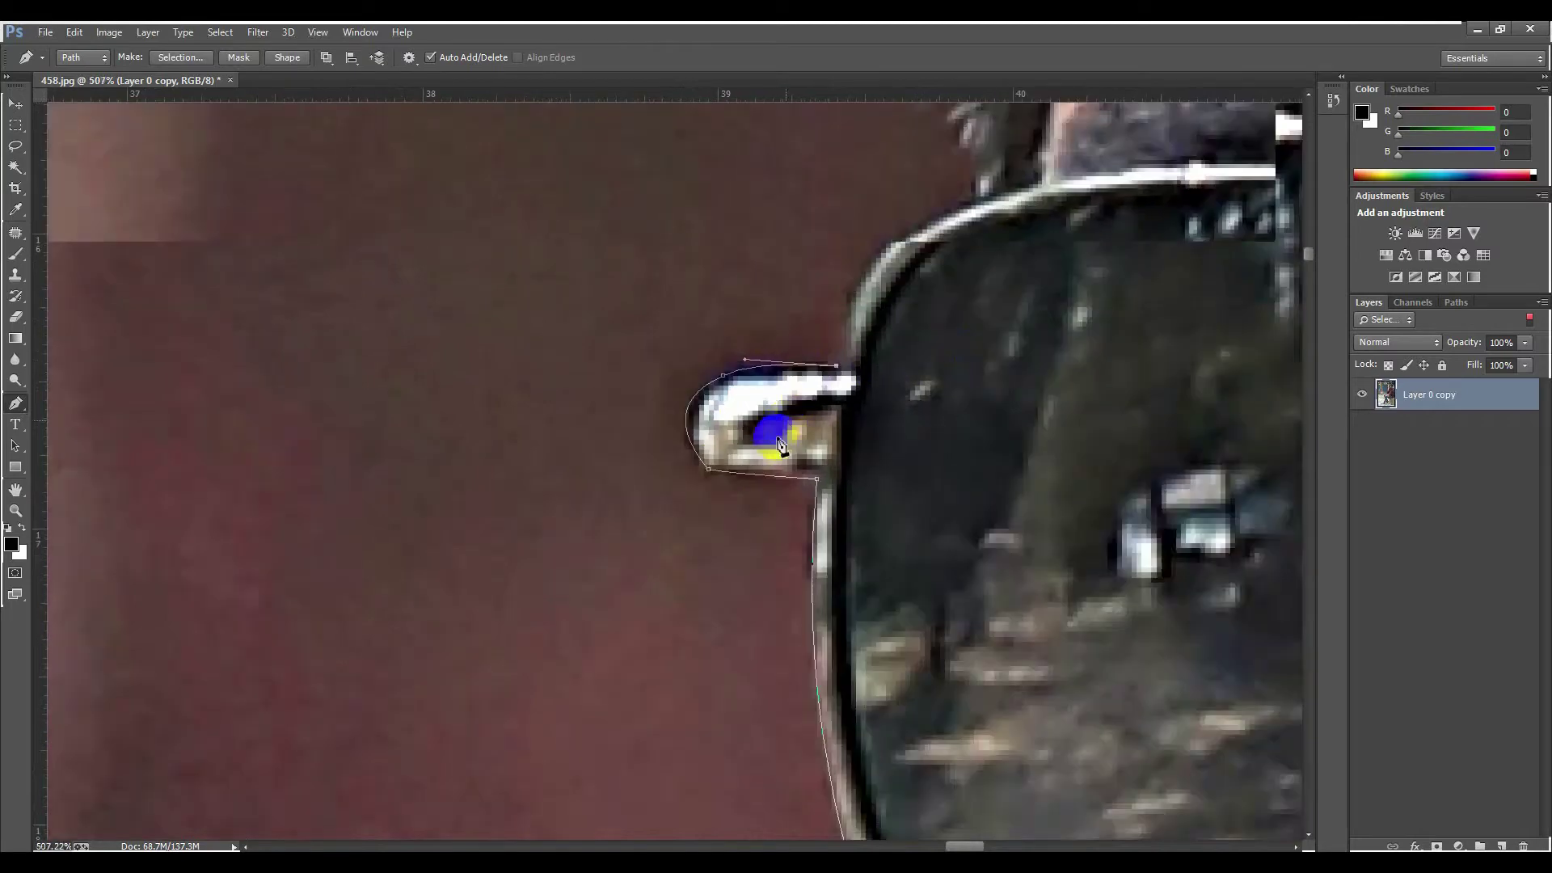
Step: Trace the path from the sunglasses hinge along the upper curve of the lens rim to the base of the sideburn
scroll(807, 409, up, 4)
scroll(835, 547, up, 1)
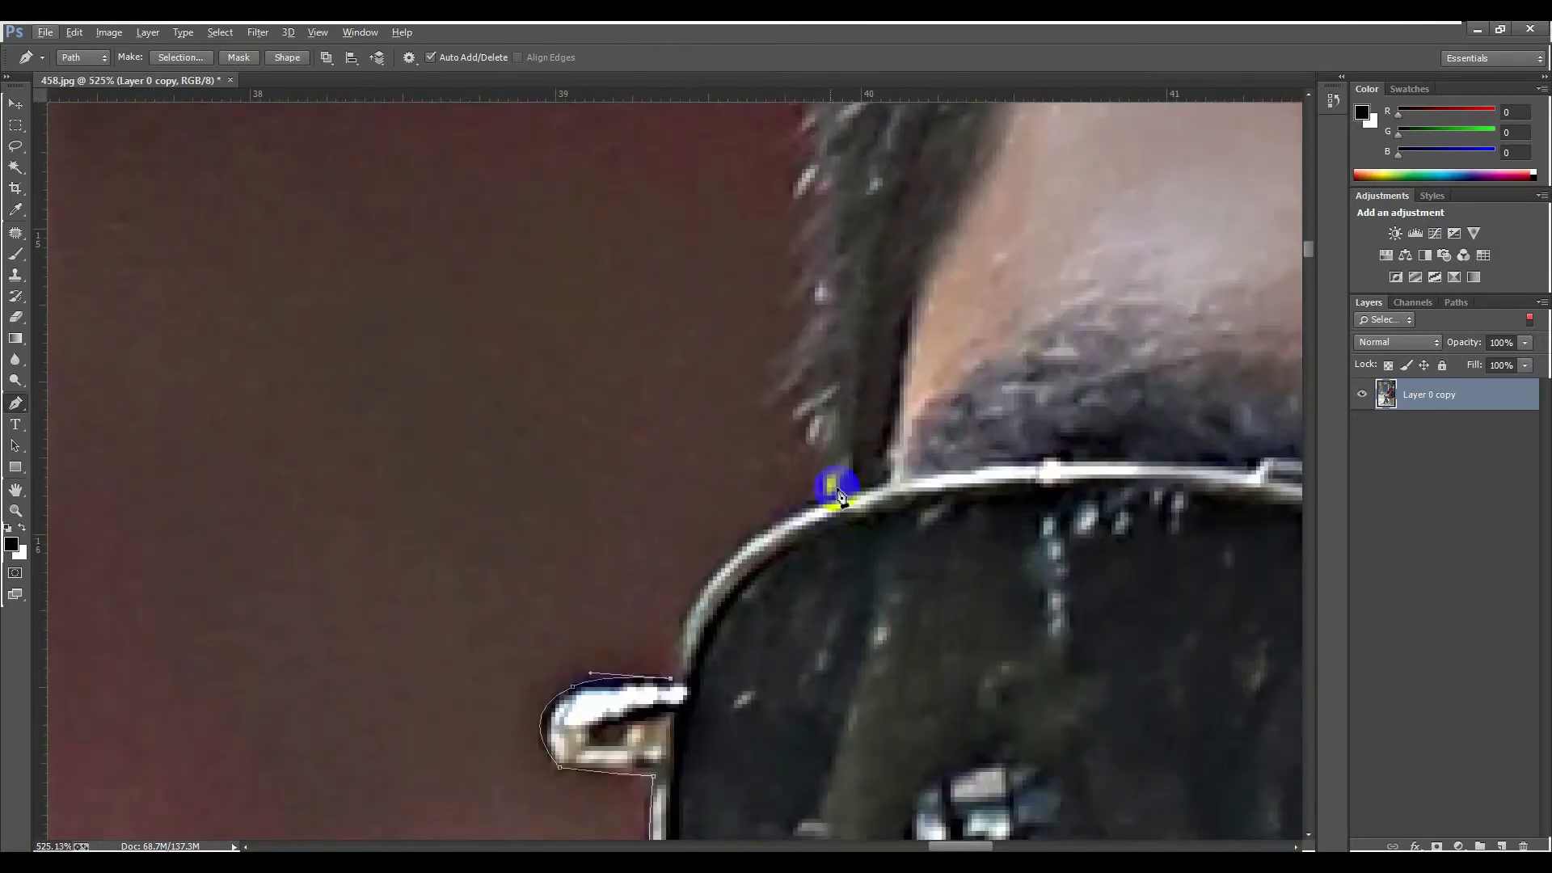
drag(831, 491, 992, 435)
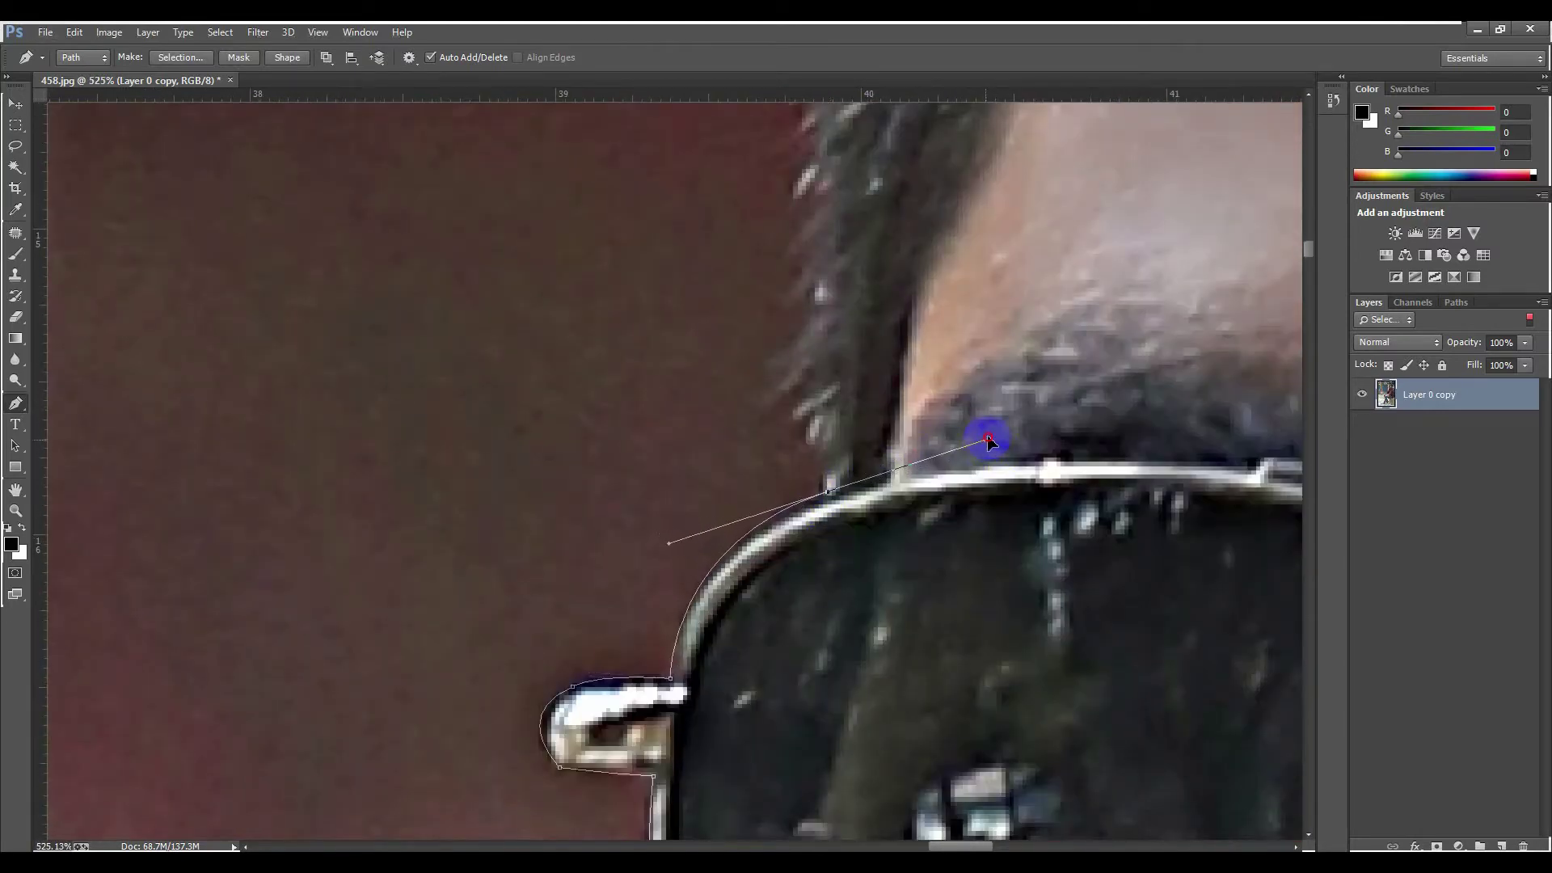
Step: Trace the path up the sideburn and around the front tuft of hair towards the top of the head
scroll(825, 489, down, 6)
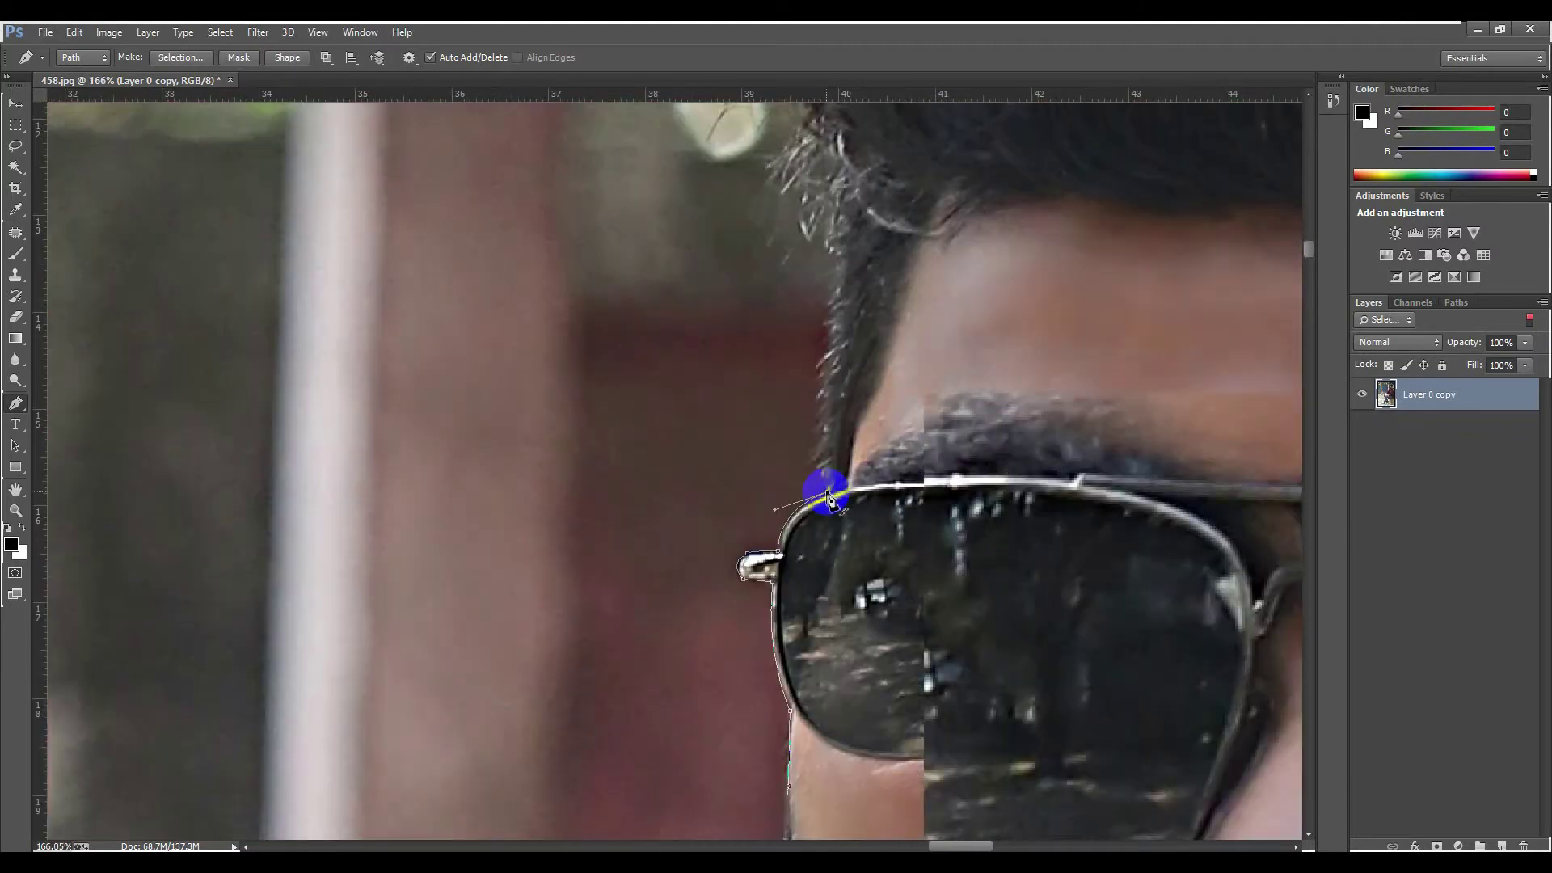
scroll(832, 423, up, 4)
drag(837, 473, 874, 307)
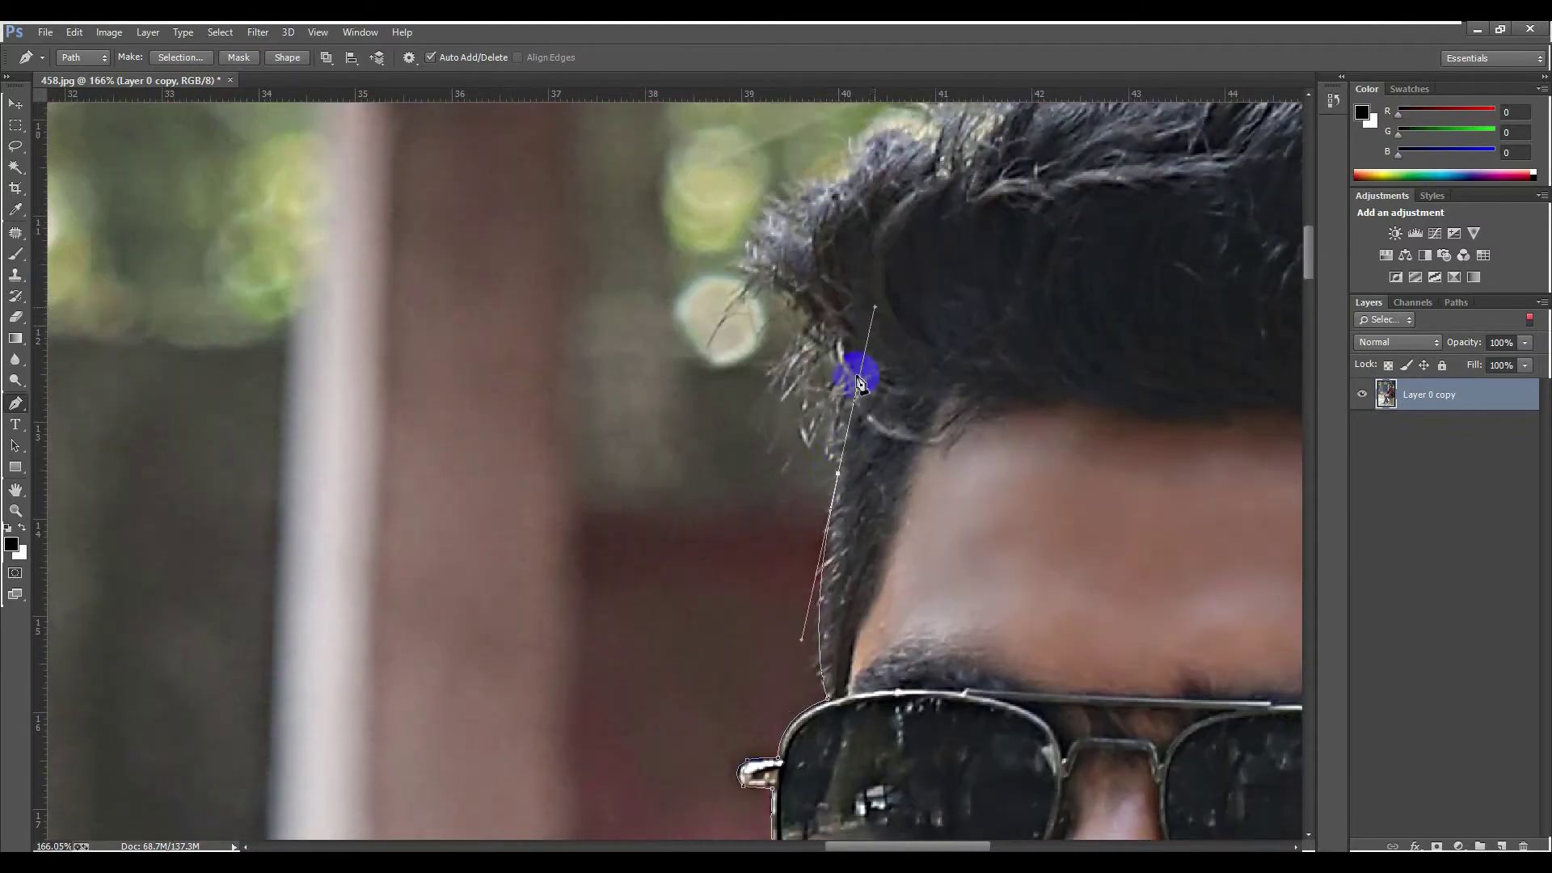
alt+click(837, 473)
scroll(846, 480, up, 3)
click(830, 508)
click(830, 473)
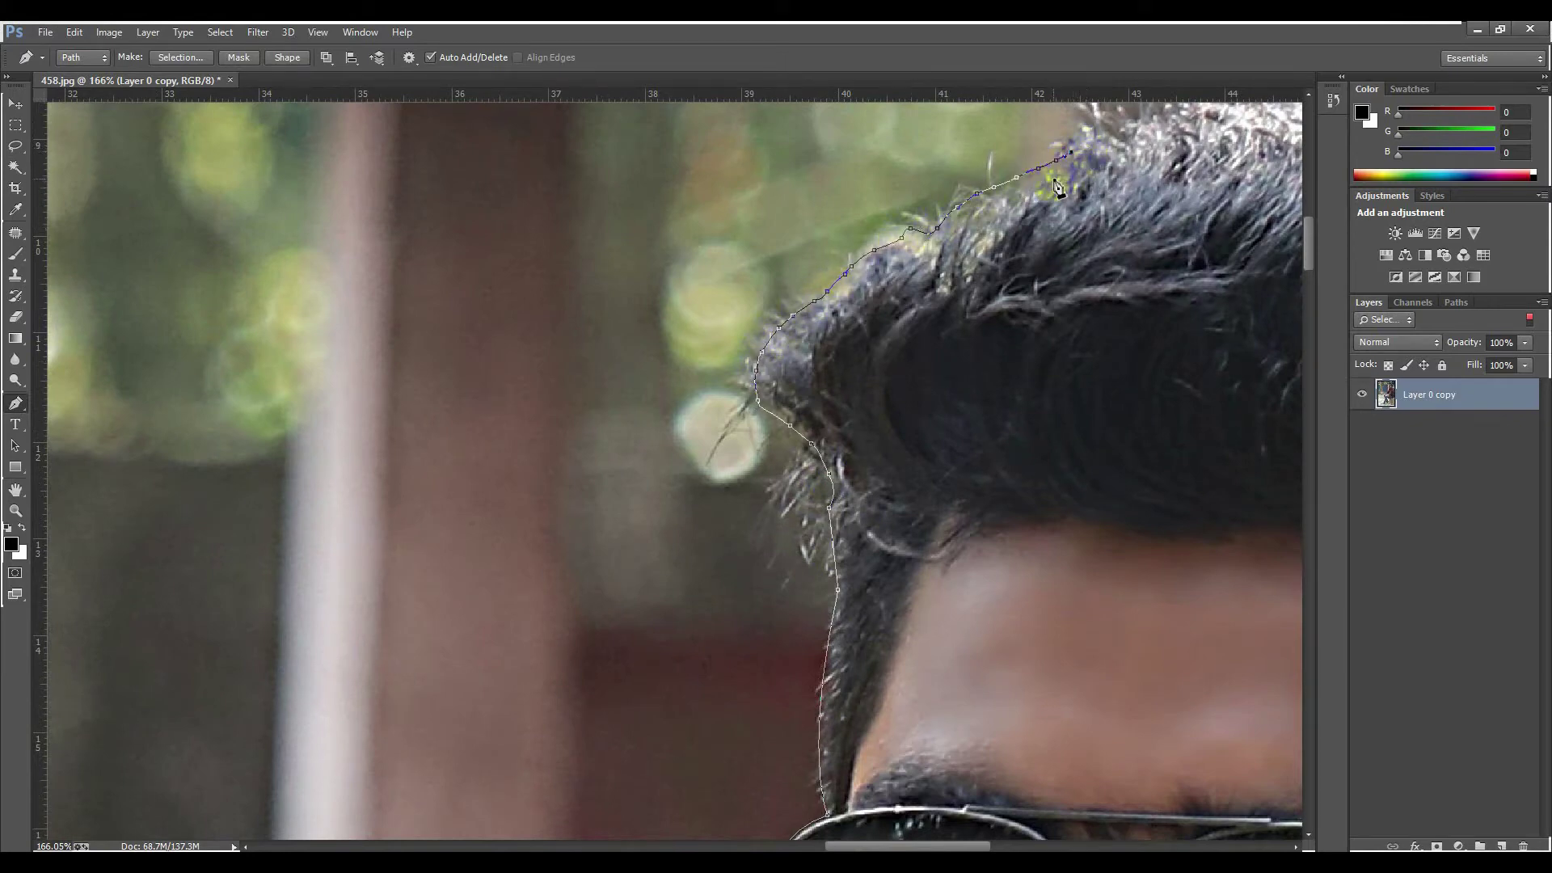
Step: Trace the path across the top of the hair to the spiky strands at the back of the crown
drag(1062, 178, 613, 494)
drag(839, 414, 982, 423)
scroll(841, 419, down, 5)
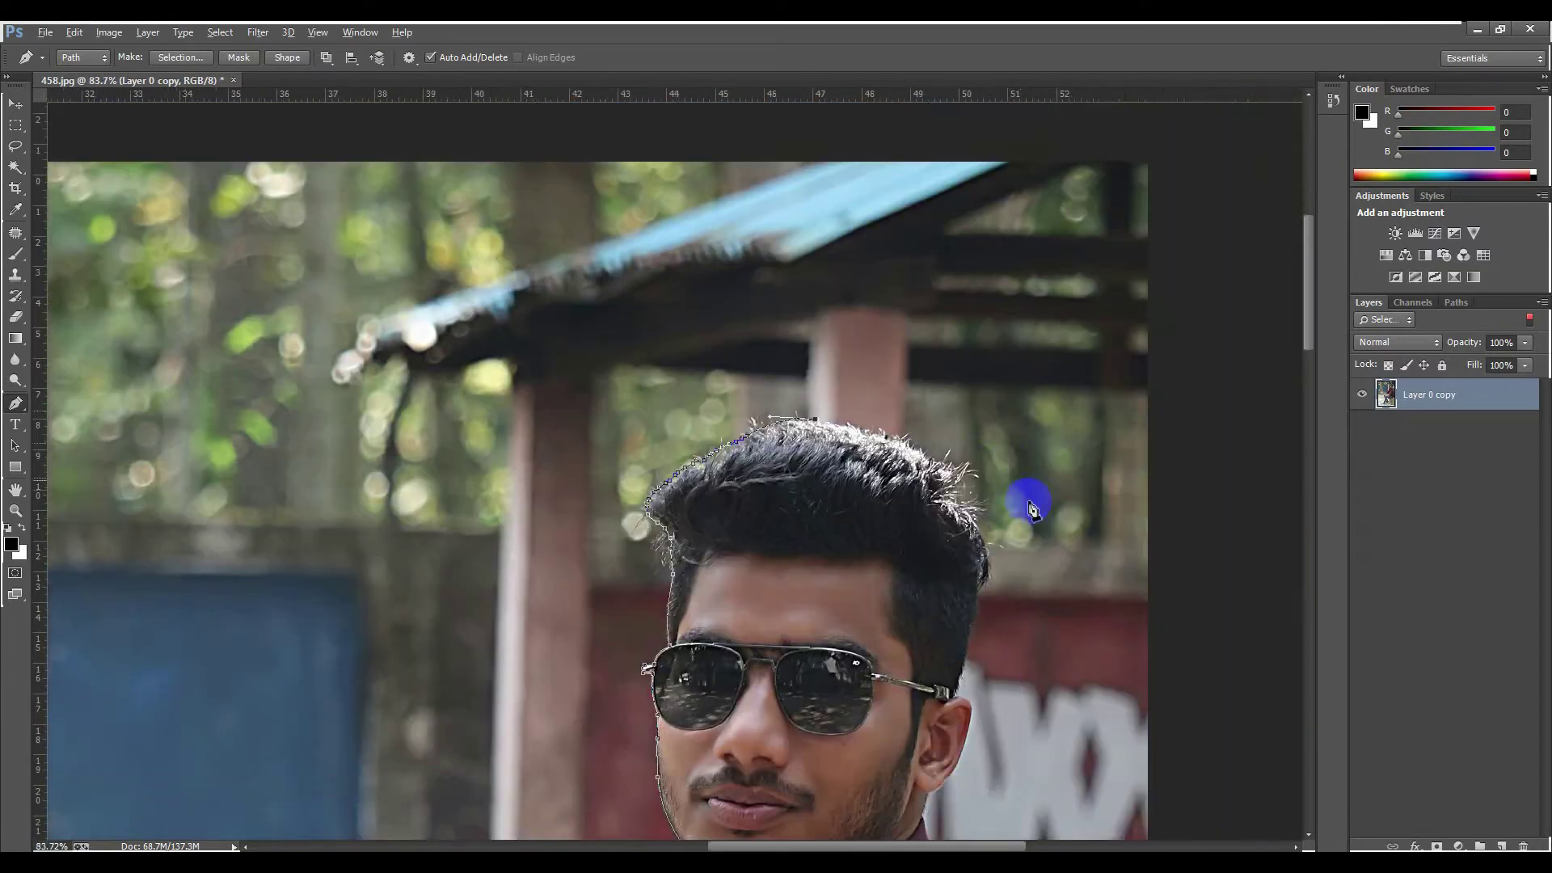
scroll(833, 434, up, 6)
drag(909, 451, 1044, 560)
scroll(1051, 453, down, 3)
drag(1058, 456, 1021, 530)
Step: Trace the path down around the spiky strands and the back tuft of hair to the notch beneath it
scroll(1057, 473, down, 5)
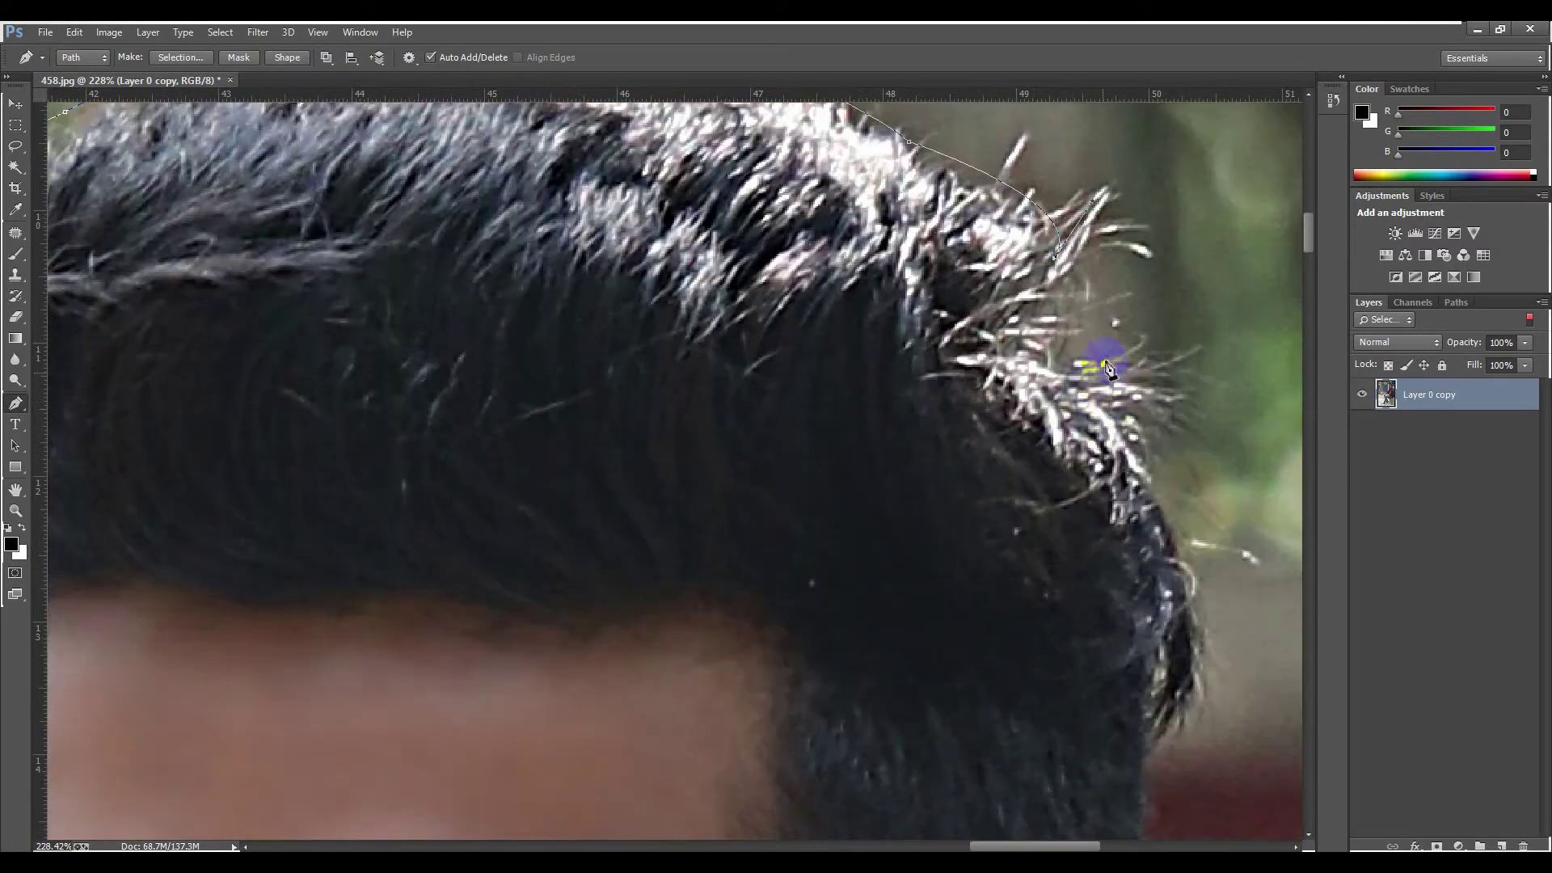
scroll(1106, 364, down, 3)
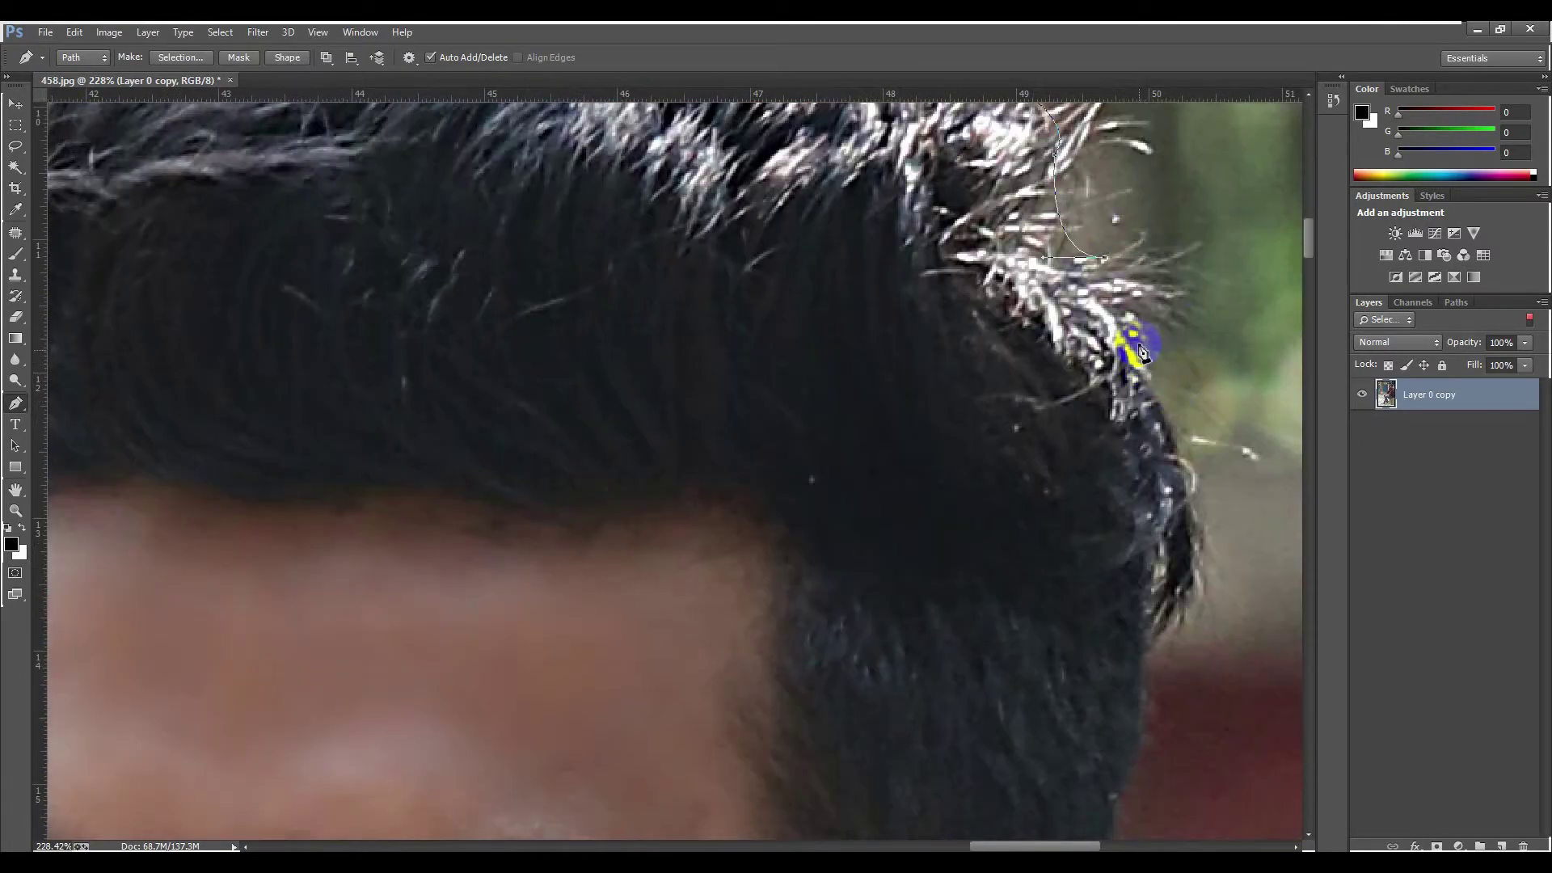
drag(1135, 341, 1012, 390)
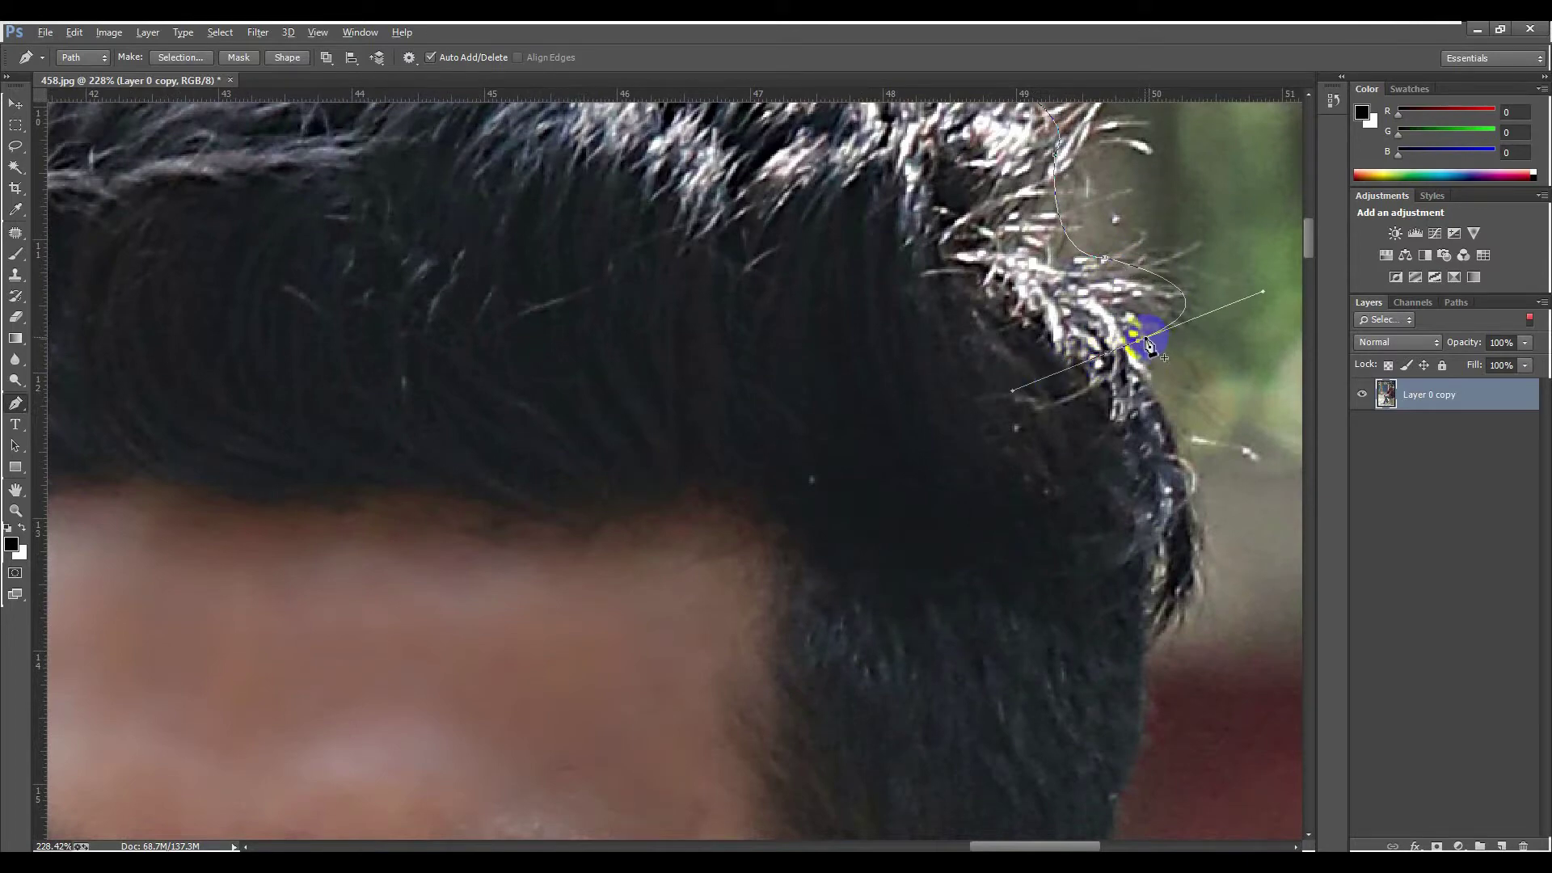
scroll(1212, 398, down, 4)
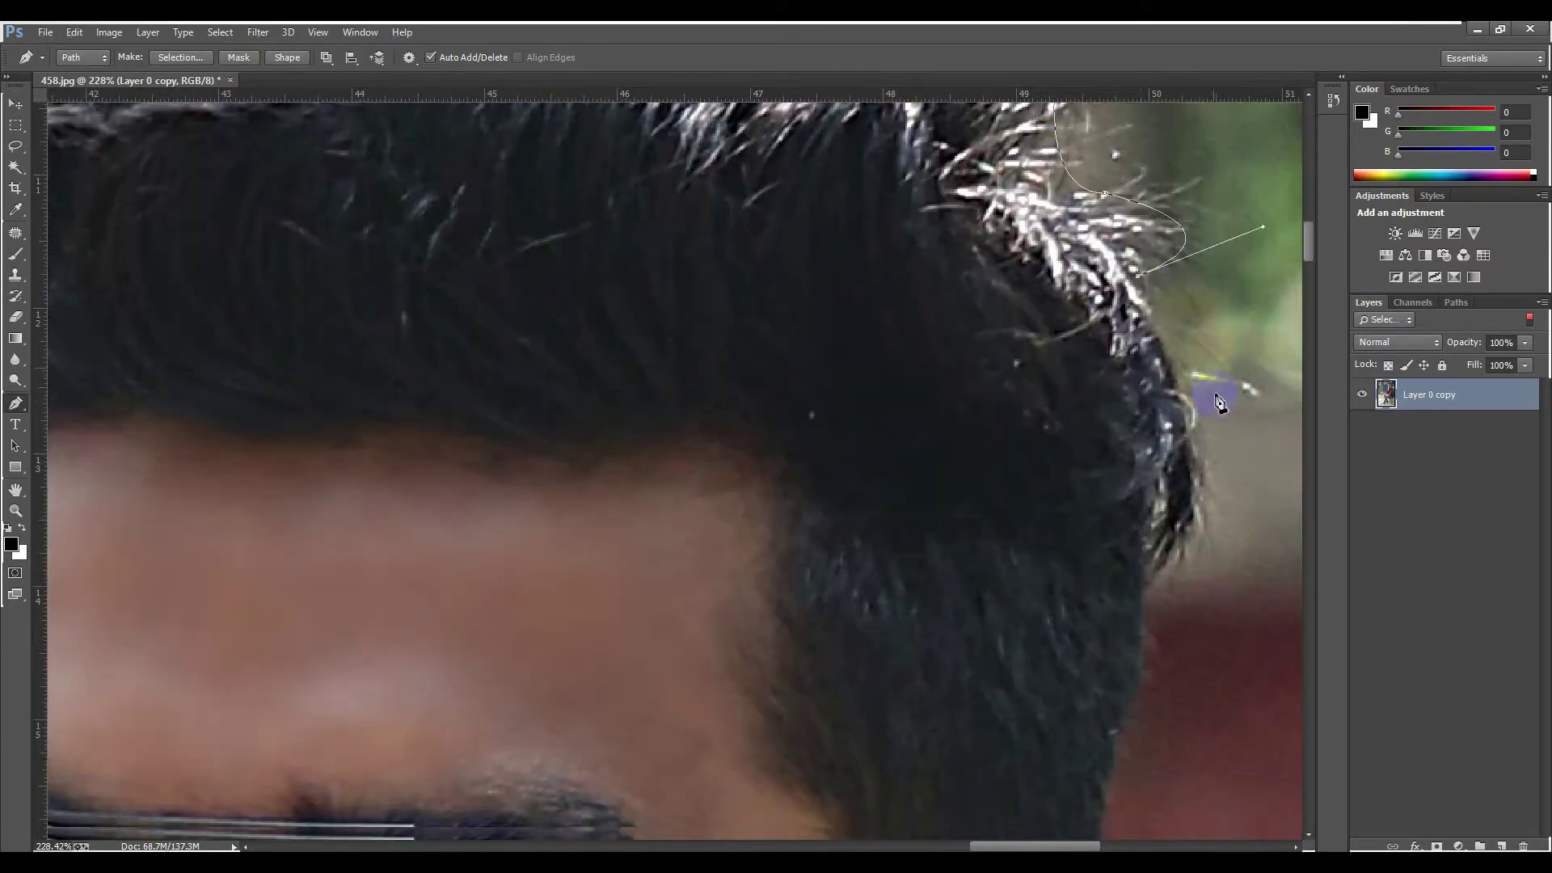
drag(1192, 420, 1156, 519)
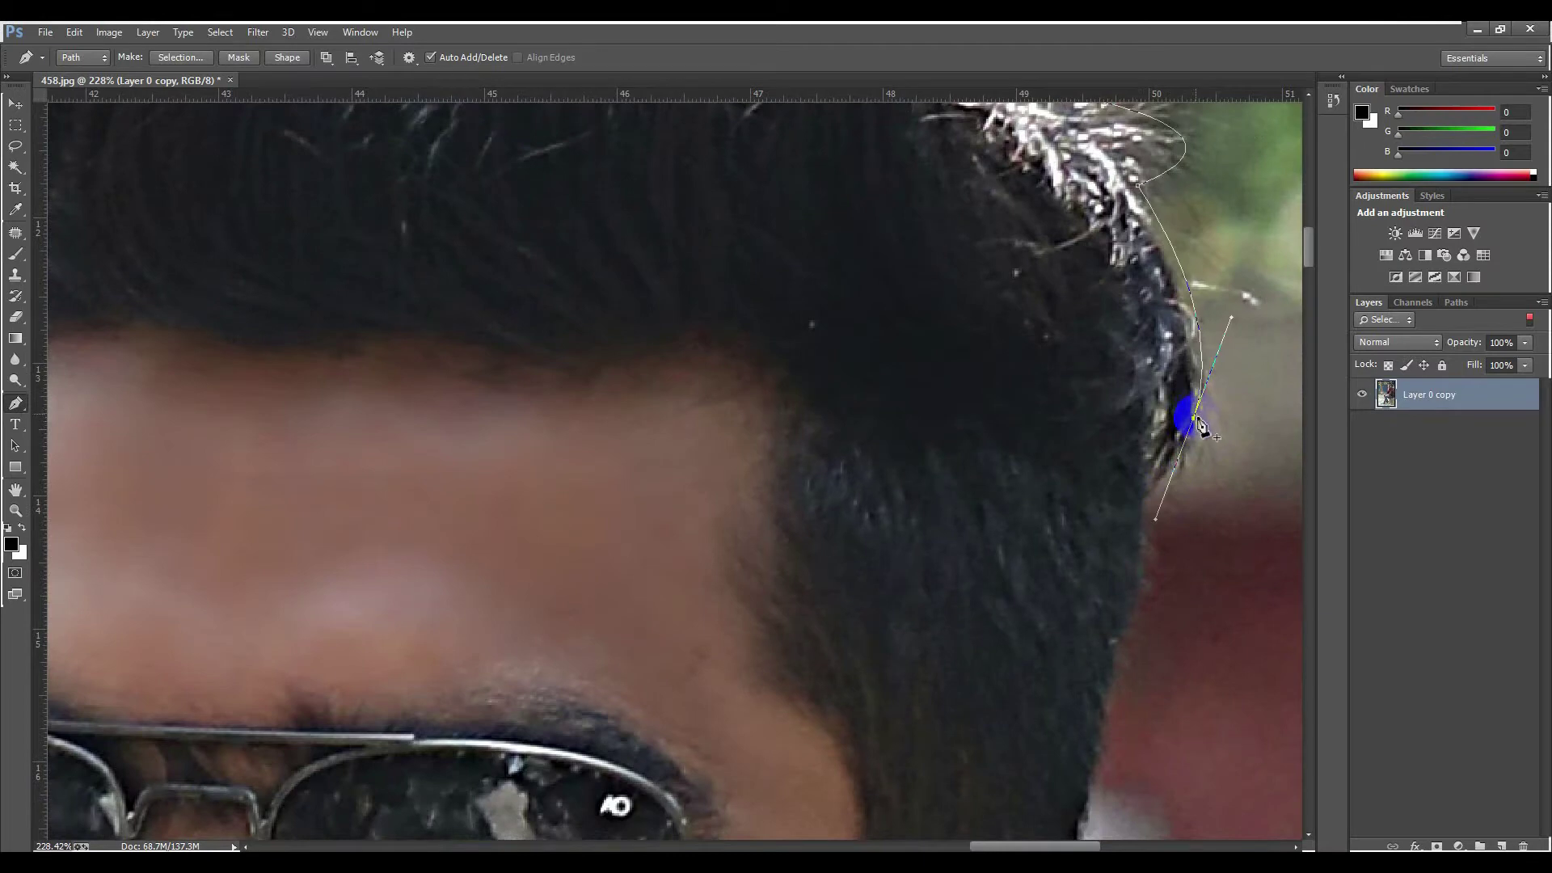
scroll(1161, 398, down, 3)
drag(1149, 381, 1119, 394)
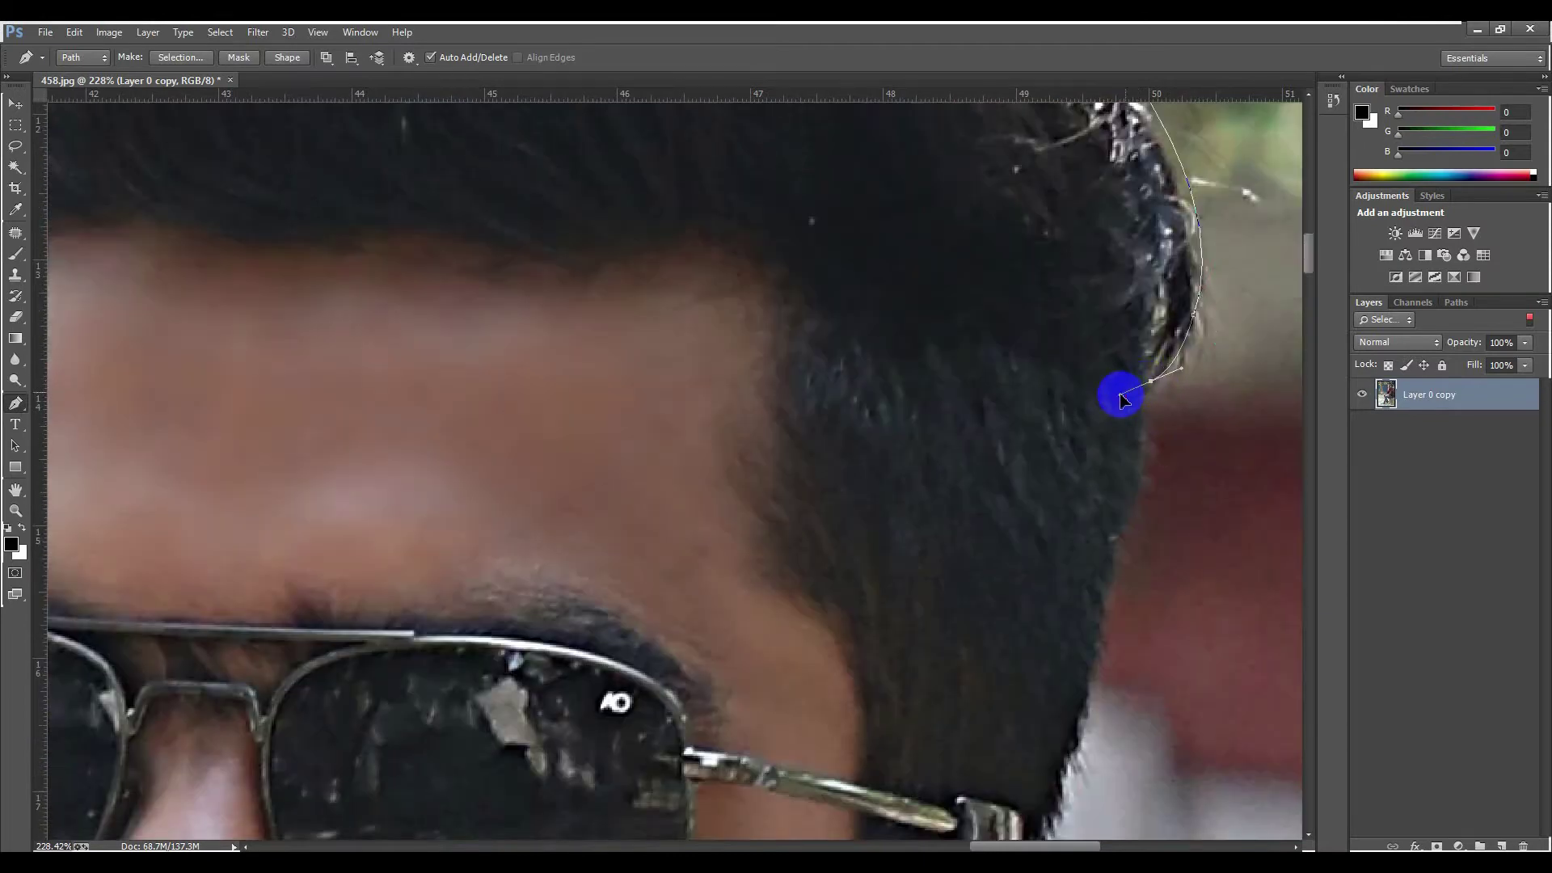
Step: Trace the path down the back hairline to the ear and along the ear's outer edge to just above the lobe
scroll(1148, 396, down, 9)
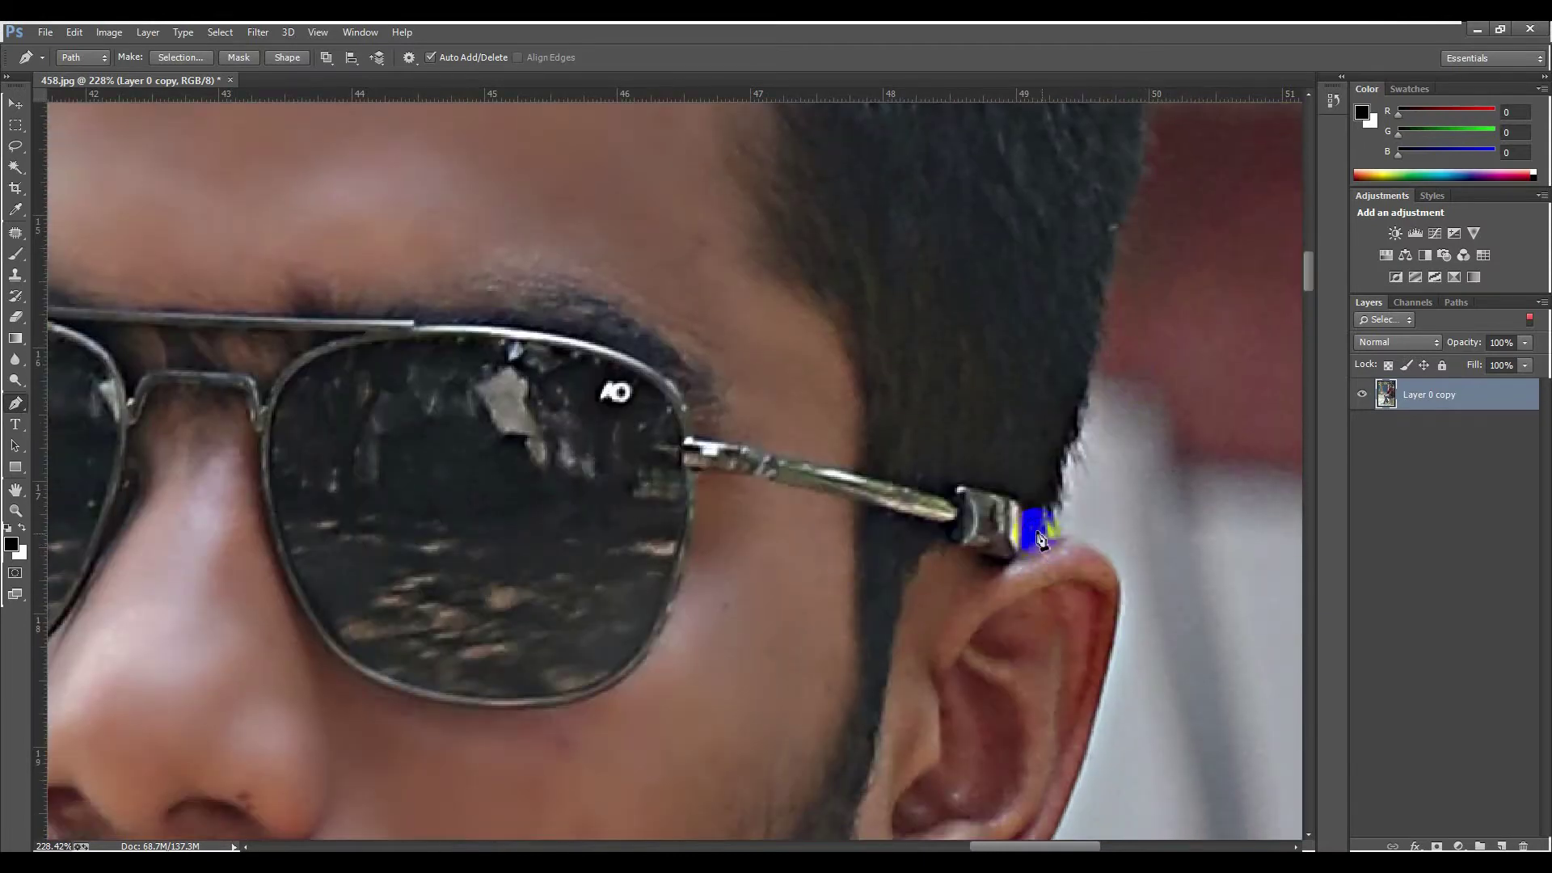
drag(1036, 530, 993, 576)
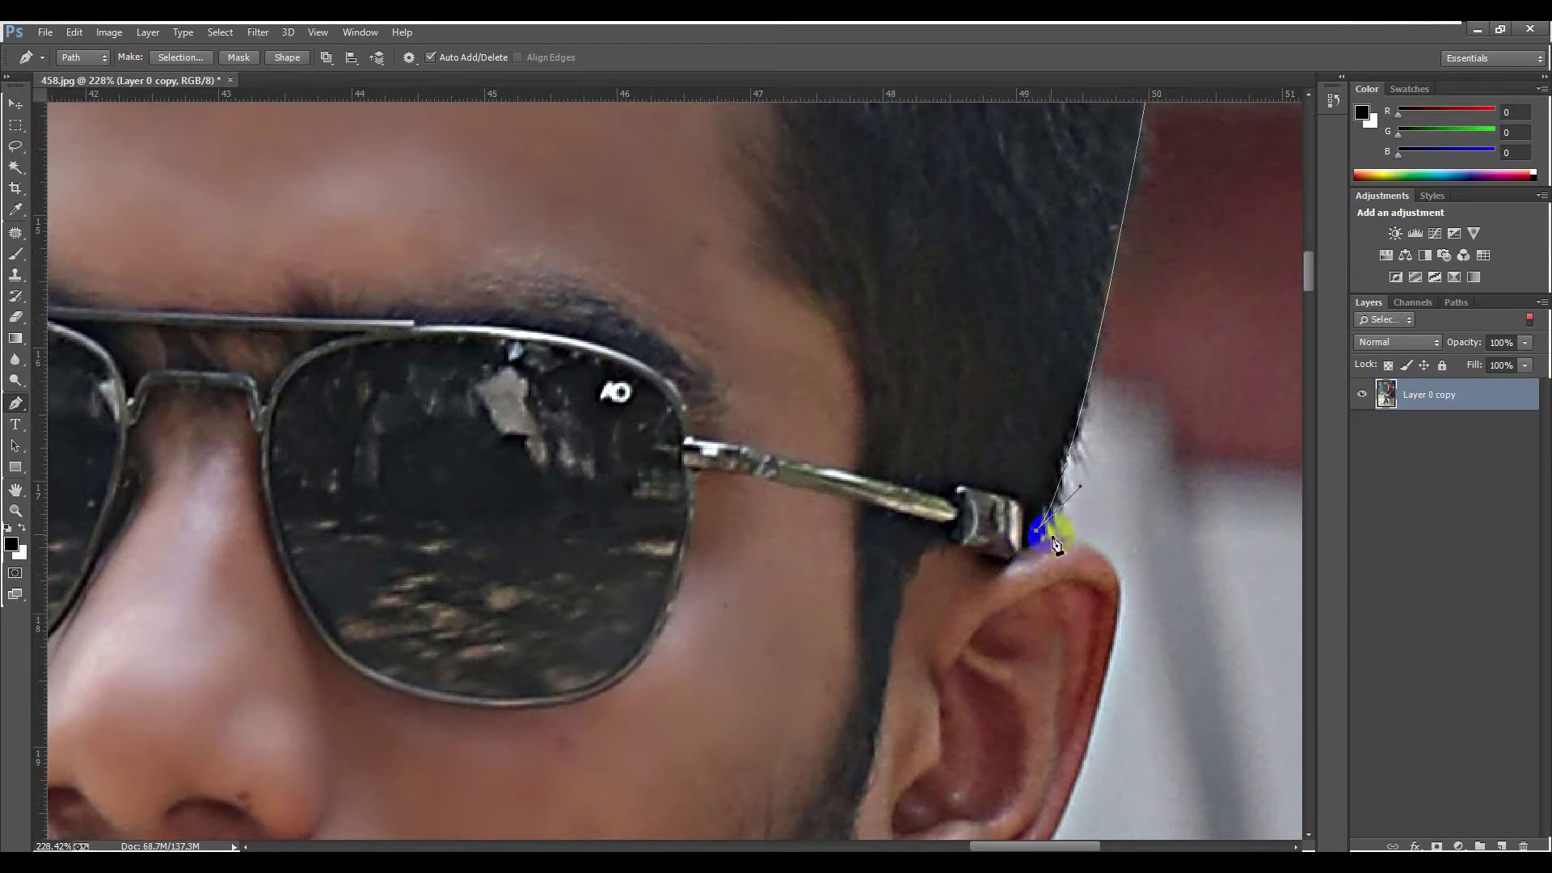
scroll(1064, 548, down, 5)
drag(1117, 438, 943, 596)
alt+click(1117, 438)
scroll(1136, 451, down, 5)
alt+click(1019, 514)
scroll(1020, 519, down, 3)
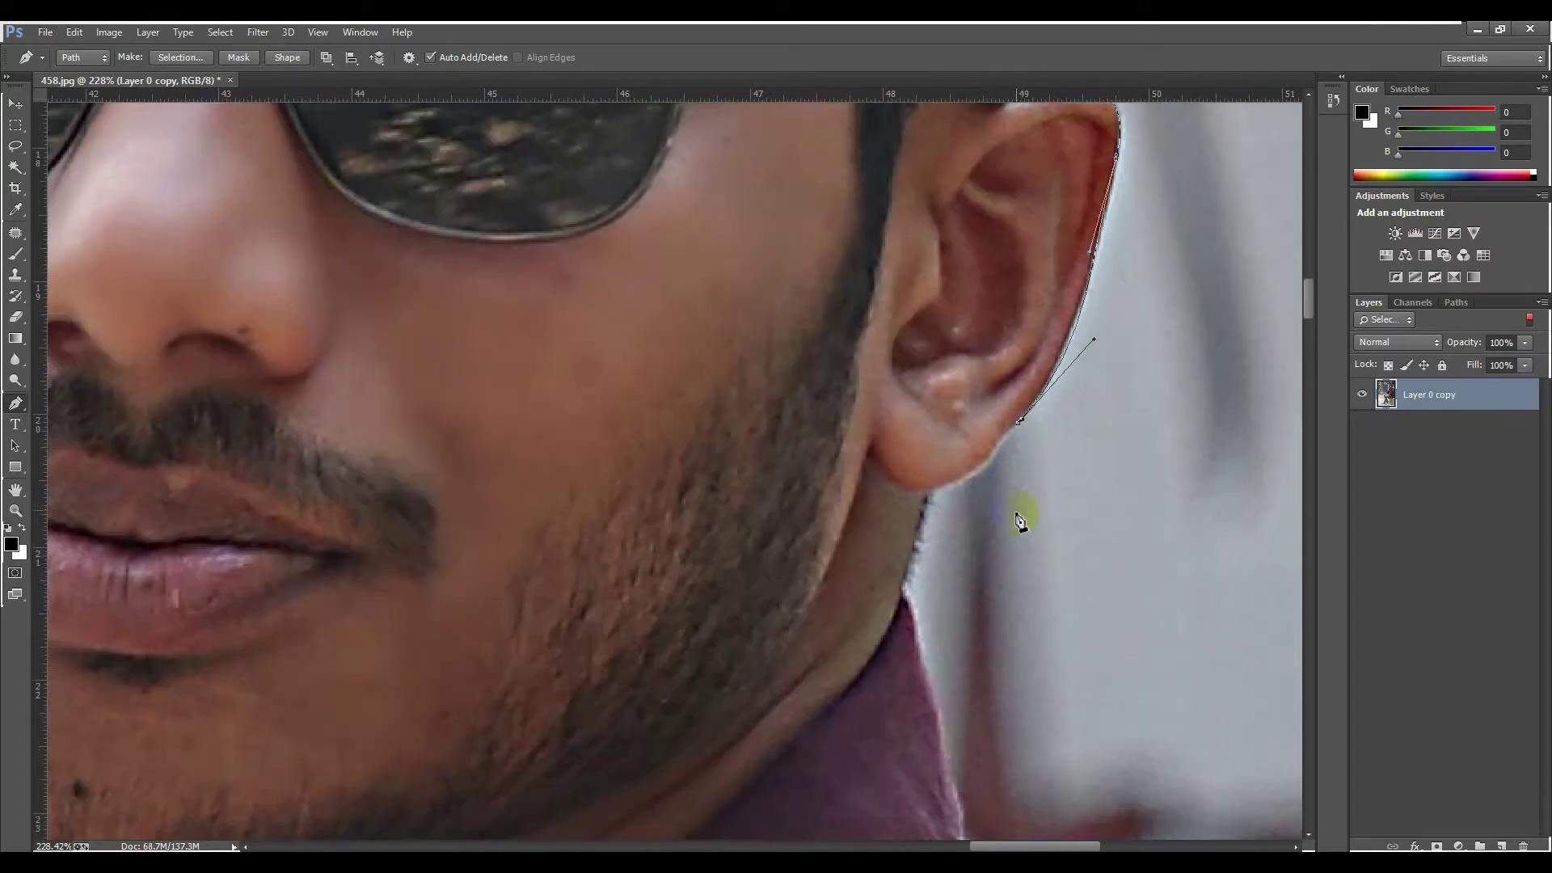
Step: Trace the path around the earlobe and down the back of the neck to the tip of the shirt collar
drag(973, 473, 943, 503)
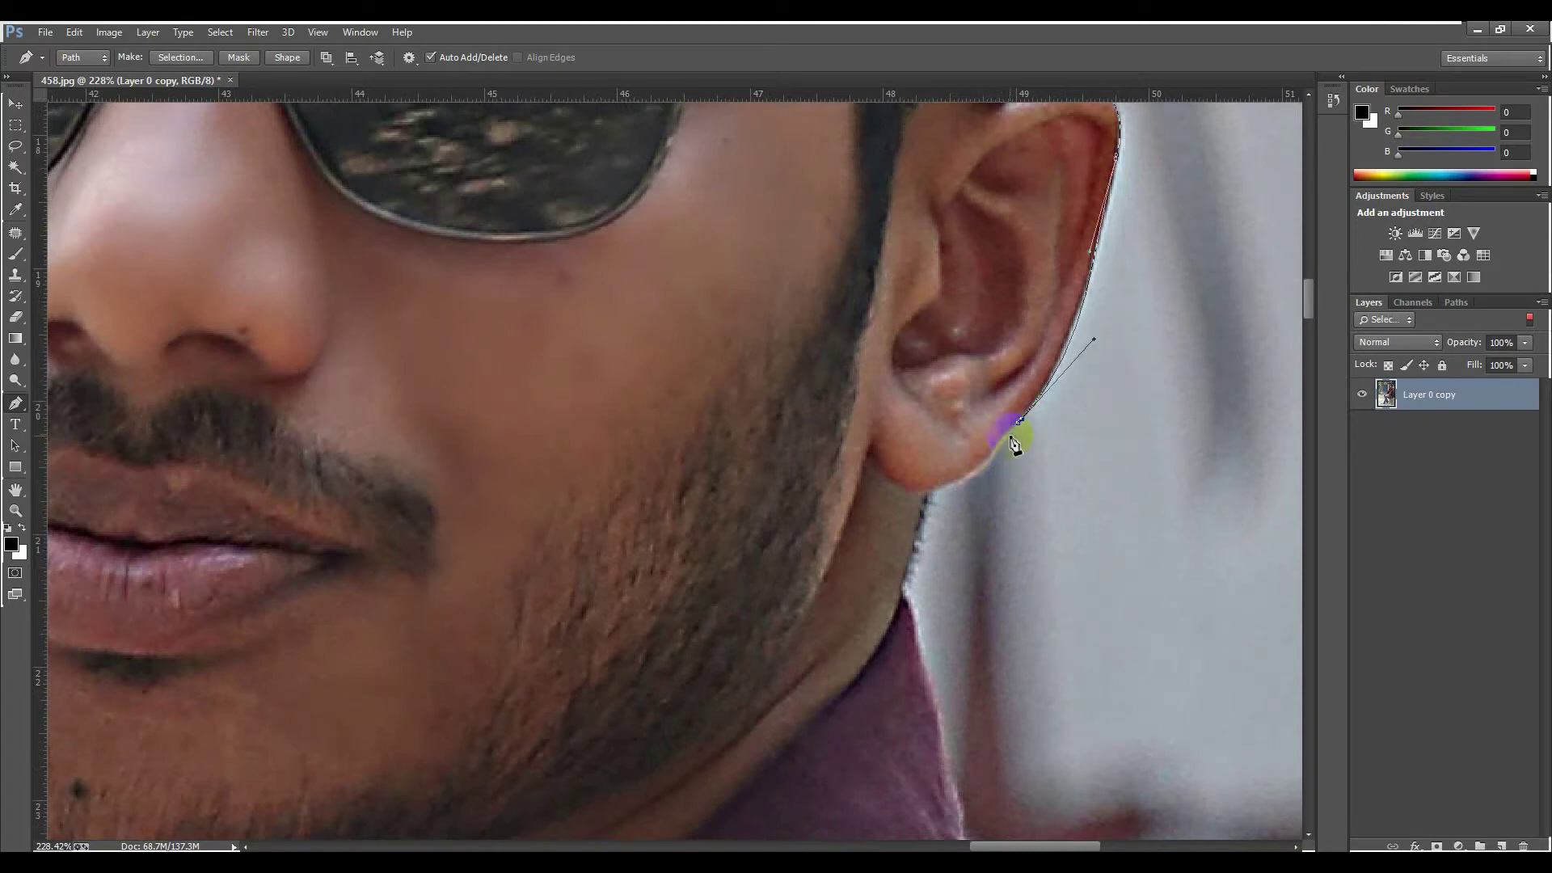
drag(924, 495, 896, 499)
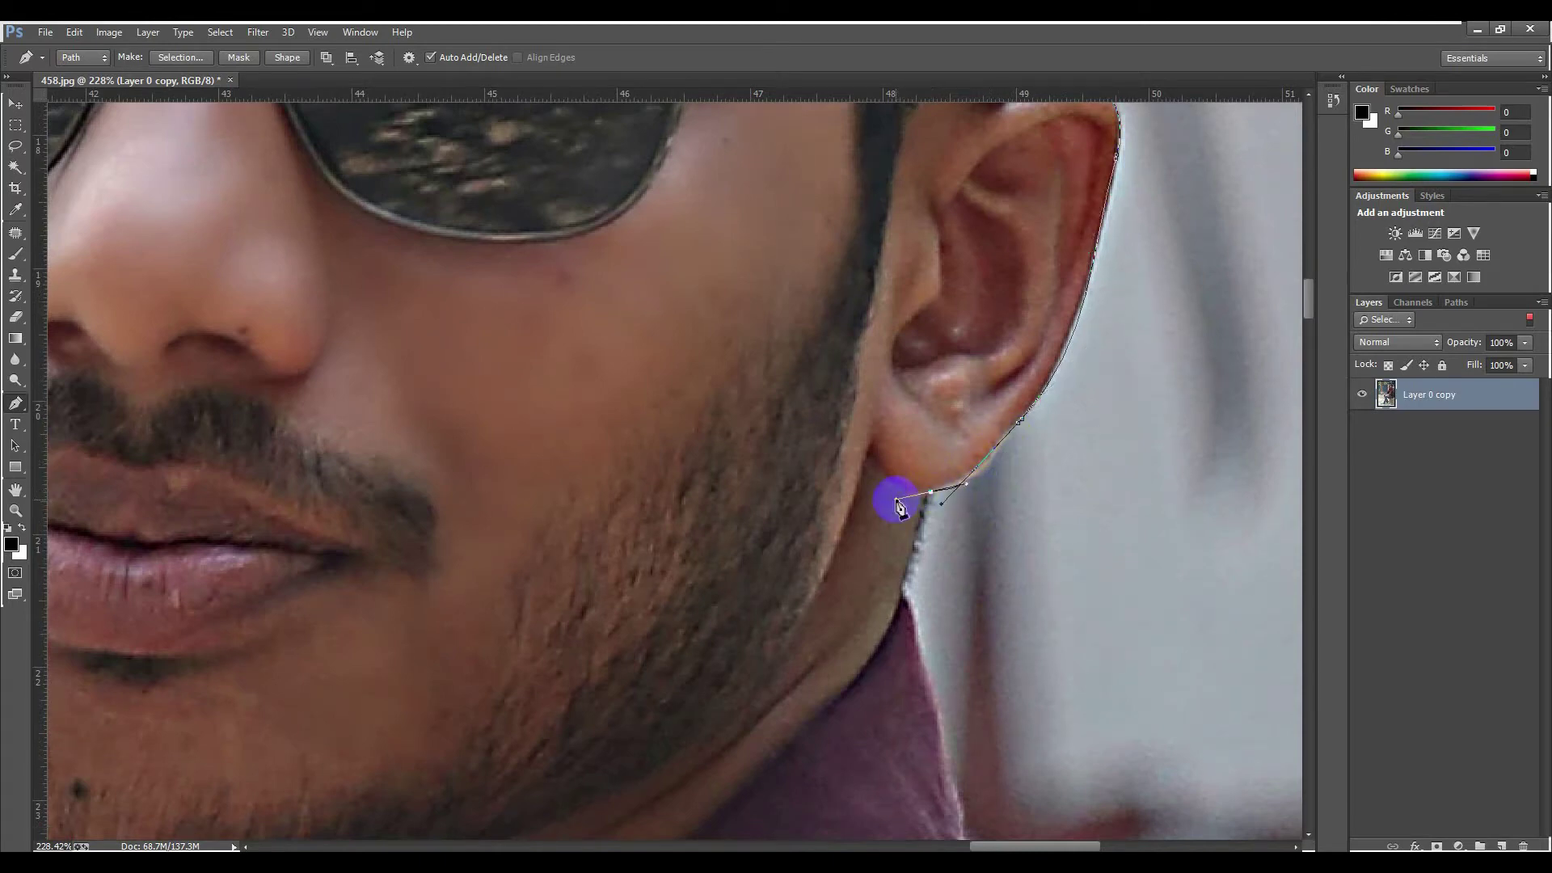
click(903, 587)
Step: Trace the path down the collar's outer edge and along the short shirt fold at its base to the fold's tip
scroll(913, 591, down, 3)
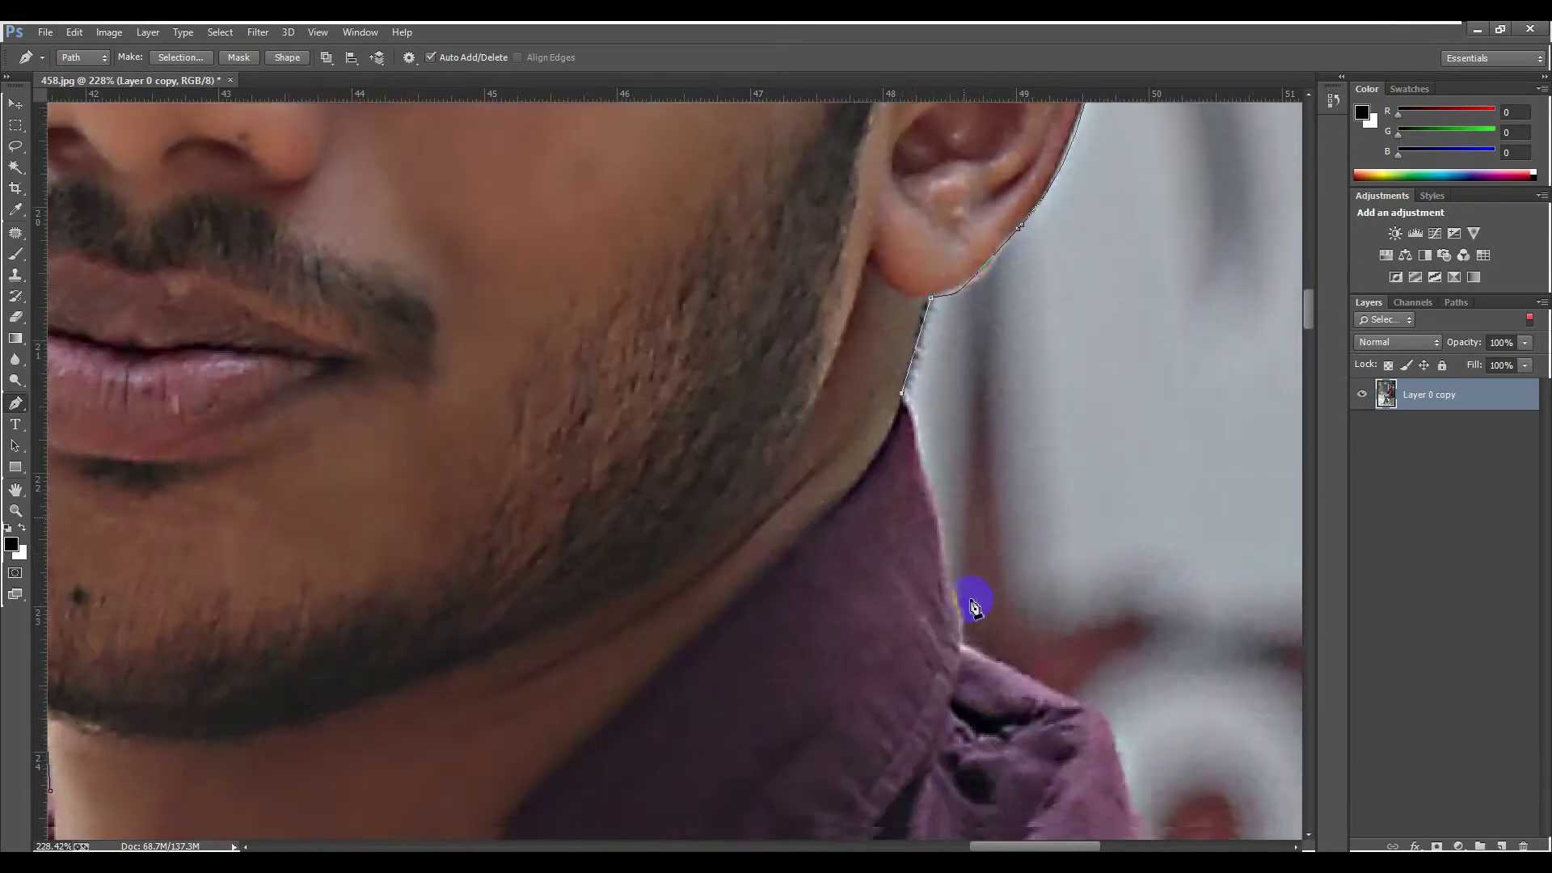
drag(962, 606, 985, 762)
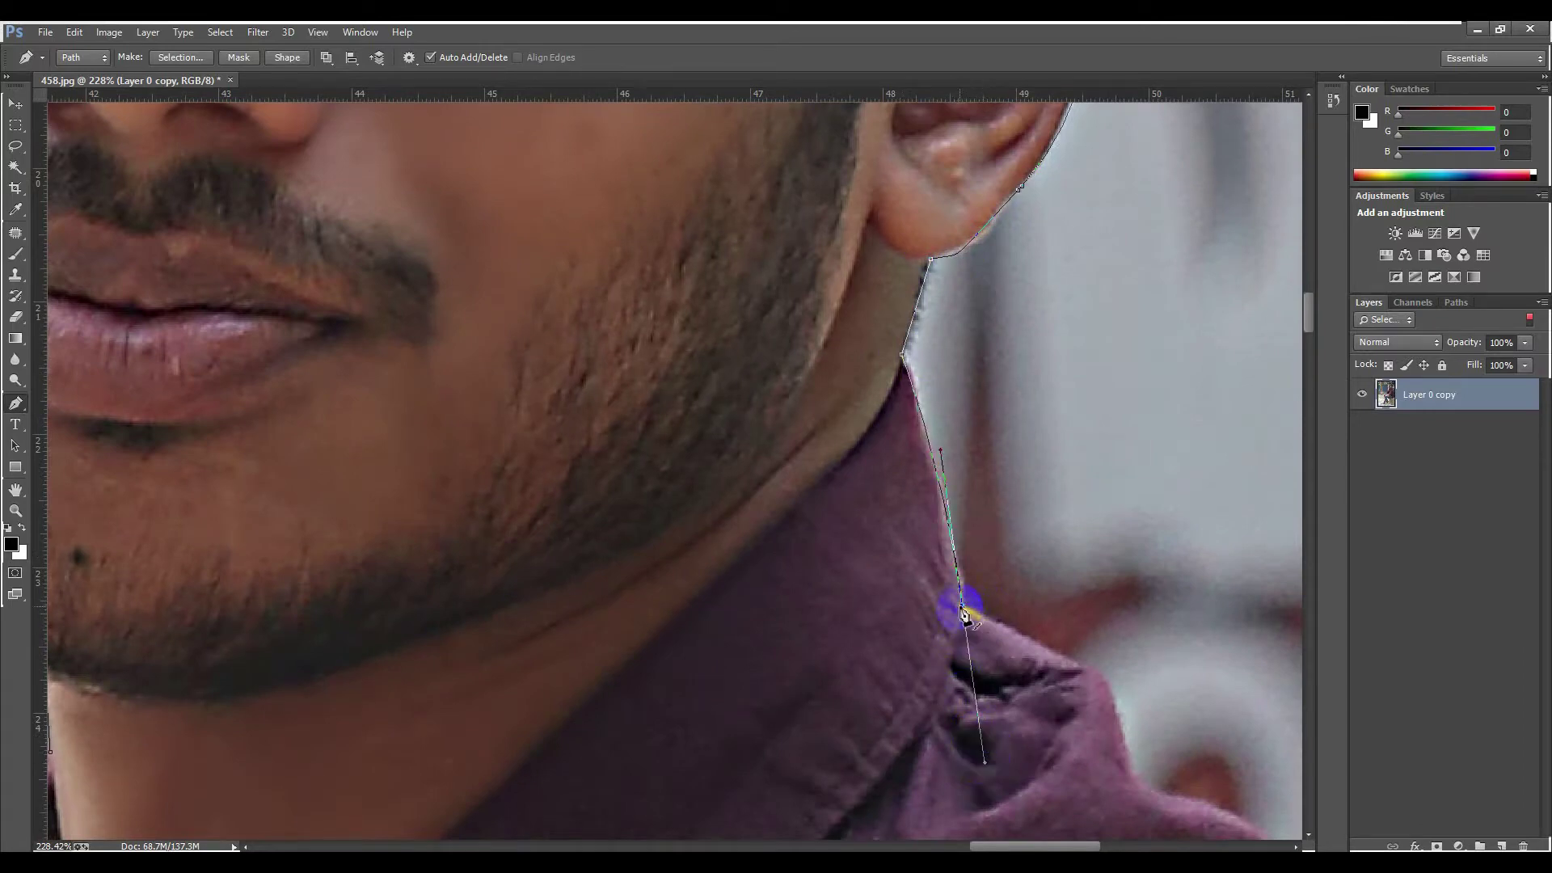
alt+click(961, 607)
scroll(970, 608, down, 4)
scroll(1112, 477, up, 5)
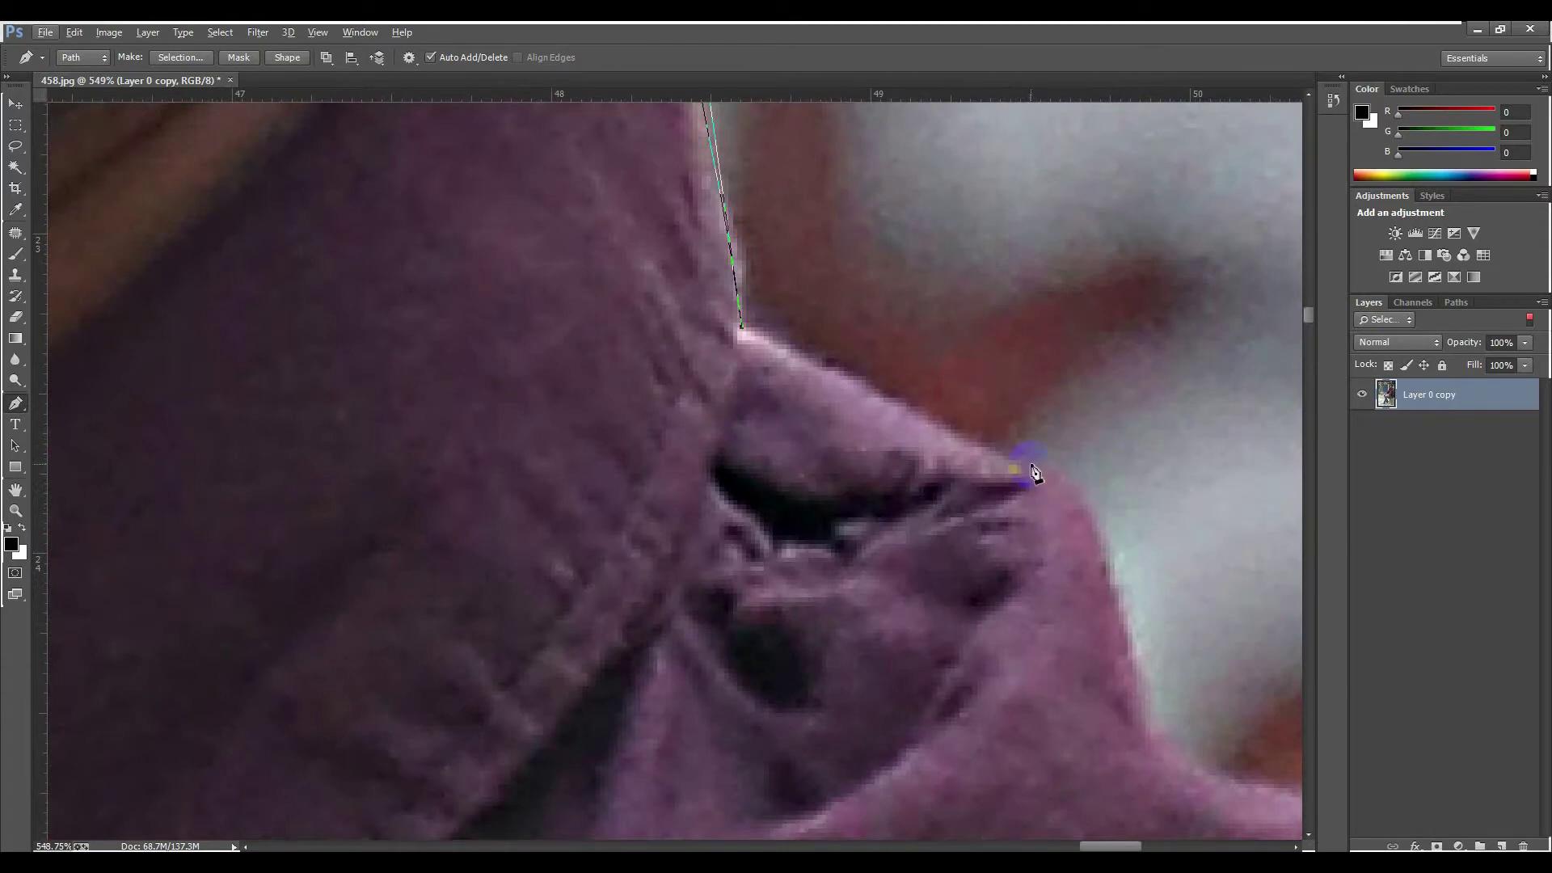
Step: Trace the path from the fold's tip down into the dip where the shoulder begins, ending on a corner point
scroll(1035, 473, down, 6)
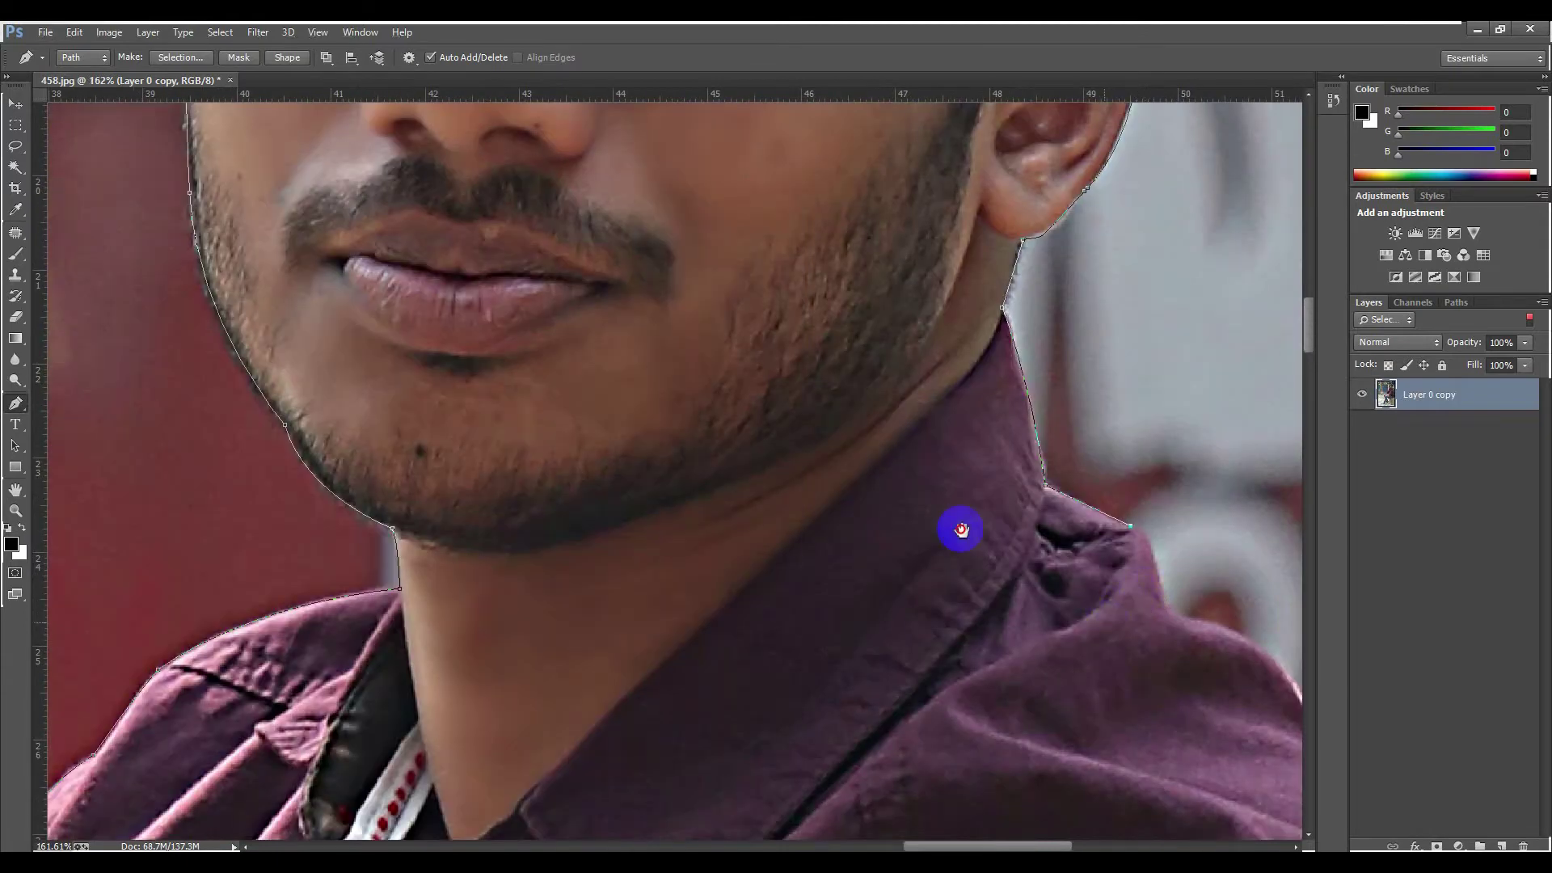
drag(962, 529, 620, 367)
scroll(823, 427, up, 3)
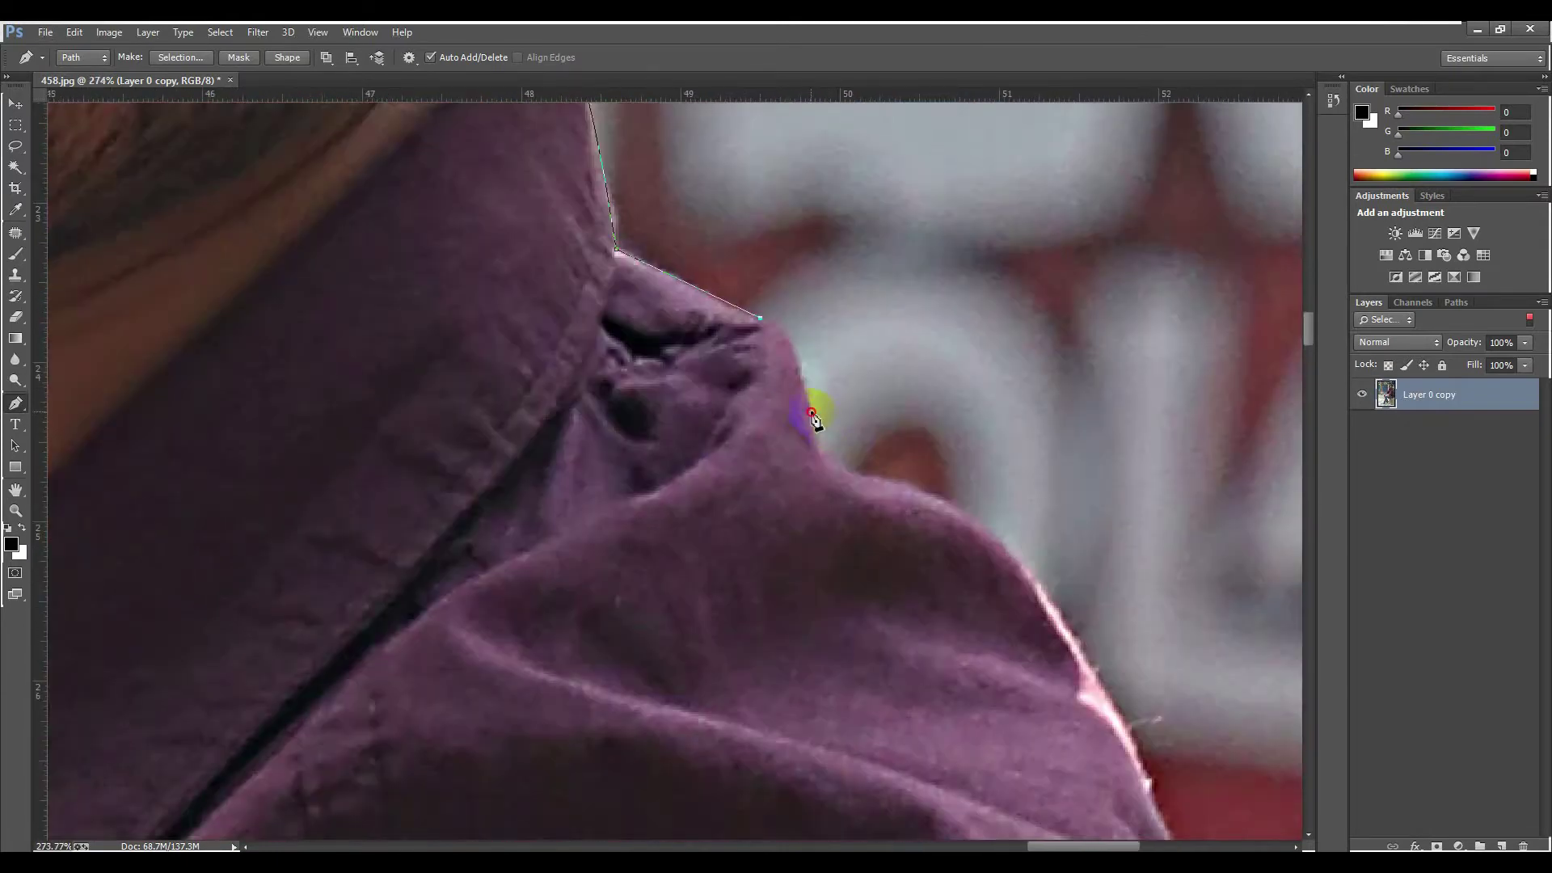
drag(829, 501, 920, 468)
alt+click(873, 475)
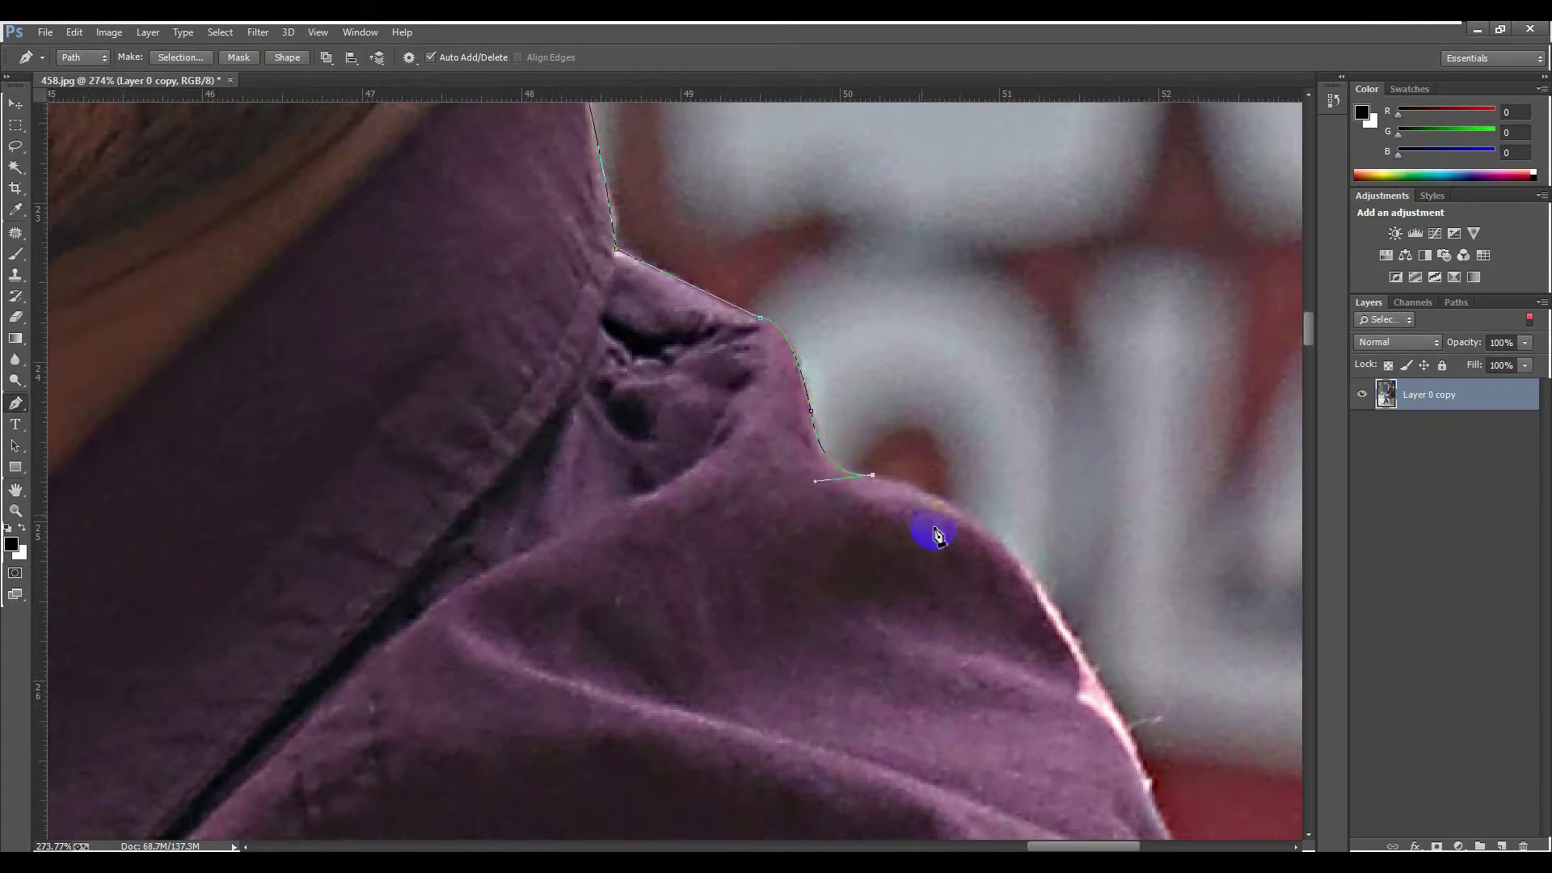
Step: Trace the path over the rounded shoulder and down the shirt's outer edge past the gathered sleeve seam
drag(942, 551, 679, 412)
drag(812, 509, 865, 627)
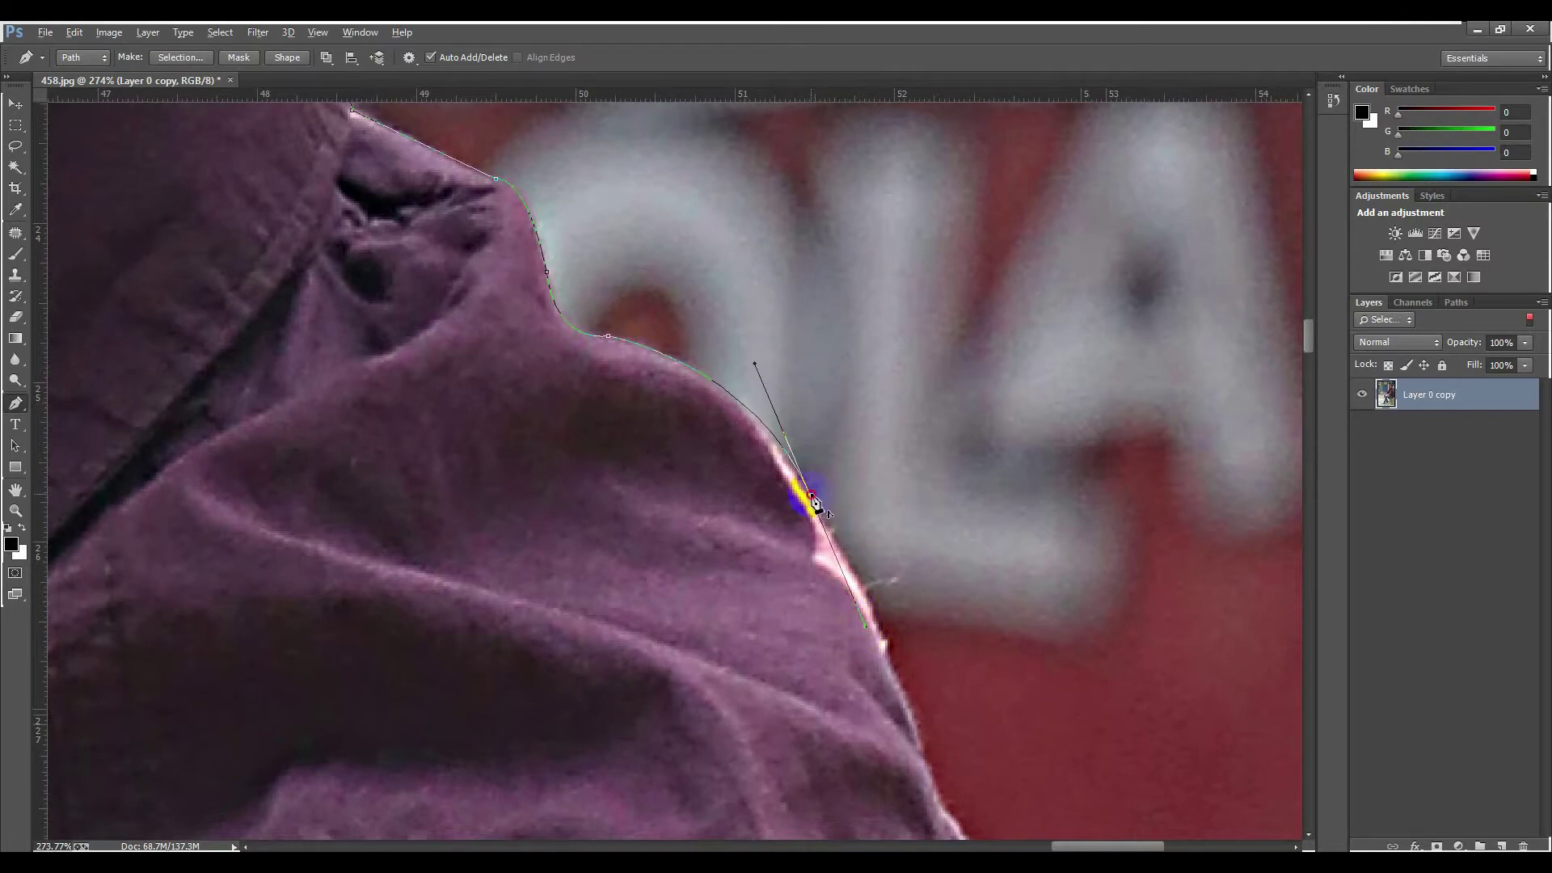
scroll(813, 503, down, 5)
drag(936, 437, 938, 525)
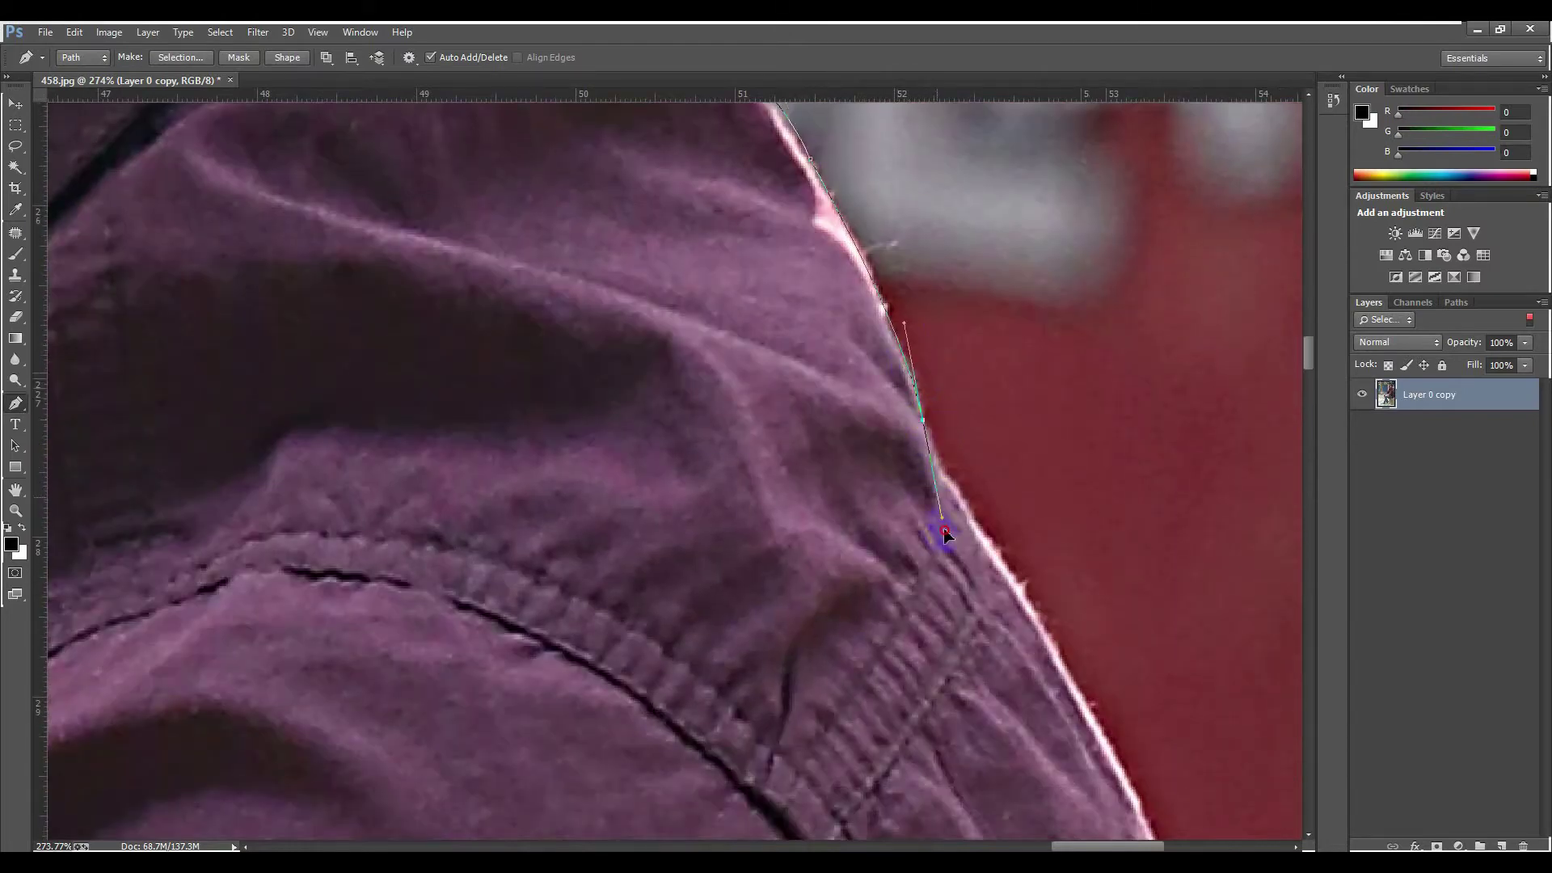
alt+click(929, 416)
scroll(1001, 461, down, 3)
drag(1013, 338, 1056, 389)
alt+click(1009, 349)
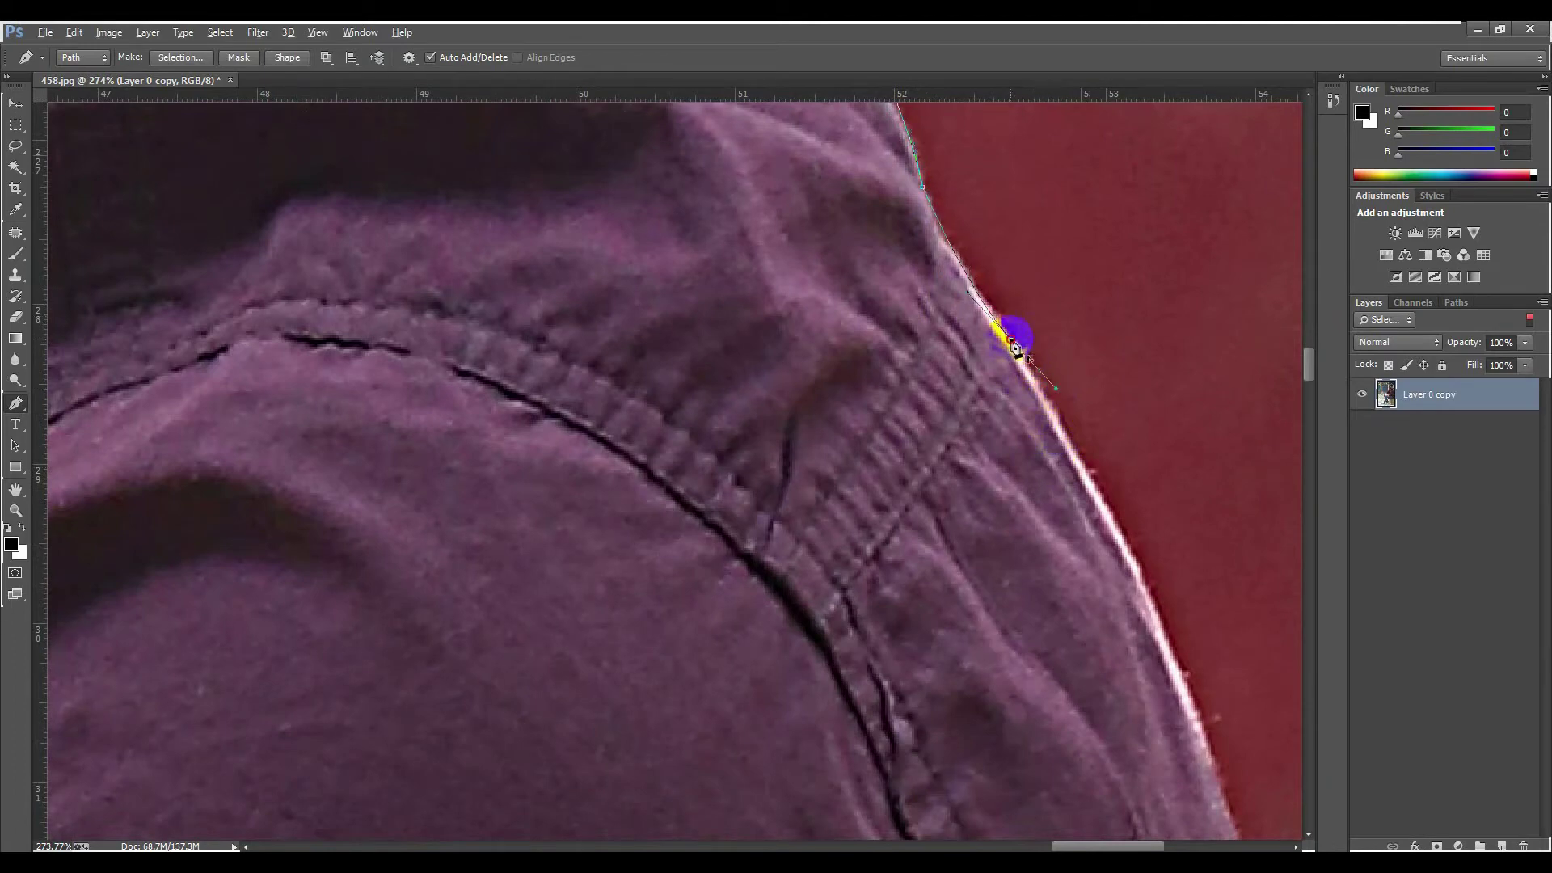
Step: Trace the path down the back of the shirt to the inward crease near the photo's edge
scroll(1016, 346, down, 6)
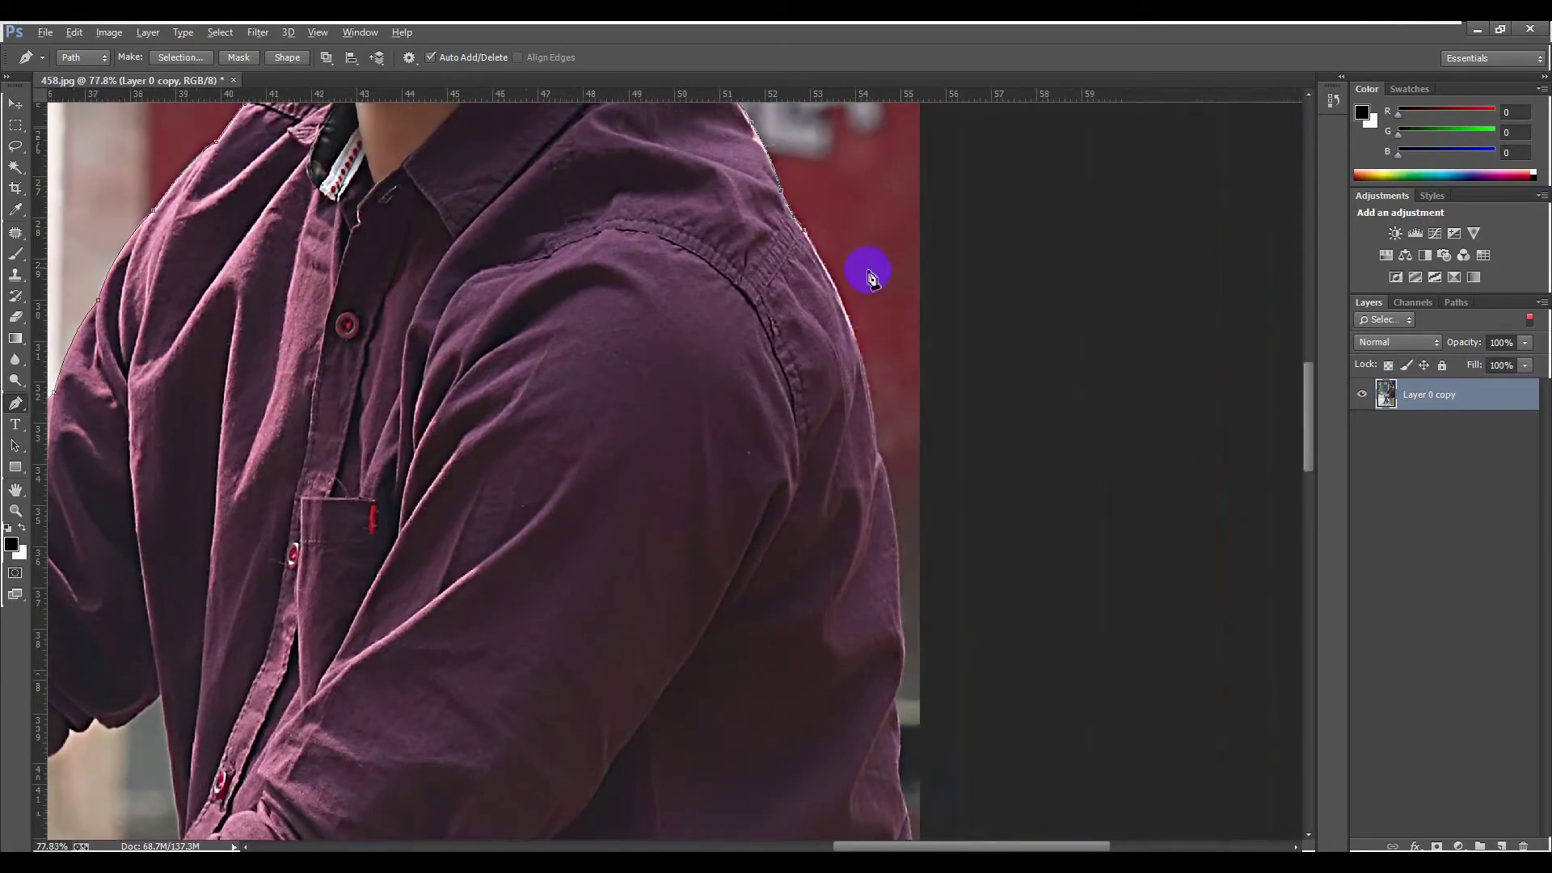
scroll(869, 275, up, 2)
drag(884, 511, 892, 687)
scroll(899, 508, down, 3)
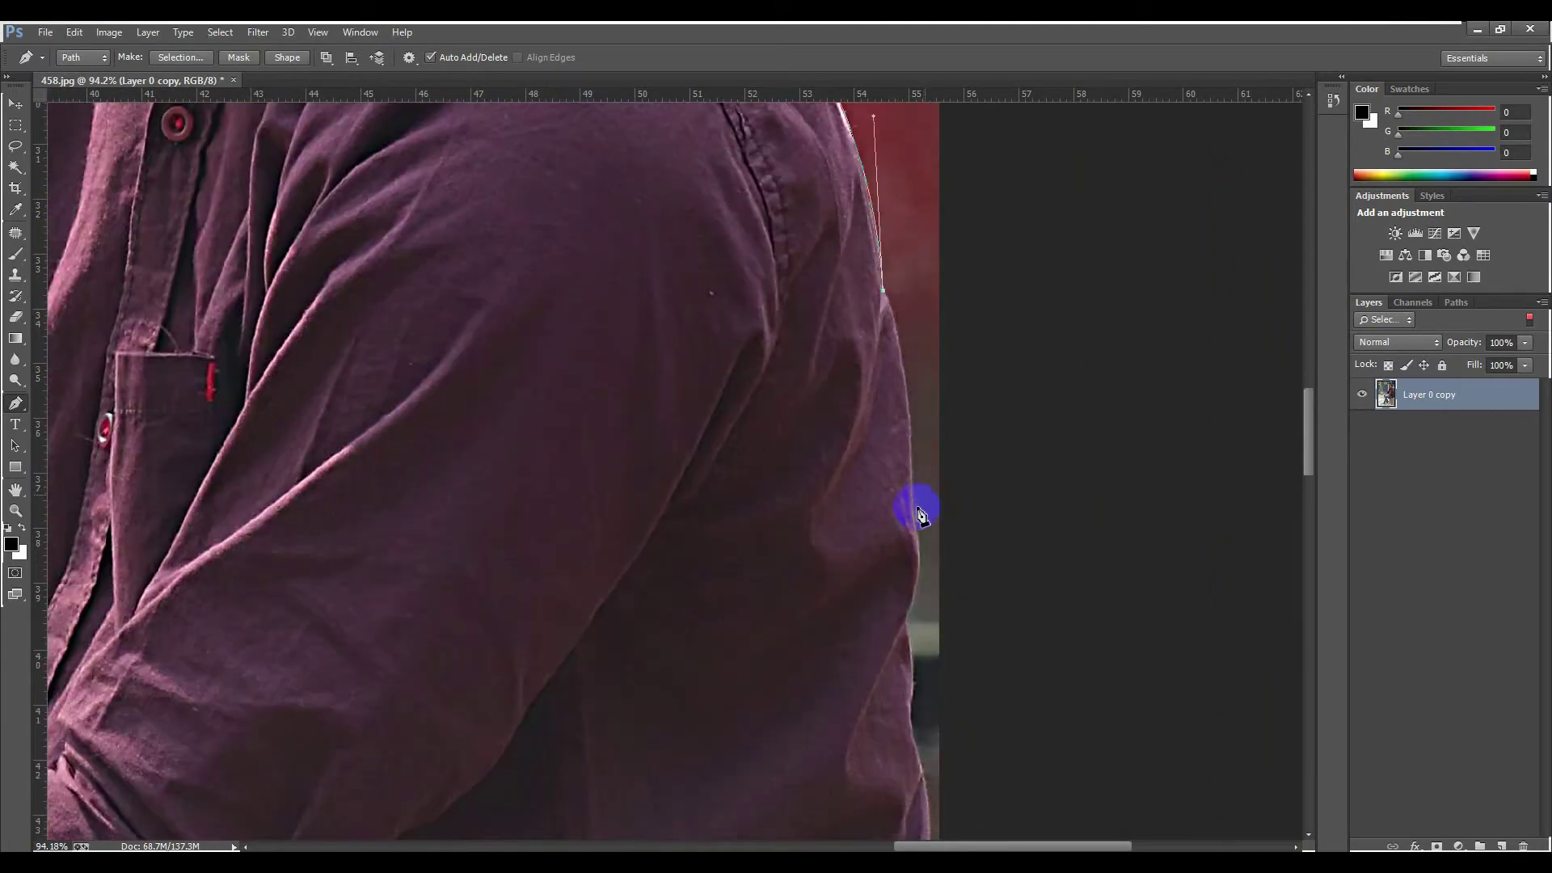
drag(915, 525, 914, 702)
scroll(917, 527, down, 2)
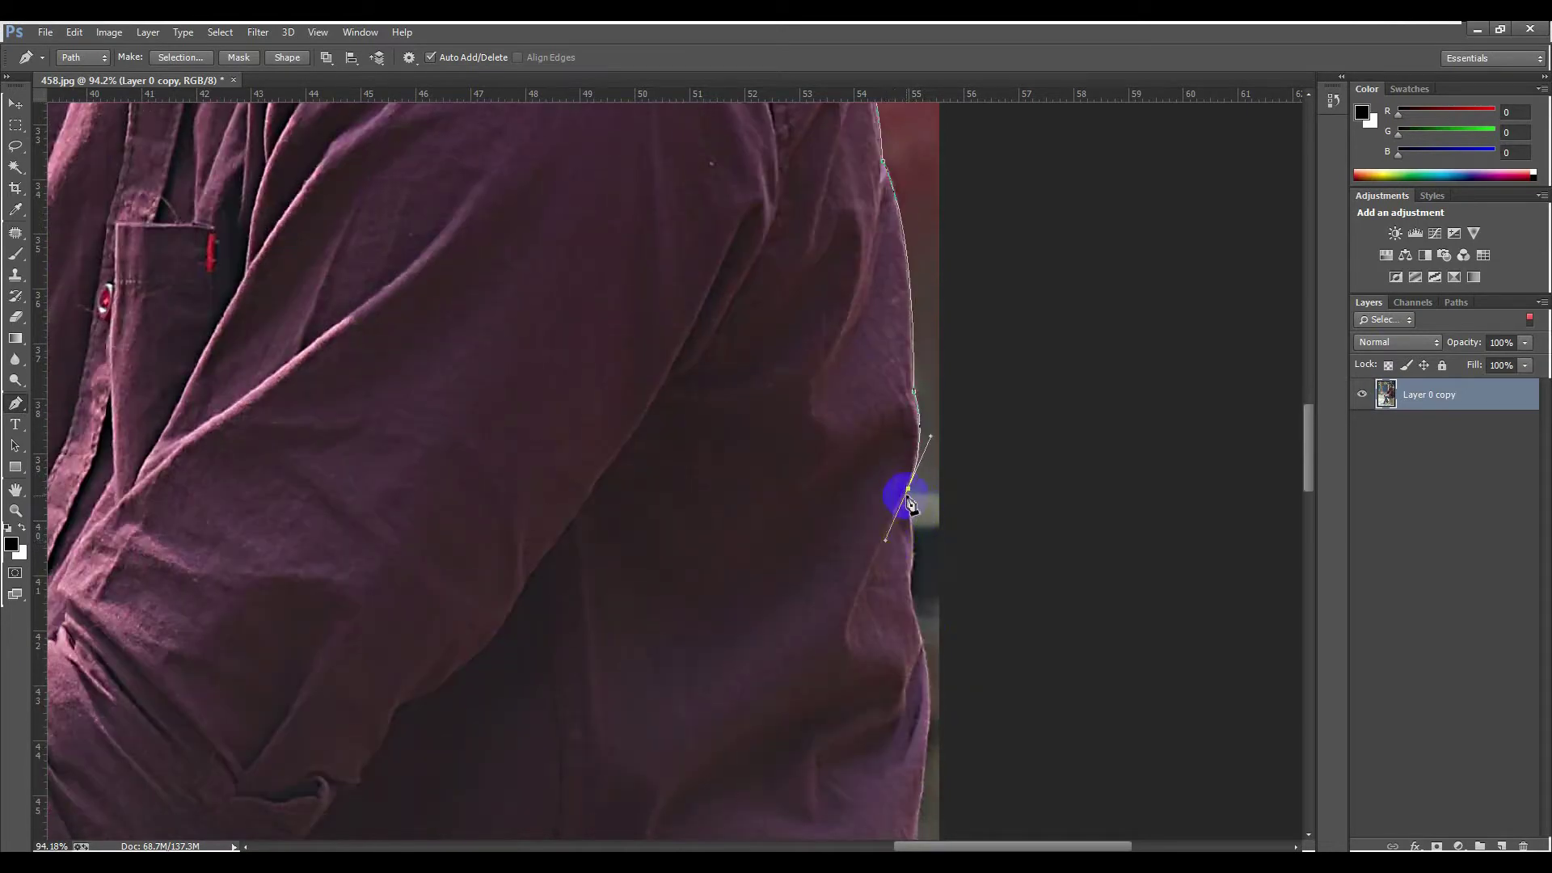
Step: Trace the path along the small bulging fold below the crease to where the next fold of the shirt begins
scroll(918, 503, up, 4)
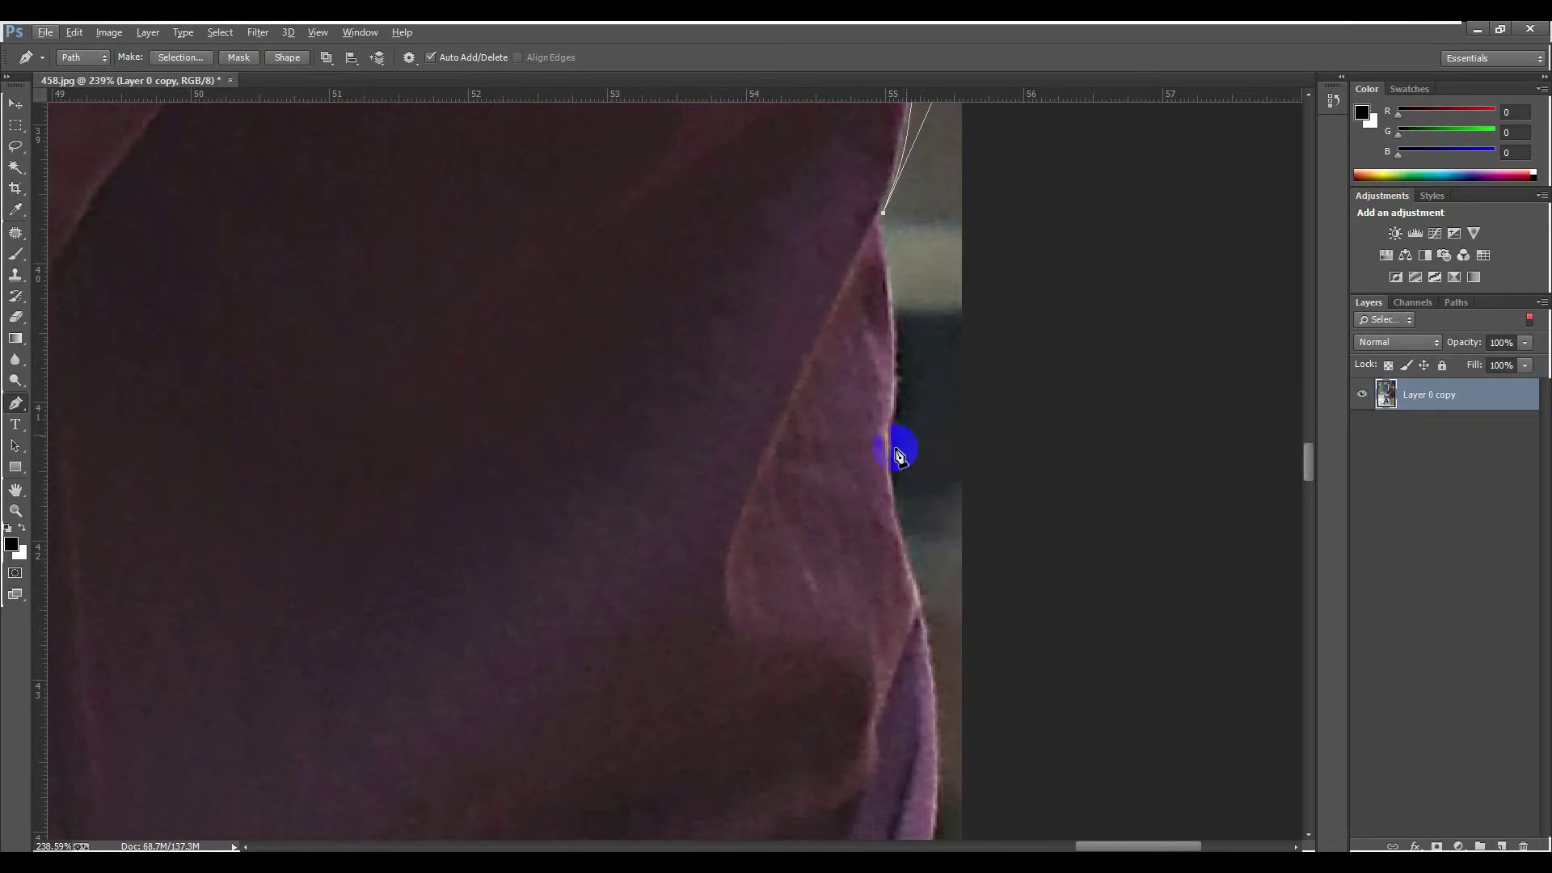
drag(887, 445, 874, 482)
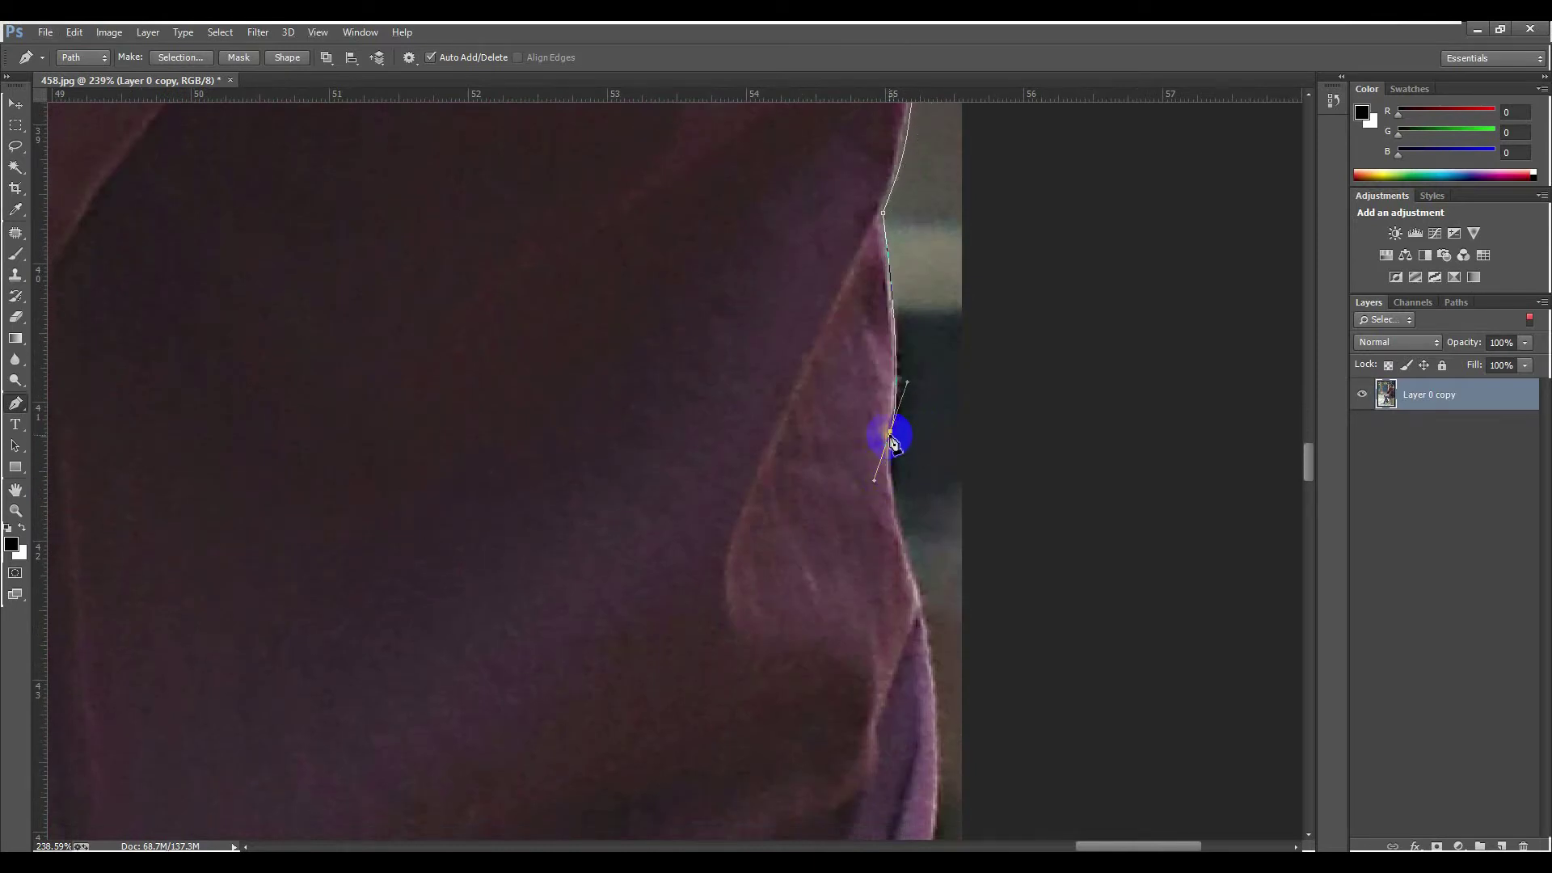
scroll(897, 453, down, 2)
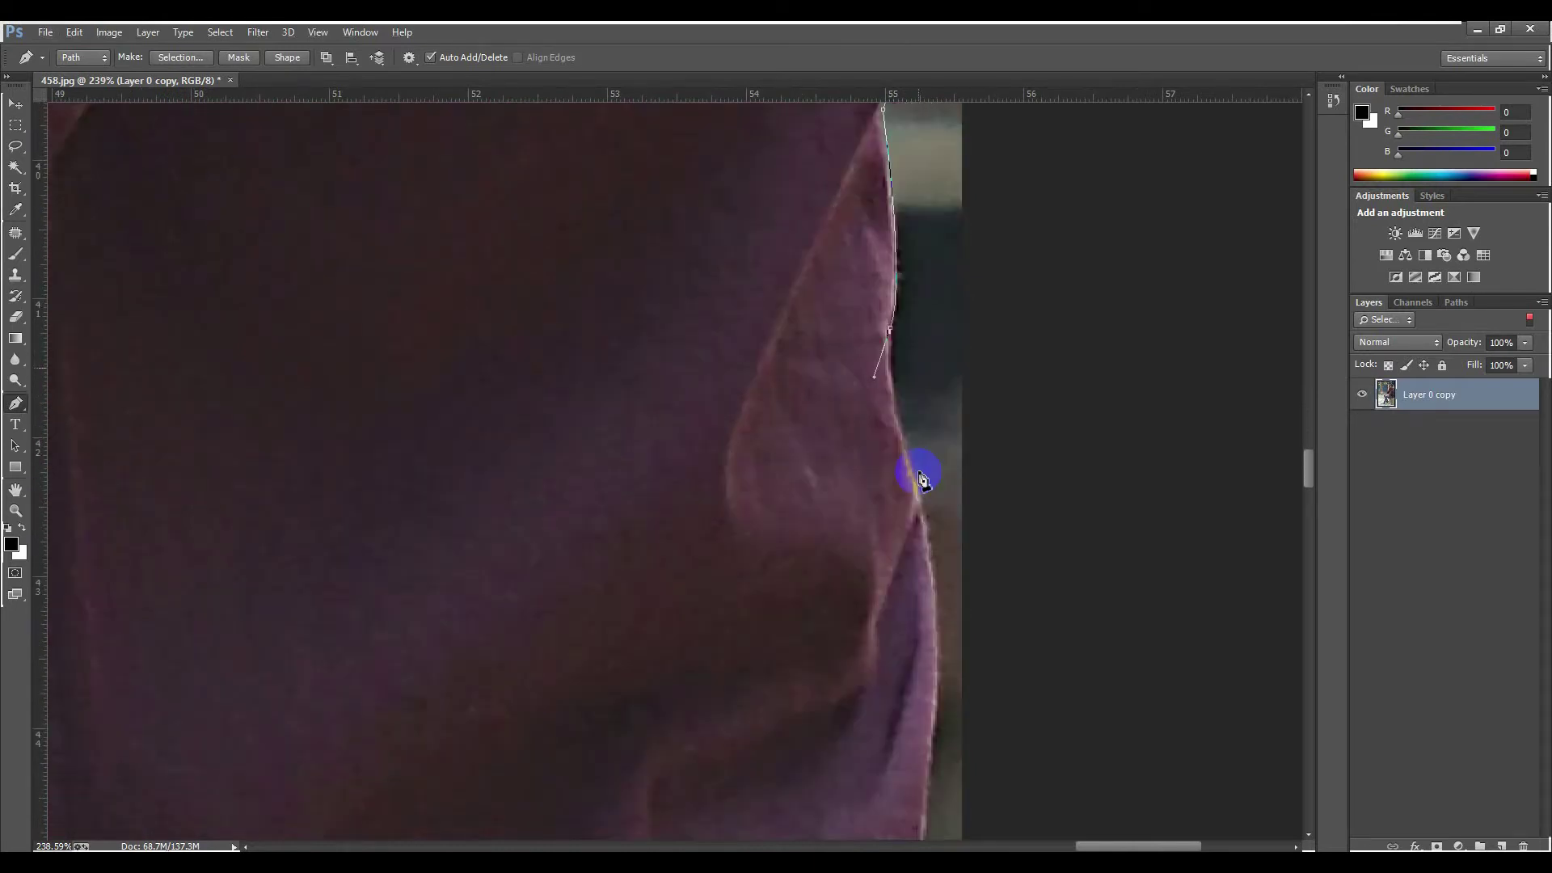
alt+click(890, 329)
drag(938, 523, 951, 563)
Step: Trace the path down the outer edge of the lower shirt fold towards the hem, using a corner point midway
scroll(924, 489, down, 7)
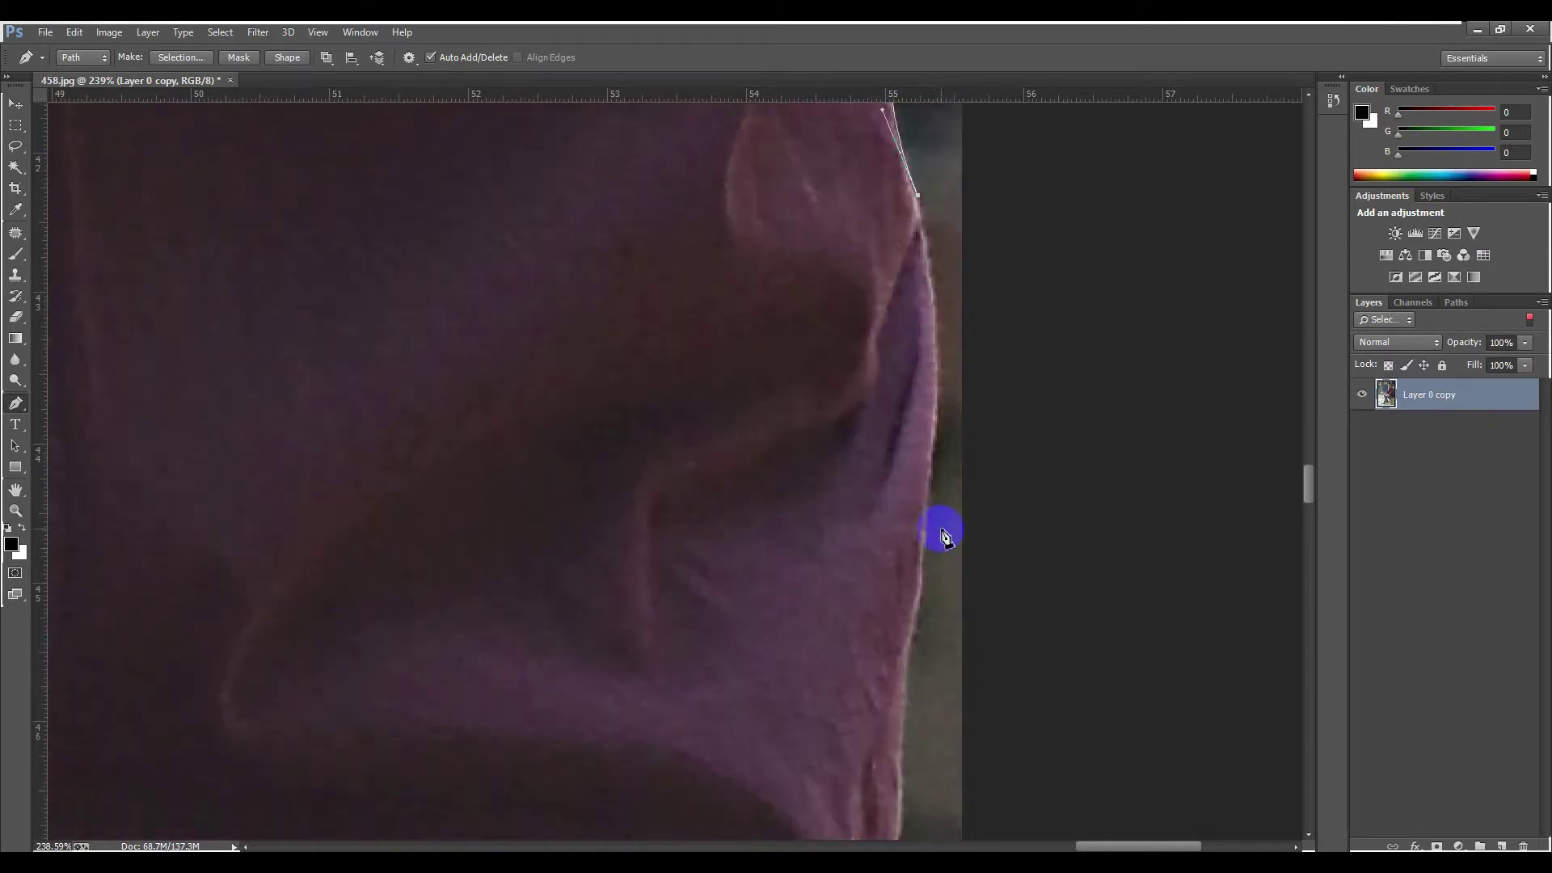
drag(922, 456, 889, 702)
alt+click(922, 455)
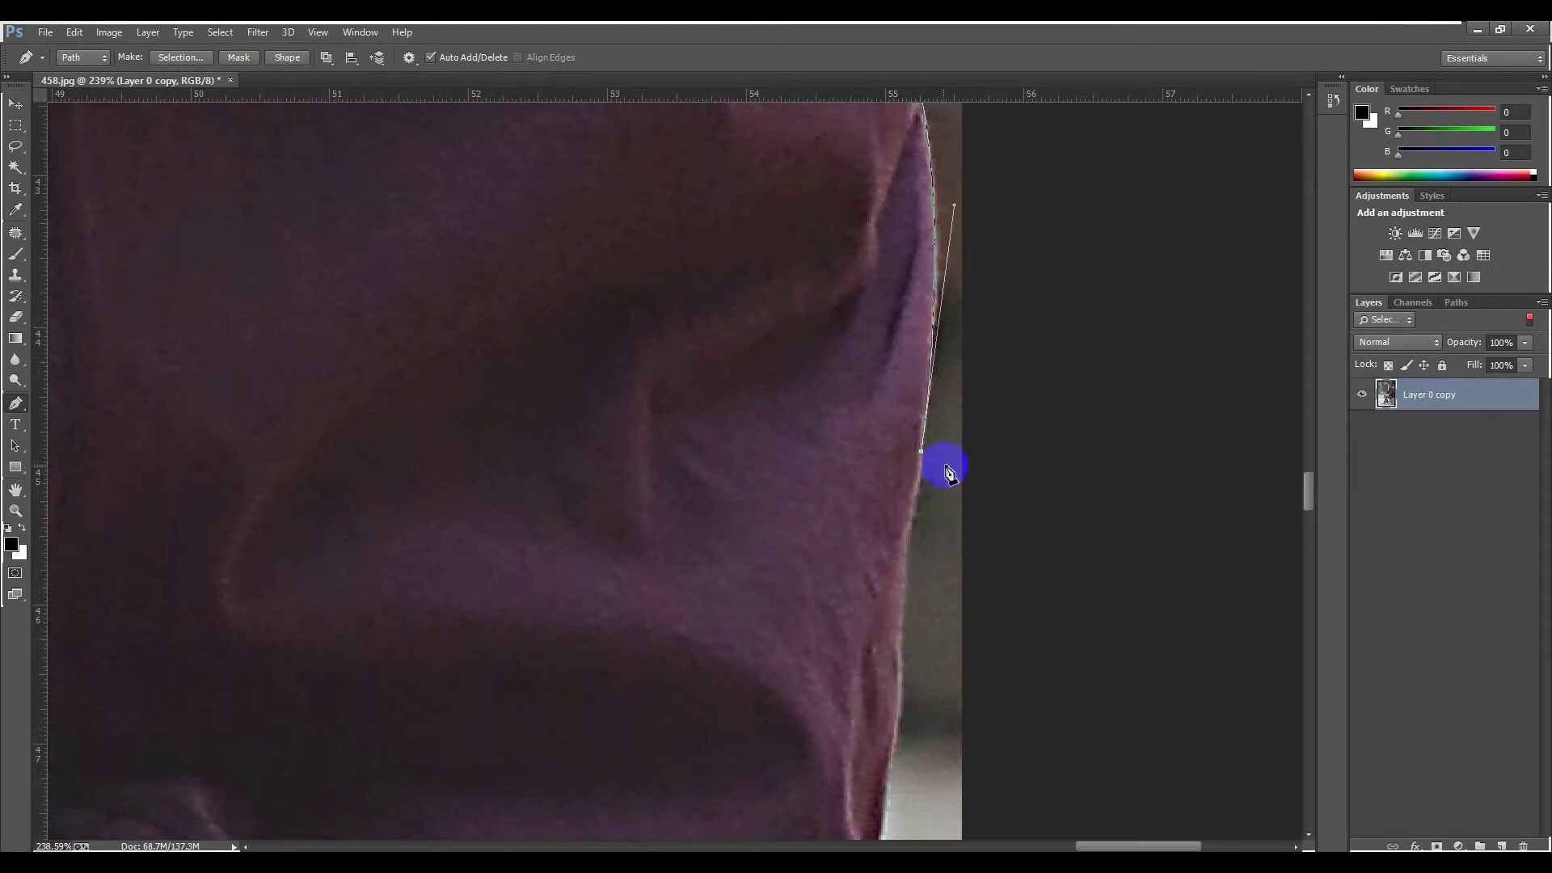
scroll(938, 485, down, 5)
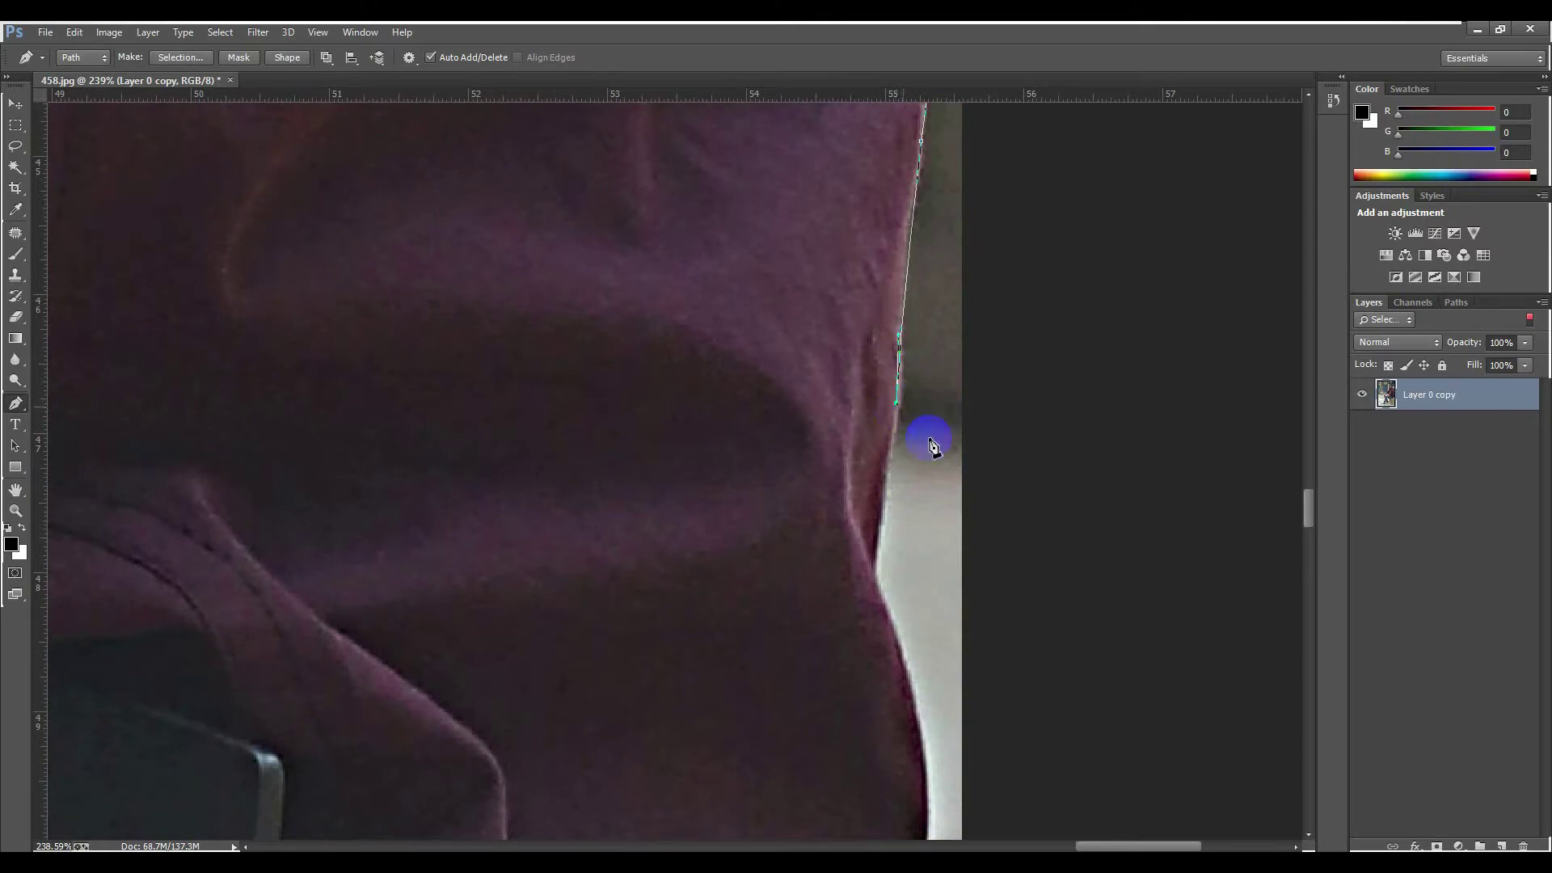
Step: Trace the path past the shirt fold's overlap and around the bulge beneath it to the sharp inward notch
scroll(933, 447, down, 2)
drag(905, 509, 894, 503)
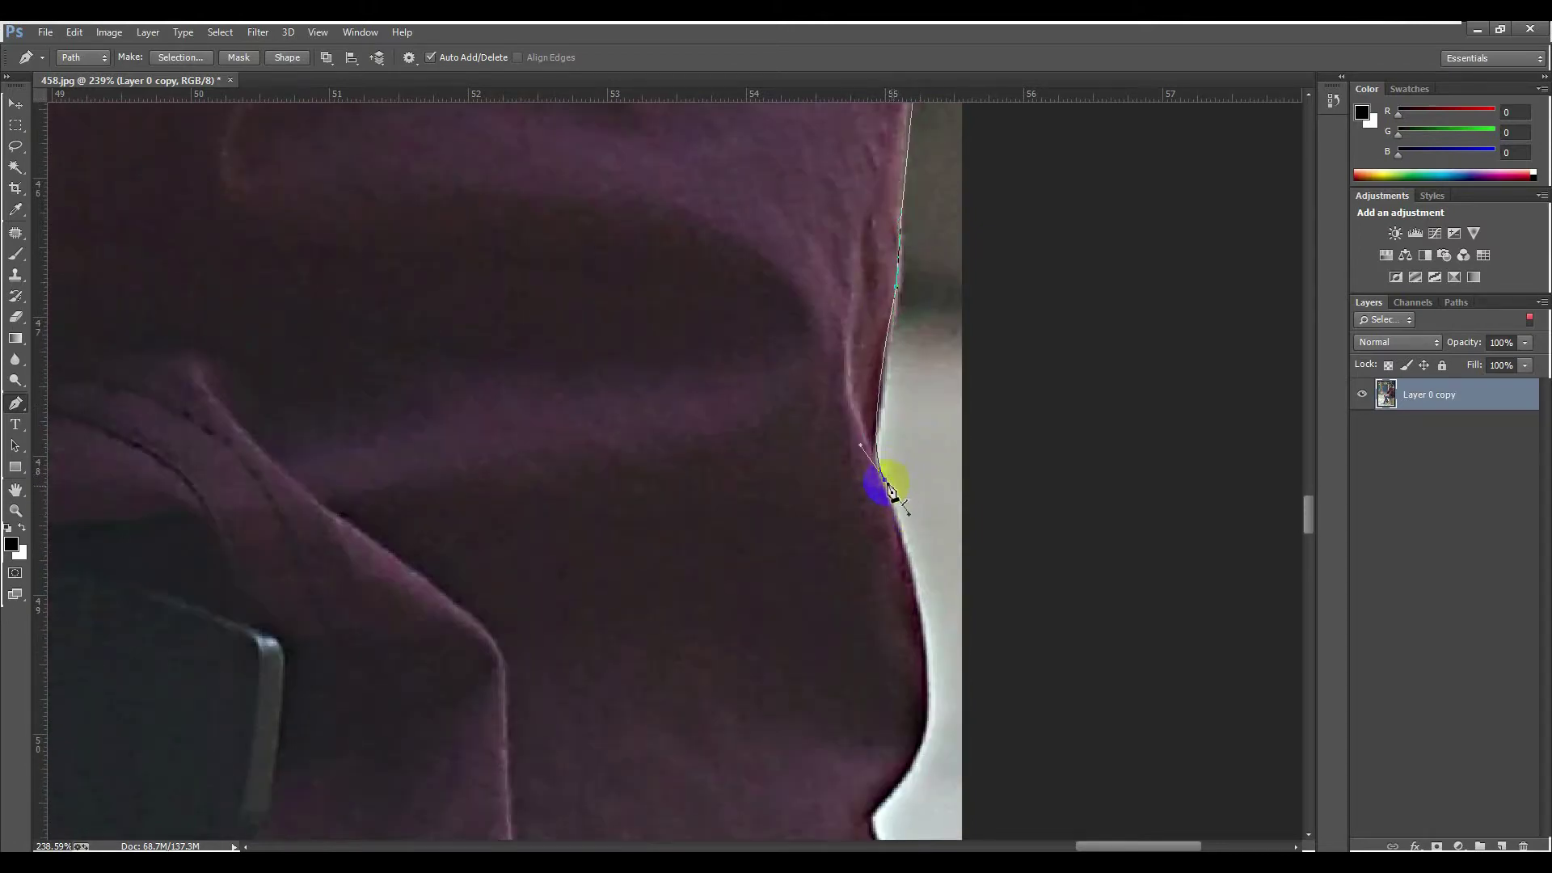
scroll(945, 537, down, 3)
click(877, 612)
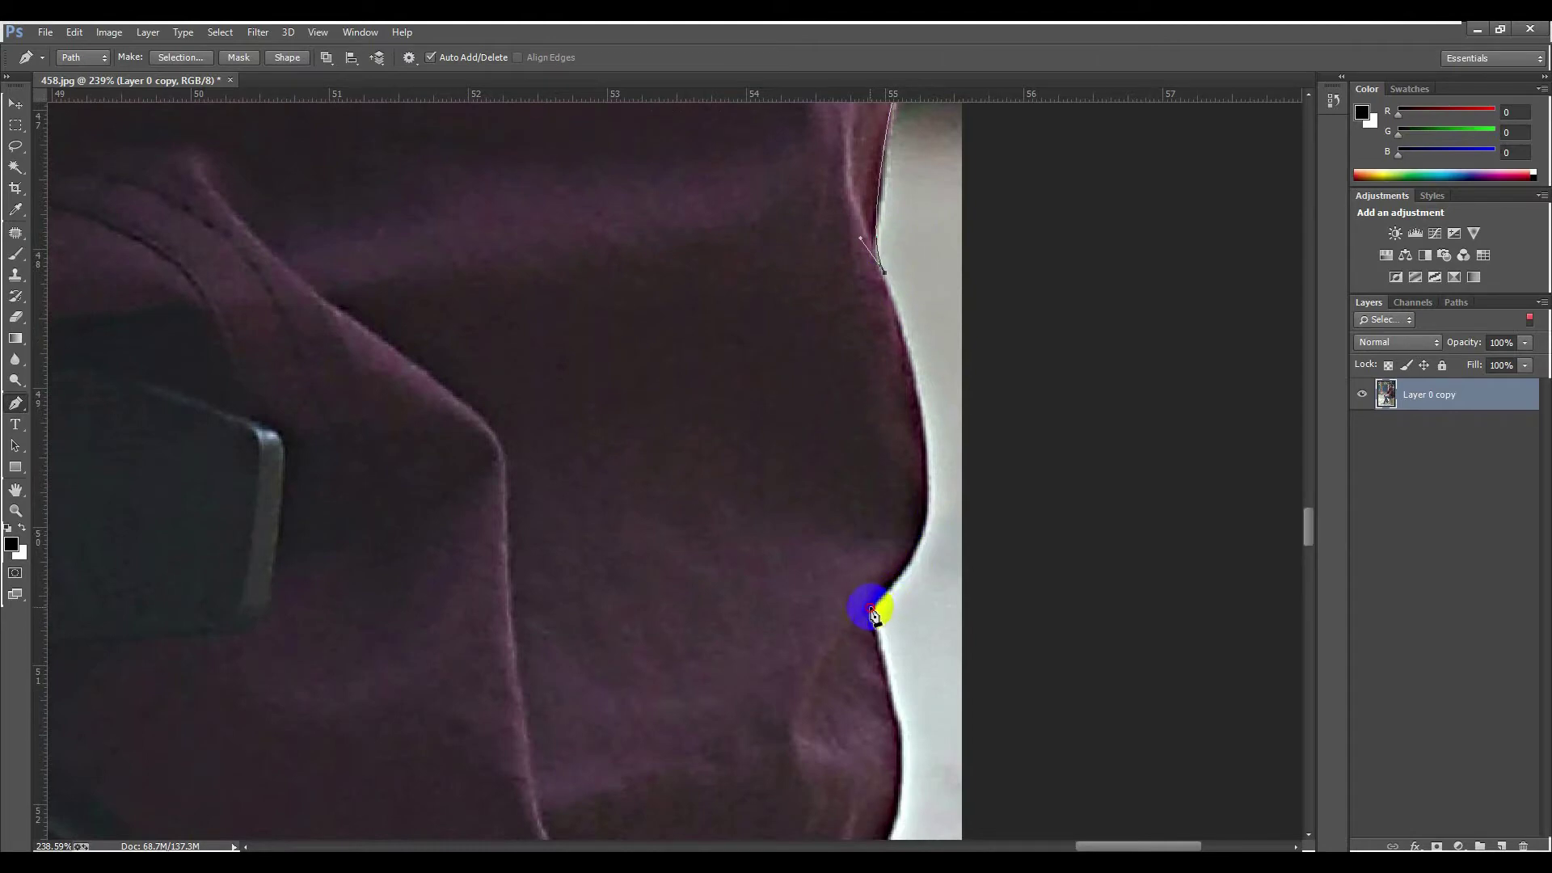
drag(873, 614, 750, 681)
Step: Trace the path from the notch down the outer edge of the shirt to the start of its rounded hem corner
scroll(873, 566, down, 5)
click(883, 489)
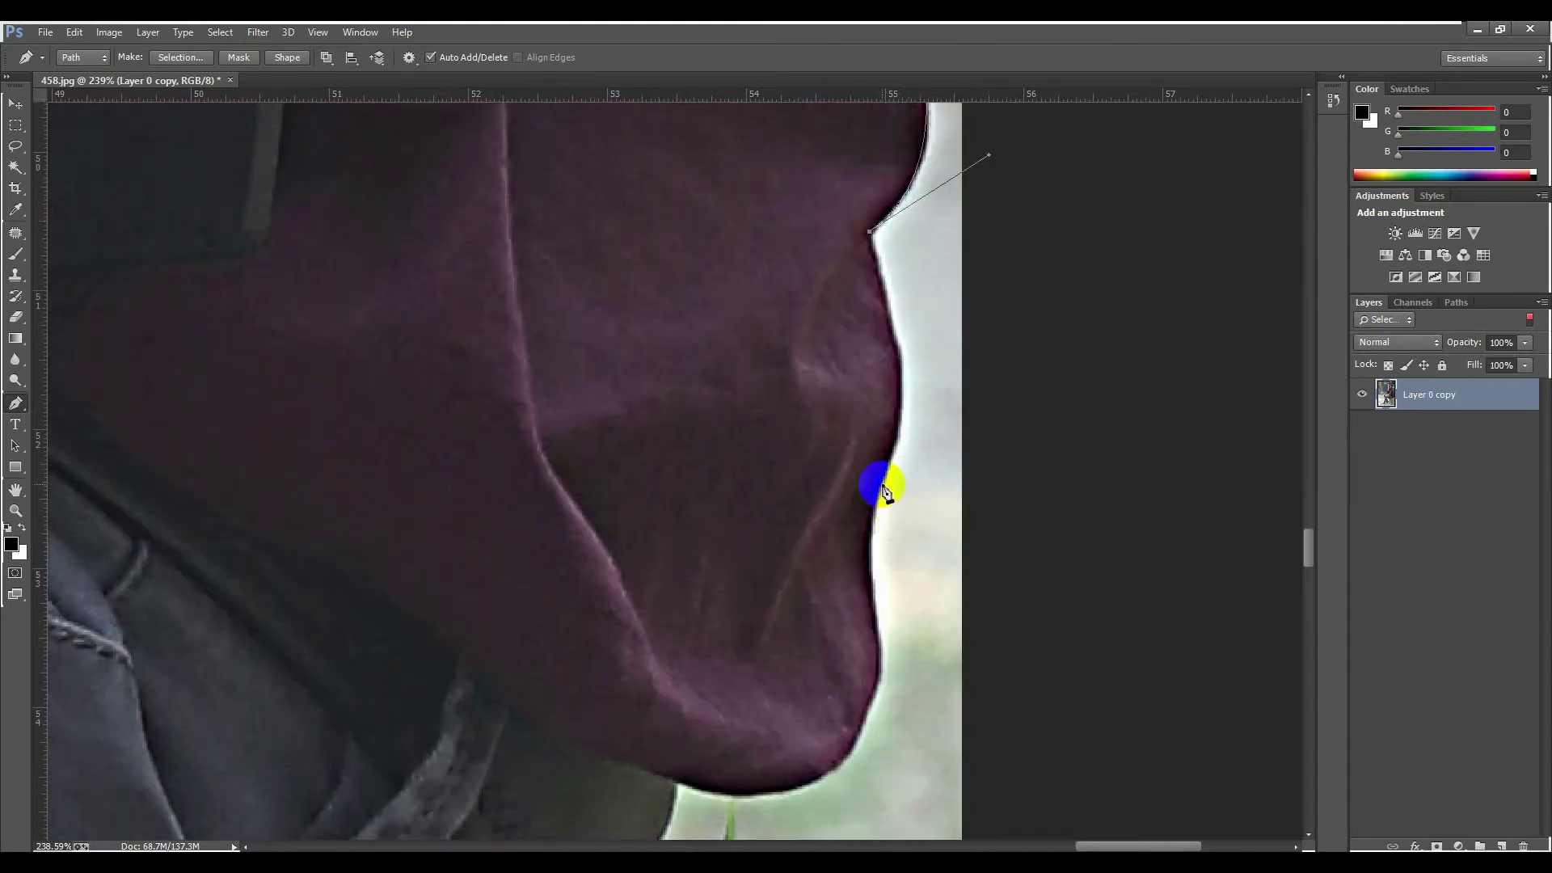
drag(884, 489, 838, 572)
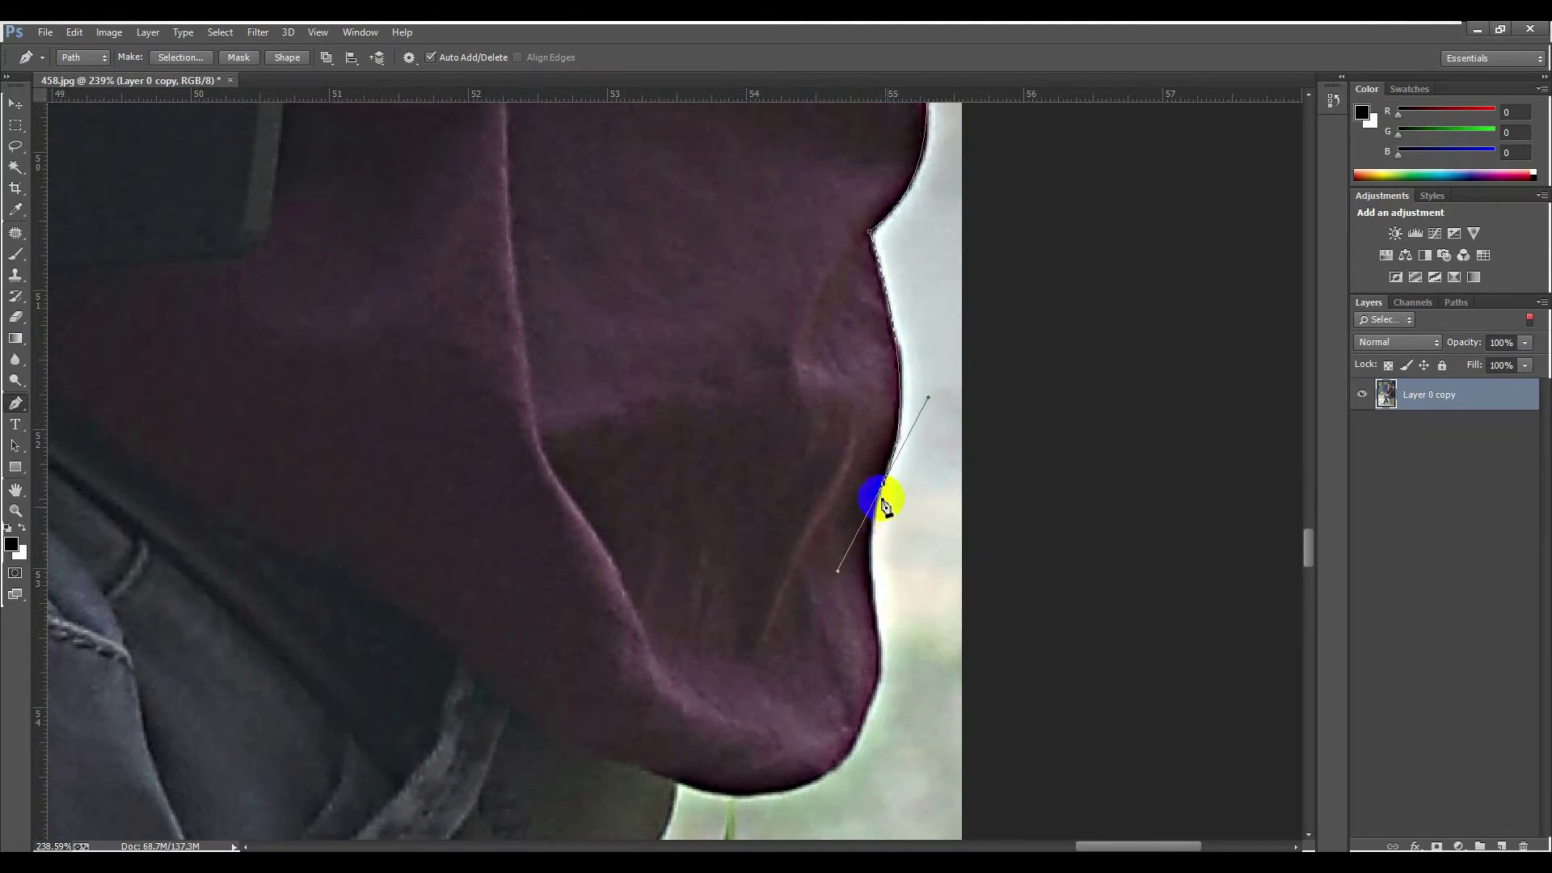
scroll(885, 491, down, 3)
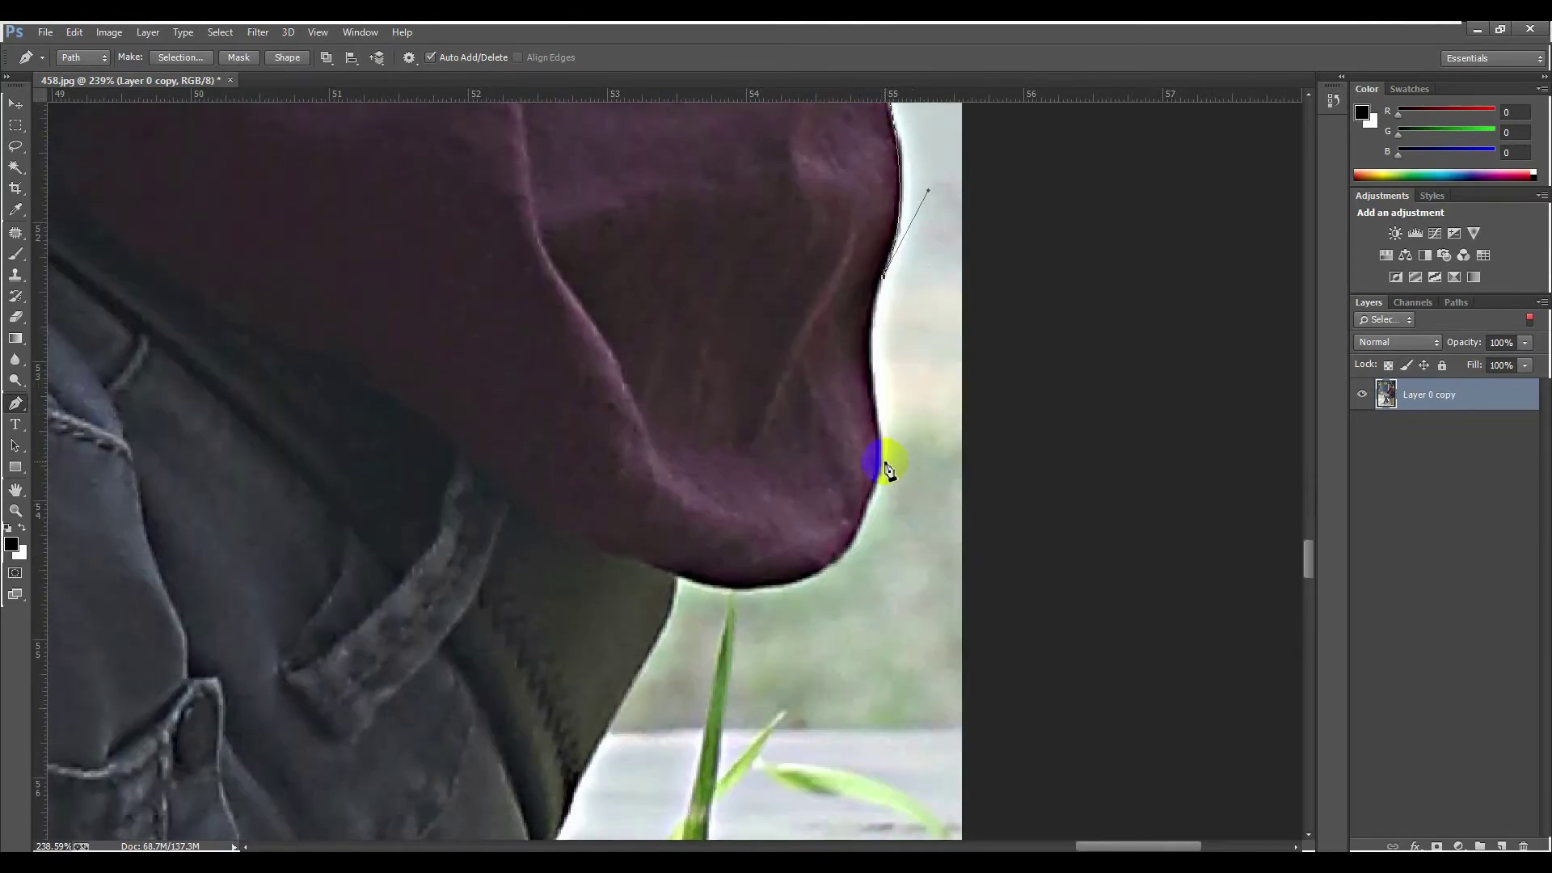
drag(886, 467, 911, 615)
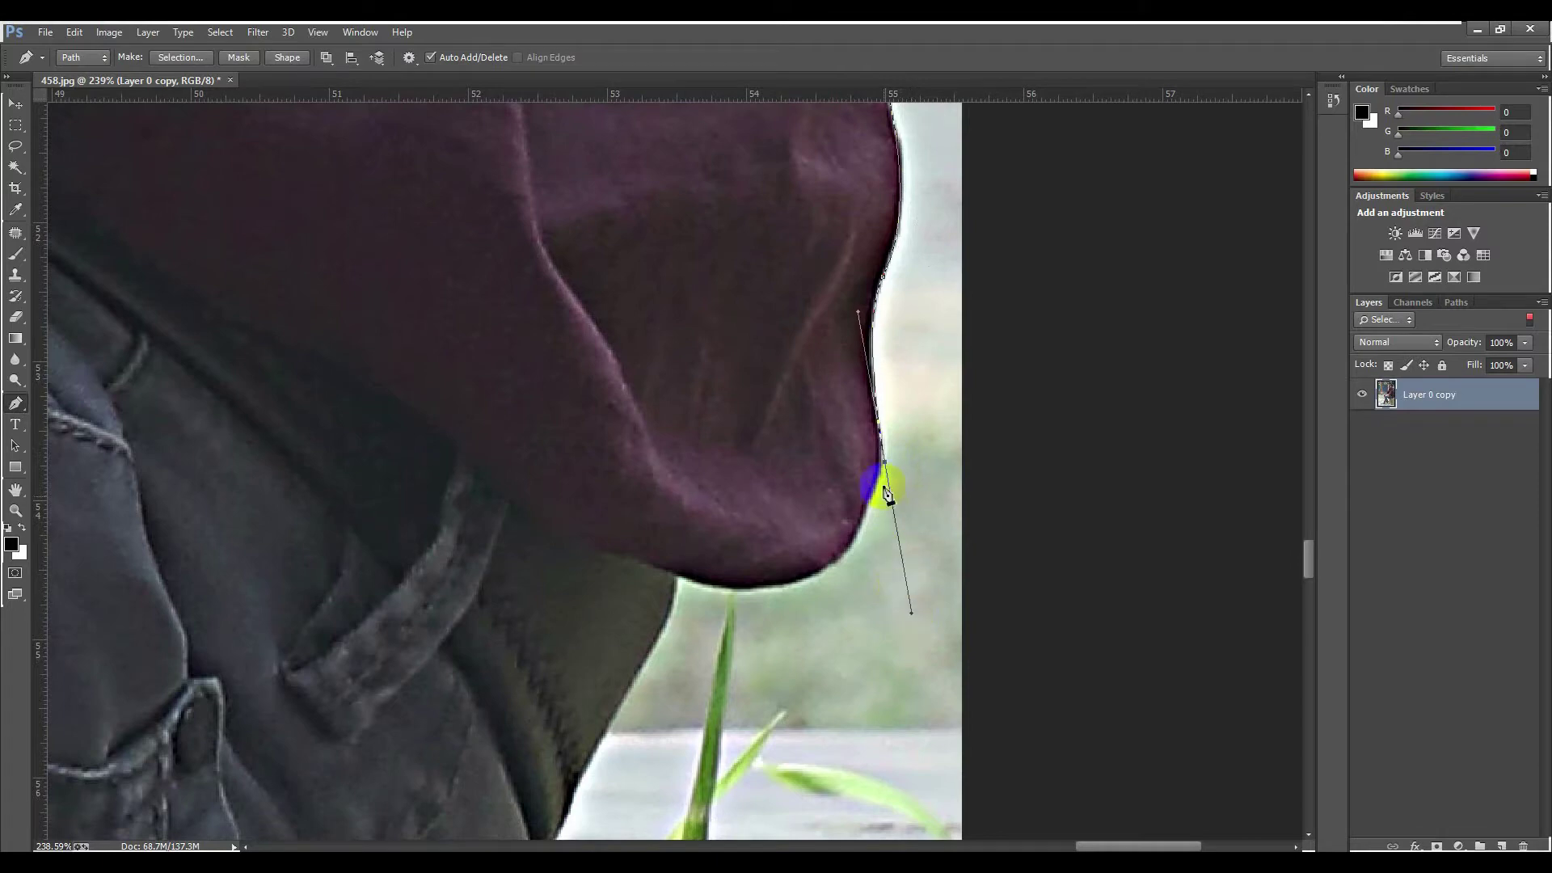
Step: Curve the path around the rounded bottom of the shirt and end it in a corner point where the hem meets the trousers
scroll(889, 469, down, 4)
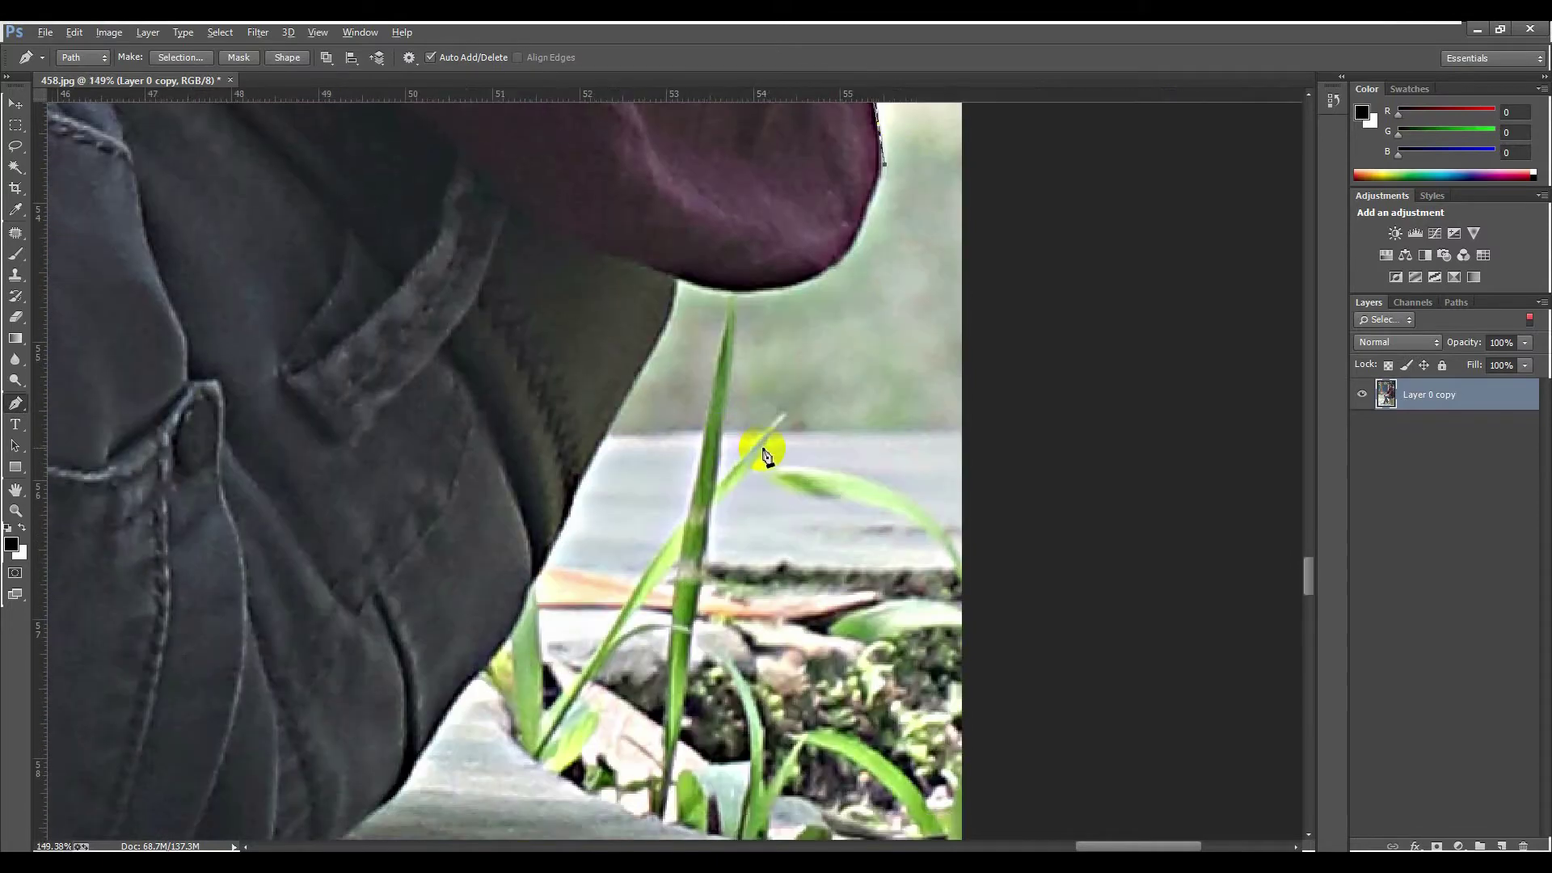
scroll(756, 443, down, 6)
scroll(800, 459, up, 5)
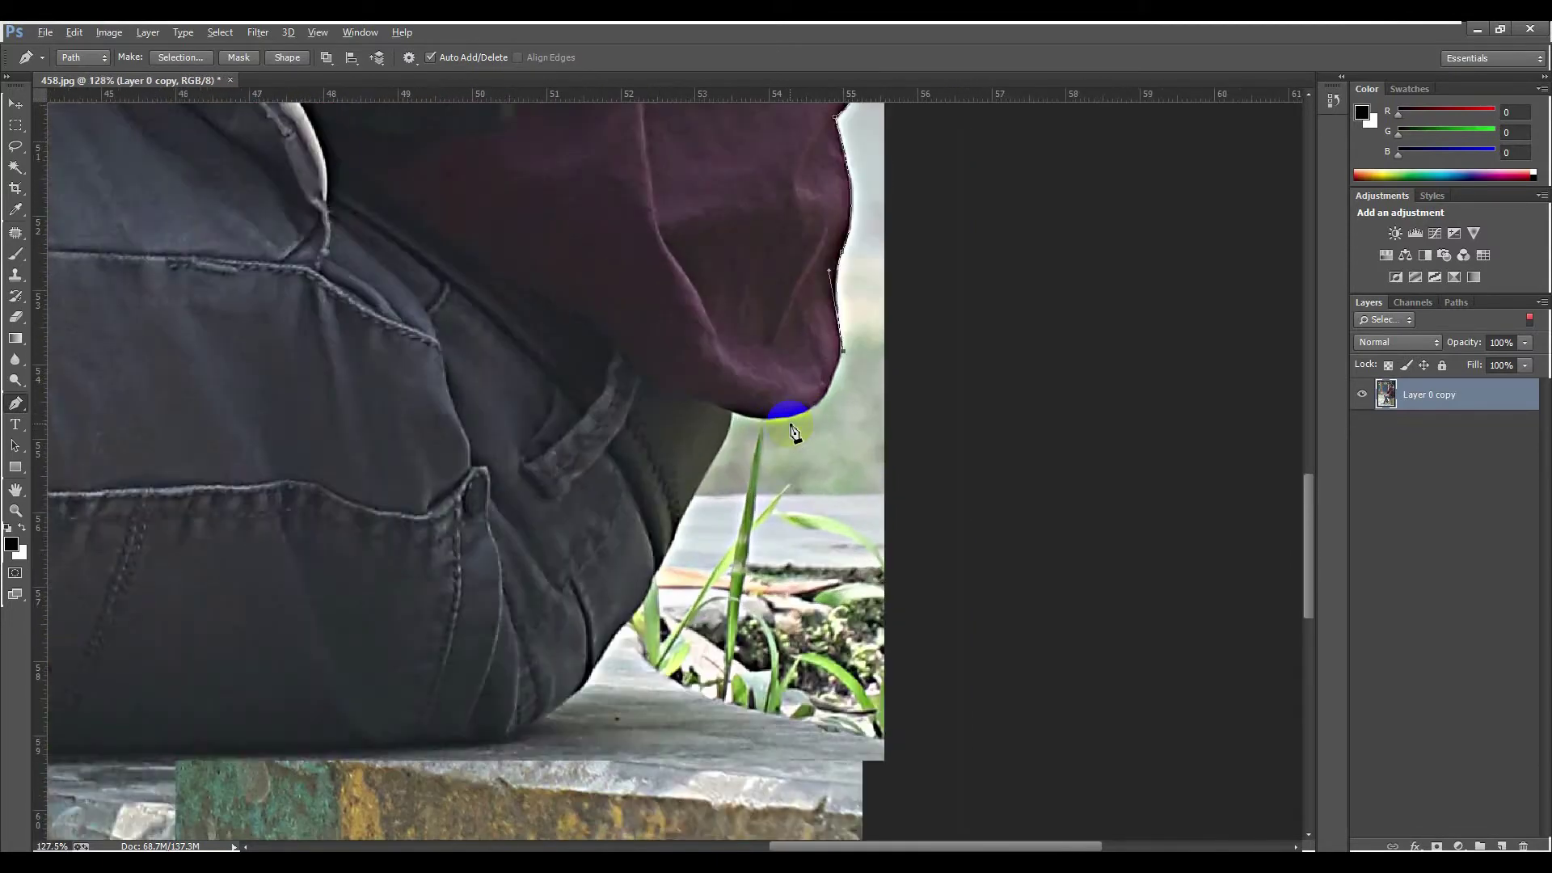
drag(710, 409, 562, 363)
alt+click(710, 408)
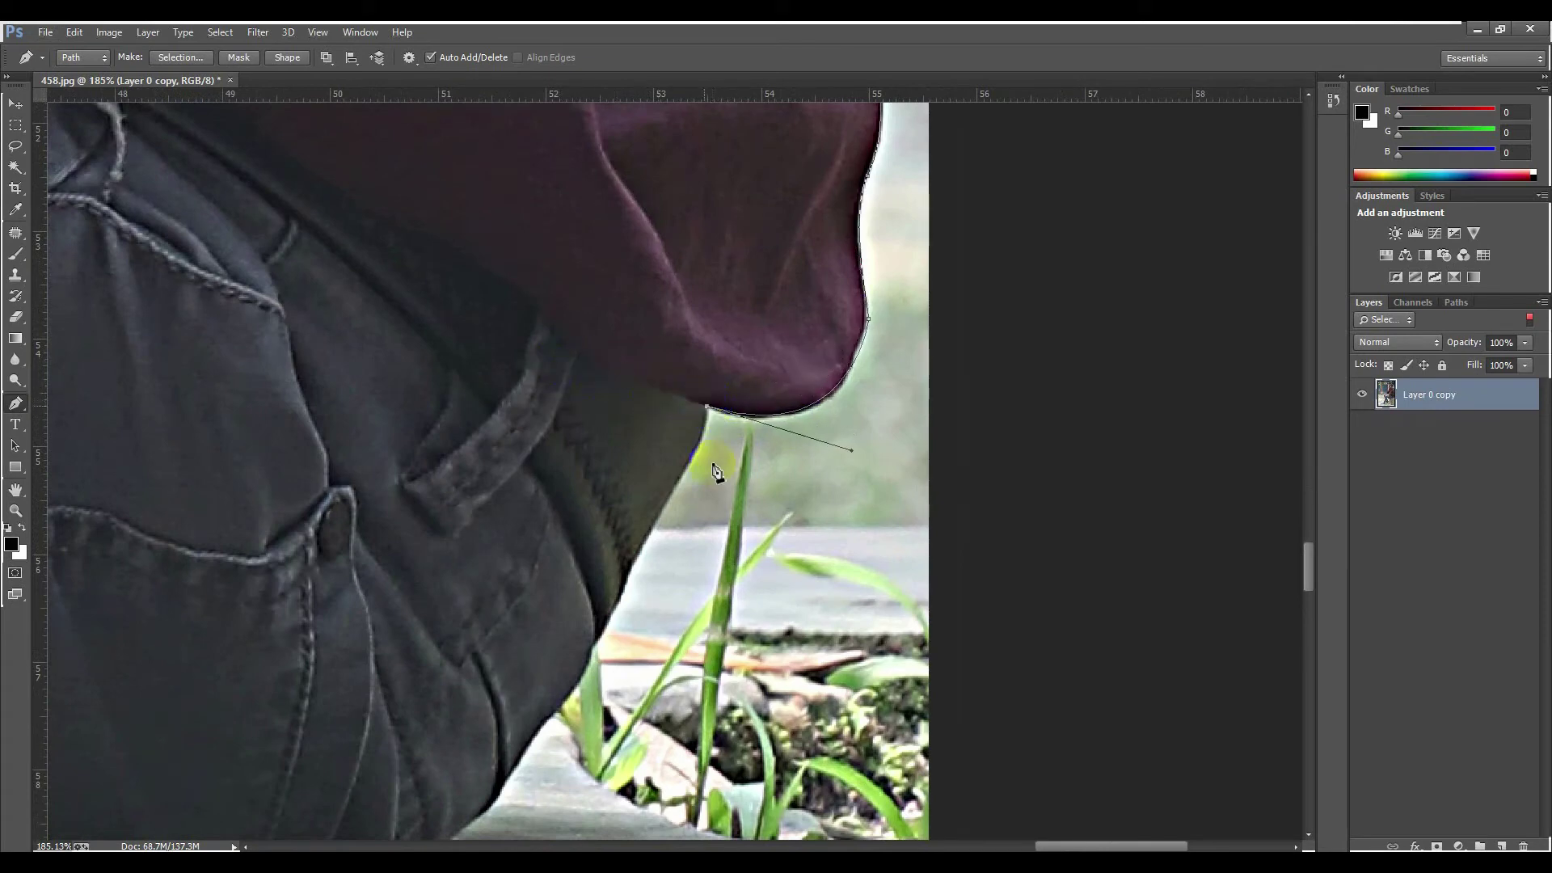
Step: Trace the path down the back of the trousers, then carry it horizontally through the grass area beyond the photo's edge
drag(657, 530, 604, 597)
click(722, 527)
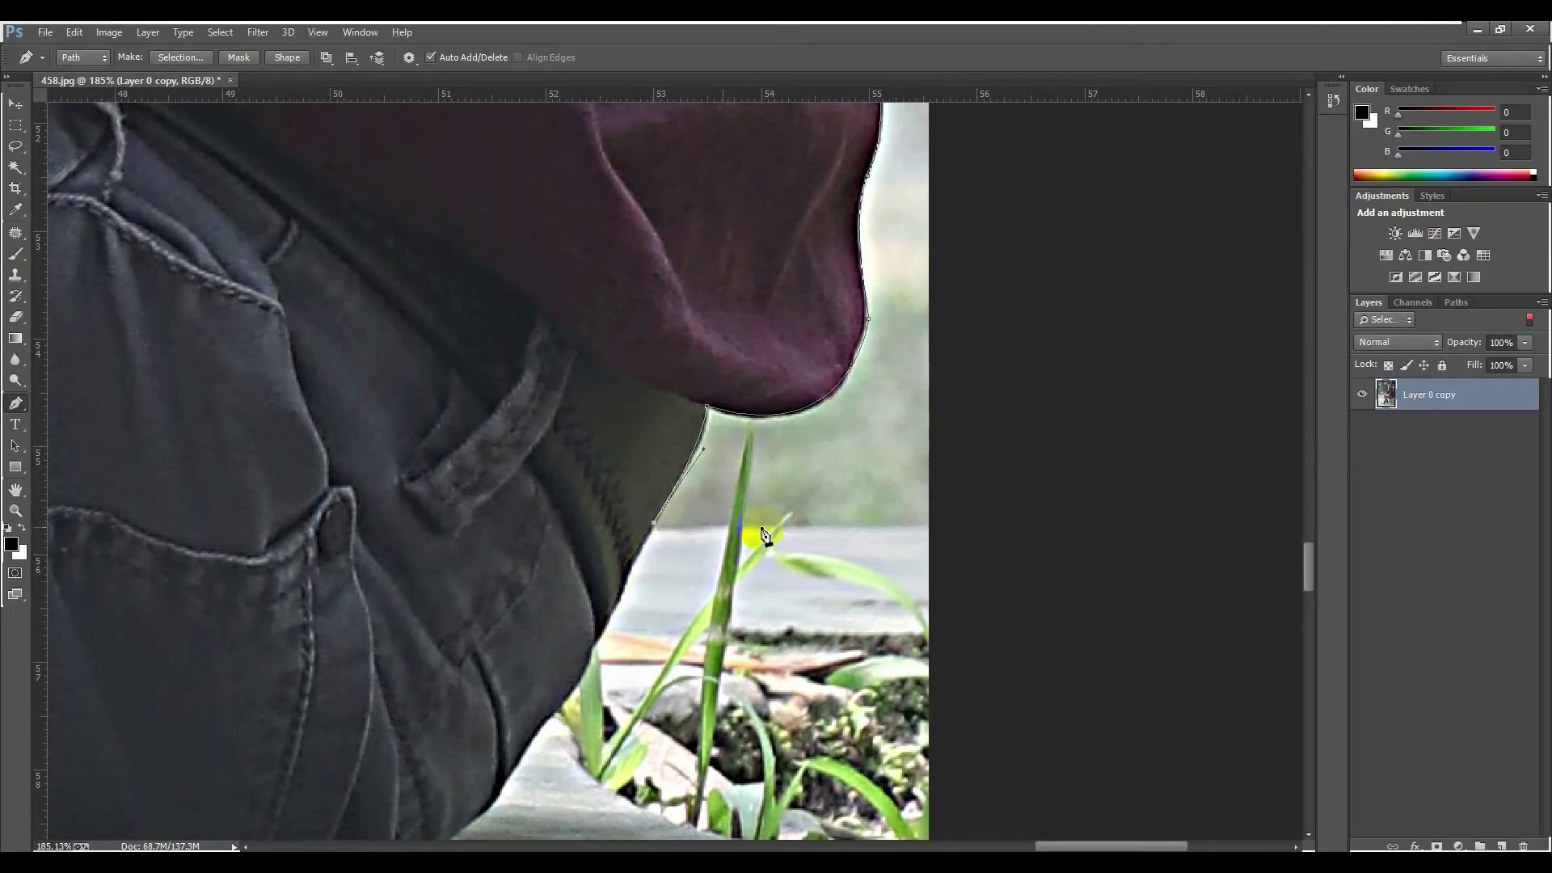
click(808, 527)
click(873, 518)
click(919, 519)
click(940, 518)
Step: Extend the path straight down outside the photo's edge to a point level with the base of the bench
scroll(1058, 525, down, 1)
scroll(1057, 526, down, 4)
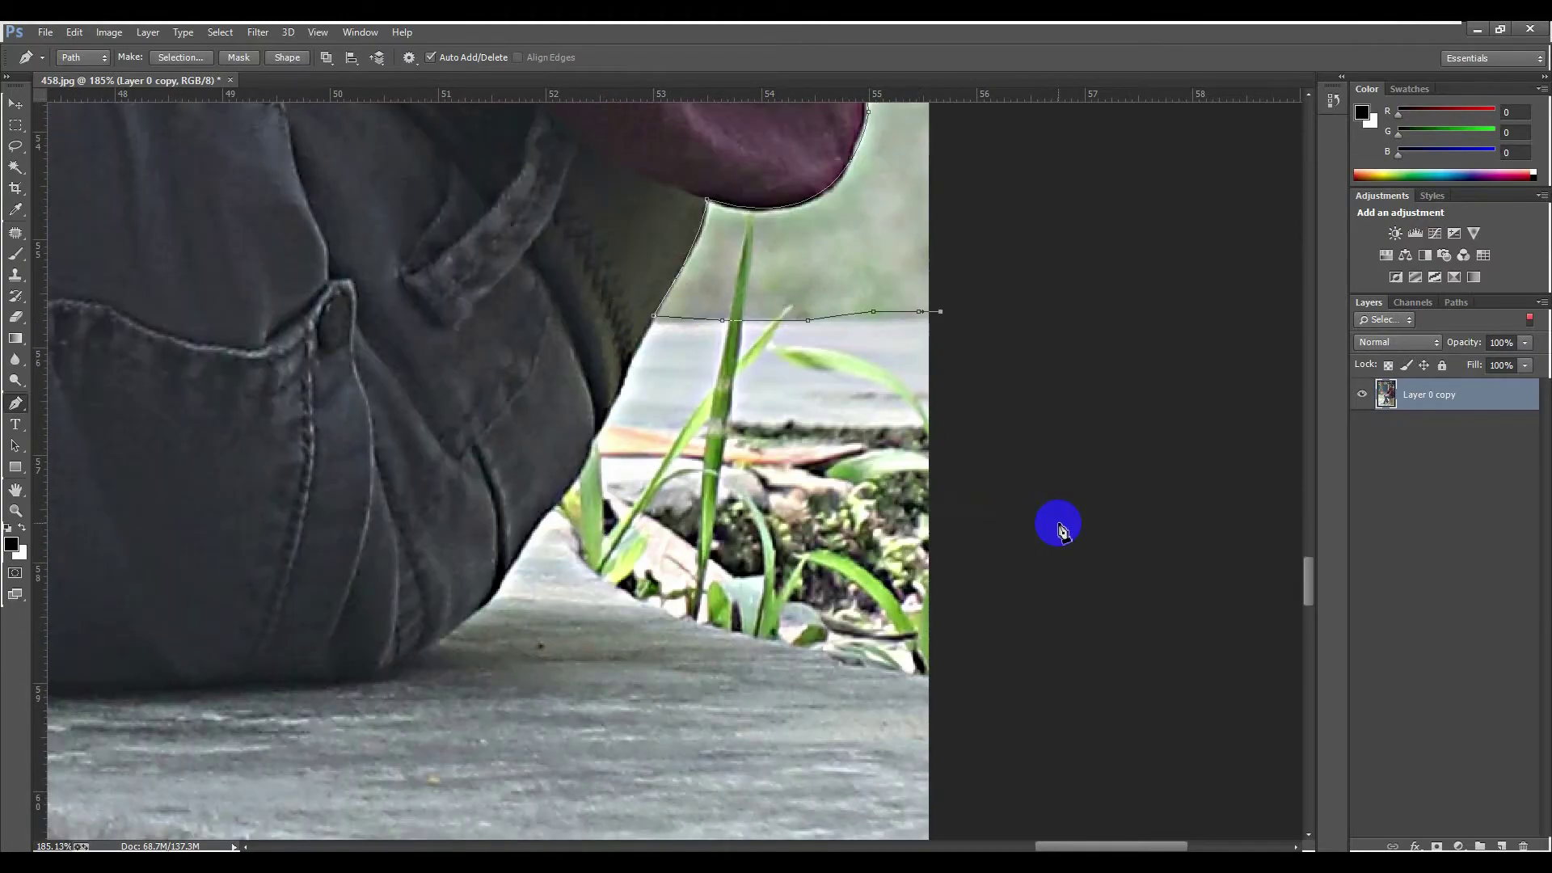
scroll(1060, 529, down, 3)
scroll(1066, 533, down, 11)
scroll(1083, 548, down, 2)
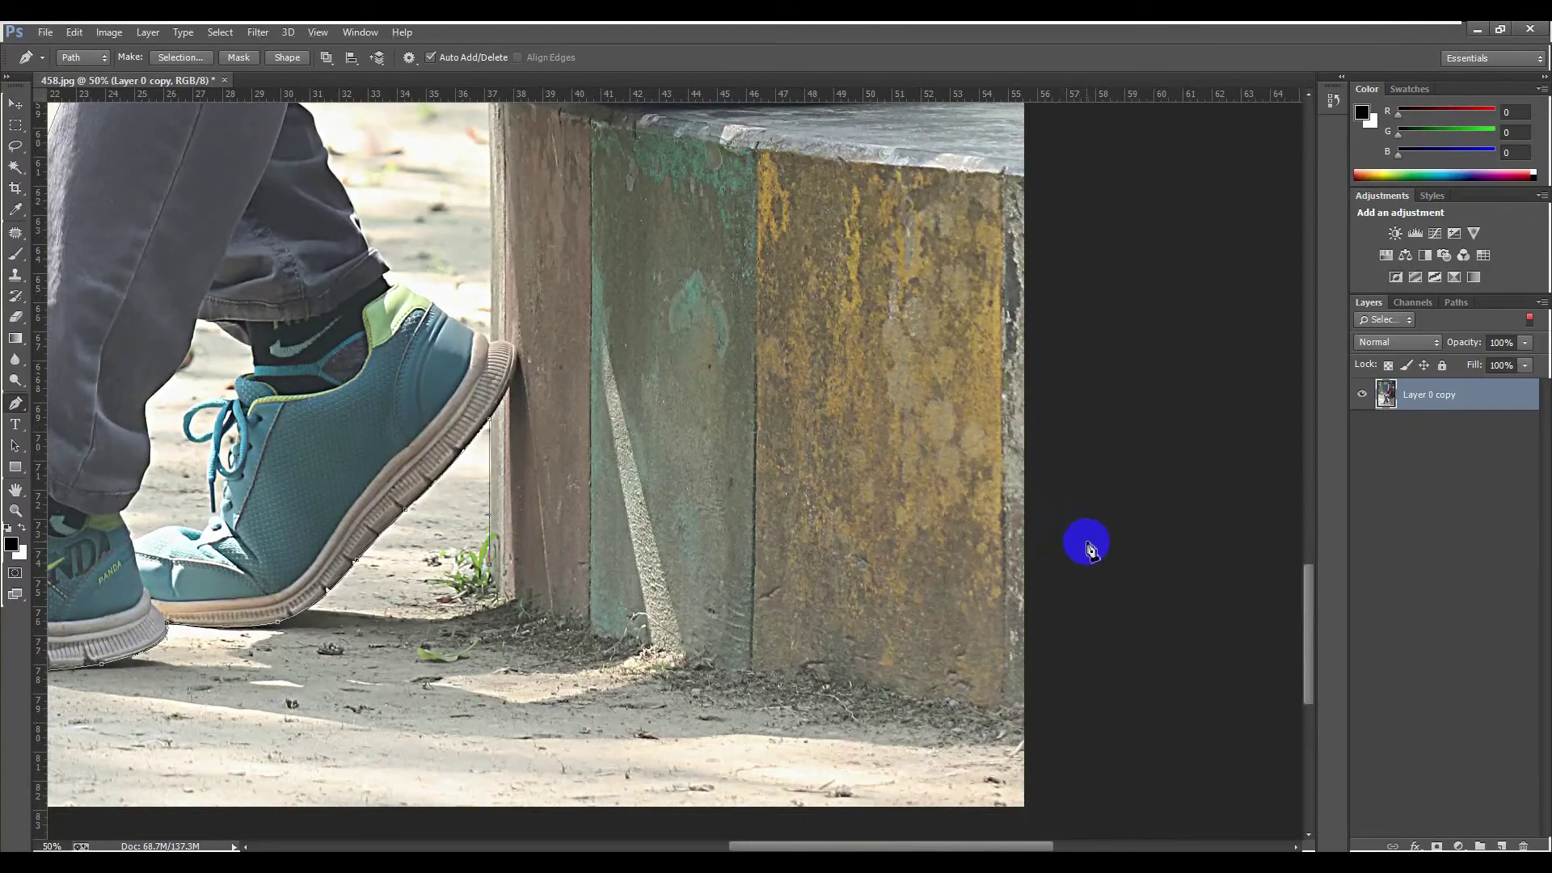
scroll(1089, 548, down, 3)
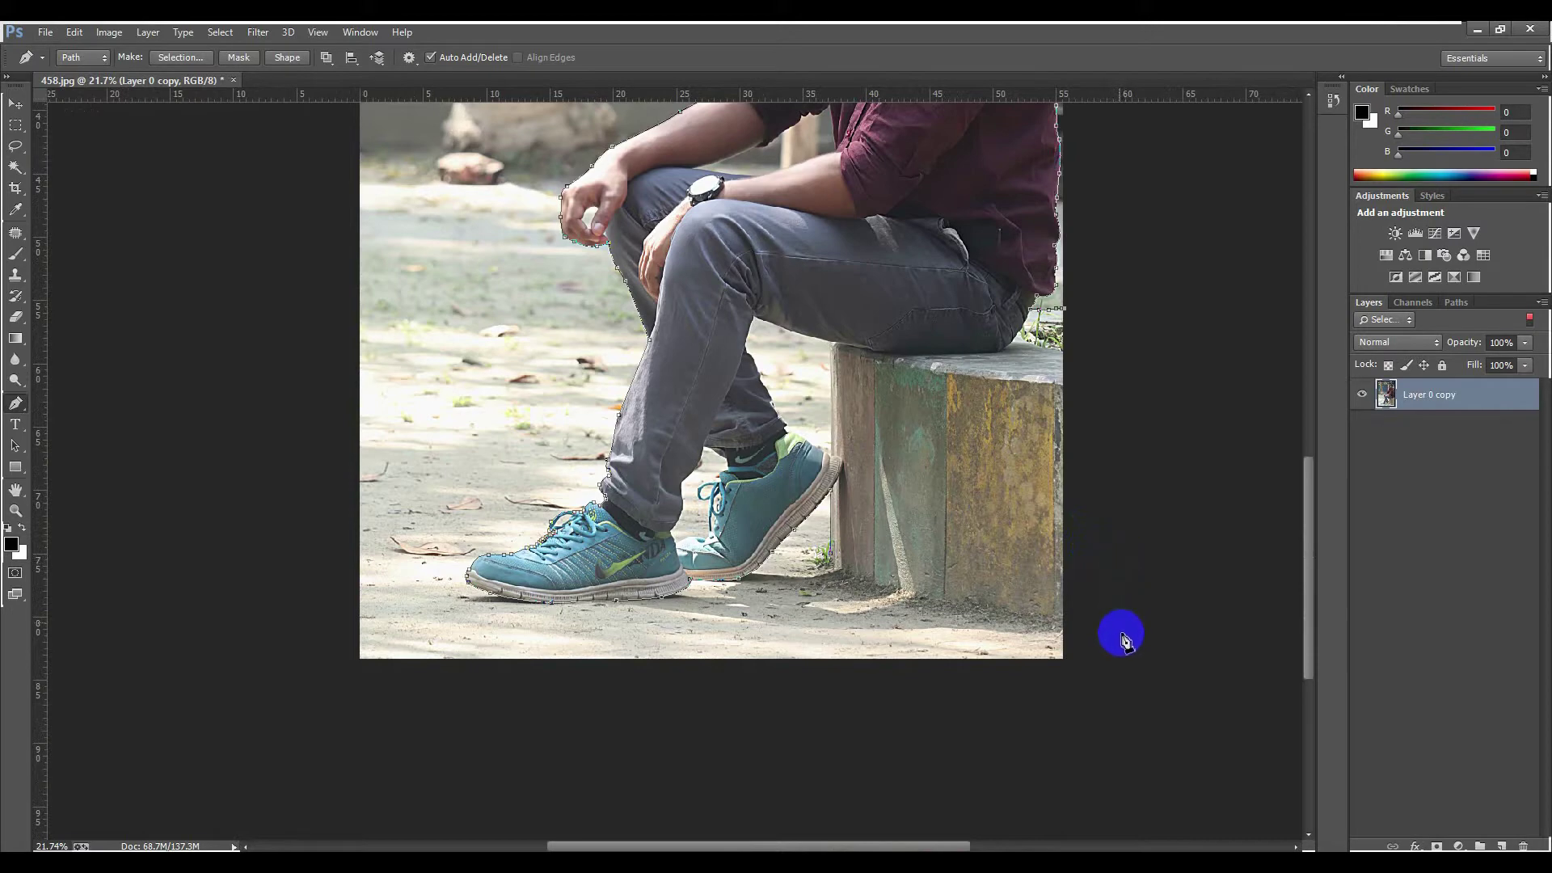
scroll(1083, 633, up, 1)
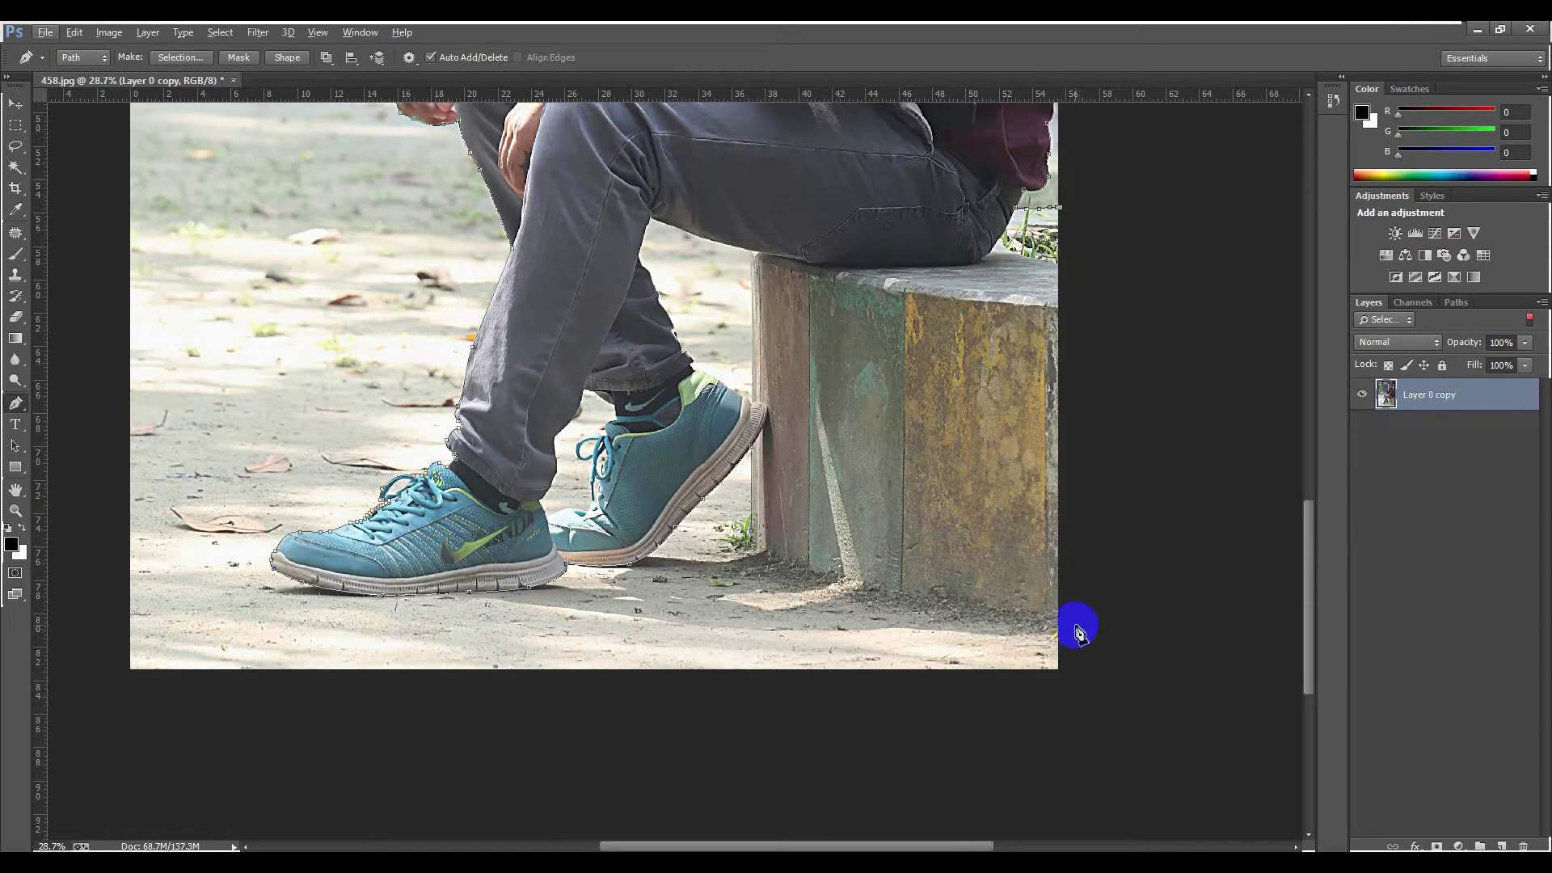
click(1074, 624)
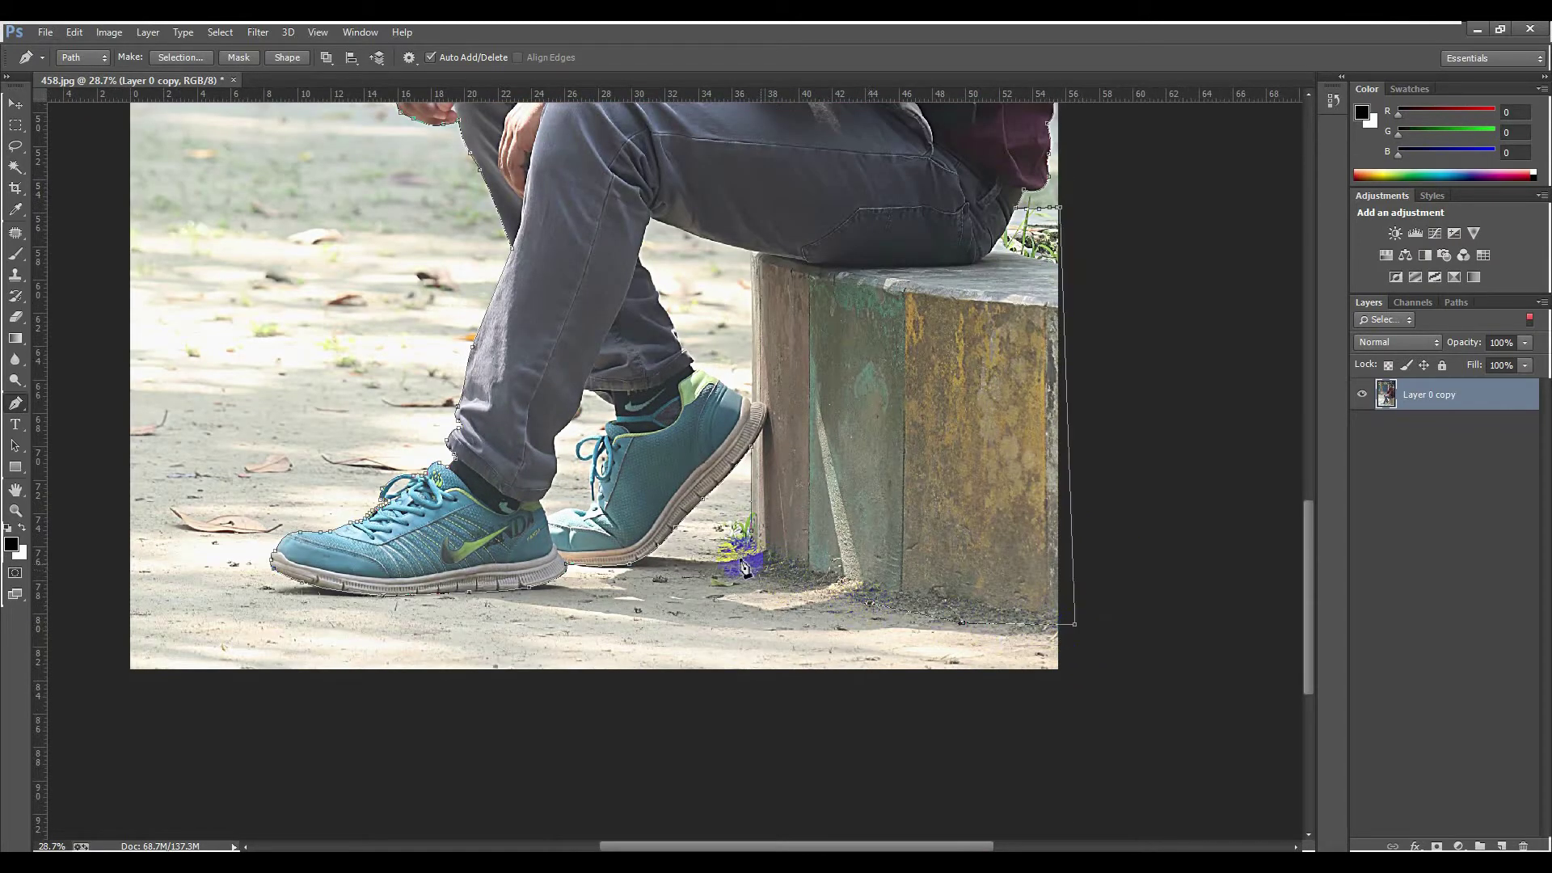
Step: Check the path at the foot of the bench and convert the finished path into a selection
scroll(744, 566, up, 4)
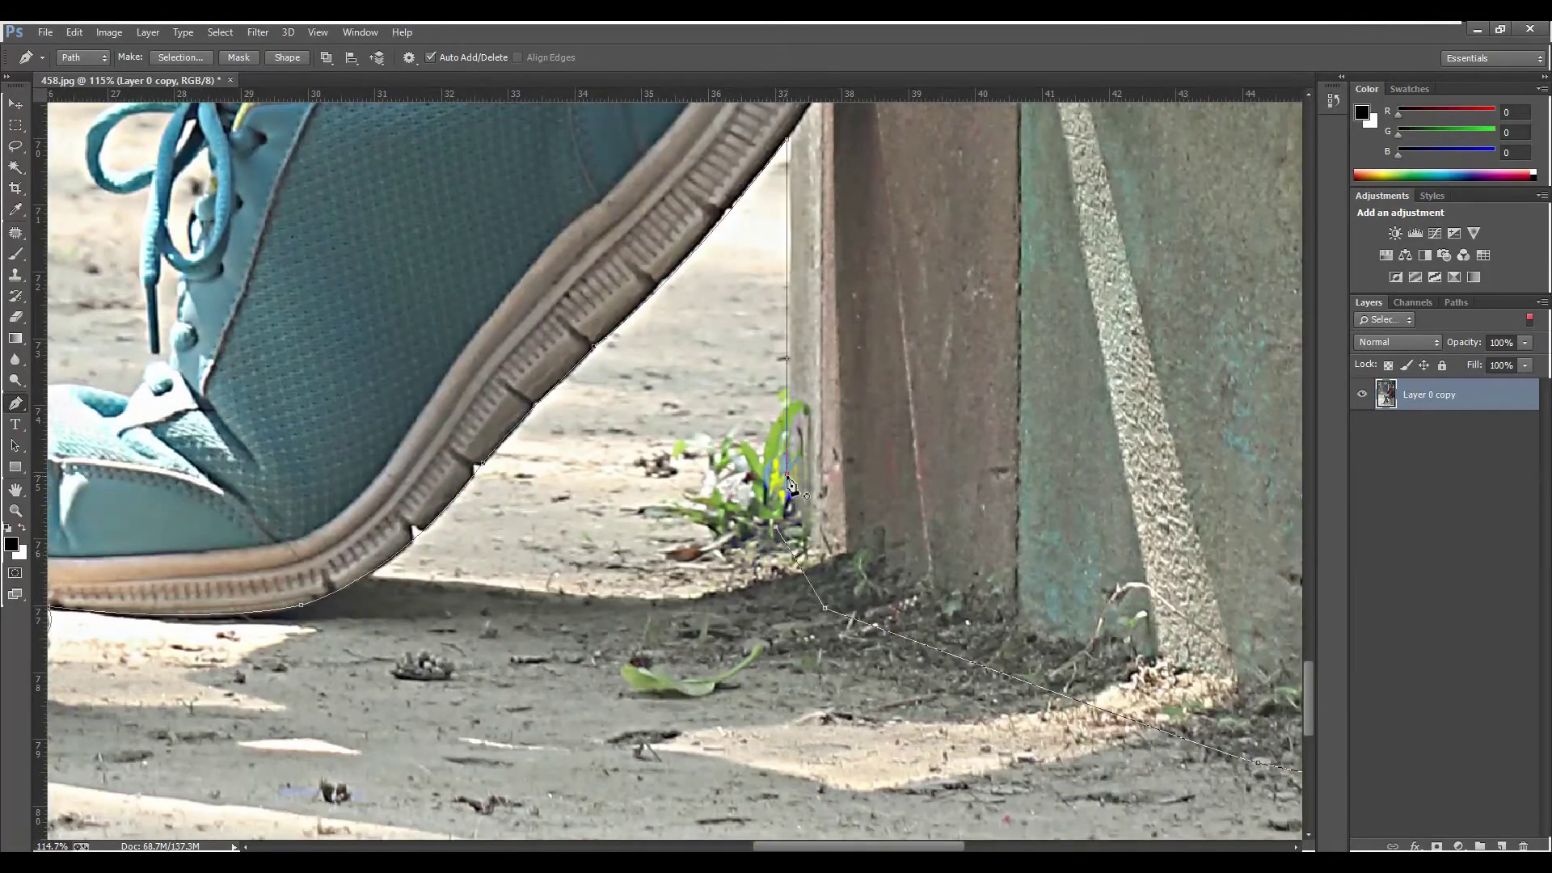
scroll(768, 522, down, 5)
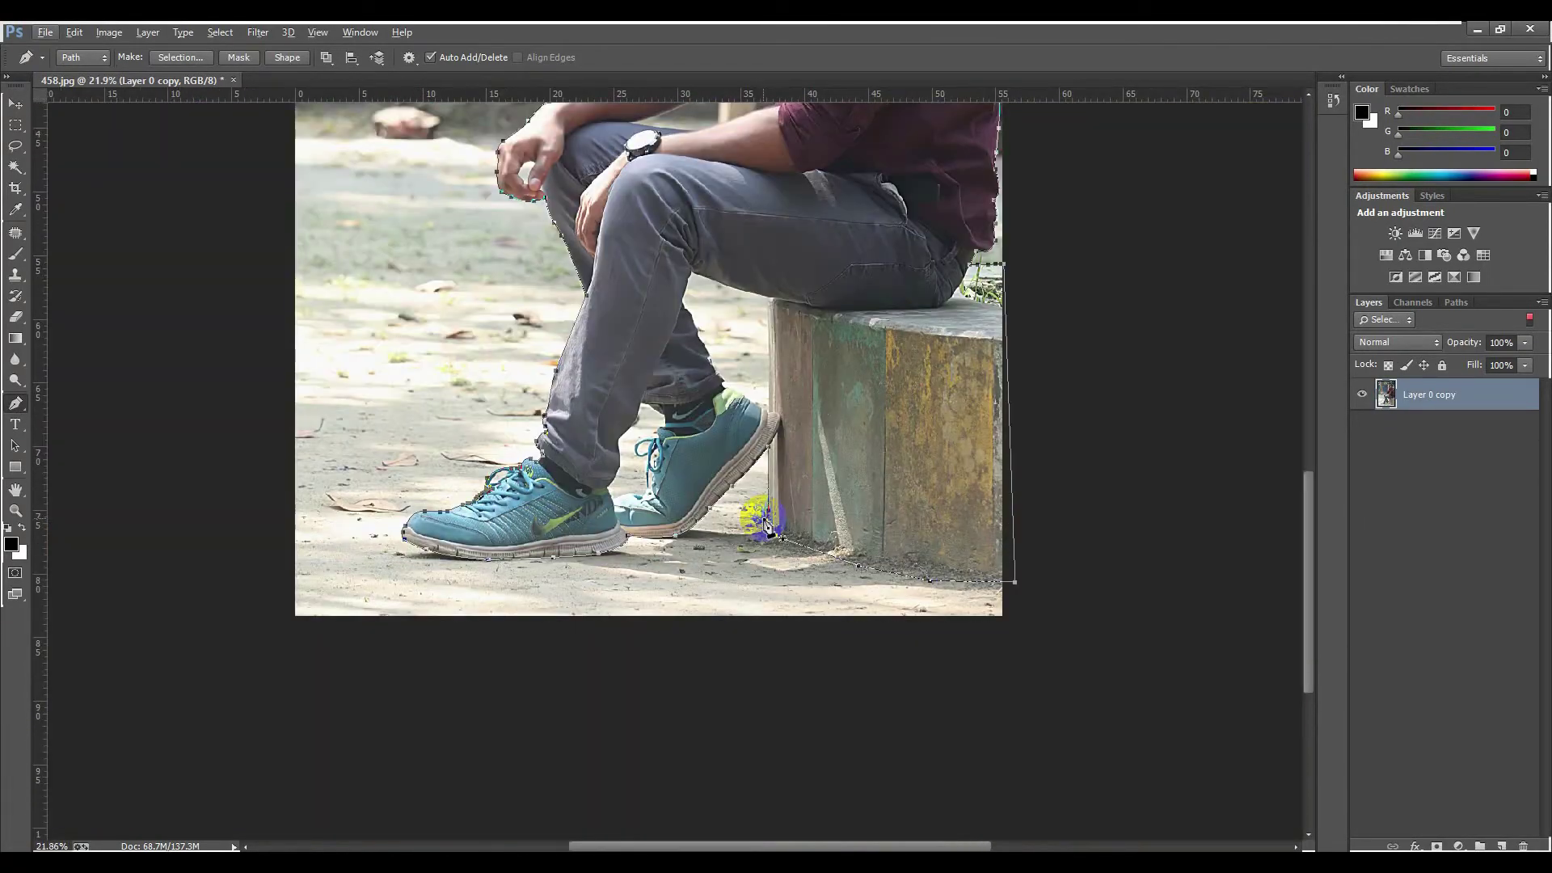
key(ctrl+Return)
Step: Try adding a layer mask to Layer 0 copy from the selection
click(1385, 426)
double_click(1448, 398)
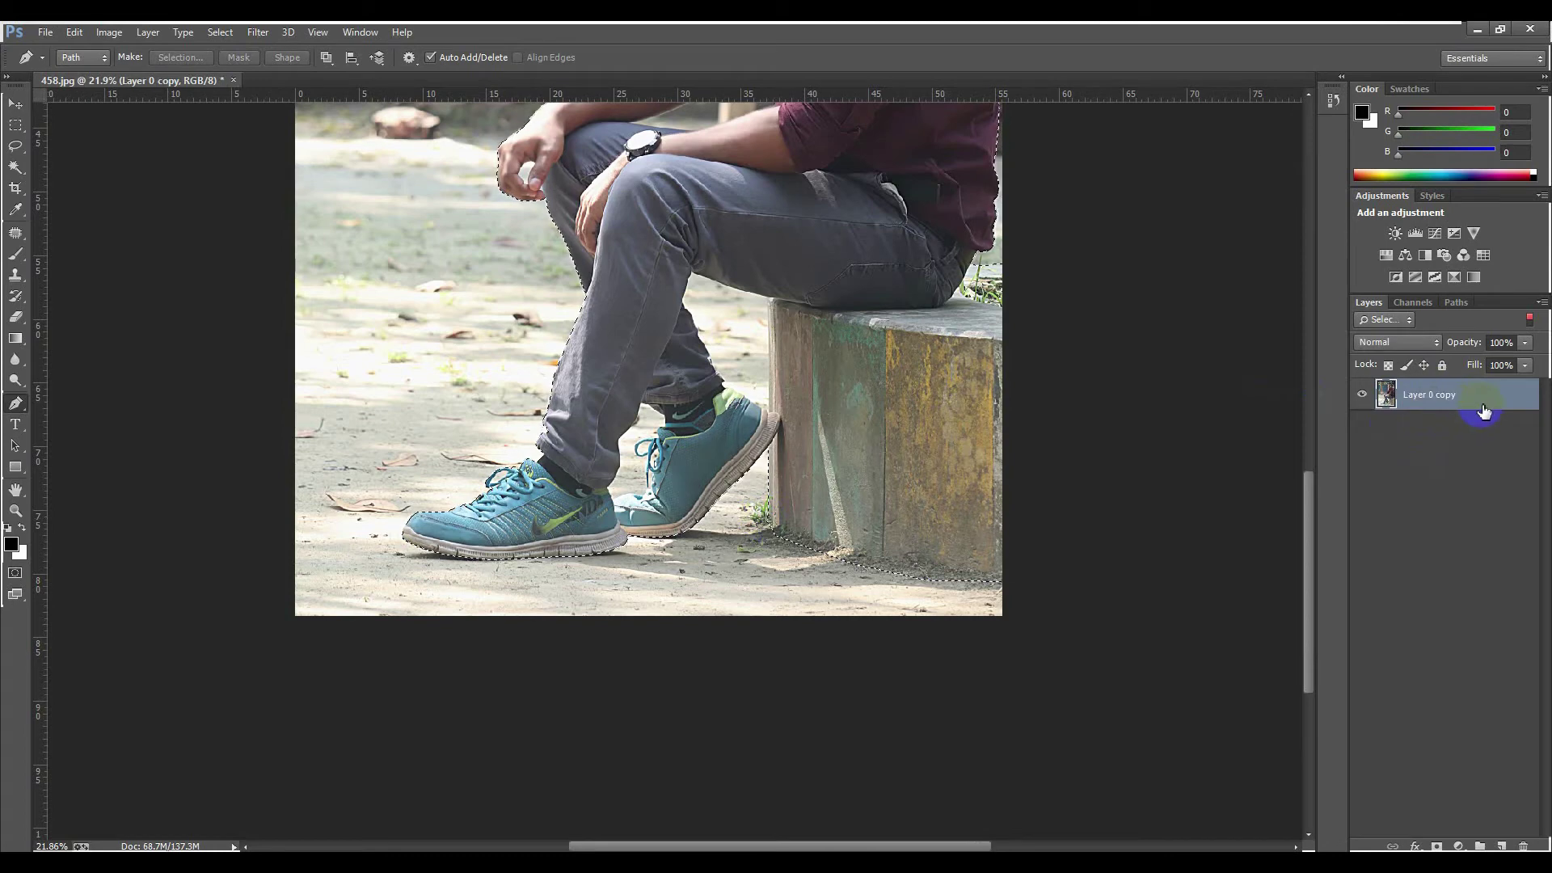
click(1436, 845)
click(1413, 568)
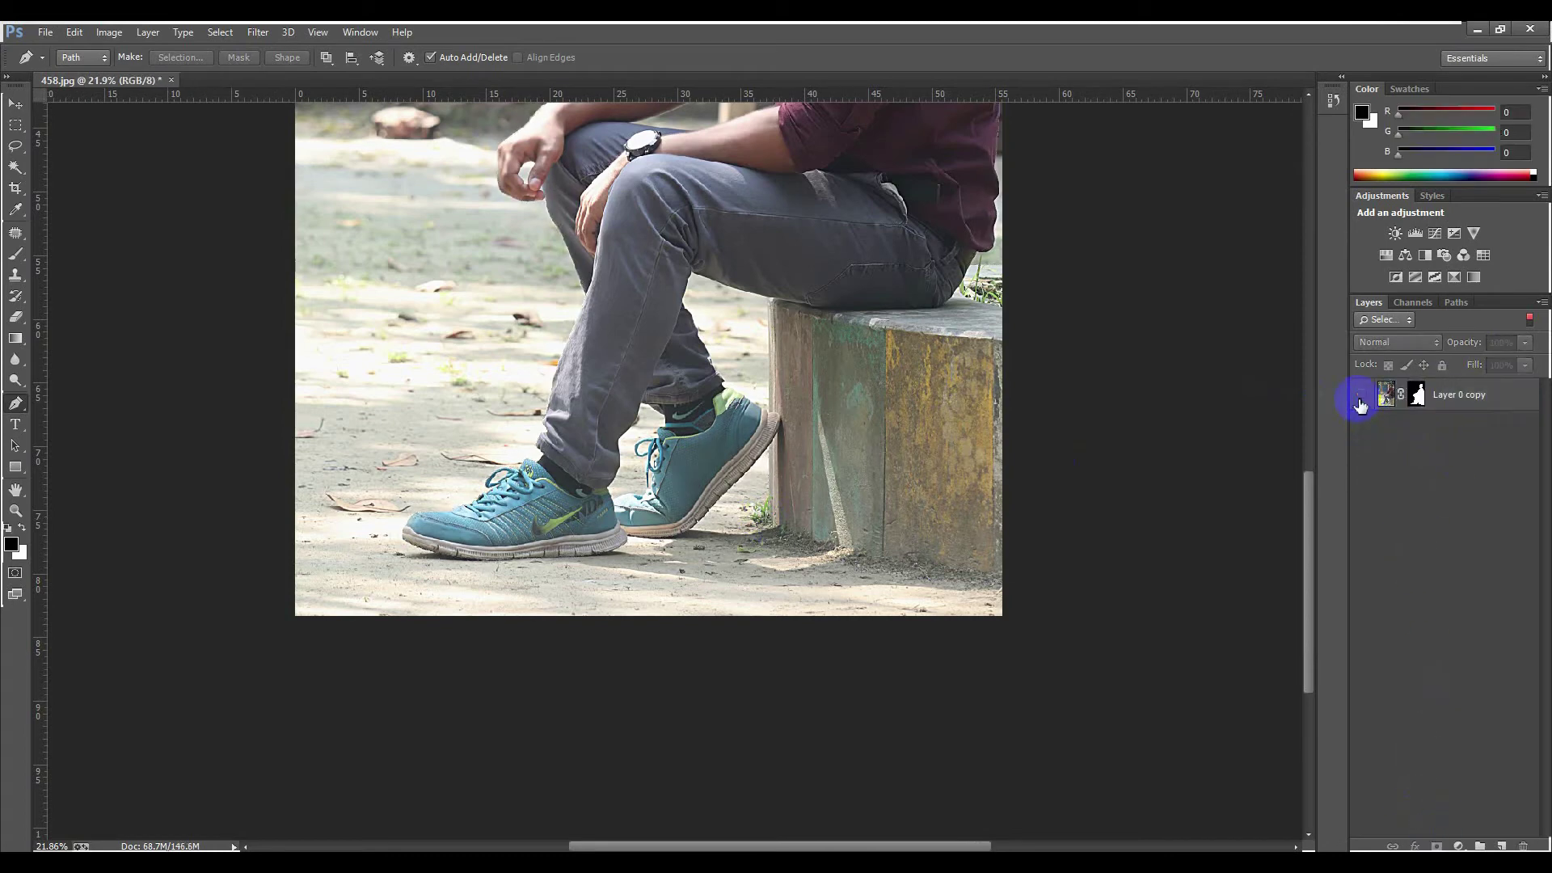
click(1447, 406)
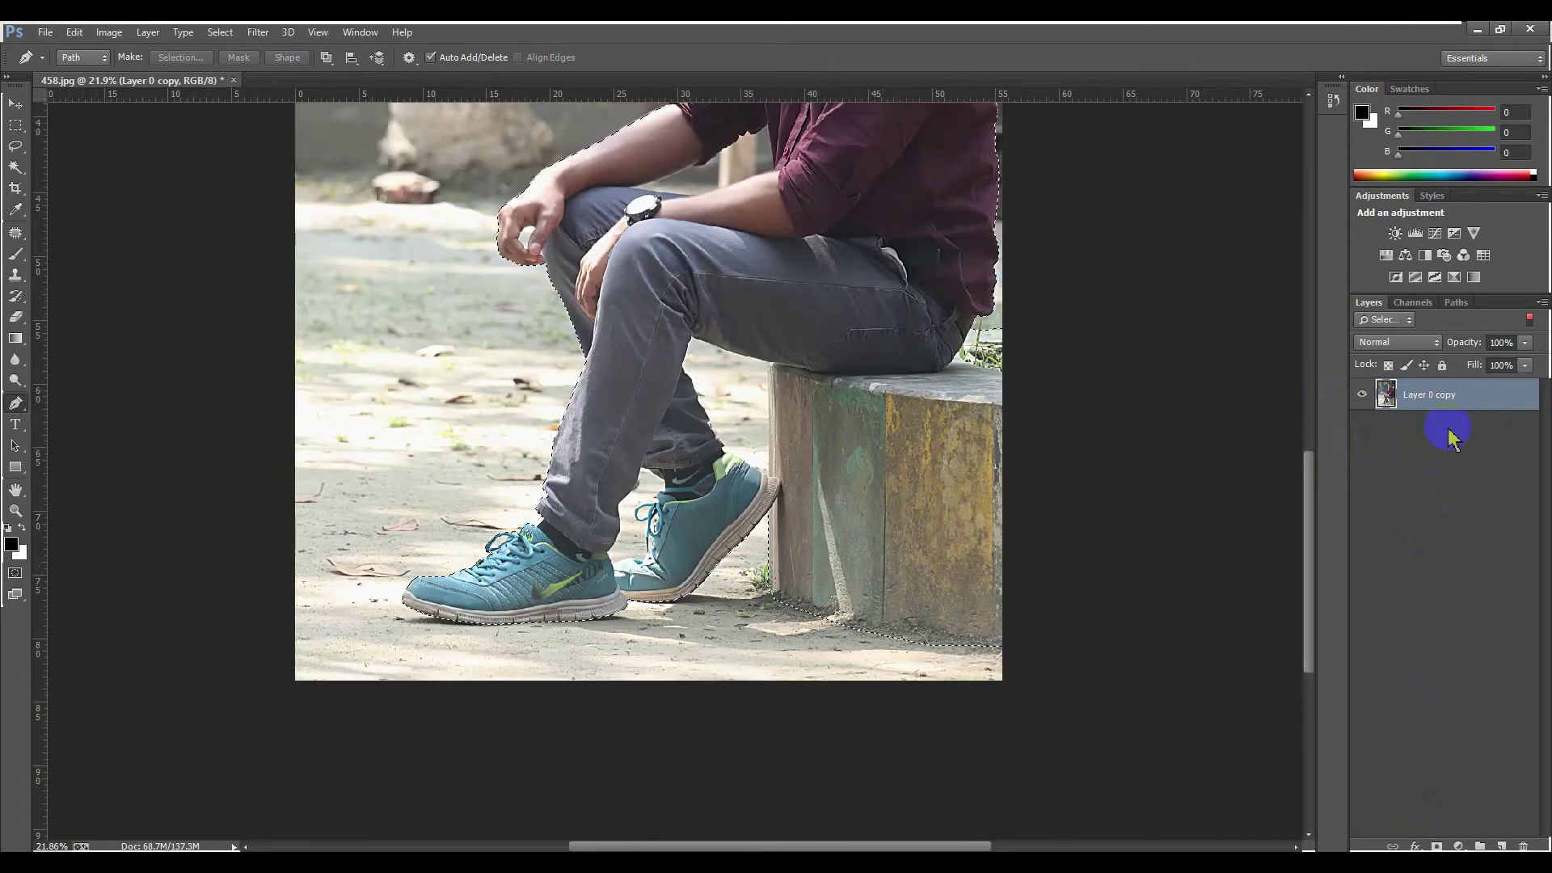
click(1450, 439)
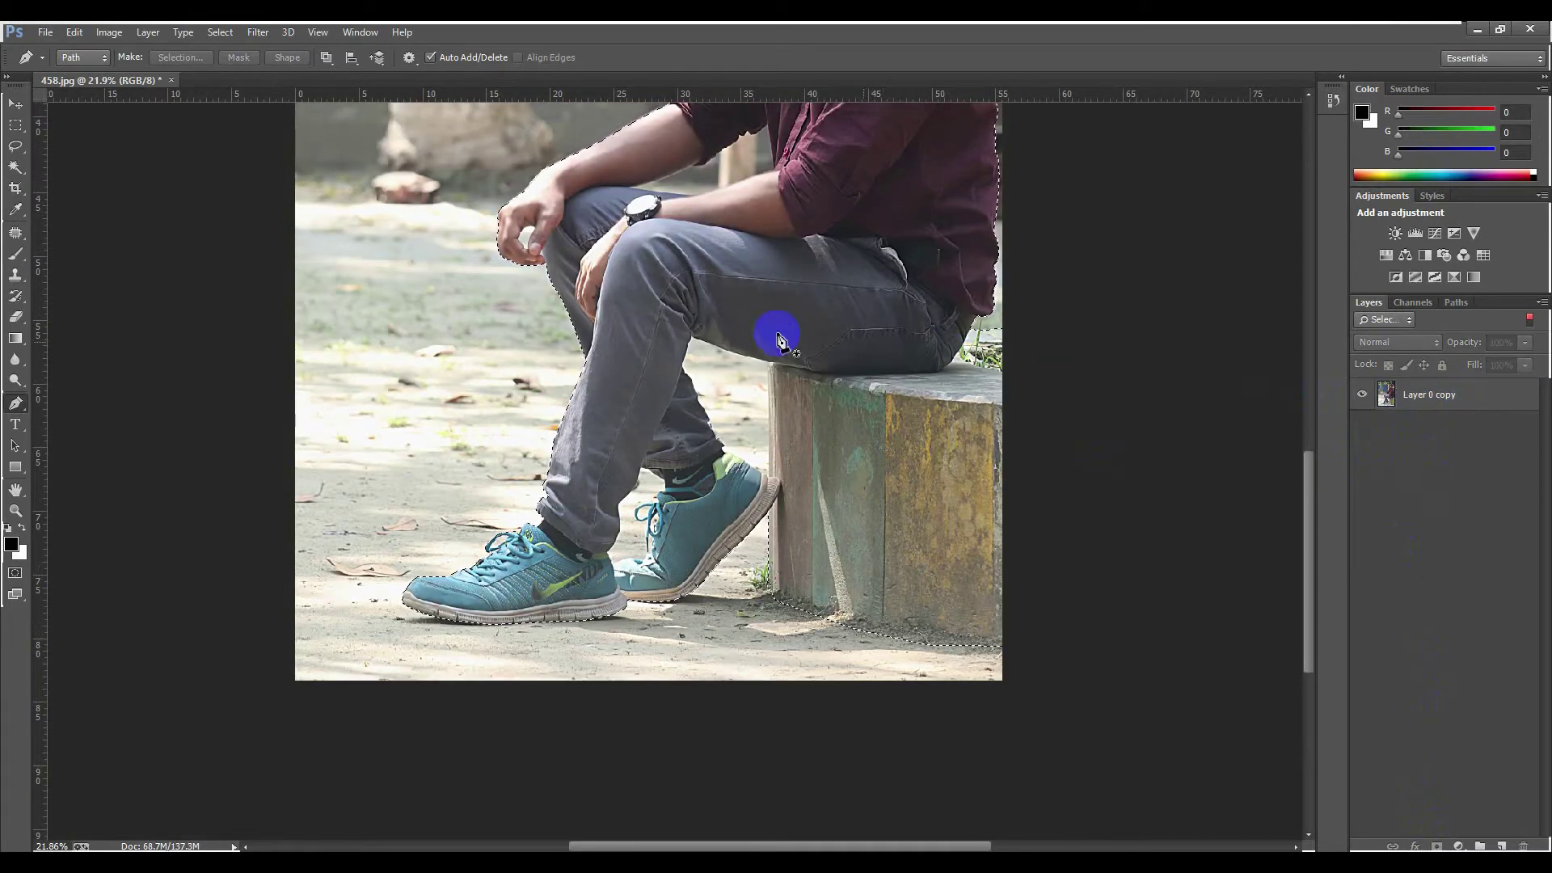
Step: Switch to the Move tool and select the Layer 0 copy layer with the selection still active
click(16, 103)
click(1447, 394)
scroll(863, 437, up, 3)
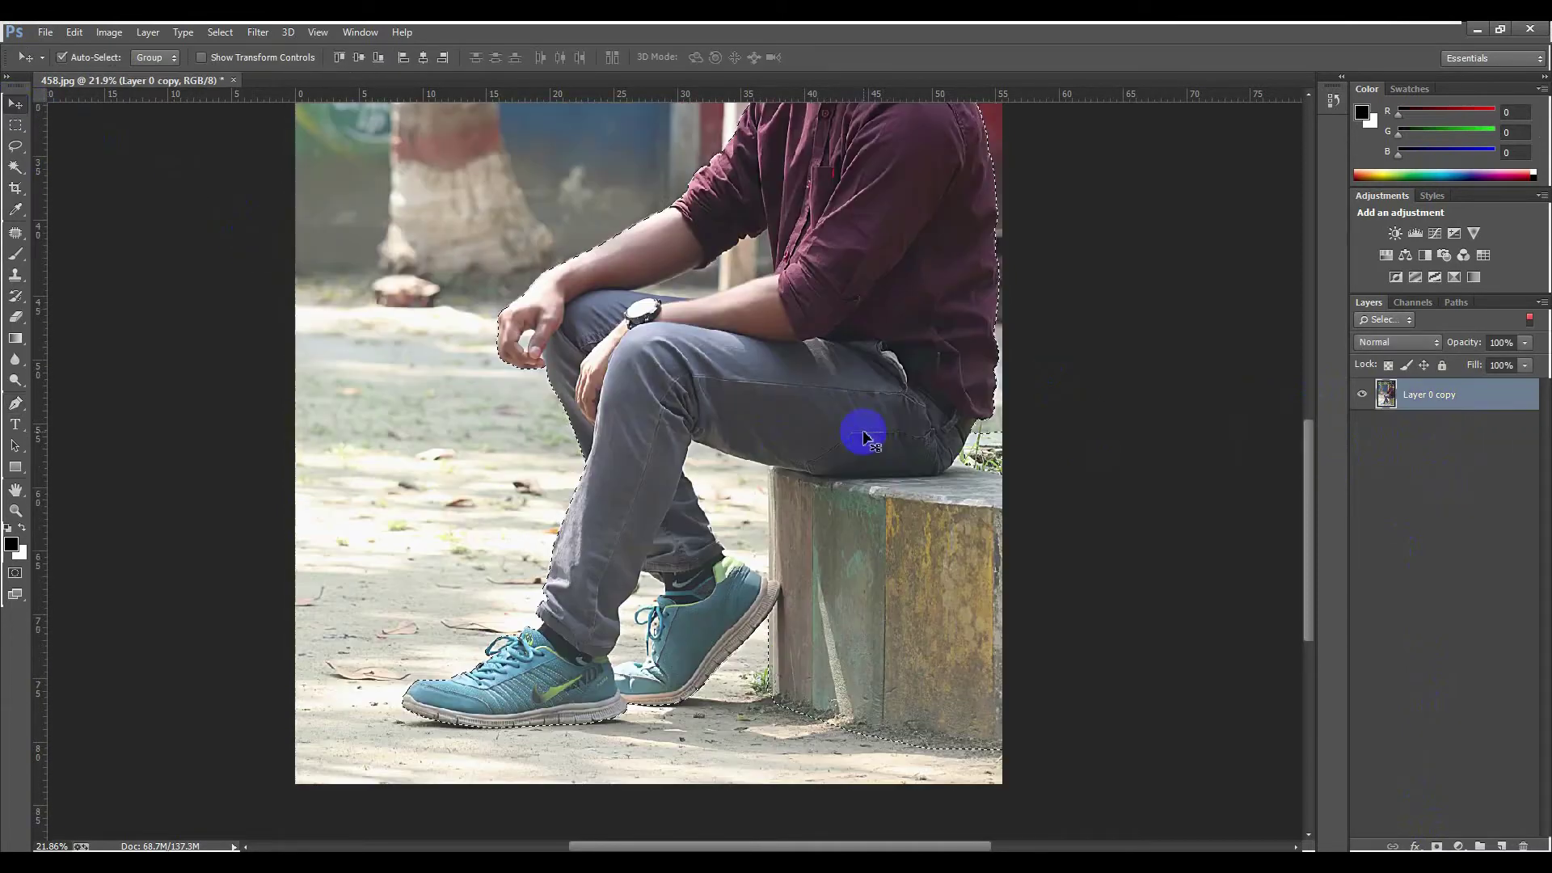
scroll(863, 436, up, 5)
scroll(873, 425, down, 5)
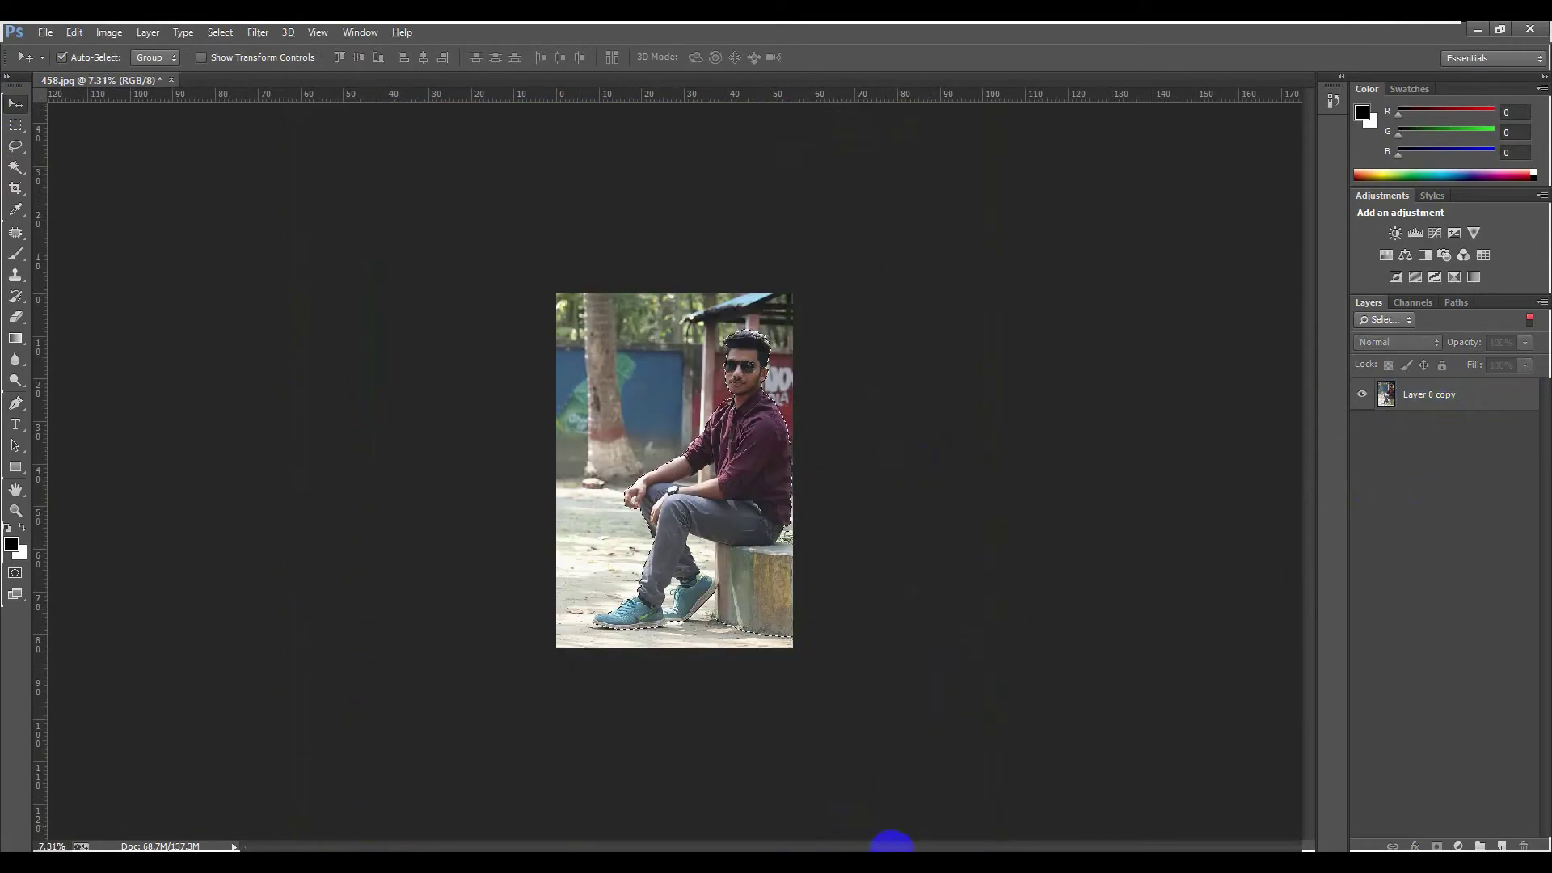
scroll(893, 838, up, 2)
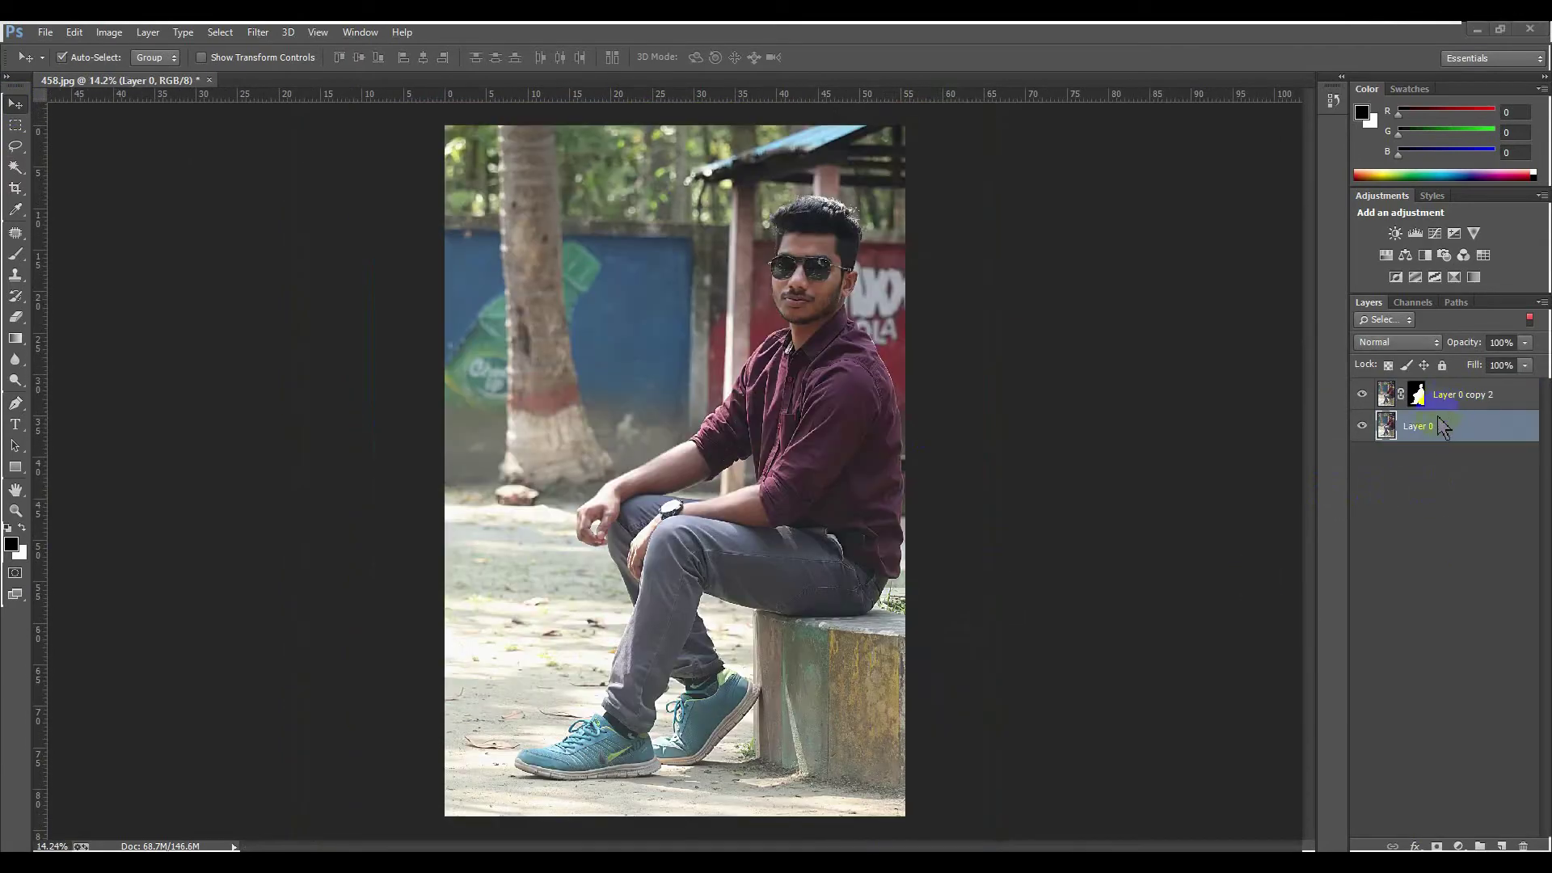
Step: Hide the original Layer 0 and make the masked Layer 0 copy 2 the active layer
click(1441, 427)
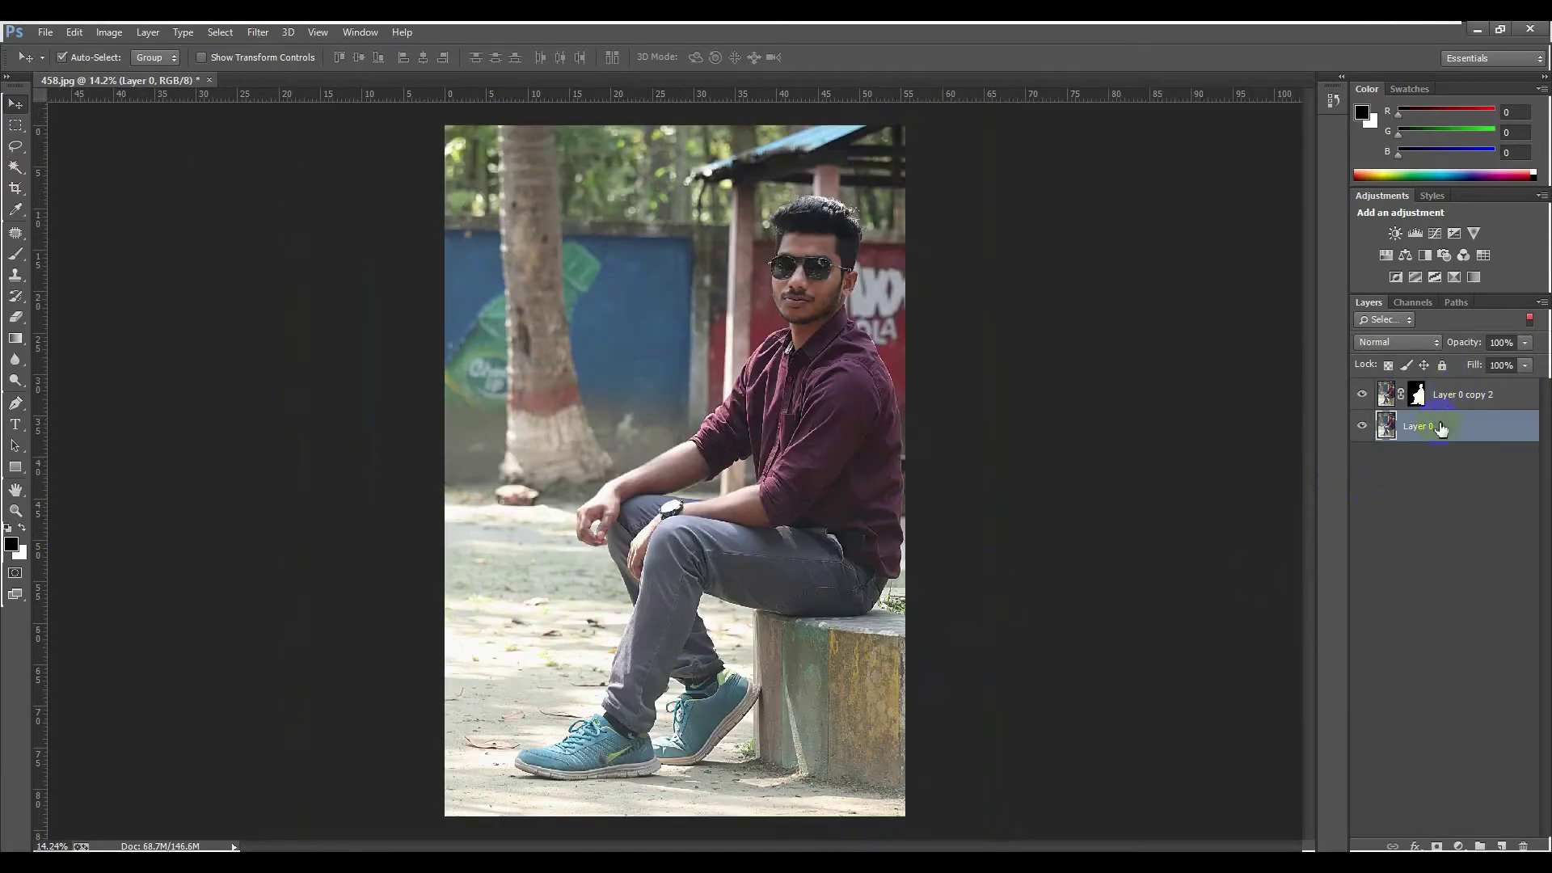
click(1361, 397)
click(1363, 429)
click(1444, 404)
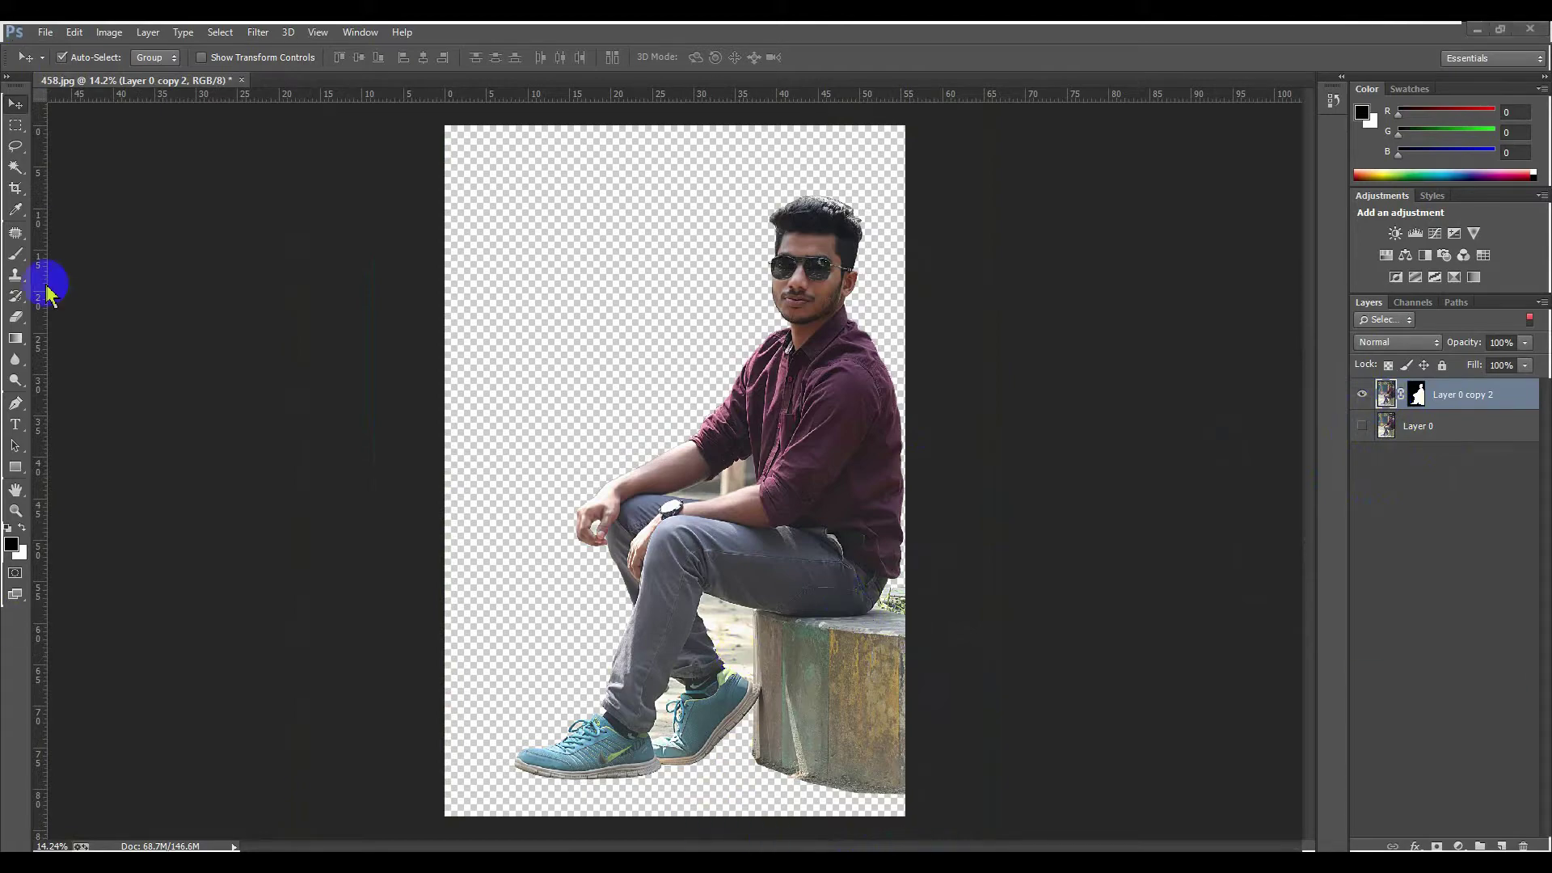
Step: Start a new Pen tool path in the gap between the arms, tracing the forearm's underside from the thigh to the rolled sleeve
click(15, 402)
scroll(598, 521, up, 2)
scroll(769, 447, up, 5)
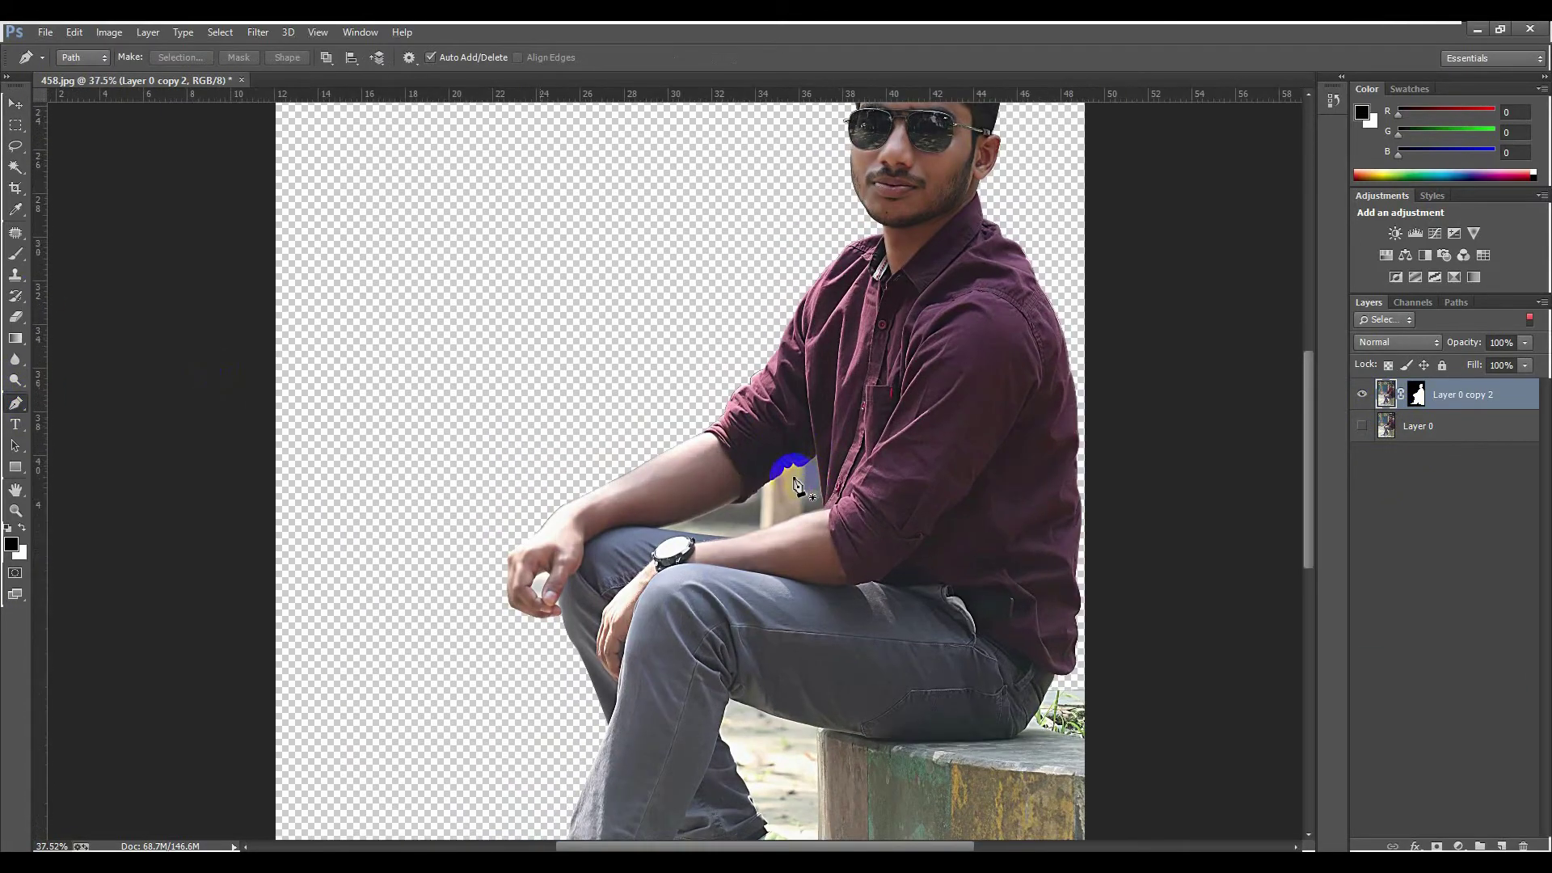
scroll(452, 464, up, 3)
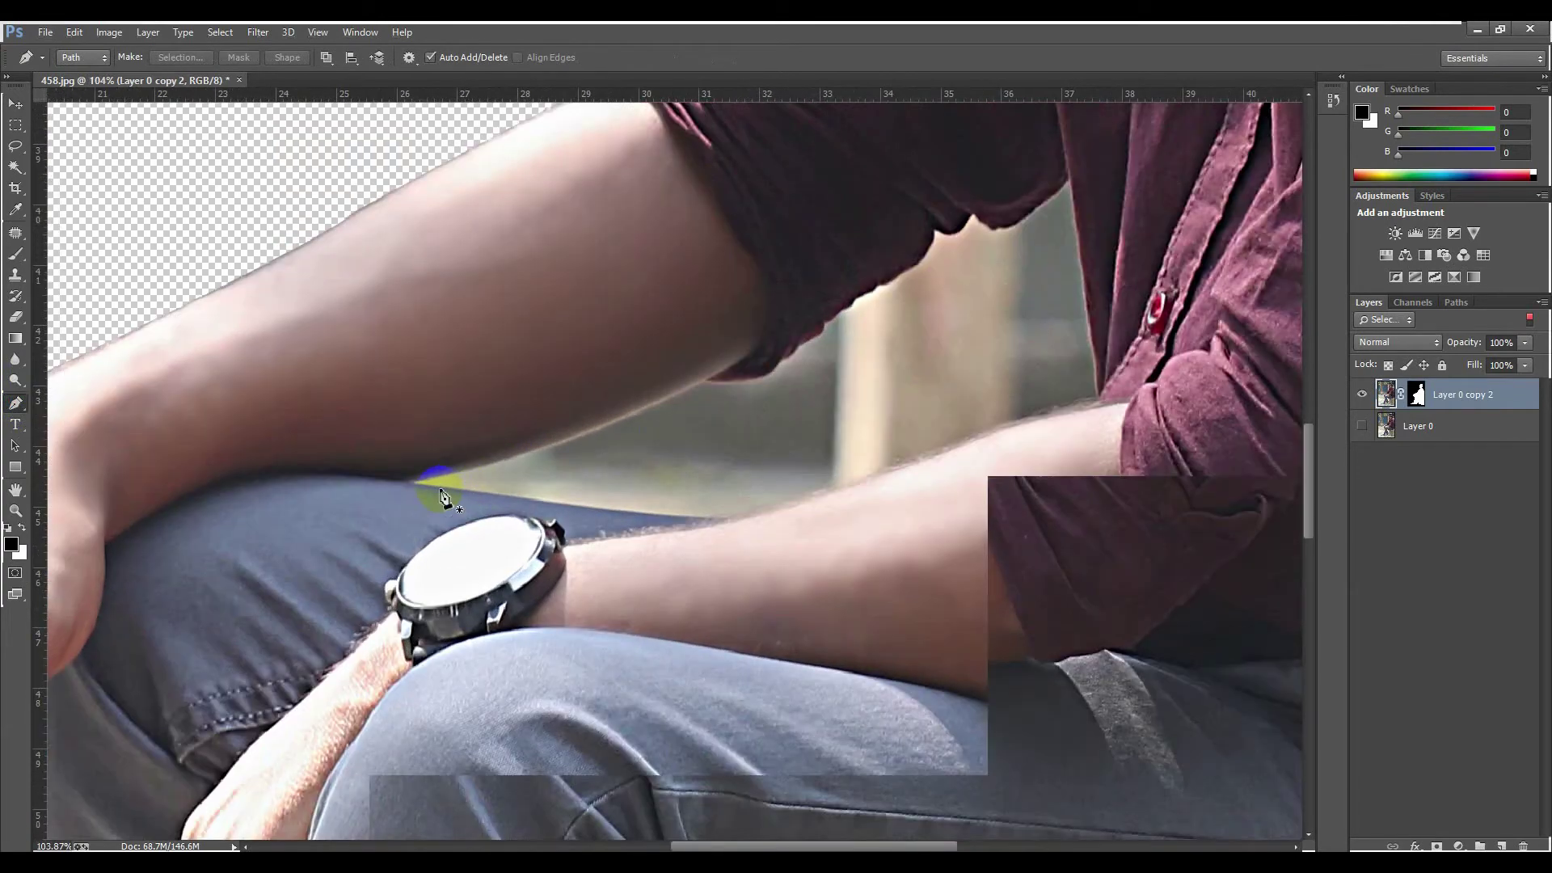
click(413, 481)
click(717, 382)
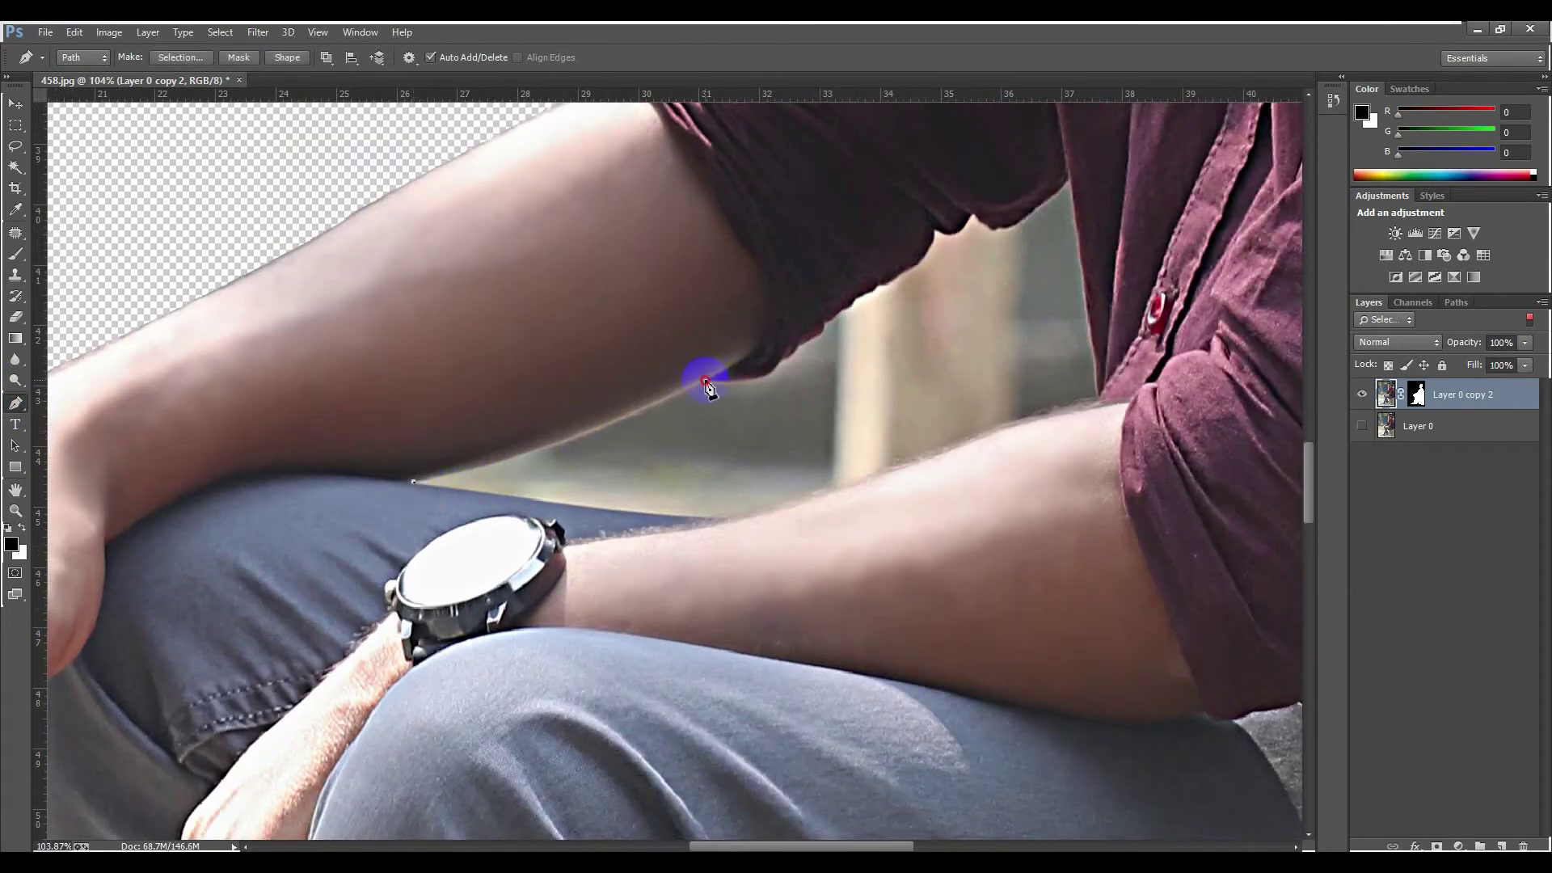
drag(706, 382, 874, 301)
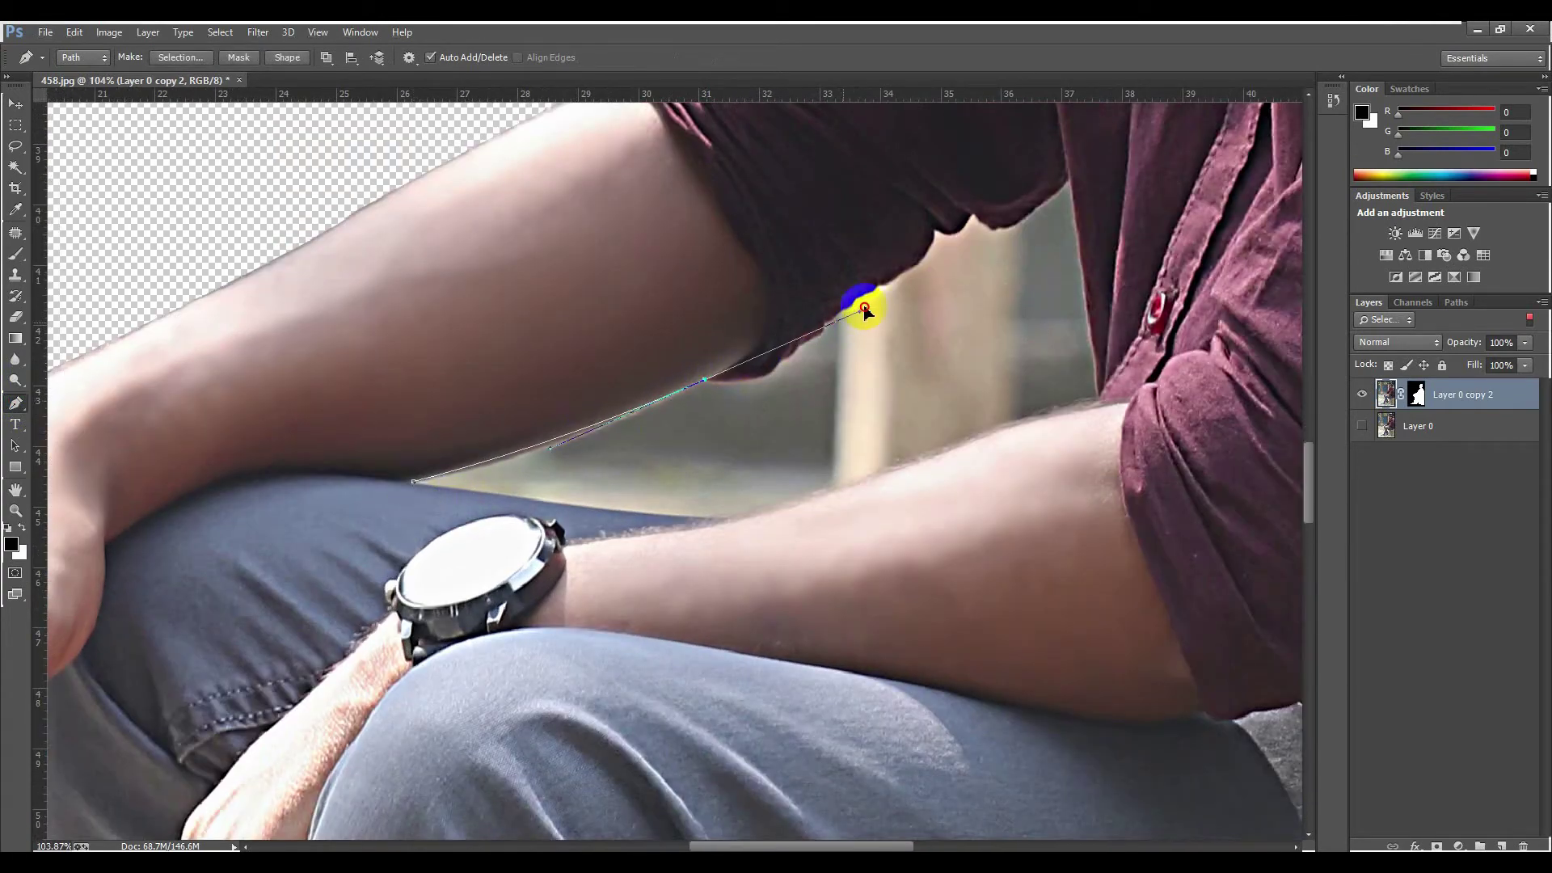
alt+click(706, 380)
Step: Trace the path around the bottom of the rolled sleeve cuff and up its first small folds, using corner points
drag(782, 359, 806, 325)
alt+click(782, 360)
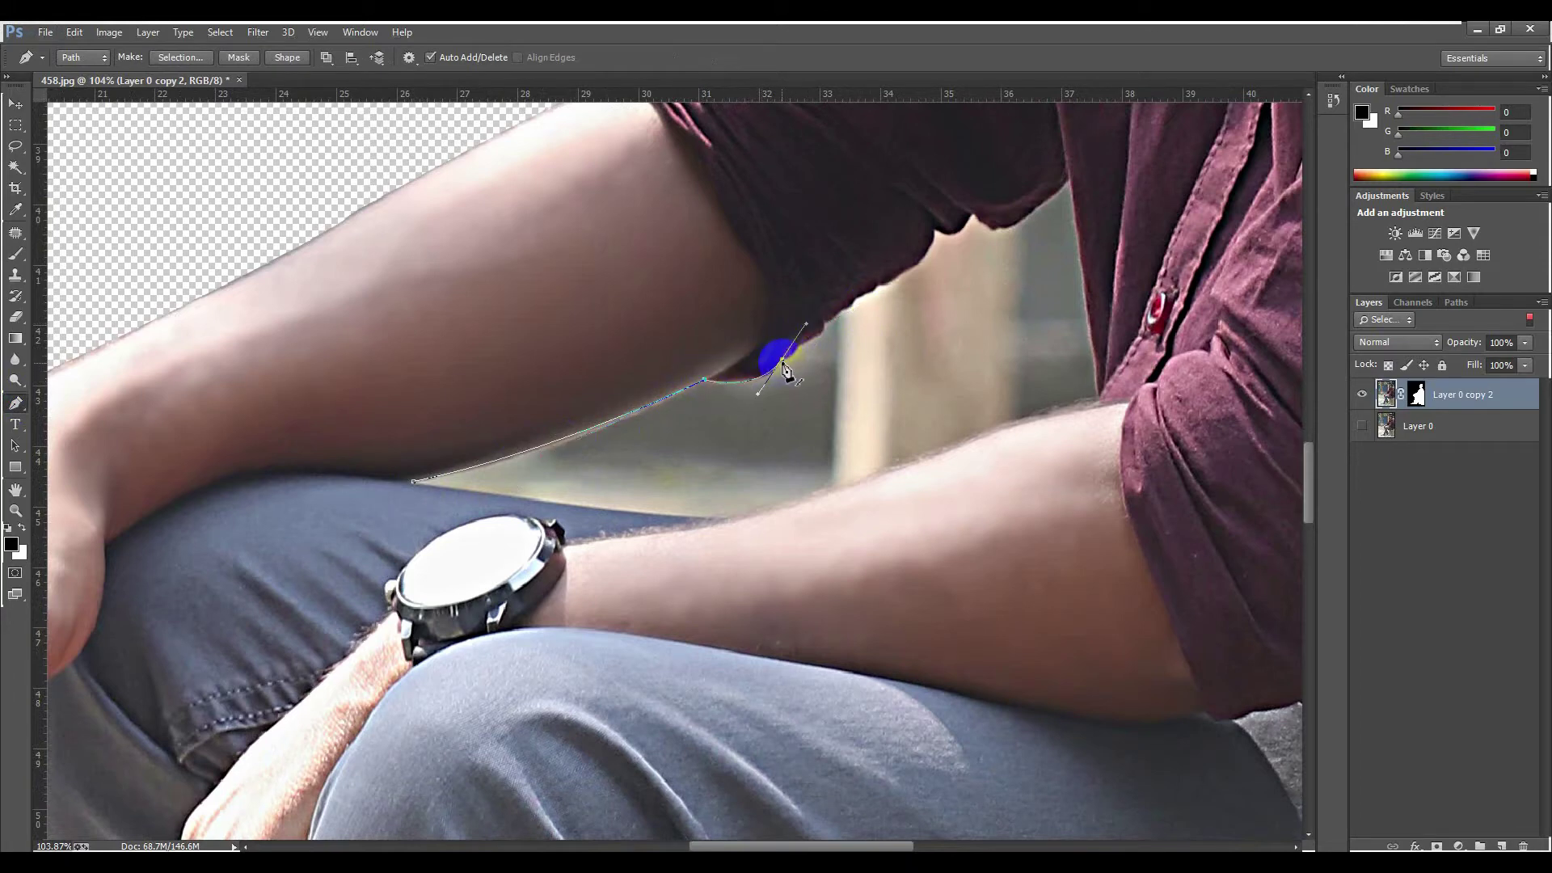
scroll(836, 347, up, 2)
click(800, 393)
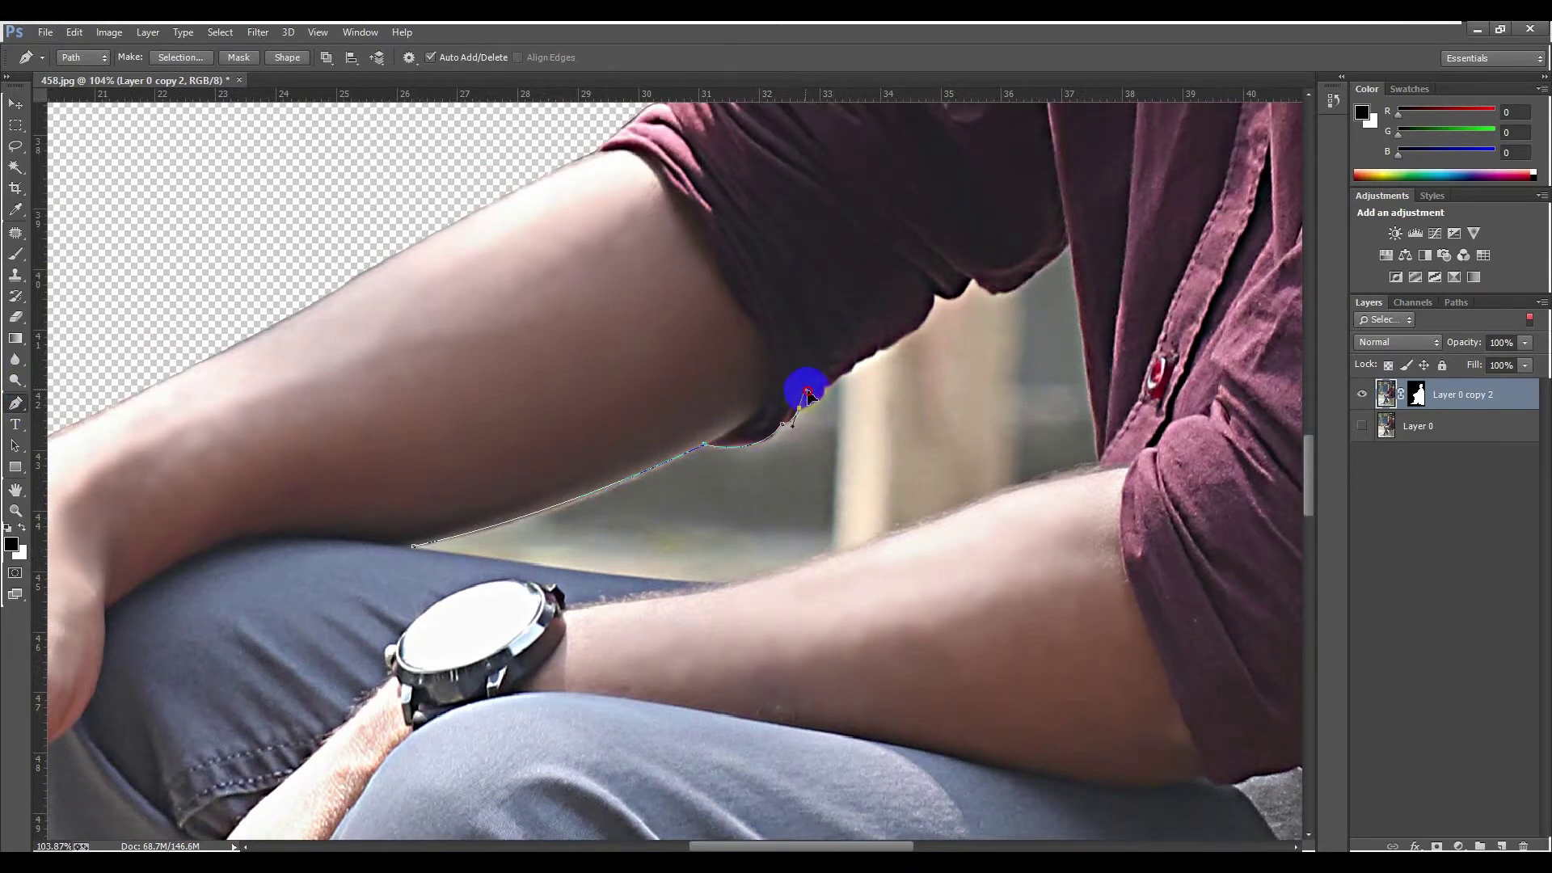
mouse_move(807, 393)
mouse_down()
mouse_move(794, 401)
mouse_move(825, 377)
mouse_up()
alt+click(824, 386)
Step: Continue the path along the underside of the upper-arm sleeve to the small notch between its folds
click(883, 347)
alt+click(920, 323)
drag(935, 298, 991, 250)
alt+click(935, 297)
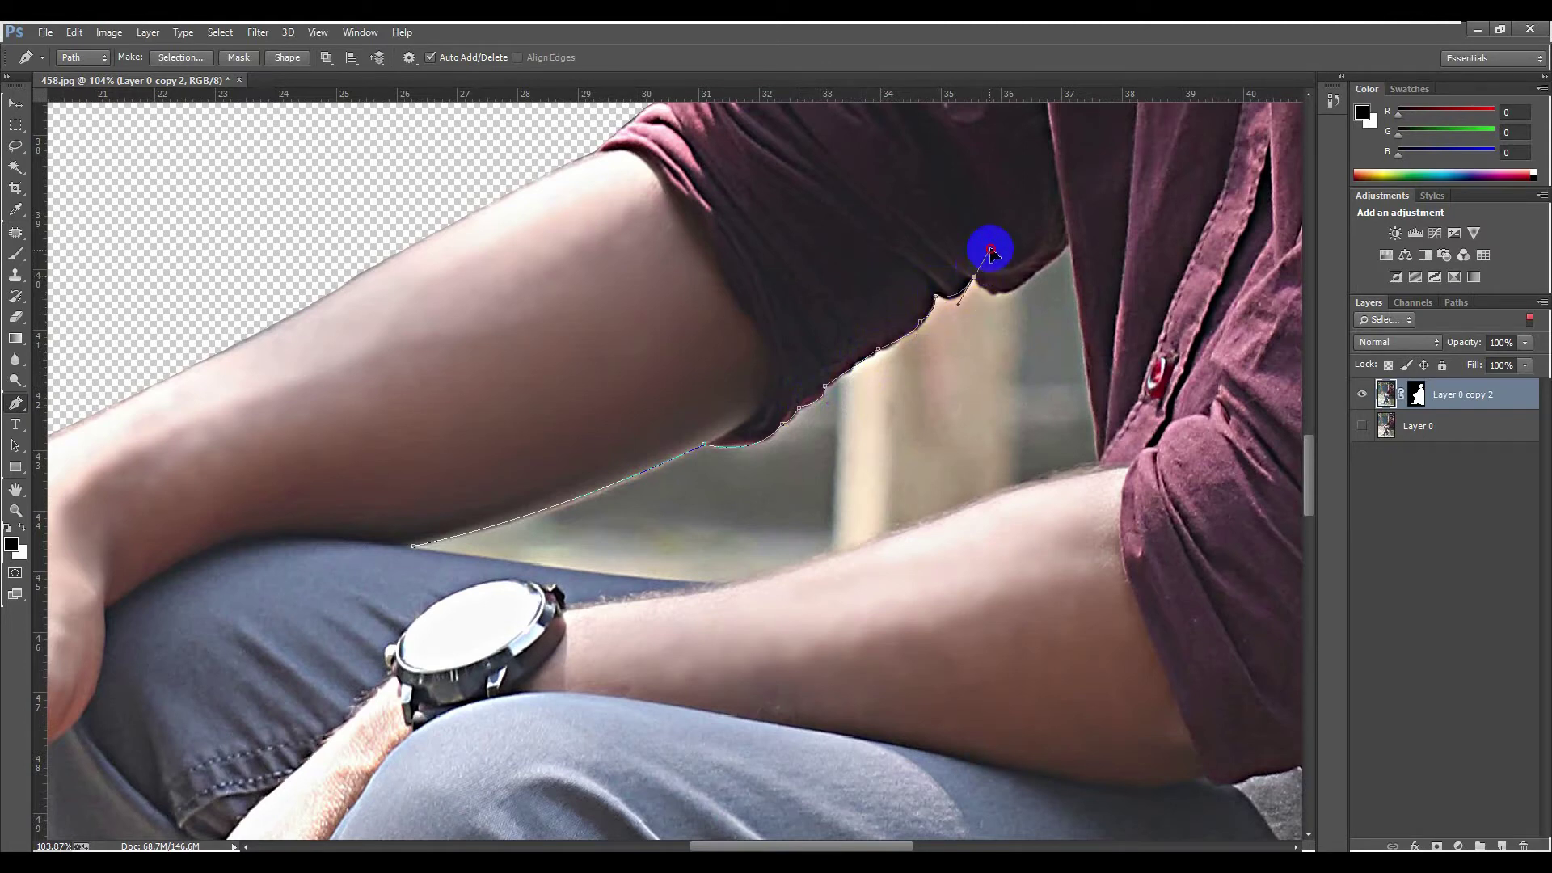
Step: Trace the path around the last sleeve fold to the torso and down the shirt front to the other forearm
alt+click(975, 278)
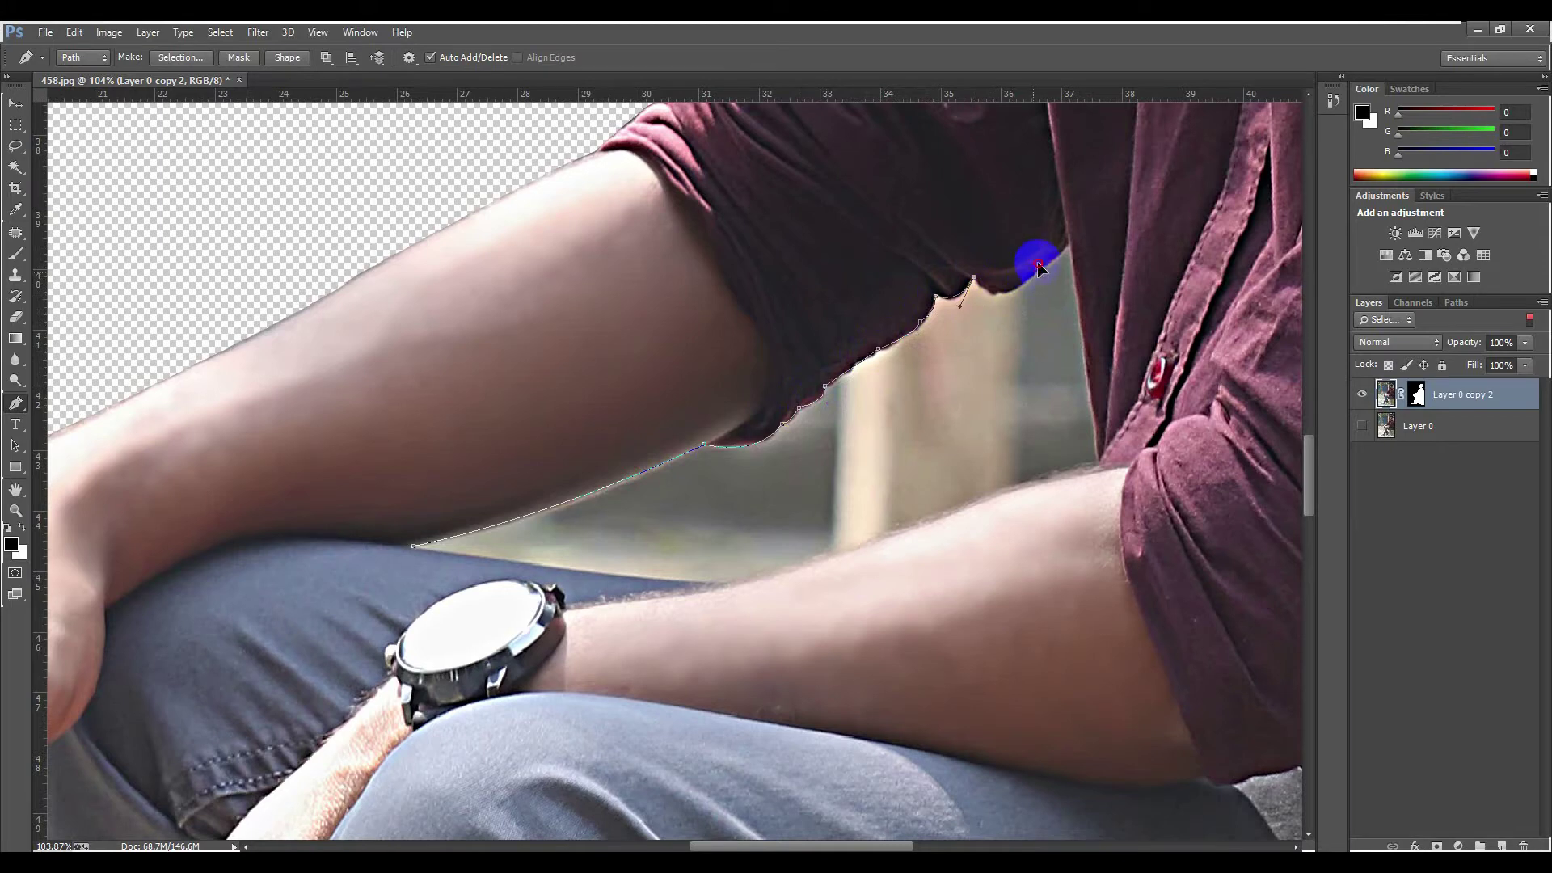
drag(1032, 272, 1069, 251)
click(1097, 473)
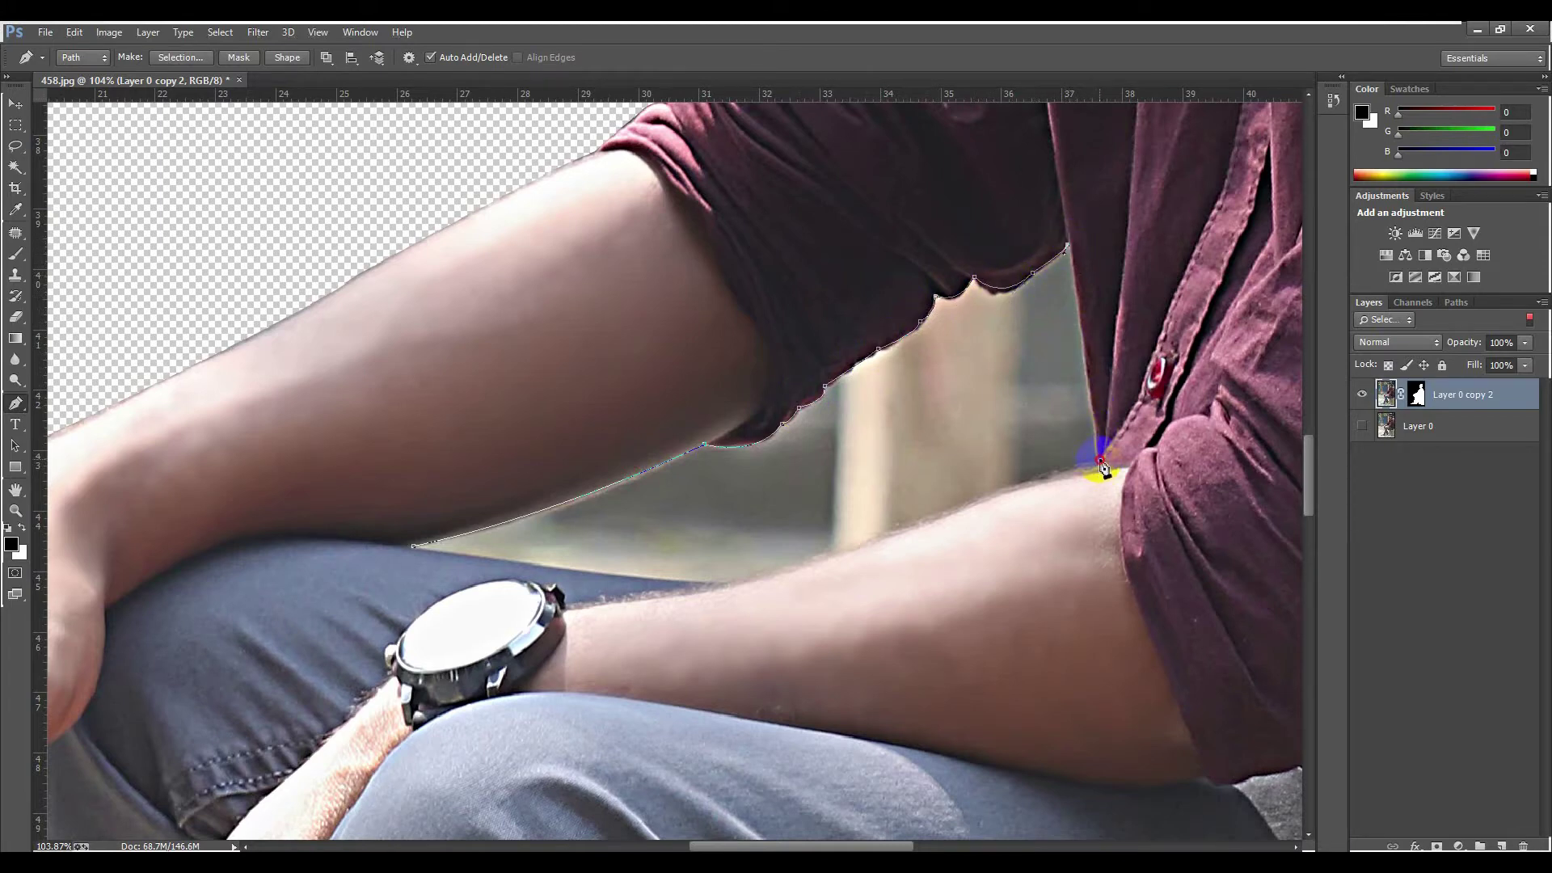
Step: Continue the gap path from the shirt front along the top of the watch-arm forearm to the edge of the thigh
scroll(1101, 469, down, 2)
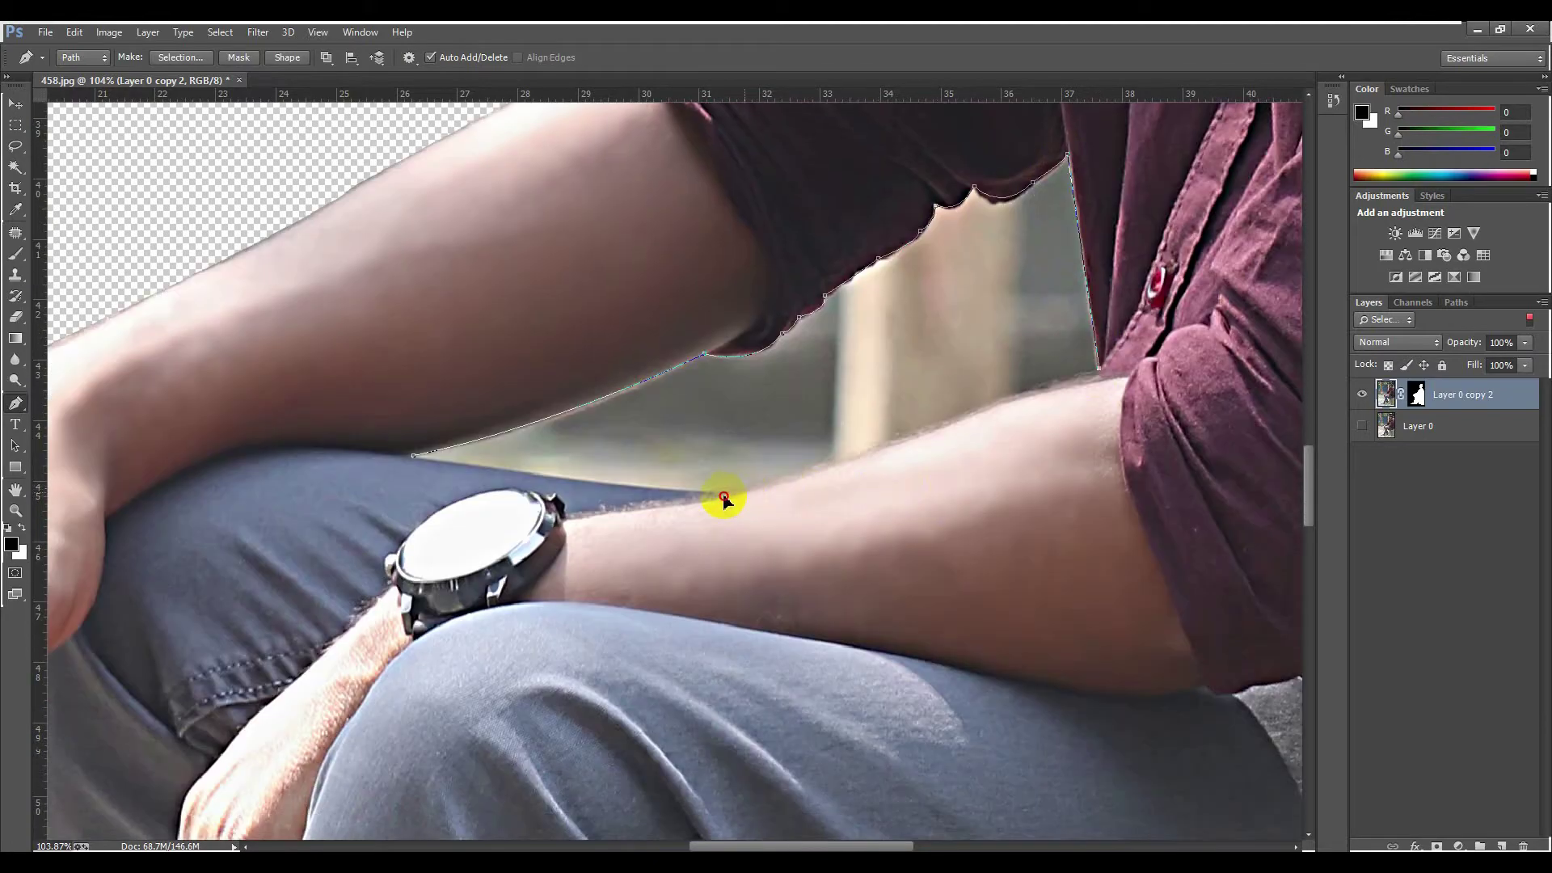
mouse_move(744, 491)
mouse_down()
mouse_move(663, 514)
mouse_move(724, 495)
mouse_up()
key(ctrl+z)
click(938, 429)
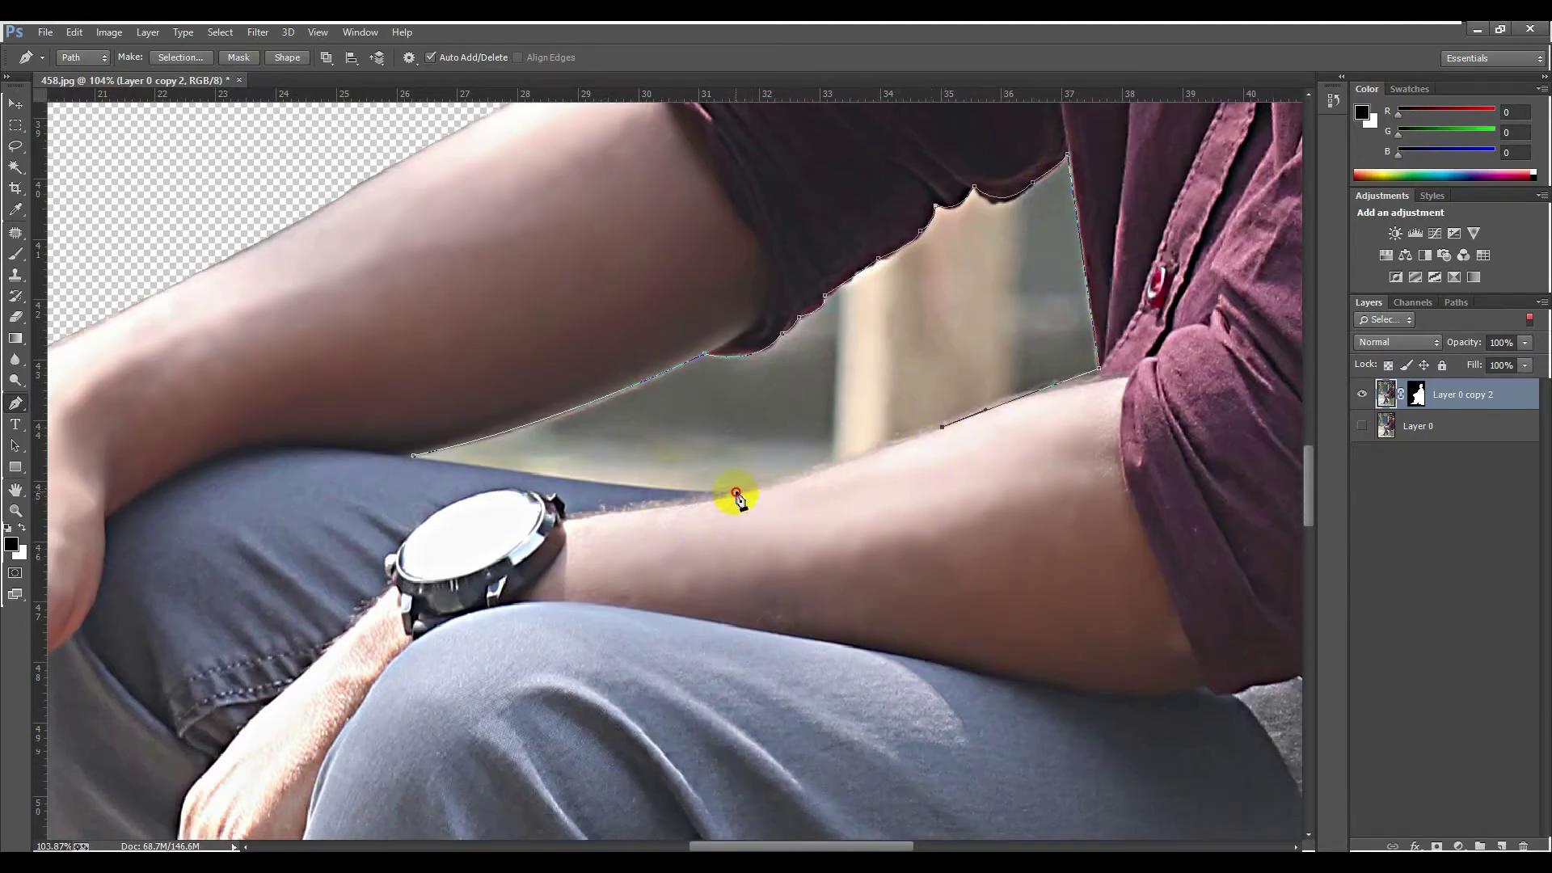
drag(736, 492, 709, 497)
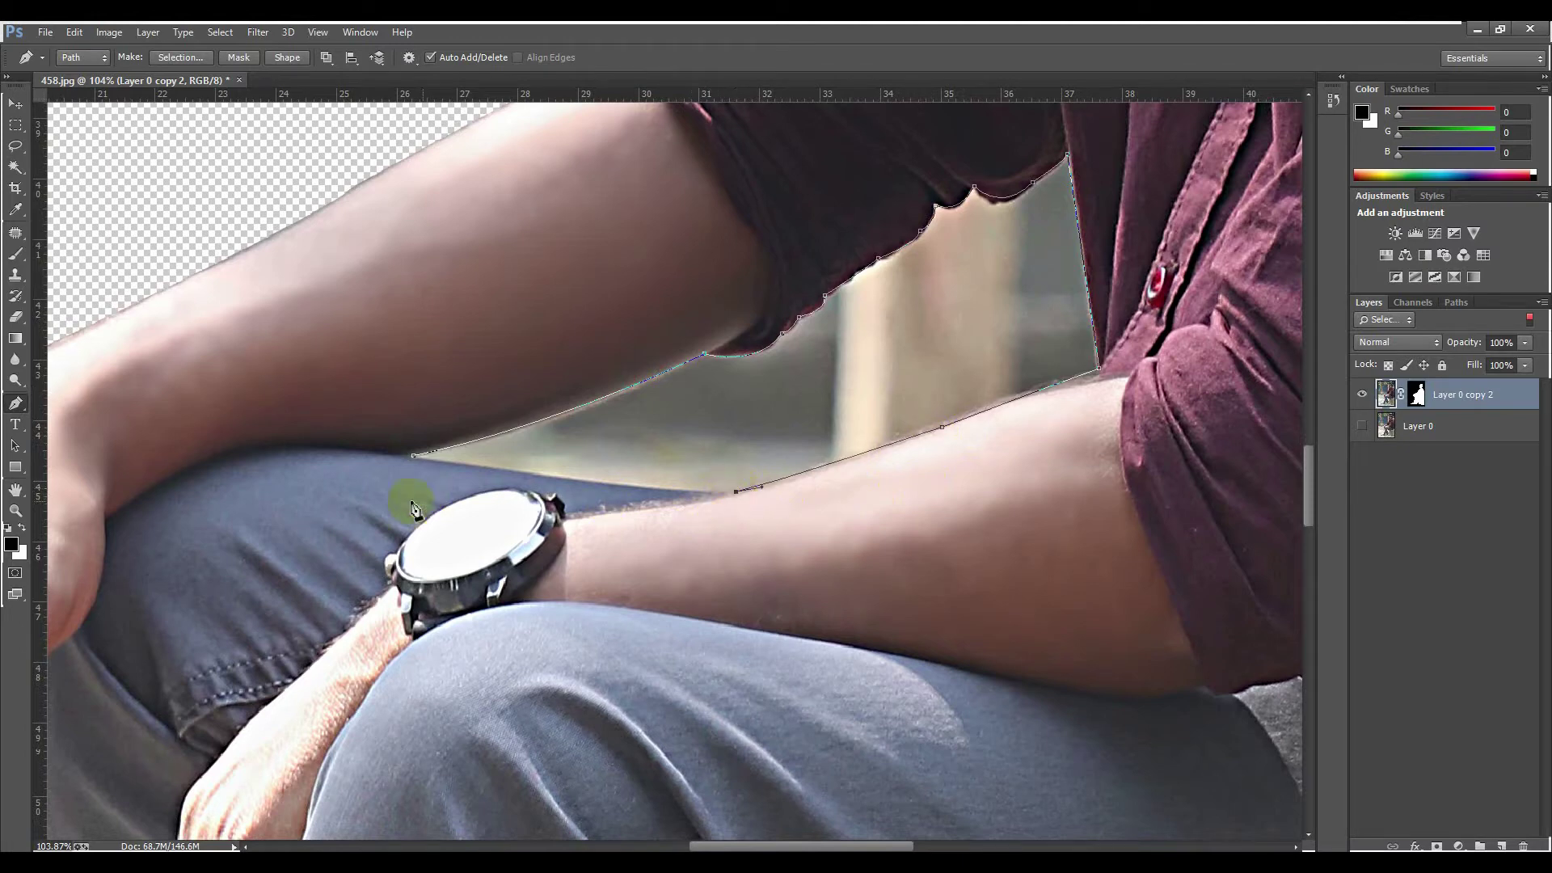
Step: Close the path along the thigh, convert it to a selection and delete the background between the arms
drag(413, 456, 346, 439)
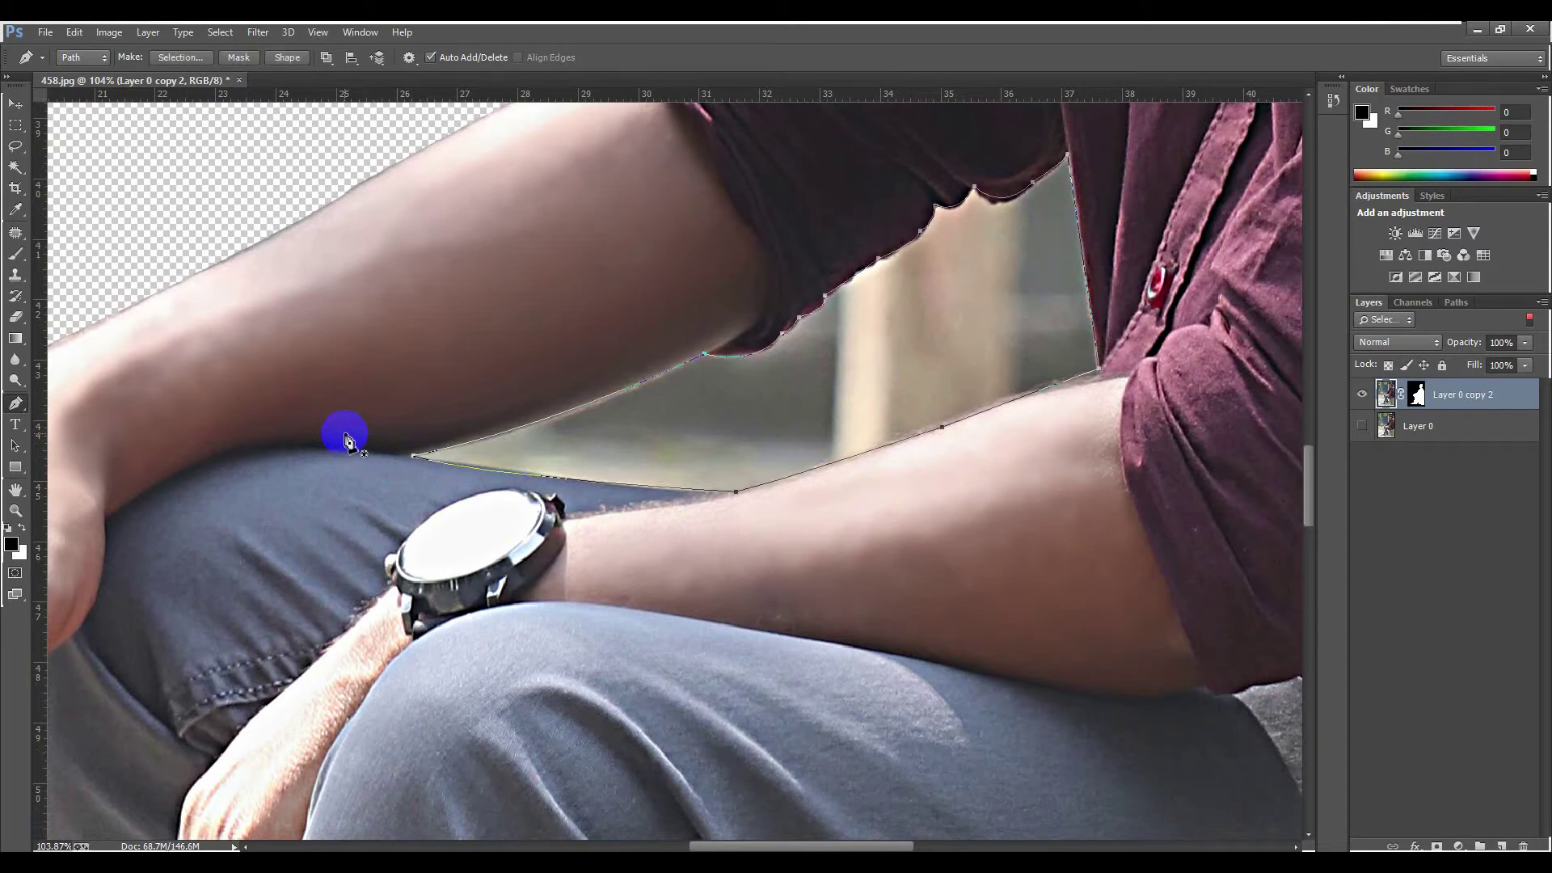
key(ctrl+Return)
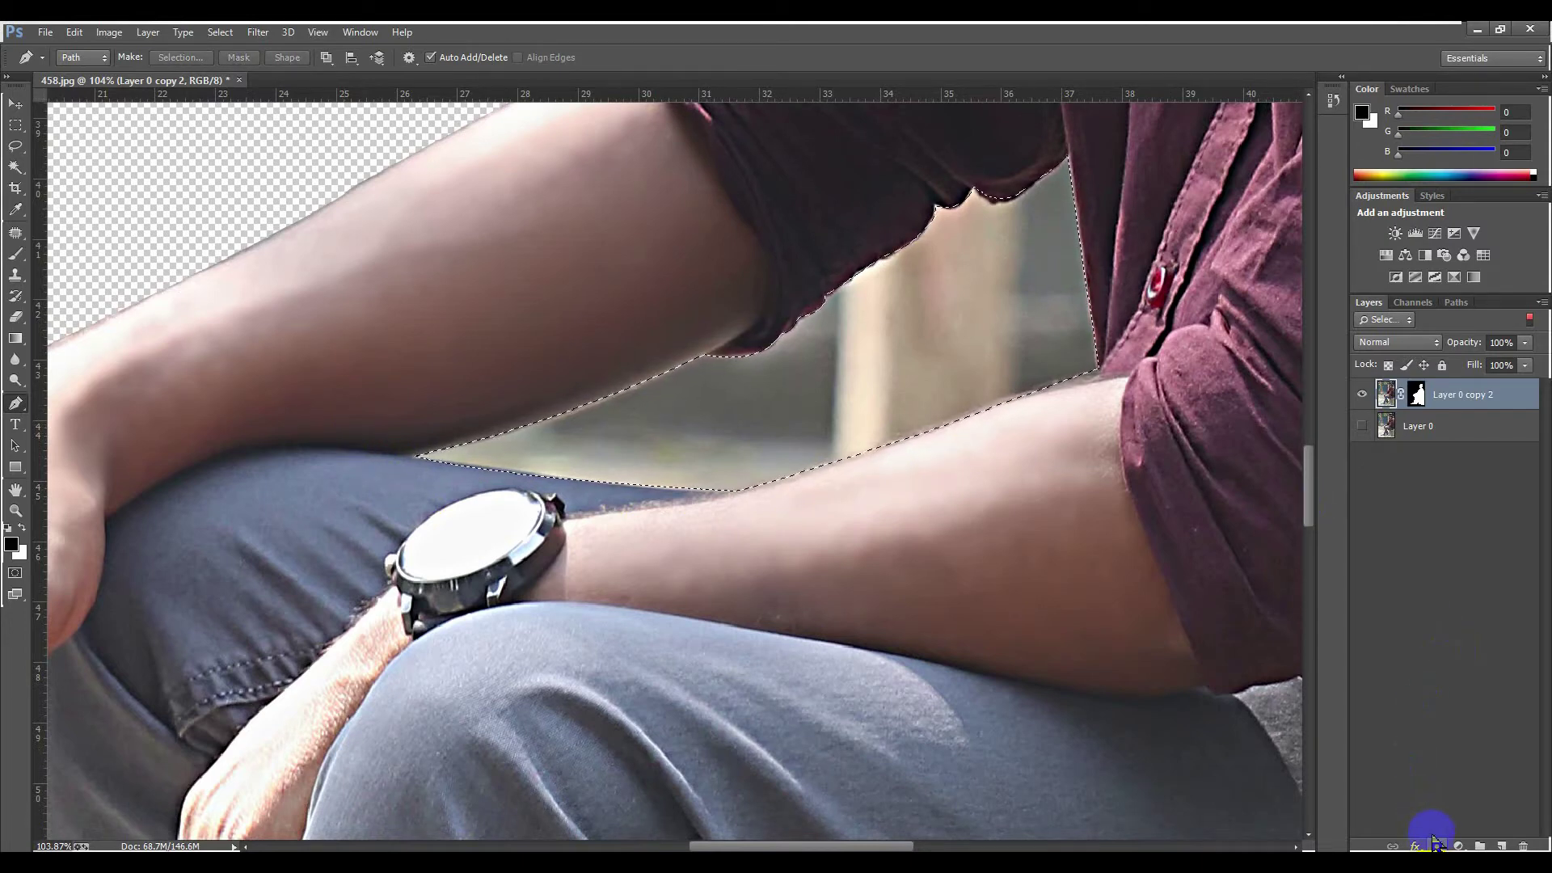
key(Delete)
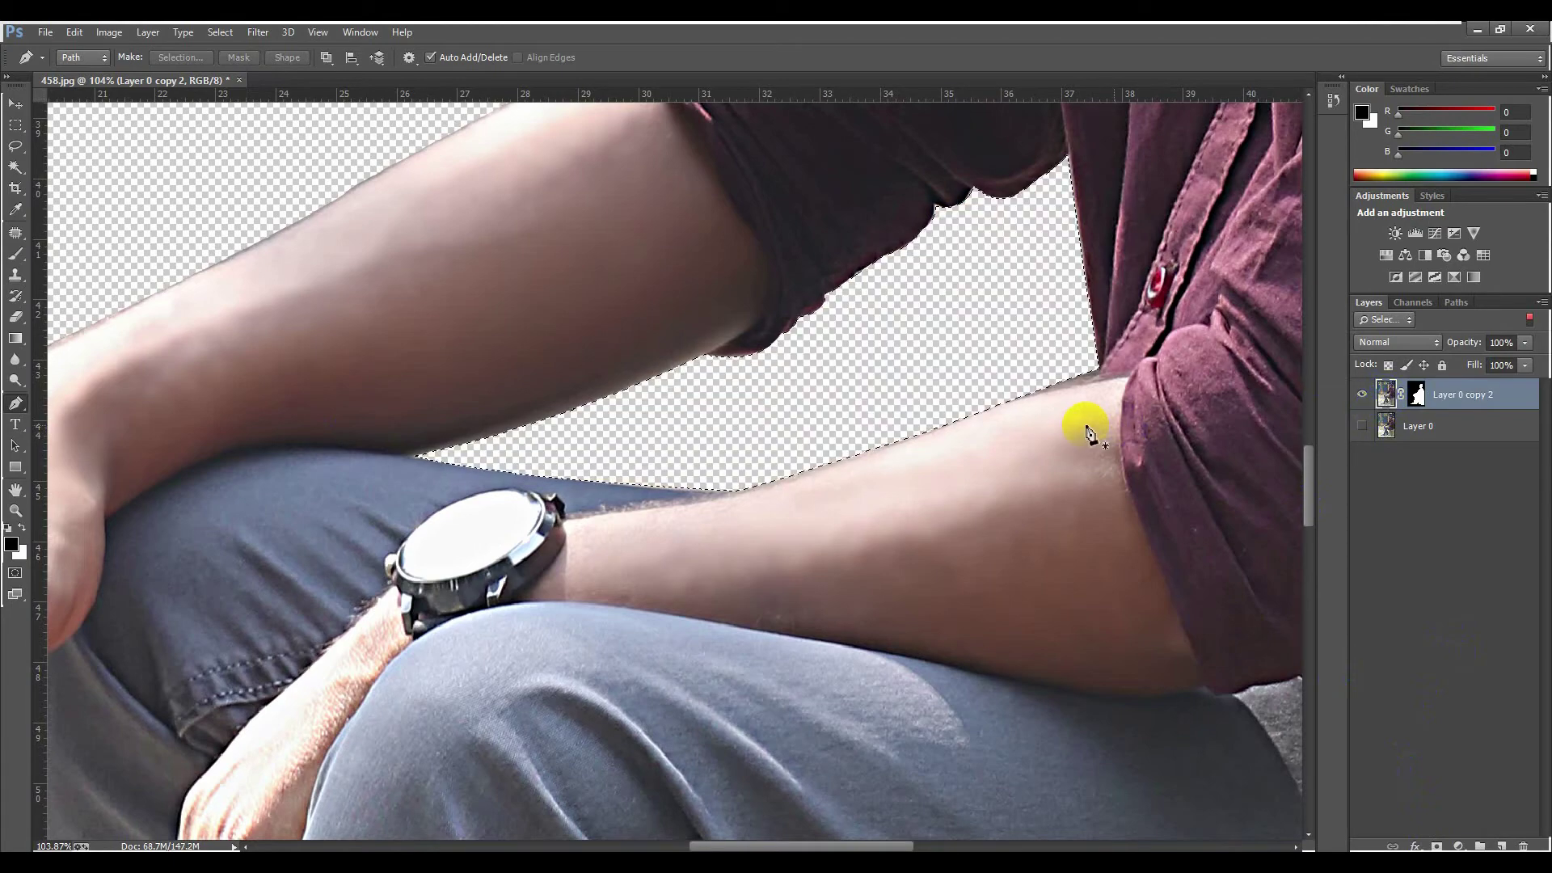
Step: Start a new path in the gap between thumb and fingers, tracing the thumb's inner edge up to the top of the opening
scroll(617, 415, down, 6)
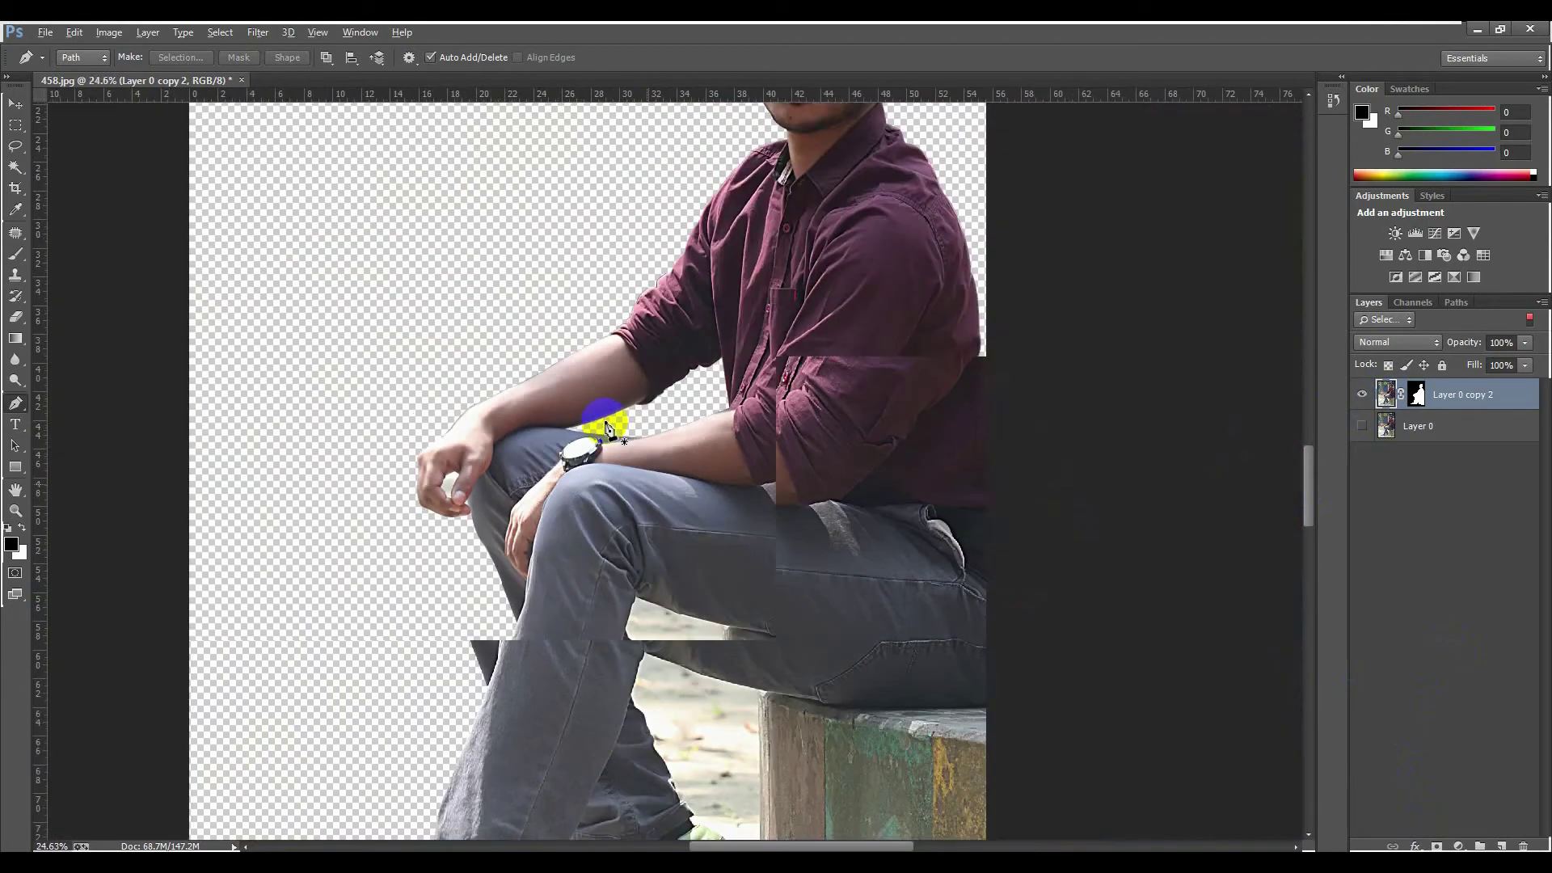
scroll(458, 495, up, 8)
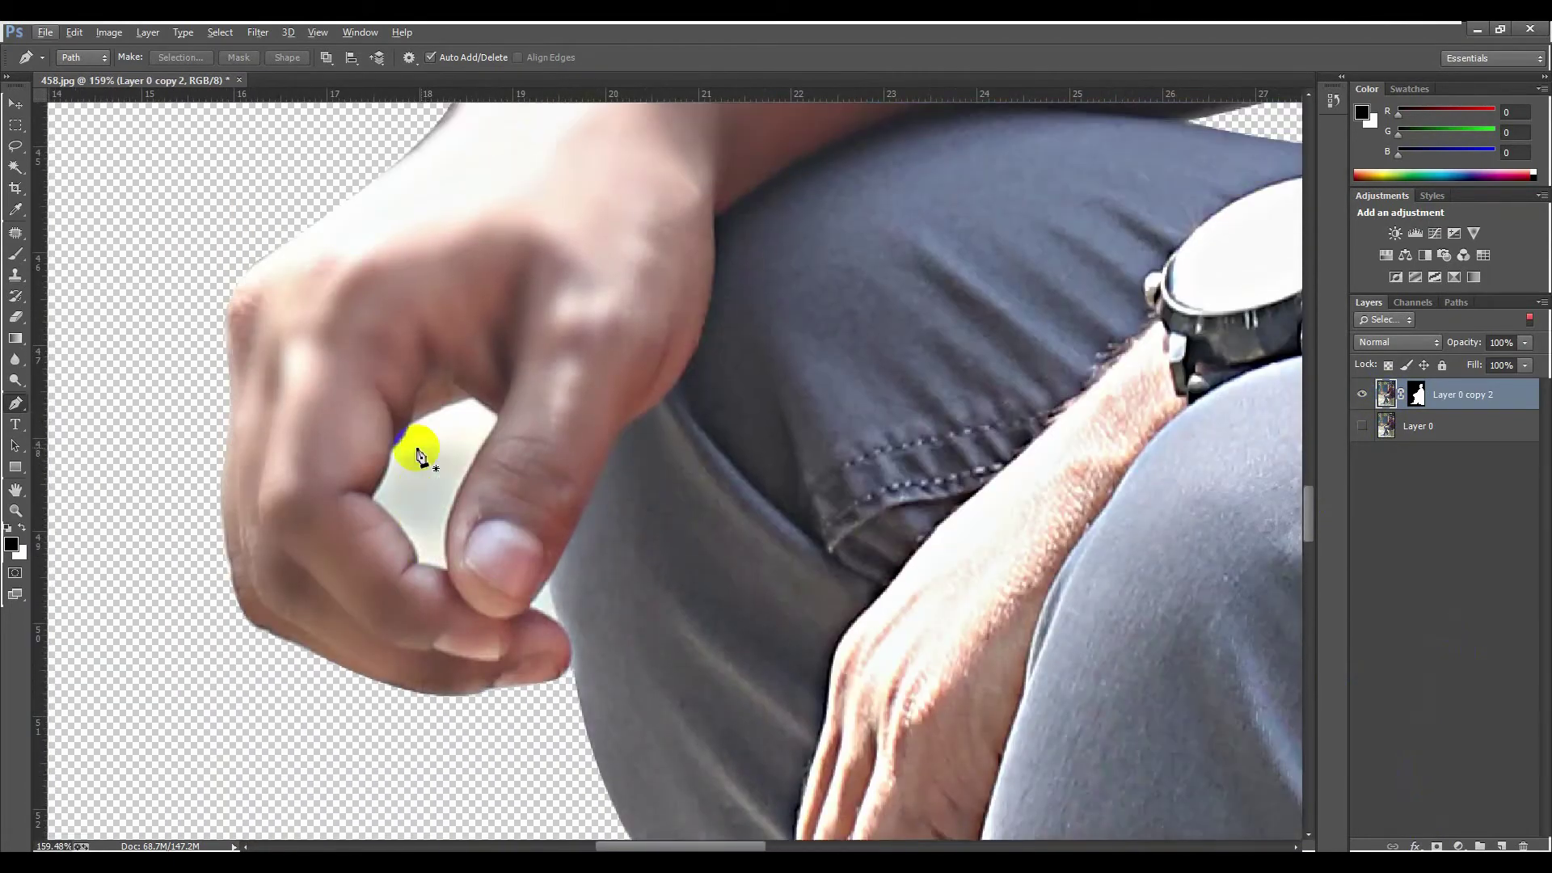
scroll(420, 455, up, 3)
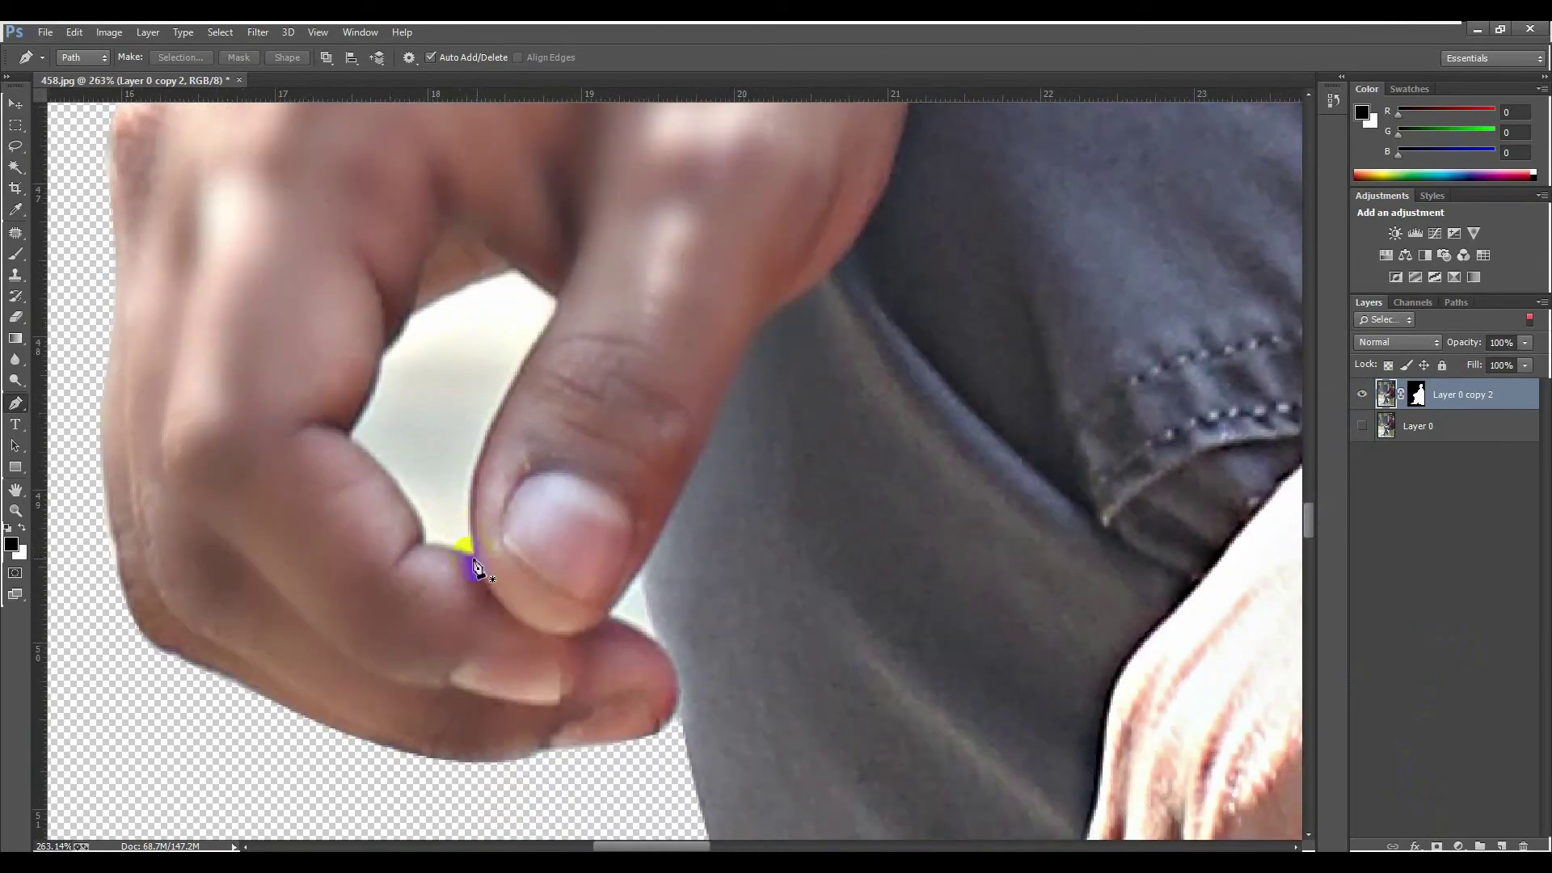
click(473, 555)
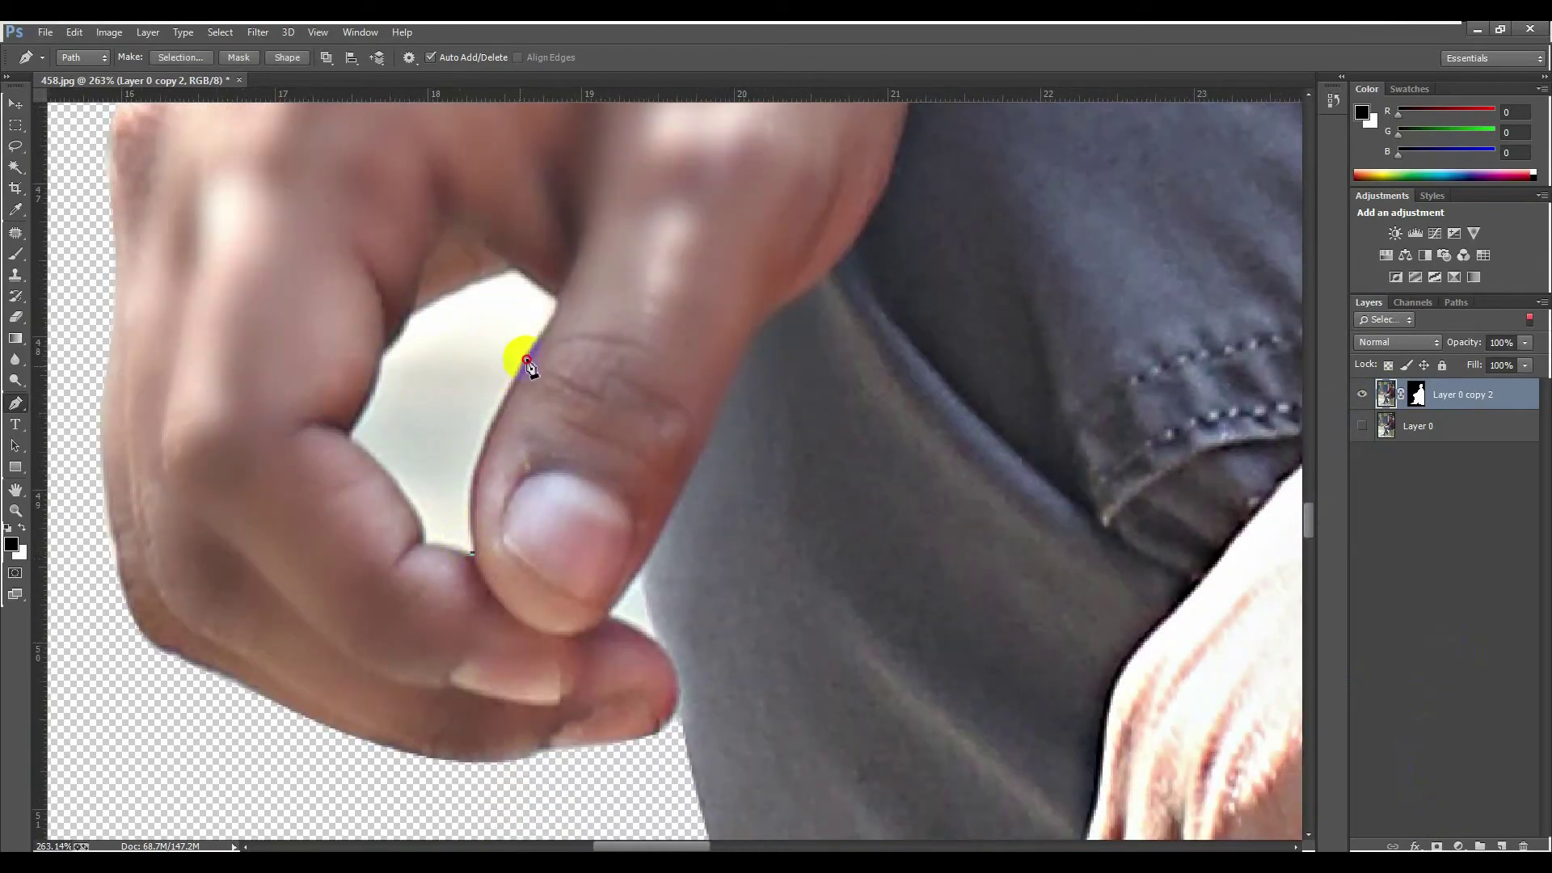
drag(525, 363, 586, 256)
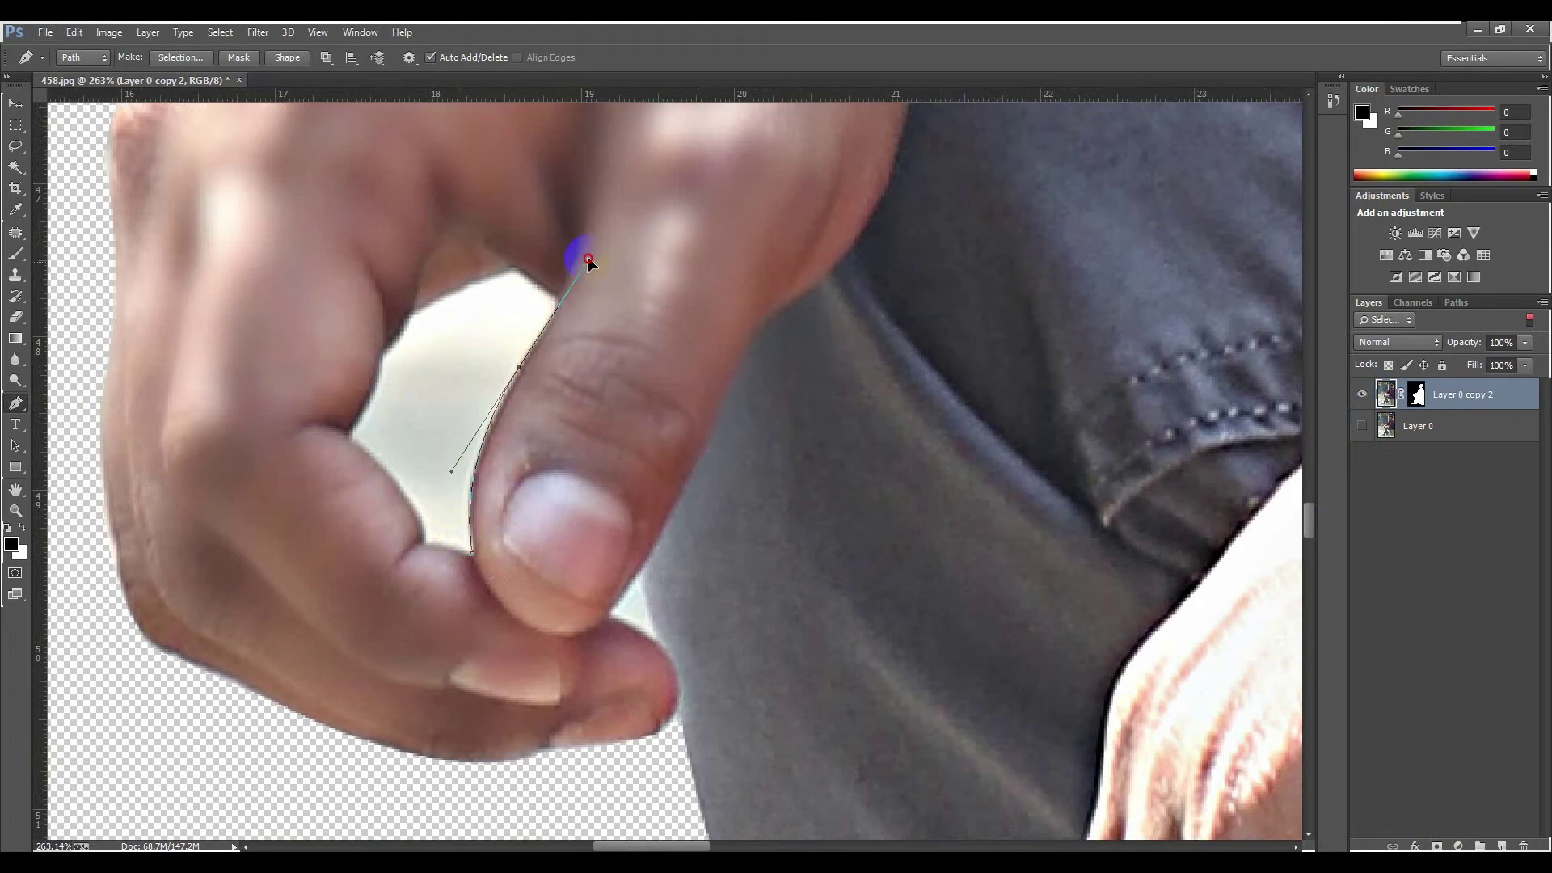
alt+click(520, 368)
drag(552, 316, 528, 282)
click(515, 267)
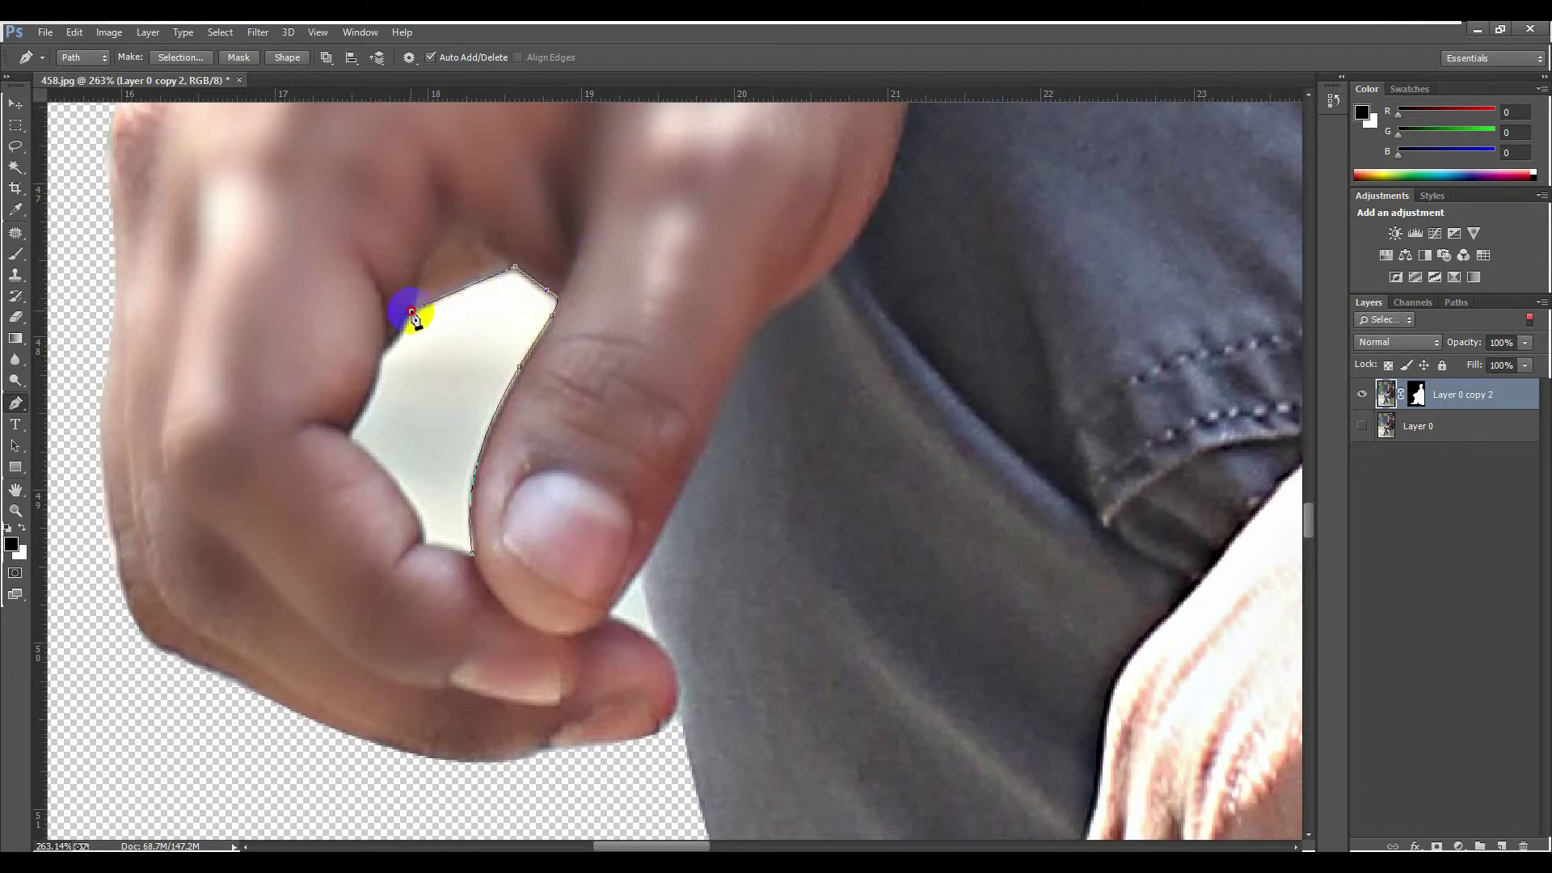
Step: Trace the path down the inner edges of the curled fingers and close it at the tip of the thumb
drag(412, 313, 371, 353)
alt+click(412, 313)
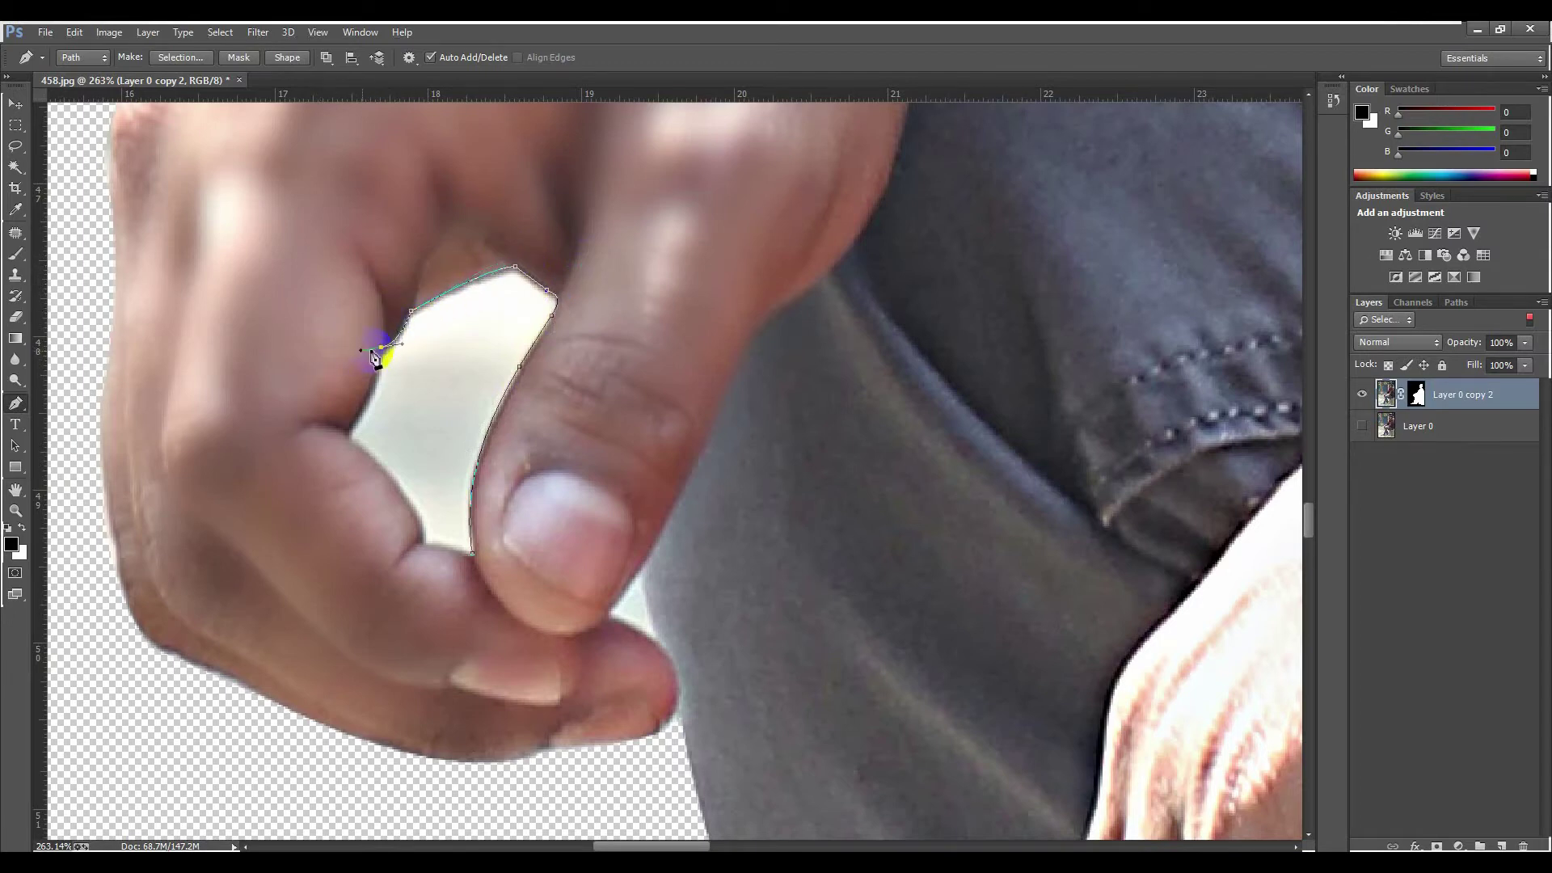
alt+click(381, 347)
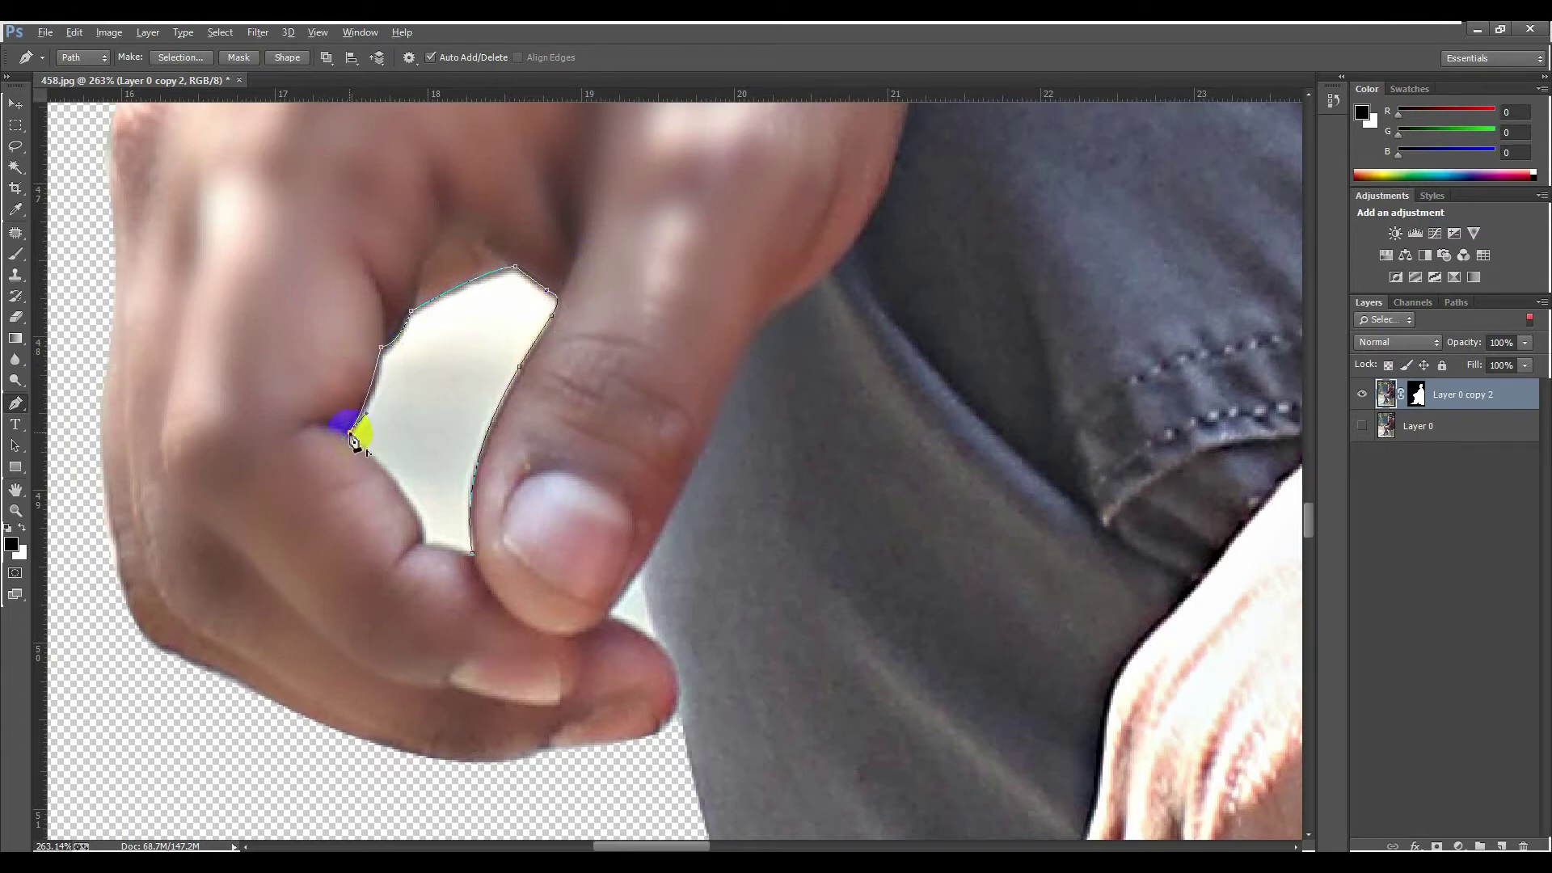
drag(420, 537, 419, 582)
alt+click(421, 538)
click(471, 556)
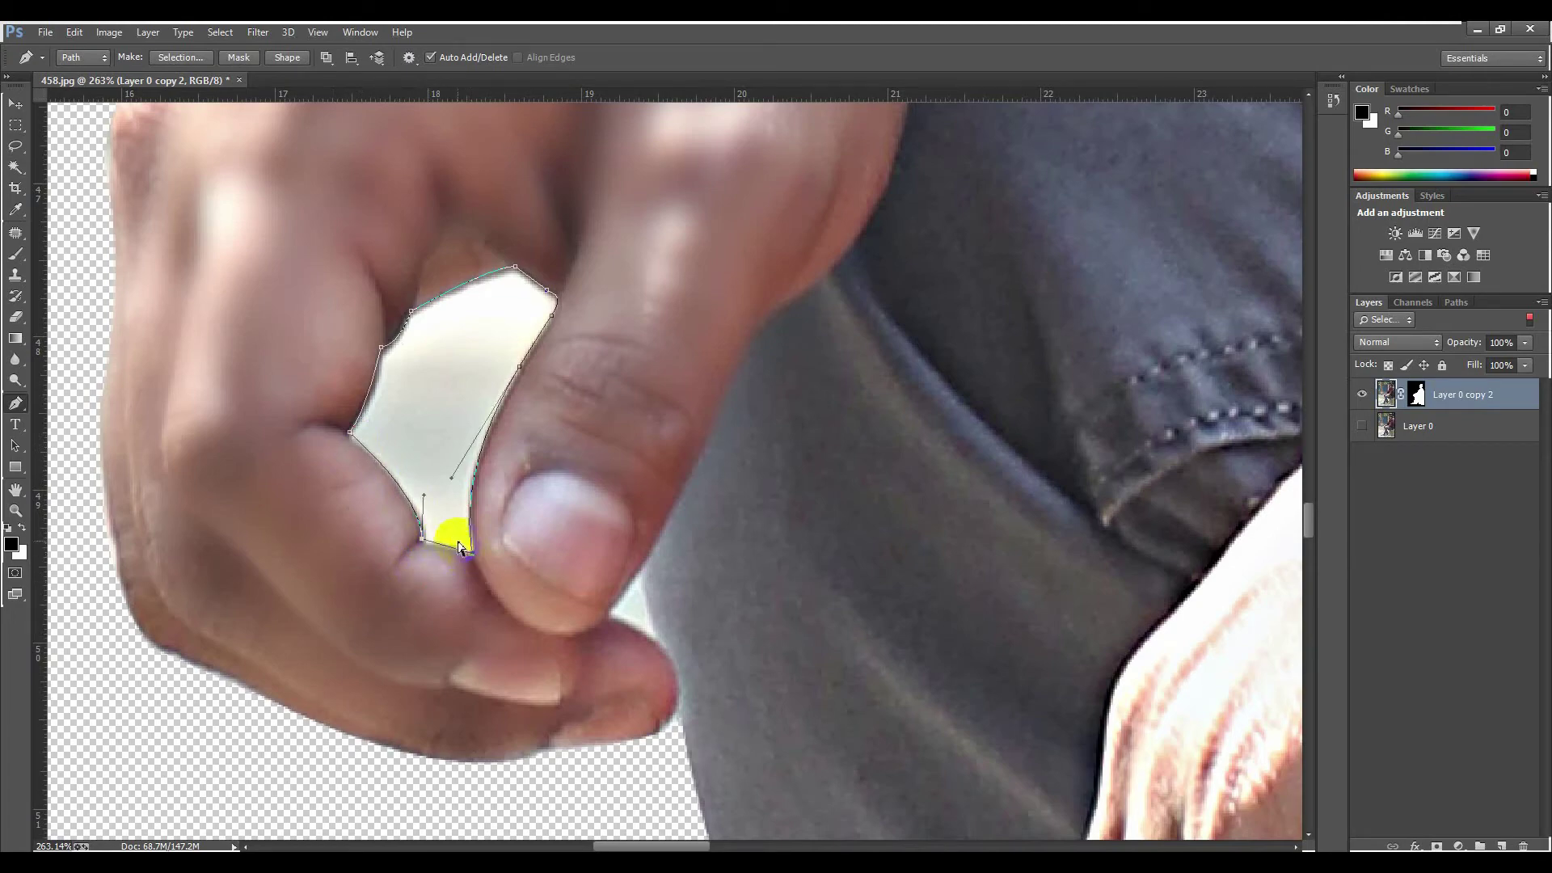
Step: Convert the finger-gap path to a selection, delete the background inside it and clear the selection
key(ctrl+Return)
key(Delete)
key(ctrl+0)
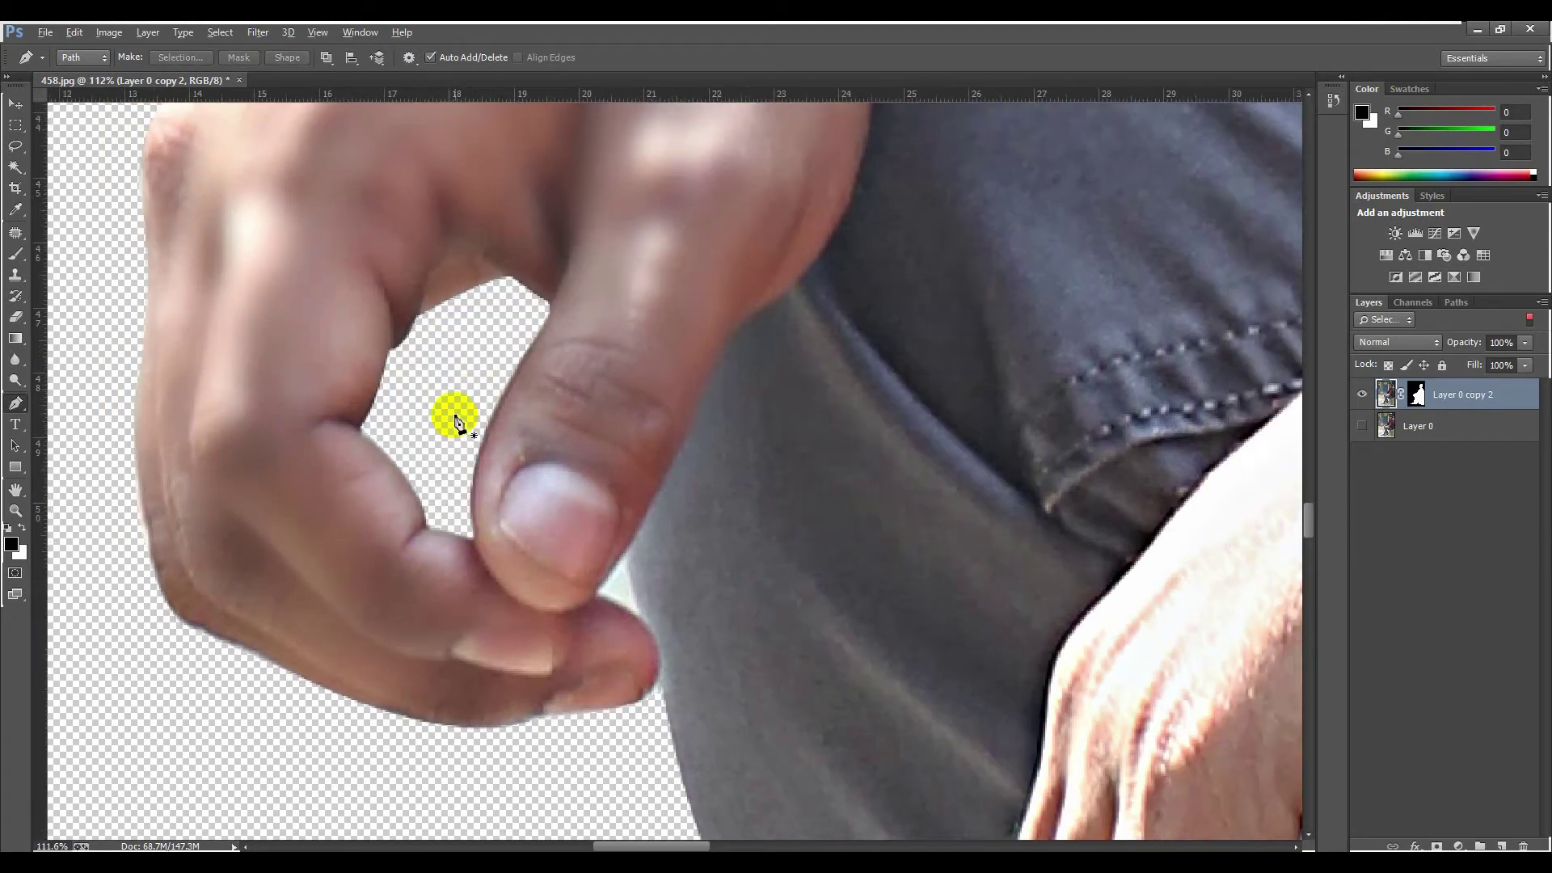
Step: Start a new path at the bench's upper front corner and trace the thigh's underside to the back of the knee
scroll(697, 538, down, 2)
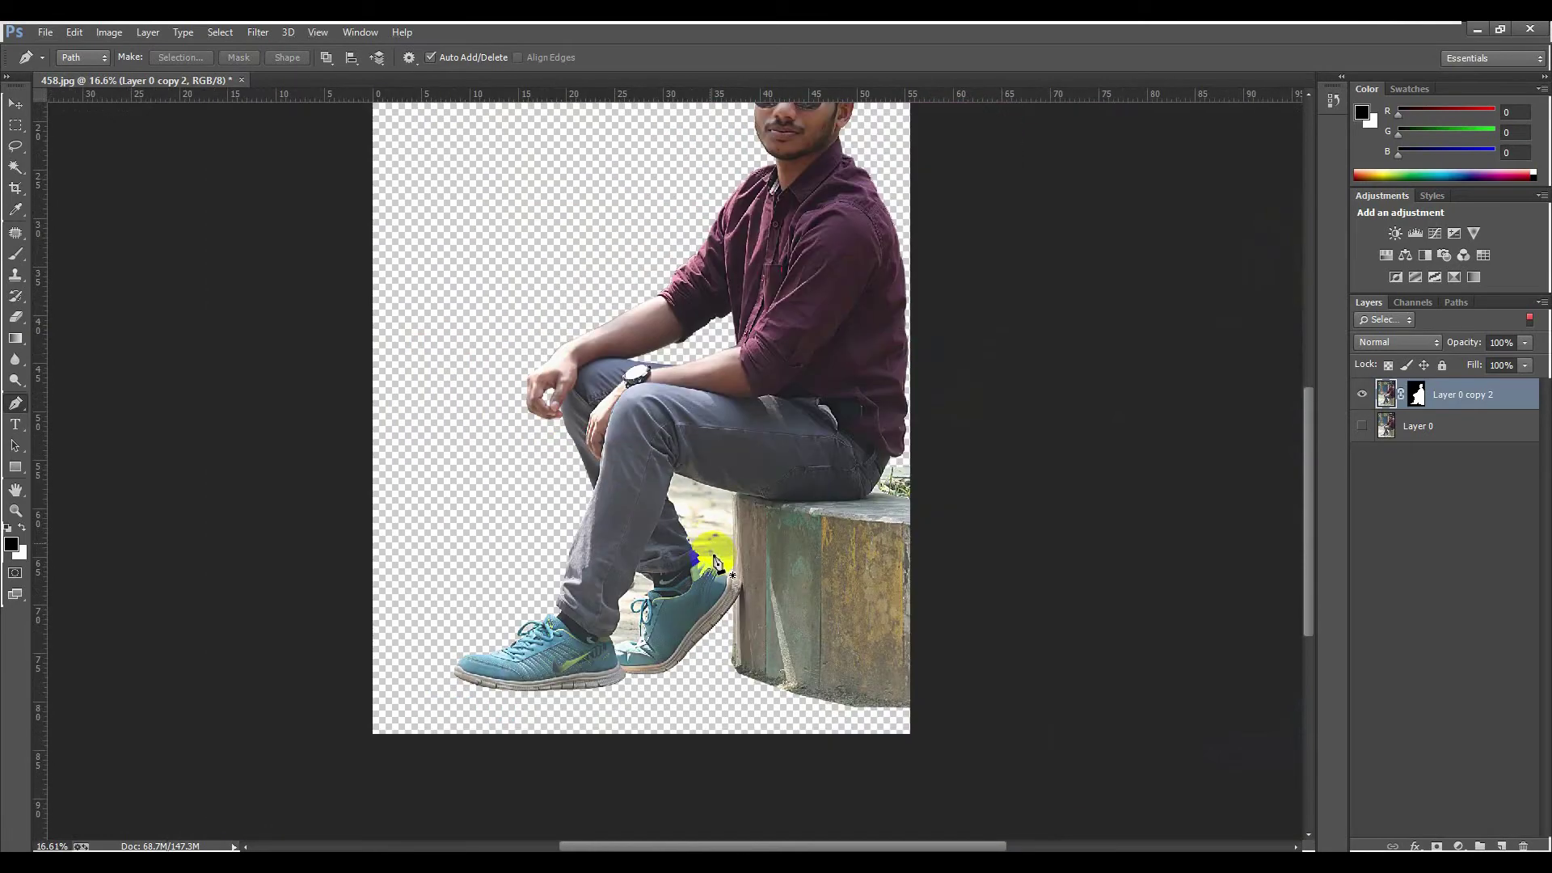
scroll(713, 554, up, 2)
scroll(716, 554, down, 2)
scroll(727, 565, up, 3)
scroll(744, 586, up, 5)
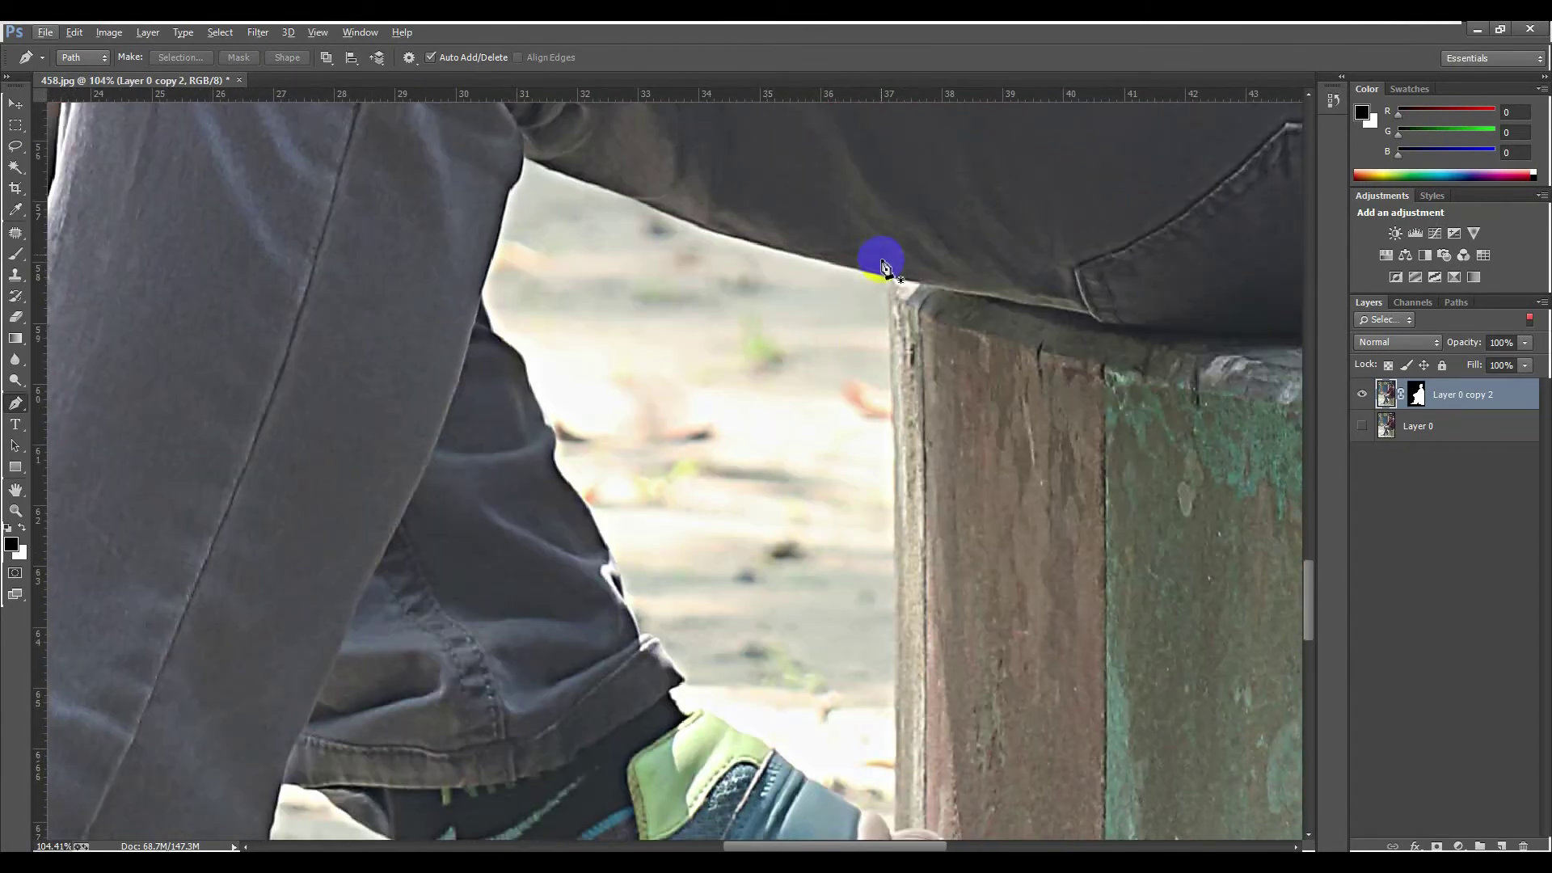
click(886, 278)
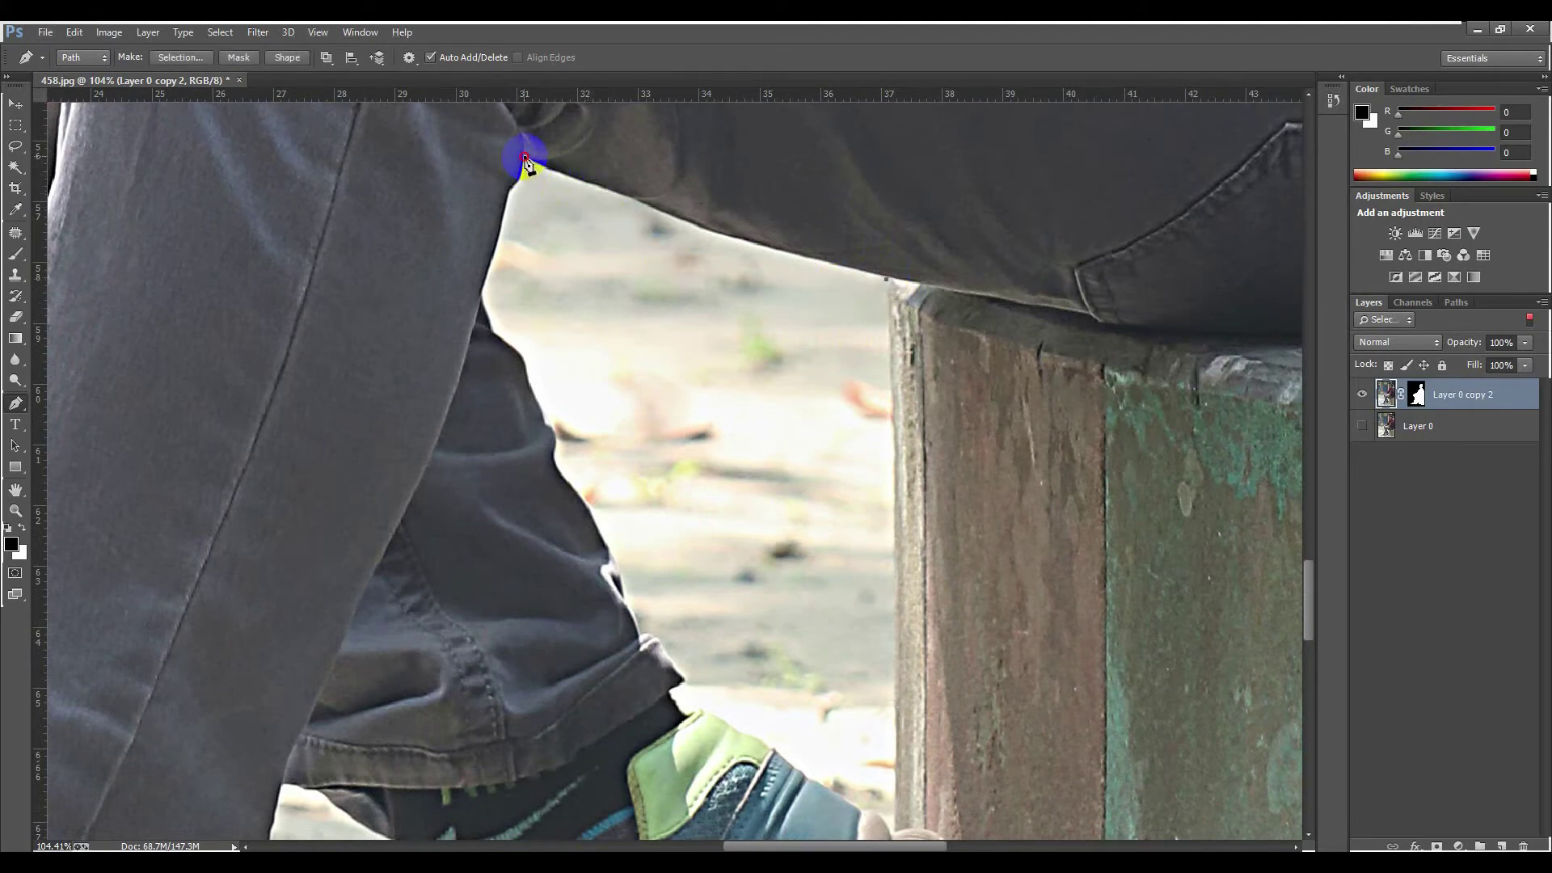
mouse_move(525, 159)
mouse_down()
mouse_move(461, 146)
mouse_move(468, 122)
mouse_move(416, 102)
mouse_move(520, 180)
mouse_up()
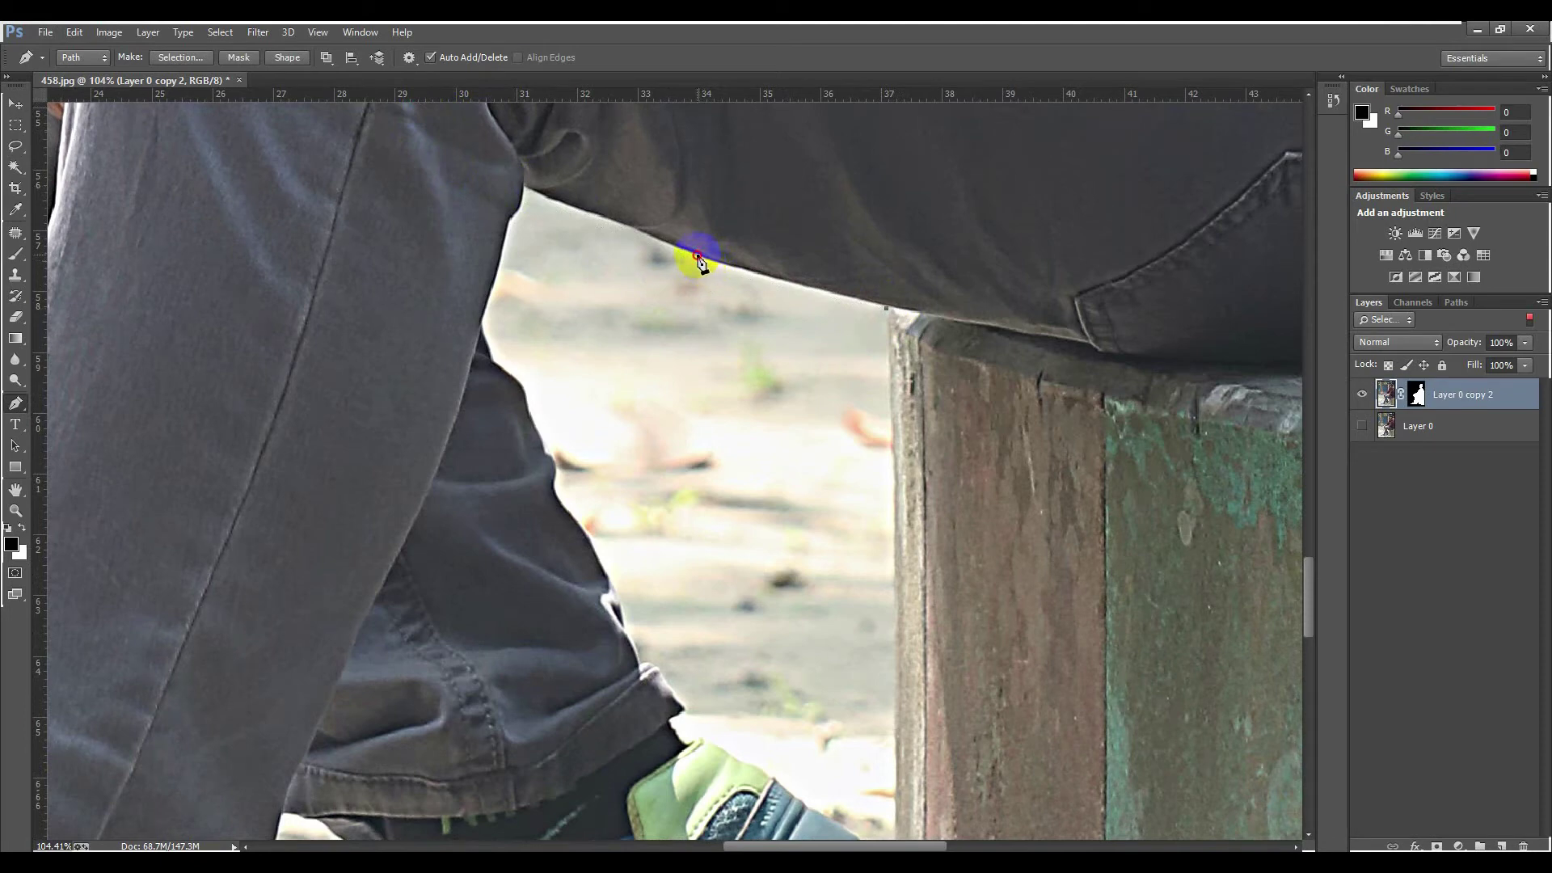
drag(699, 260, 679, 245)
alt+click(698, 255)
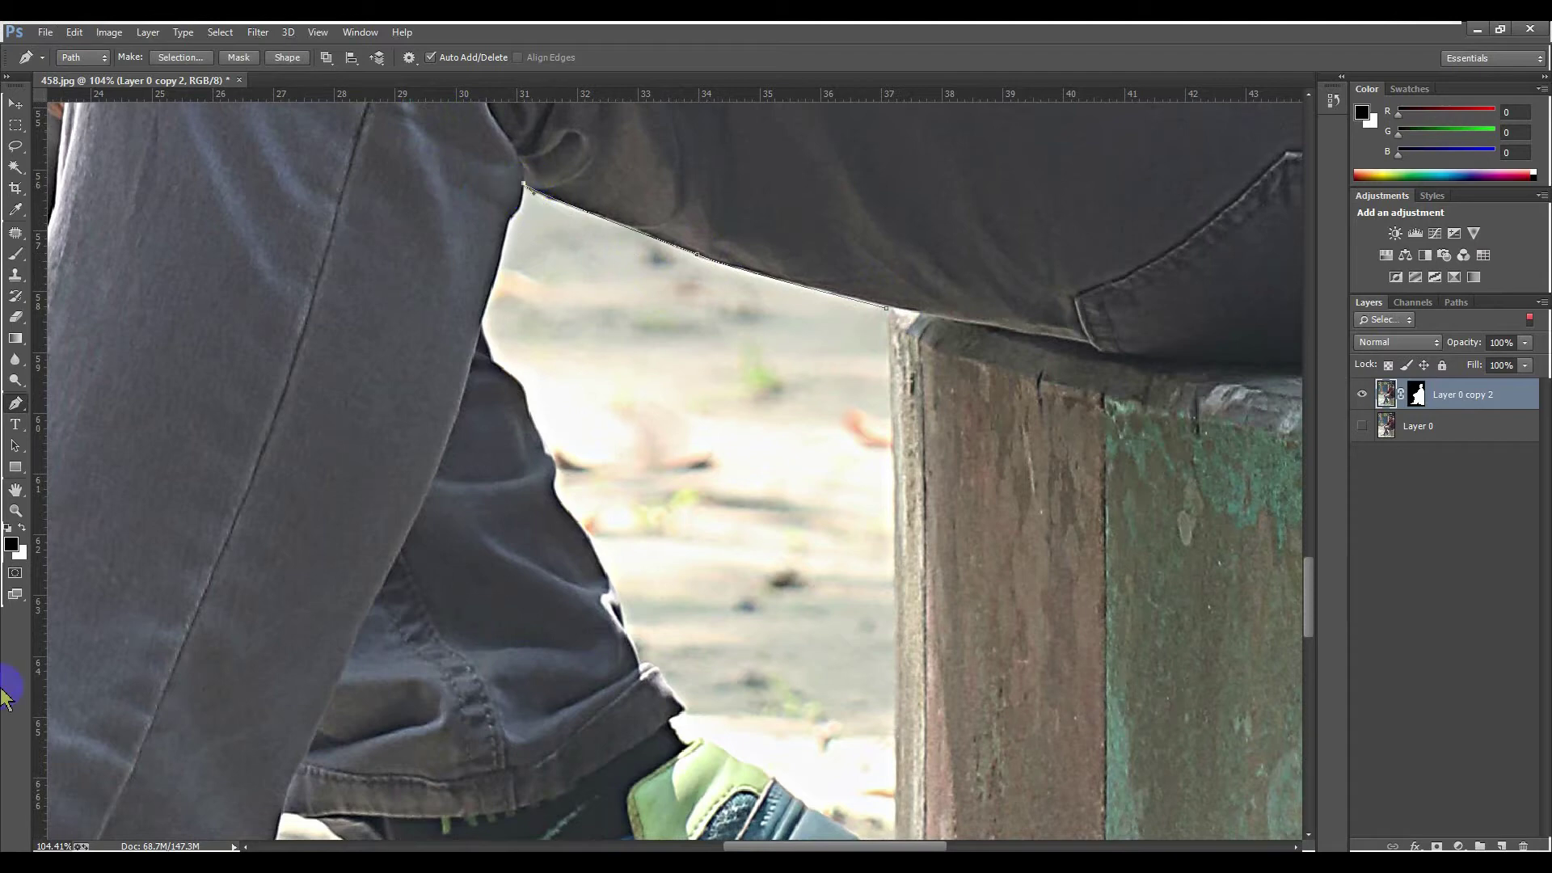
Step: Trace the path down the back of the front calf to where the rear leg emerges, ending with a corner point
scroll(533, 174, down, 3)
scroll(511, 179, up, 5)
scroll(502, 252, up, 3)
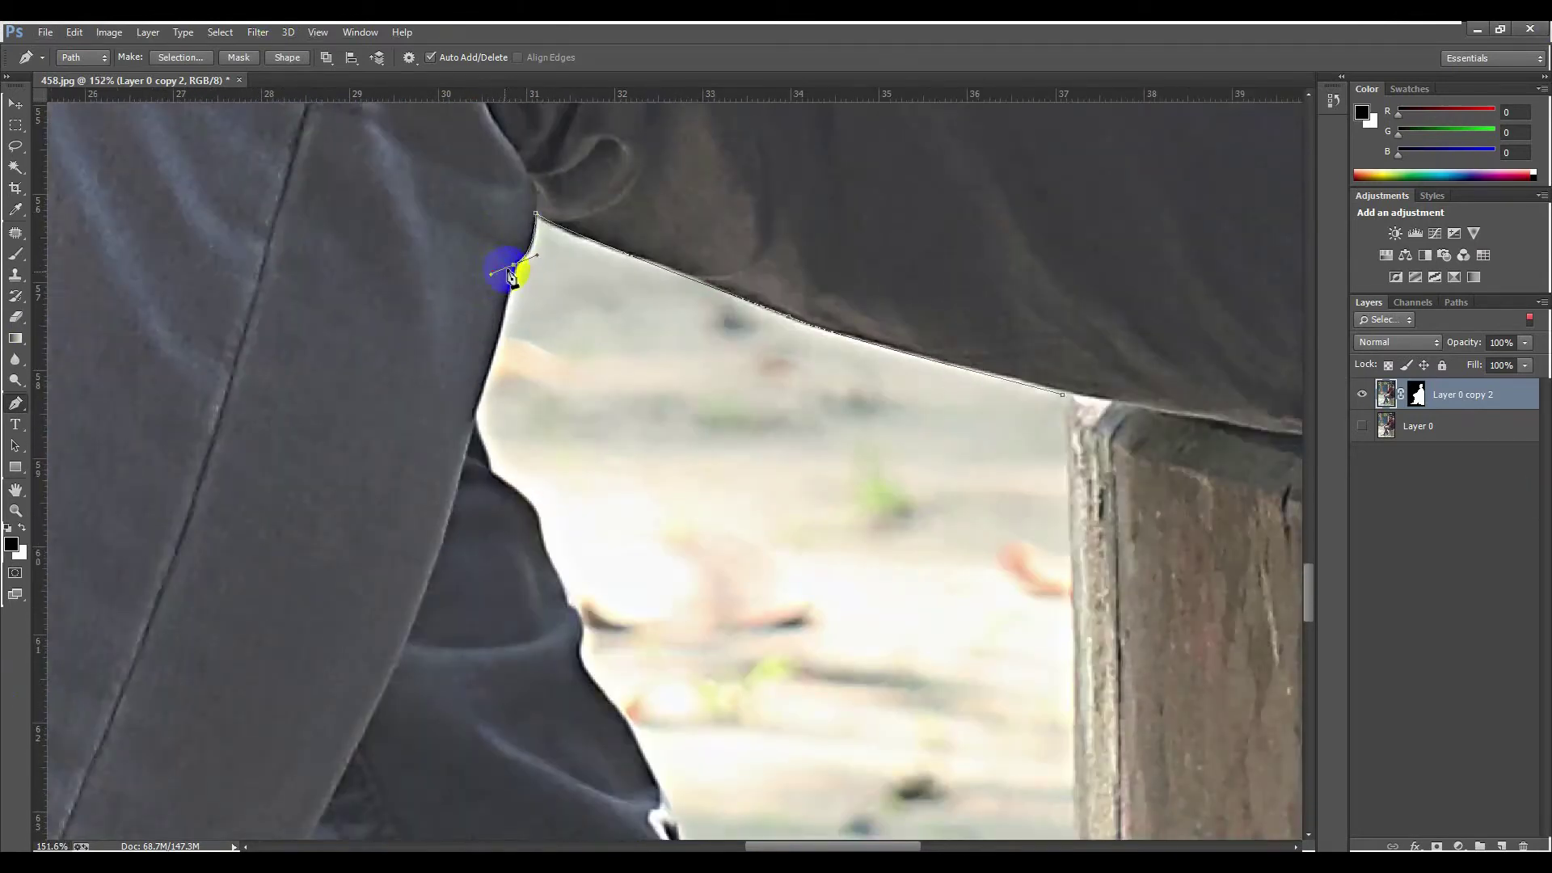
scroll(518, 266, down, 4)
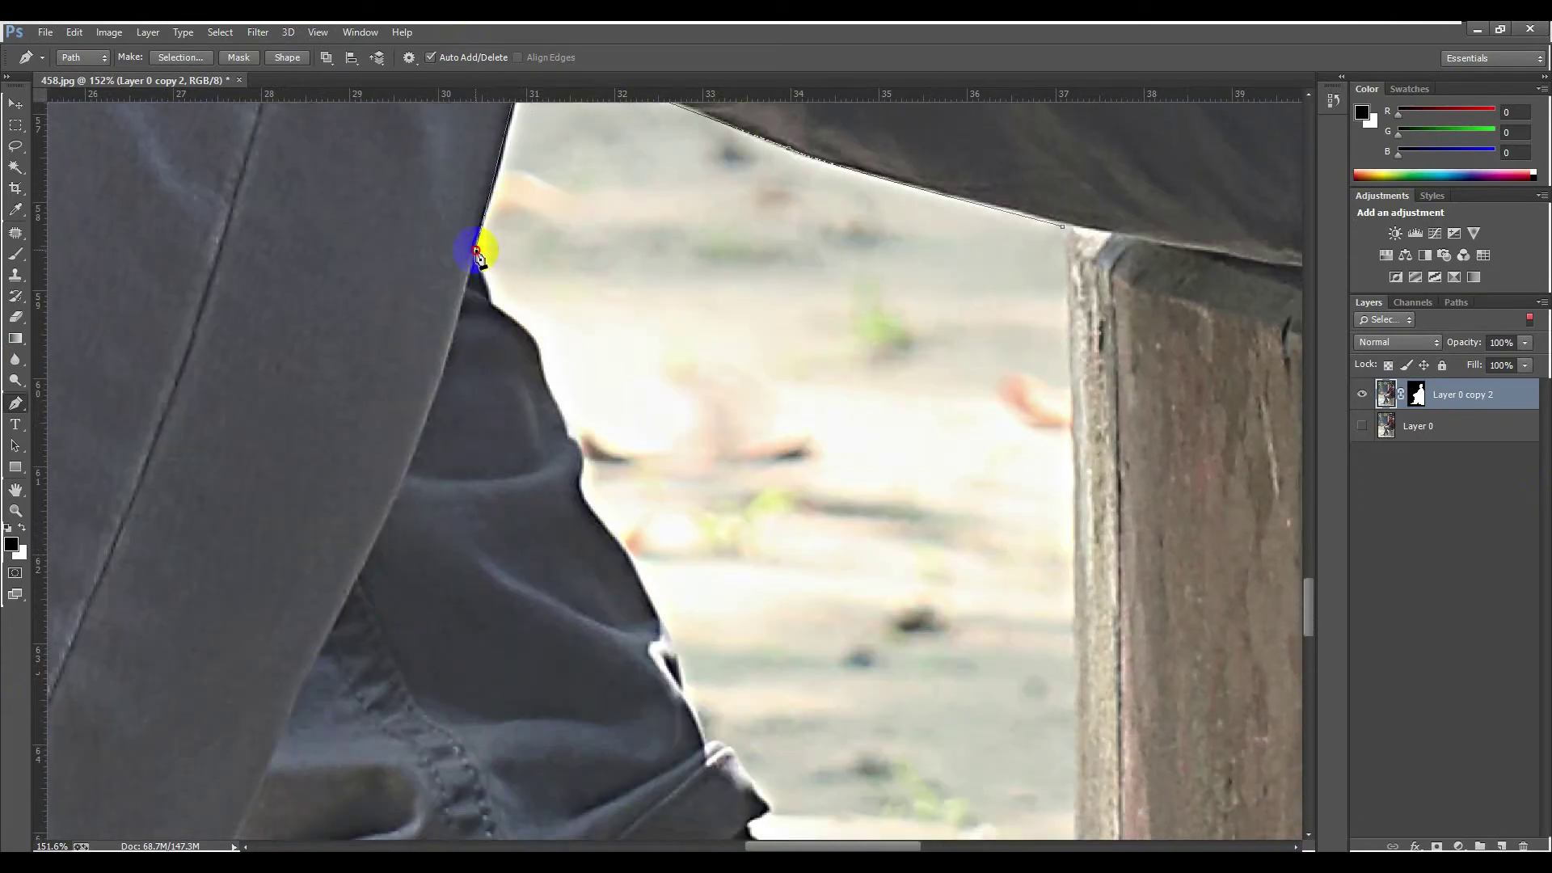
scroll(485, 258, up, 6)
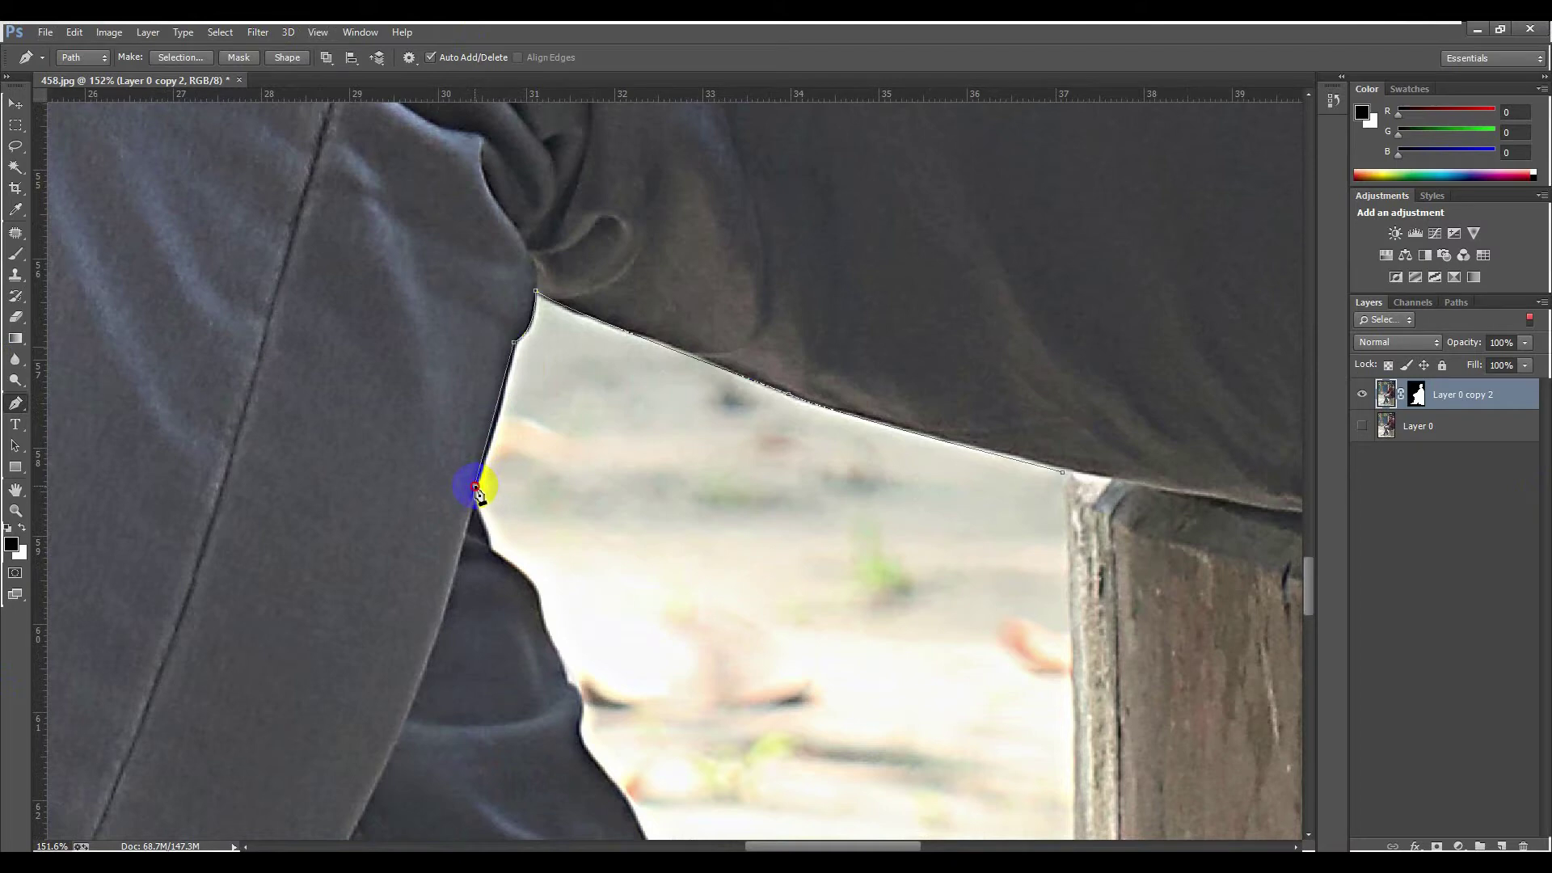
alt+click(475, 488)
Step: Continue the path down the upper back edge of the rear trouser leg, following its folds past the bulge at mid-calf
click(494, 552)
scroll(573, 544, down, 3)
click(533, 469)
click(544, 515)
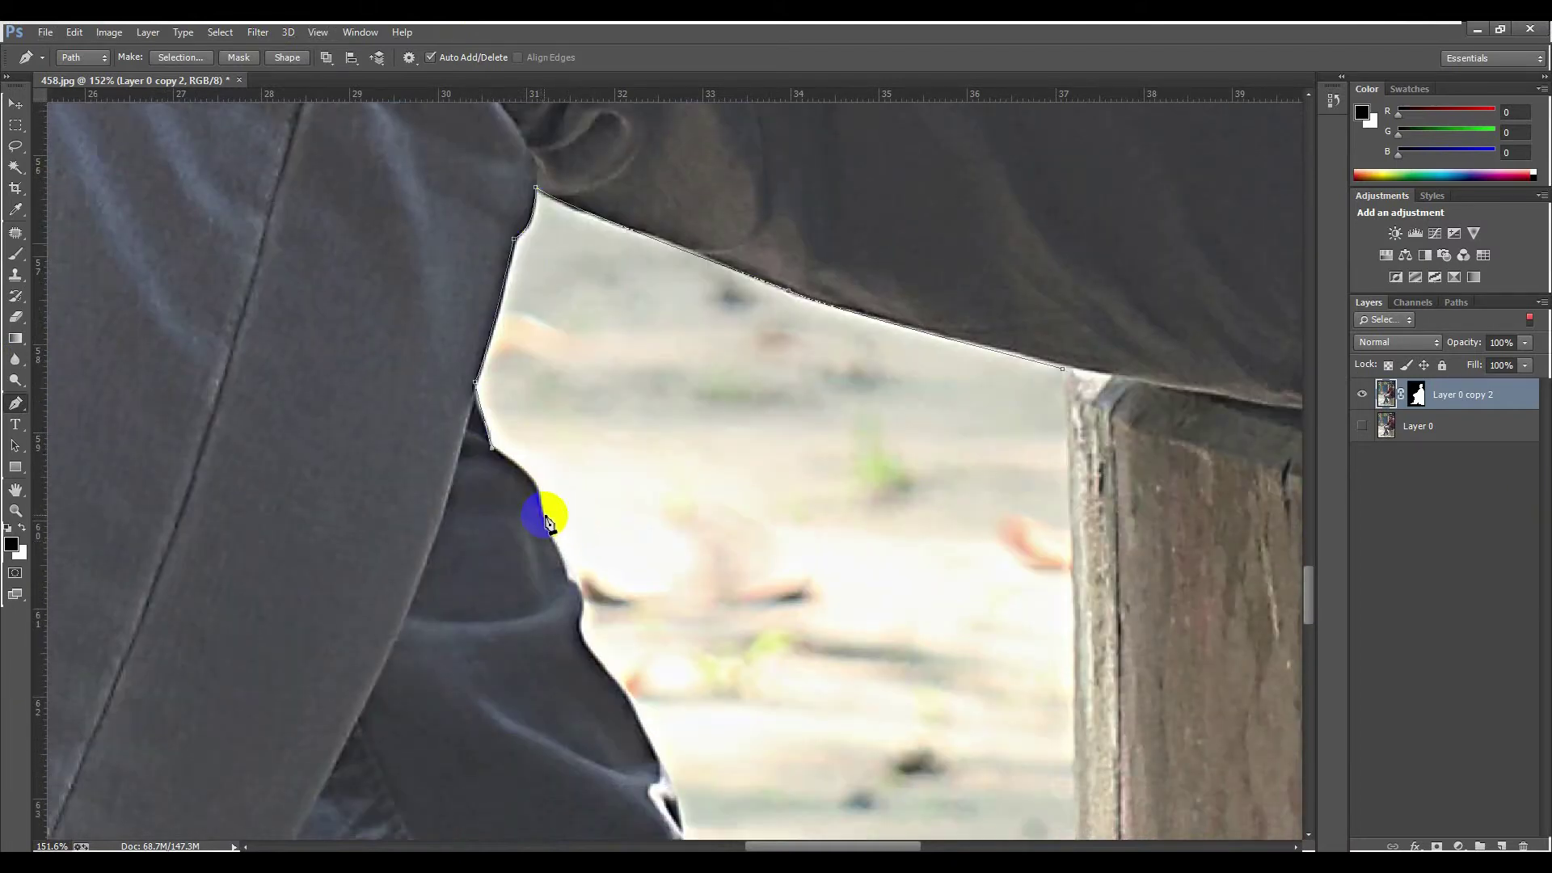
scroll(558, 533, down, 5)
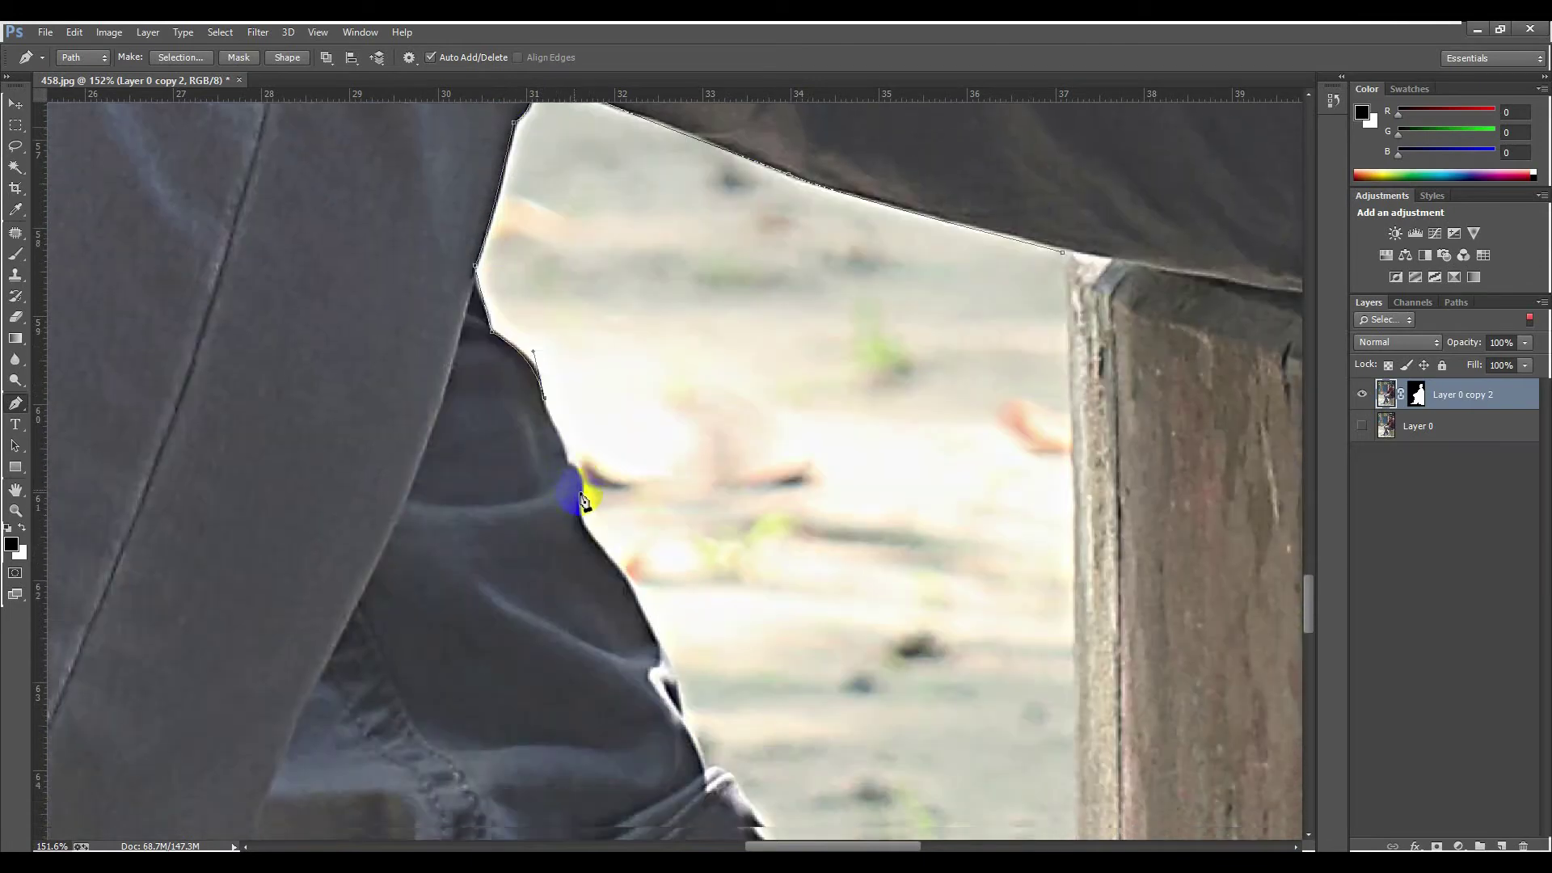
scroll(571, 376, down, 2)
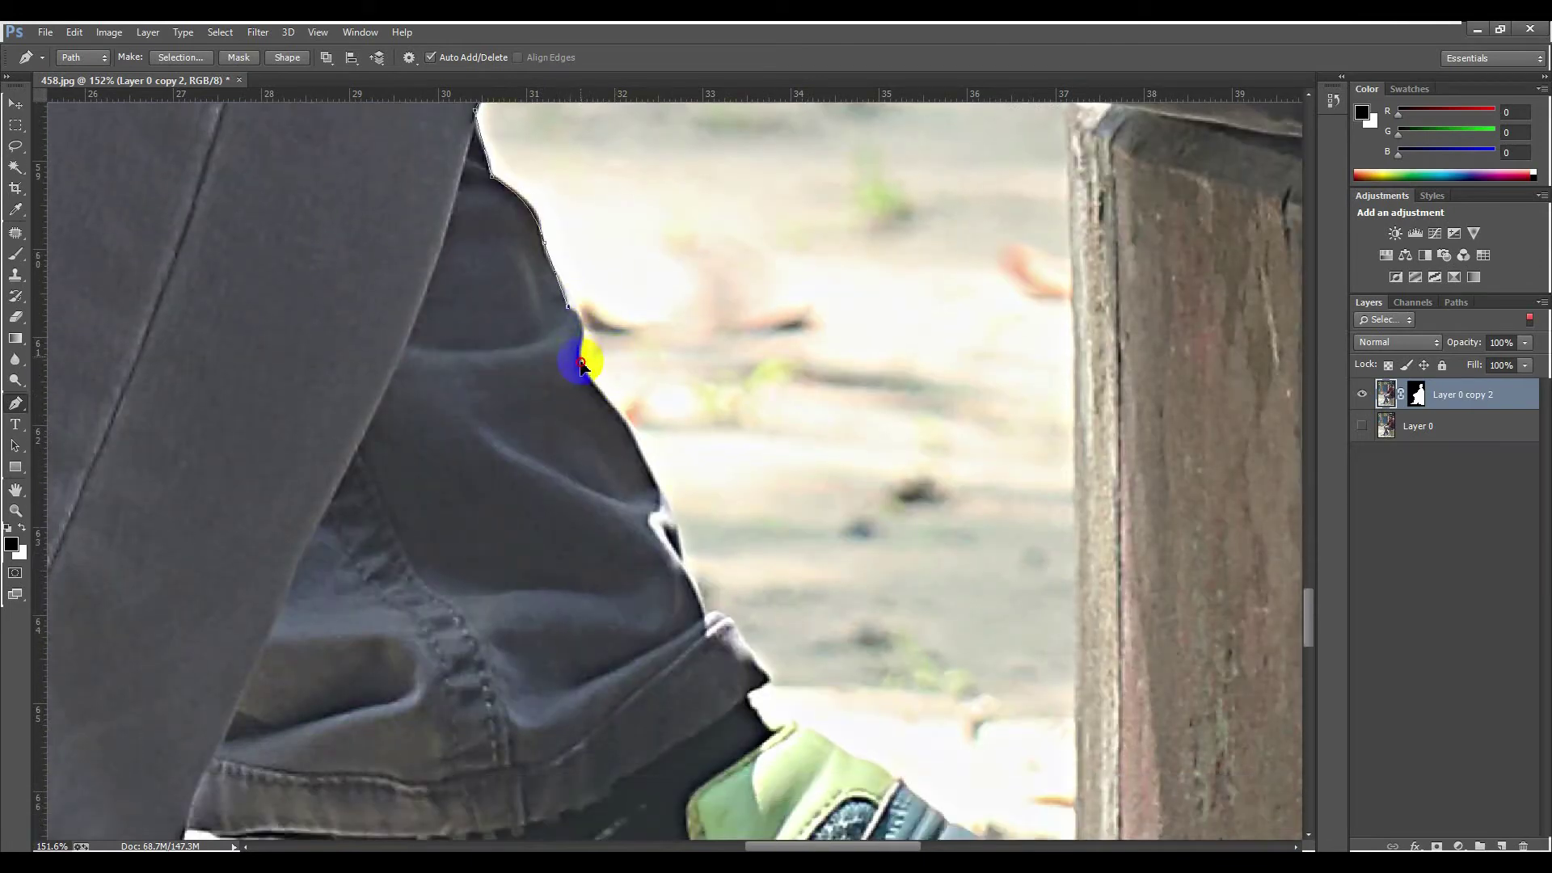
drag(581, 364, 574, 403)
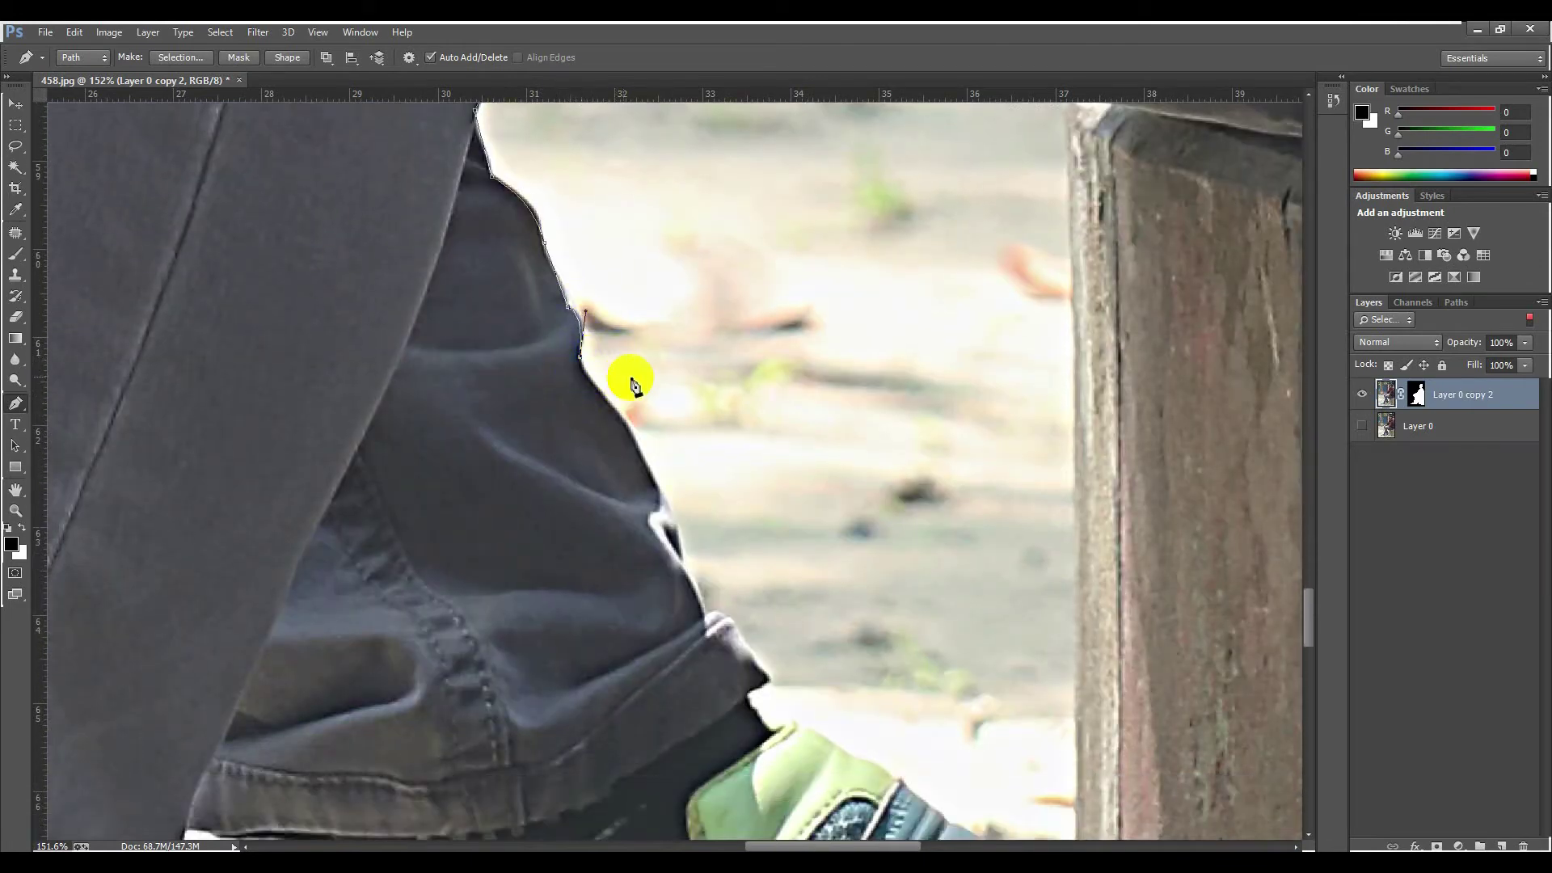
Step: Trace the path down the rest of the rear trouser leg and around the outer corner of its turned-up hem
scroll(635, 373, down, 3)
drag(663, 371, 671, 408)
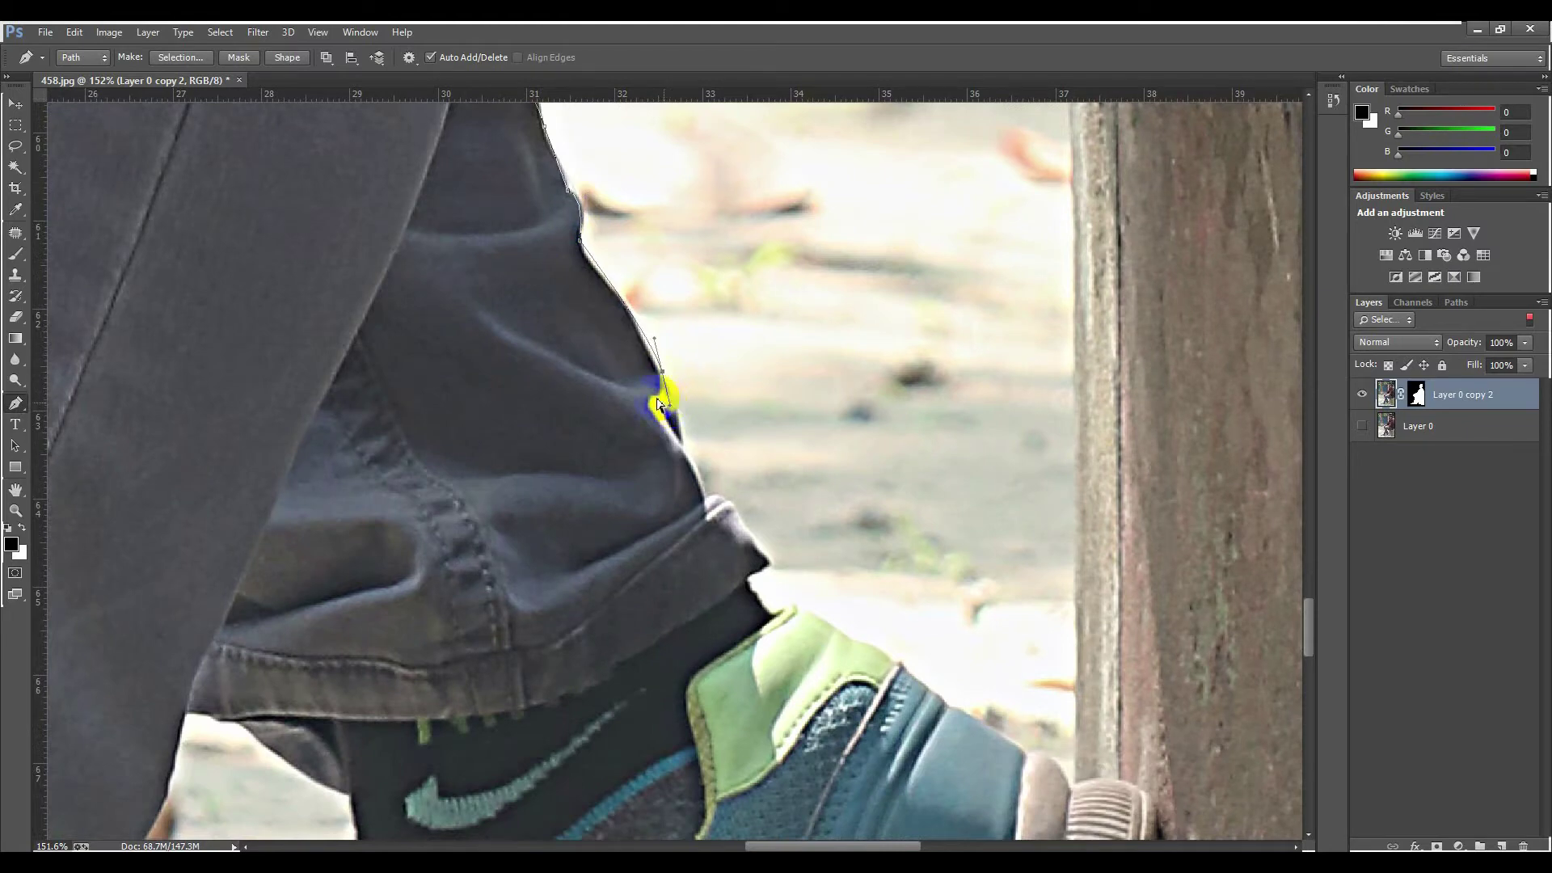
key(ctrl+z)
click(643, 332)
scroll(679, 374, down, 3)
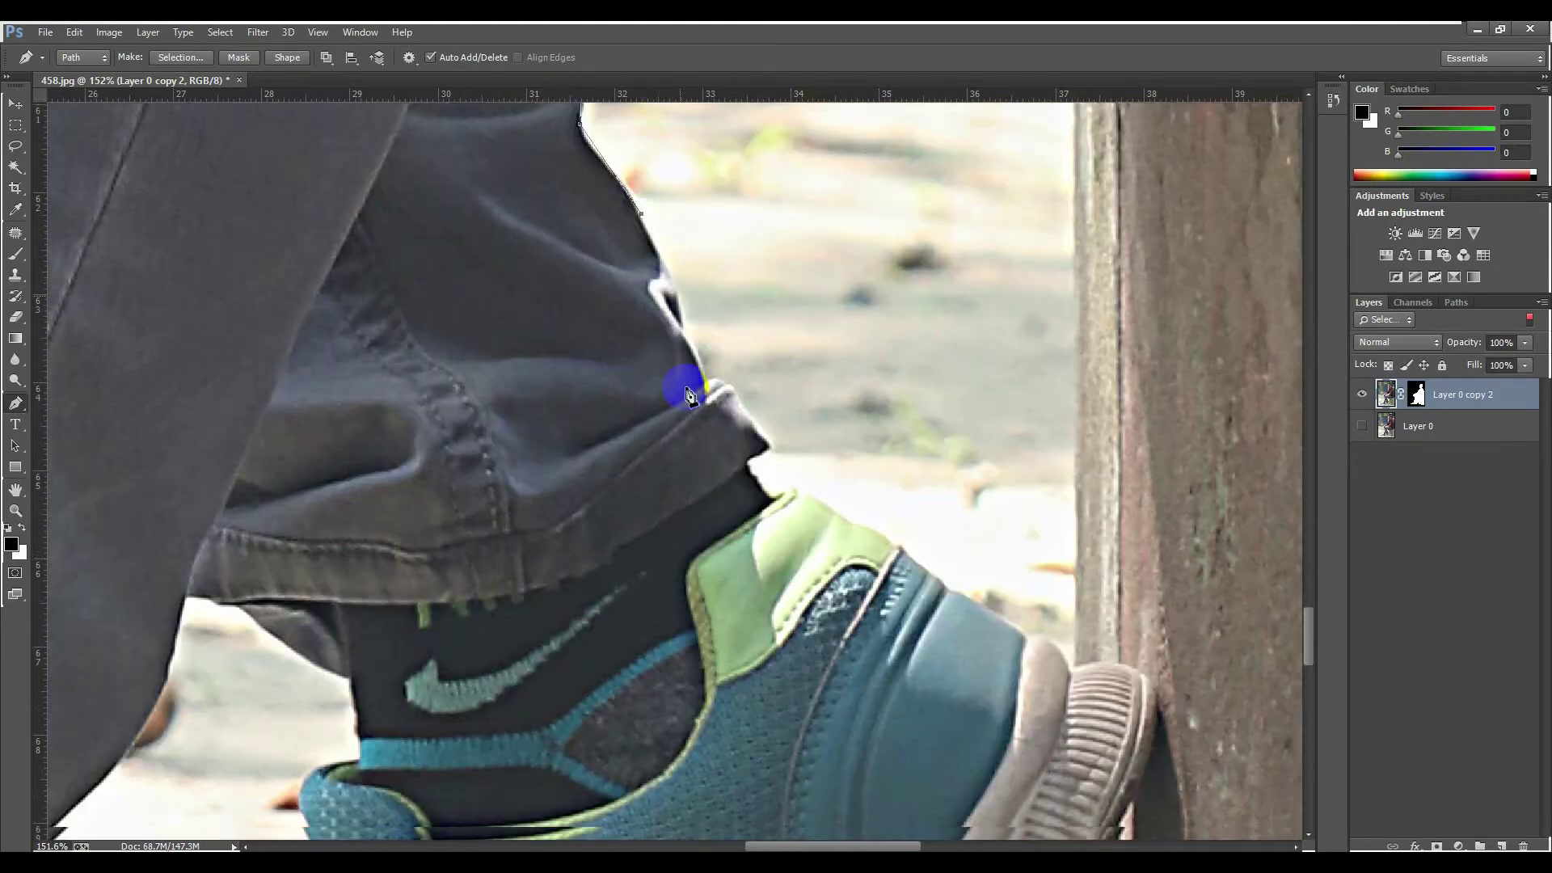
click(684, 338)
drag(685, 327, 679, 359)
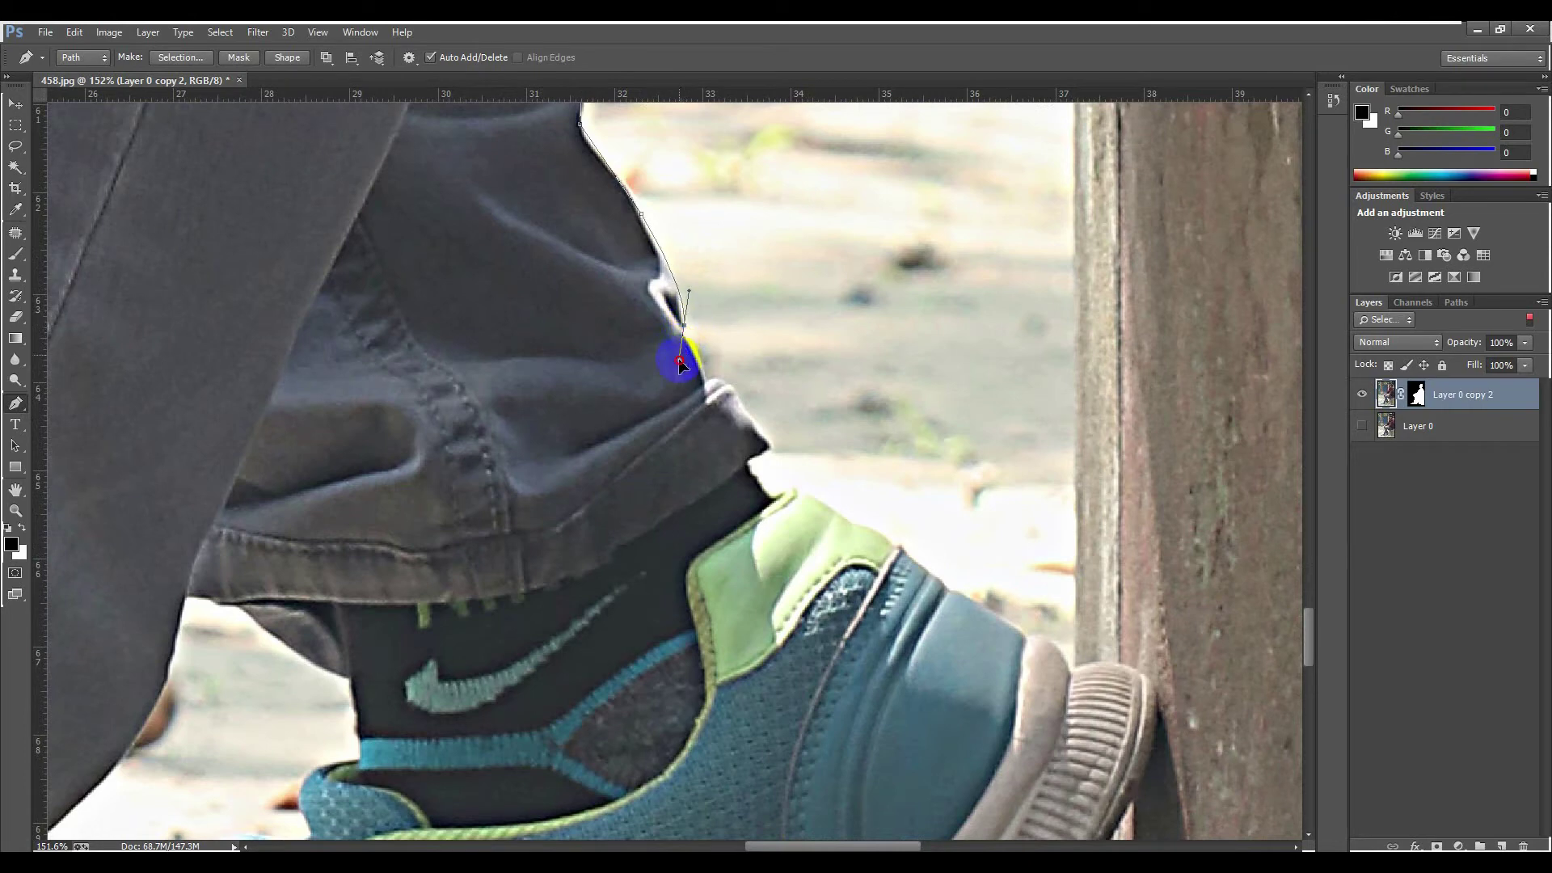
alt+click(685, 327)
alt+click(708, 383)
drag(745, 420, 774, 447)
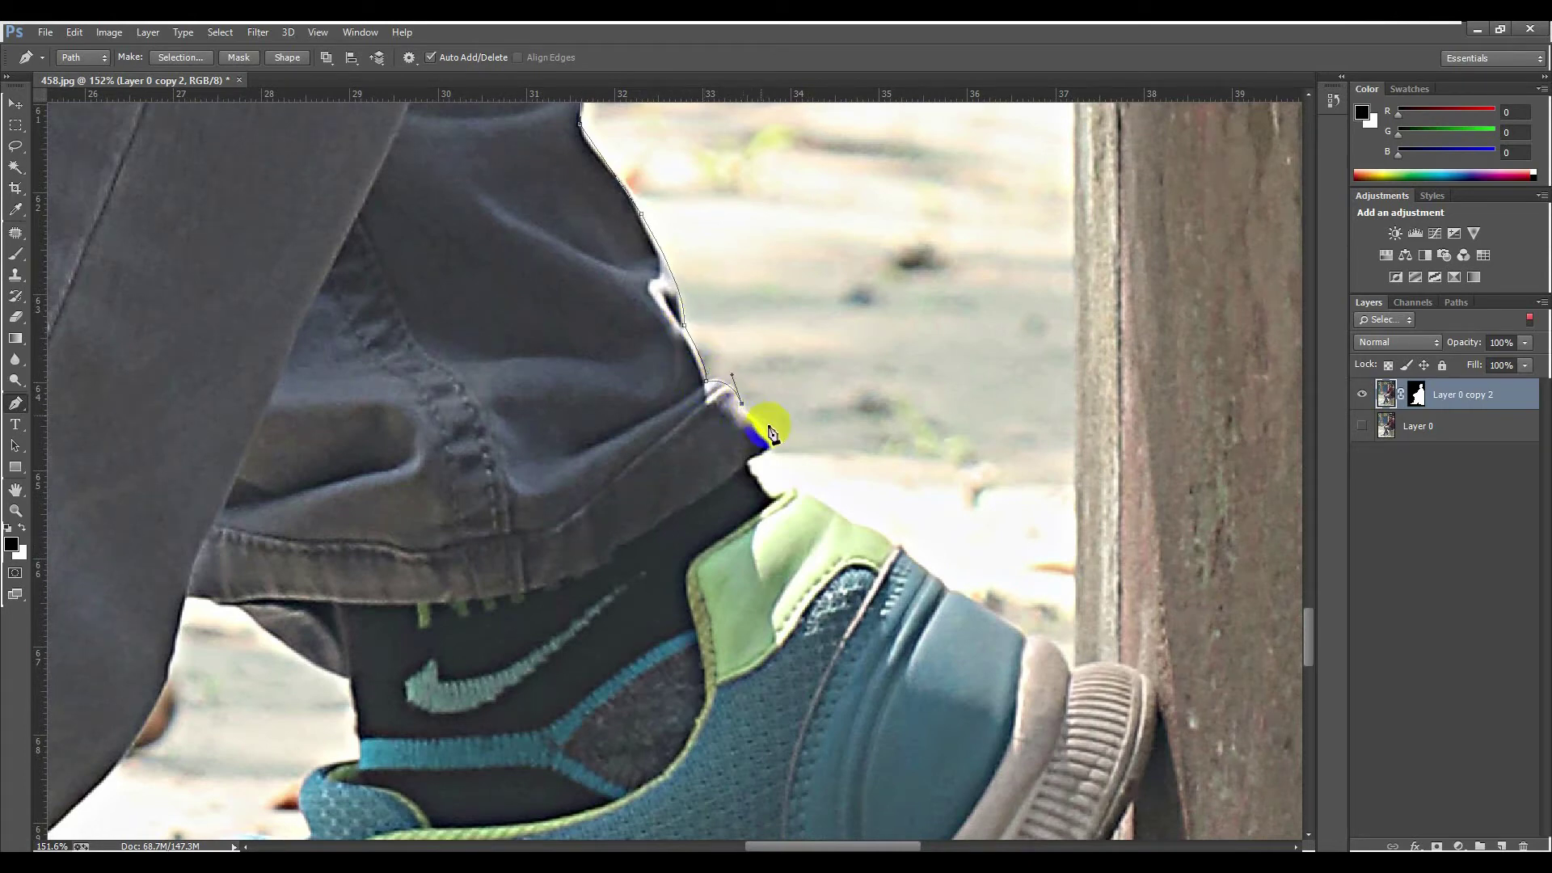
Step: Continue the path from the hem along the rear shoe's collar and heel to the sole beside the bench
click(787, 489)
click(855, 523)
click(899, 547)
click(949, 590)
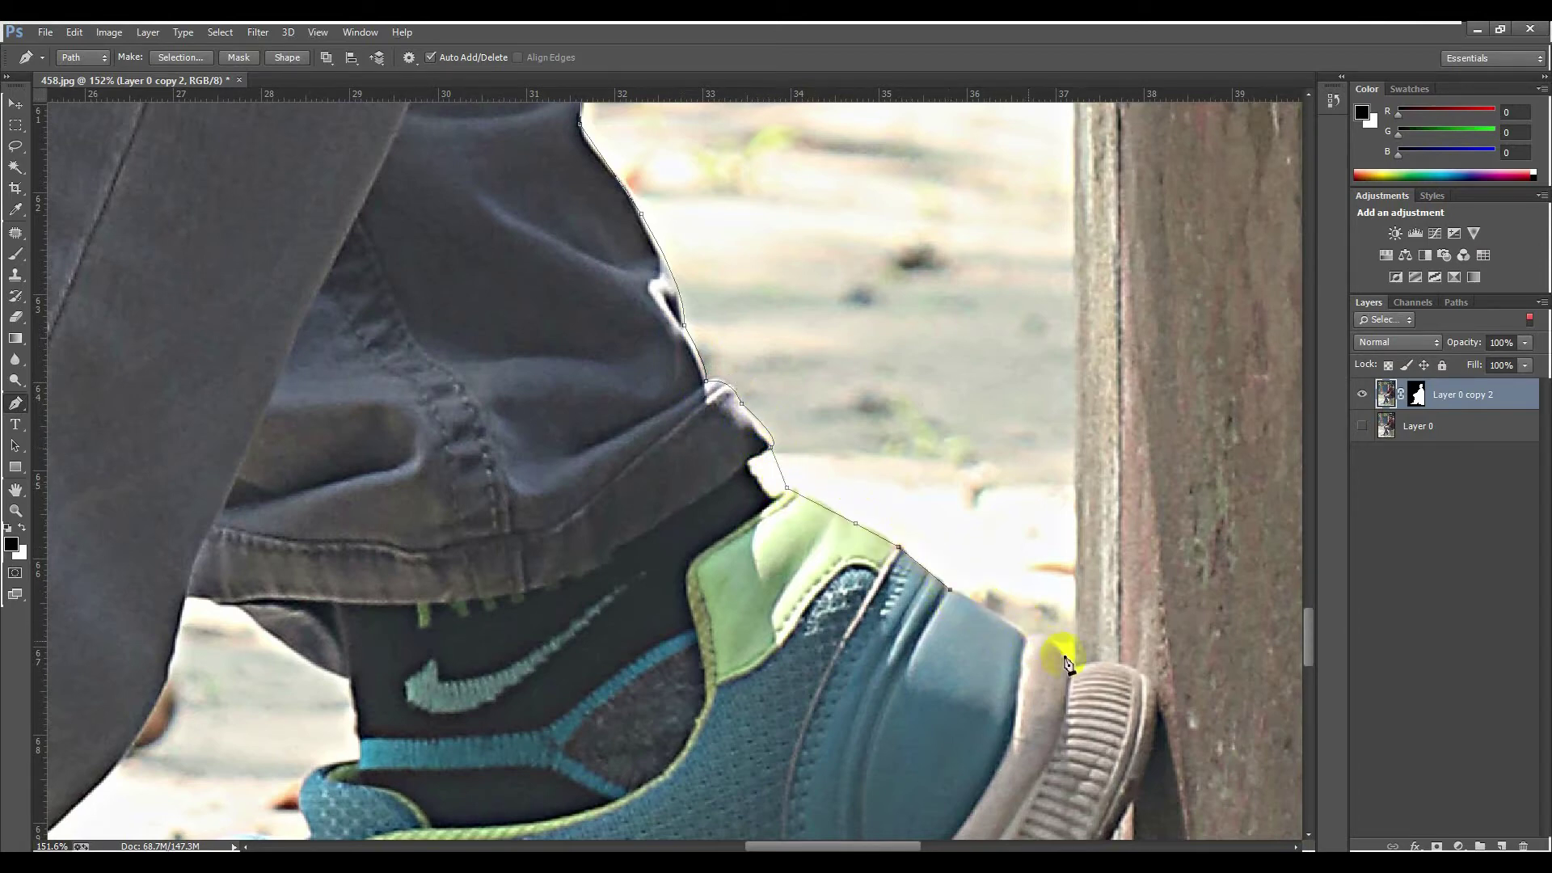
drag(1072, 692, 1088, 700)
scroll(1080, 511, down, 5)
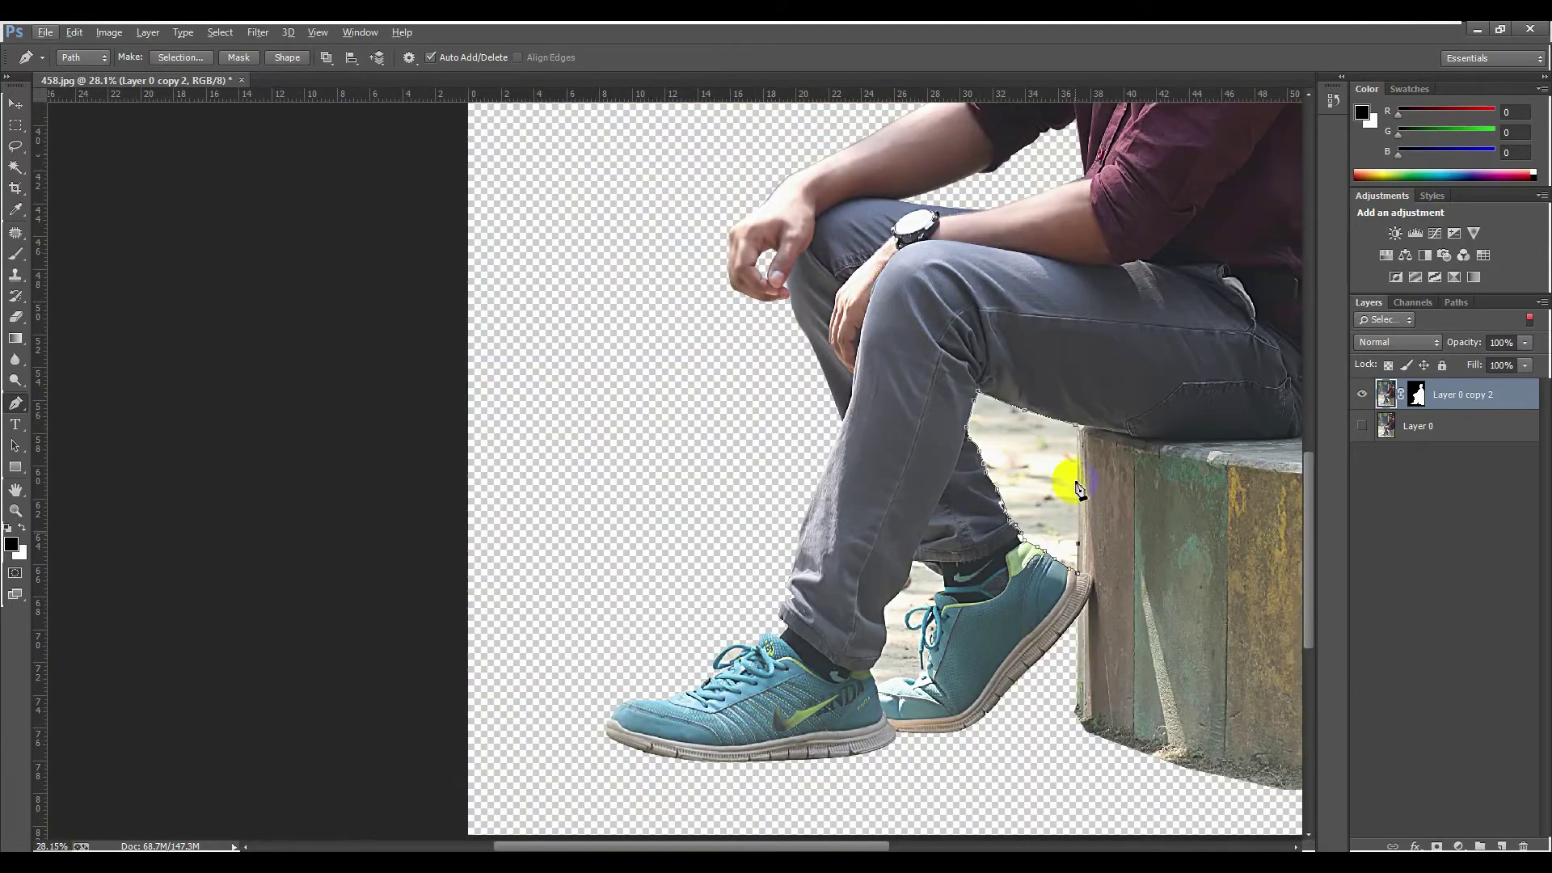
scroll(1093, 518, up, 4)
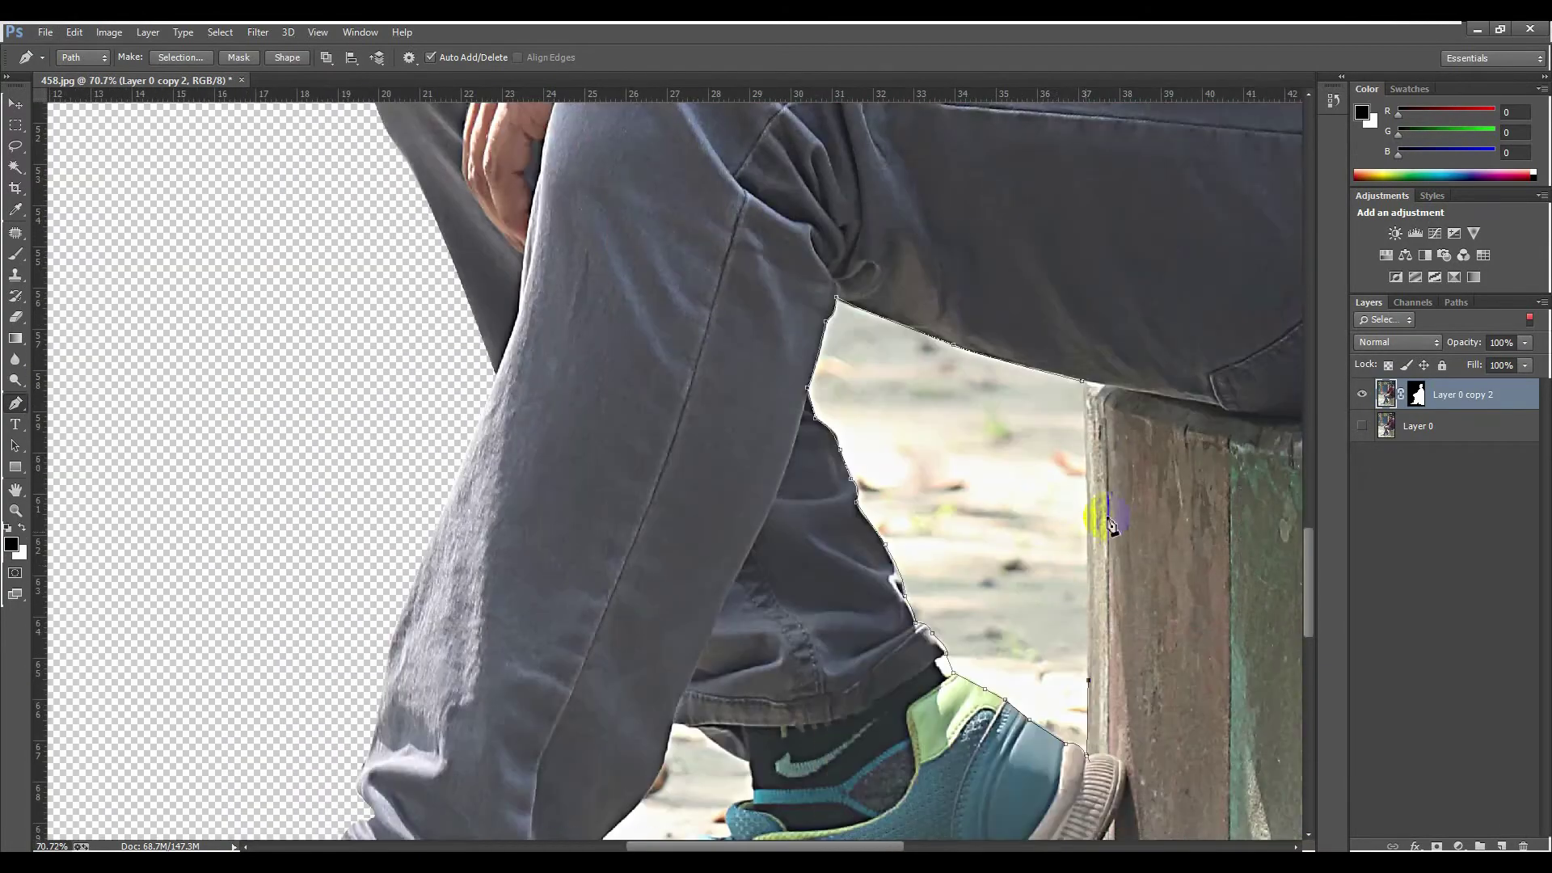
Step: Finish the path up the bench's side edge, turn it into a selection and delete the background between the legs and bench
click(1085, 483)
click(1085, 432)
click(1087, 387)
key(ctrl+Return)
key(Delete)
Step: Start a path at the front shoe's heel collar and trace it up around the front trouser hem to the lower calf
scroll(1051, 461, down, 3)
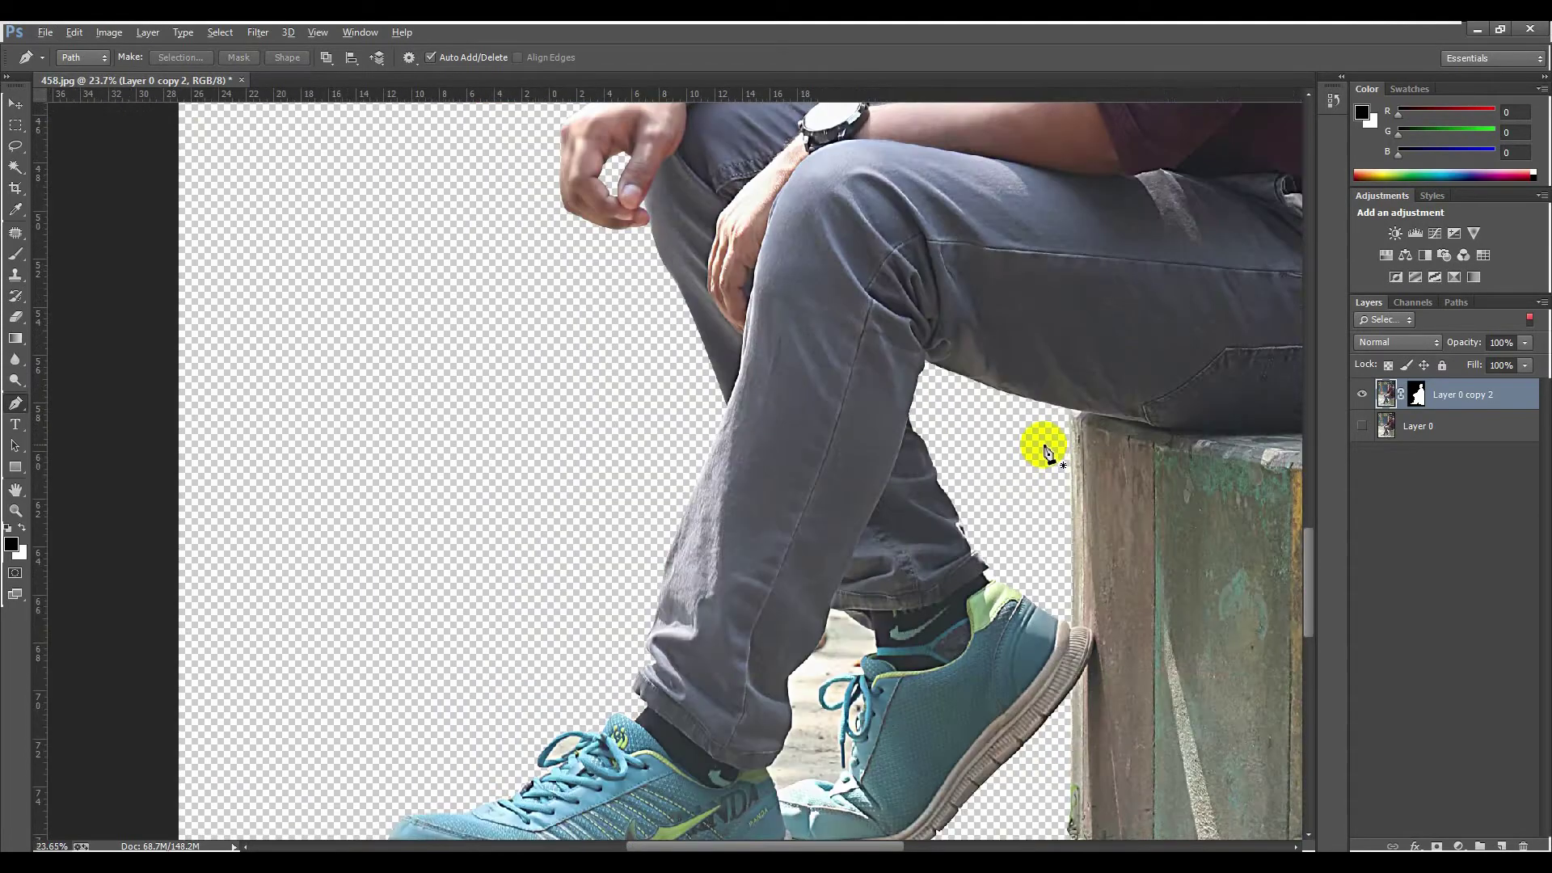
scroll(958, 594, down, 2)
scroll(681, 718, up, 1)
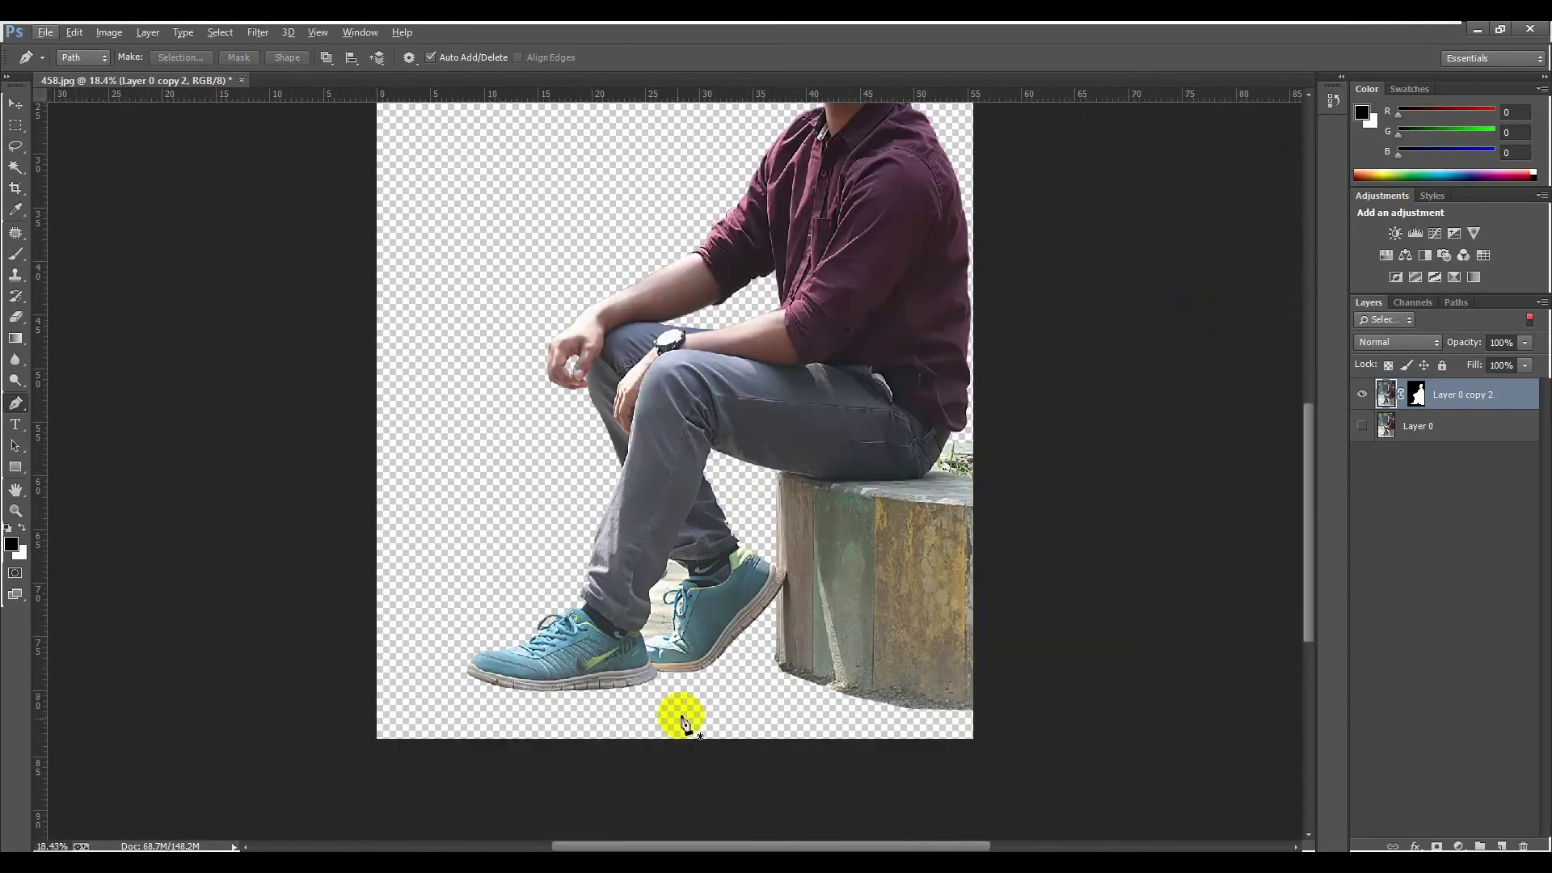
scroll(658, 572, up, 3)
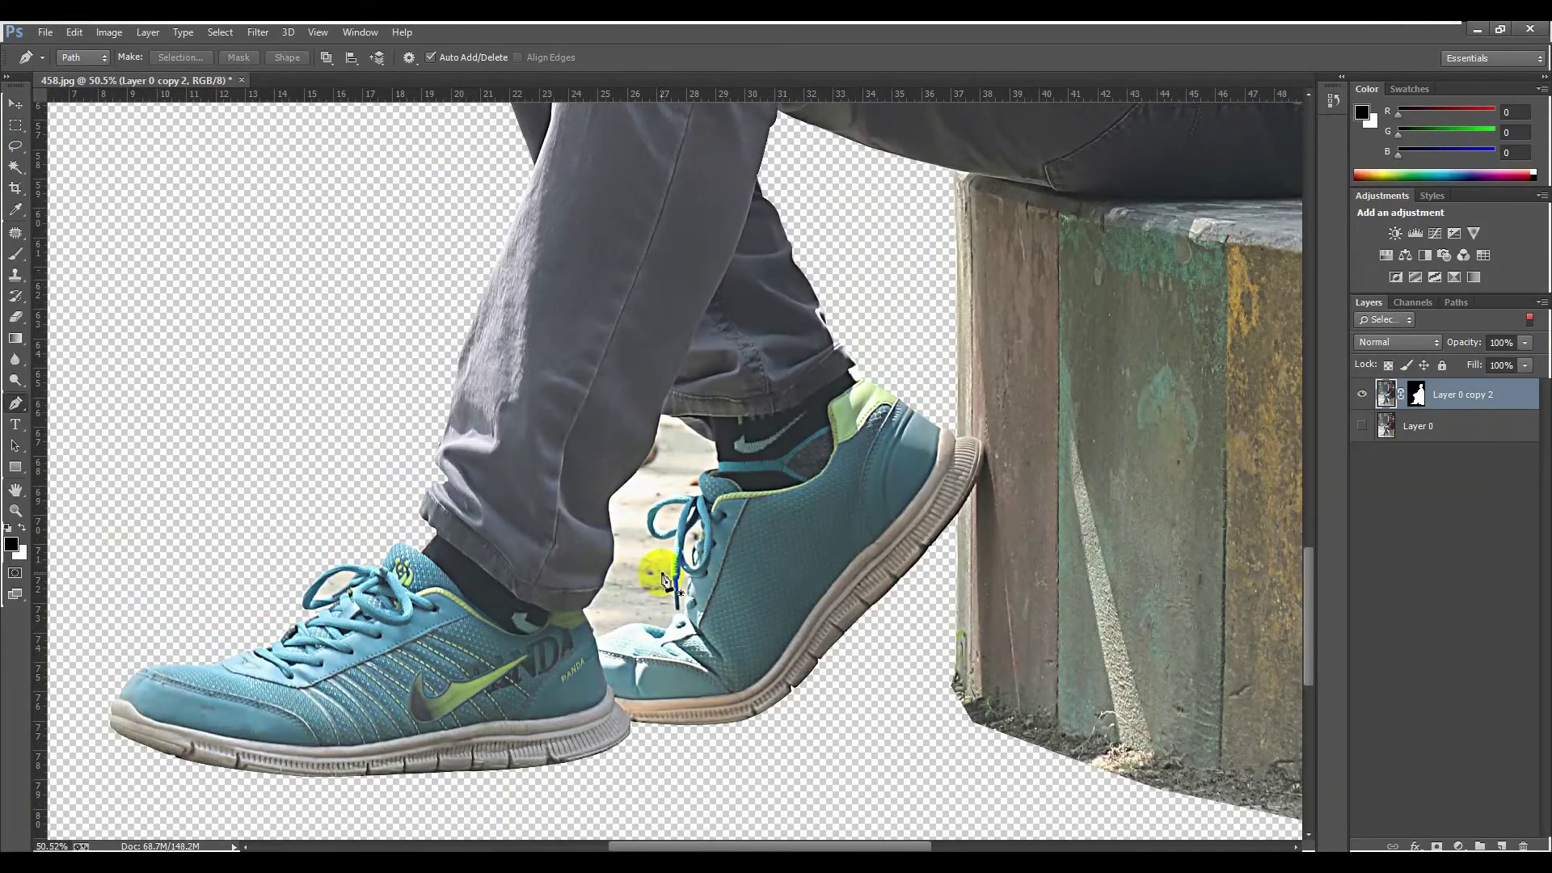
scroll(661, 558, up, 2)
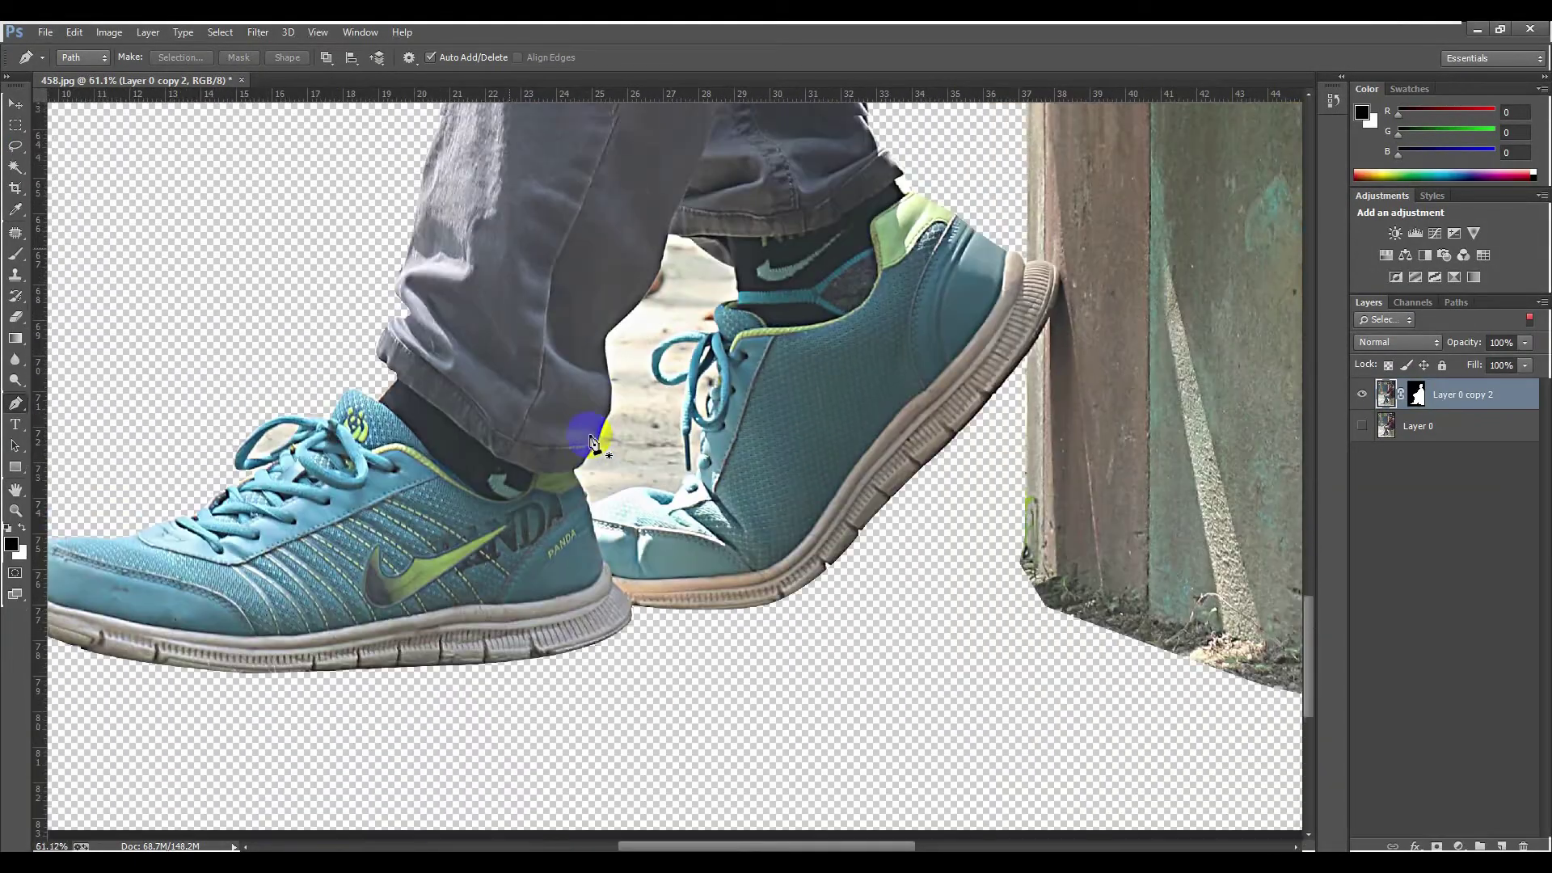
scroll(591, 441, up, 5)
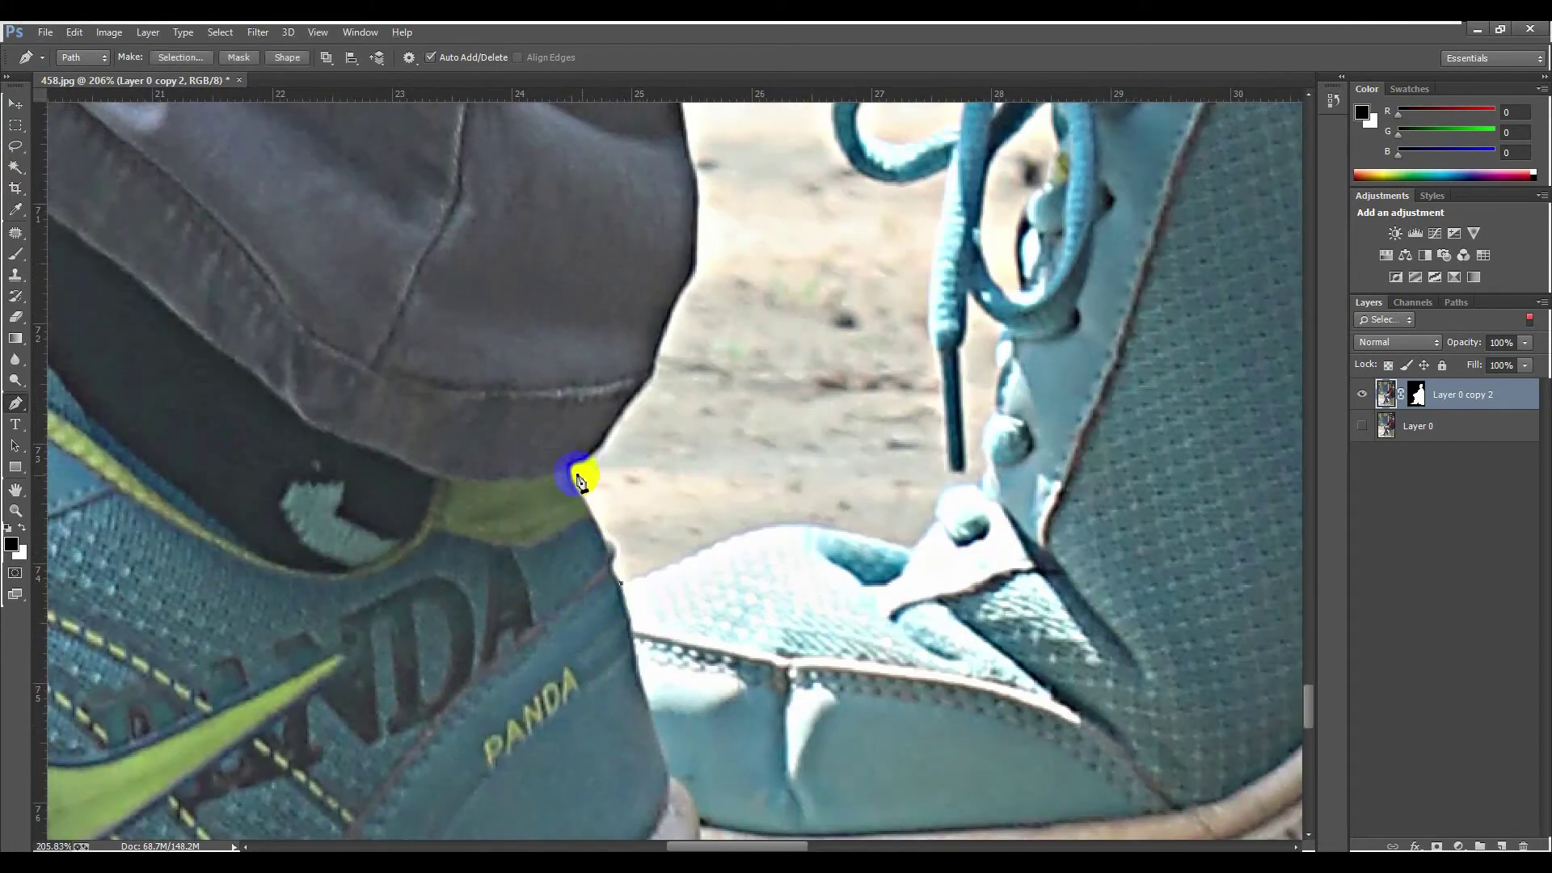
click(577, 487)
drag(580, 462, 602, 454)
alt+click(580, 462)
scroll(634, 467, down, 3)
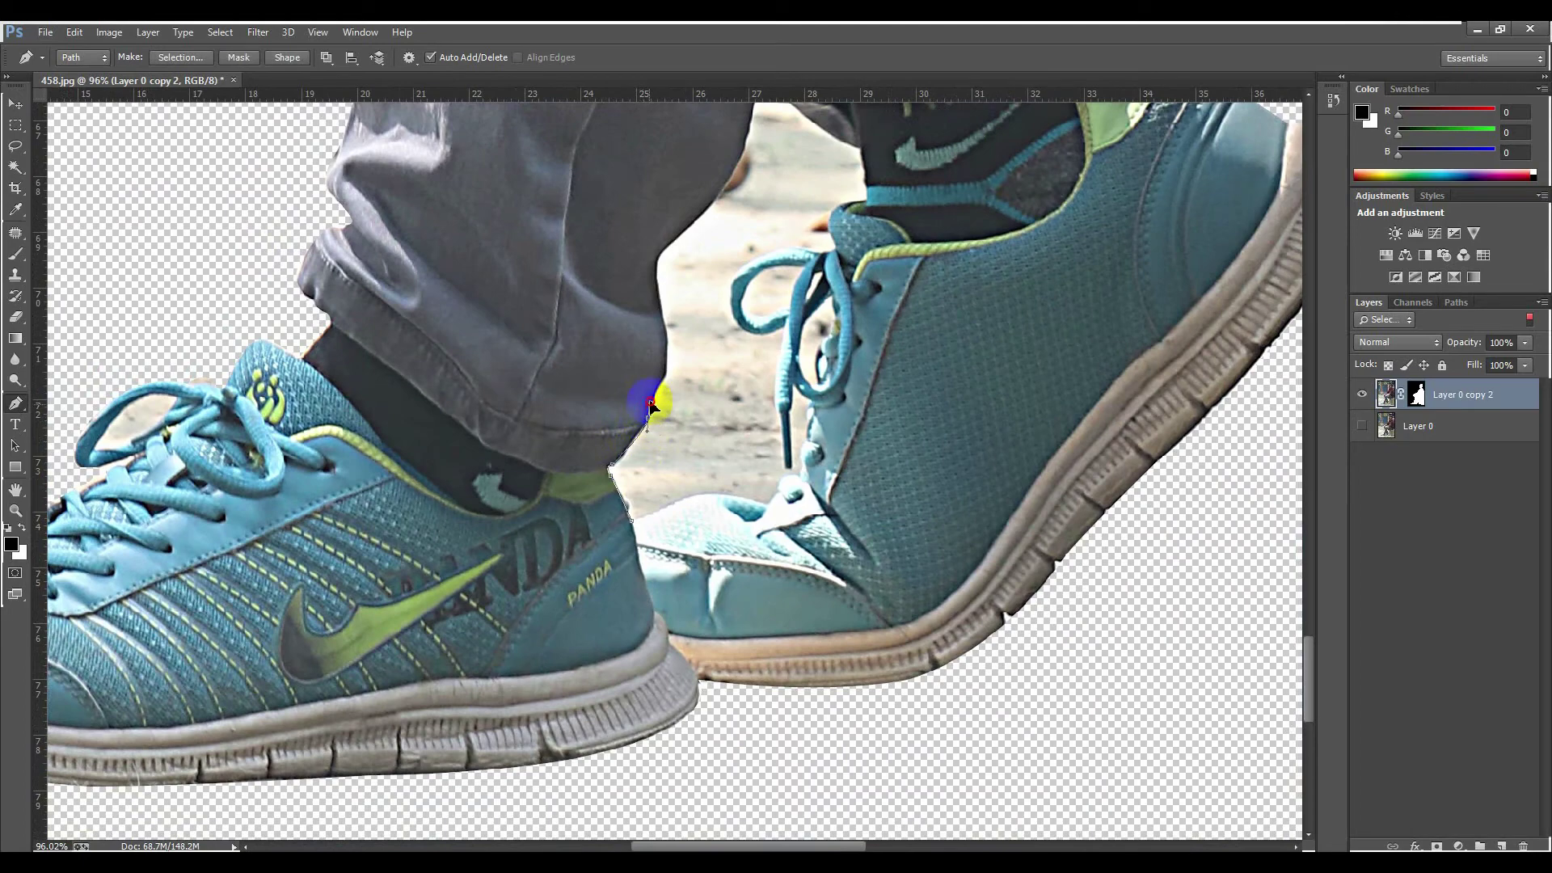
scroll(659, 409, up, 2)
drag(664, 420, 696, 413)
scroll(668, 436, up, 4)
alt+click(669, 437)
Step: Continue the path up the front calf, along the underside of the rear trouser hem and down the rear sock
scroll(728, 437, up, 2)
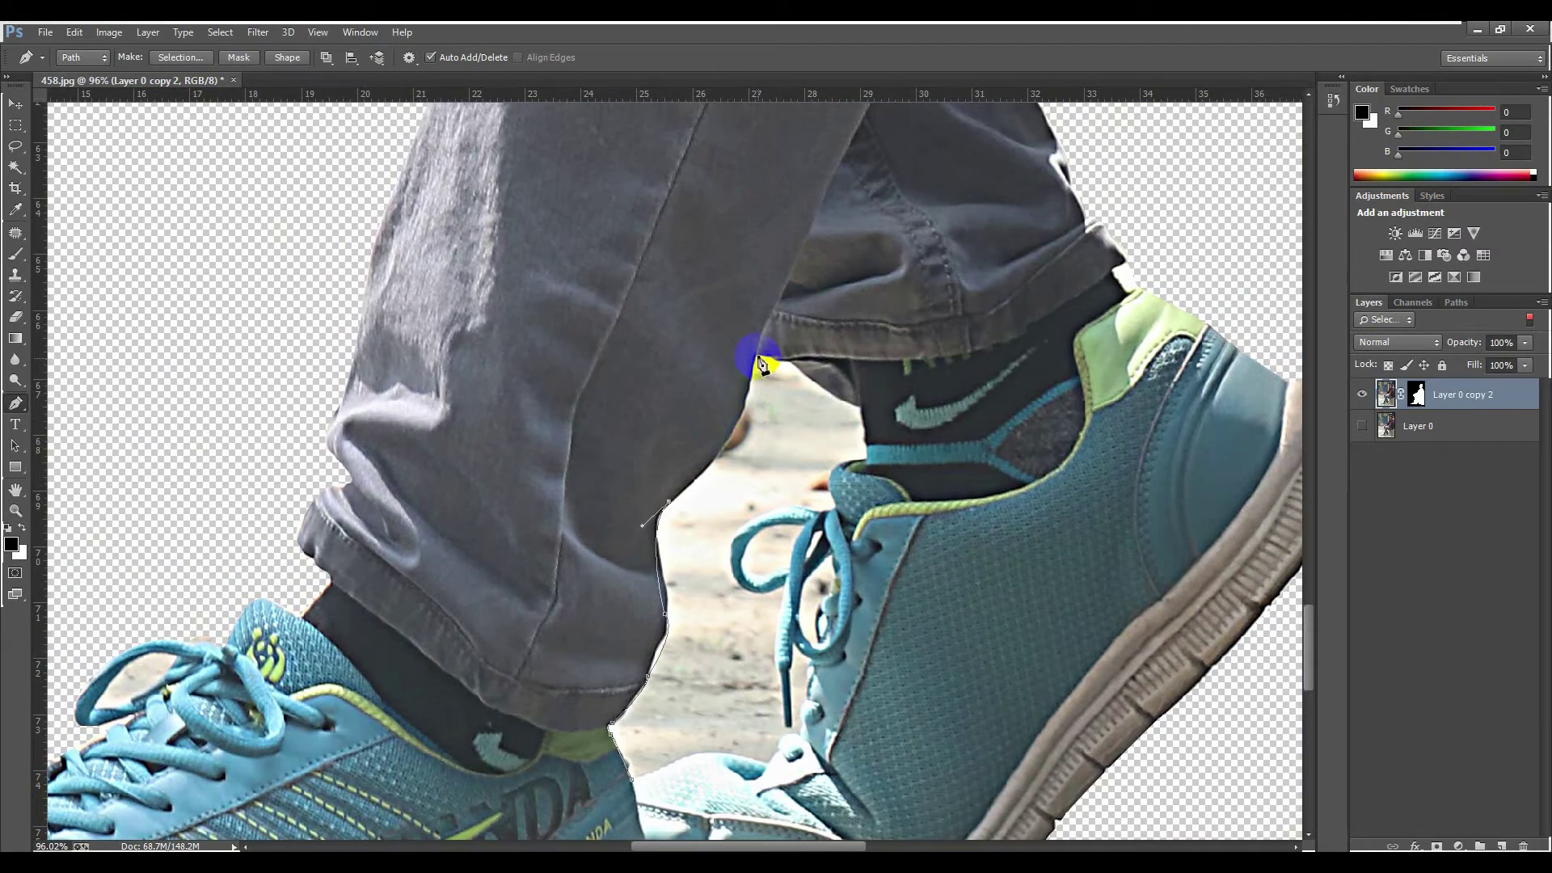
drag(755, 348, 773, 257)
drag(758, 357, 811, 393)
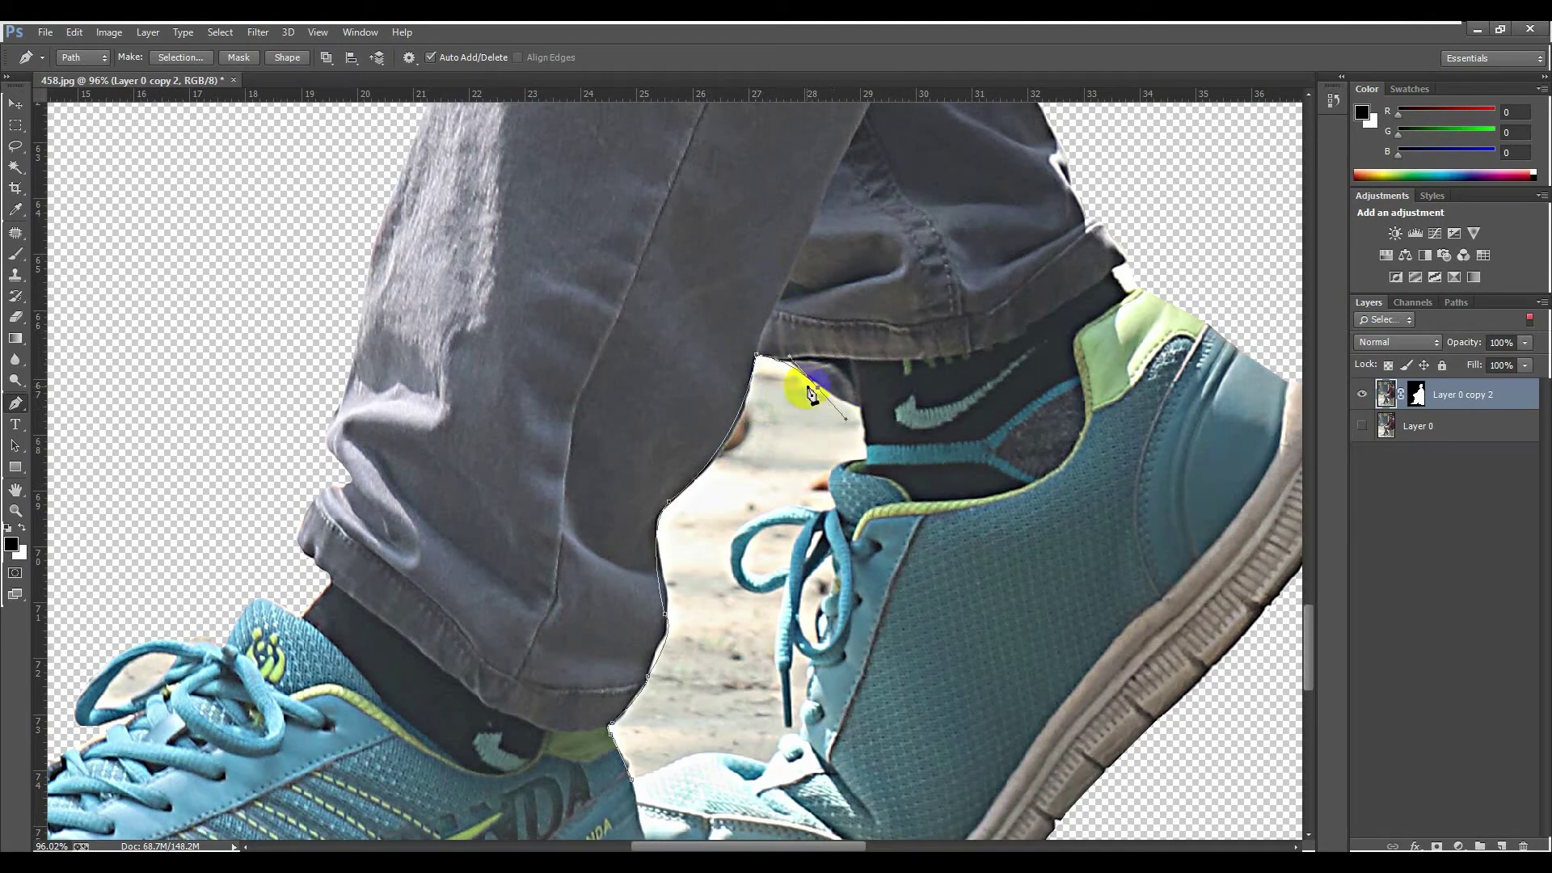
click(862, 406)
click(866, 454)
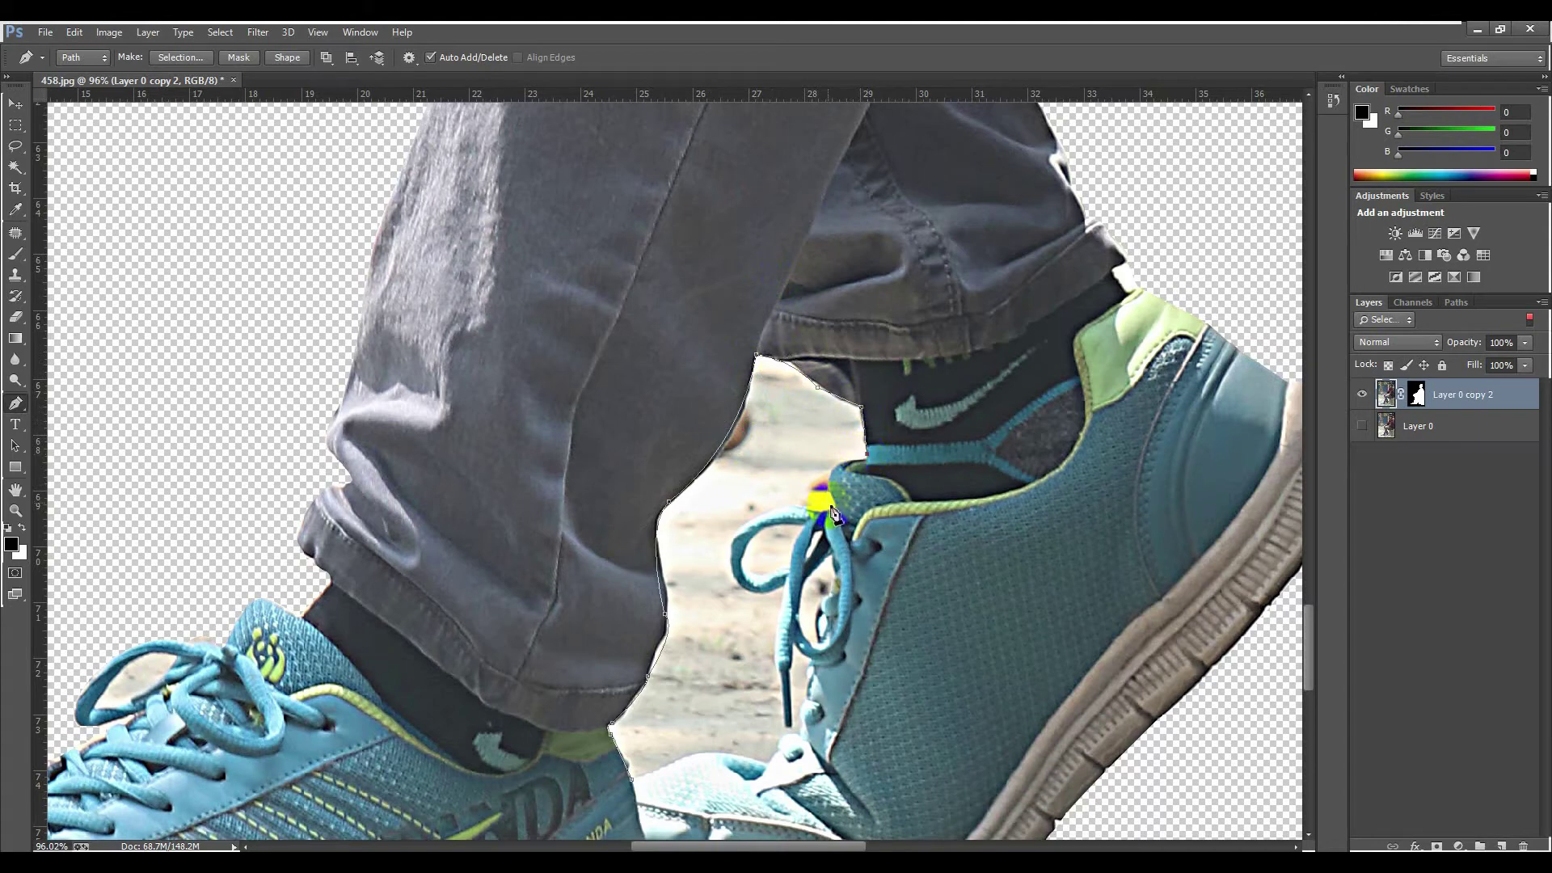
Step: Trace the path down the rear shoe's tongue, around the outer lace loop and down to the hanging lace tip
drag(835, 518, 859, 560)
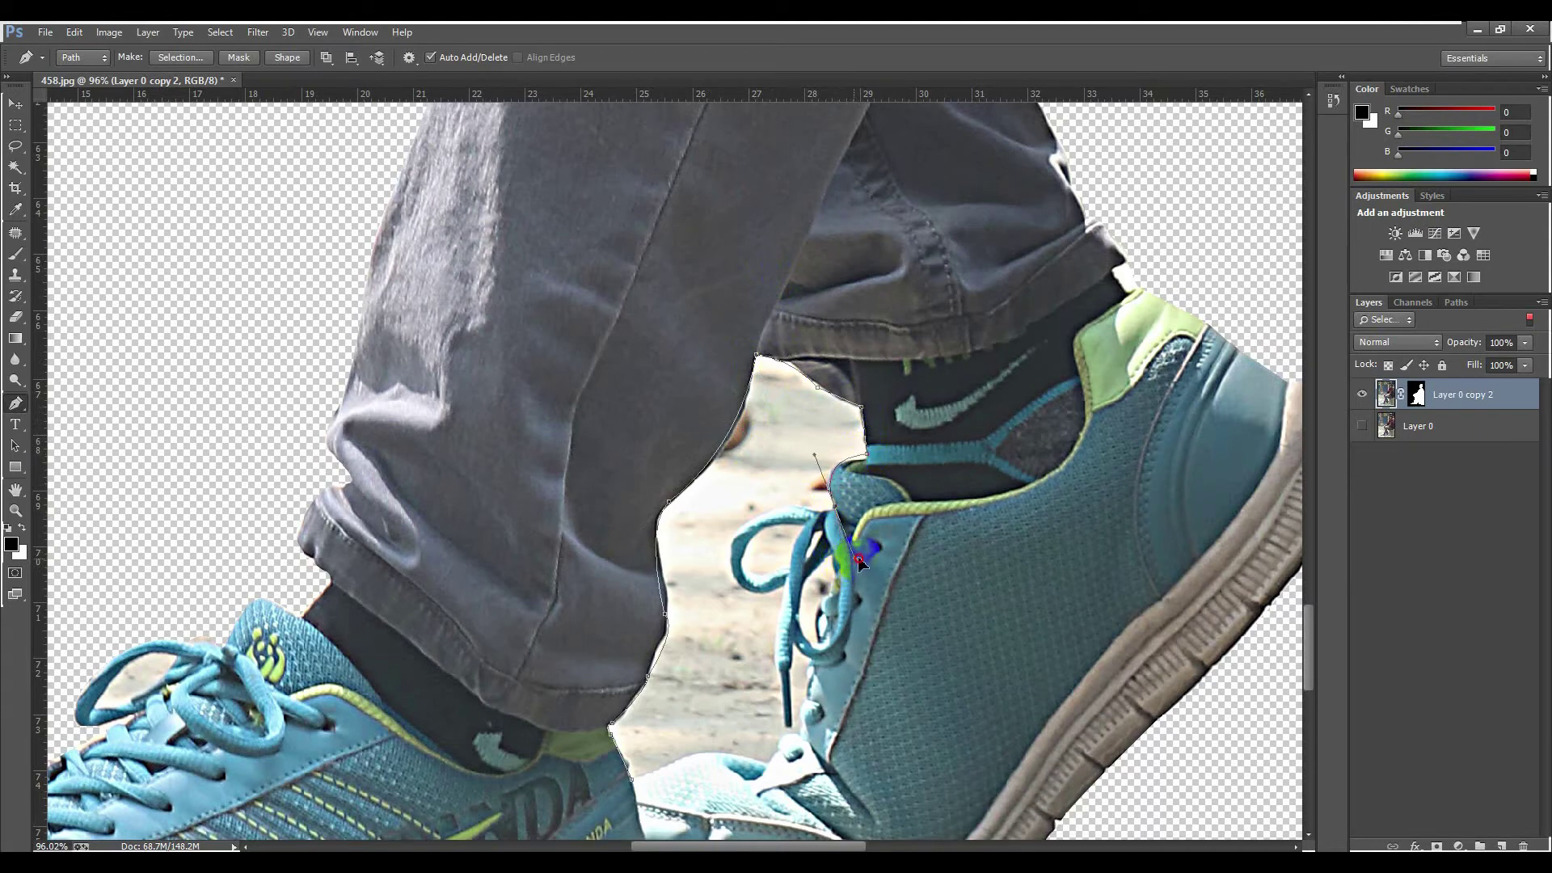
alt+click(837, 510)
click(801, 507)
drag(730, 557, 784, 588)
alt+click(785, 586)
scroll(784, 589, down, 2)
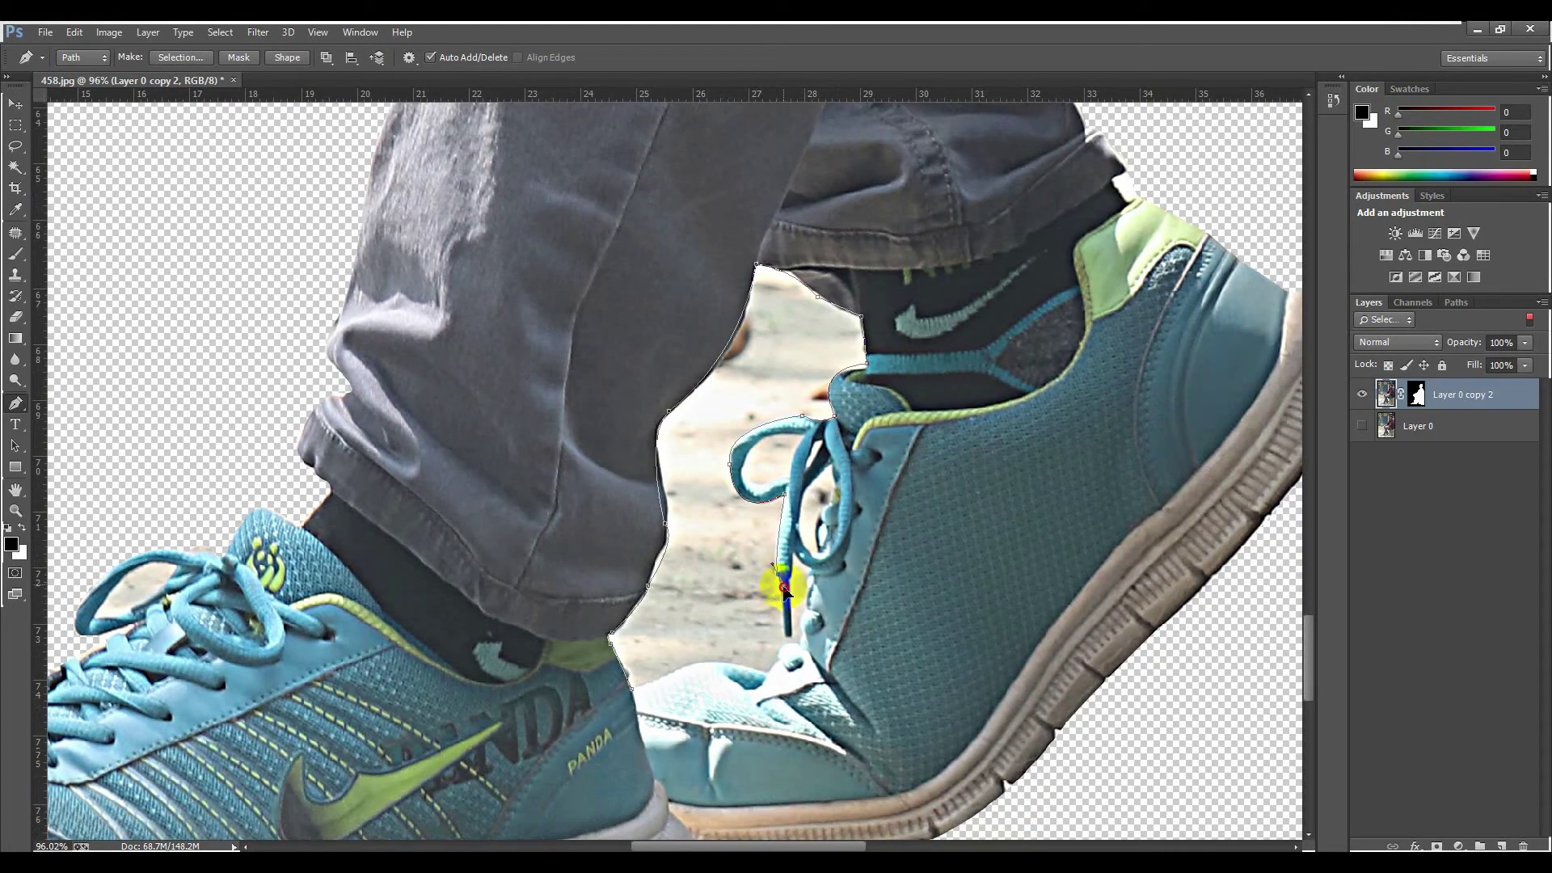
click(787, 635)
Step: Close the path across the rear shoe's toe, turn it into a selection, delete the enclosed background and deselect
click(760, 682)
drag(631, 689, 568, 734)
key(ctrl+Return)
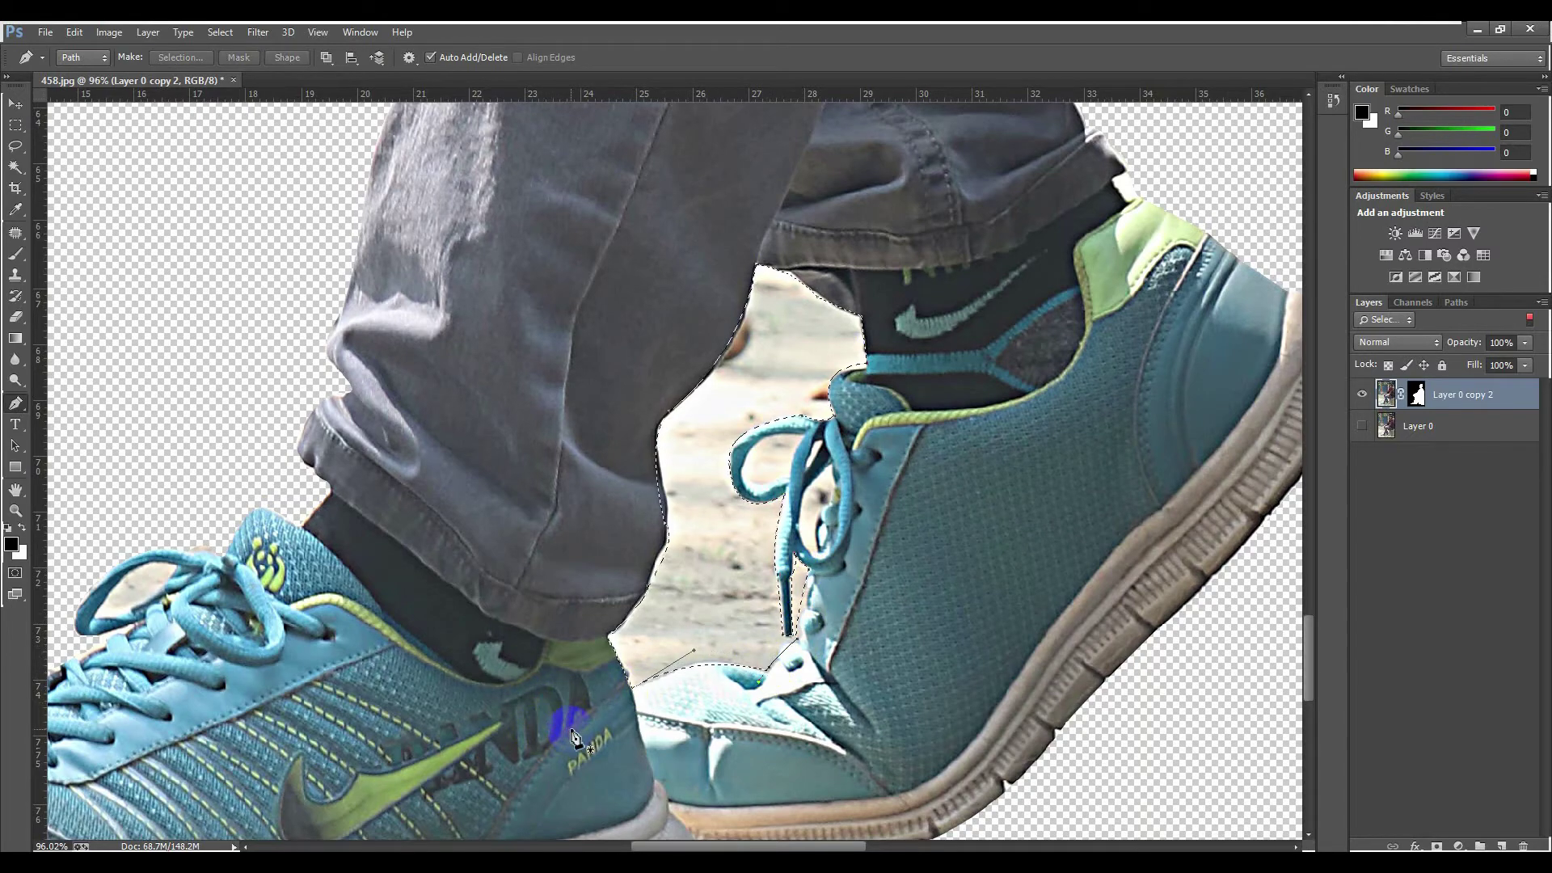
key(Delete)
click(677, 680)
click(882, 858)
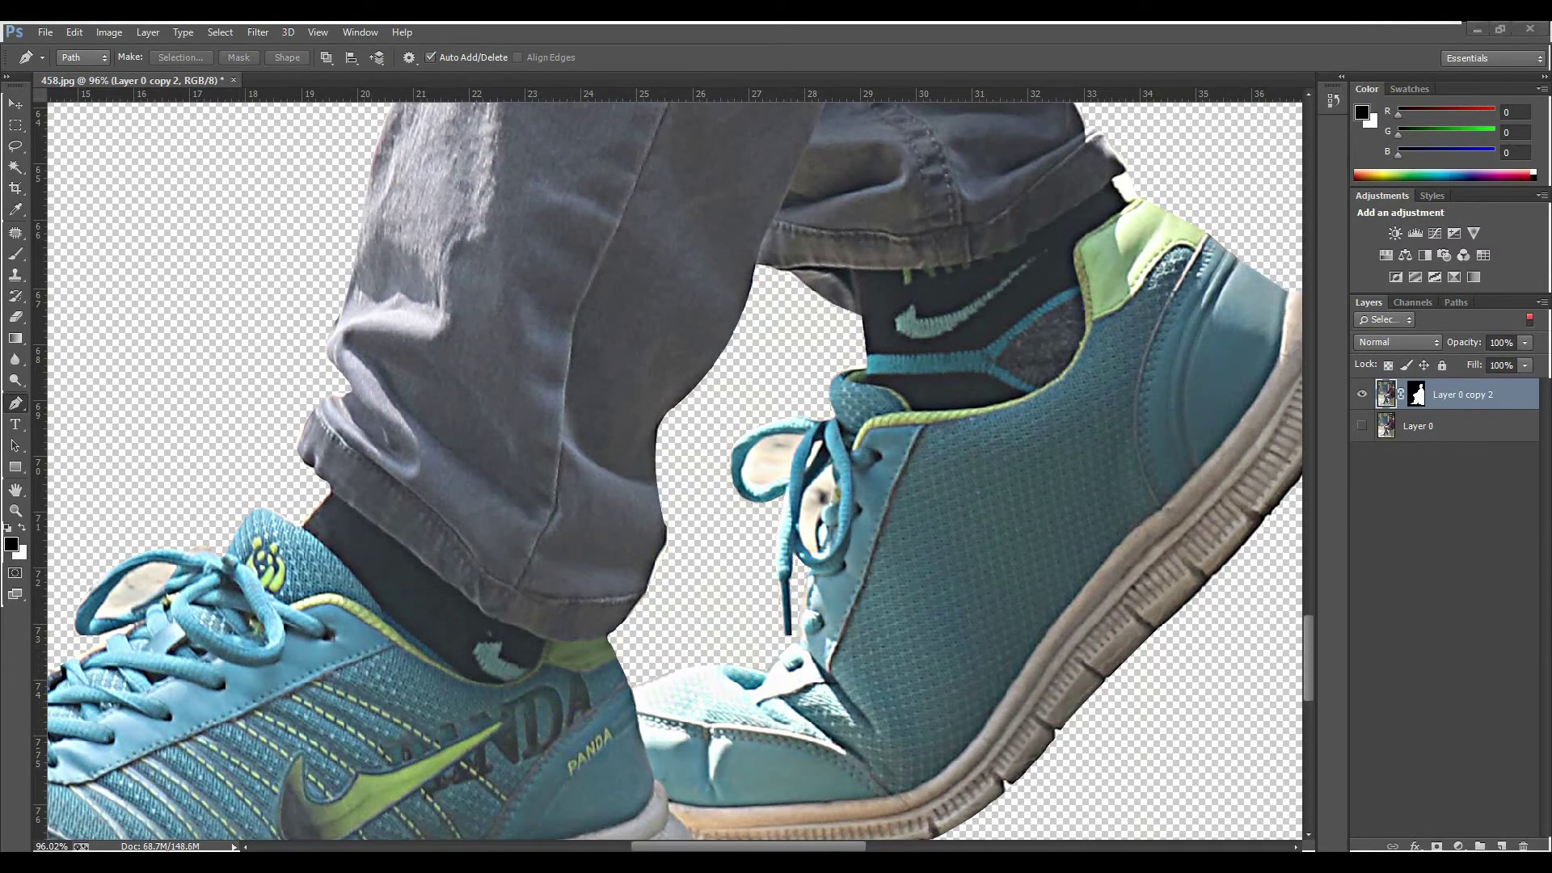
Step: Refine the mask of Layer 0 copy 2 by brushing along the hair's outer edge at size 35, with output to Layer Mask
scroll(645, 484, down, 8)
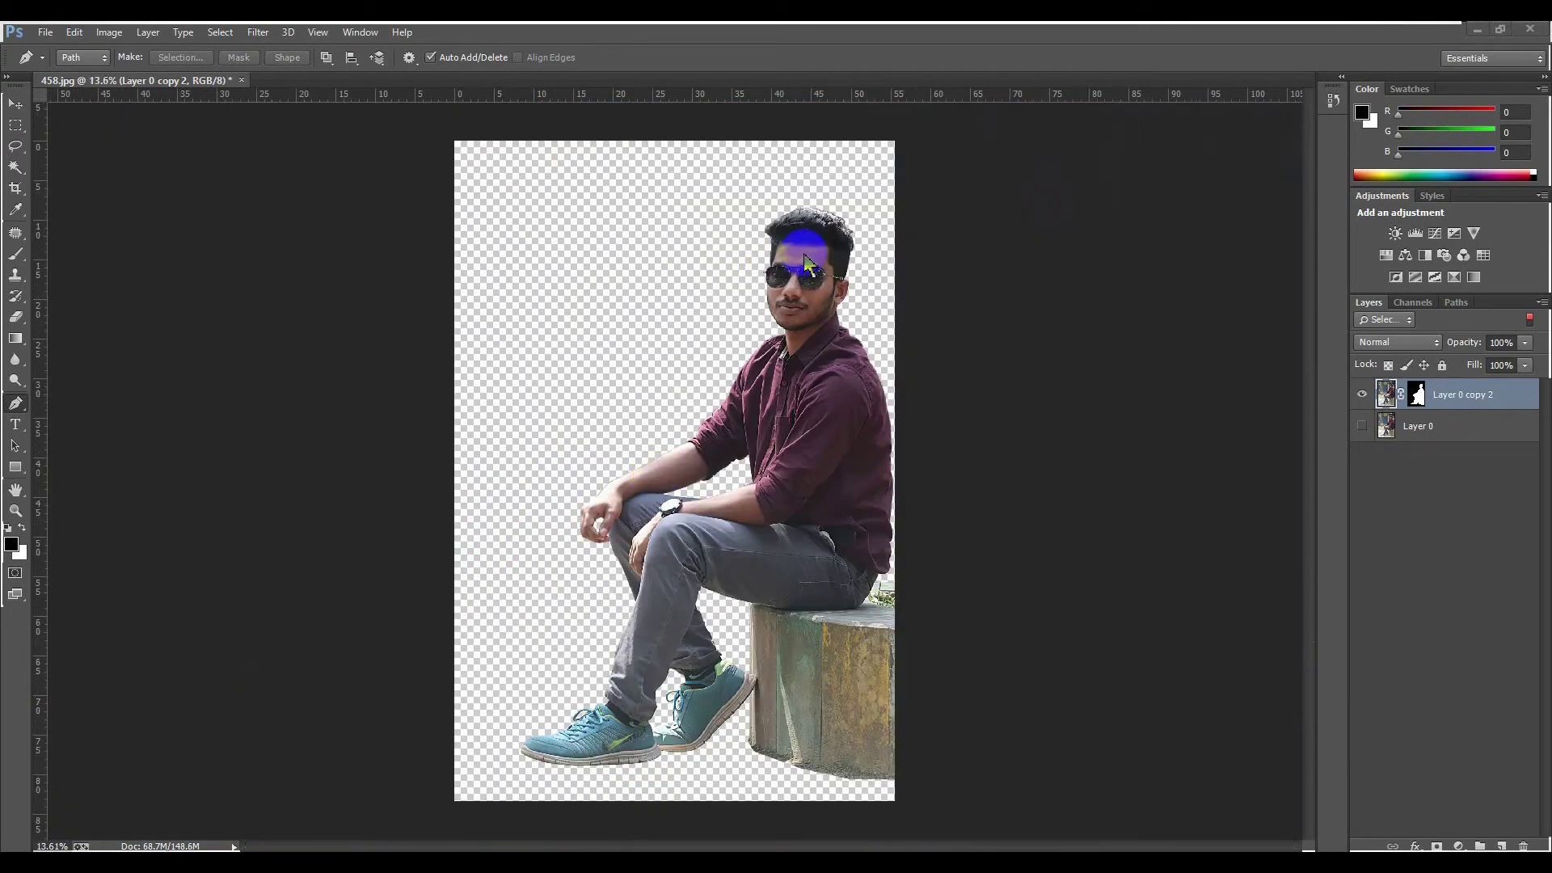
scroll(800, 249, up, 3)
scroll(885, 182, up, 2)
scroll(1049, 267, up, 2)
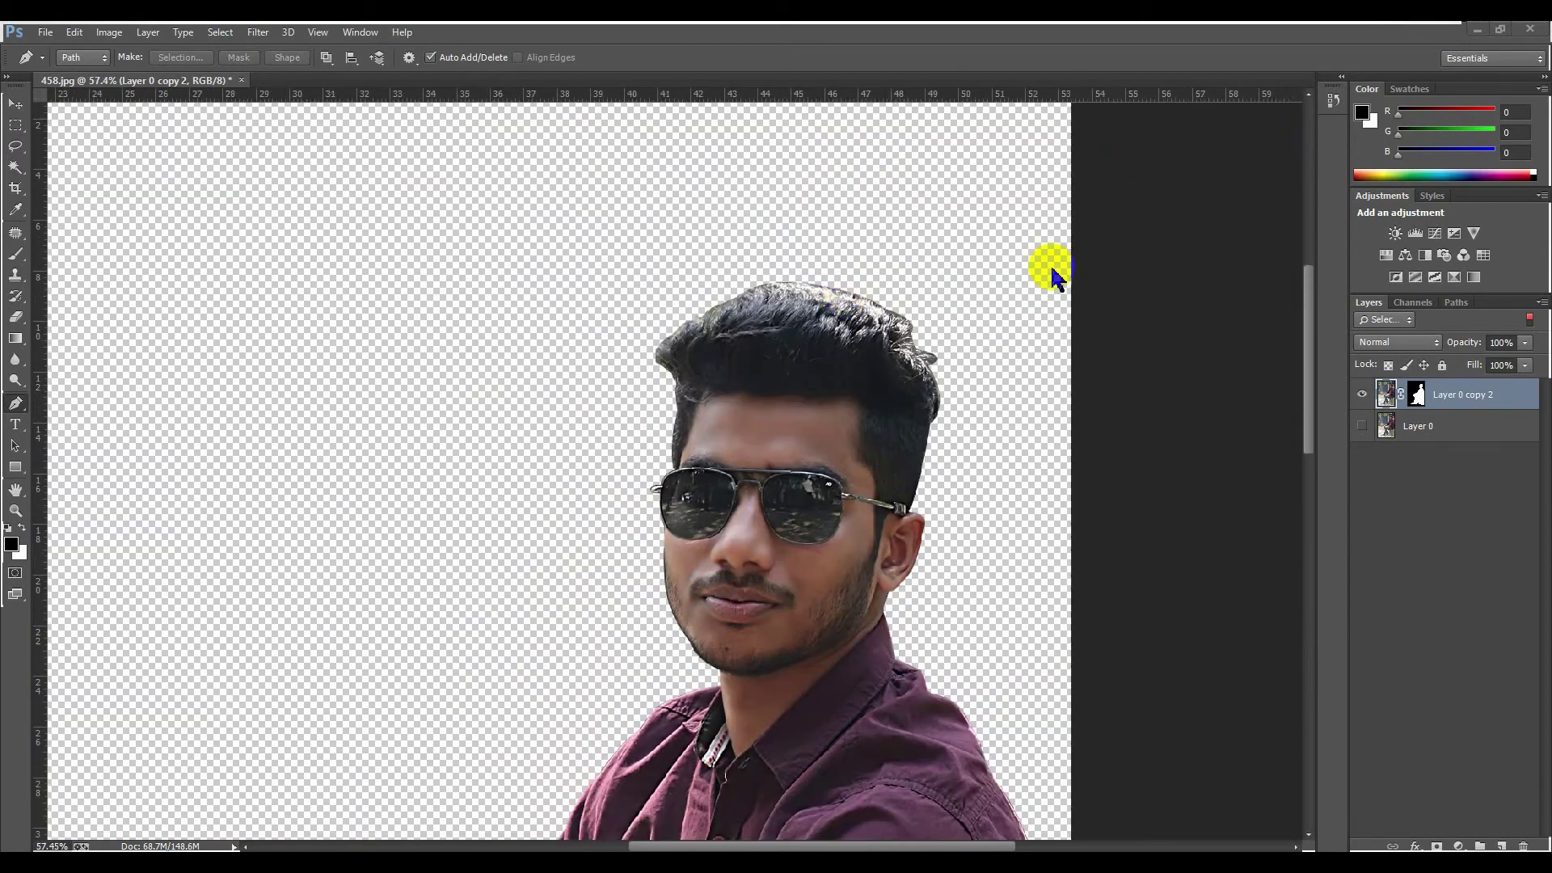
click(1417, 393)
right_click(1417, 393)
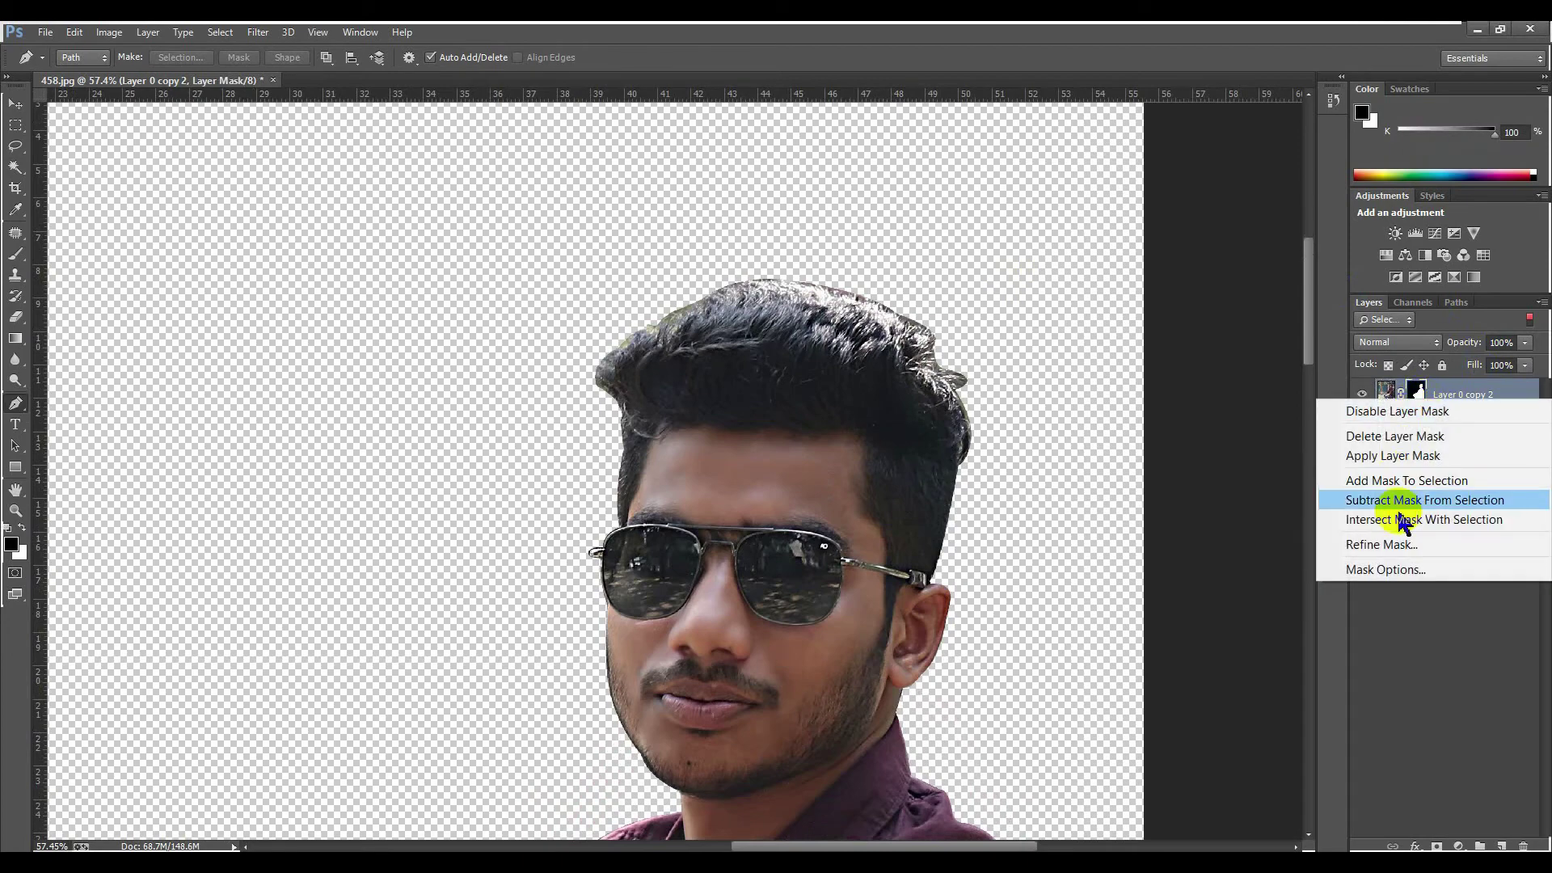
click(1397, 545)
drag(446, 303, 325, 266)
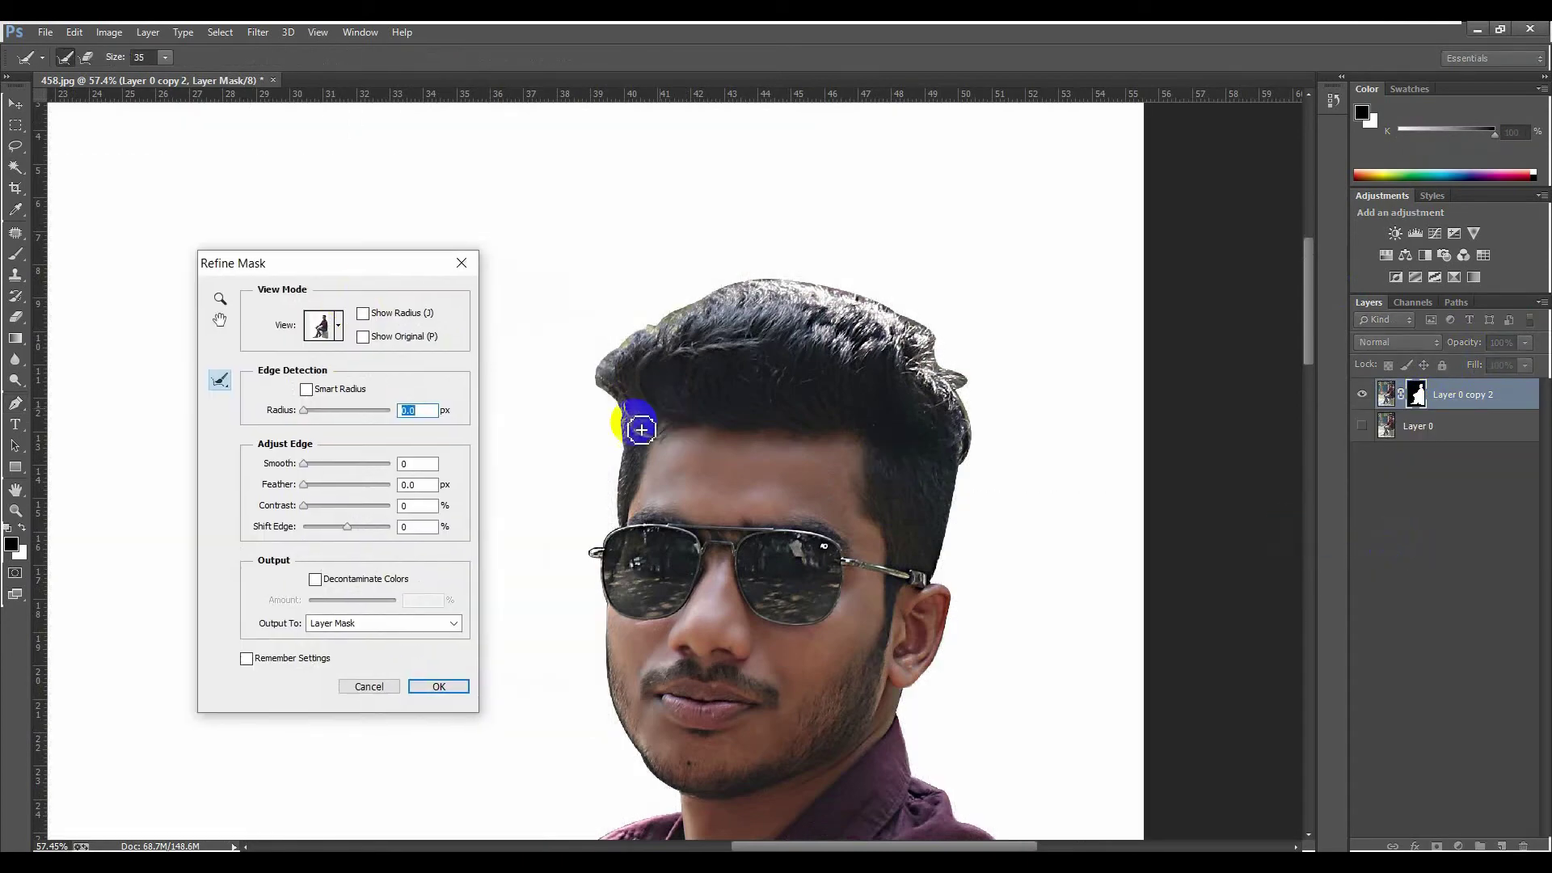
mouse_move(628, 455)
mouse_down()
mouse_move(620, 527)
mouse_move(632, 438)
mouse_move(597, 380)
mouse_move(614, 461)
mouse_move(596, 389)
mouse_move(610, 350)
mouse_move(774, 276)
mouse_move(761, 281)
mouse_move(941, 330)
mouse_move(861, 286)
mouse_move(964, 348)
mouse_move(946, 354)
mouse_move(950, 378)
mouse_move(971, 361)
mouse_move(995, 408)
mouse_move(964, 394)
mouse_move(980, 393)
mouse_move(949, 327)
mouse_move(969, 357)
mouse_move(968, 424)
mouse_move(988, 399)
mouse_move(996, 436)
mouse_move(980, 473)
mouse_move(971, 462)
mouse_move(971, 498)
mouse_move(964, 482)
mouse_move(945, 589)
mouse_move(959, 554)
mouse_up()
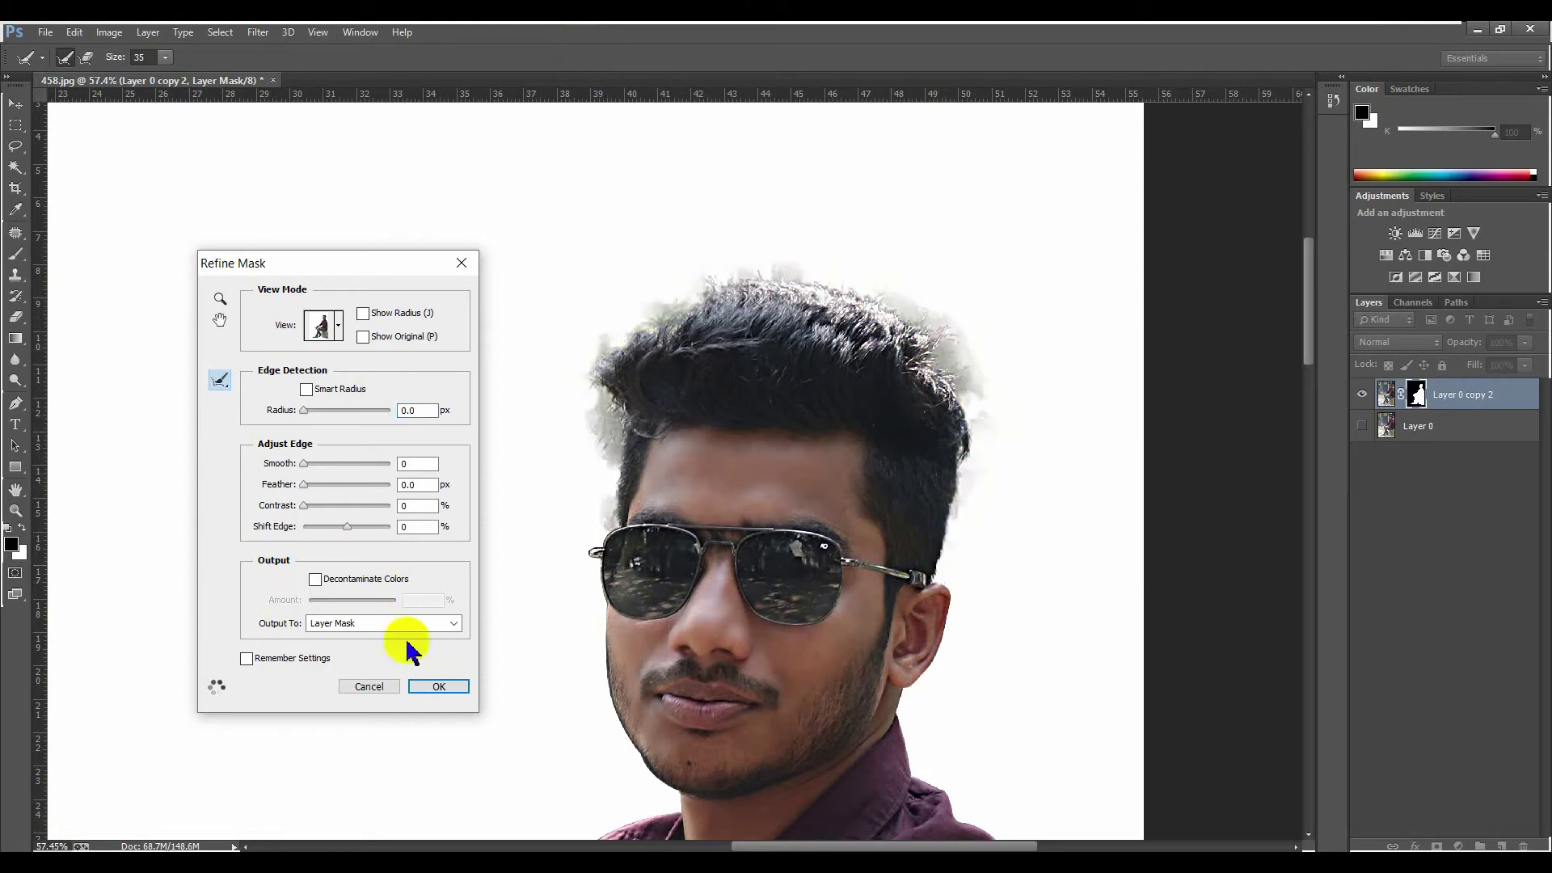
click(439, 687)
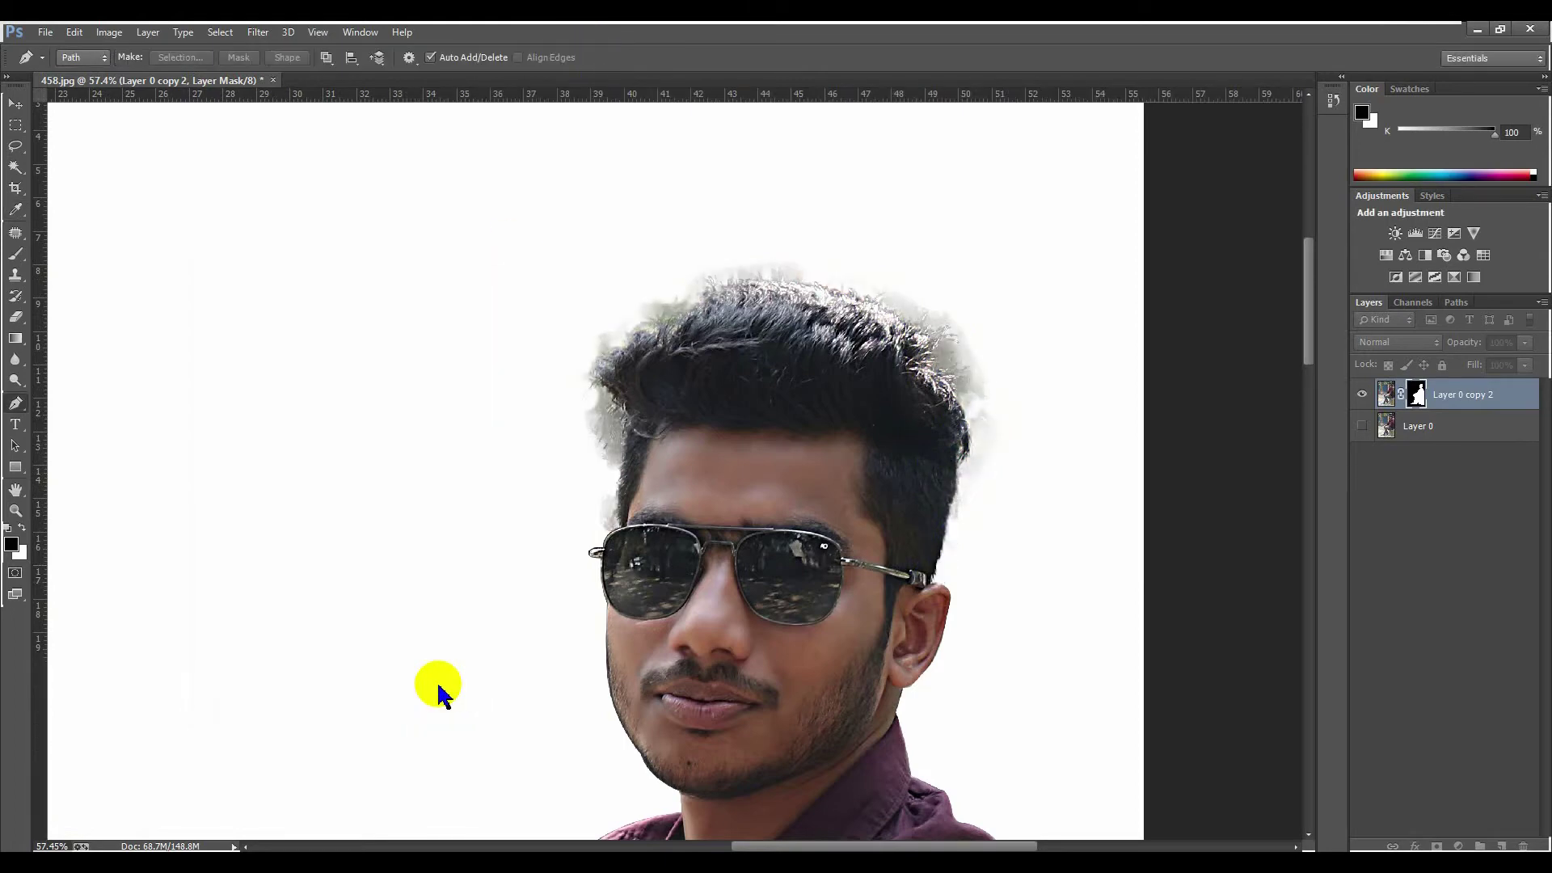
Step: Show Layer 0, load the mask of Layer 0 copy 2 as a selection on it and hide Layer 0 copy 2
scroll(694, 232, down, 7)
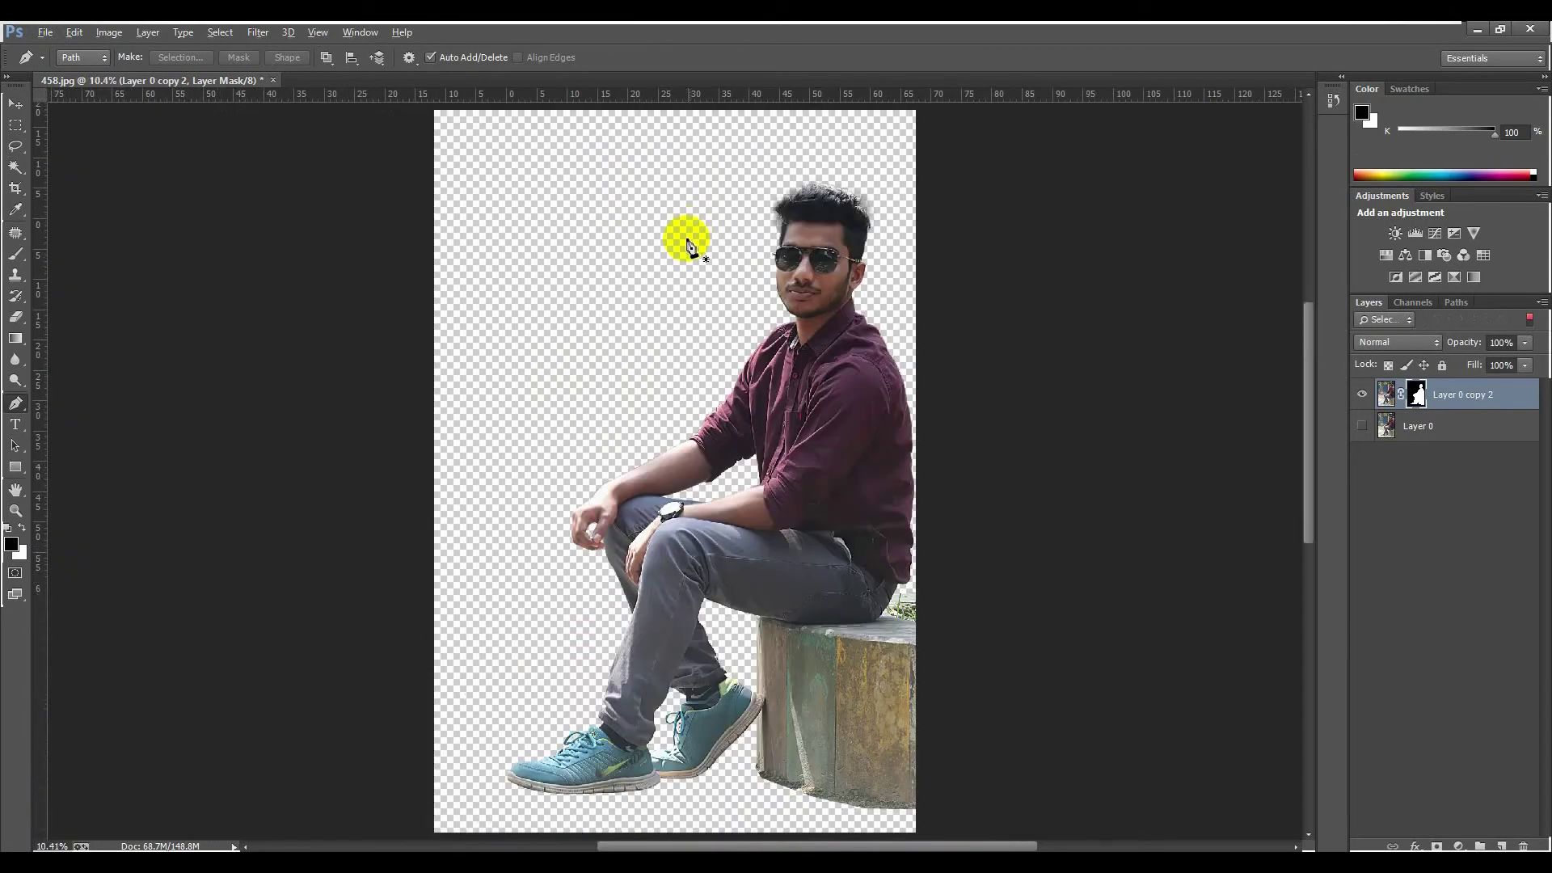
key(ctrl+0)
key(v)
scroll(743, 260, down, 2)
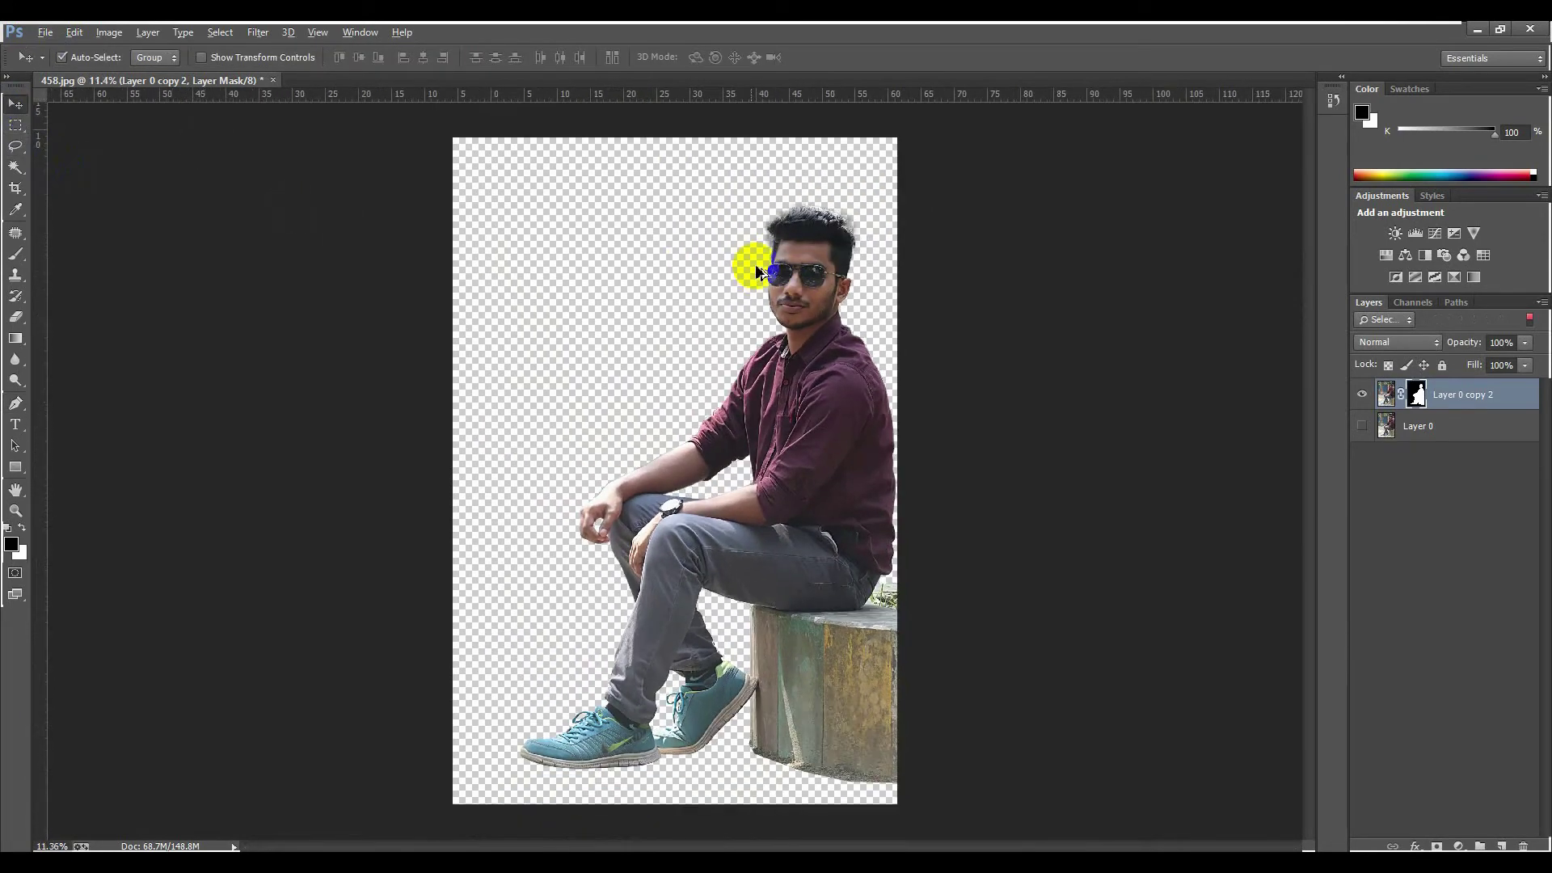
click(1362, 426)
click(1362, 426)
click(1362, 426)
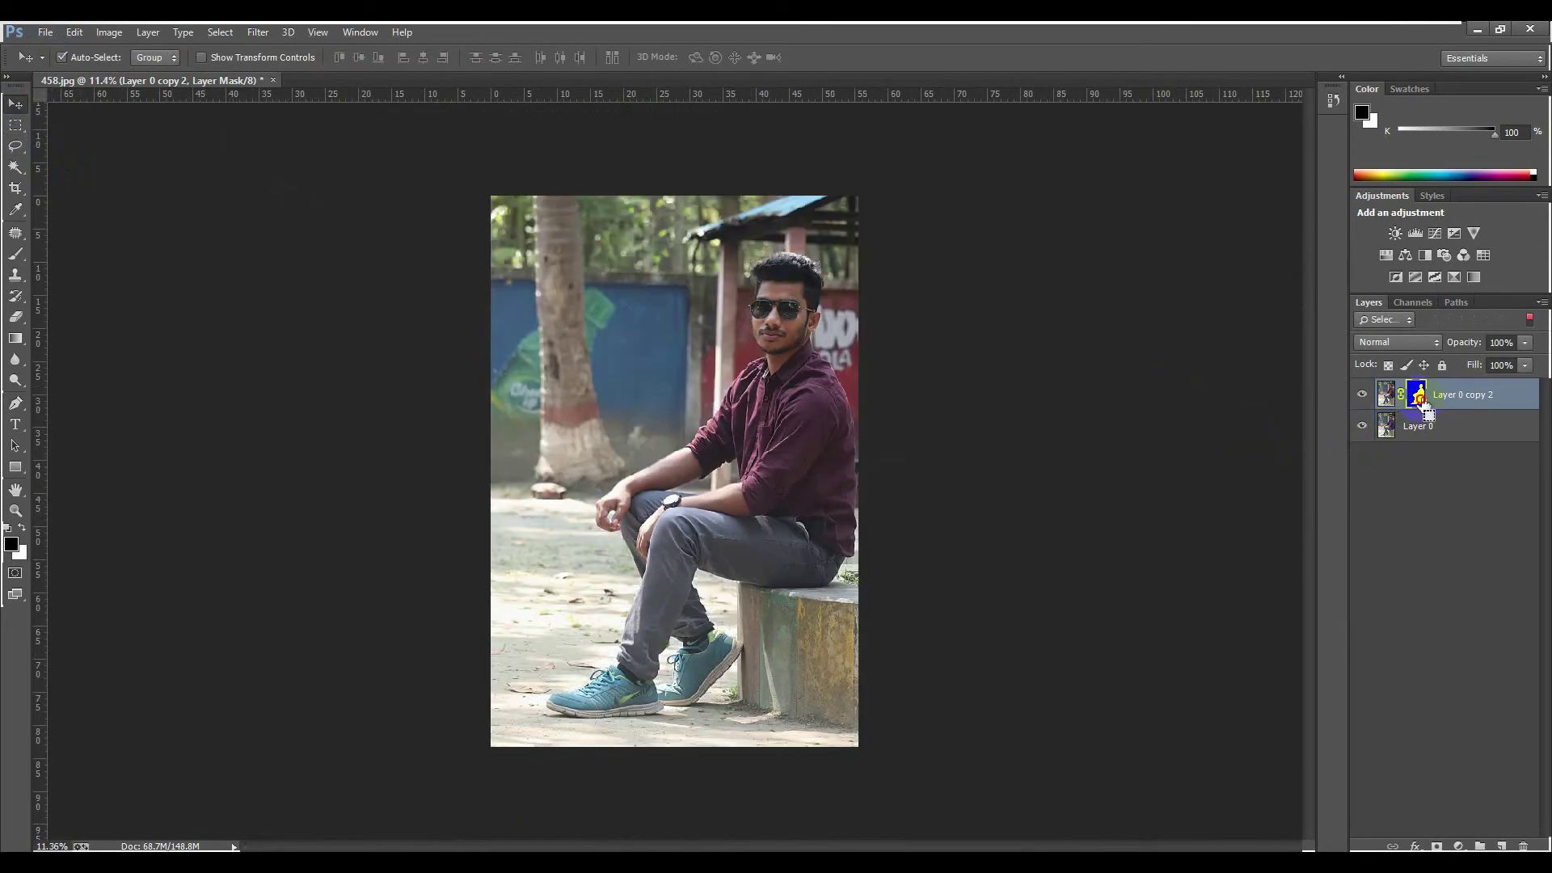
ctrl+click(1416, 395)
click(1381, 416)
click(1362, 396)
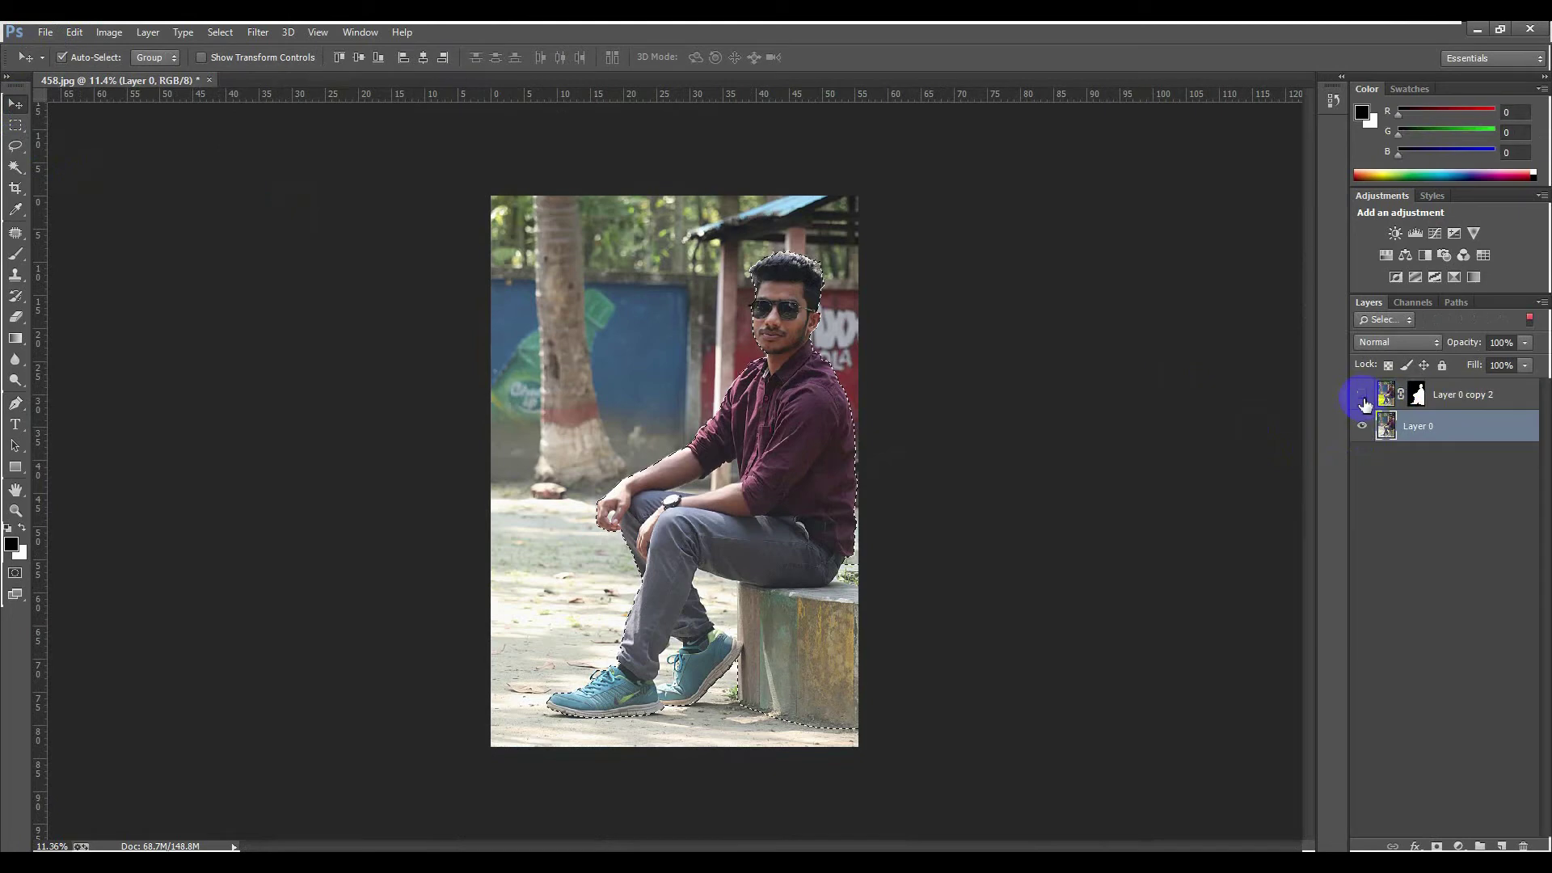
Step: Fill the selected man and bench area of Layer 0 with a content-aware fill and deselect
click(45, 33)
mouse_move(74, 32)
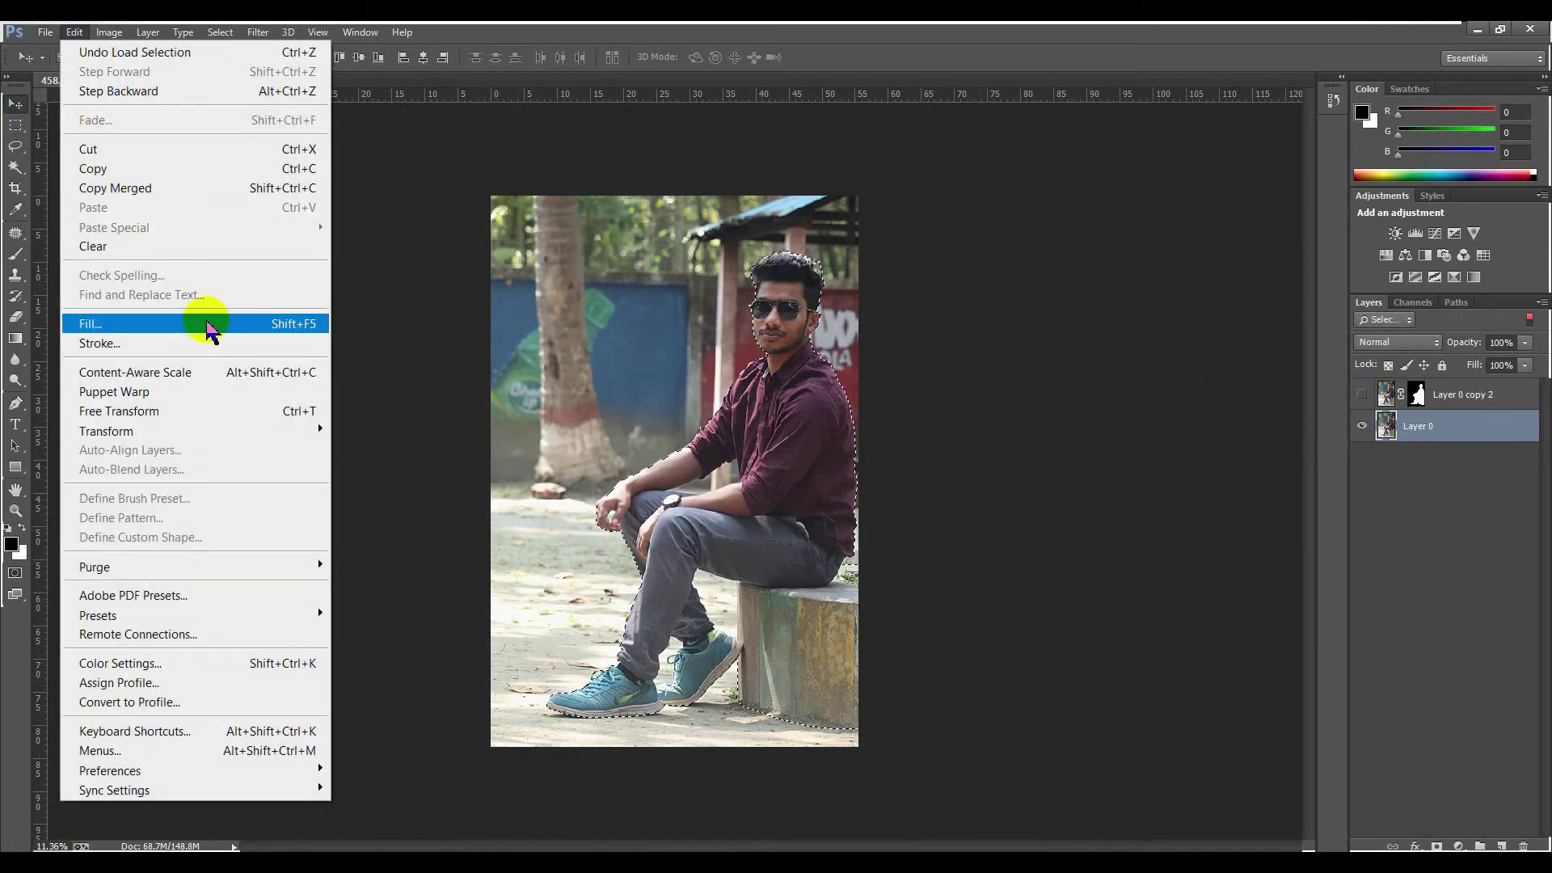
click(208, 325)
click(659, 277)
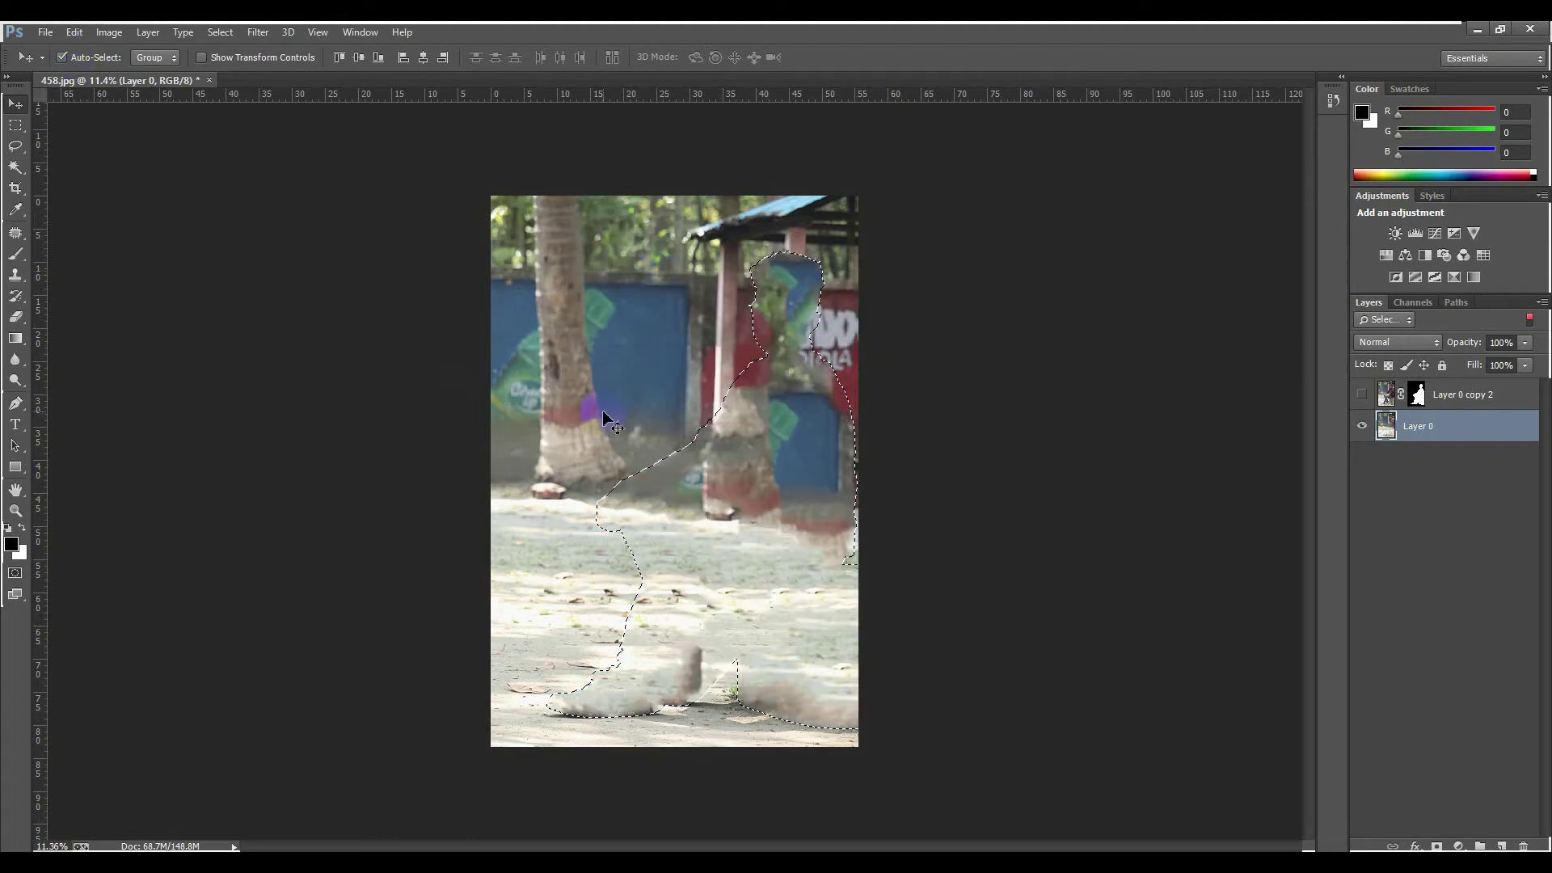
key(ctrl+d)
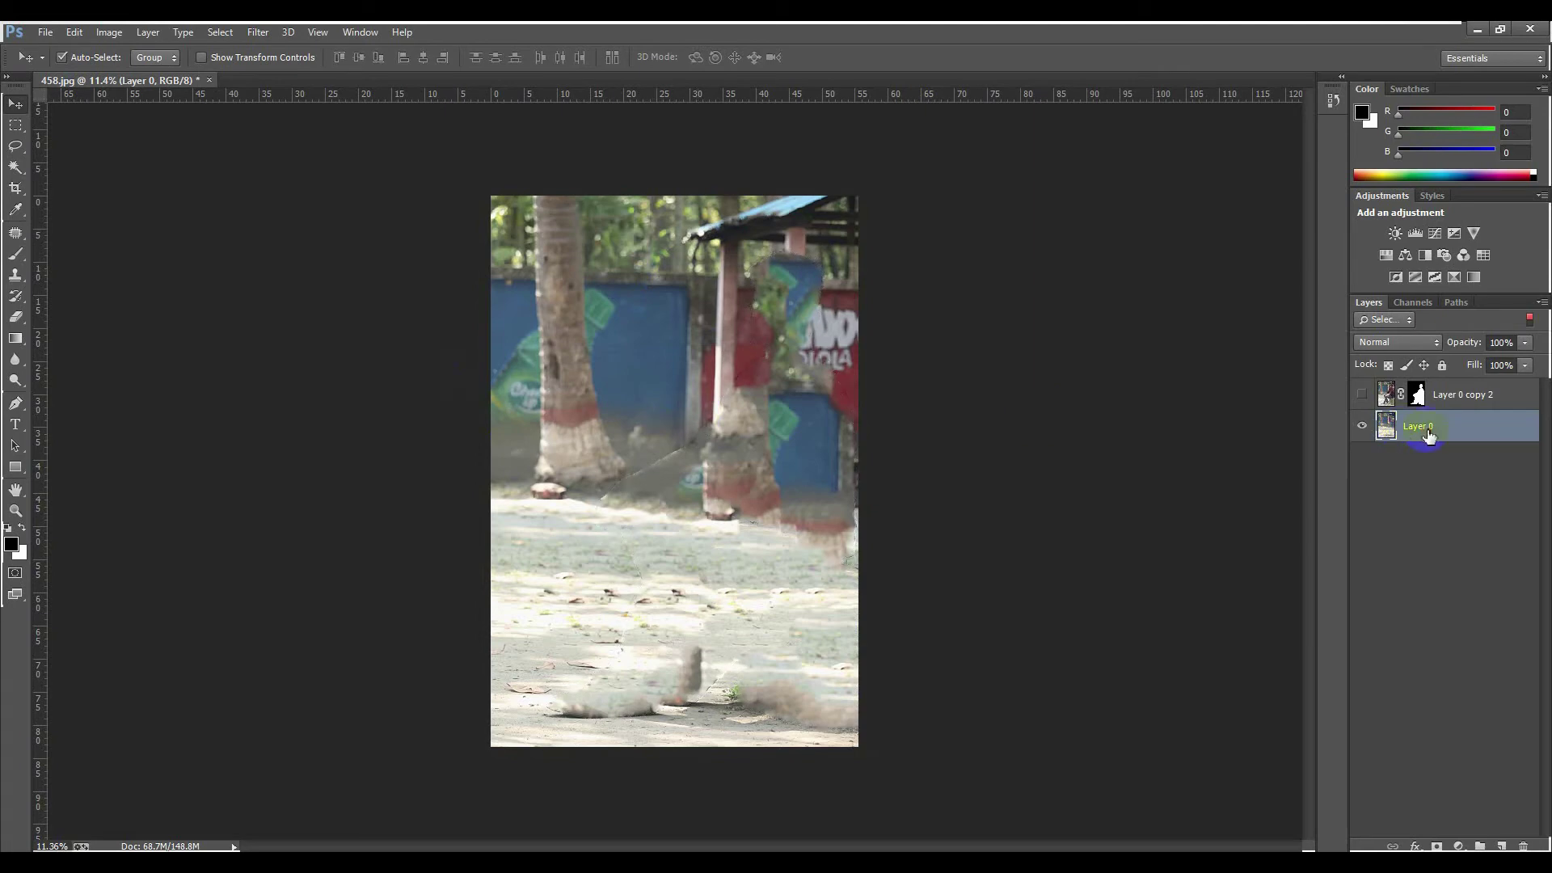
Step: Place a horizontal guide just above the rear shoe, using the cutout layer as reference, and hide the cutout again
click(1362, 394)
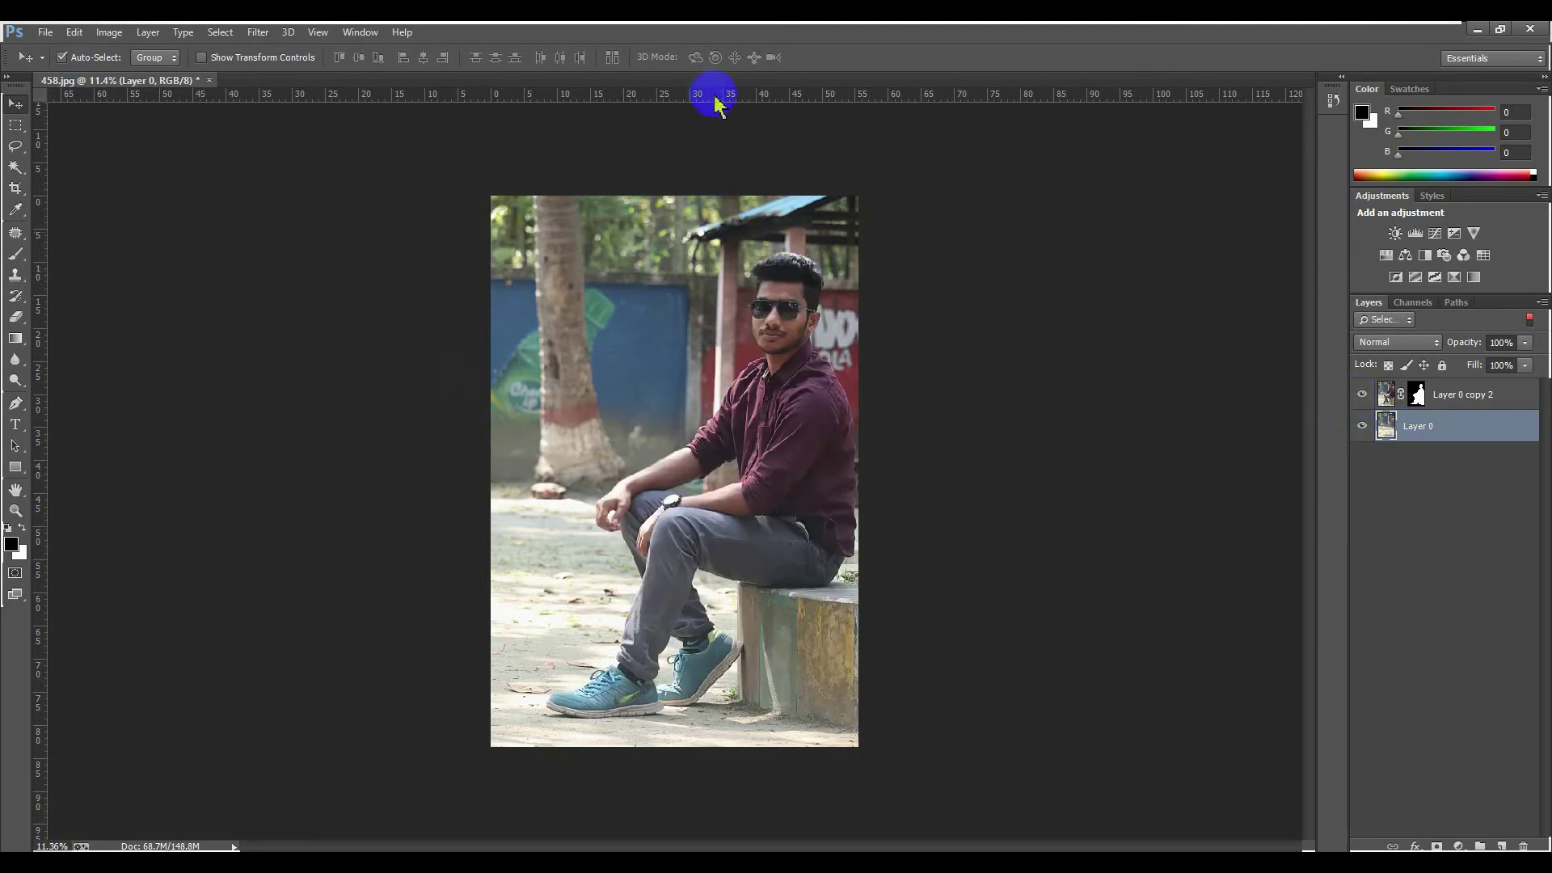
drag(718, 99, 730, 627)
click(1362, 394)
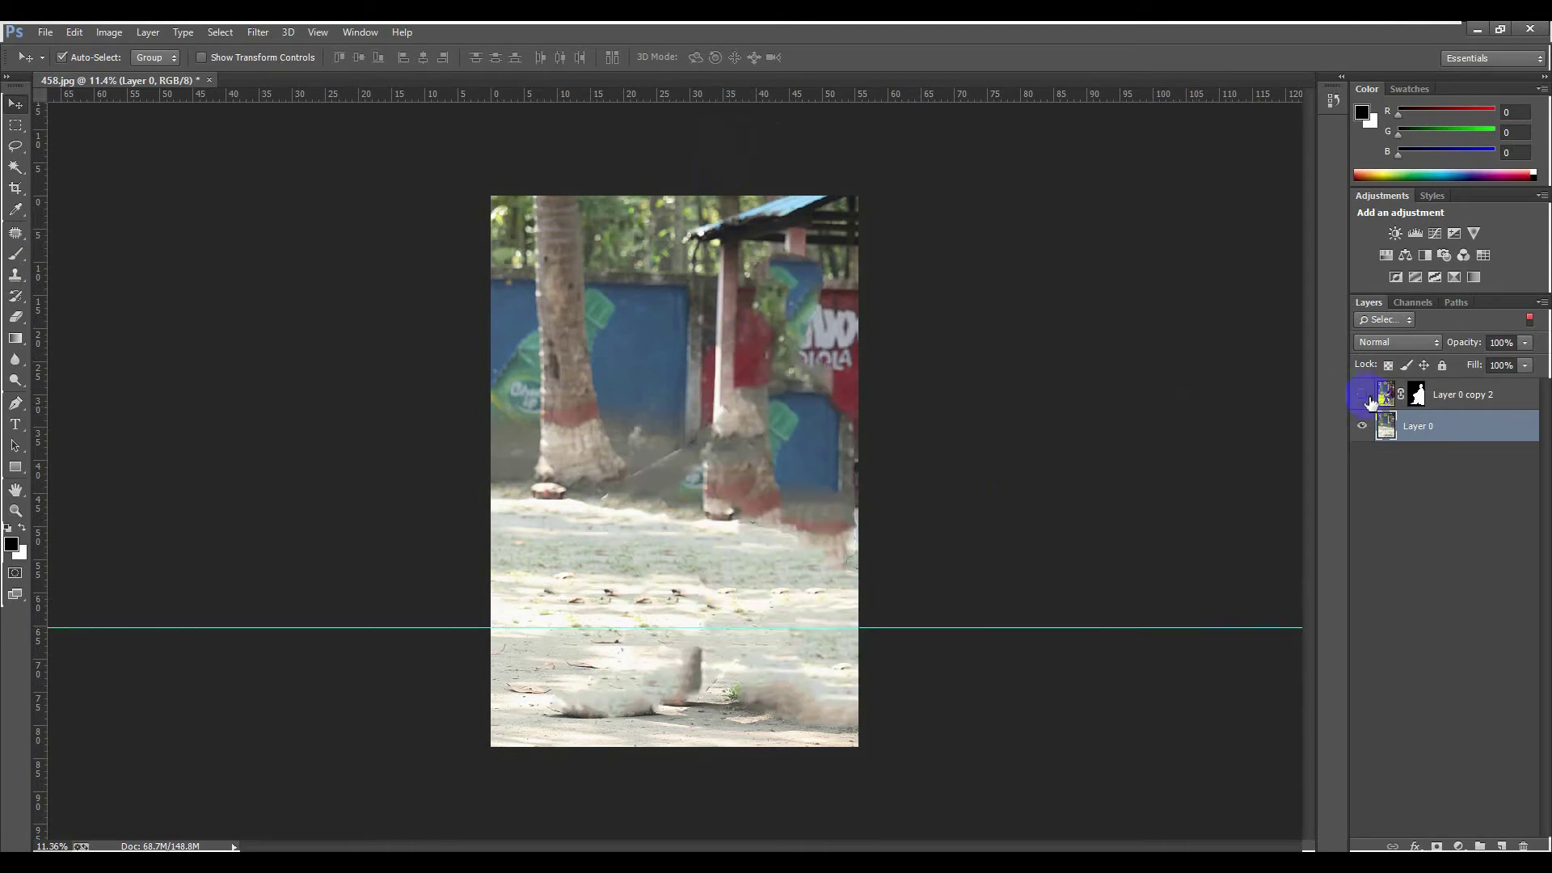
Step: Apply a Tilt-Shift blur to Layer 0, centred on the guide, with Blur set to 89 px
click(258, 32)
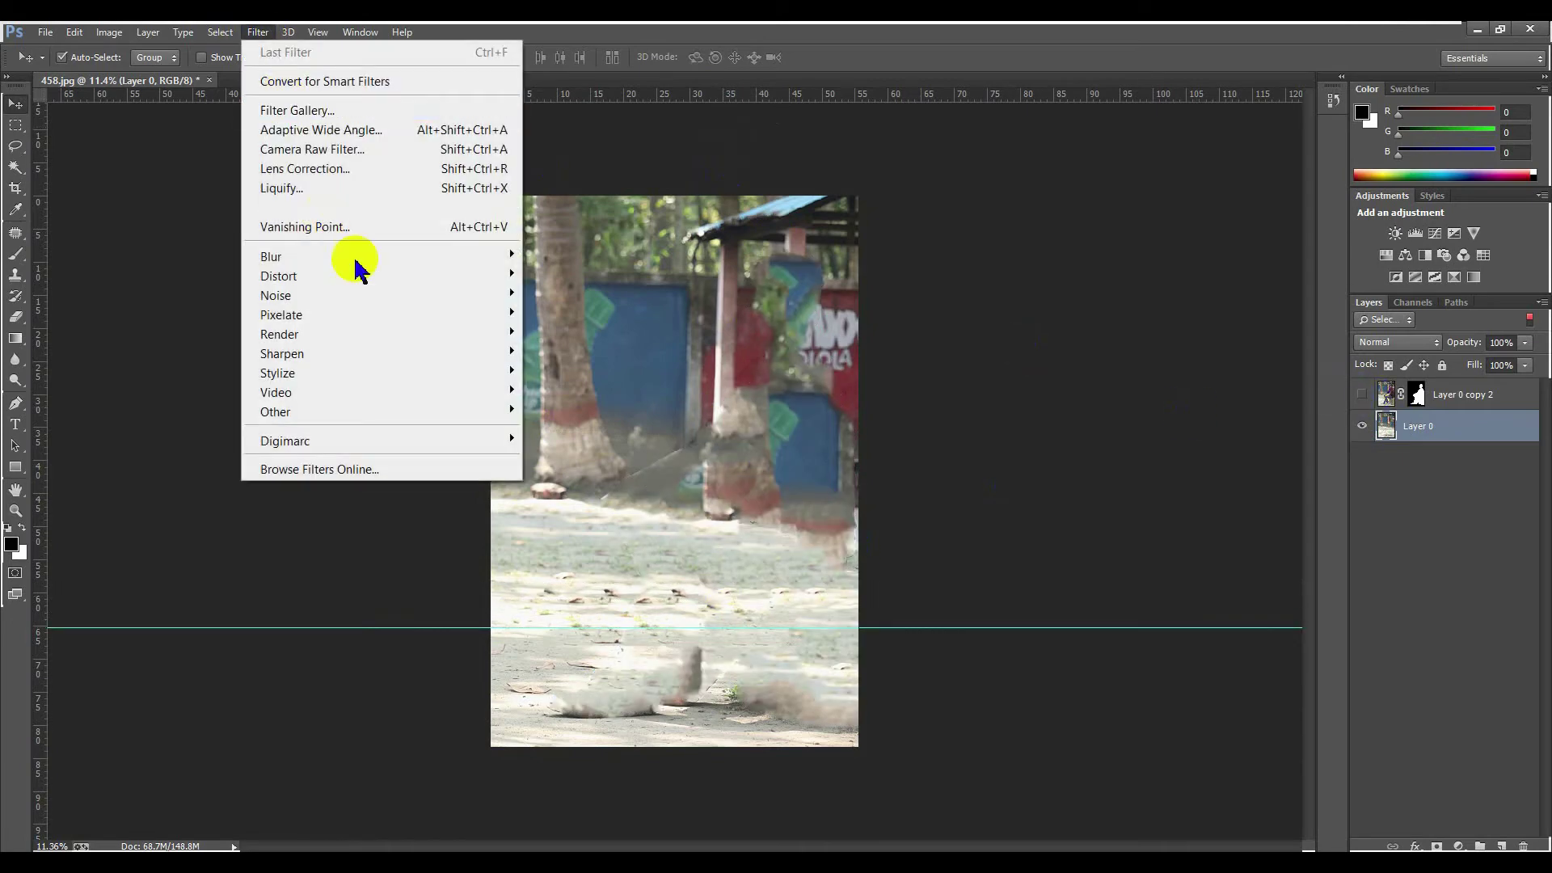
mouse_move(461, 255)
click(570, 296)
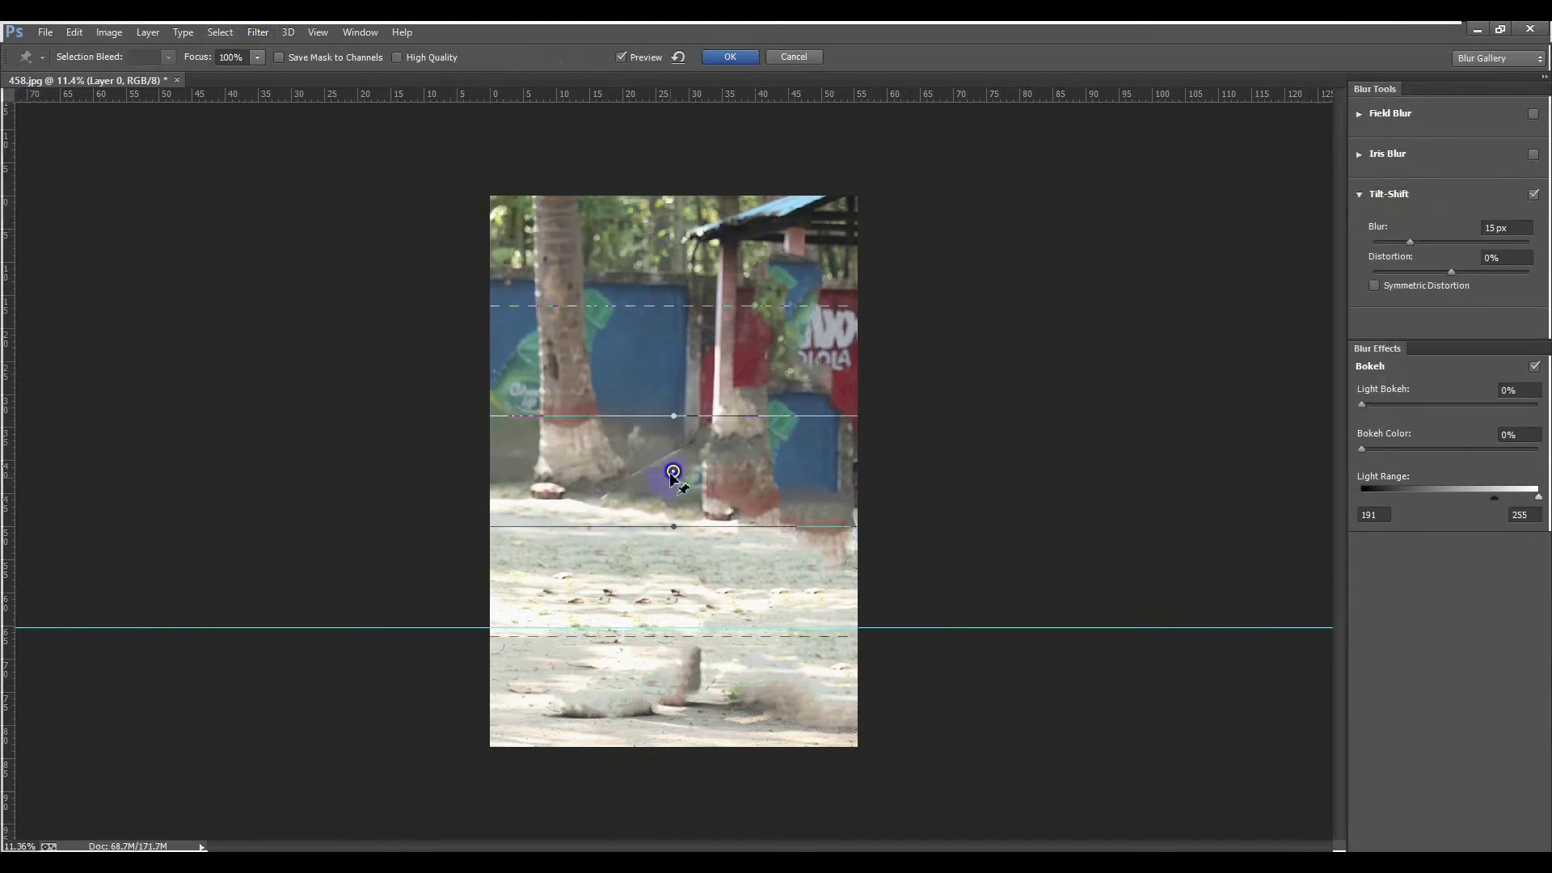
drag(672, 473, 671, 626)
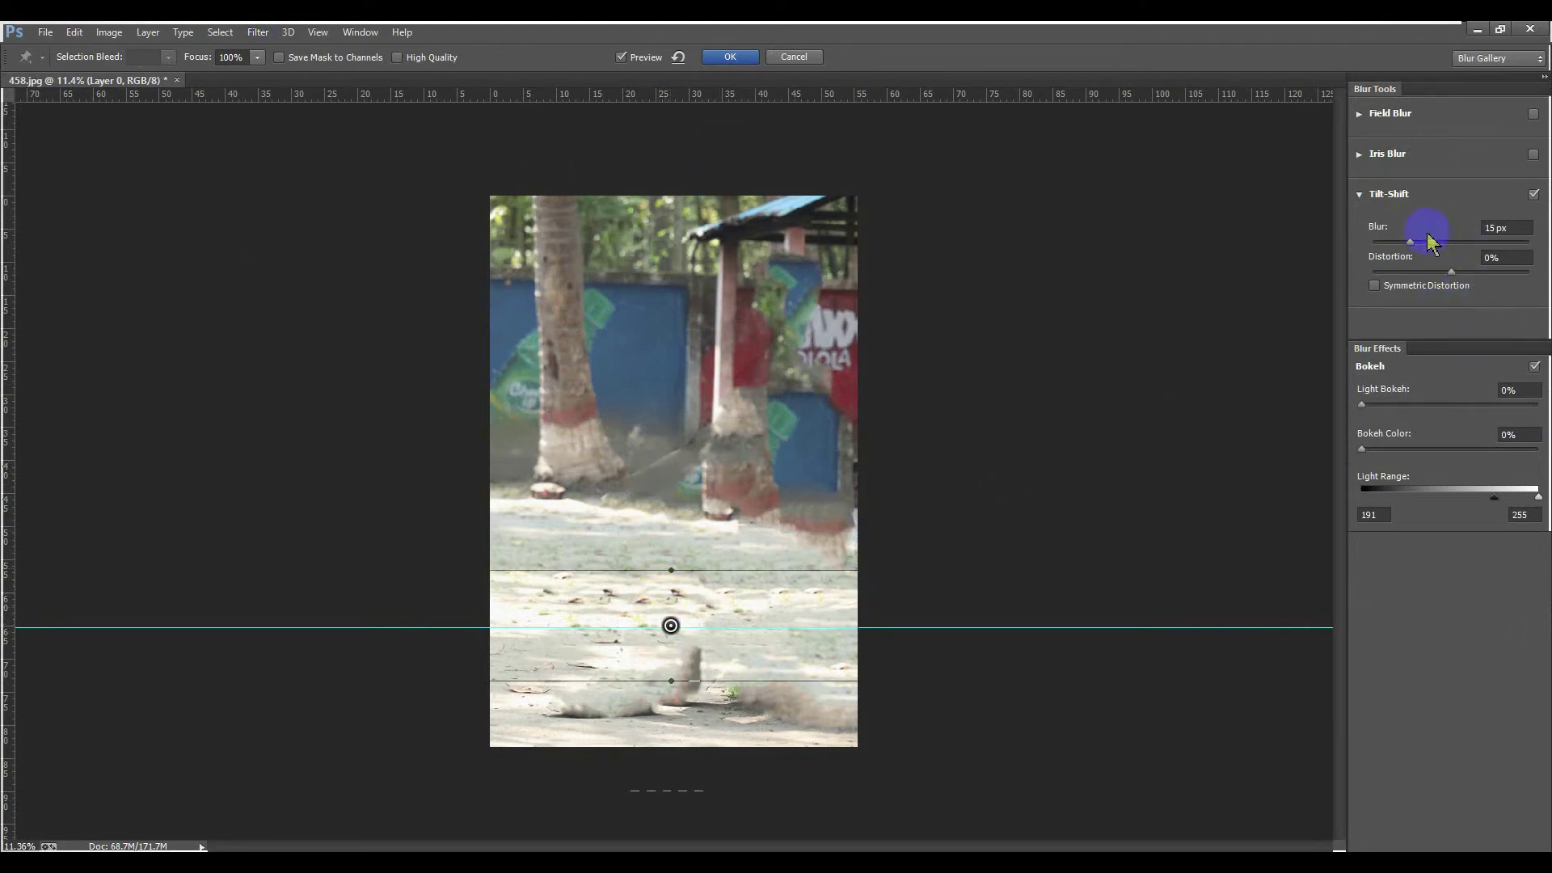
drag(1406, 246, 1451, 246)
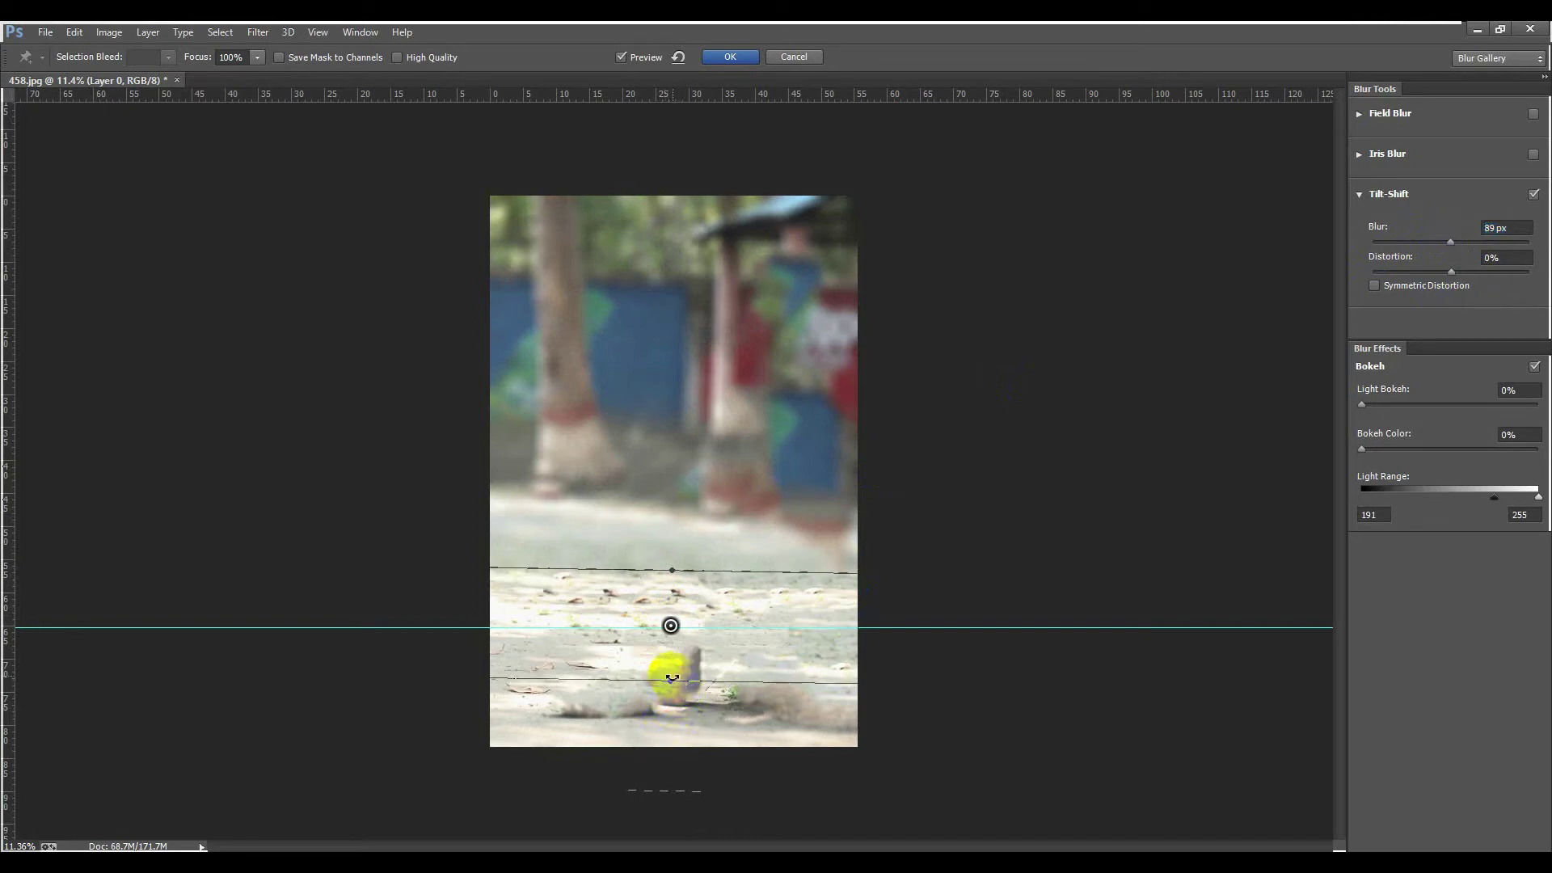
Step: Extend the tilt-shift focus zone below the image and align its upper focus and transition lines with the guide
drag(674, 668, 652, 786)
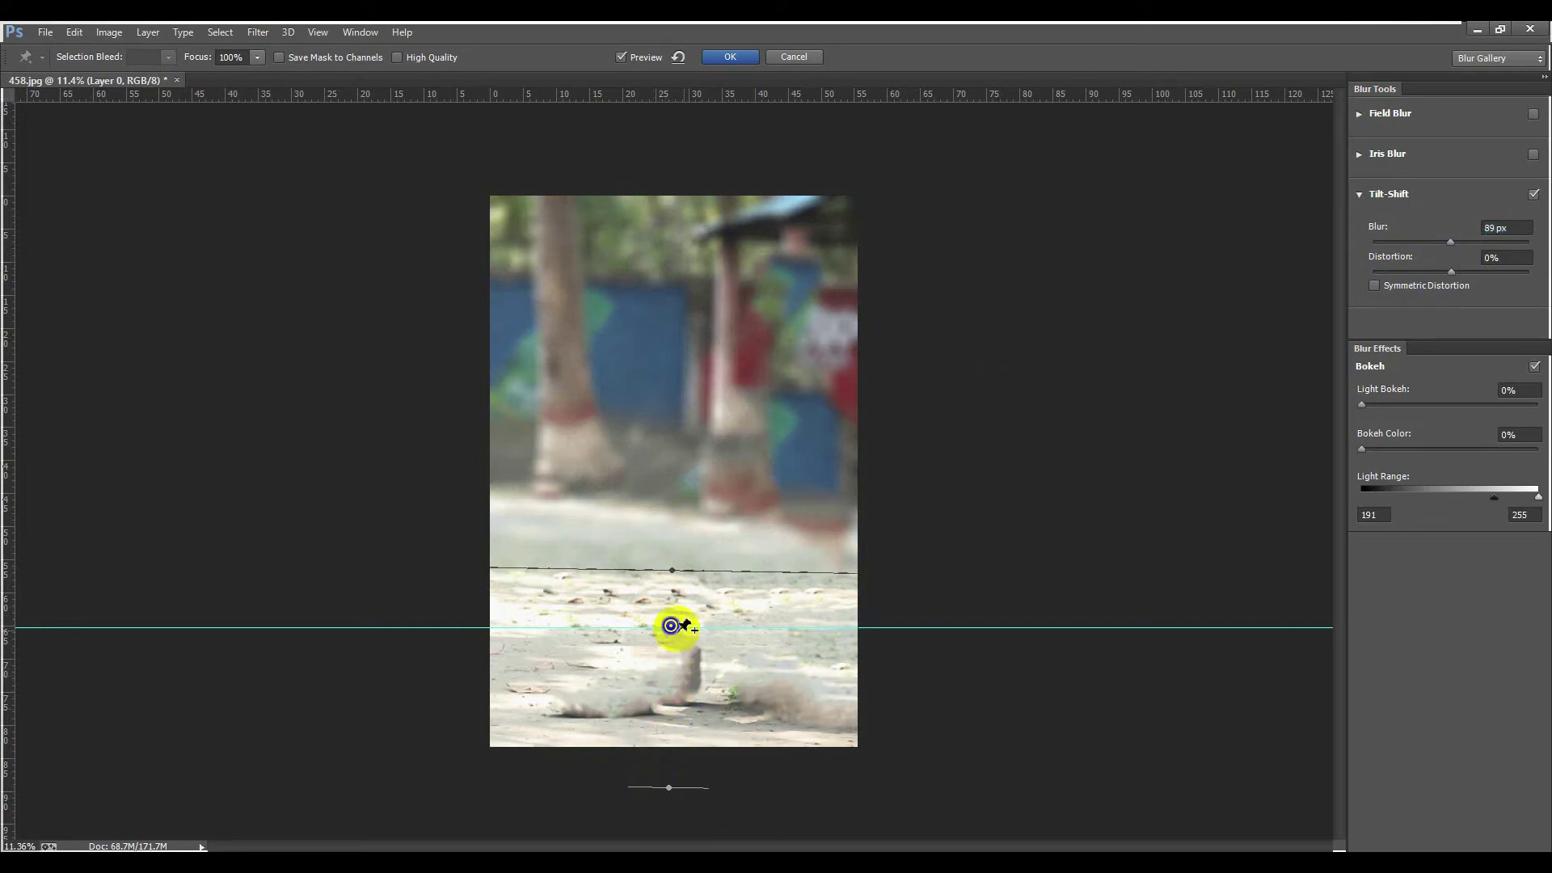
drag(660, 664, 666, 684)
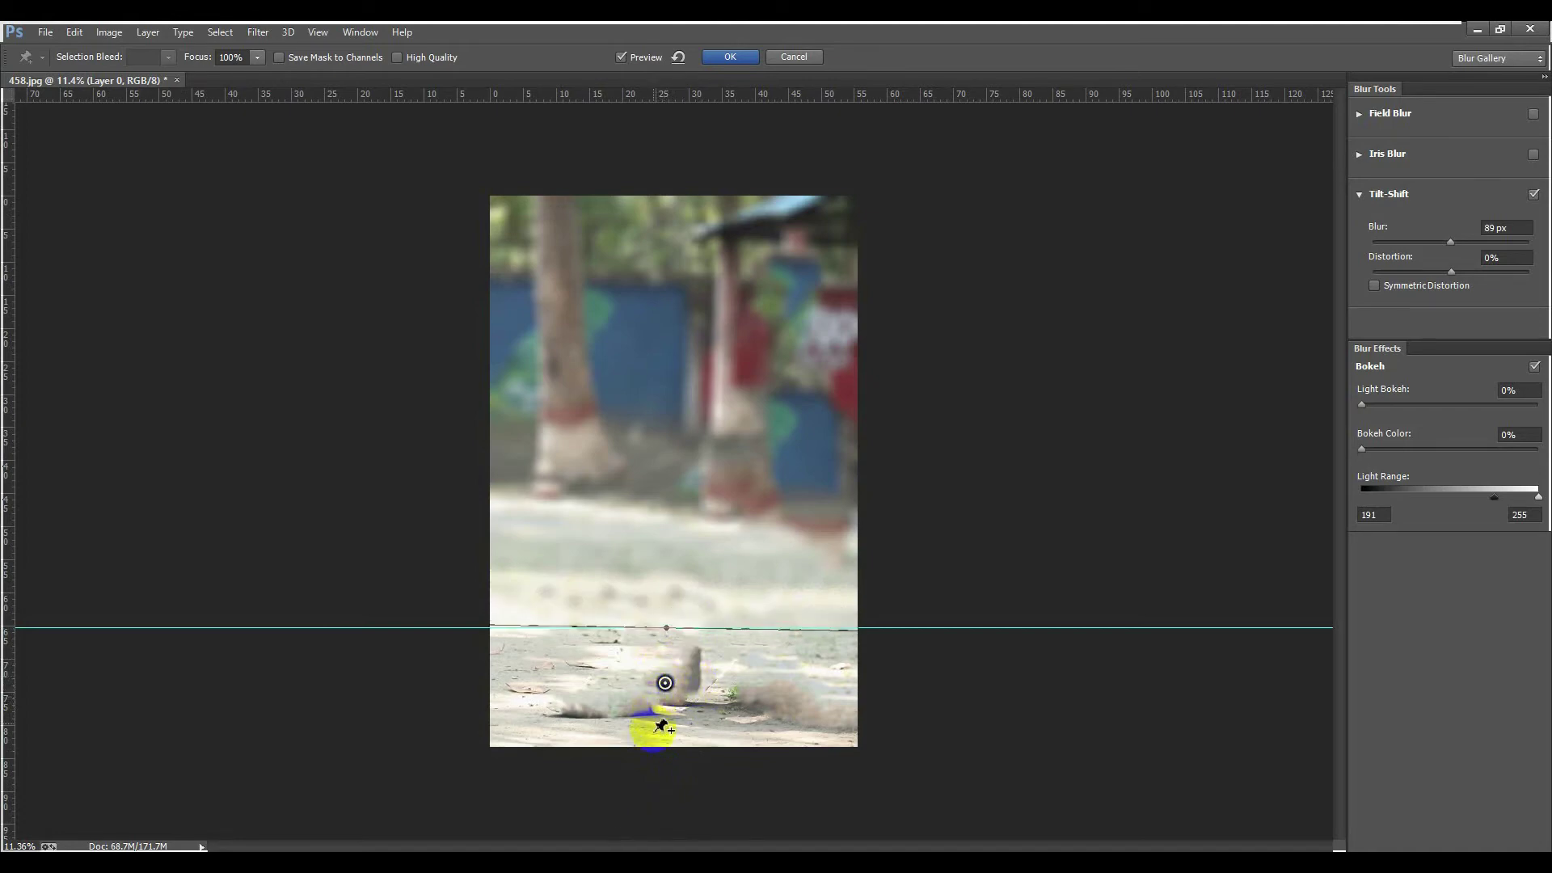
click(859, 637)
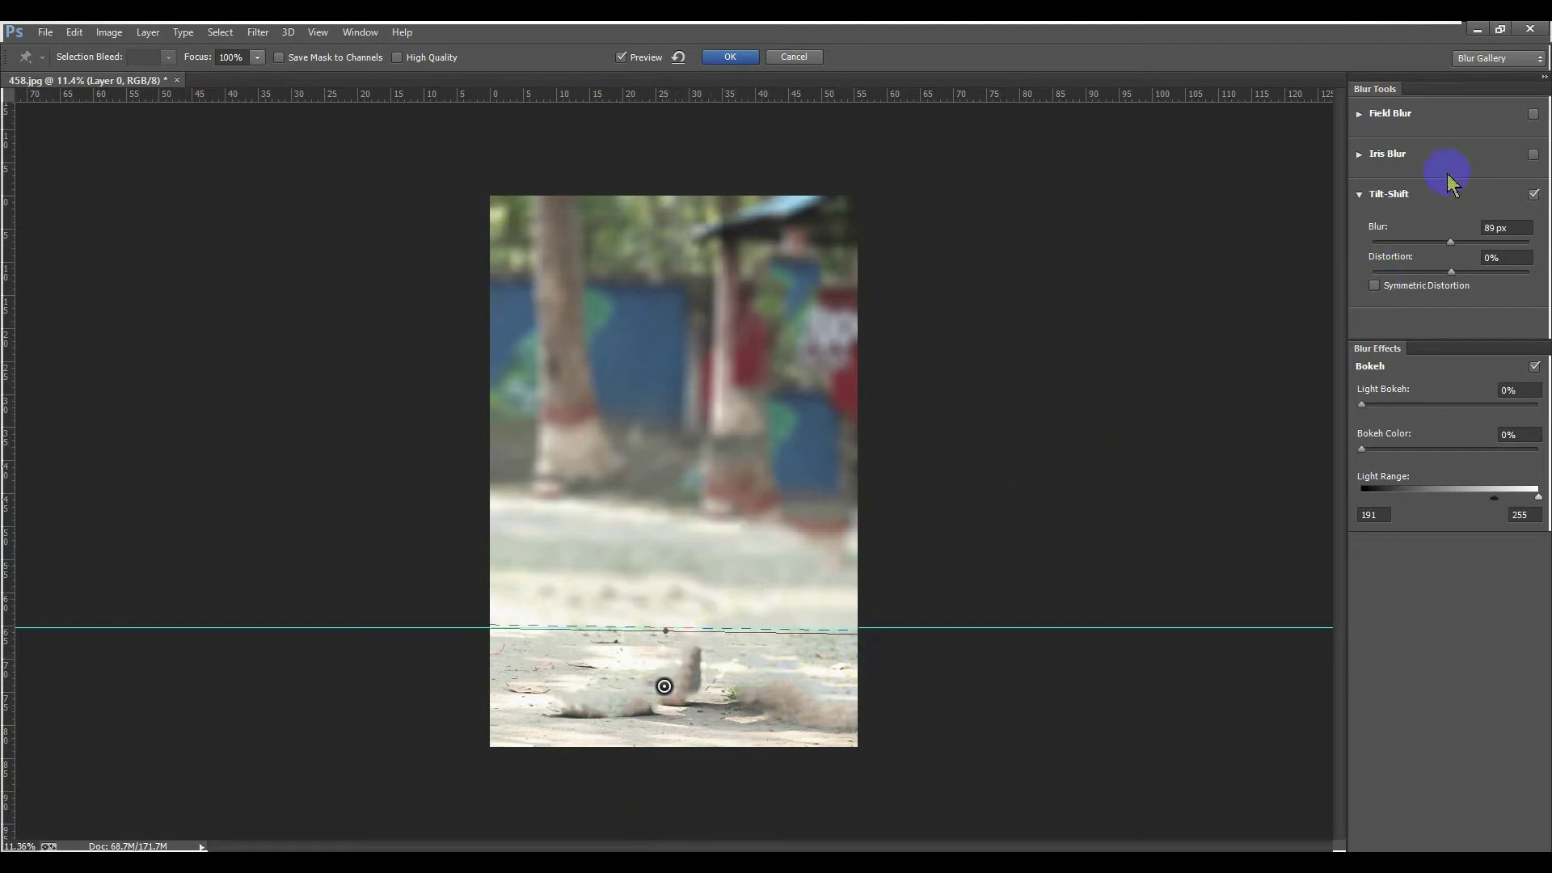
Step: Set the Tilt-Shift Blur to 64 px, try the bokeh settings, and apply the blur to Layer 0
mouse_move(1448, 243)
mouse_down()
mouse_move(1425, 243)
mouse_move(1461, 244)
mouse_up()
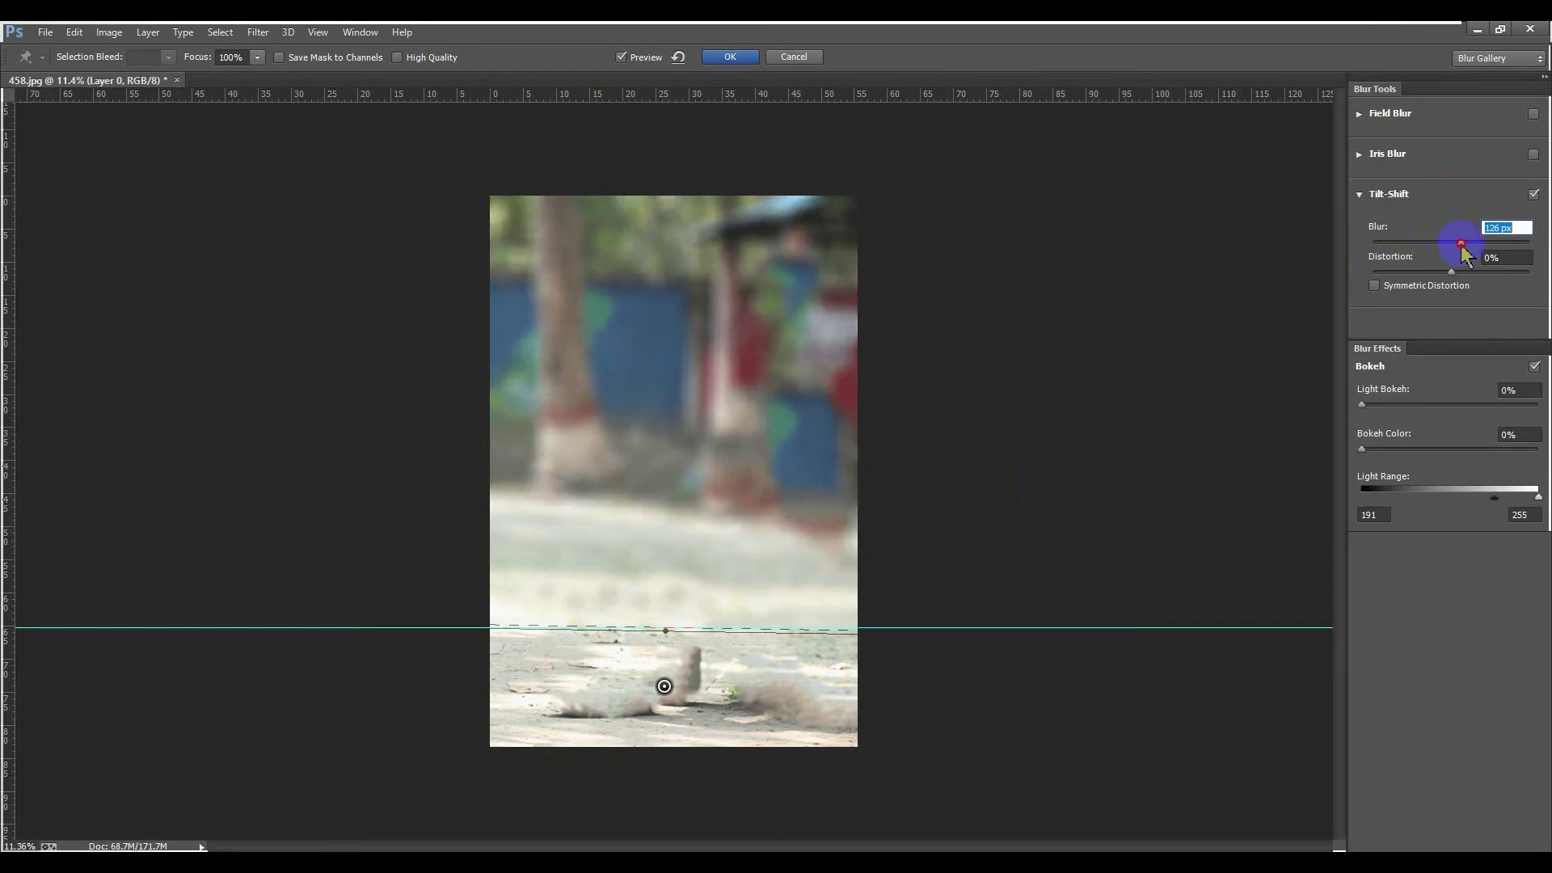
mouse_move(1463, 243)
mouse_down()
mouse_move(1411, 251)
mouse_move(1441, 255)
mouse_up()
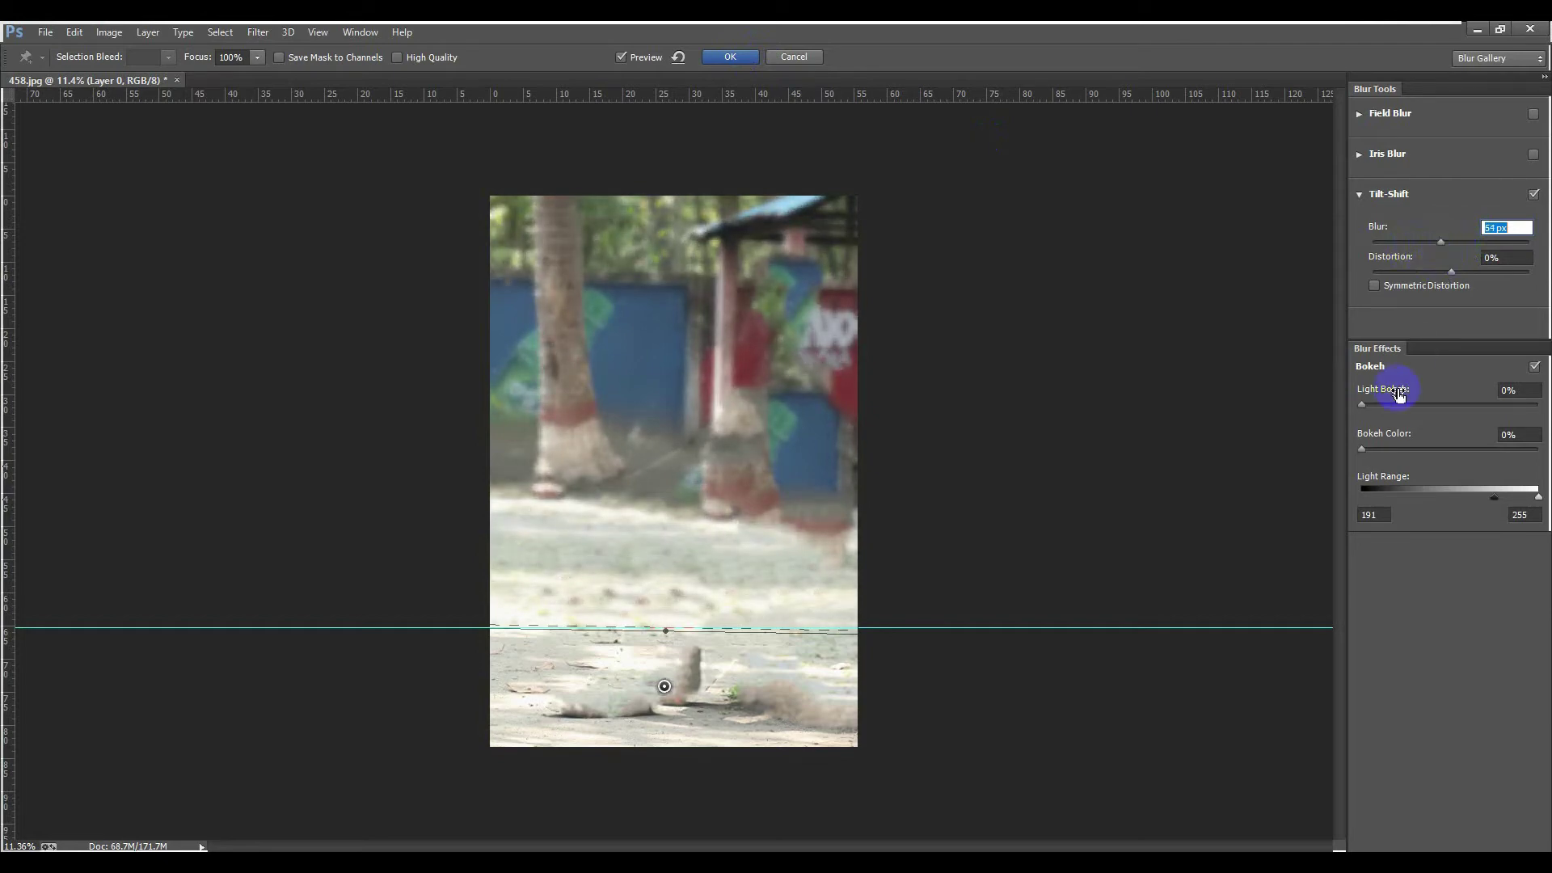
drag(1384, 404, 1414, 451)
click(738, 56)
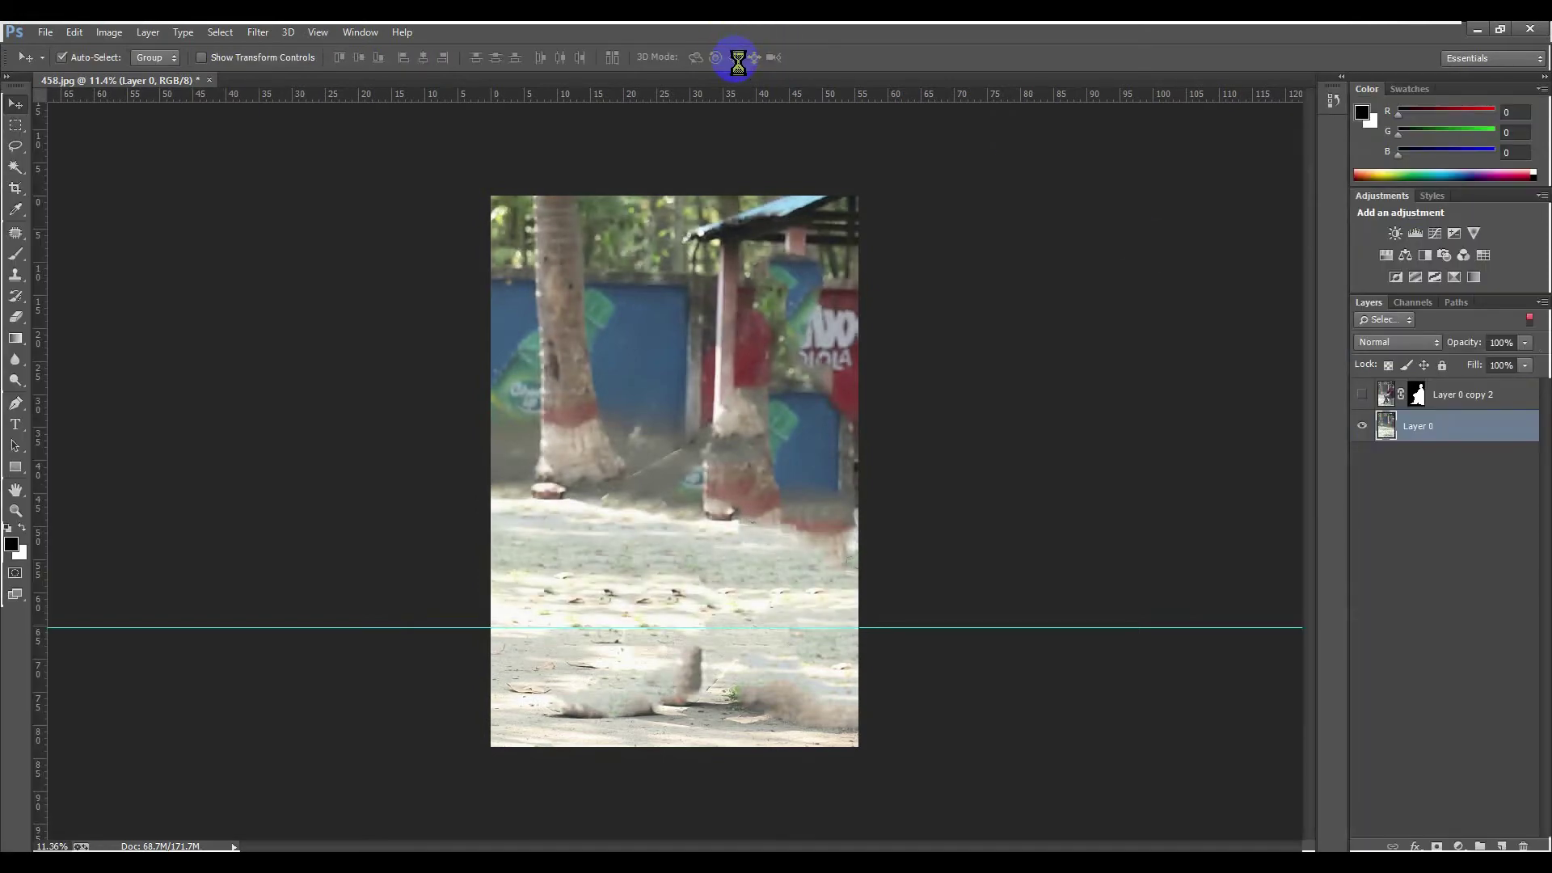
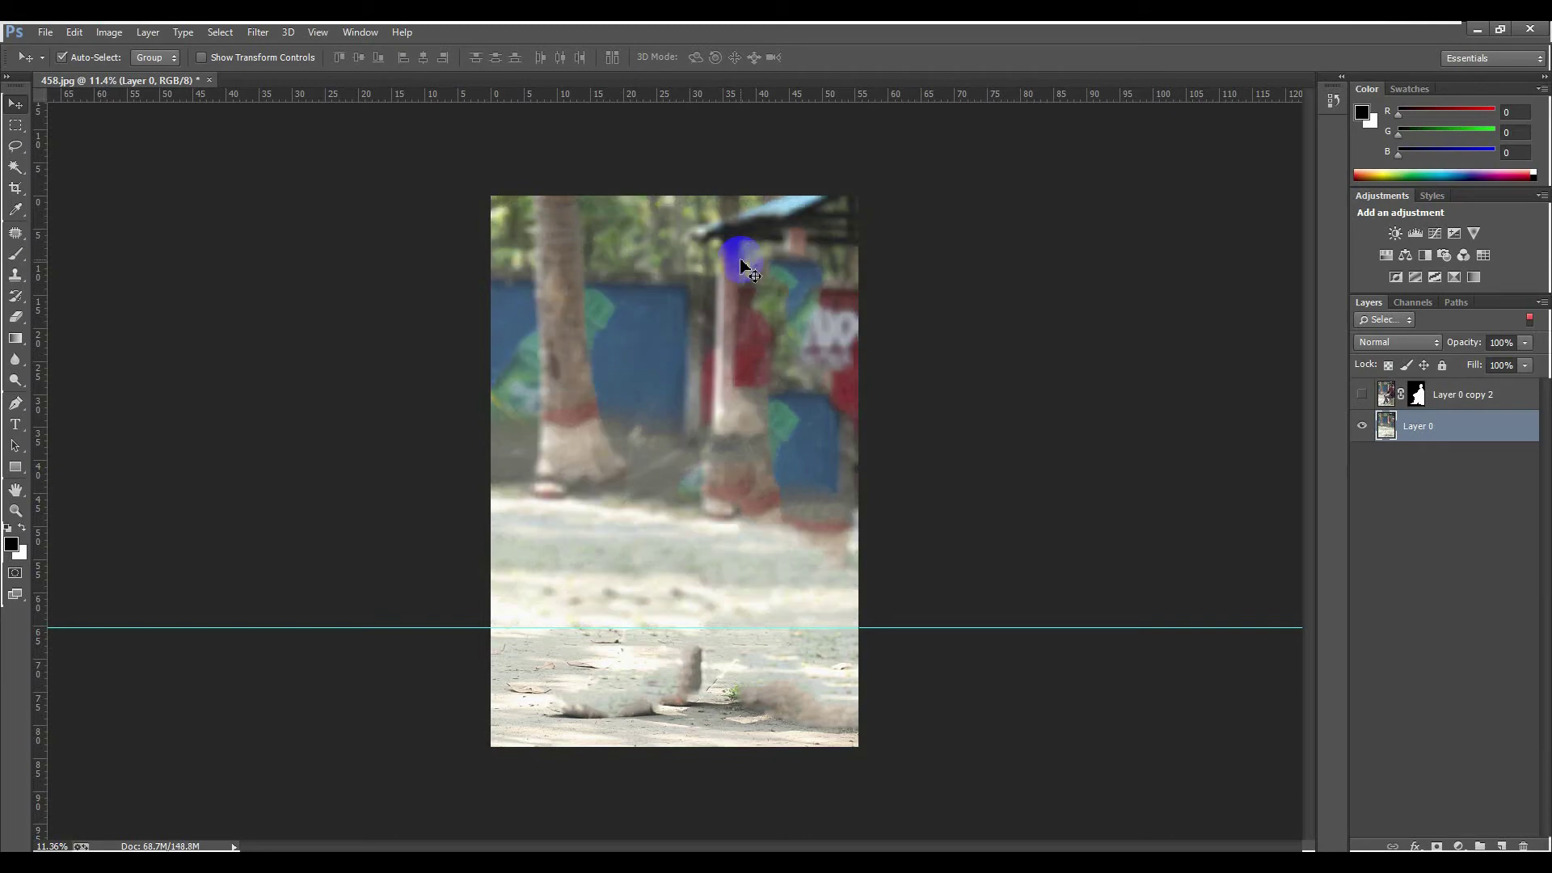
Step: Show the Layer 0 copy 2 cutout over the blurred background and remove the horizontal guide
click(1364, 398)
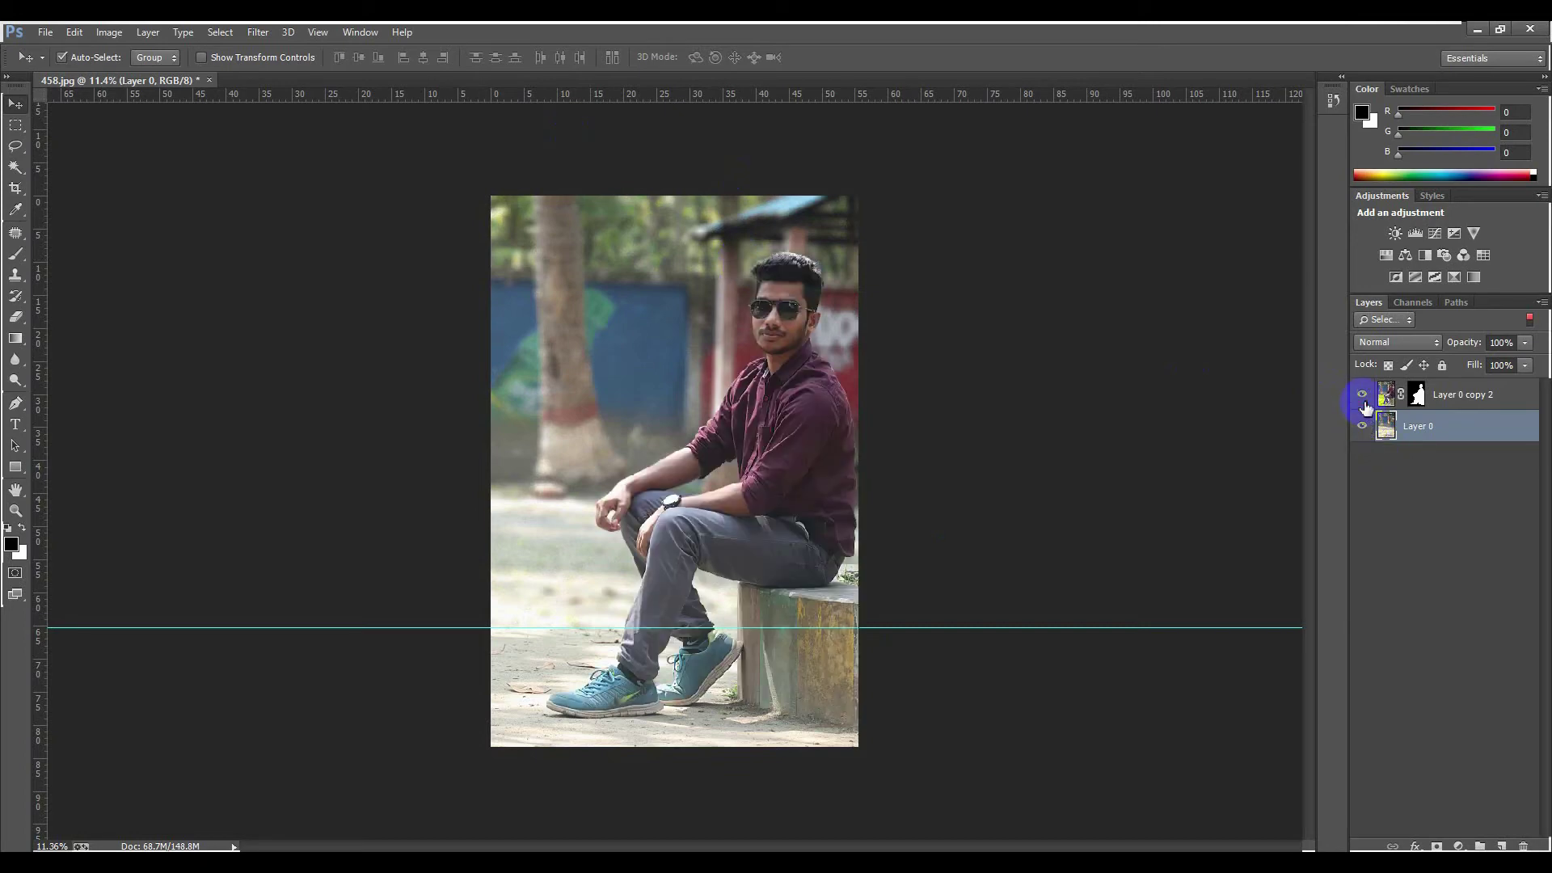
click(1363, 398)
click(1364, 398)
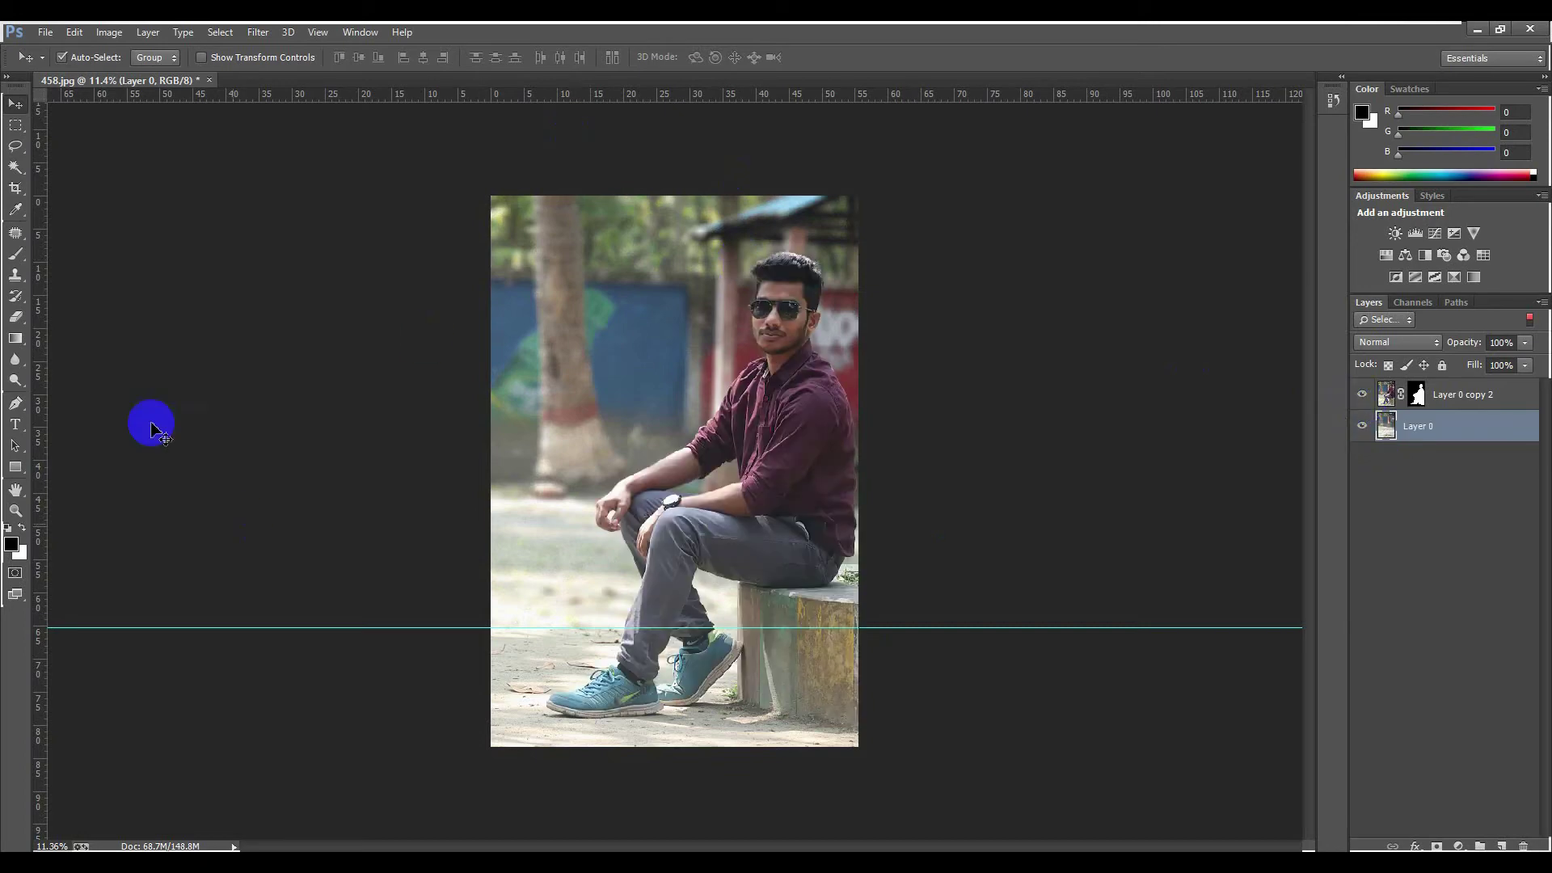
drag(277, 626, 357, 73)
Step: Examine the composite closely and compare it with the Layer 0 copy 2 cutout shown and hidden
scroll(788, 247, up, 3)
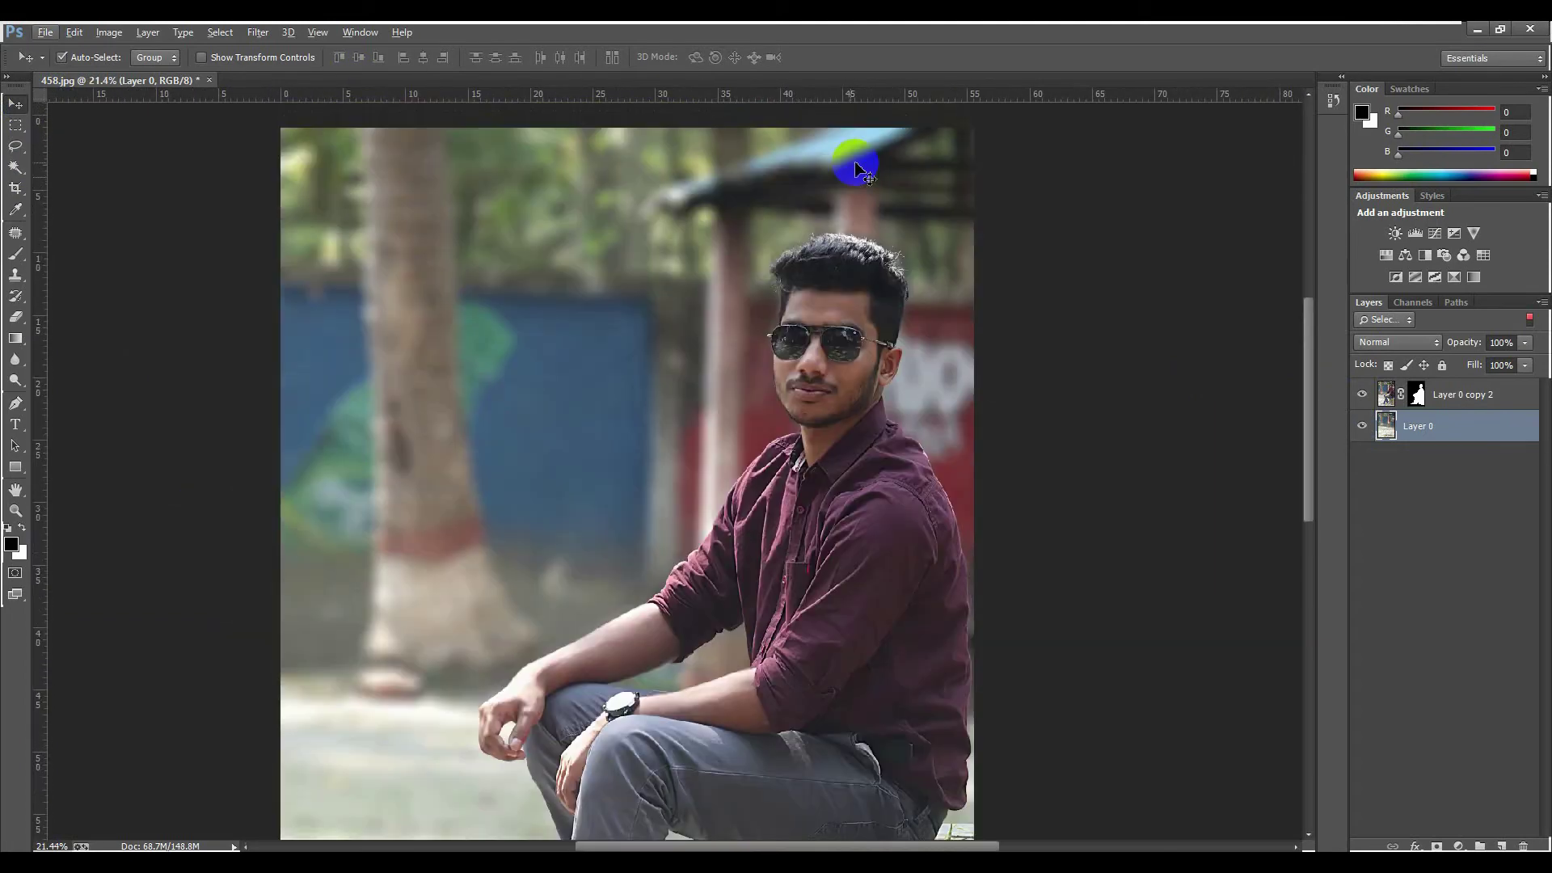
scroll(812, 247, down, 4)
scroll(804, 346, up, 2)
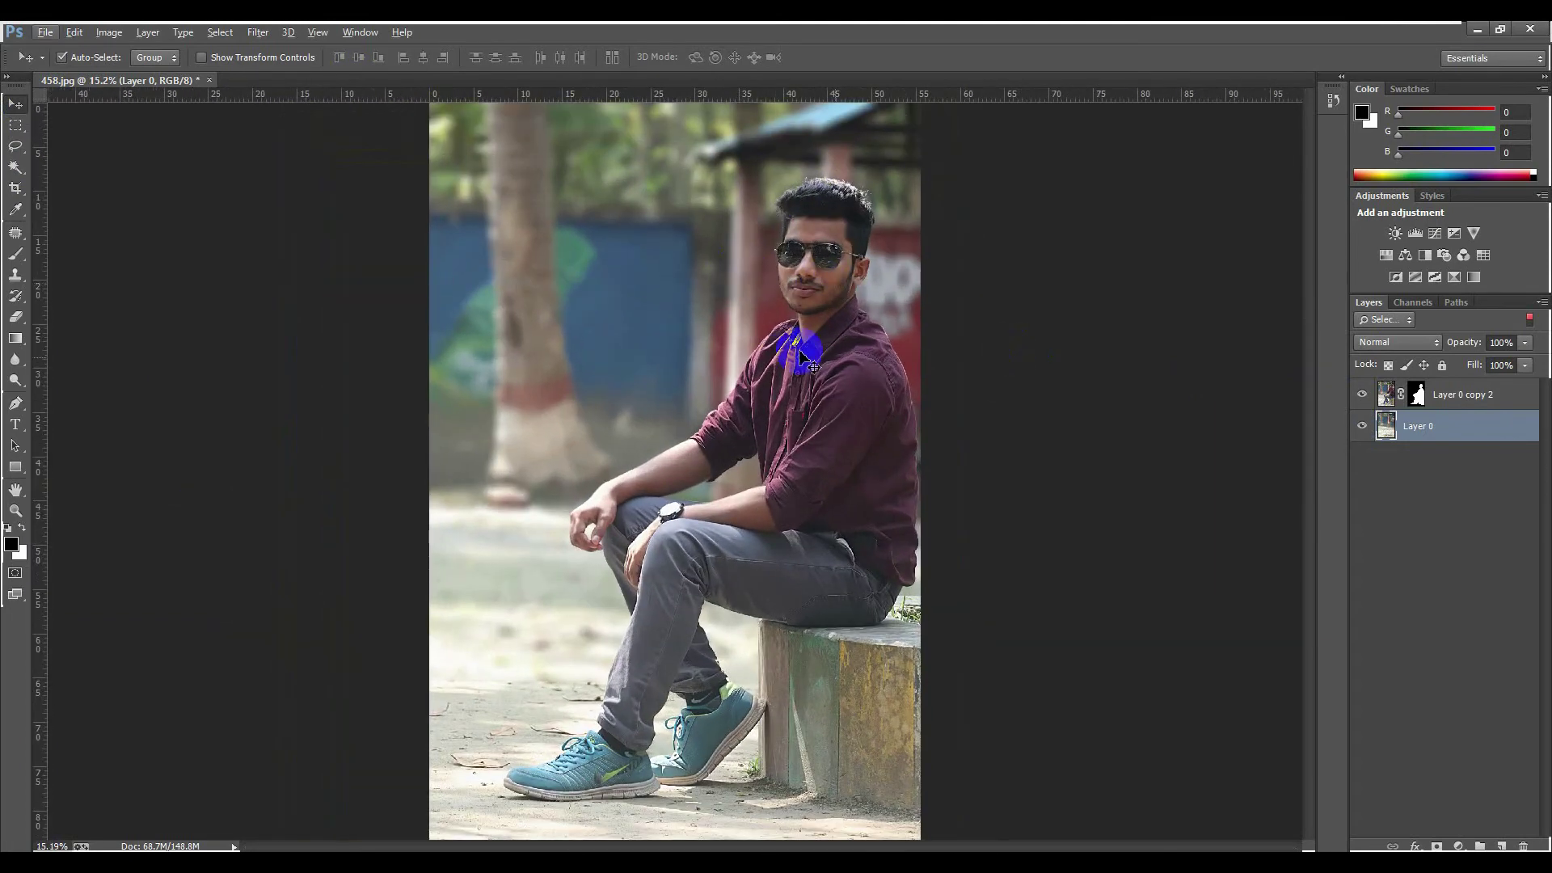
scroll(663, 283, down, 2)
scroll(663, 283, up, 1)
click(1363, 396)
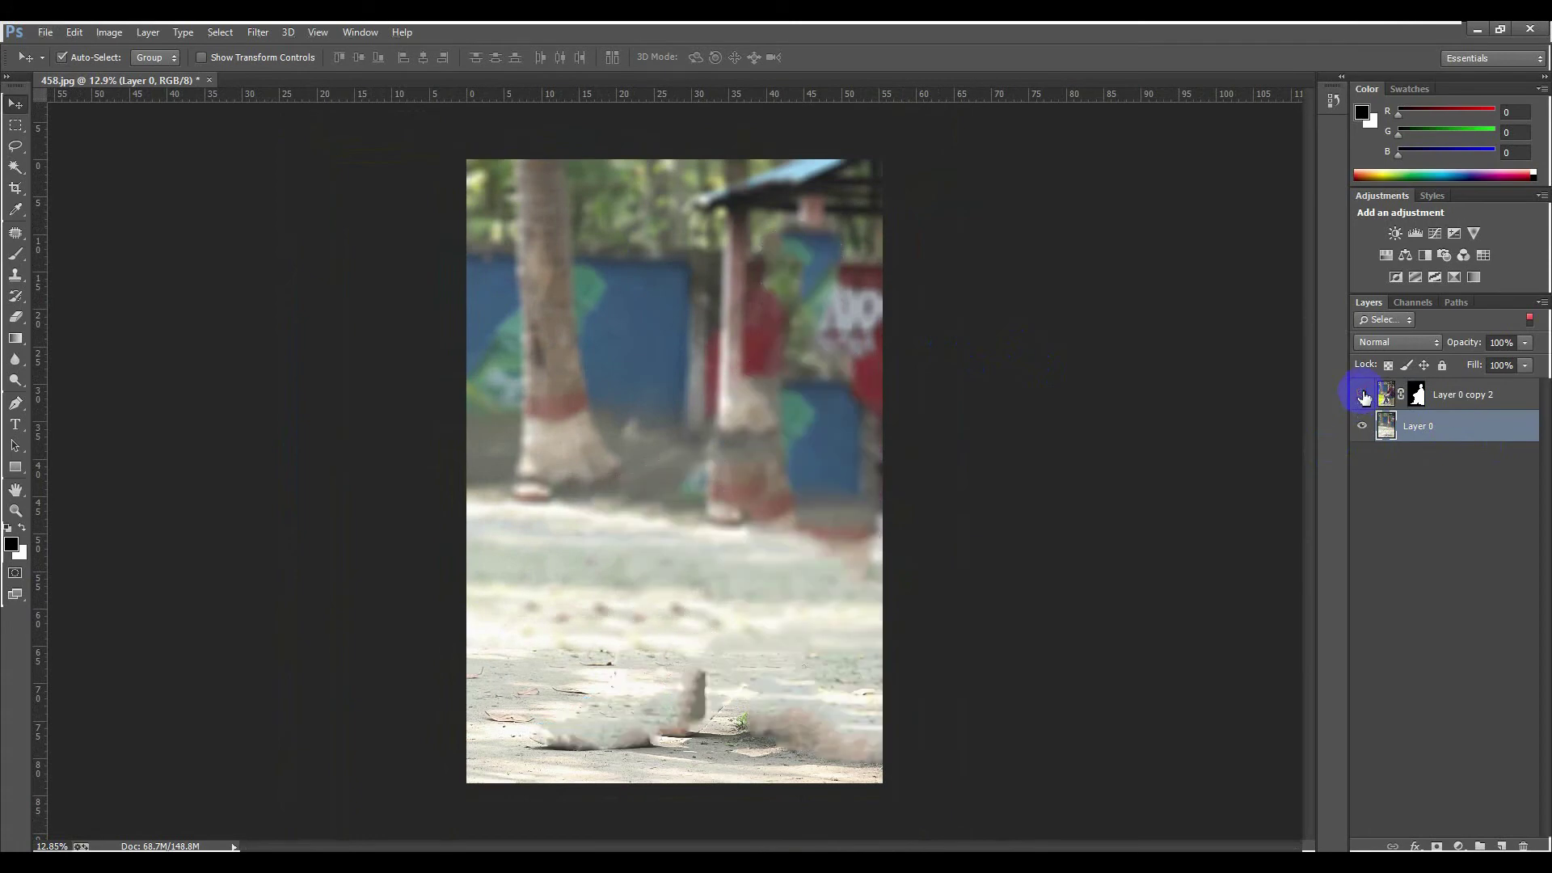
click(1363, 394)
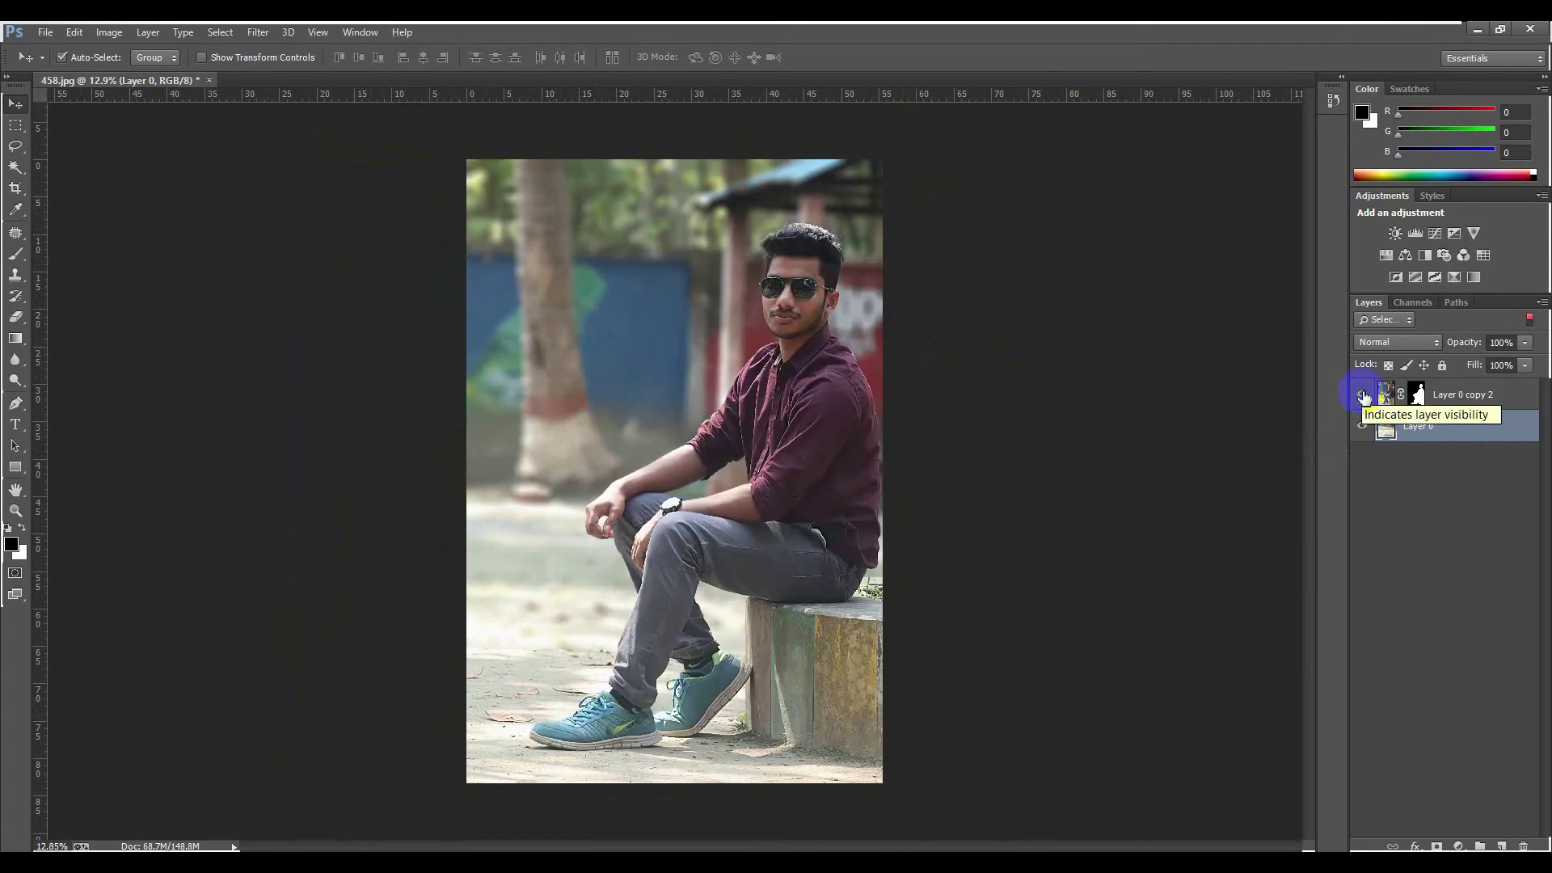
click(1363, 397)
click(1363, 396)
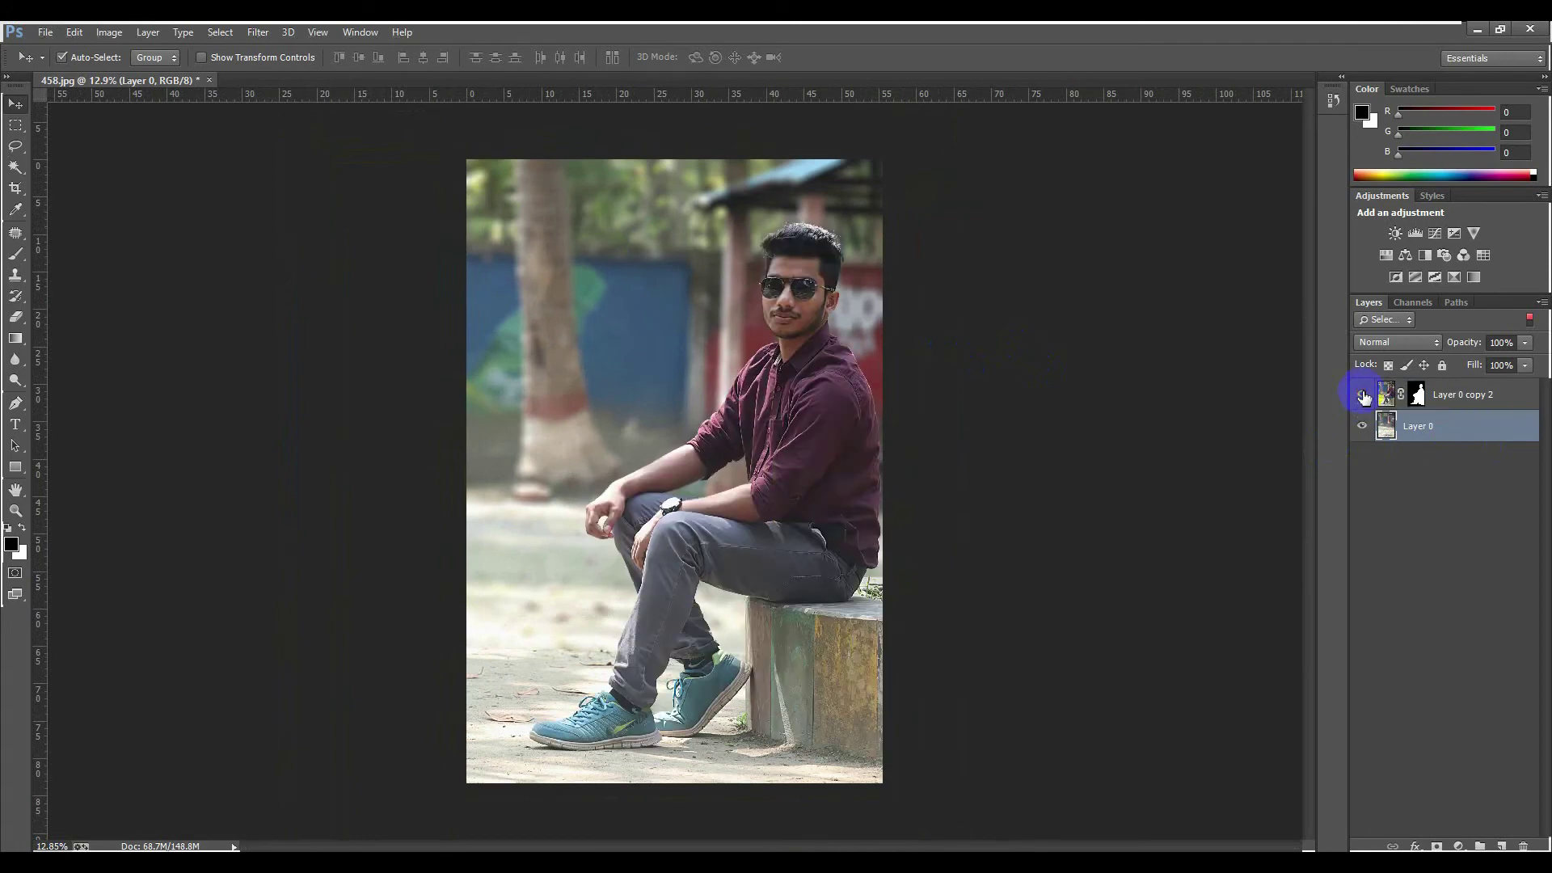
click(1363, 397)
click(1424, 431)
click(1363, 396)
click(1363, 396)
click(1363, 396)
Step: Hide the cutout and use Camera Raw on Layer 0 with Contrast +18, Highlights -8, Shadows +32, Whites +8 and Blacks +17
click(1363, 396)
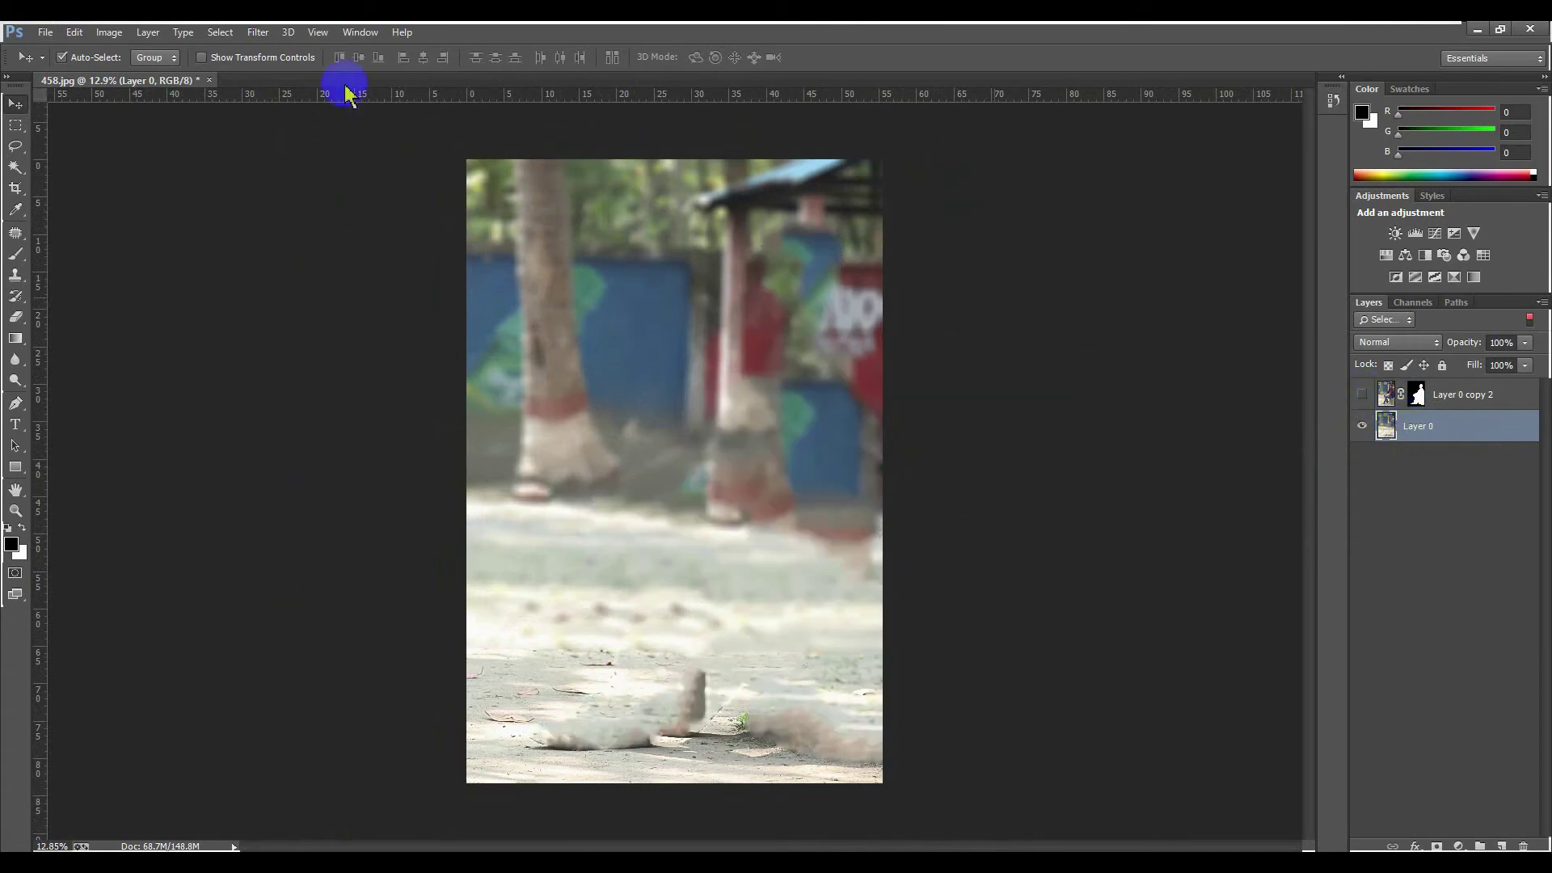
click(267, 33)
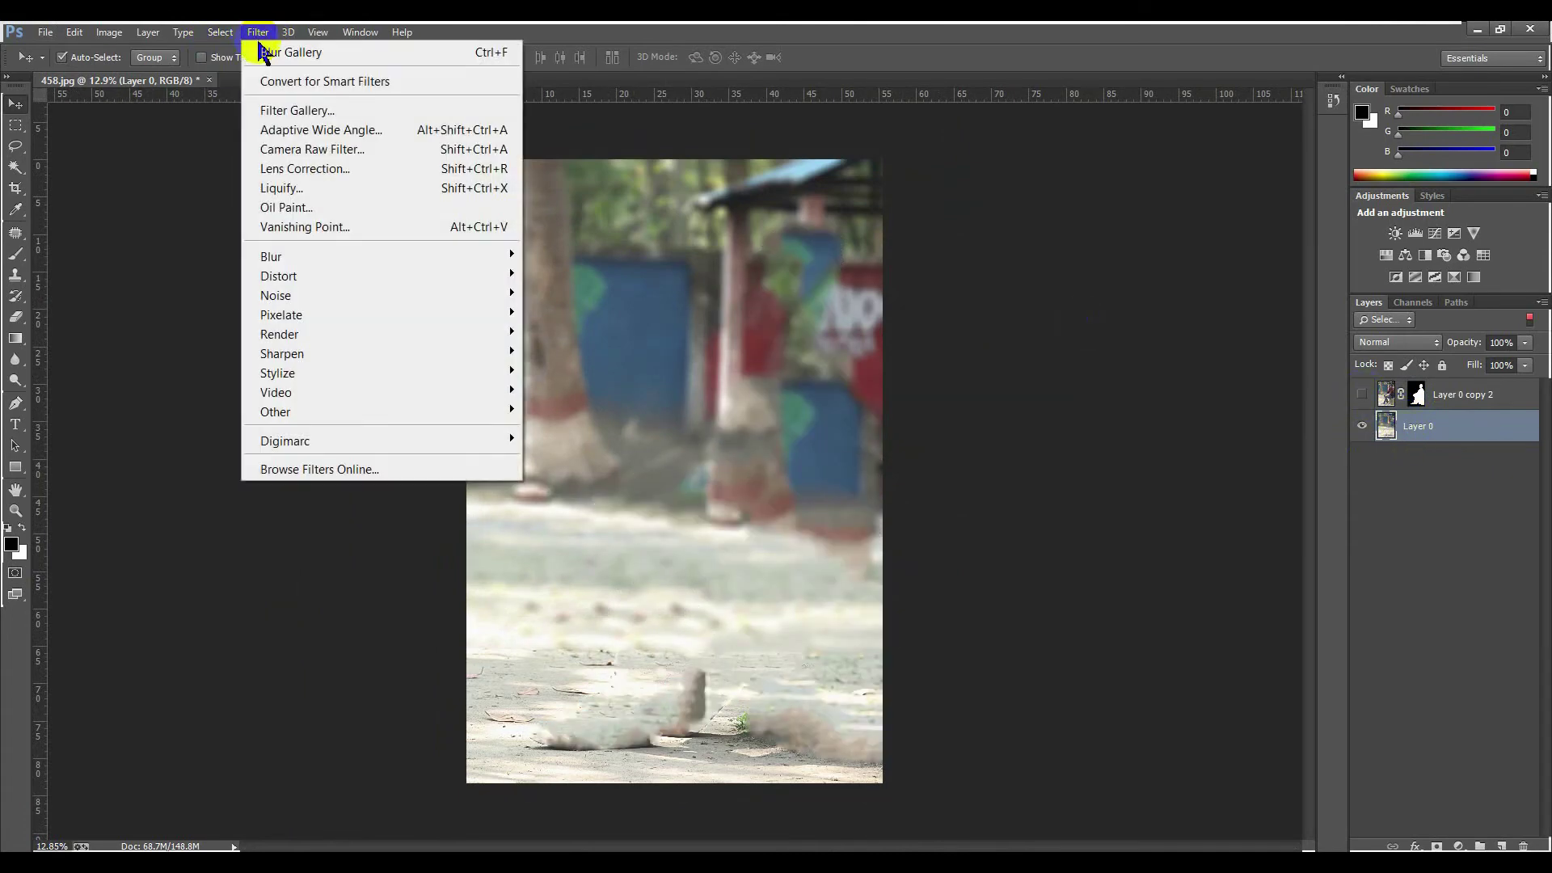
click(312, 151)
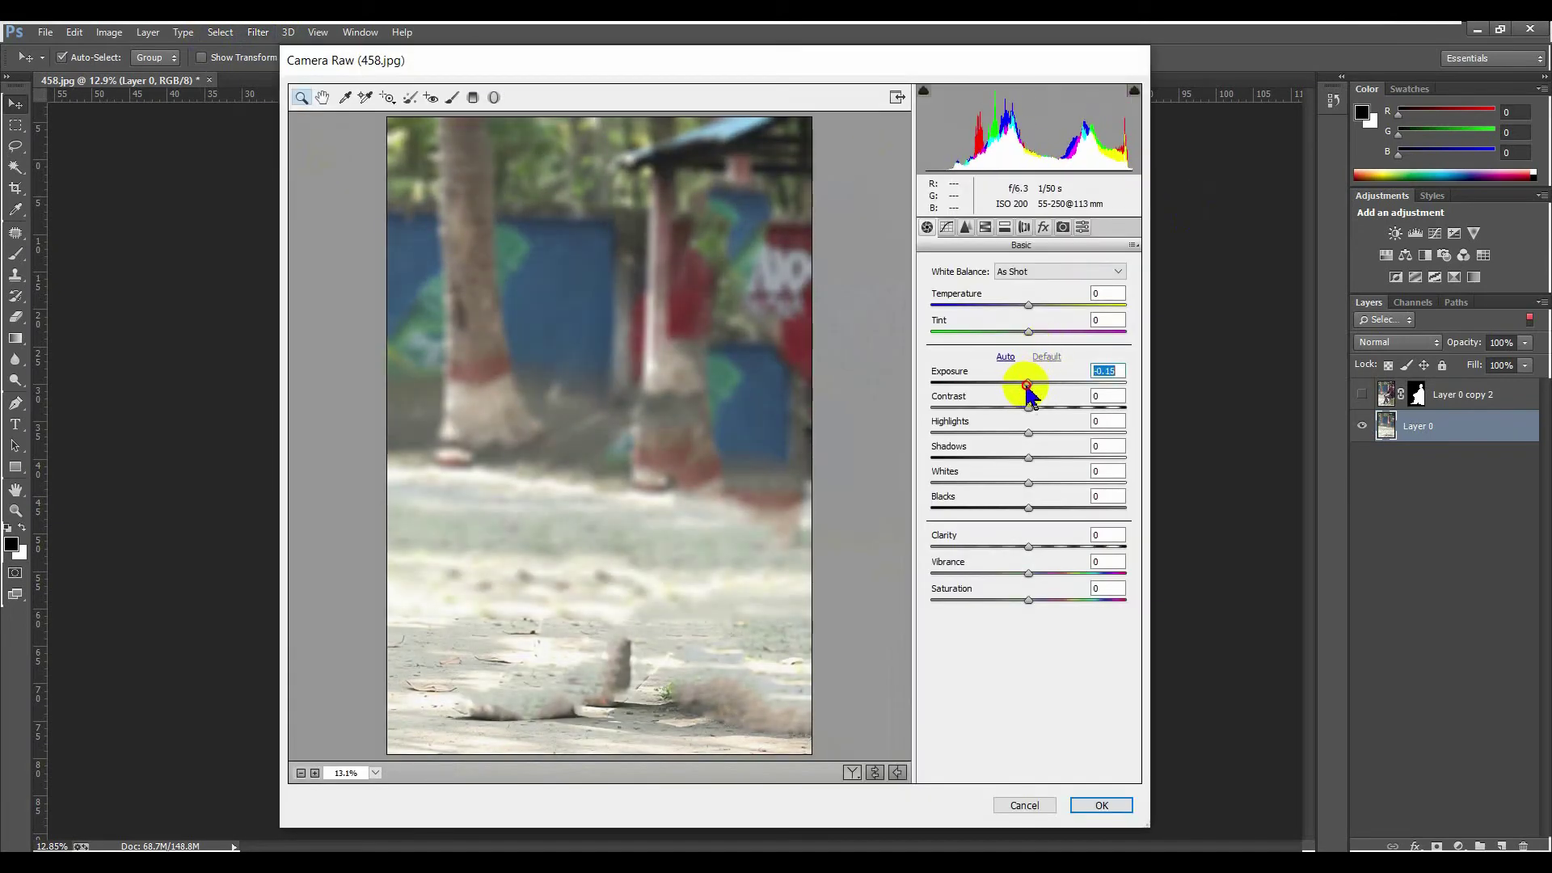
drag(1027, 407, 1036, 483)
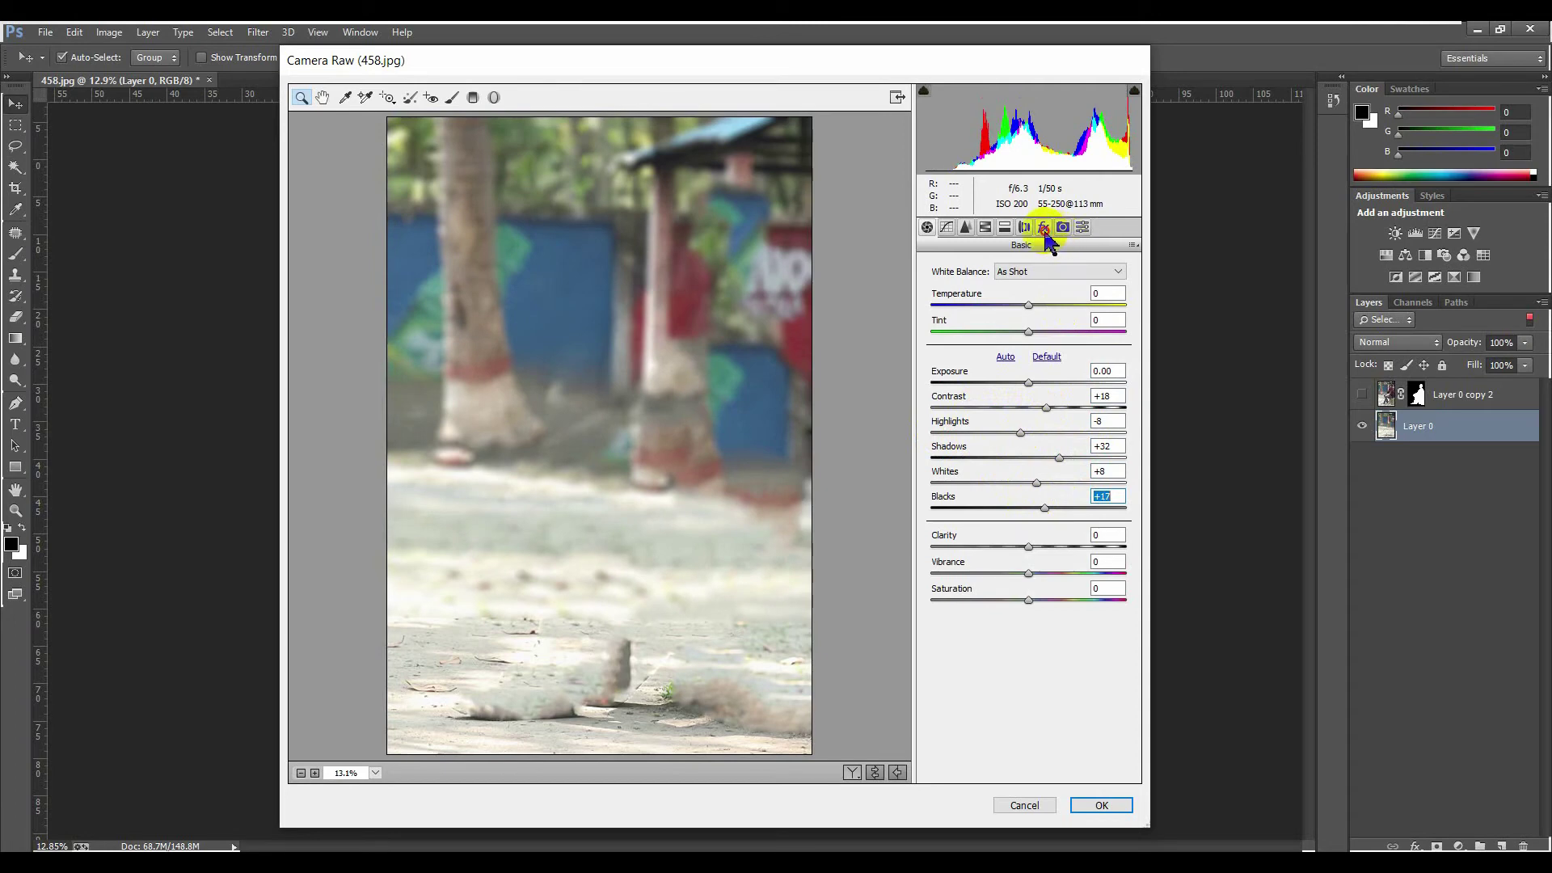
Step: Set the Blue Primary Hue to -100 in the Camera Raw camera calibration
click(1063, 227)
click(965, 227)
click(947, 227)
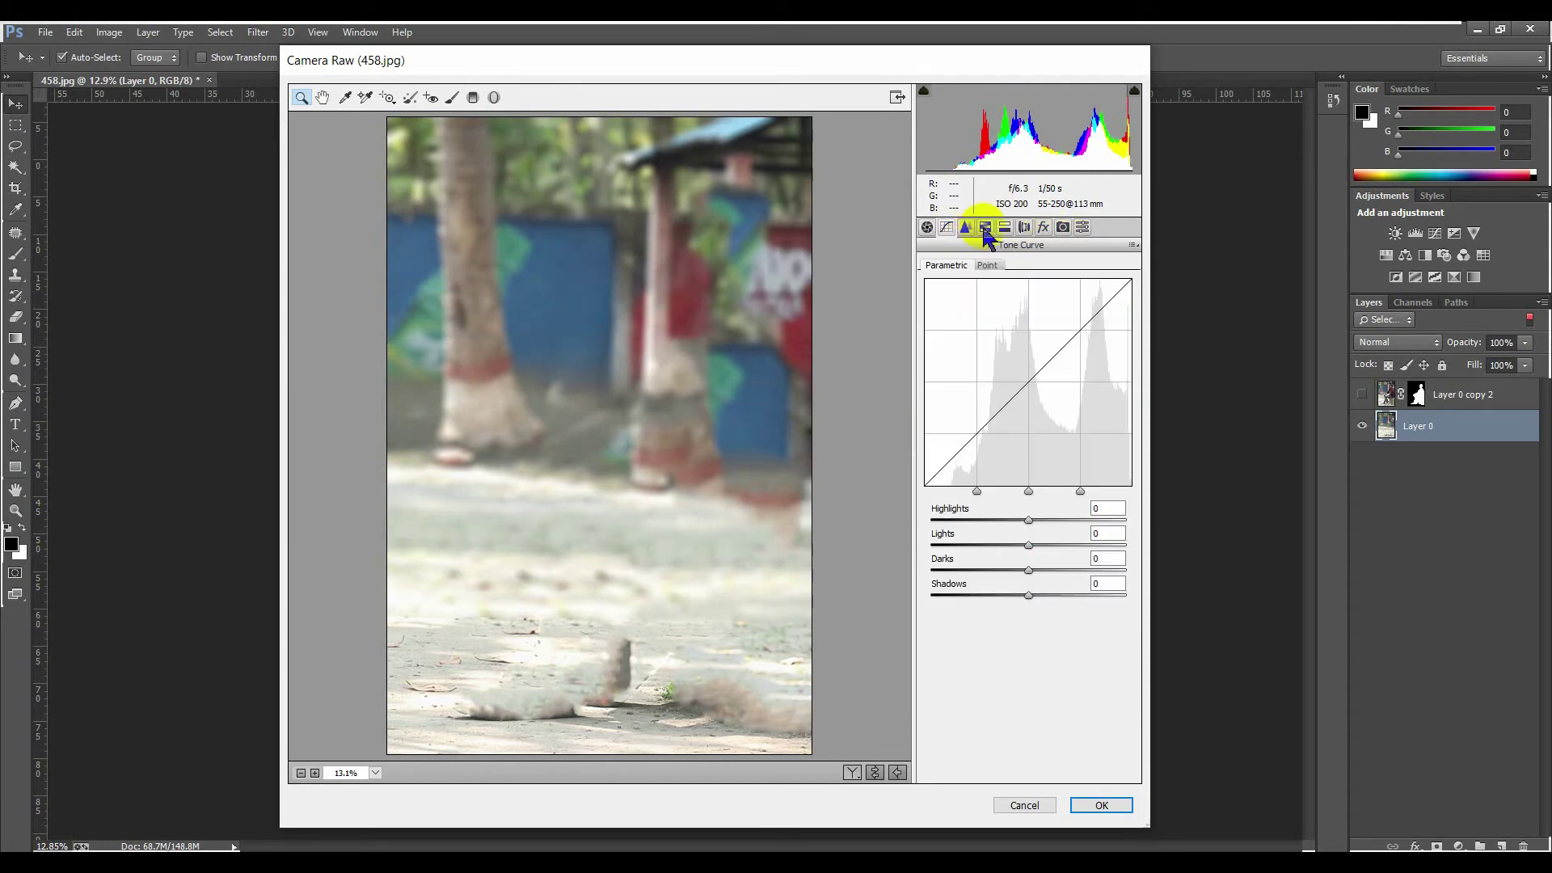
click(984, 227)
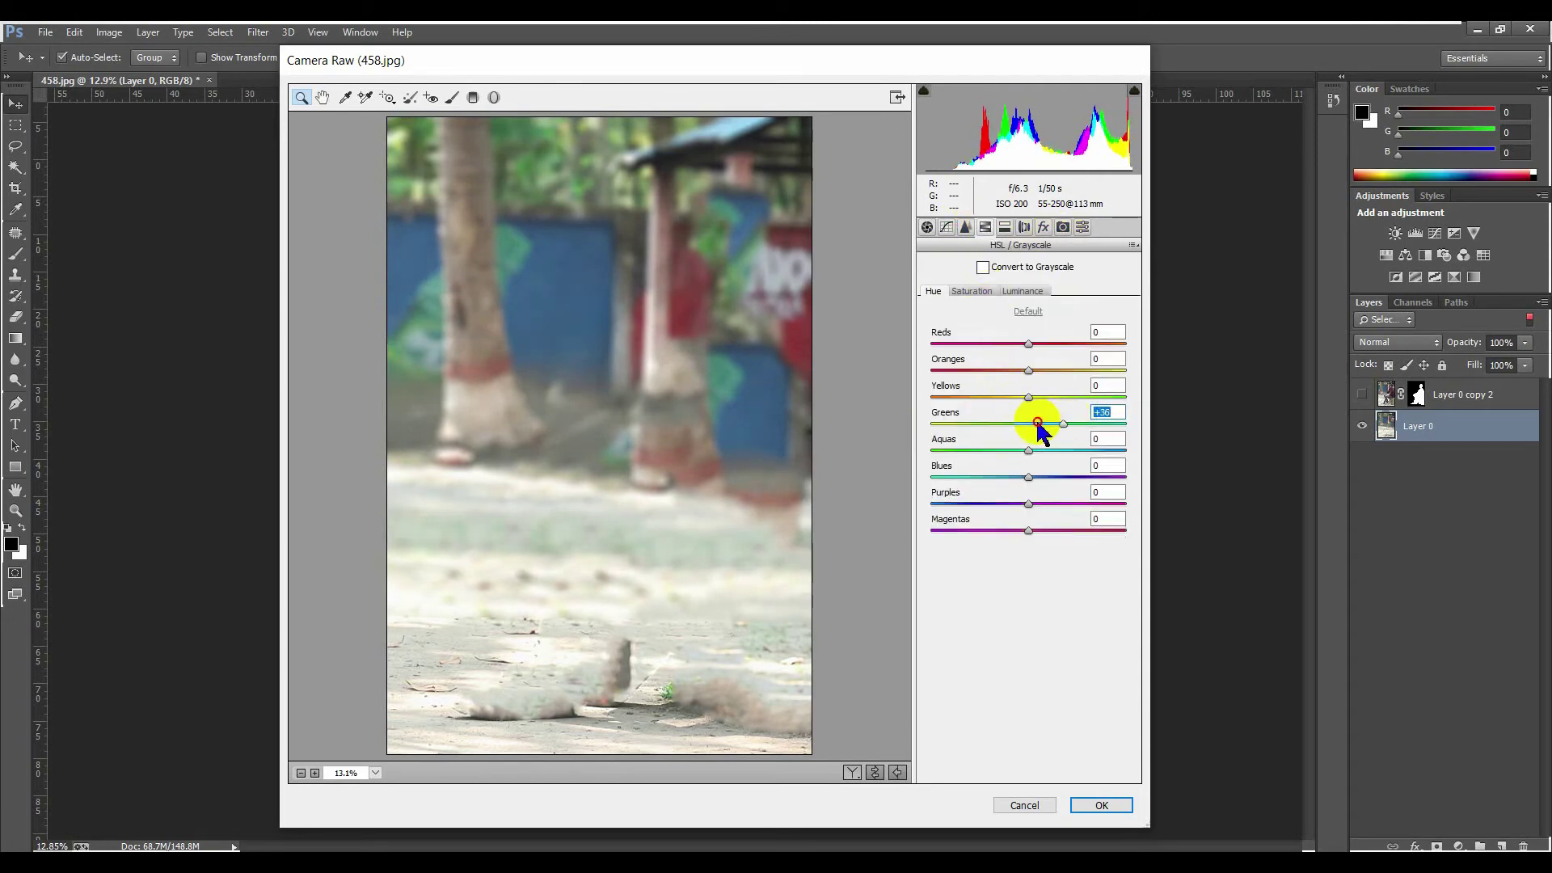
click(1063, 228)
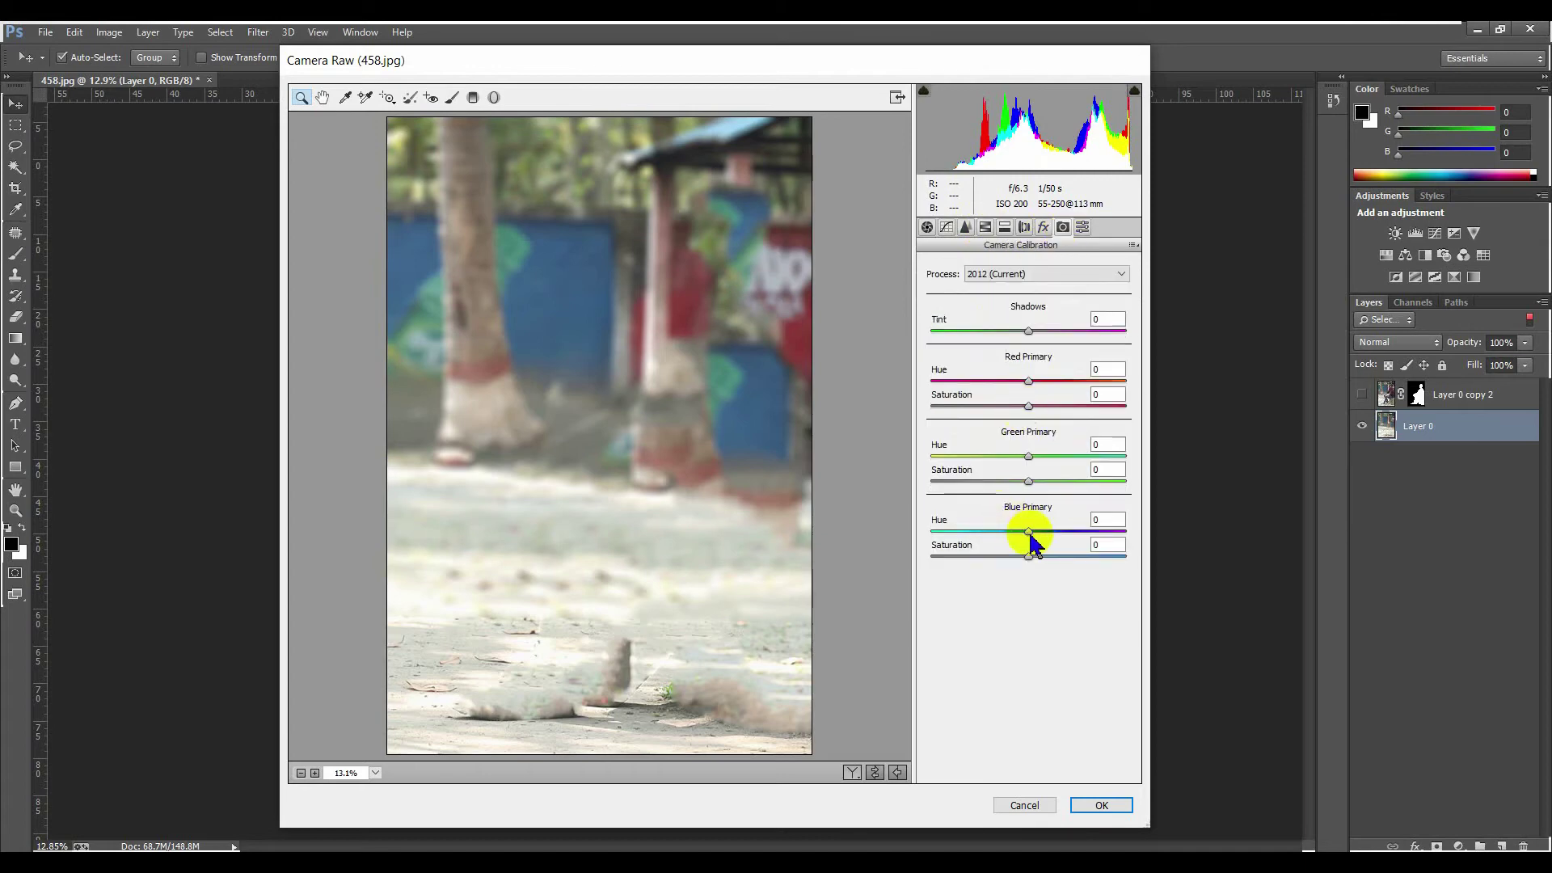
drag(1027, 530, 878, 534)
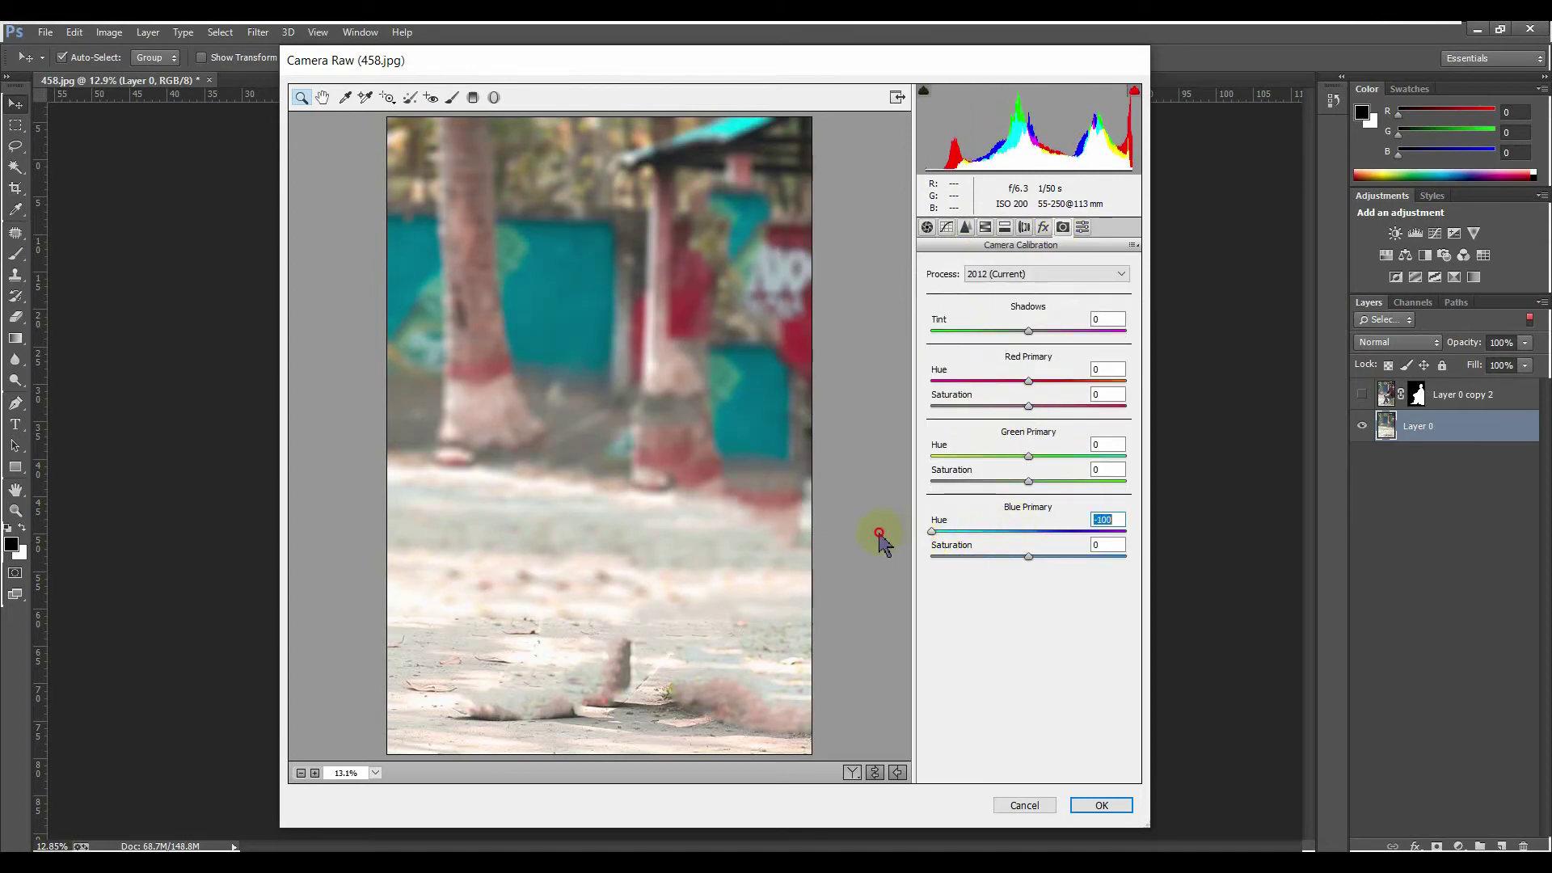
Step: Shift the hue of the Greens and Yellows to their minimum in the HSL adjustments
click(946, 227)
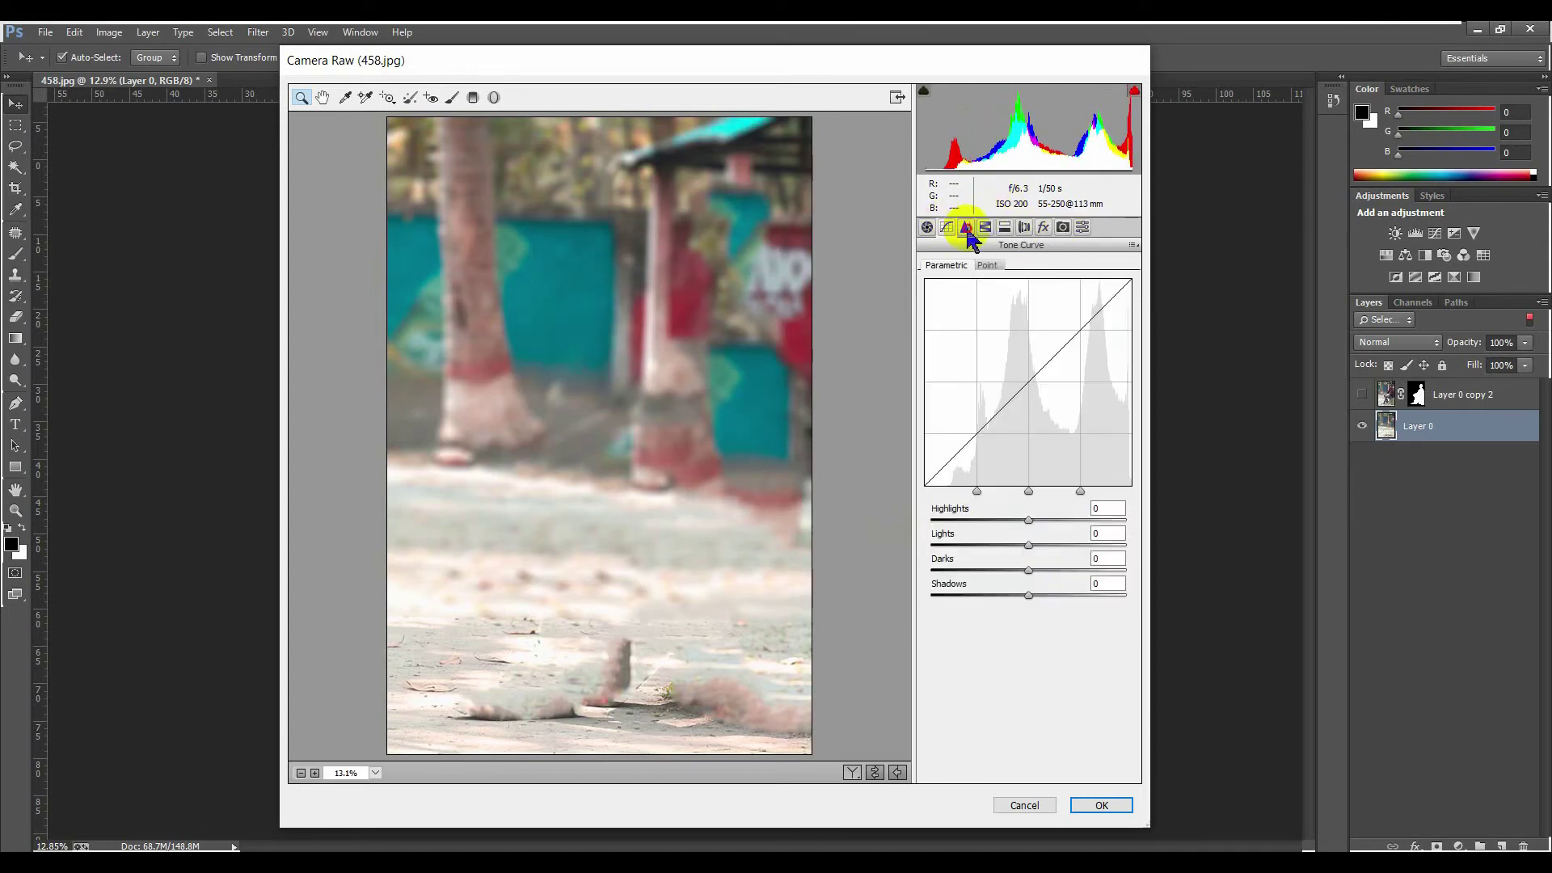
click(966, 227)
click(986, 227)
drag(987, 424, 1023, 430)
drag(908, 429, 897, 396)
Step: Set Greens saturation to -100 and adjust Yellows saturation, with Yellows luminance at +28 and Greens luminance at -1
click(972, 291)
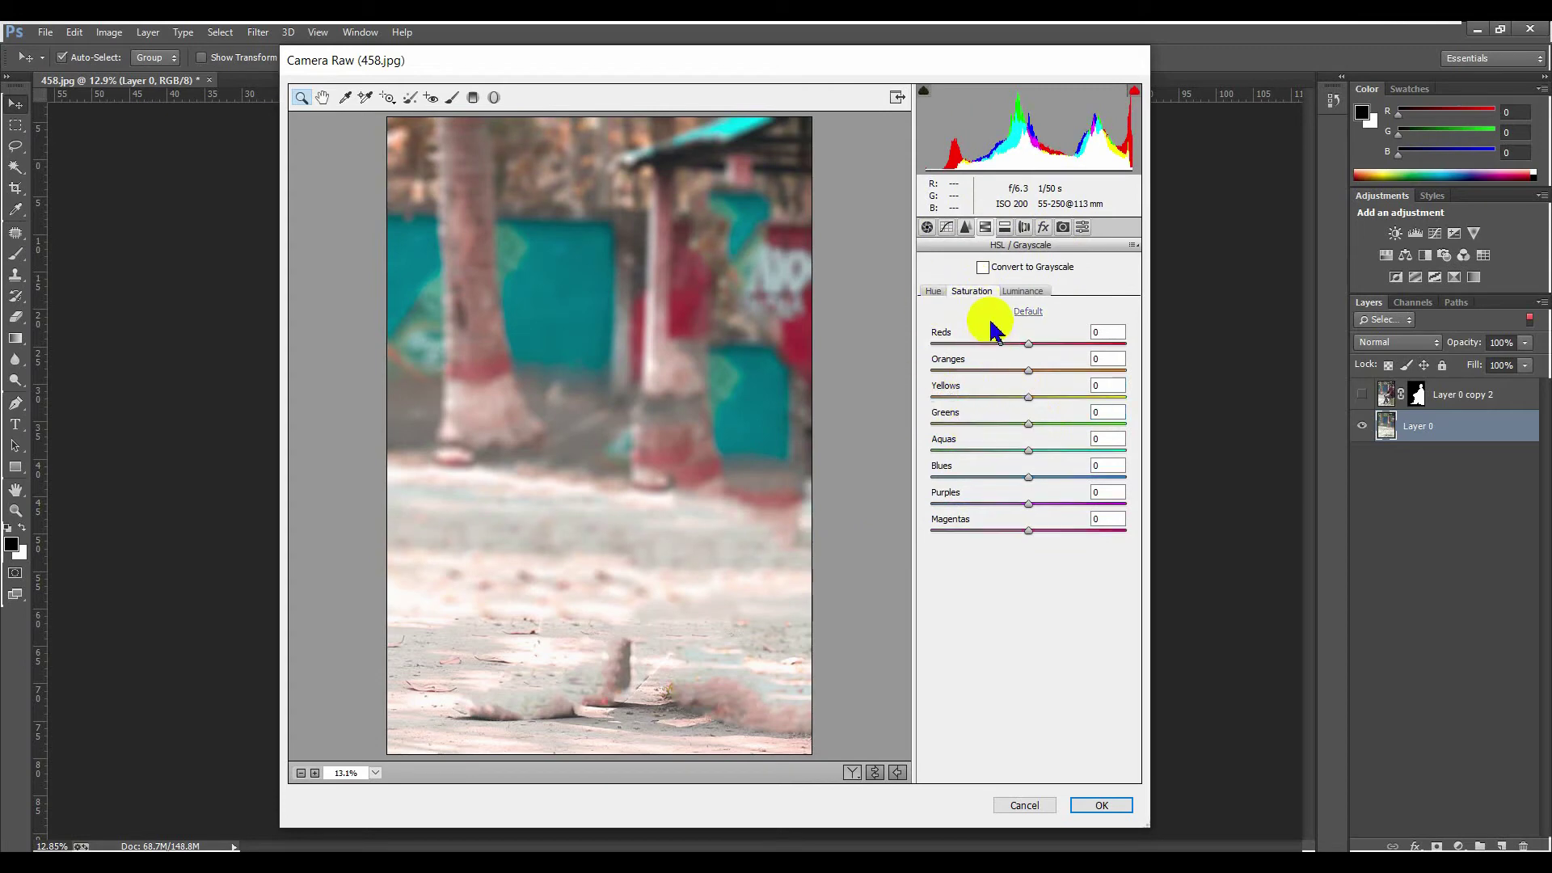
drag(1034, 396, 887, 397)
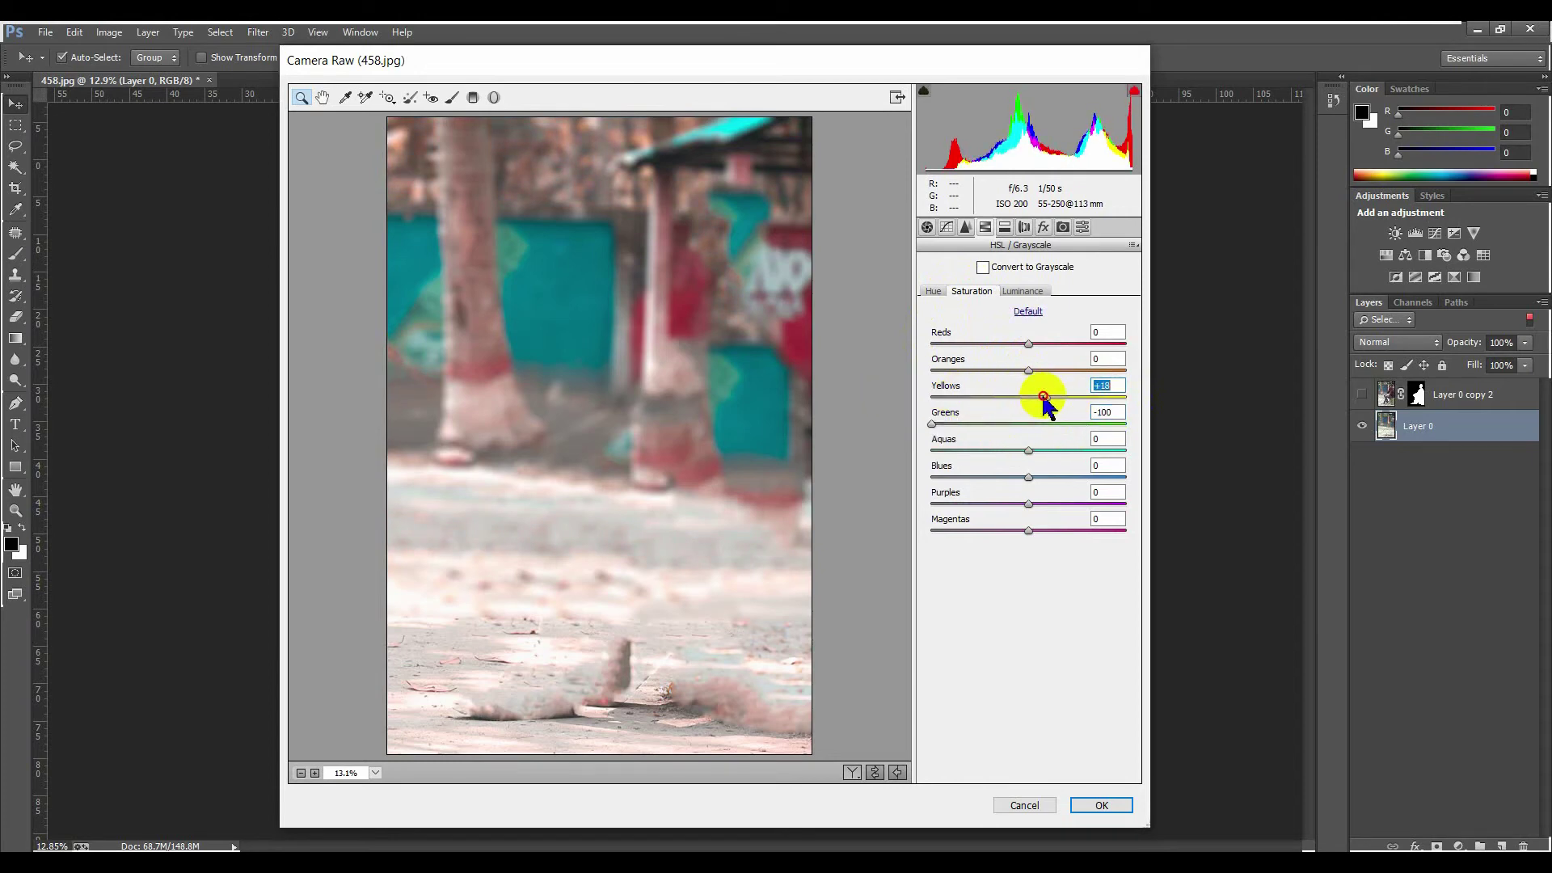
click(1023, 291)
drag(1027, 397, 1029, 429)
click(1030, 424)
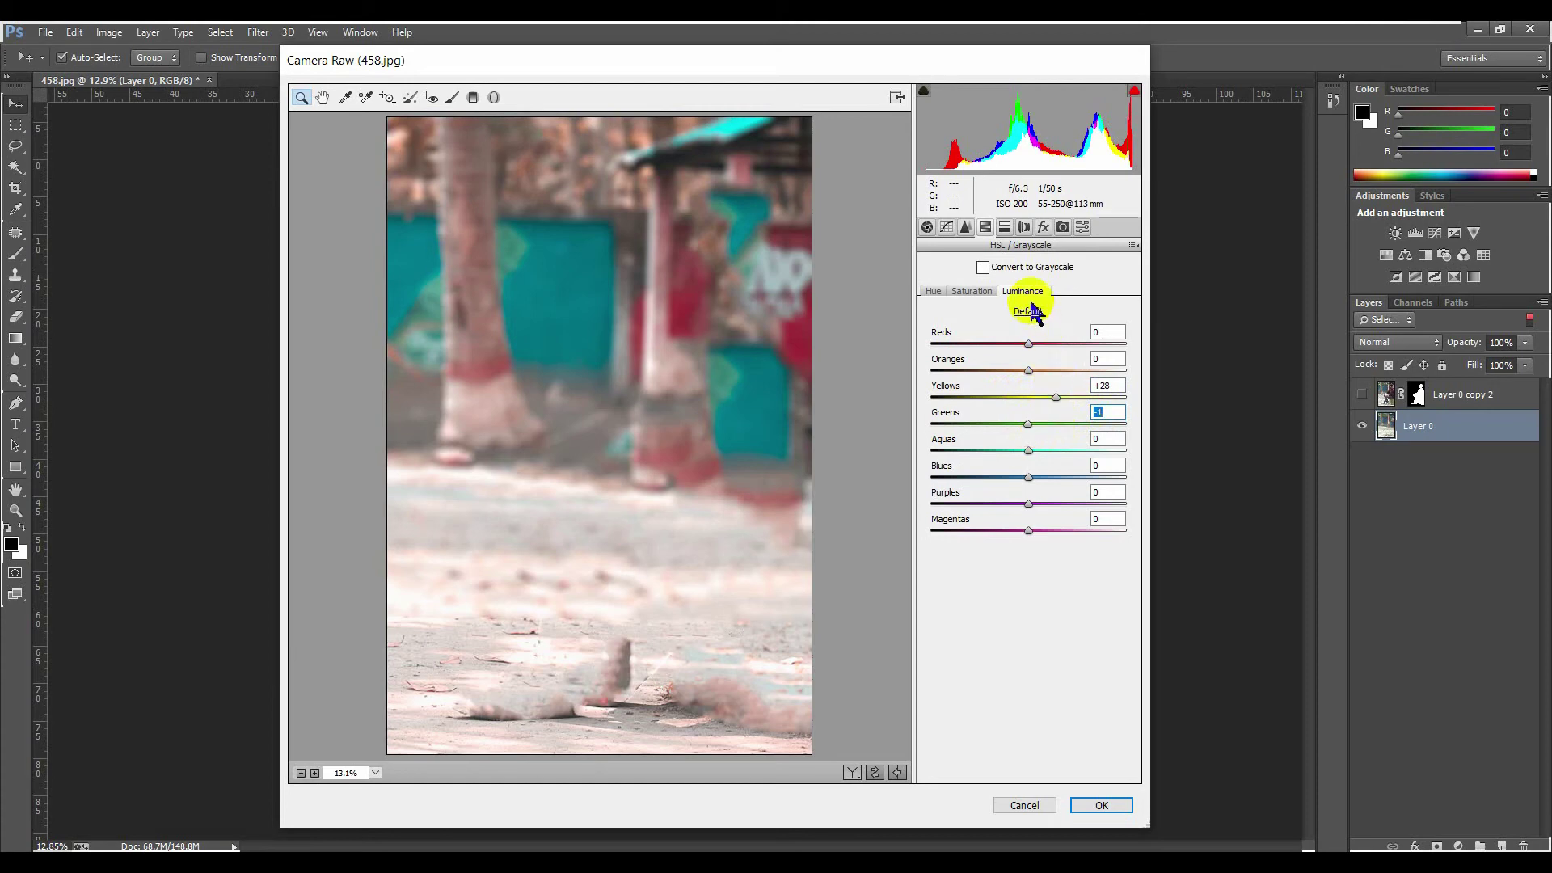
Step: Set the Blue Primary Saturation to +75 and apply the Camera Raw adjustments to Layer 0
click(1063, 229)
drag(1029, 558, 1101, 558)
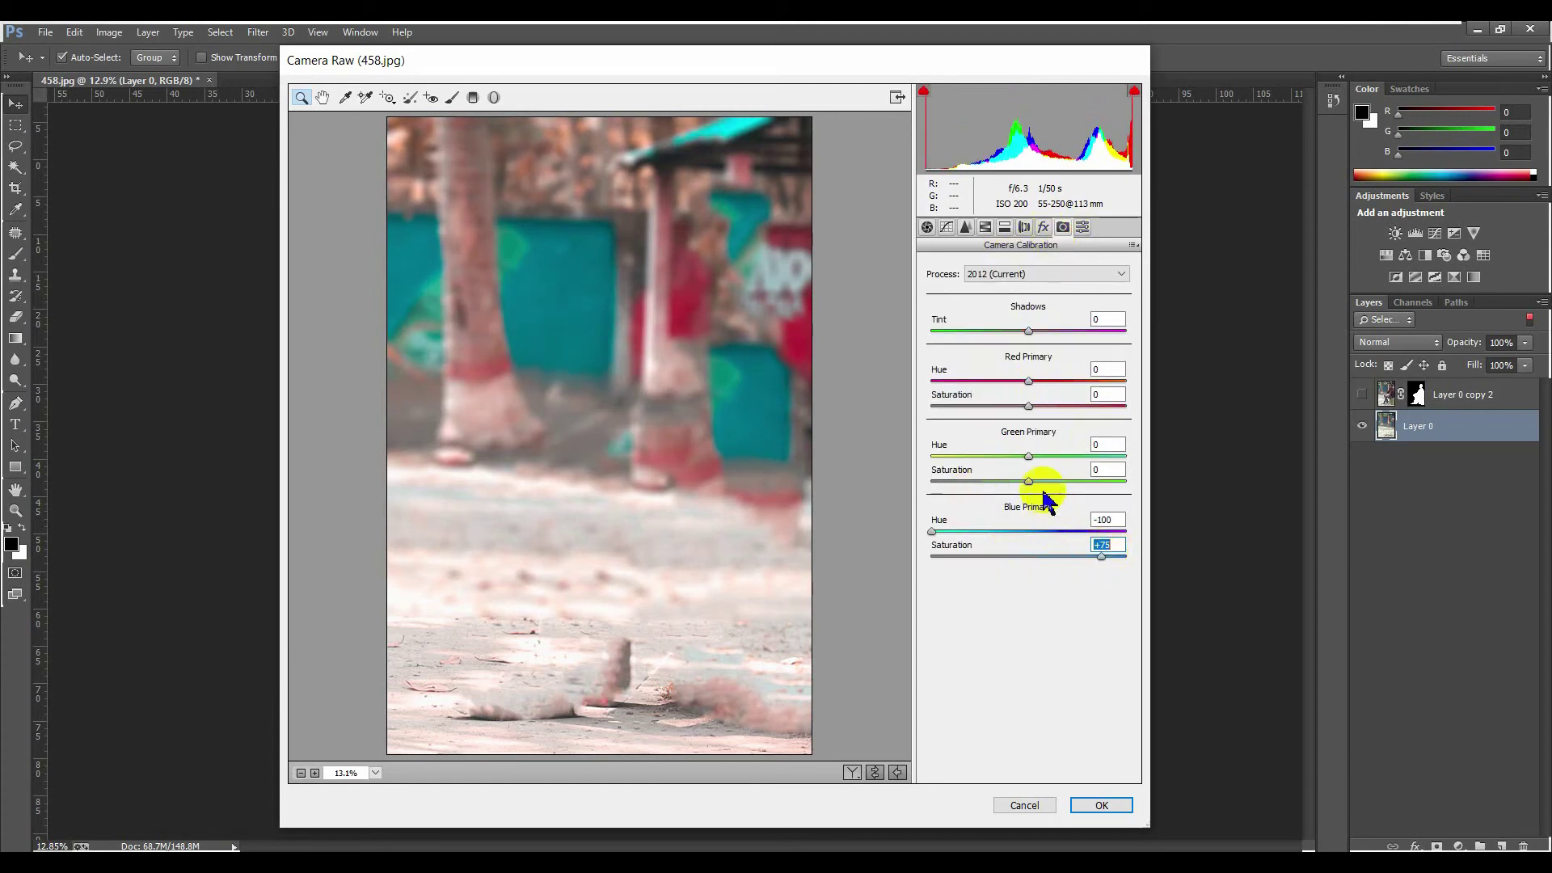
click(1101, 806)
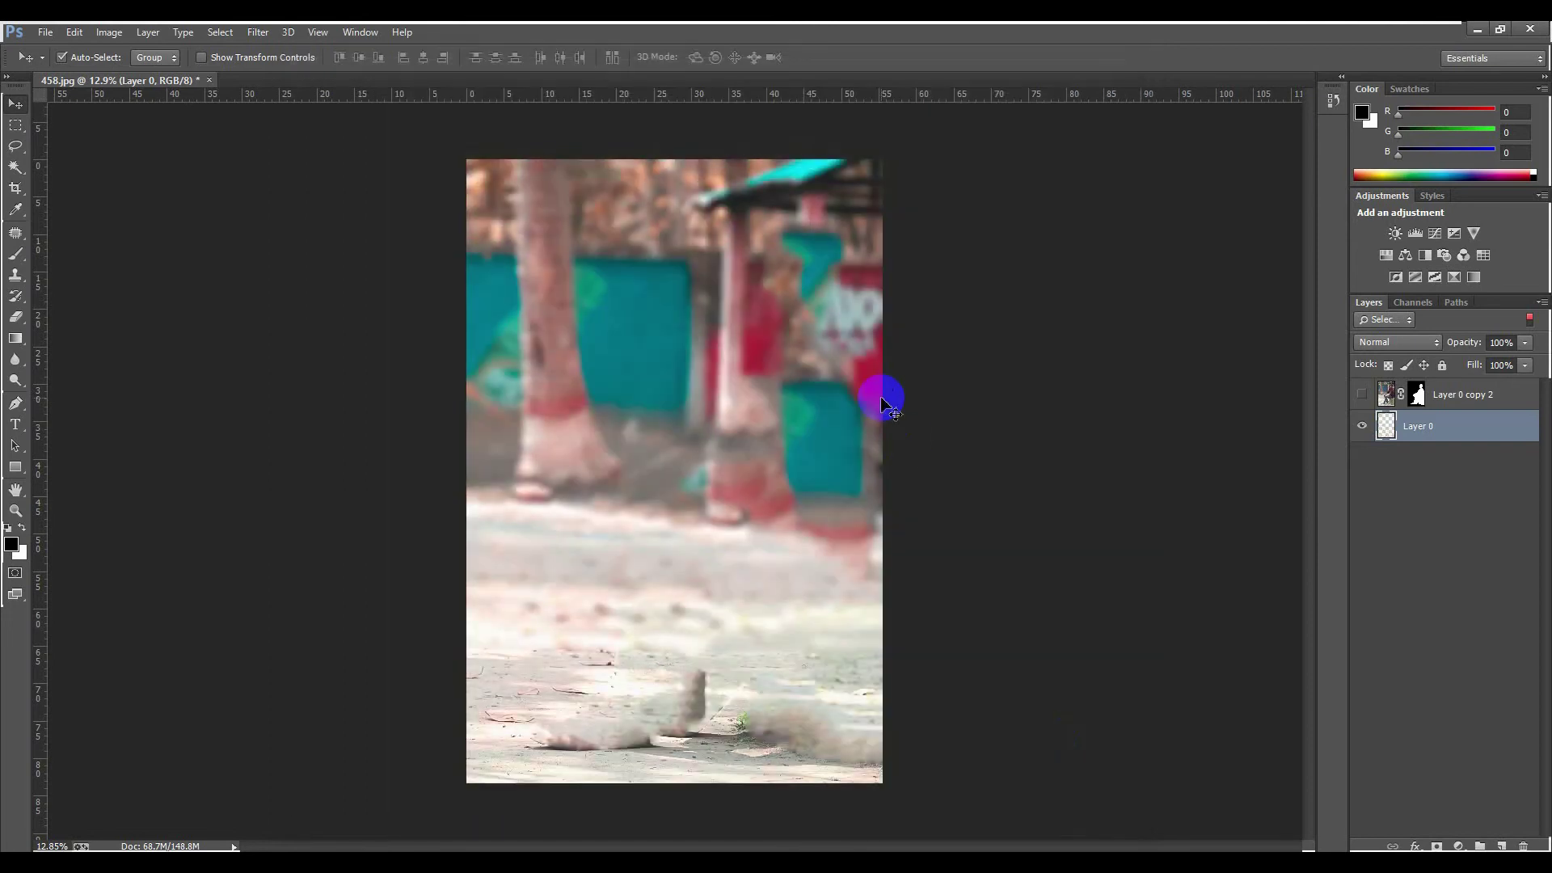
Step: Show the Layer 0 copy 2 cutout over the recoloured background and select its image
click(1364, 395)
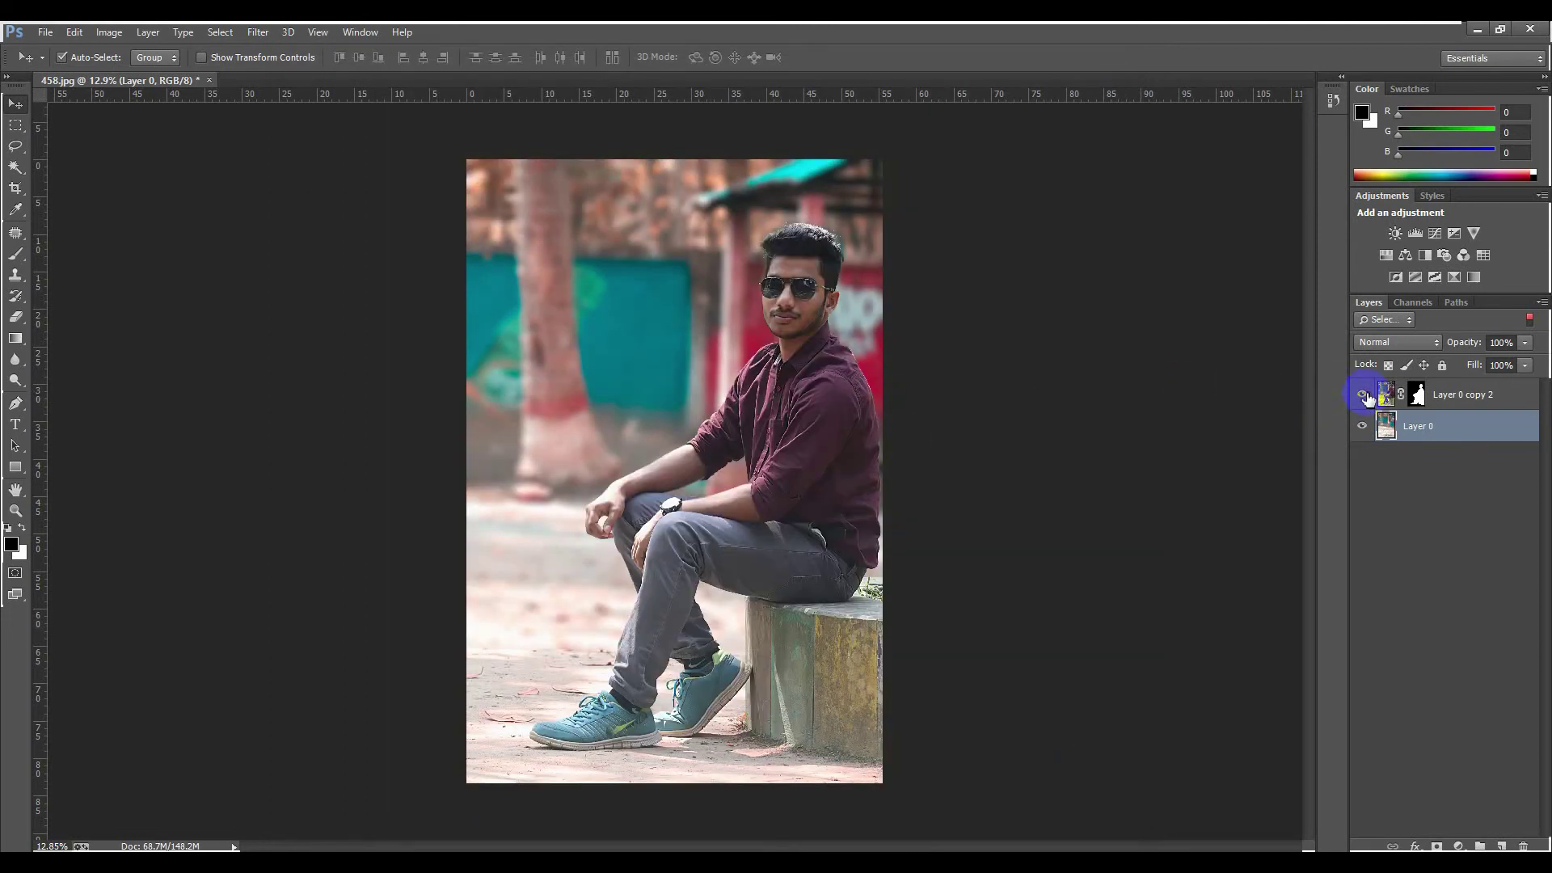
click(1365, 396)
click(1364, 396)
click(1392, 399)
click(1126, 348)
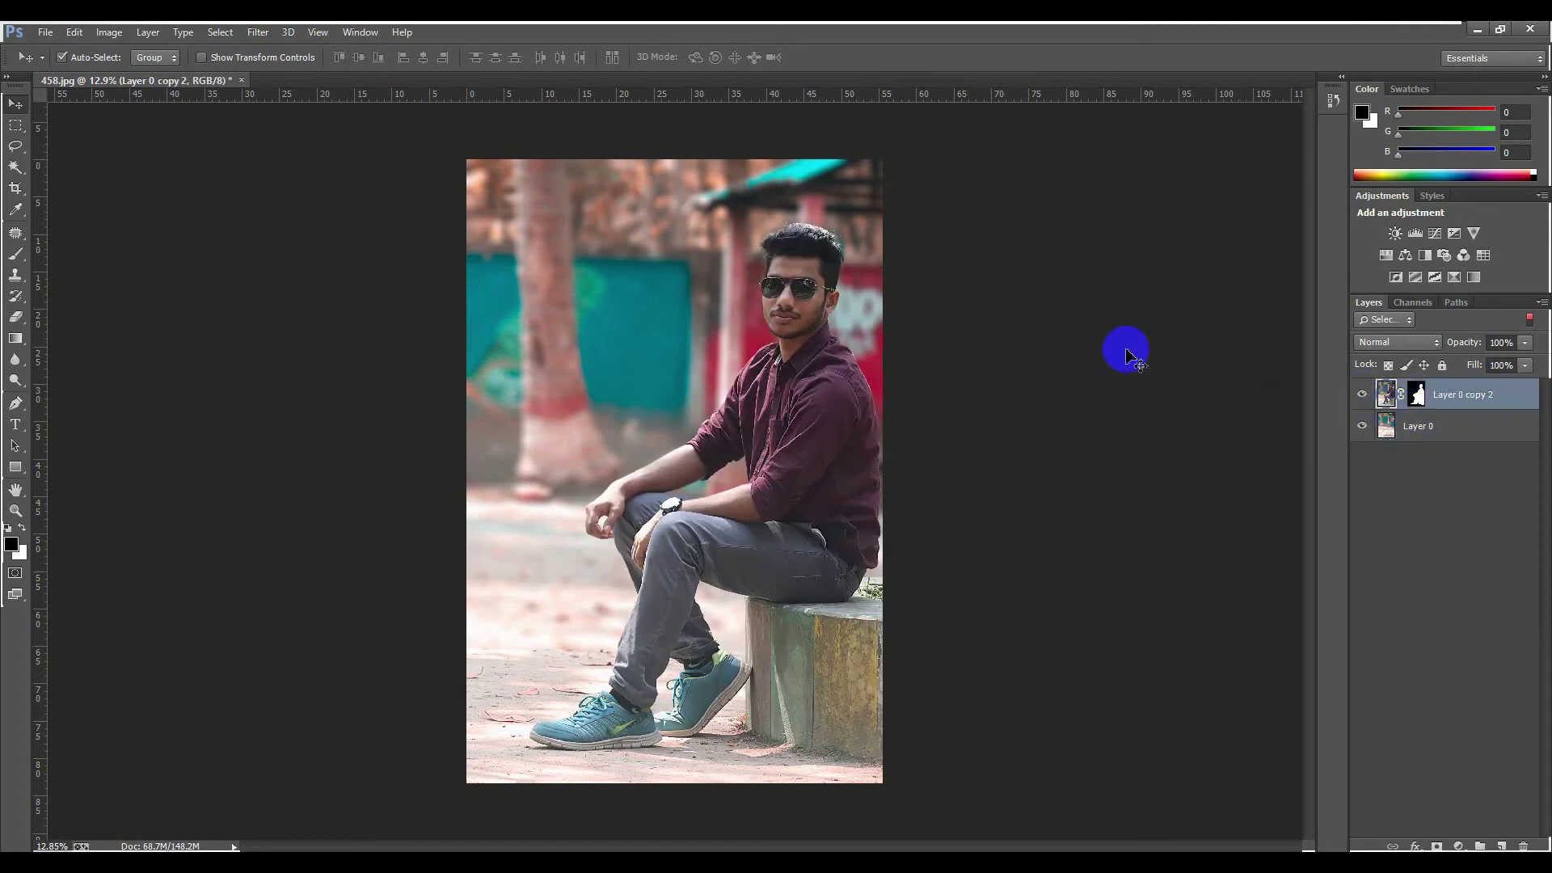
Step: Open the Camera Raw filter on the cutout, set Exposure to +0.25 and raise the Oranges luminance
click(258, 32)
click(311, 148)
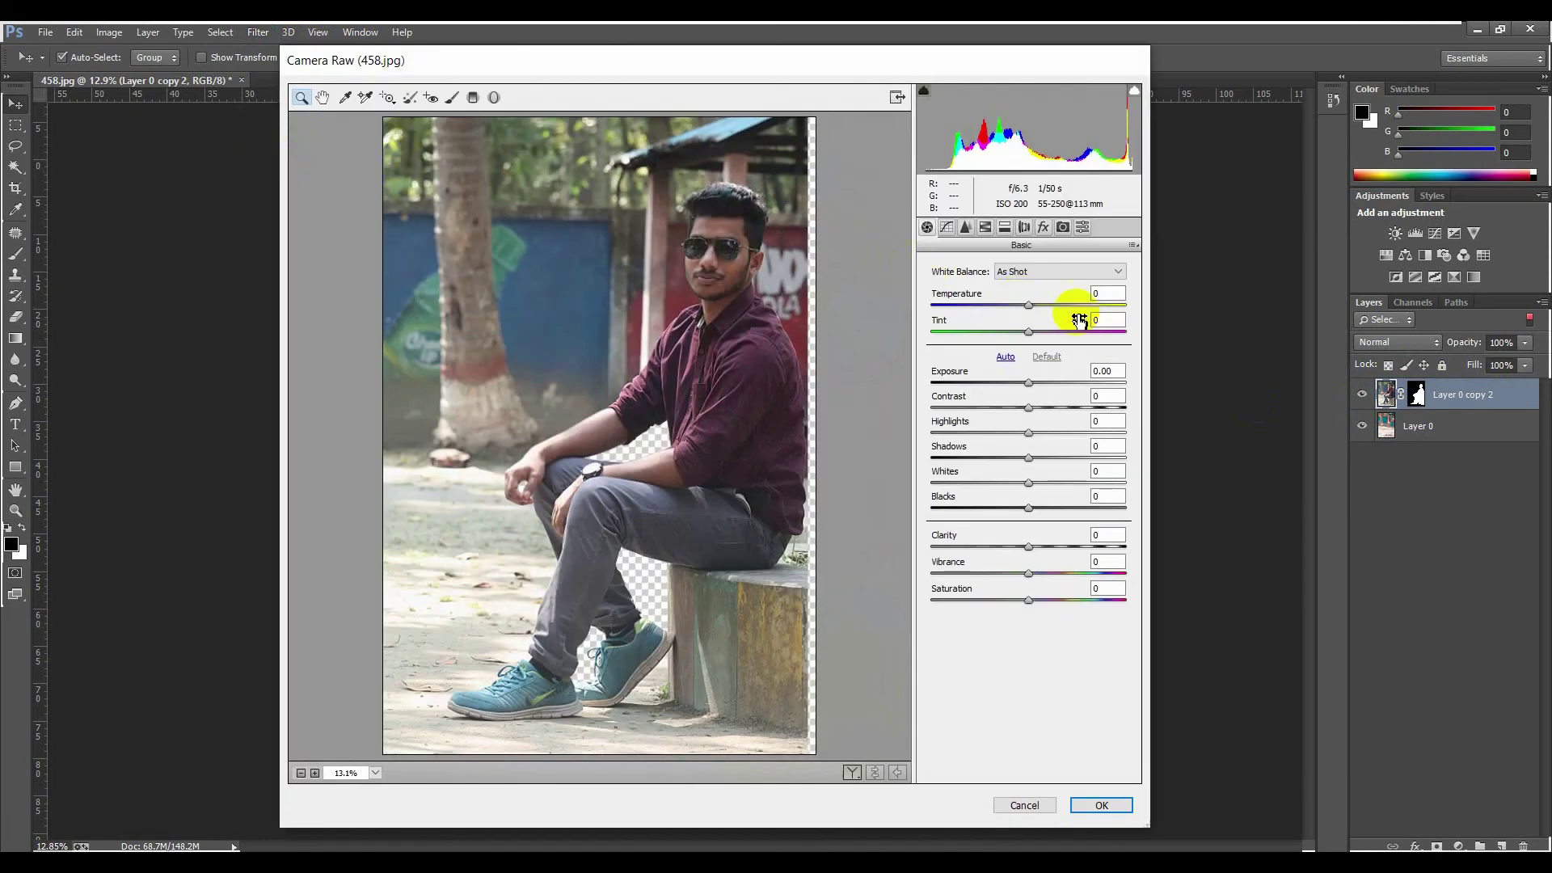
drag(1028, 384, 1033, 388)
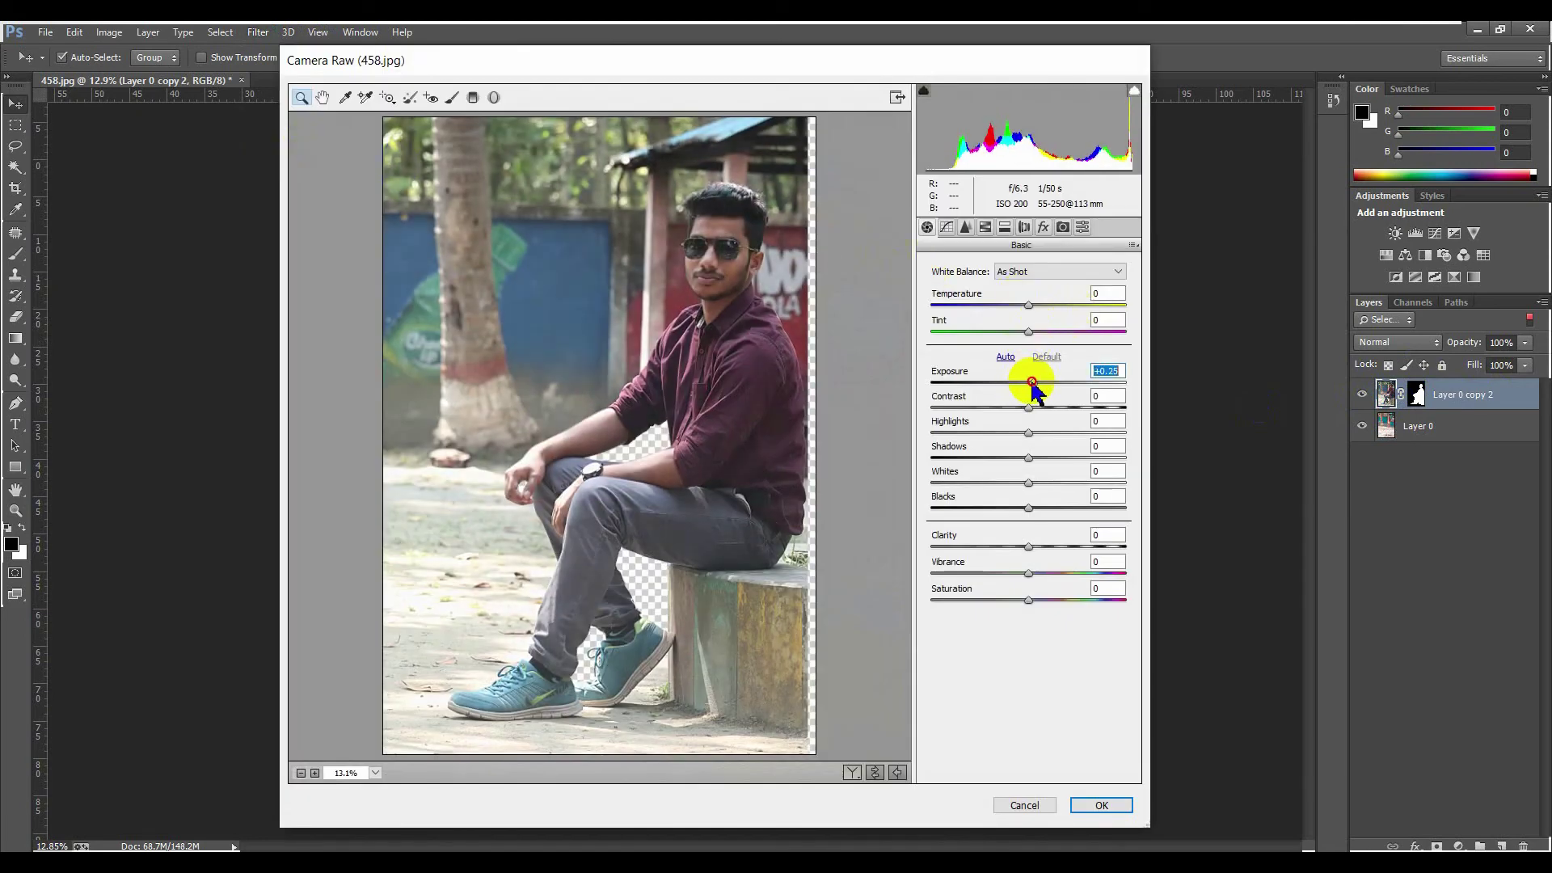
click(965, 228)
click(986, 228)
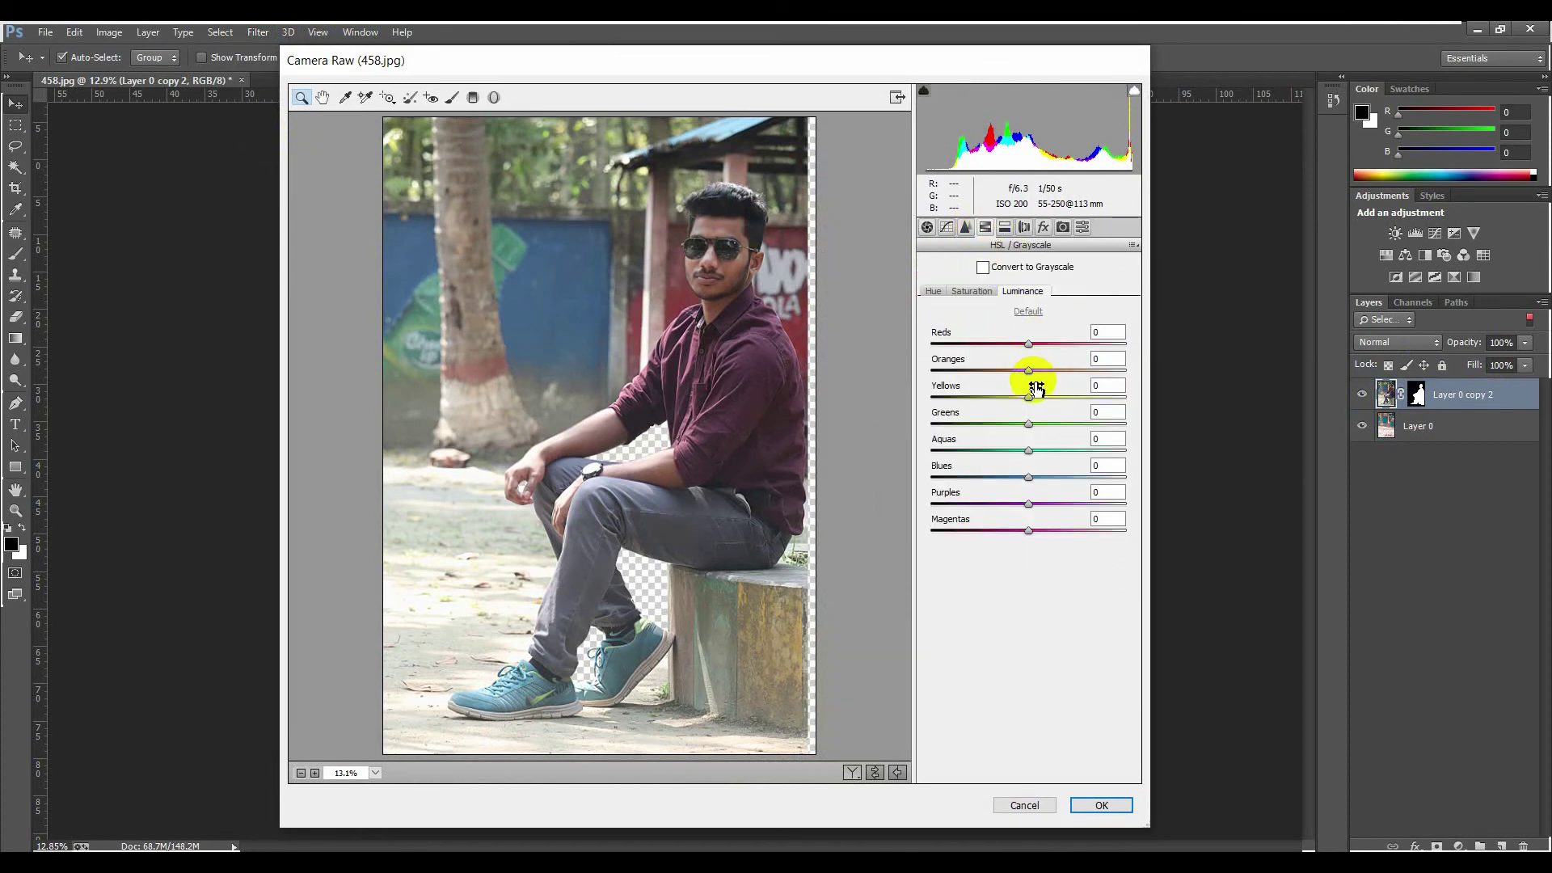
mouse_move(1032, 374)
mouse_down()
mouse_move(1078, 375)
mouse_move(1058, 373)
mouse_up()
Step: Set the cutout's Highlights to +7 and Shadows to about +39, and apply the Camera Raw adjustments
click(946, 227)
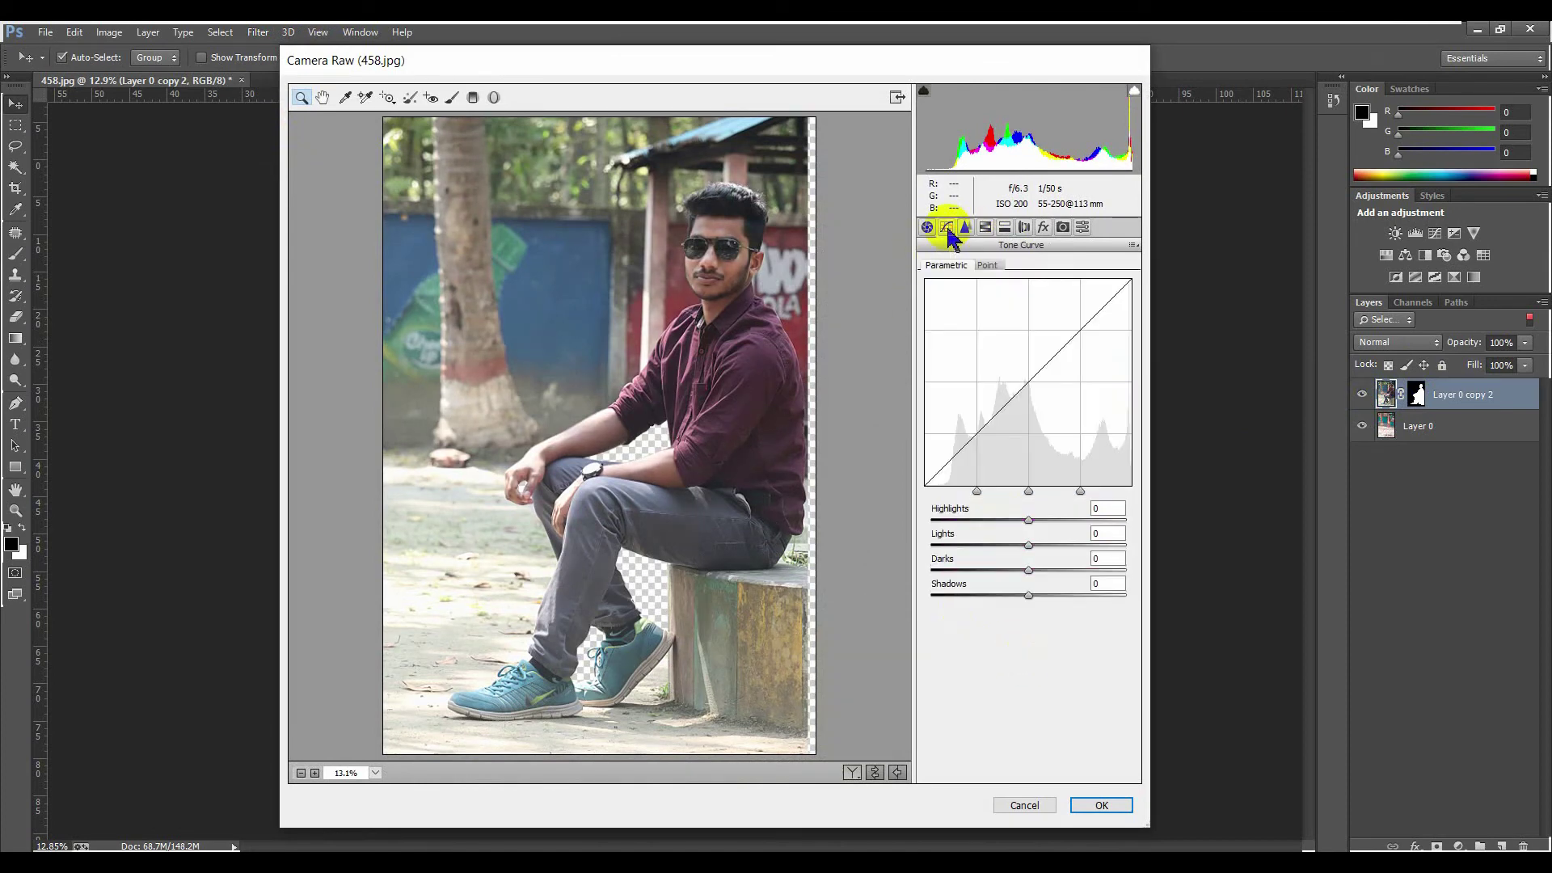
click(927, 227)
drag(1029, 433, 1071, 465)
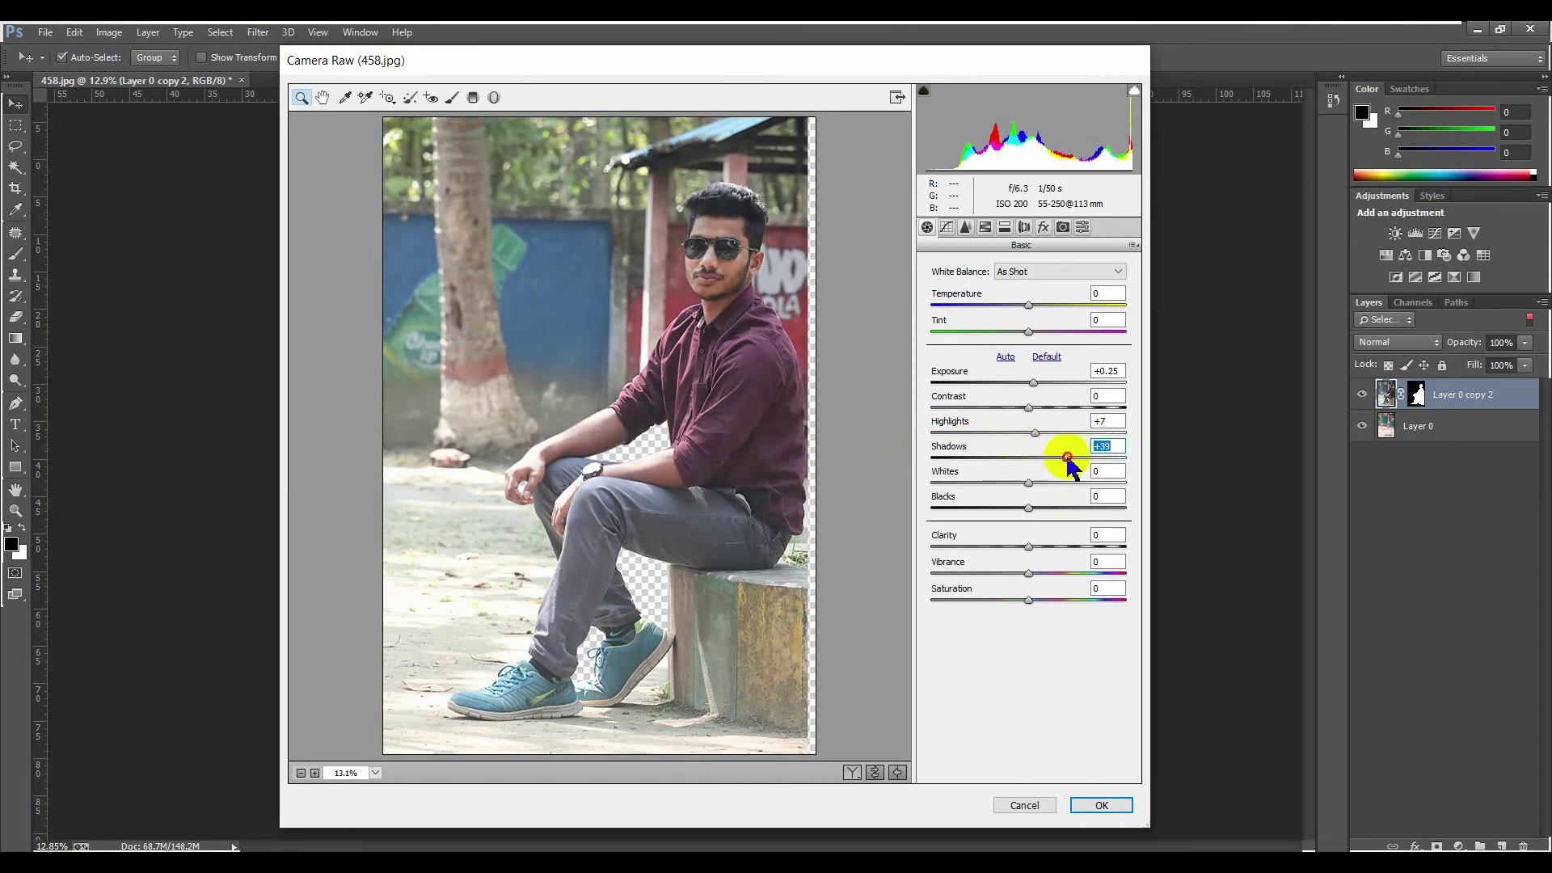
click(1093, 800)
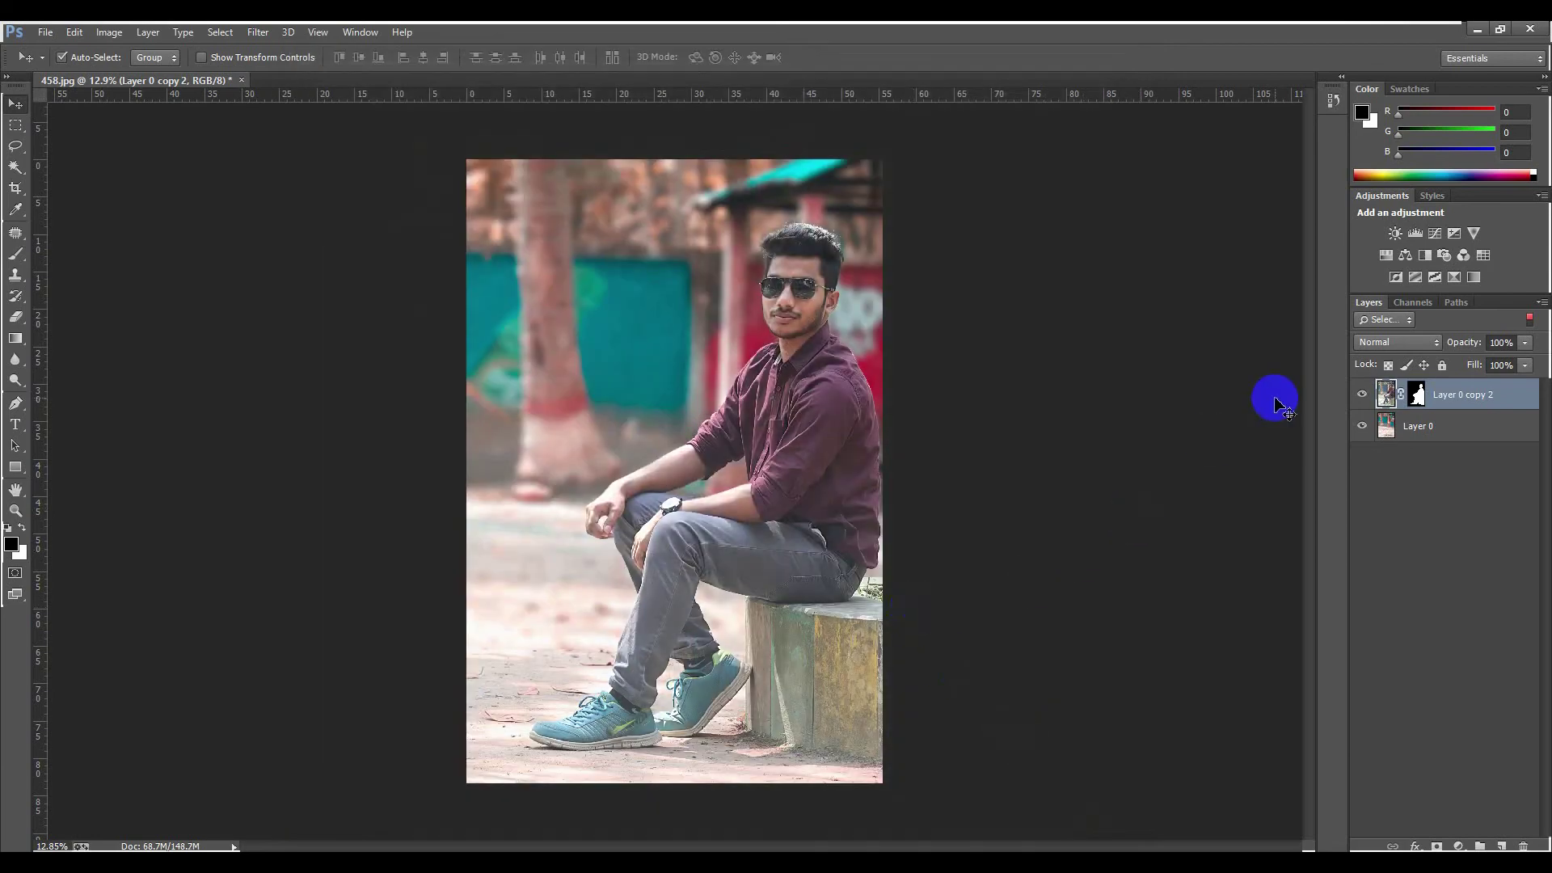
click(1479, 467)
click(1448, 428)
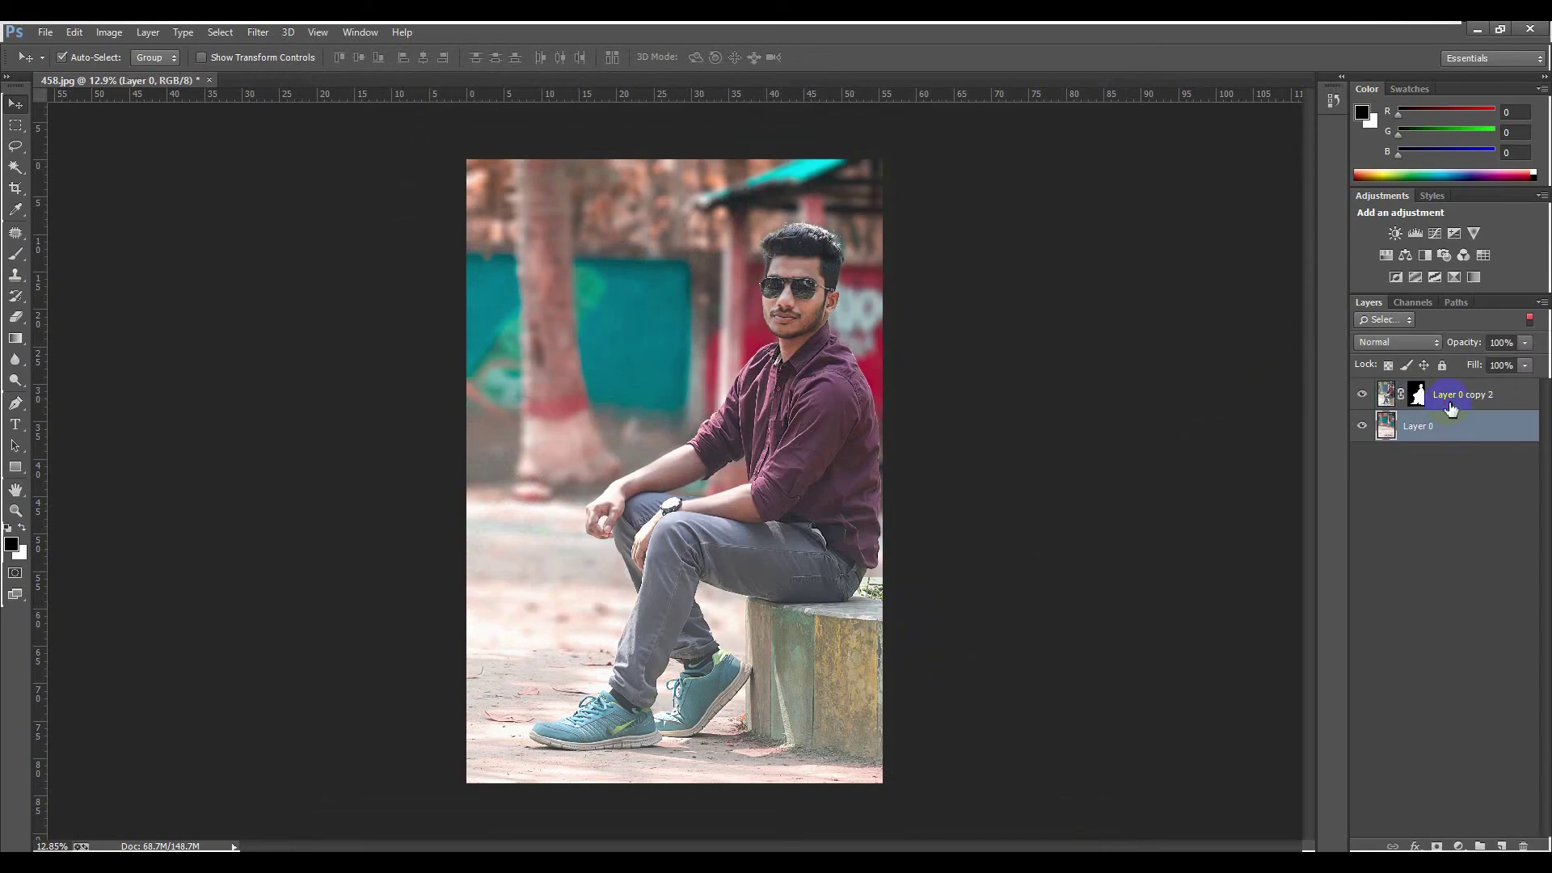
click(1449, 403)
click(1411, 540)
Step: Minimize Photoshop to show the desktop
click(1479, 33)
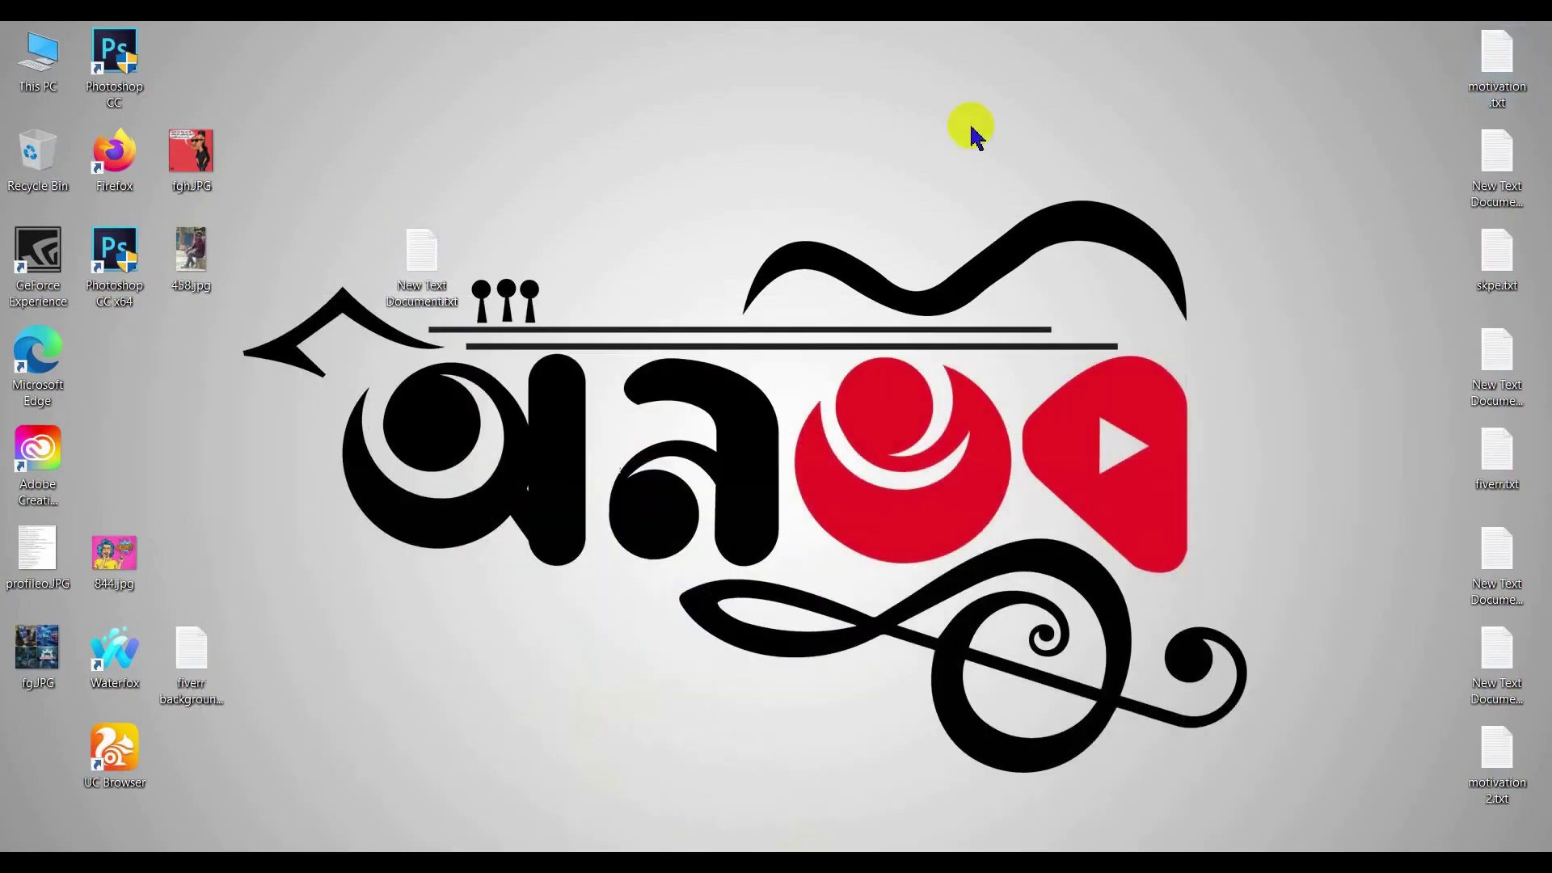
Step: Browse This PC's Graphics (S:) drive to the Light folder inside Graphics > background
double_click(50, 73)
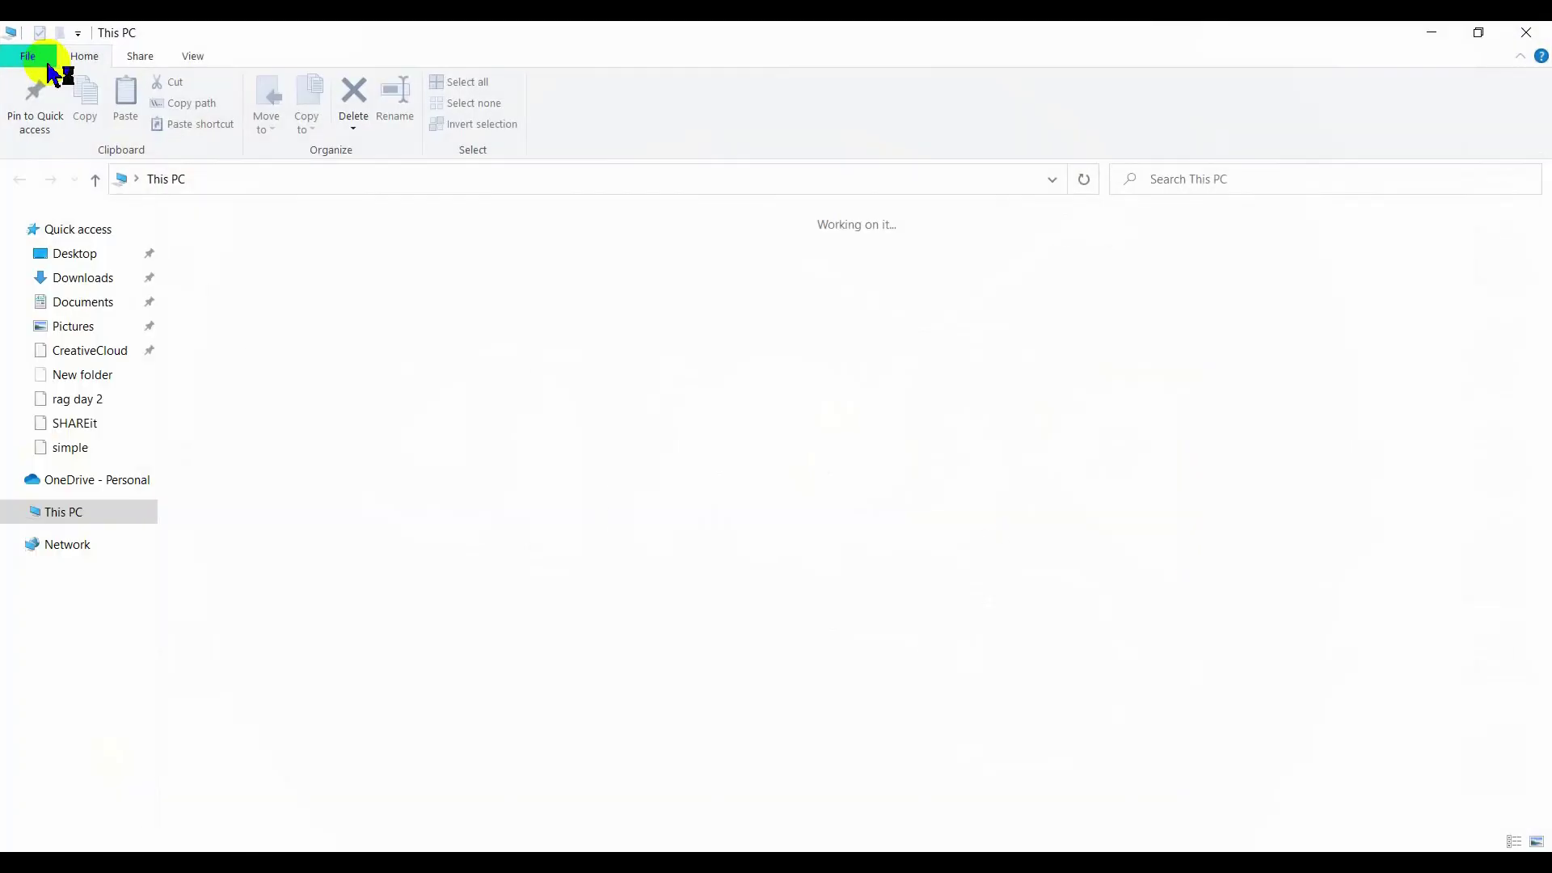
double_click(572, 346)
double_click(208, 288)
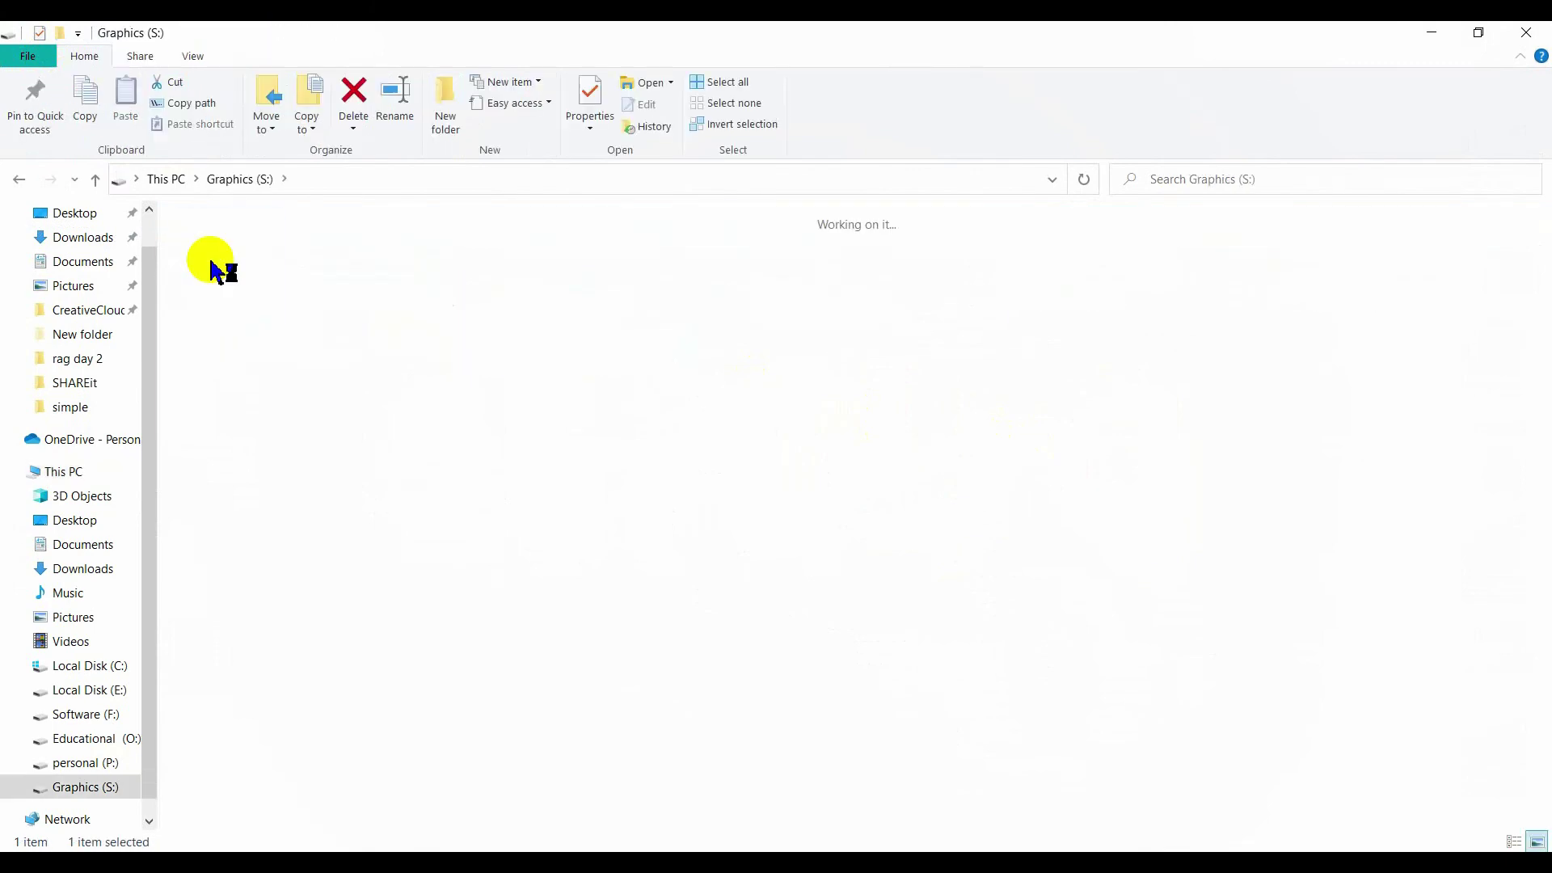
click(910, 409)
double_click(338, 274)
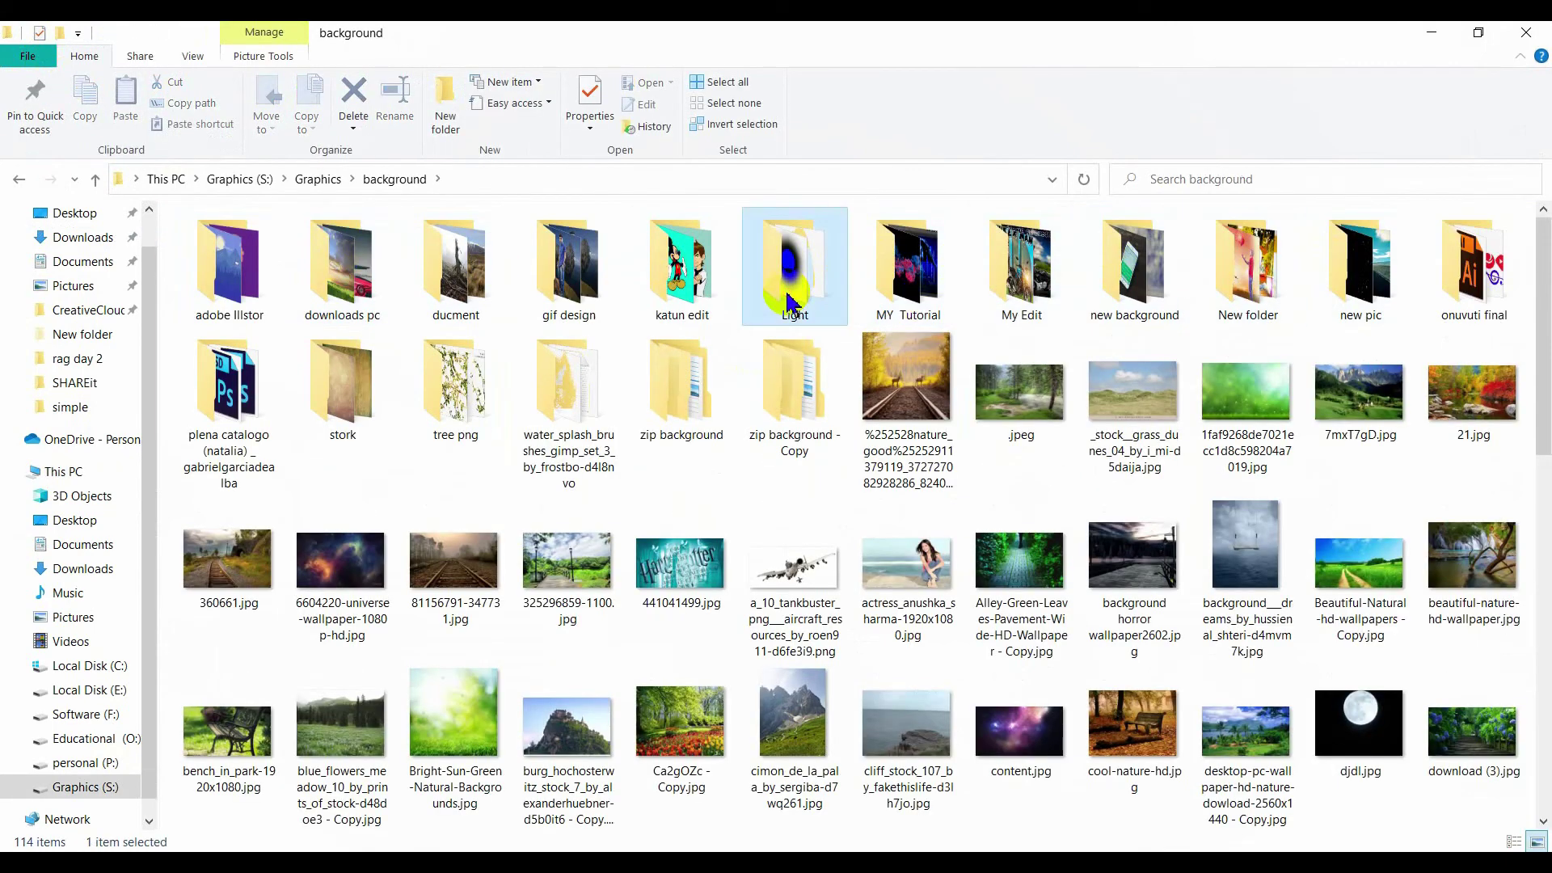
double_click(795, 267)
Step: Place heavenly_light_by_greyghost_stock.jpg from the Light folder into the 458.jpg document in Photoshop as the top layer
scroll(789, 331, down, 5)
scroll(831, 558, up, 5)
double_click(809, 586)
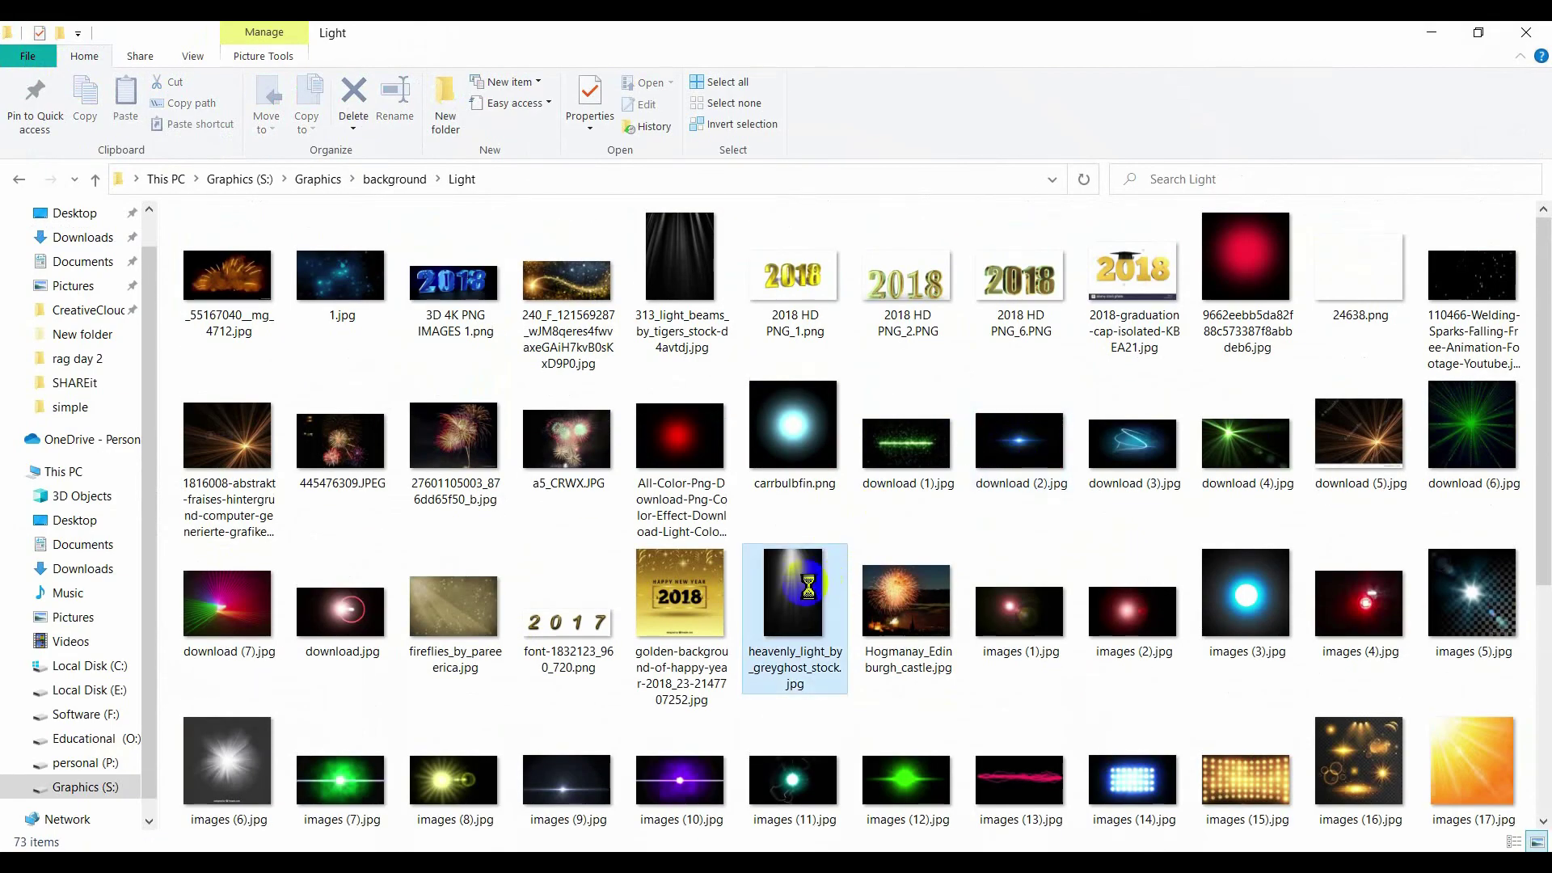
drag(809, 599, 644, 392)
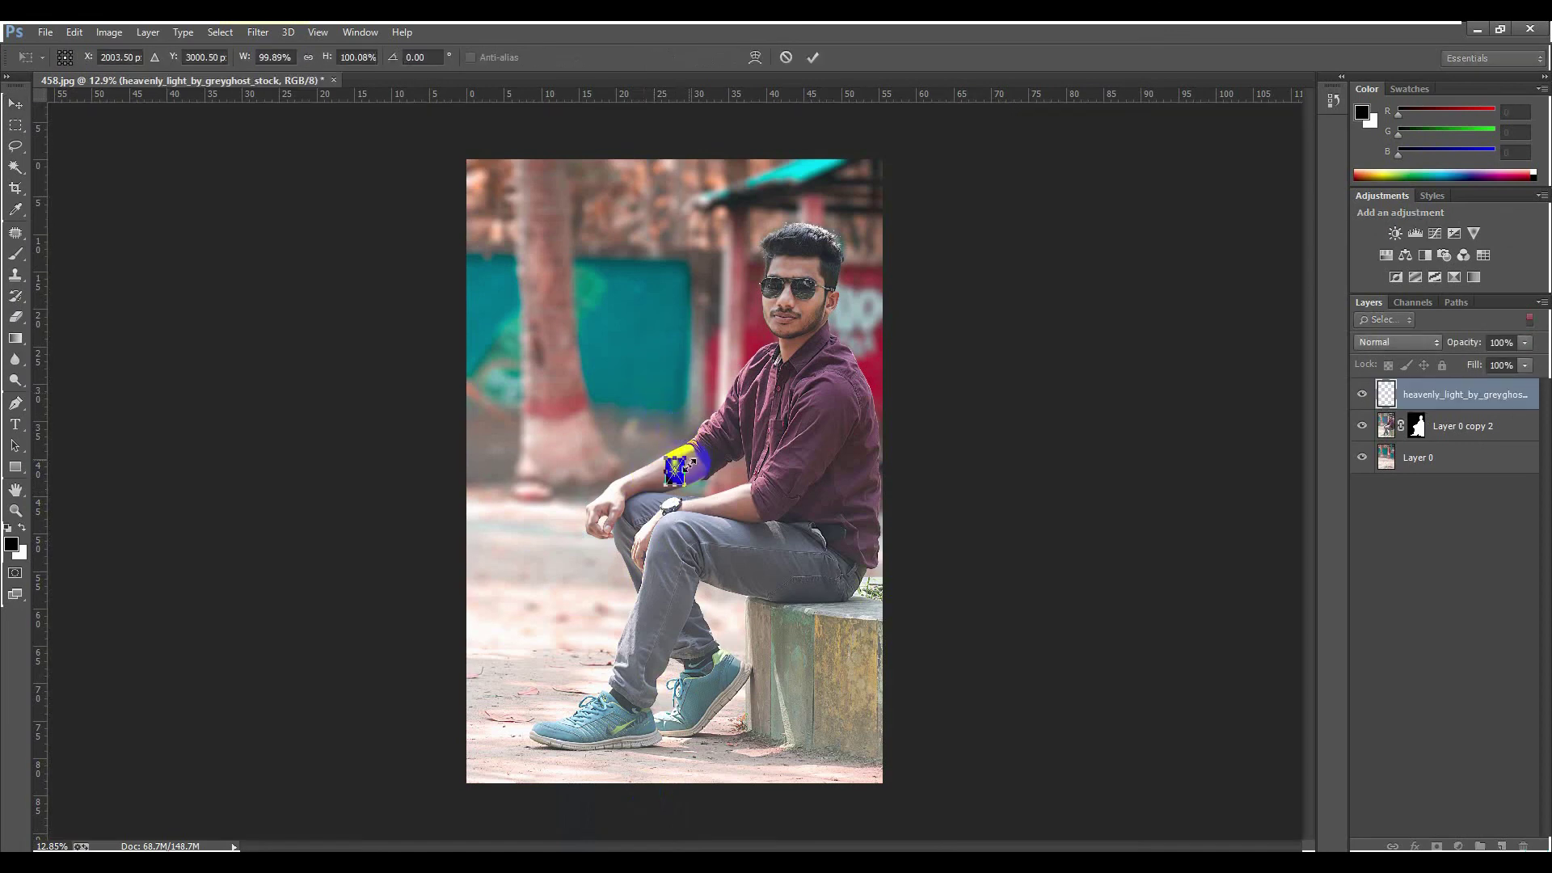
drag(677, 463, 822, 128)
key(Return)
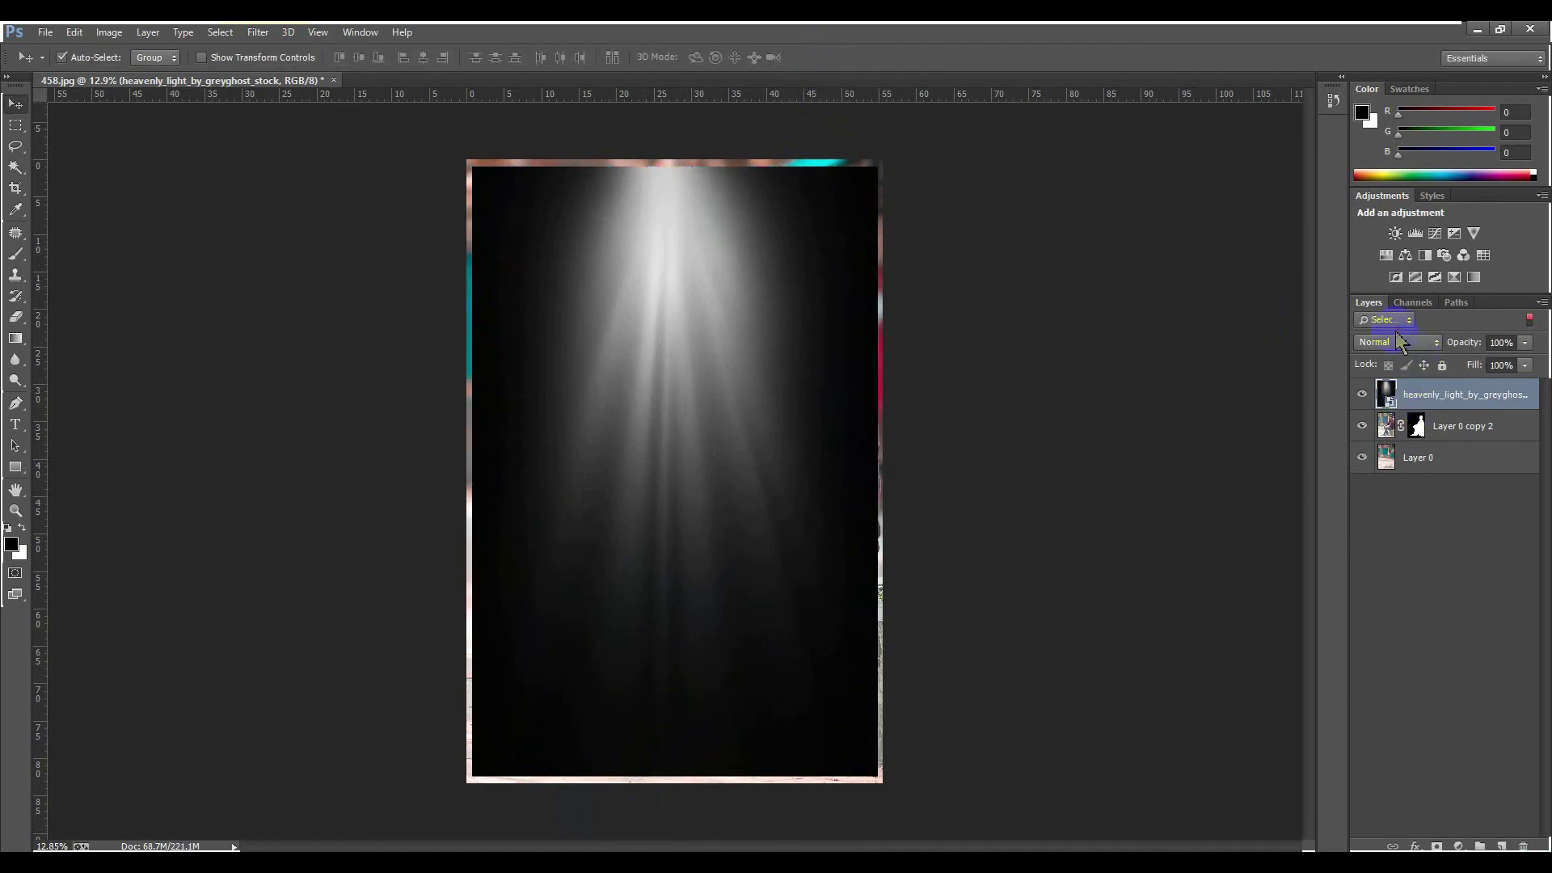
Step: Set the light-beam layer's blend mode to Screen and shift it toward the photo's upper-left area
click(1402, 344)
click(1380, 522)
drag(679, 320, 641, 260)
Step: Rotate the light-beam layer about -31.6° and enlarge it to about 3192% so its rays spread across the photo
key(ctrl+t)
drag(842, 157, 658, 104)
drag(634, 402, 612, 216)
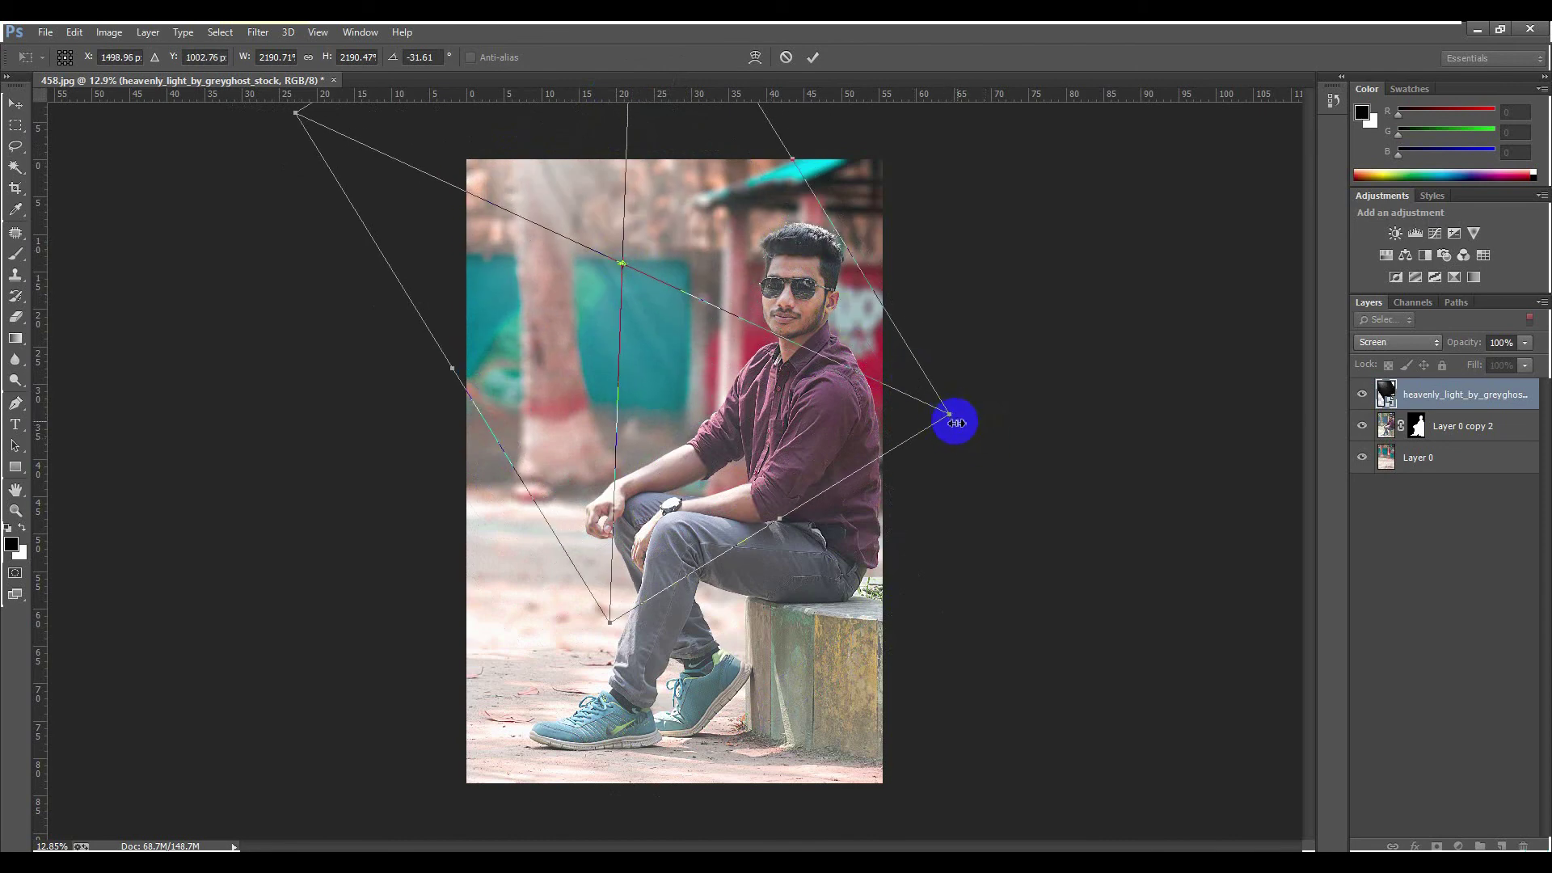
drag(617, 621, 647, 804)
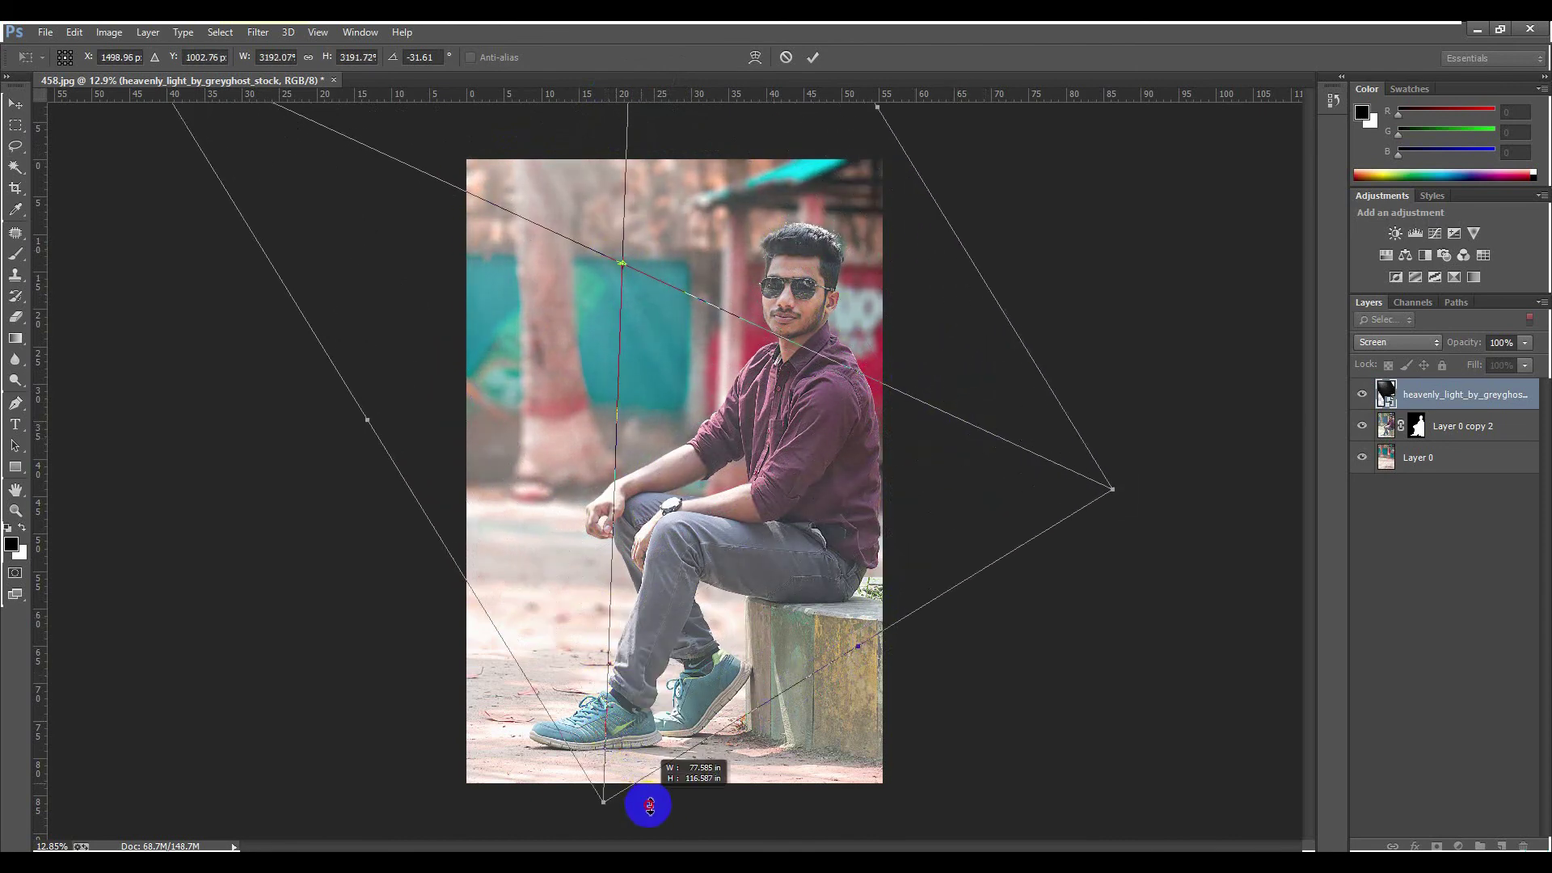
key(ctrl+minus)
mouse_move(630, 347)
mouse_down()
mouse_move(555, 240)
mouse_move(615, 338)
mouse_up()
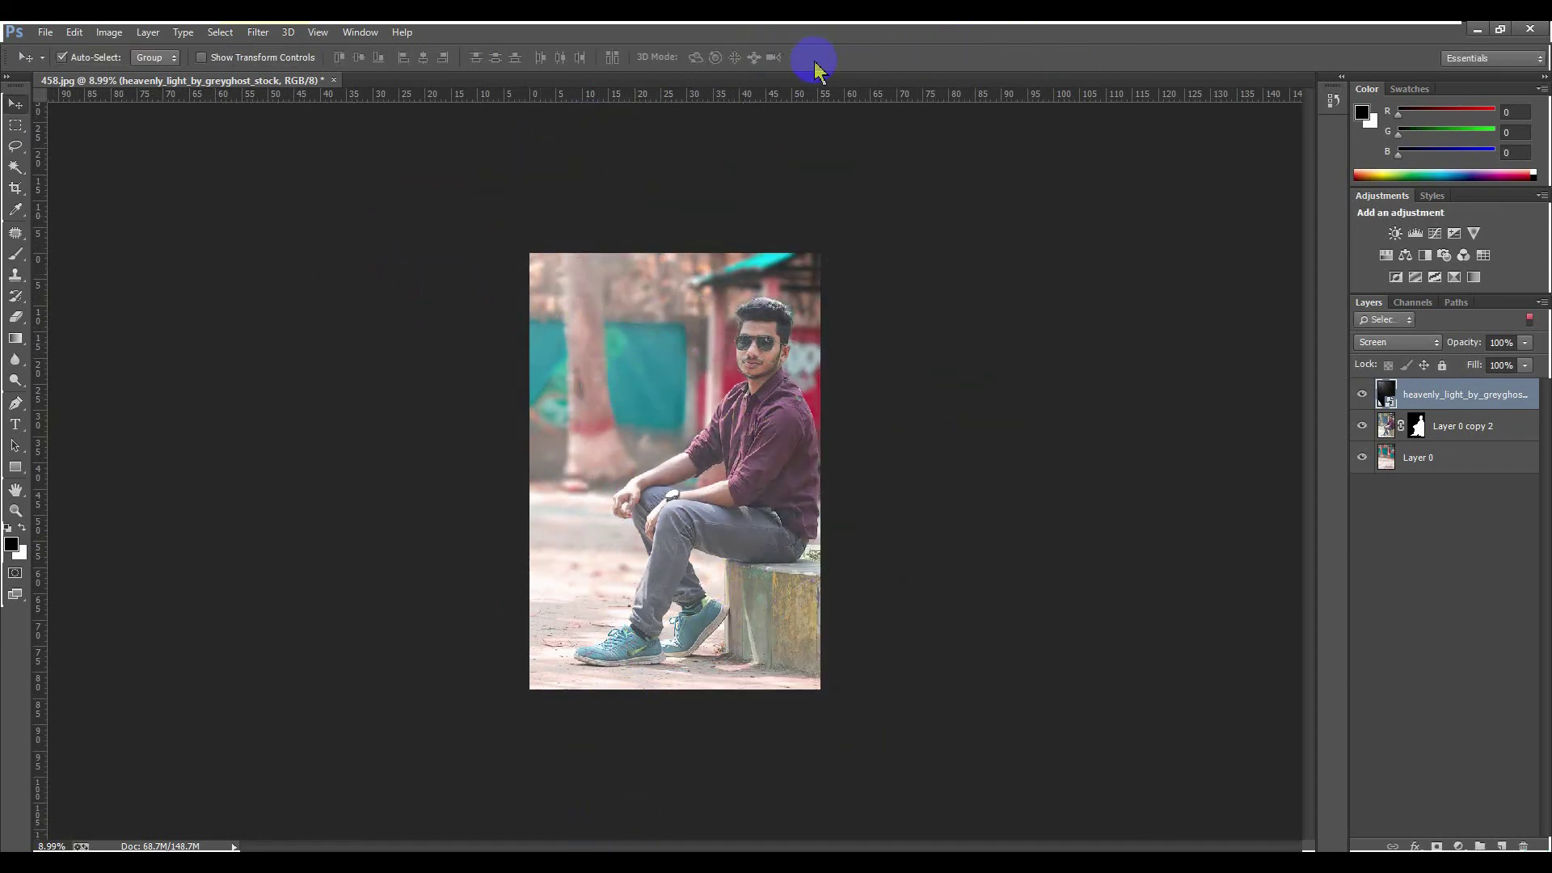
Step: Move the light beams up toward the photo's upper-left corner, checking the image with and without them
drag(628, 332, 565, 232)
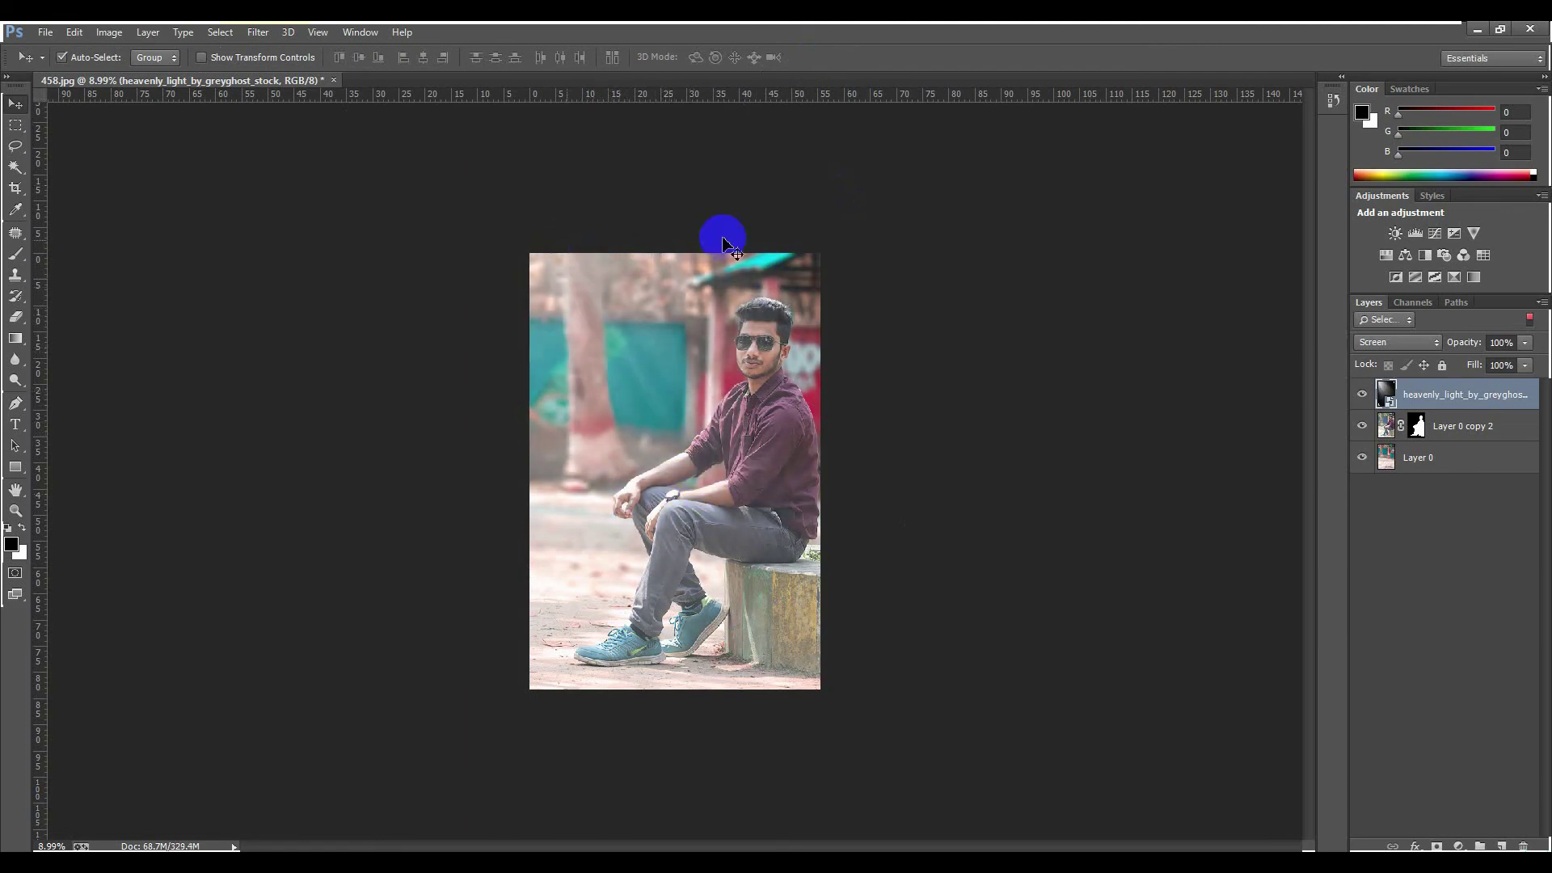
click(1362, 395)
click(1362, 395)
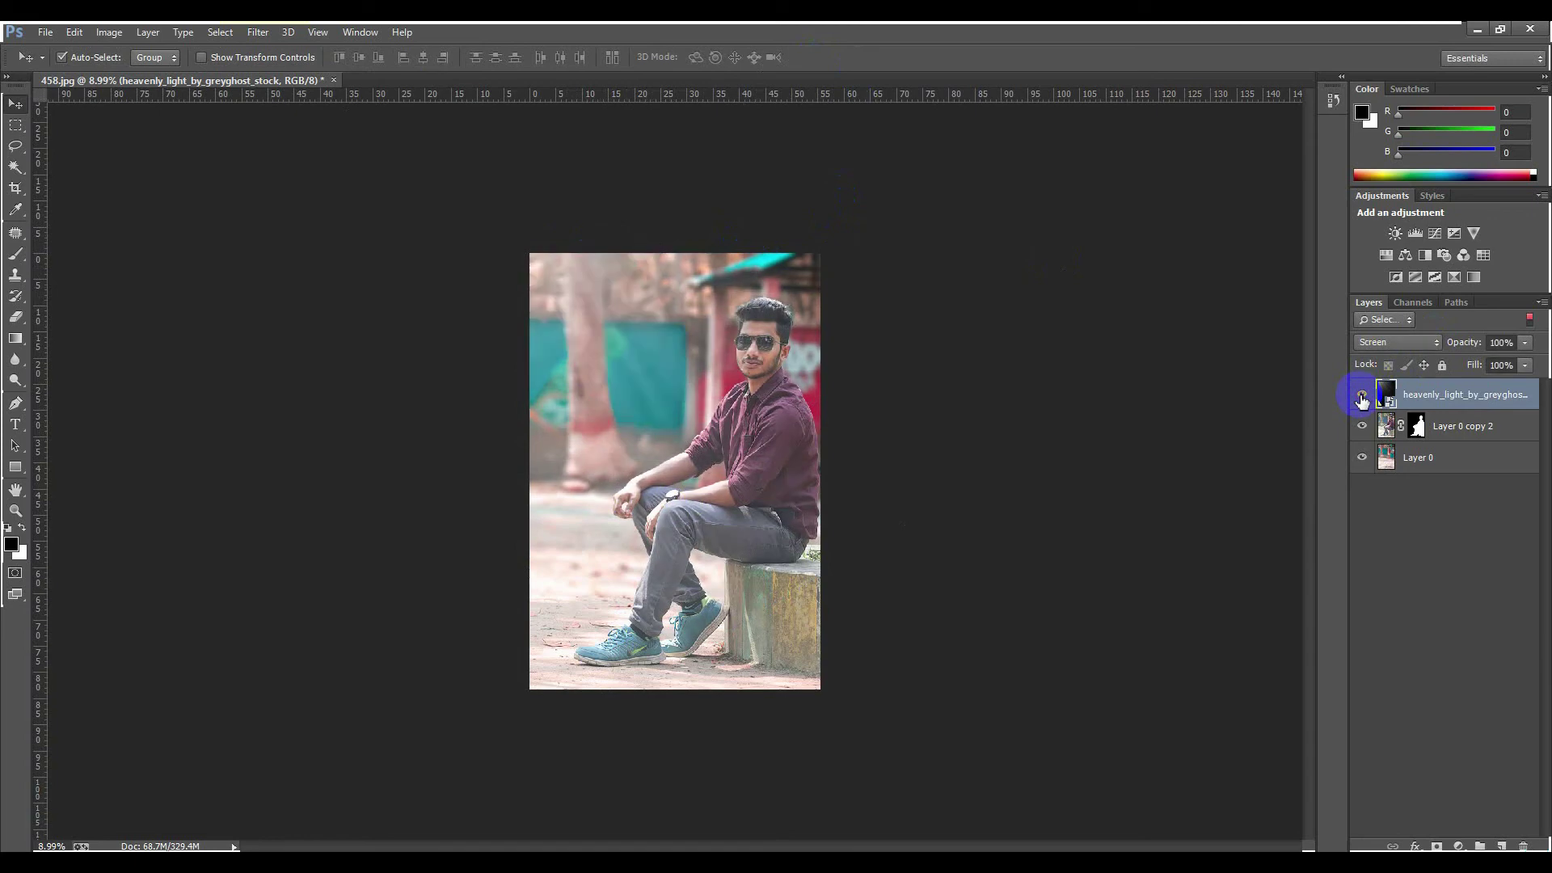
mouse_move(678, 374)
mouse_down()
mouse_move(652, 388)
mouse_move(807, 565)
mouse_move(679, 450)
mouse_move(599, 336)
mouse_move(679, 444)
mouse_move(627, 405)
mouse_move(597, 338)
mouse_move(624, 367)
mouse_move(693, 357)
mouse_move(661, 394)
mouse_up()
drag(684, 477, 605, 313)
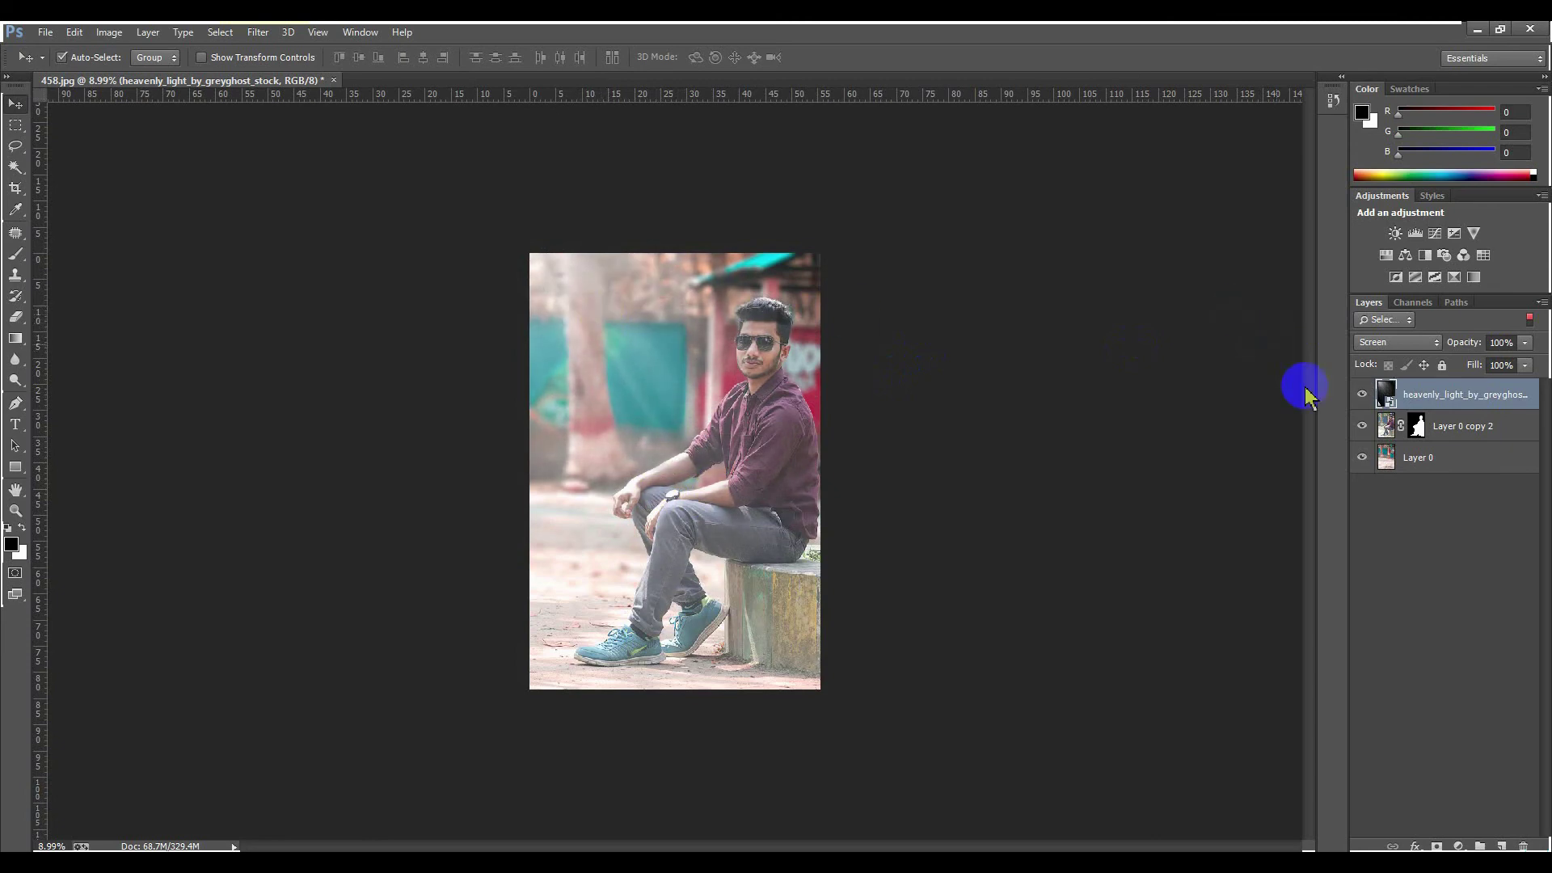
Step: Compare the photo with and without the light-beam layer, examining the man's face and the full image
click(1362, 402)
click(1361, 403)
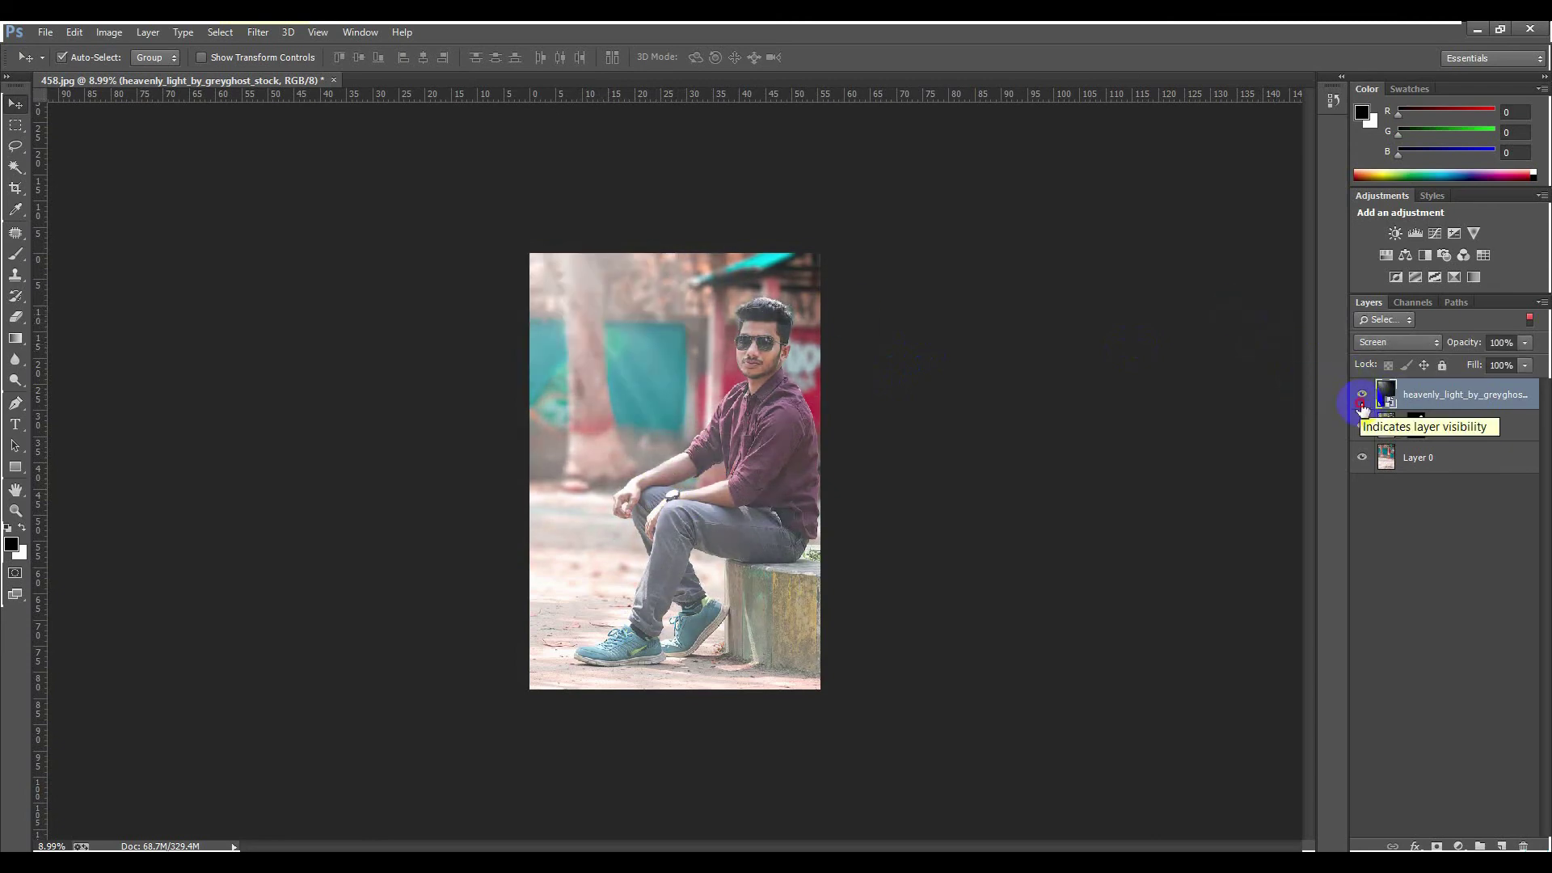
click(1361, 404)
click(1361, 403)
scroll(758, 330, up, 6)
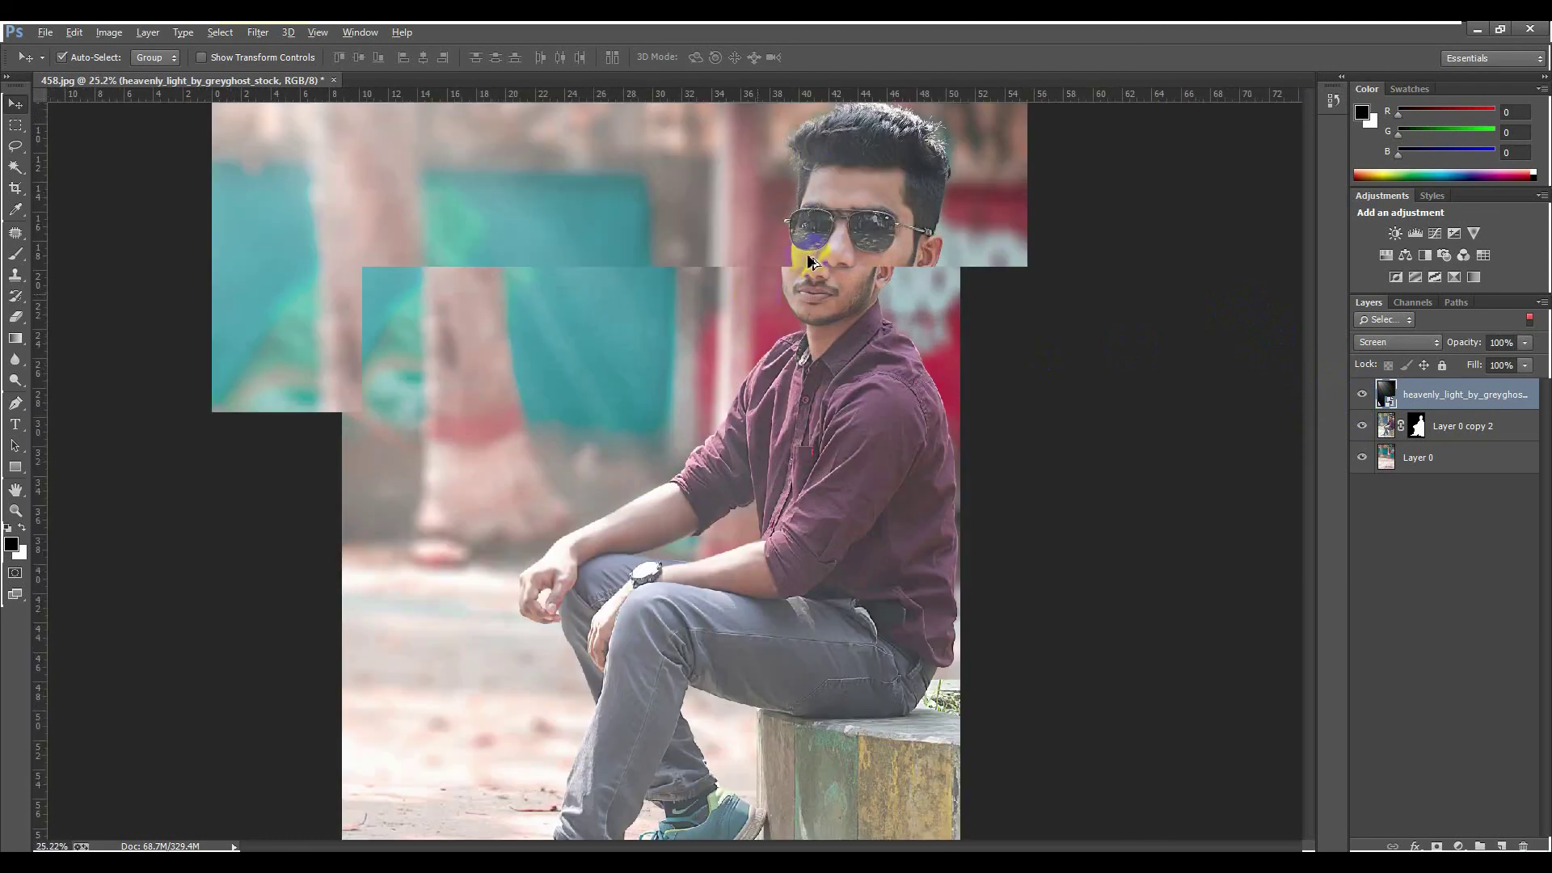
scroll(811, 261, down, 6)
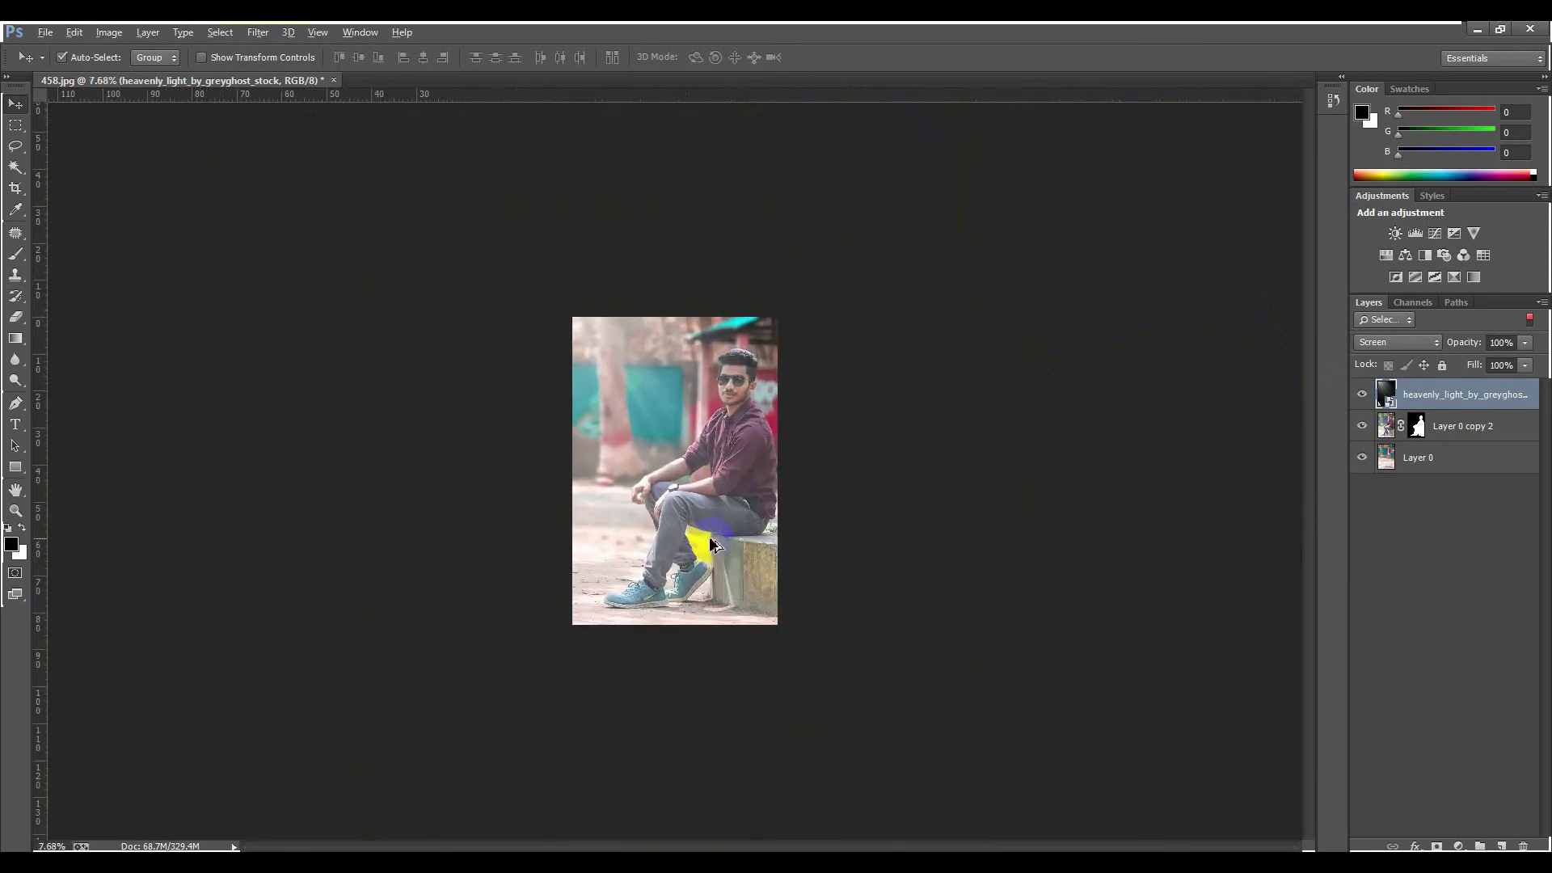
scroll(728, 501, up, 2)
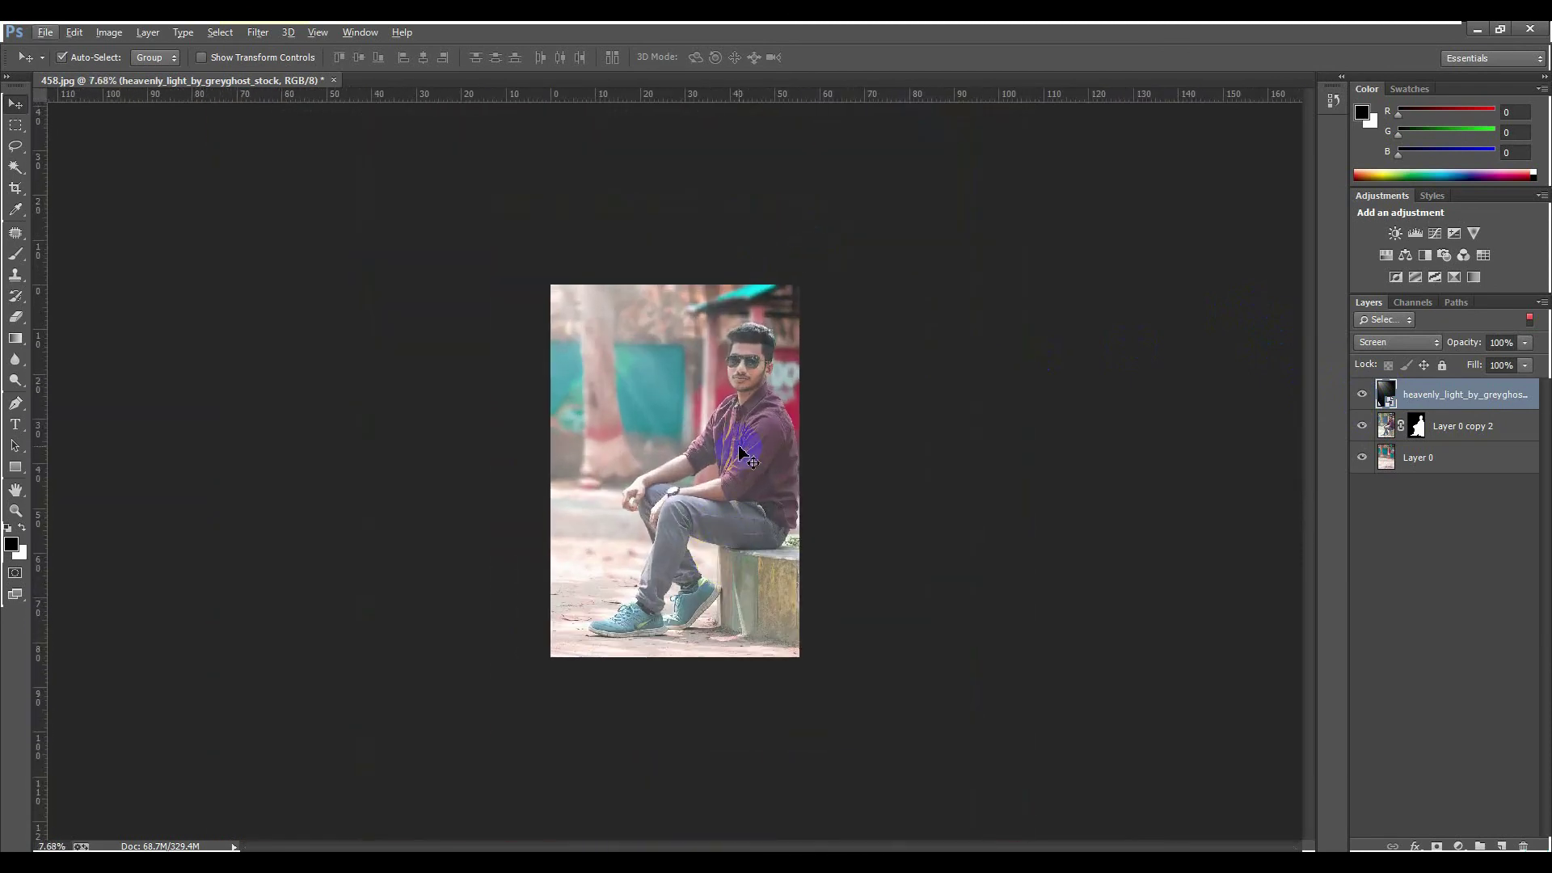
click(1361, 394)
click(1361, 395)
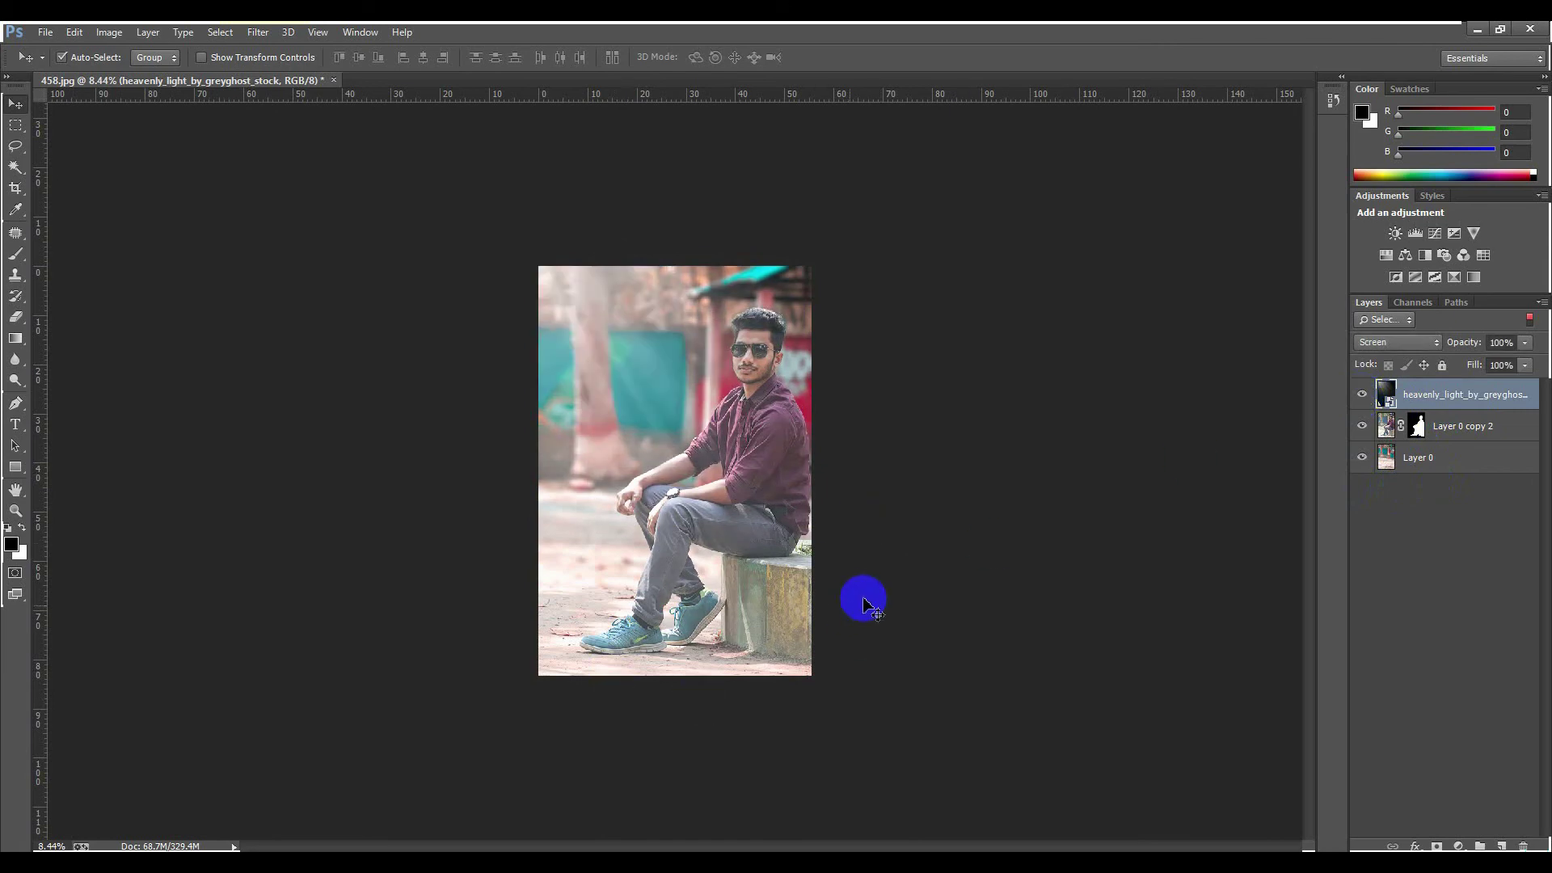
Step: Add a new layer above the light beams and choose a soft round tip for the Brush tool
click(1501, 846)
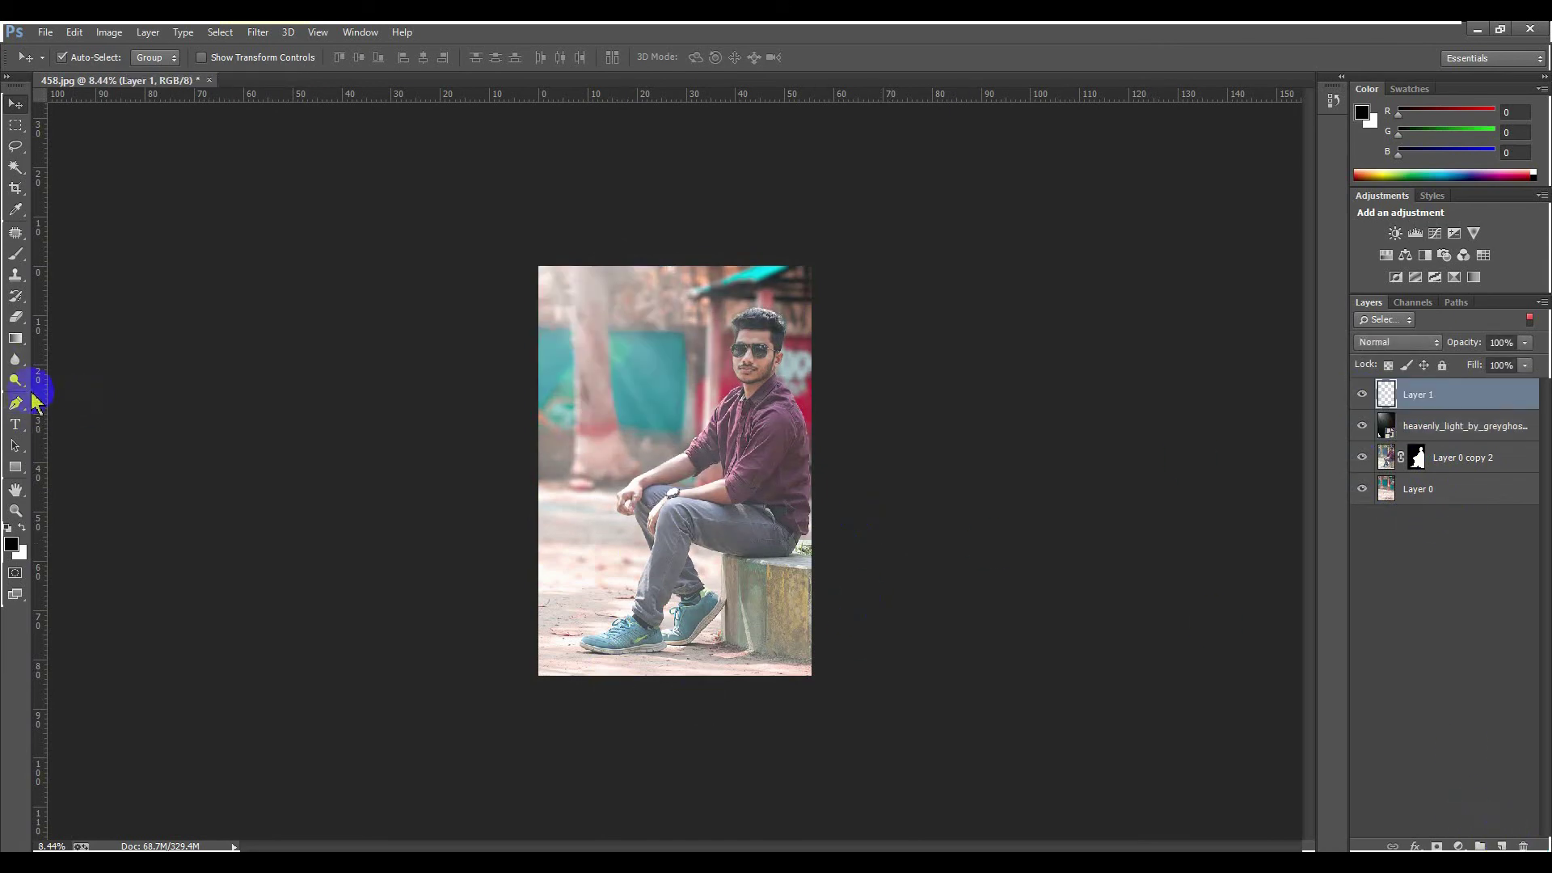
click(15, 255)
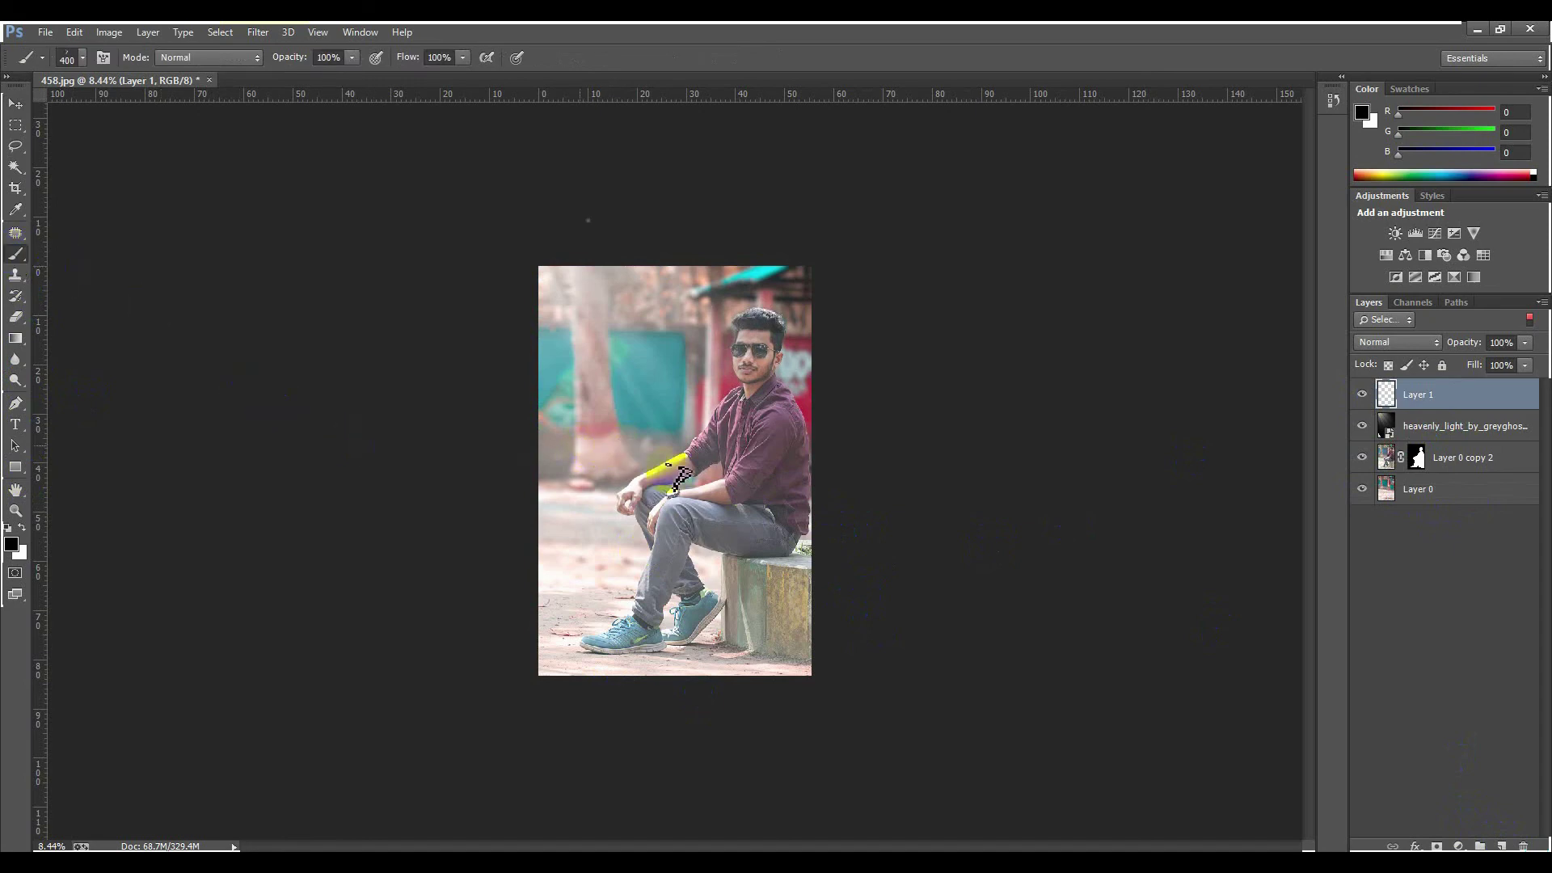
right_click(676, 479)
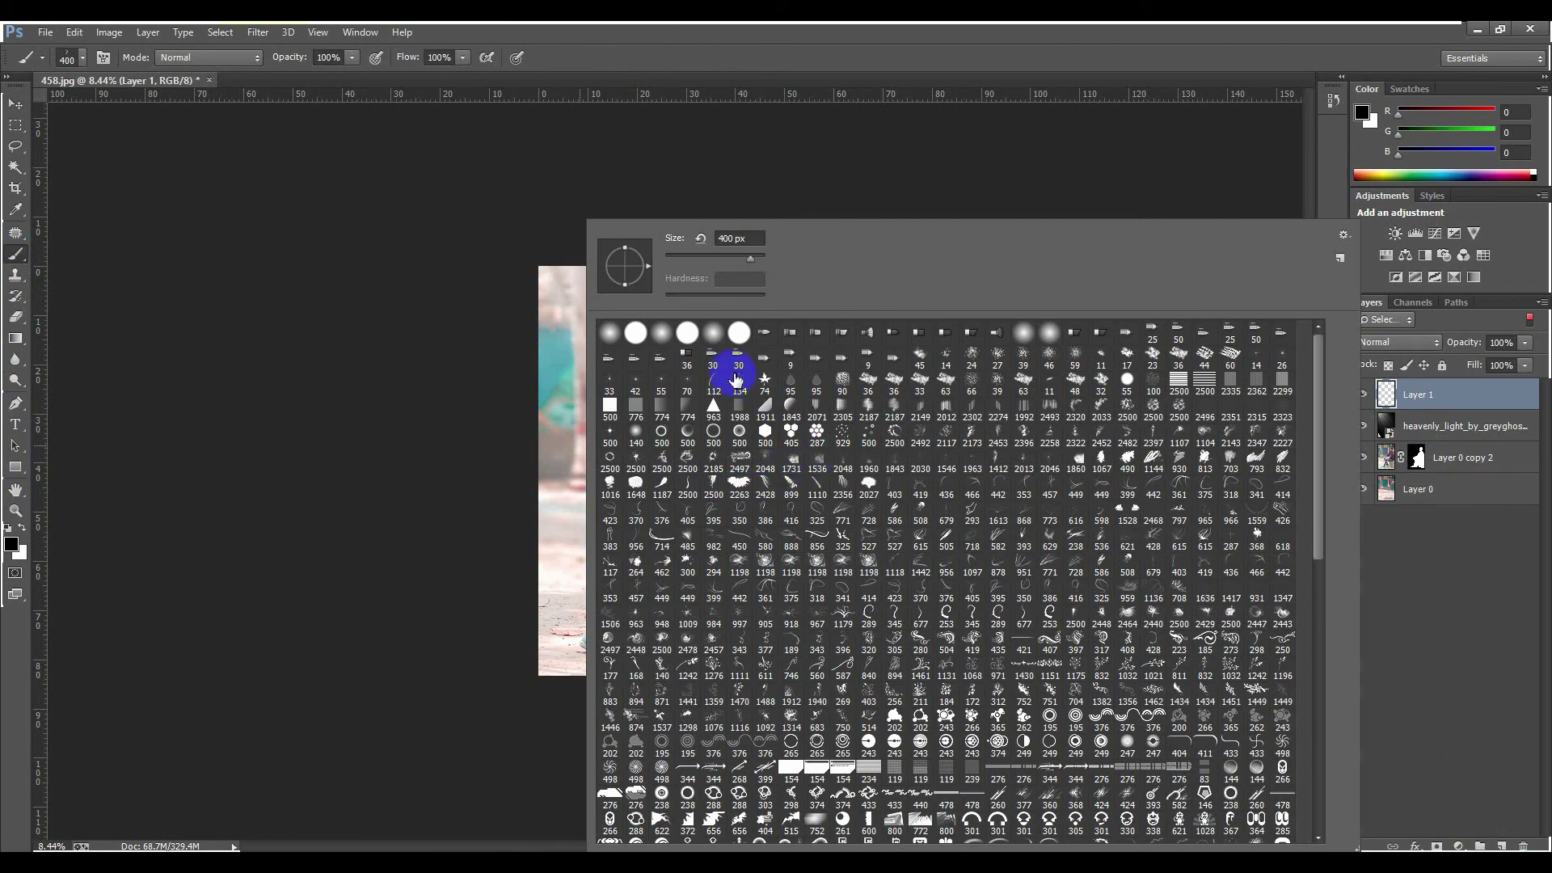
click(756, 81)
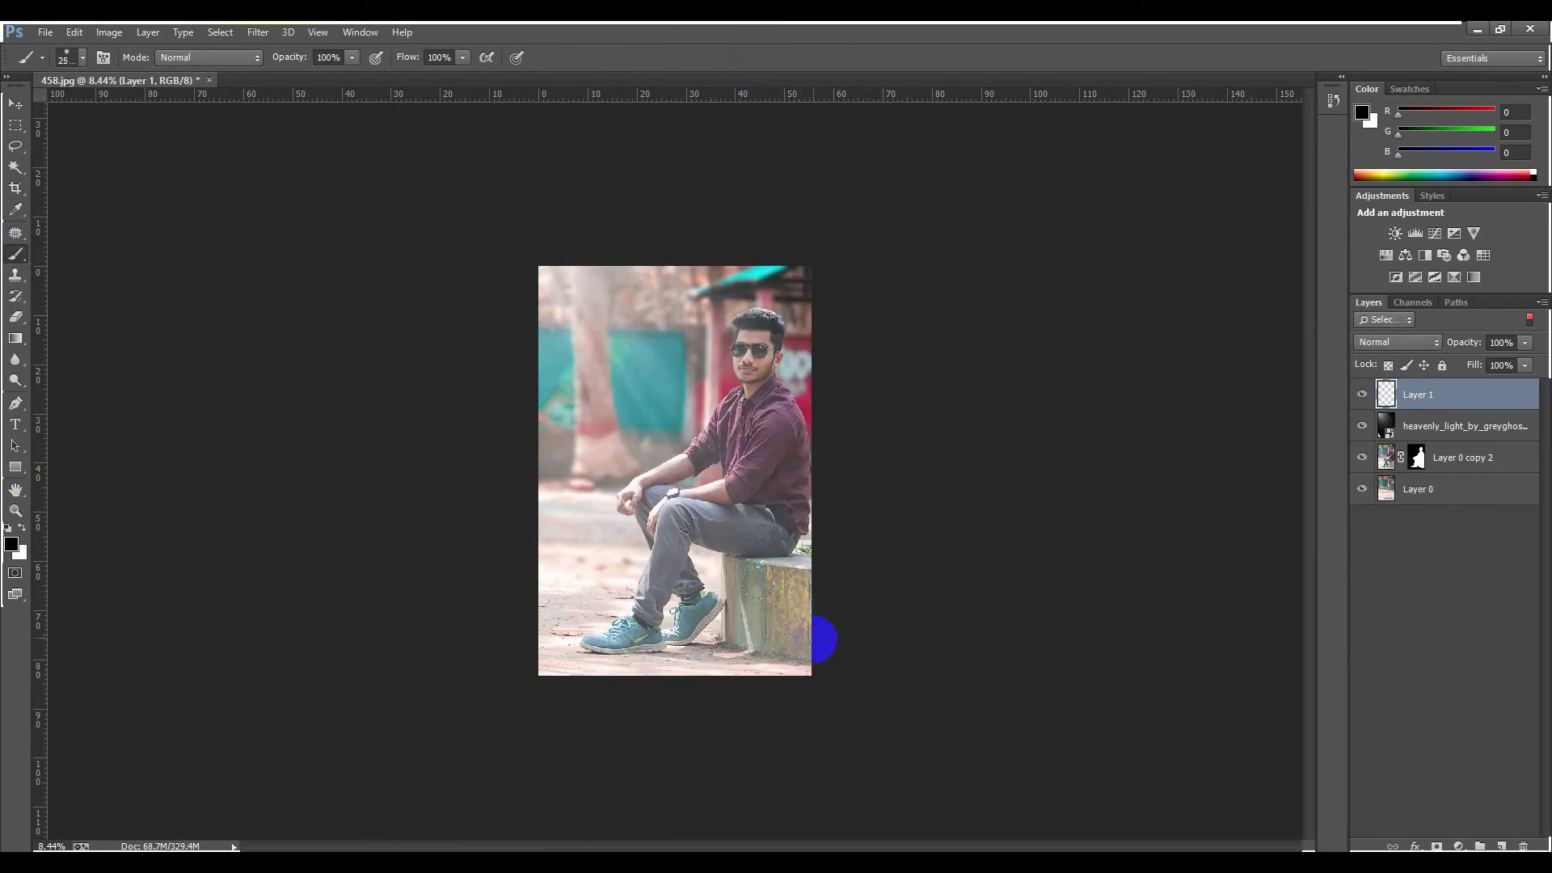
key(ctrl+plus)
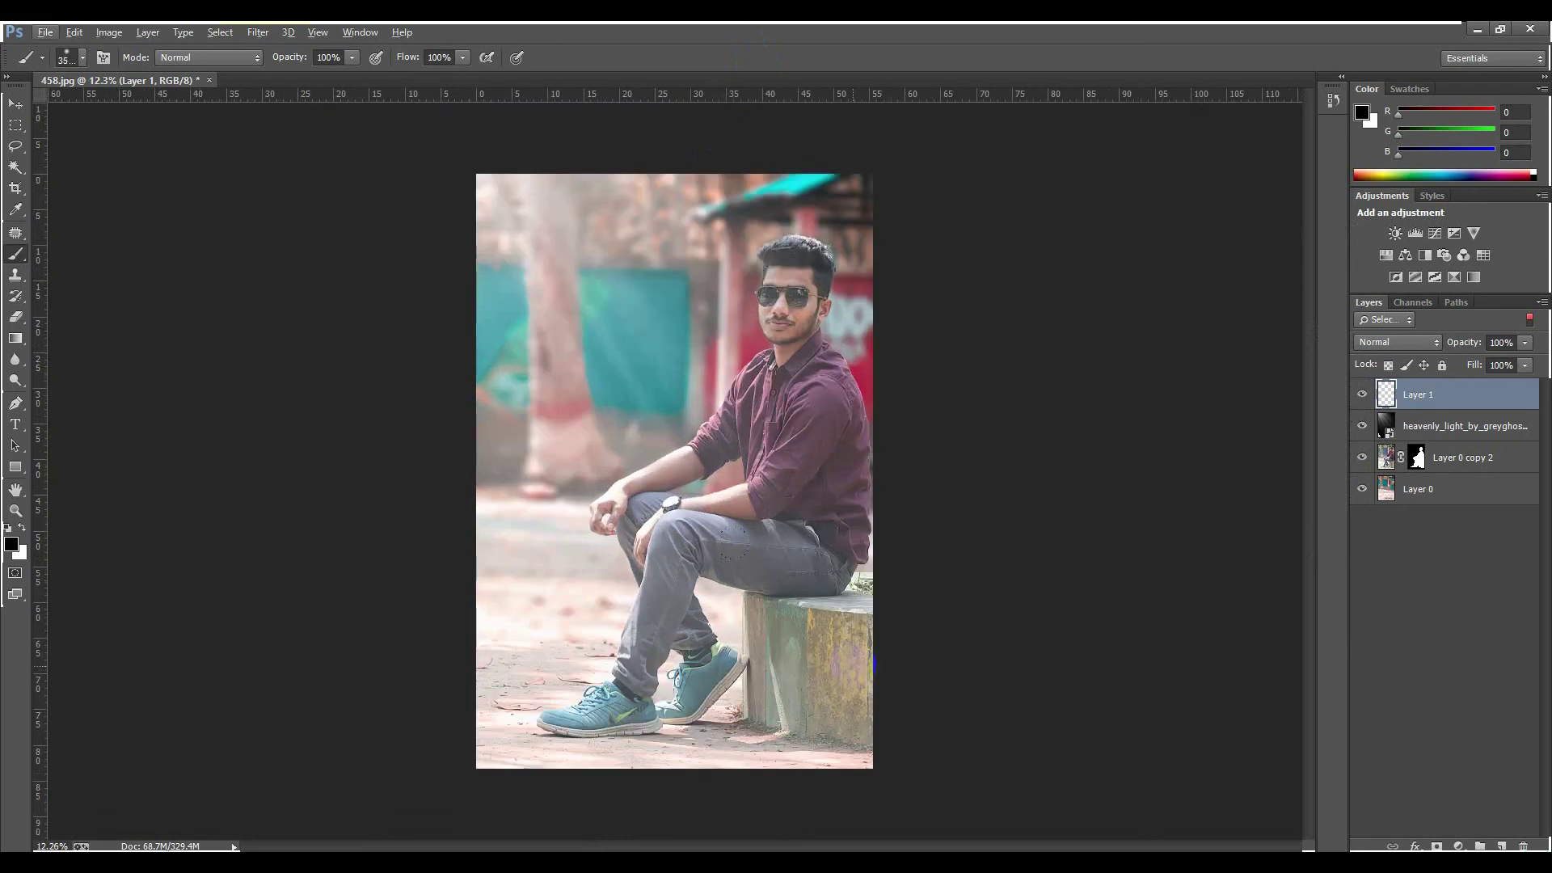
key(ctrl+plus)
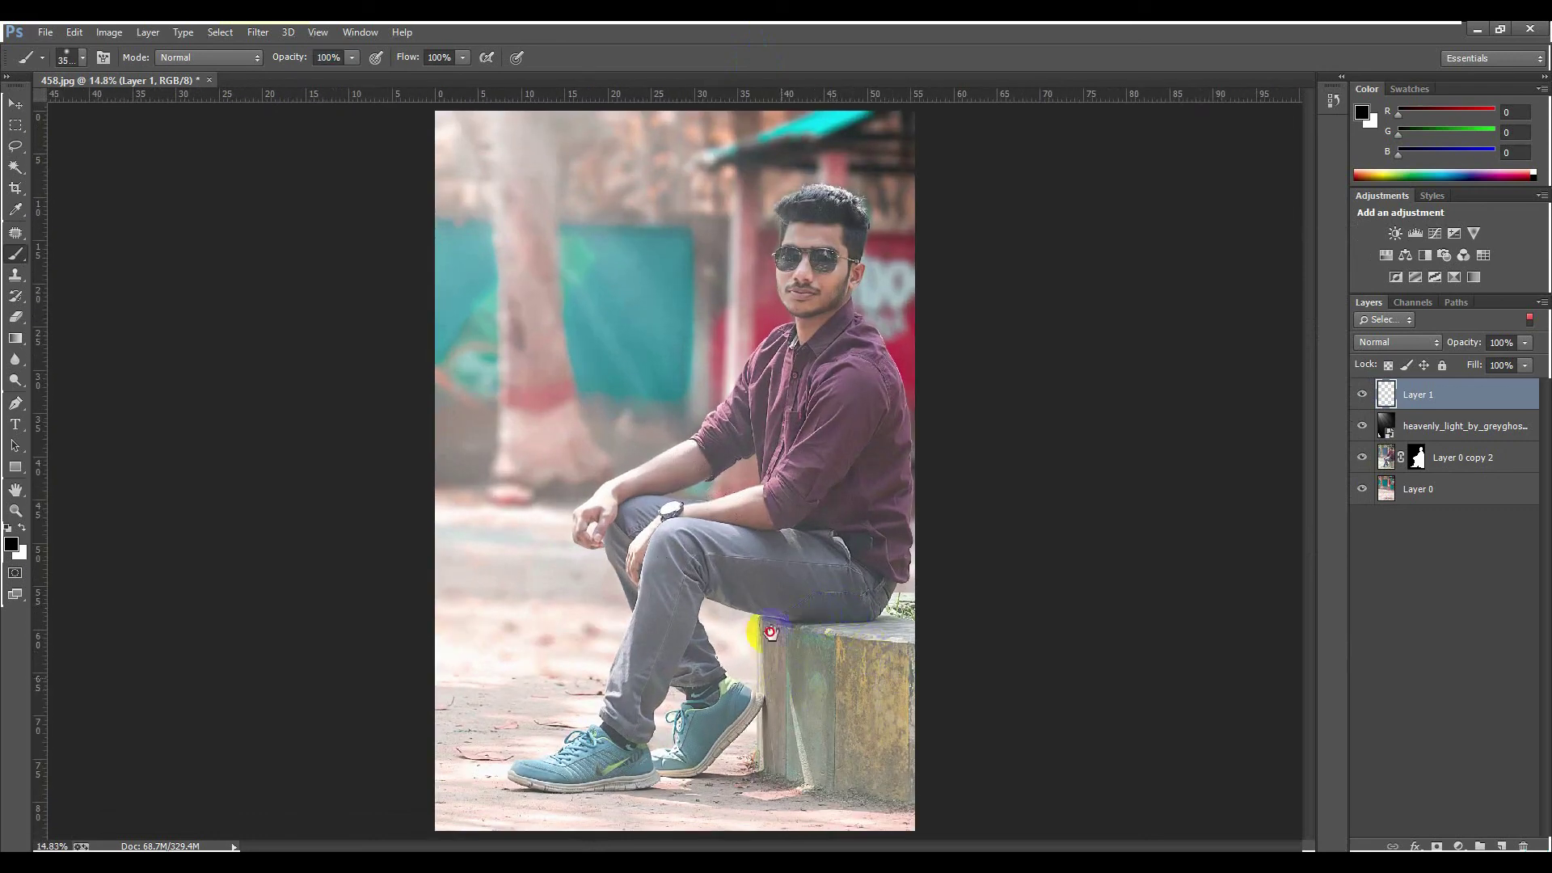
scroll(873, 773, down, 2)
scroll(895, 715, up, 4)
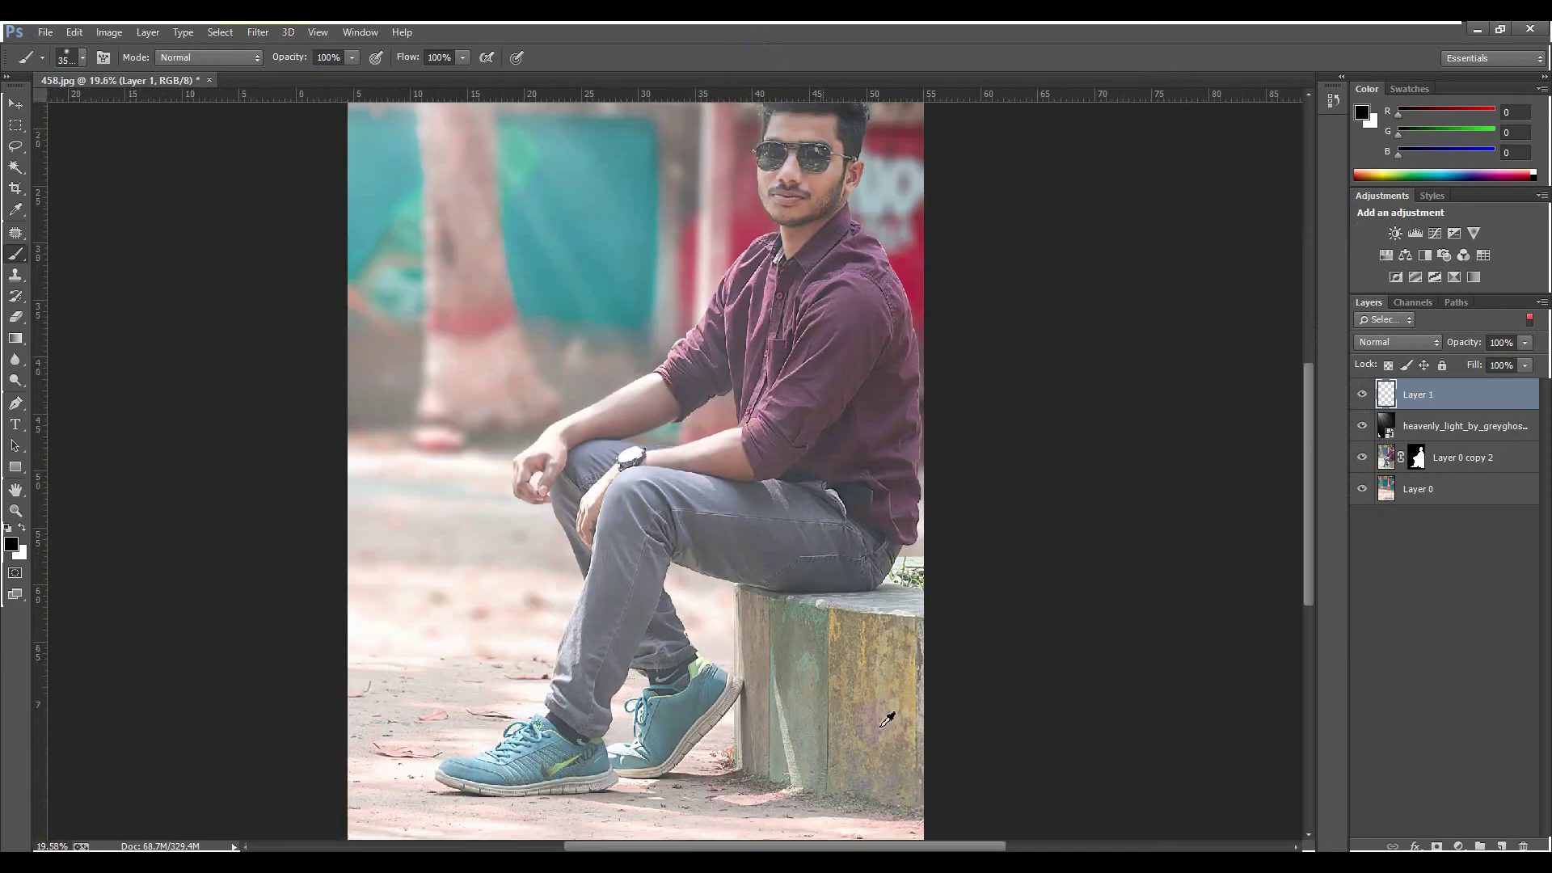
drag(943, 602, 890, 586)
key(ctrl+alt+z)
key(ctrl+alt+z)
key(ctrl+alt+z)
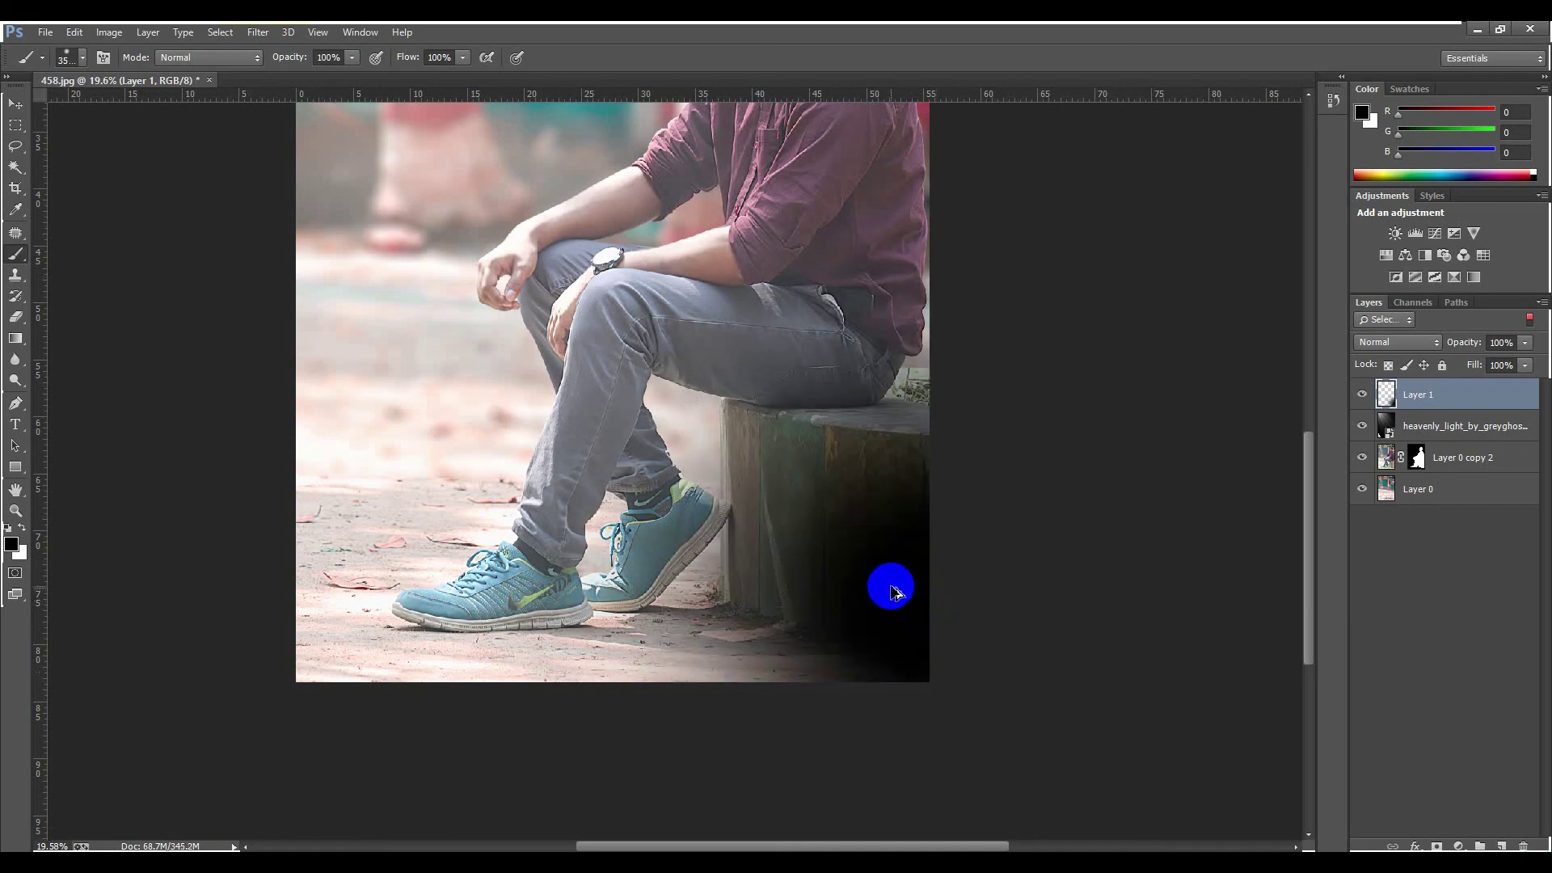
Step: Make white the foreground colour and paint a large soft glow over the bench at the photo's lower-right corner on Layer 1
click(22, 527)
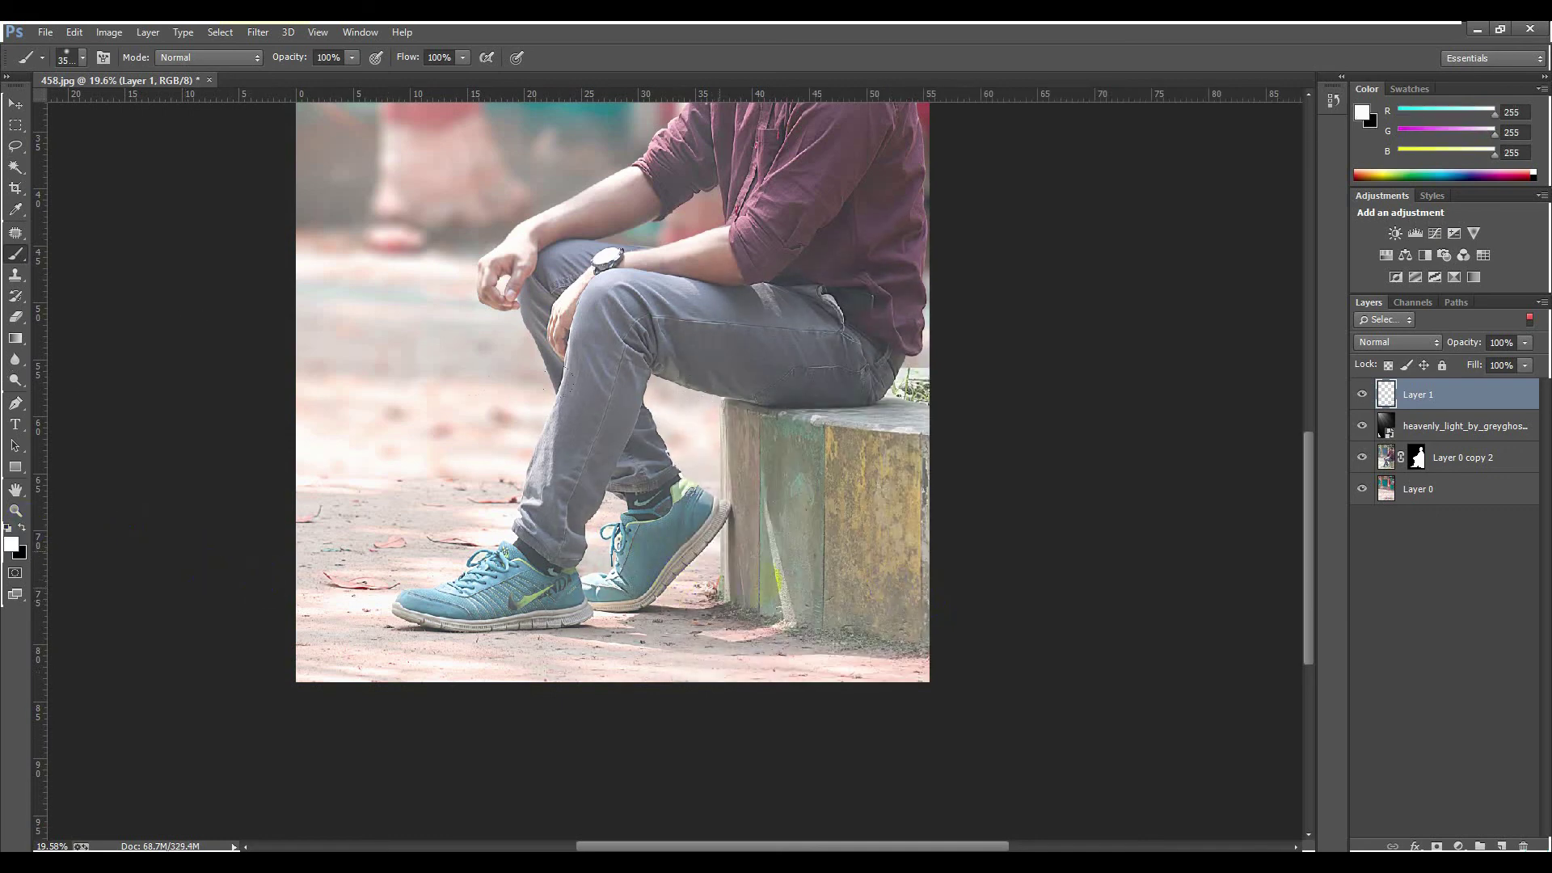
mouse_move(882, 525)
mouse_down()
mouse_move(868, 561)
mouse_move(861, 521)
mouse_up()
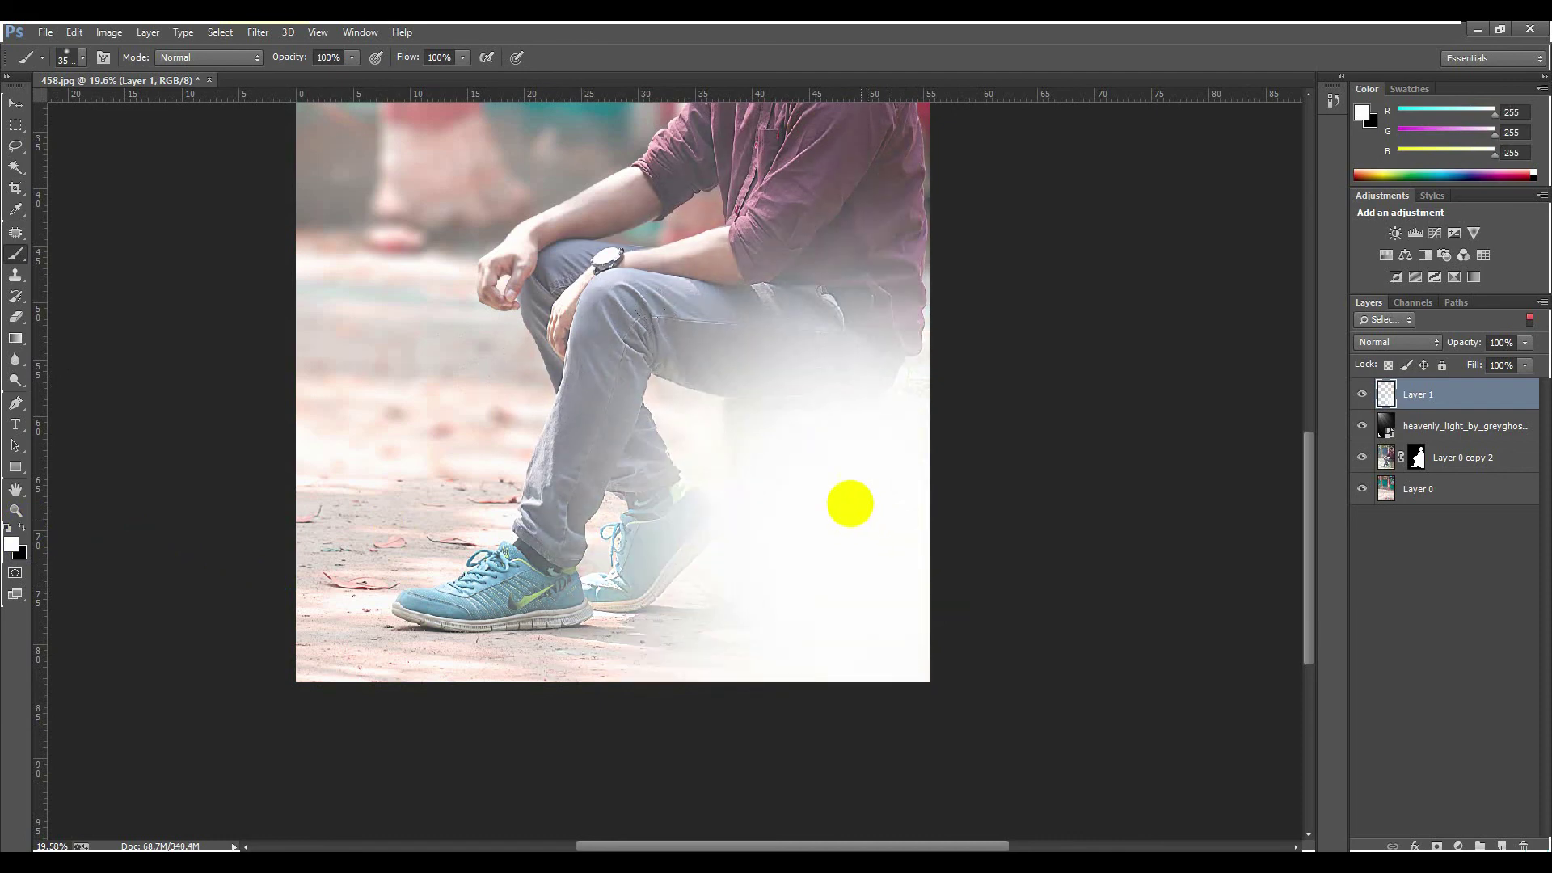
scroll(866, 527, down, 5)
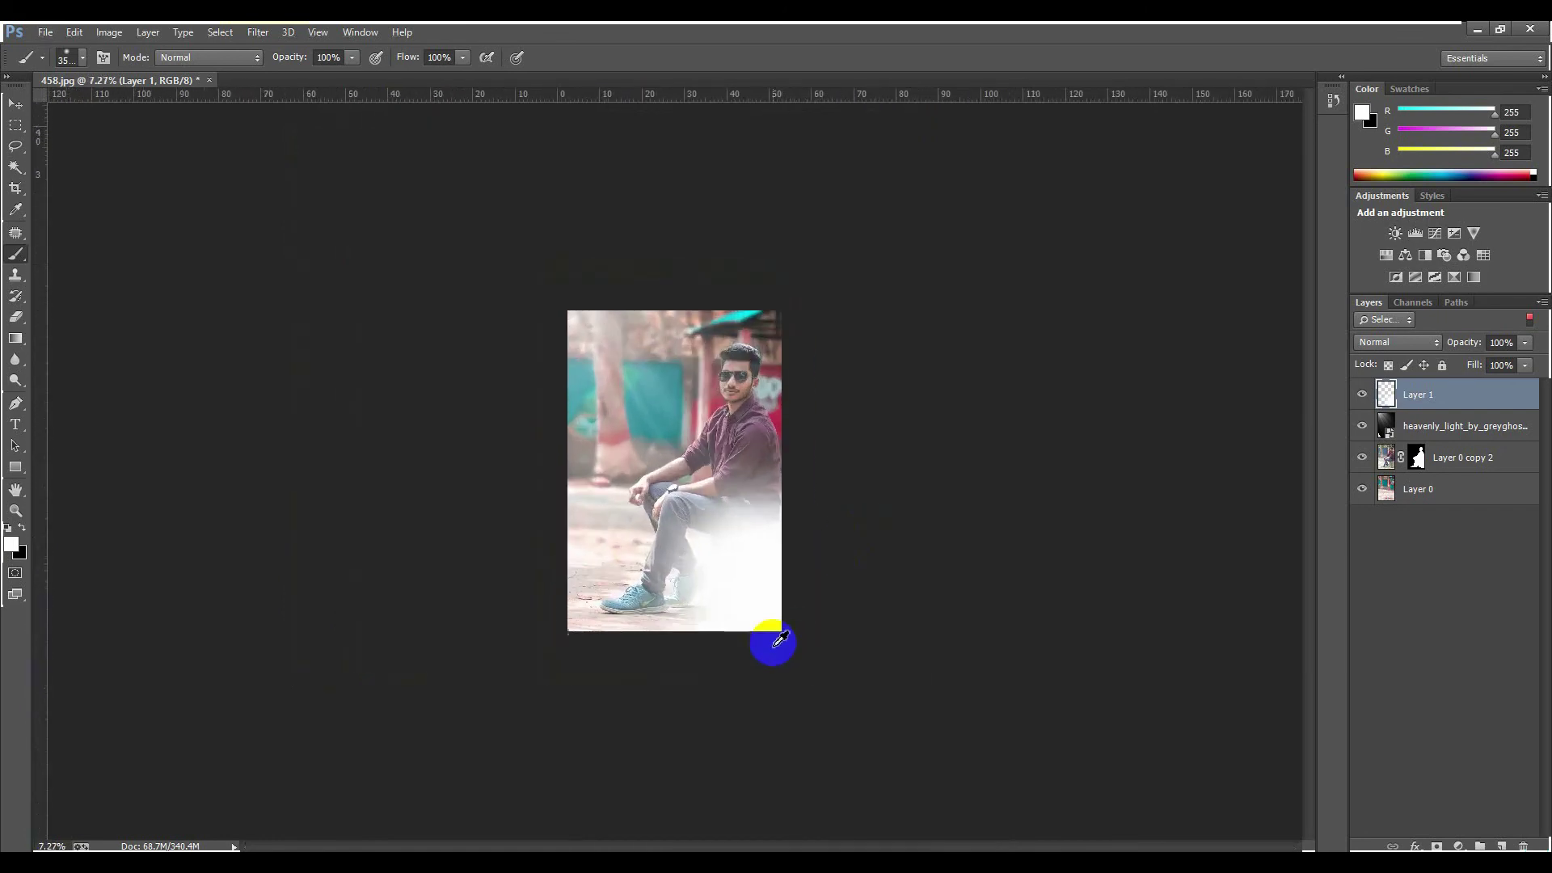
scroll(772, 641, up, 3)
scroll(388, 502, down, 2)
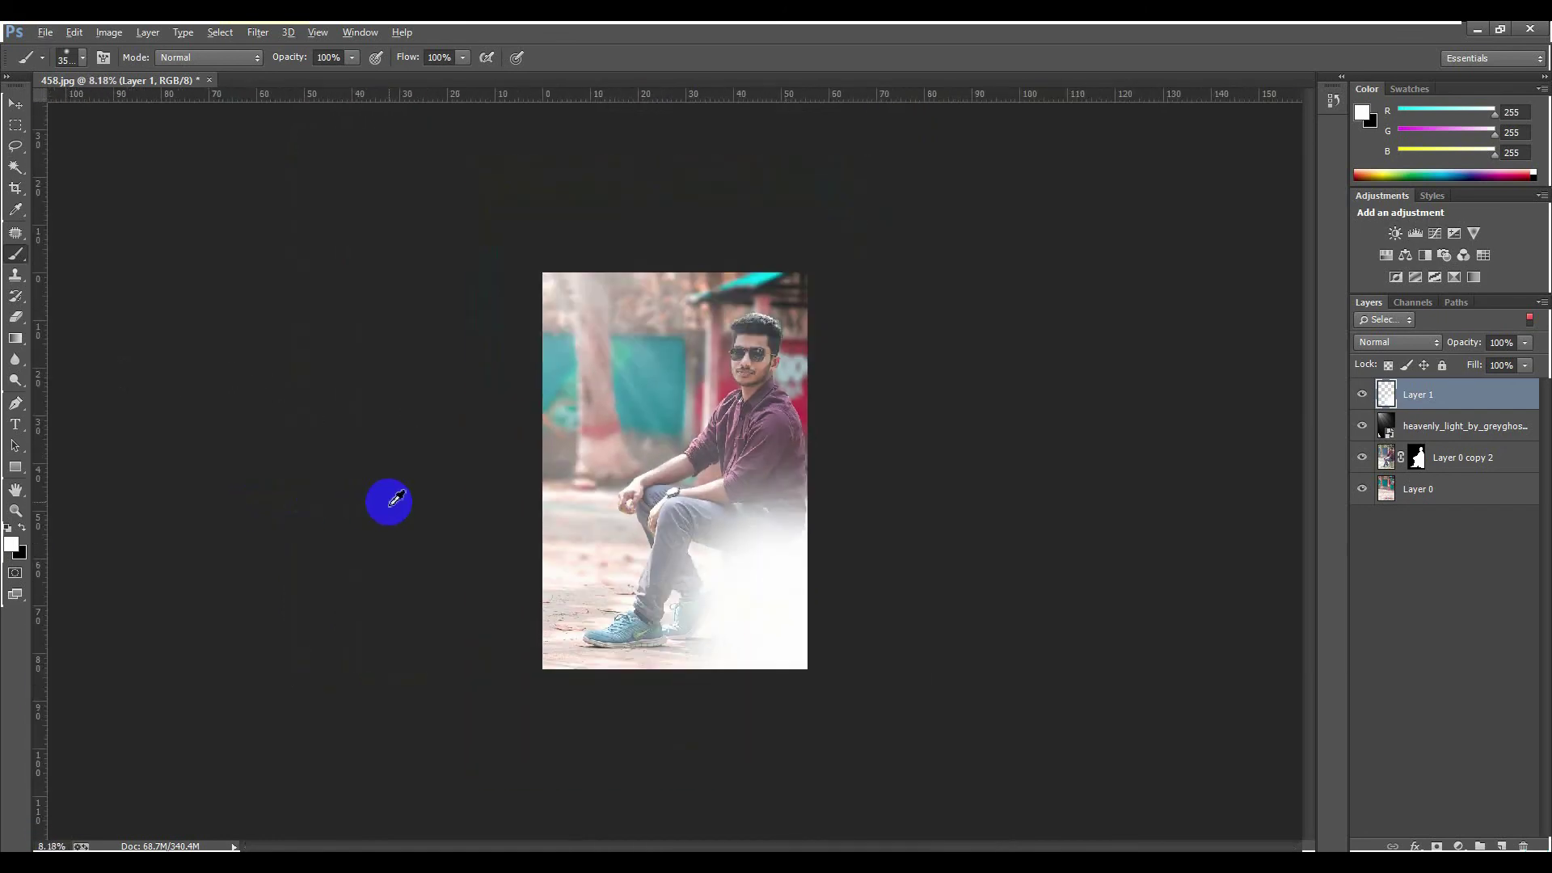
click(16, 103)
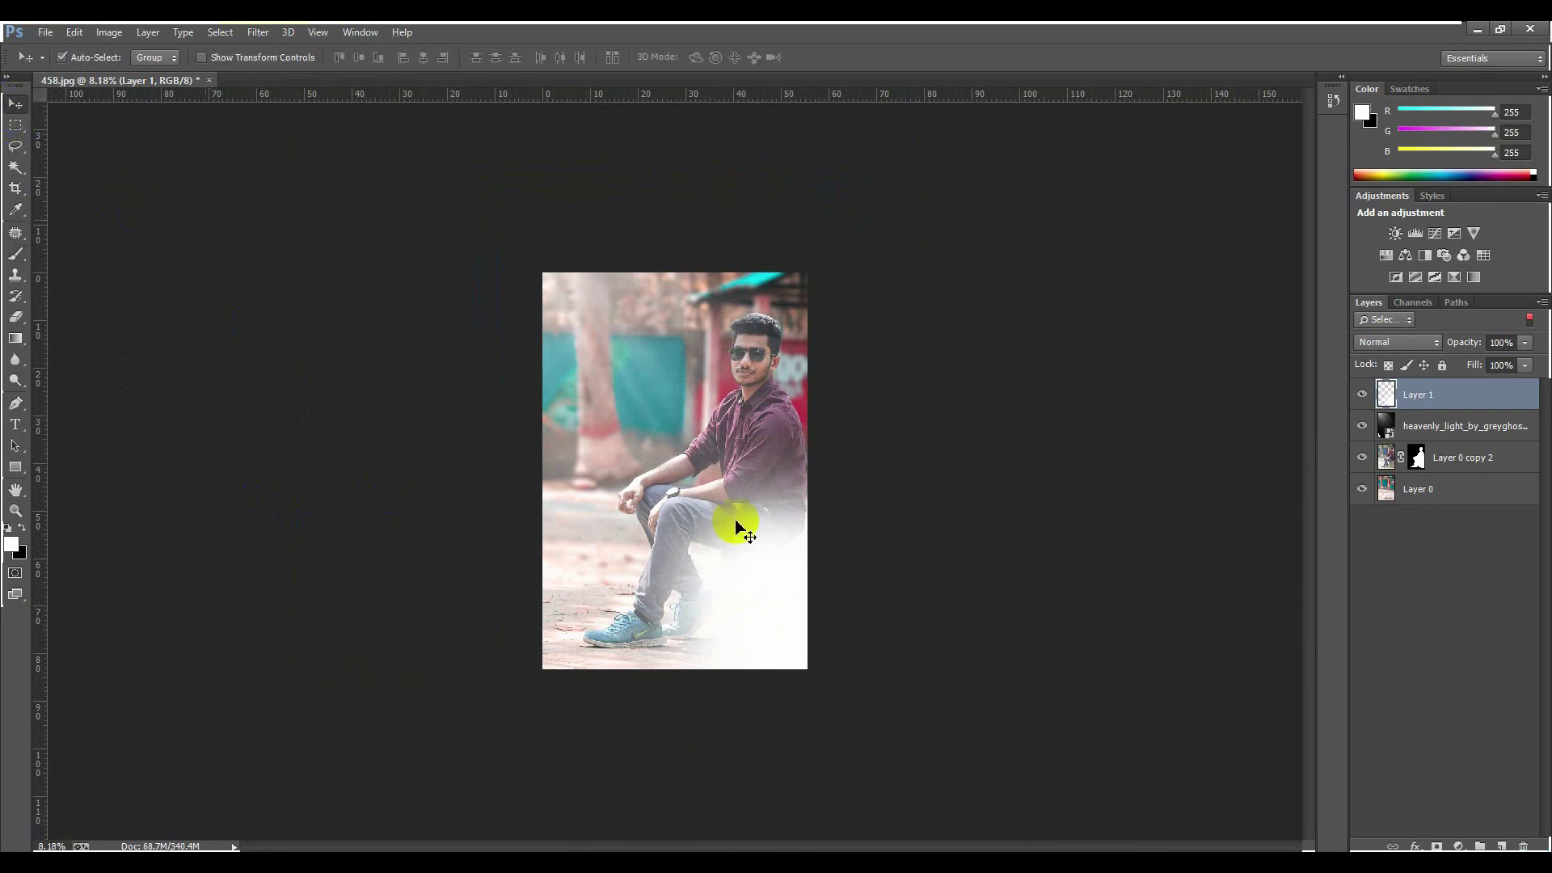
mouse_move(738, 519)
mouse_down()
mouse_move(832, 610)
mouse_move(815, 600)
mouse_up()
key(ctrl+alt+a)
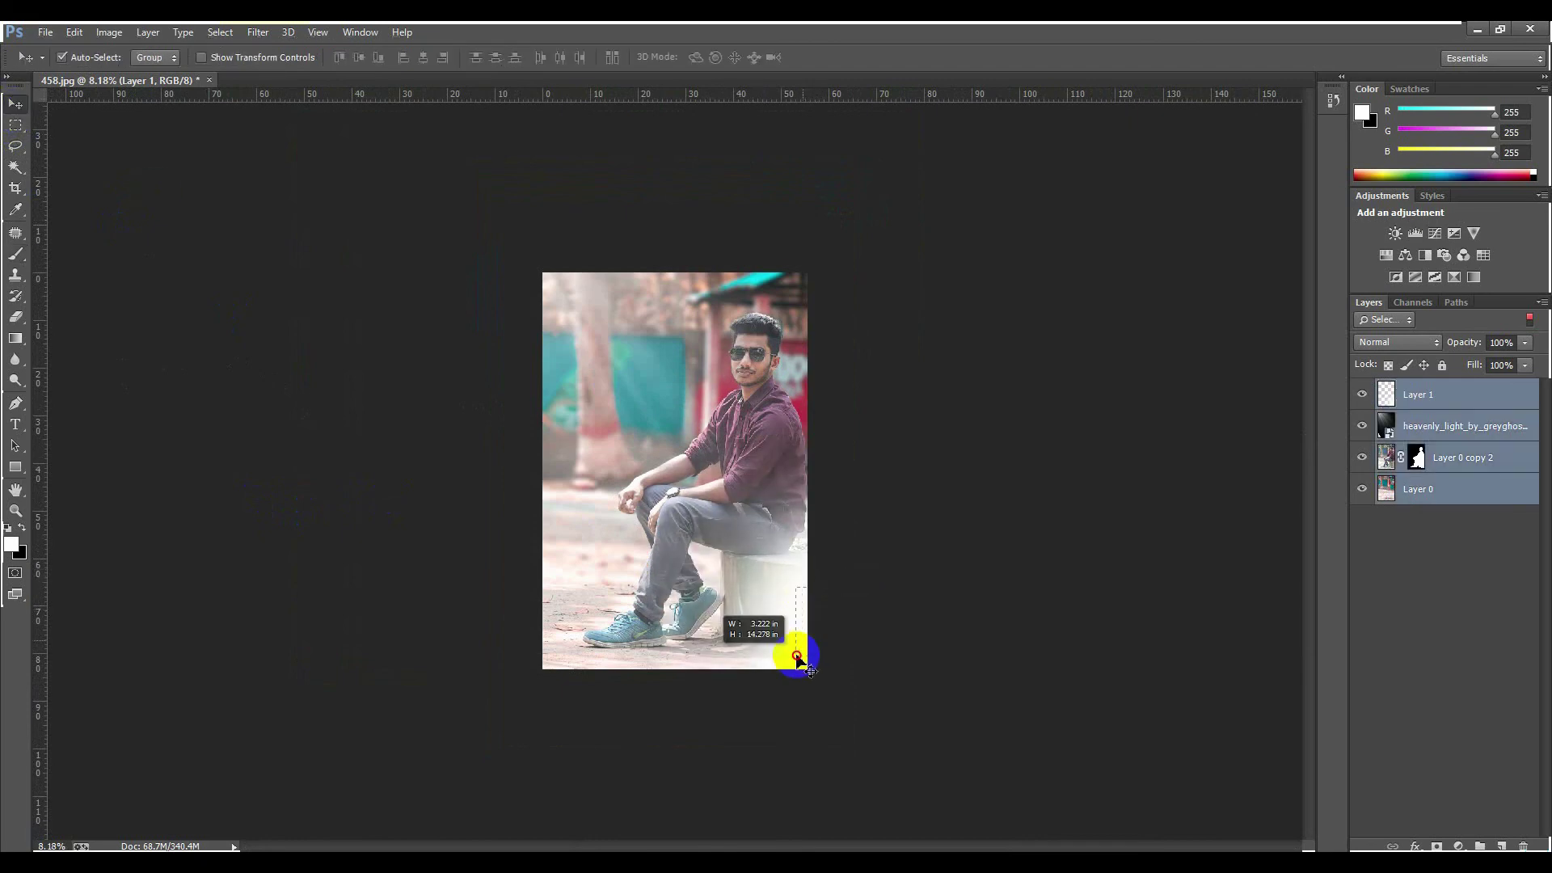
click(1413, 614)
mouse_move(790, 628)
mouse_down()
mouse_move(769, 690)
mouse_move(826, 682)
mouse_move(789, 658)
mouse_move(768, 555)
mouse_move(770, 632)
mouse_move(752, 628)
mouse_move(772, 655)
mouse_move(778, 627)
mouse_move(912, 674)
mouse_move(775, 639)
mouse_move(788, 623)
mouse_move(717, 608)
mouse_move(718, 590)
mouse_up()
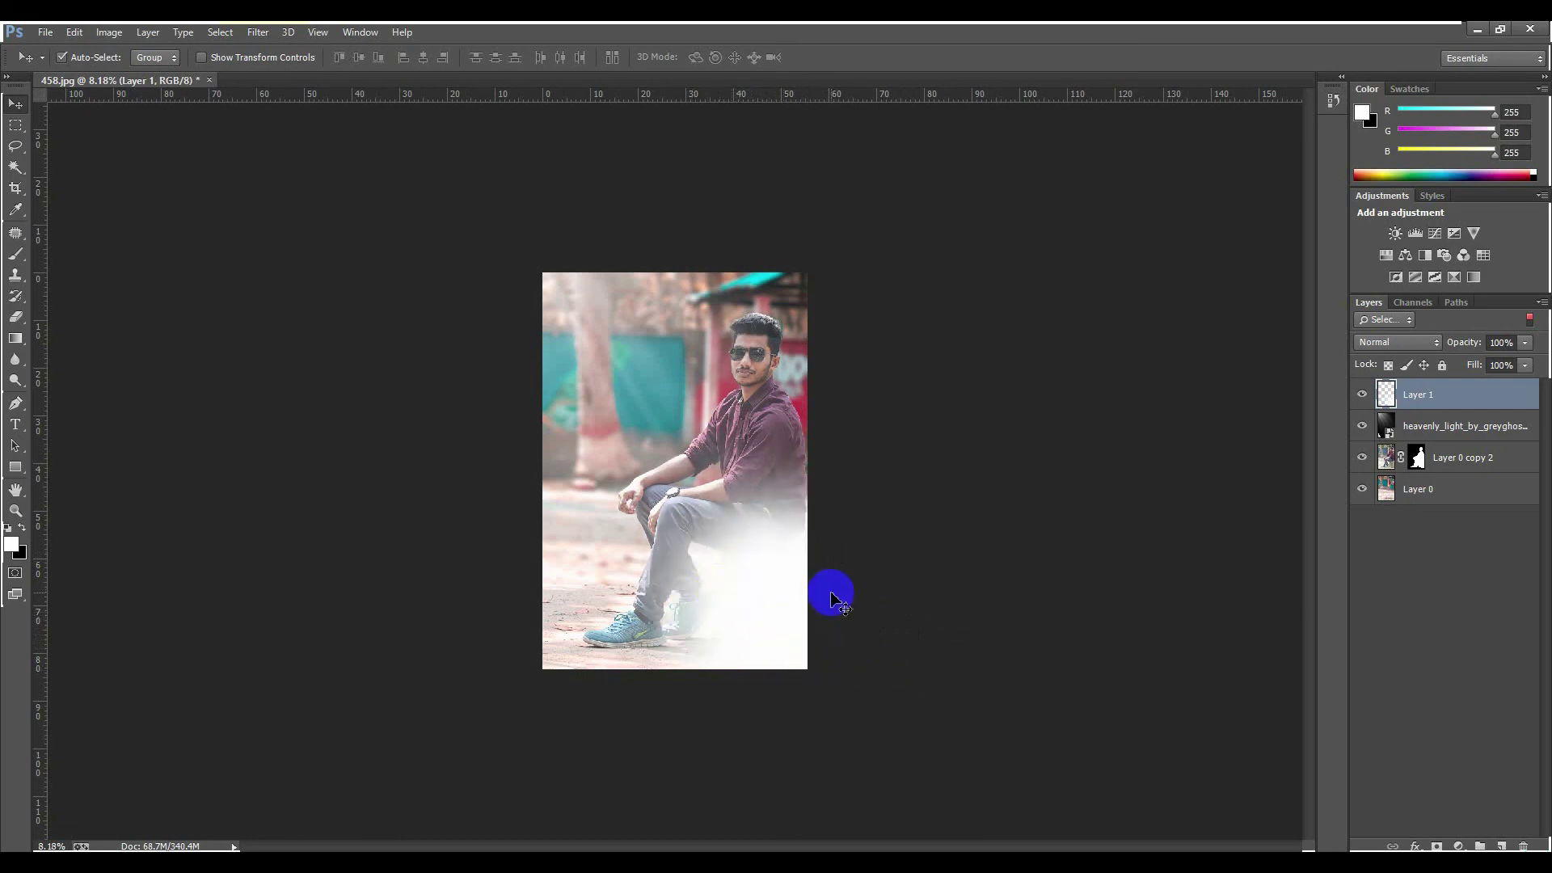
Step: Scale Layer 1's white glow down to about 86% and position it in the photo's lower-right corner
scroll(821, 600, up, 3)
scroll(821, 599, down, 2)
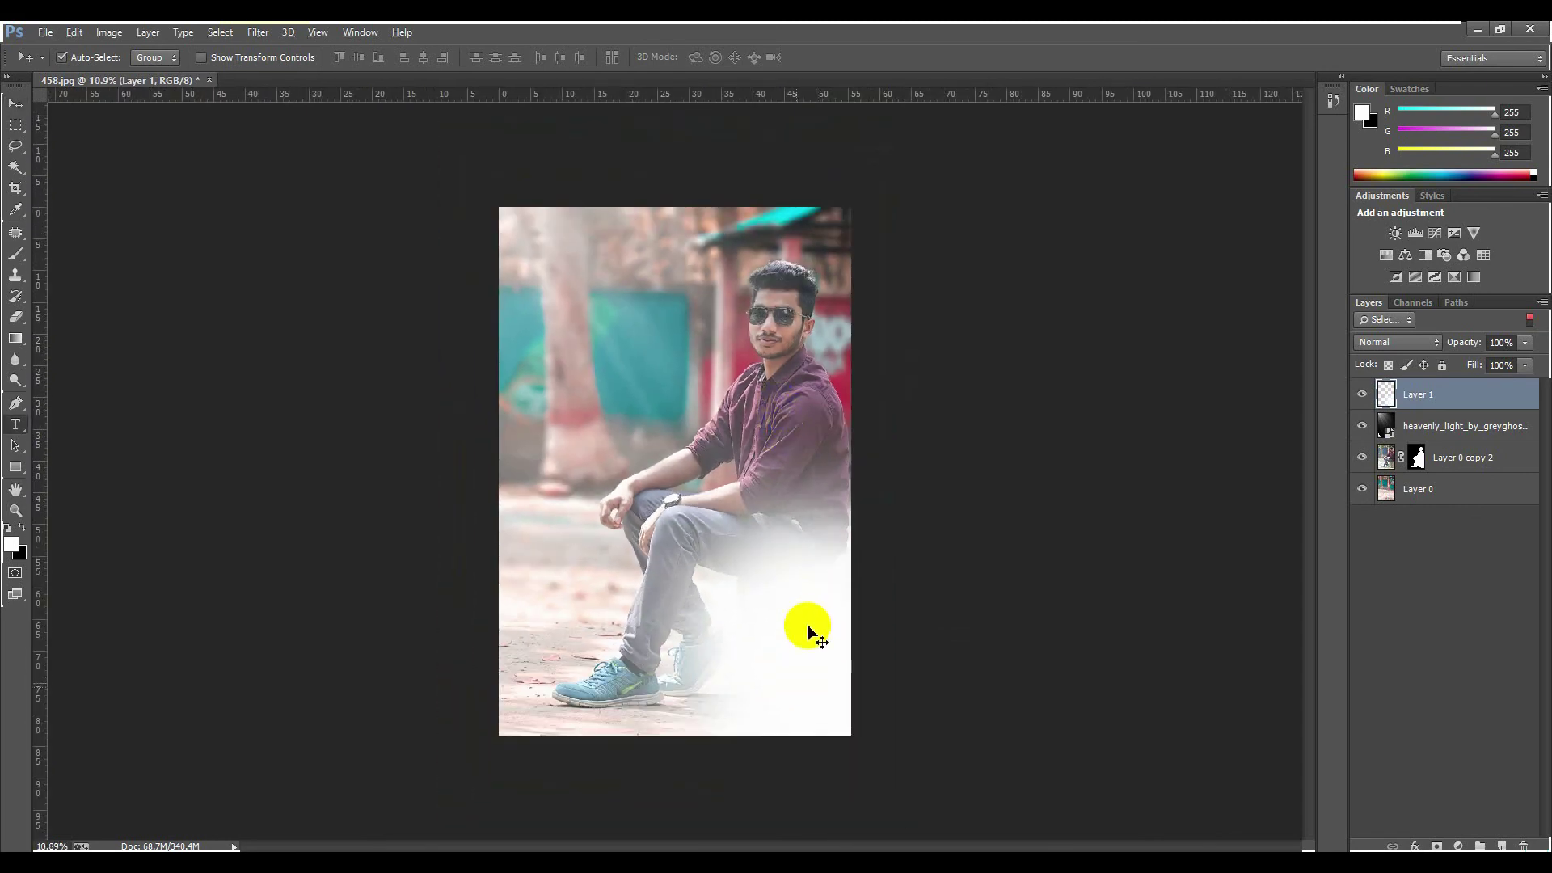
key(t)
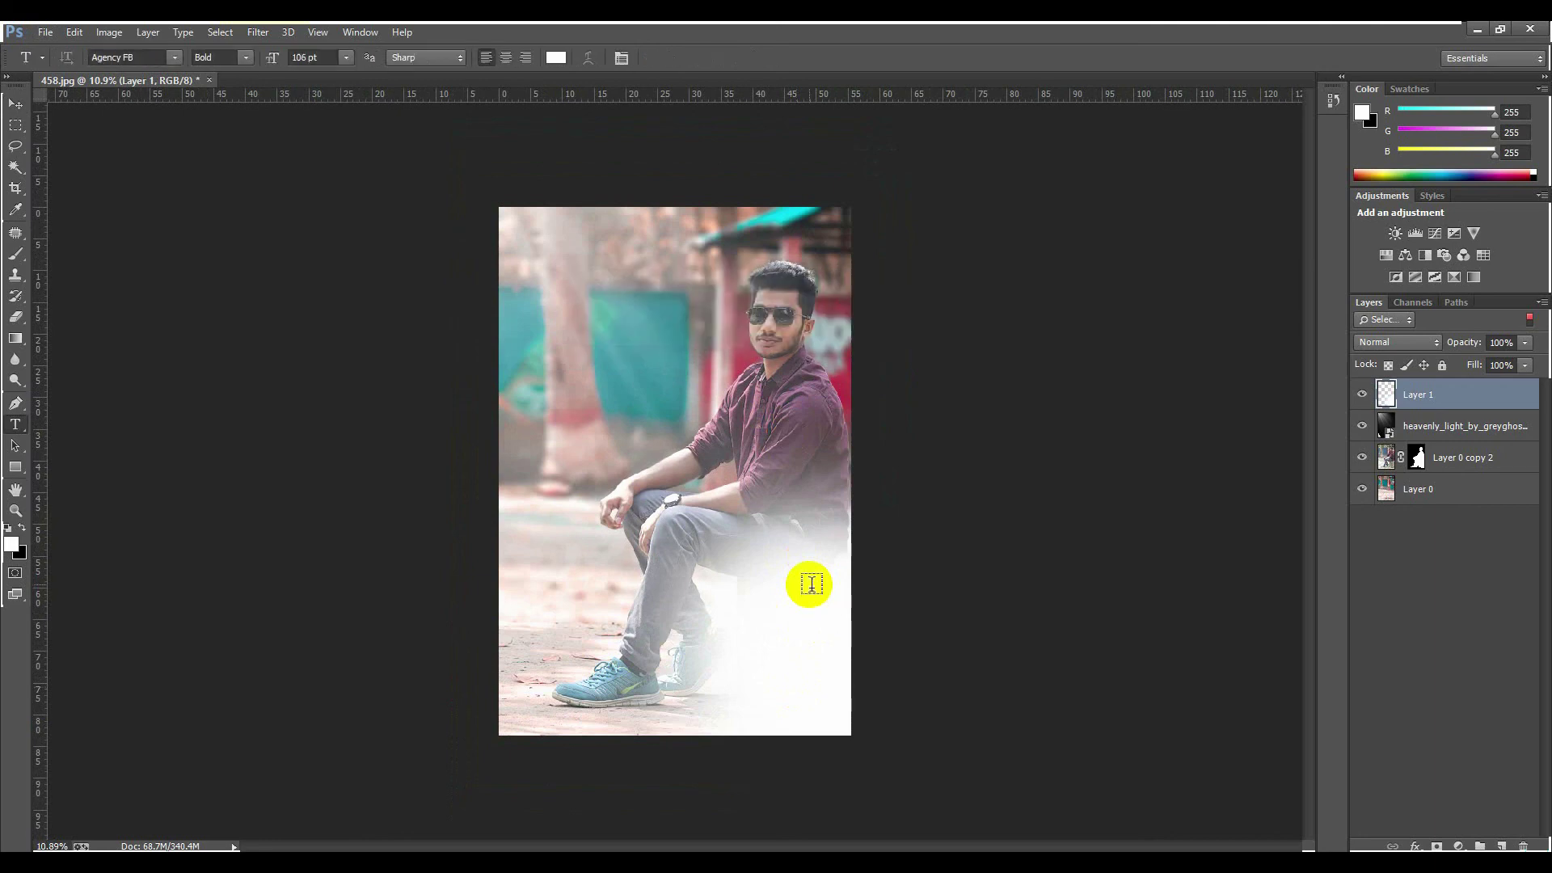
click(14, 106)
key(ctrl+t)
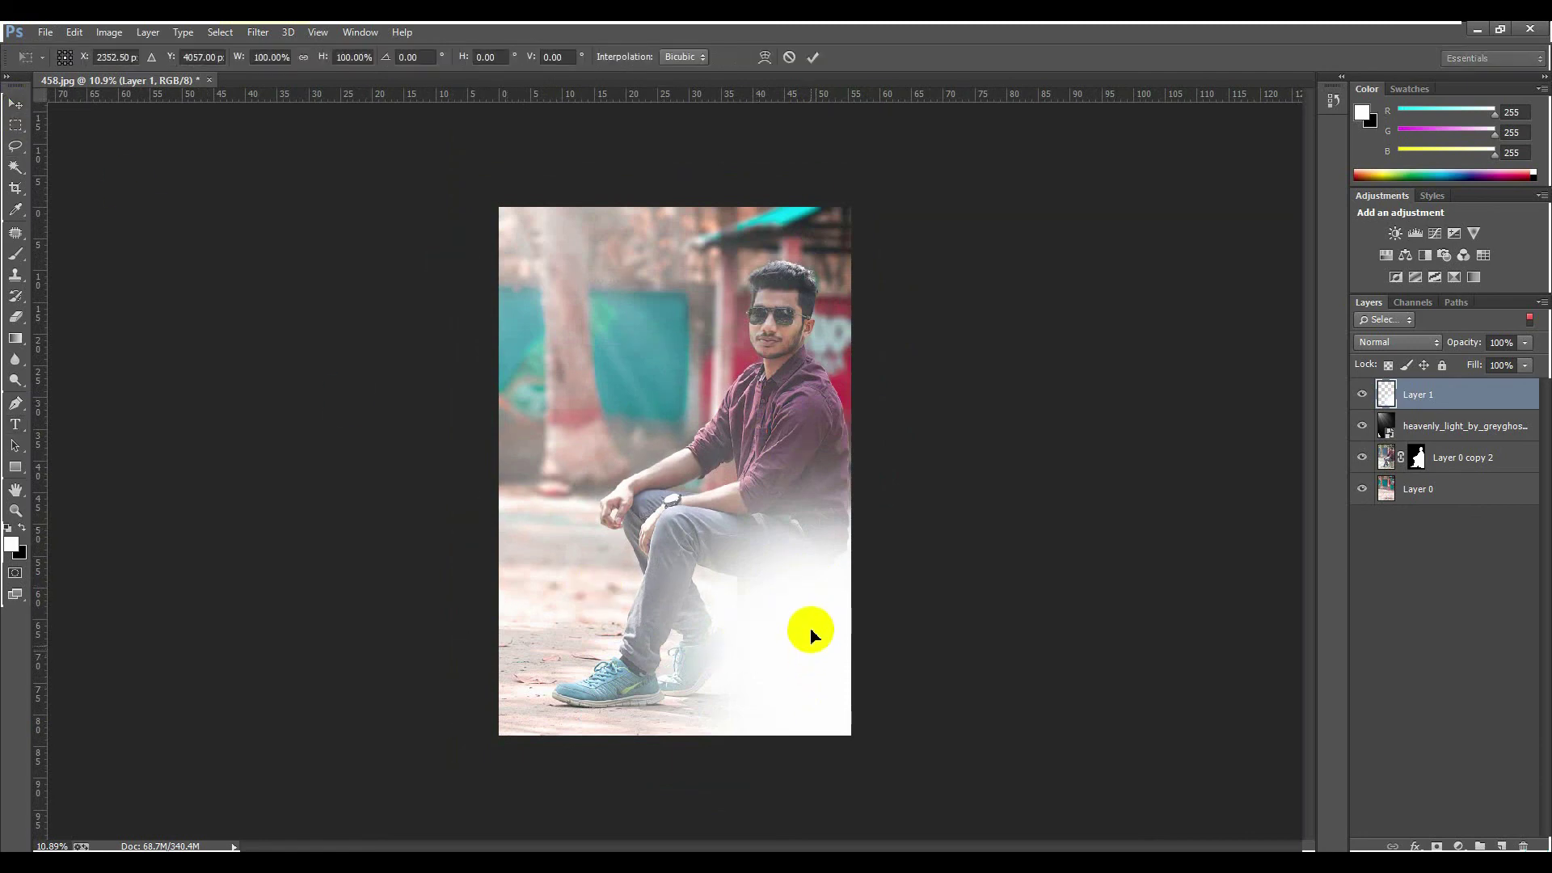
drag(853, 393, 887, 305)
drag(736, 586, 683, 532)
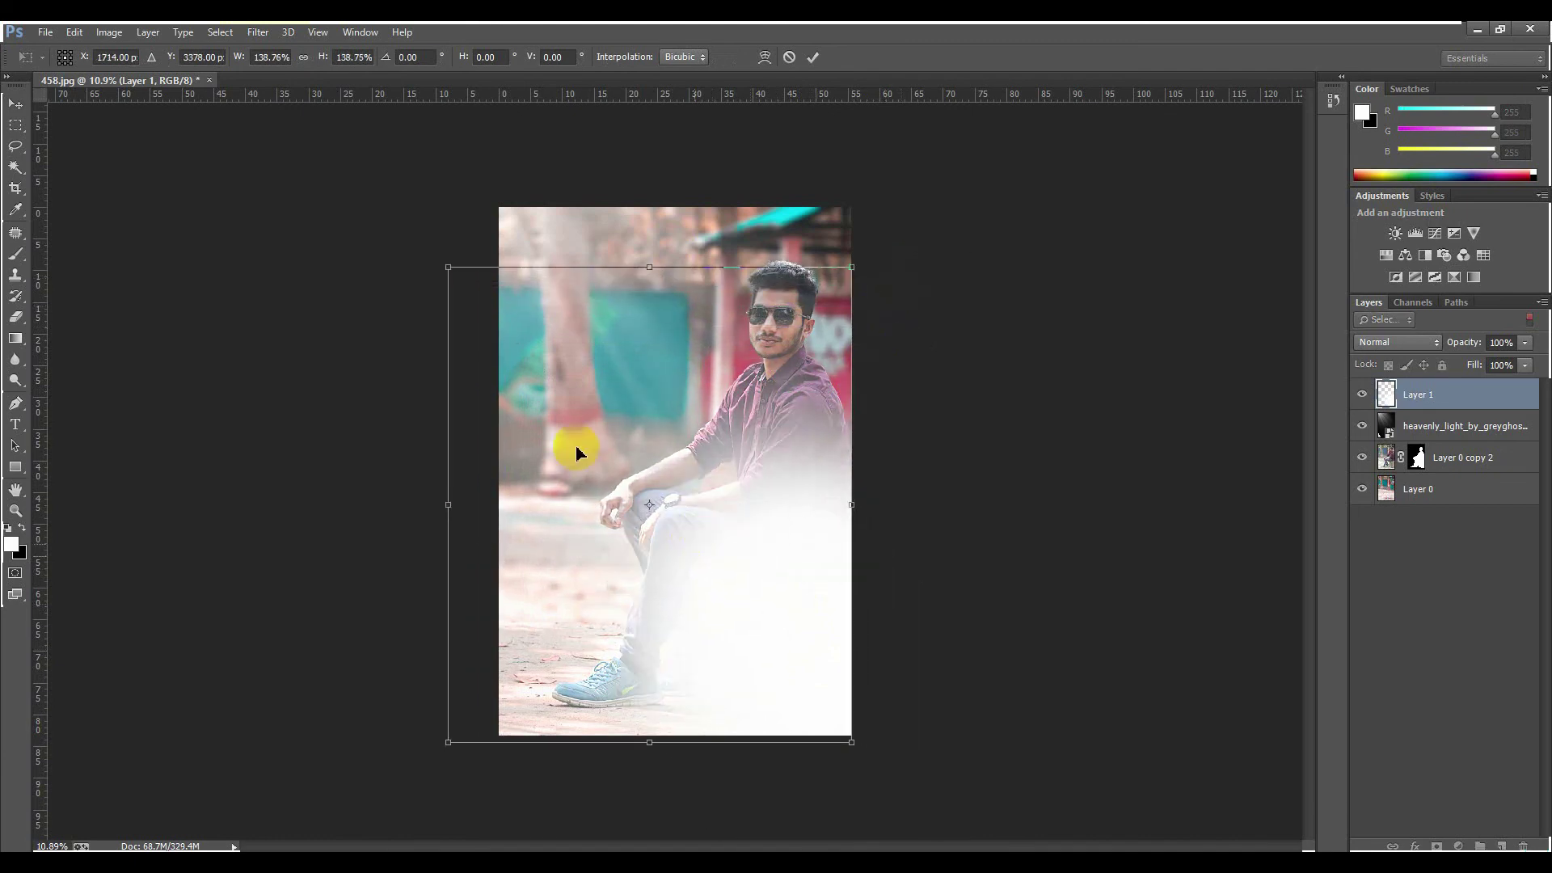
drag(445, 271, 492, 318)
drag(642, 507, 735, 537)
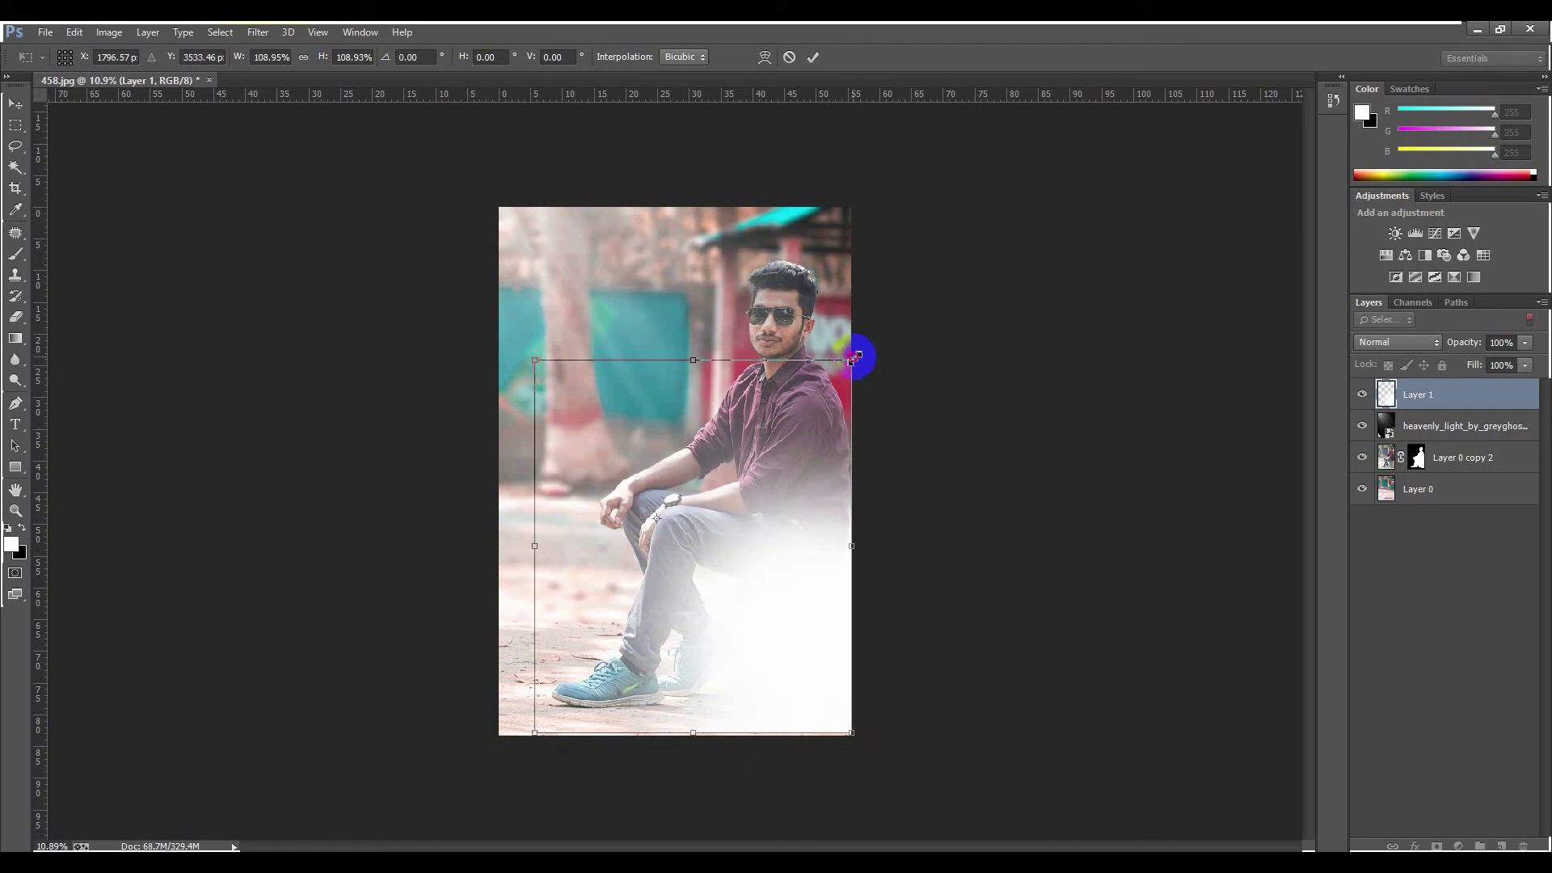
drag(854, 359, 837, 373)
mouse_move(673, 489)
mouse_down()
mouse_move(680, 502)
mouse_move(671, 492)
mouse_up()
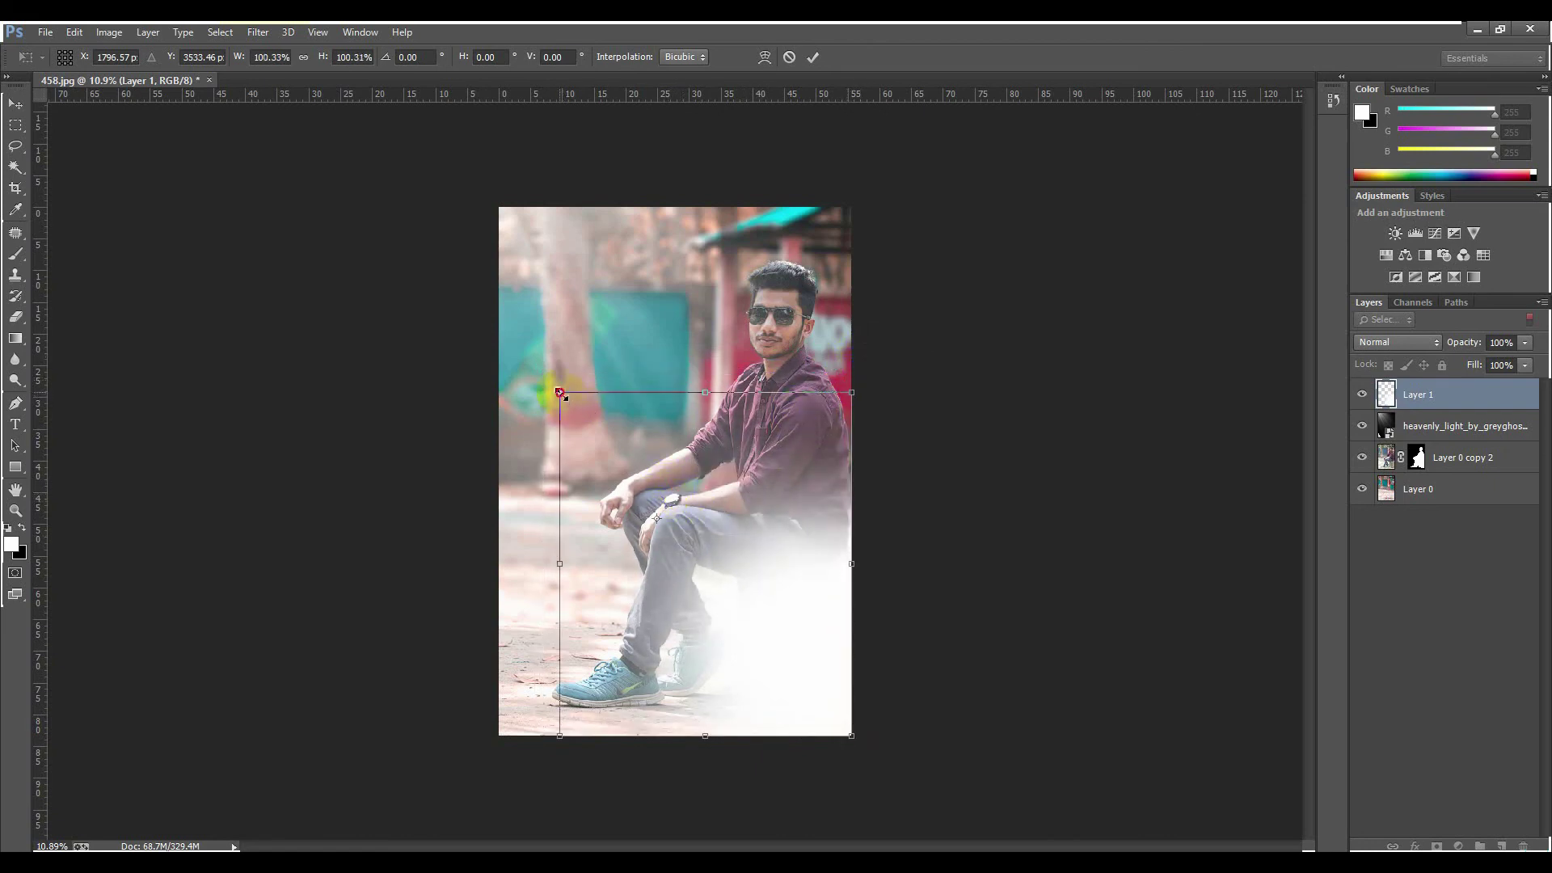
drag(560, 393, 574, 411)
drag(644, 514, 665, 538)
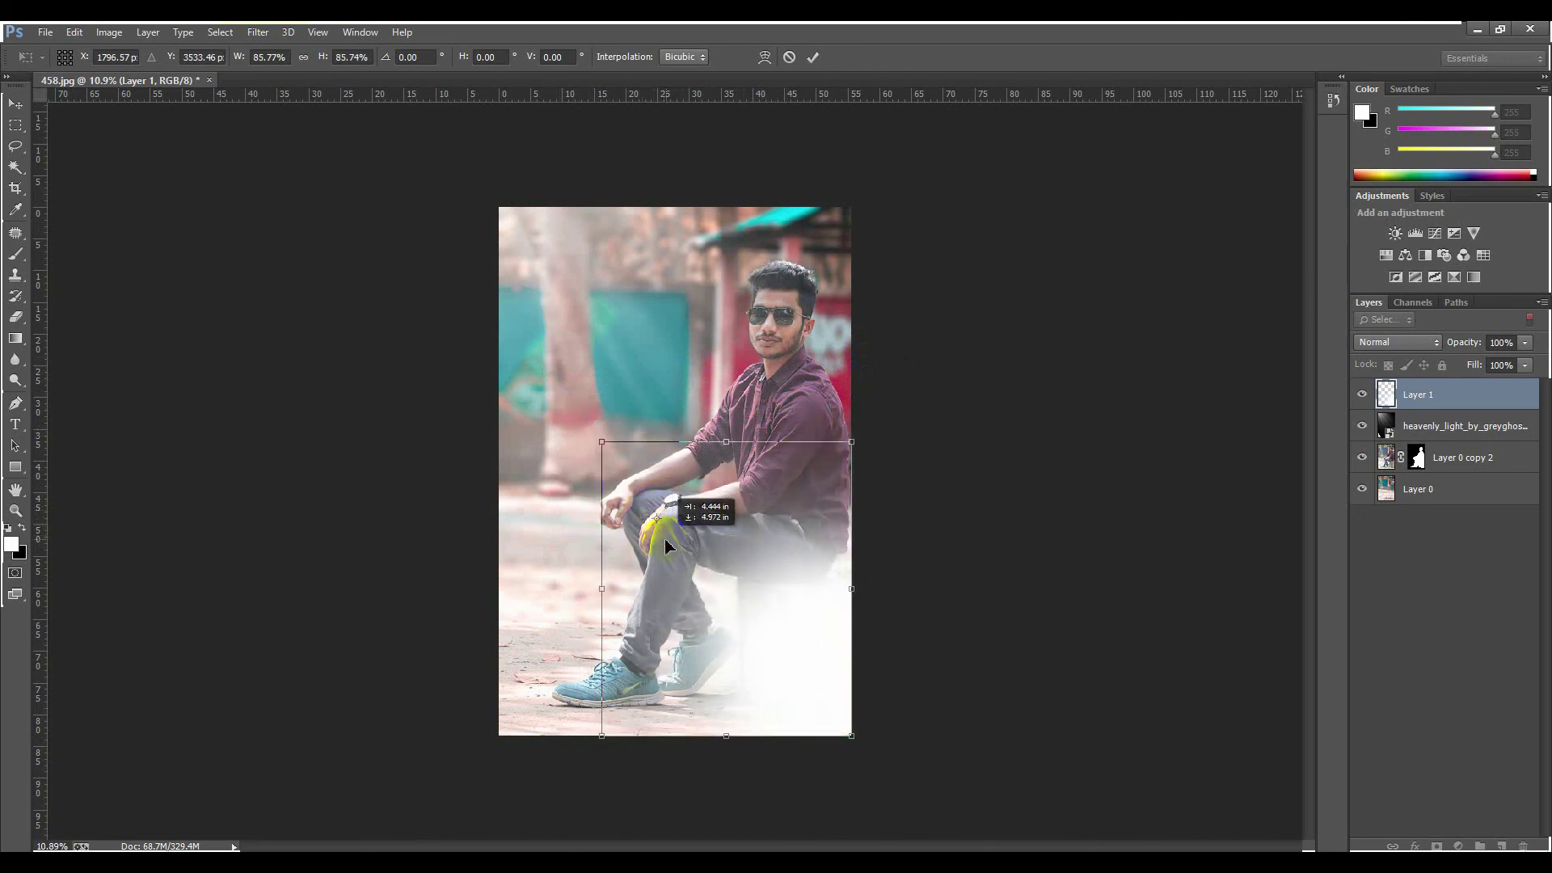
click(814, 56)
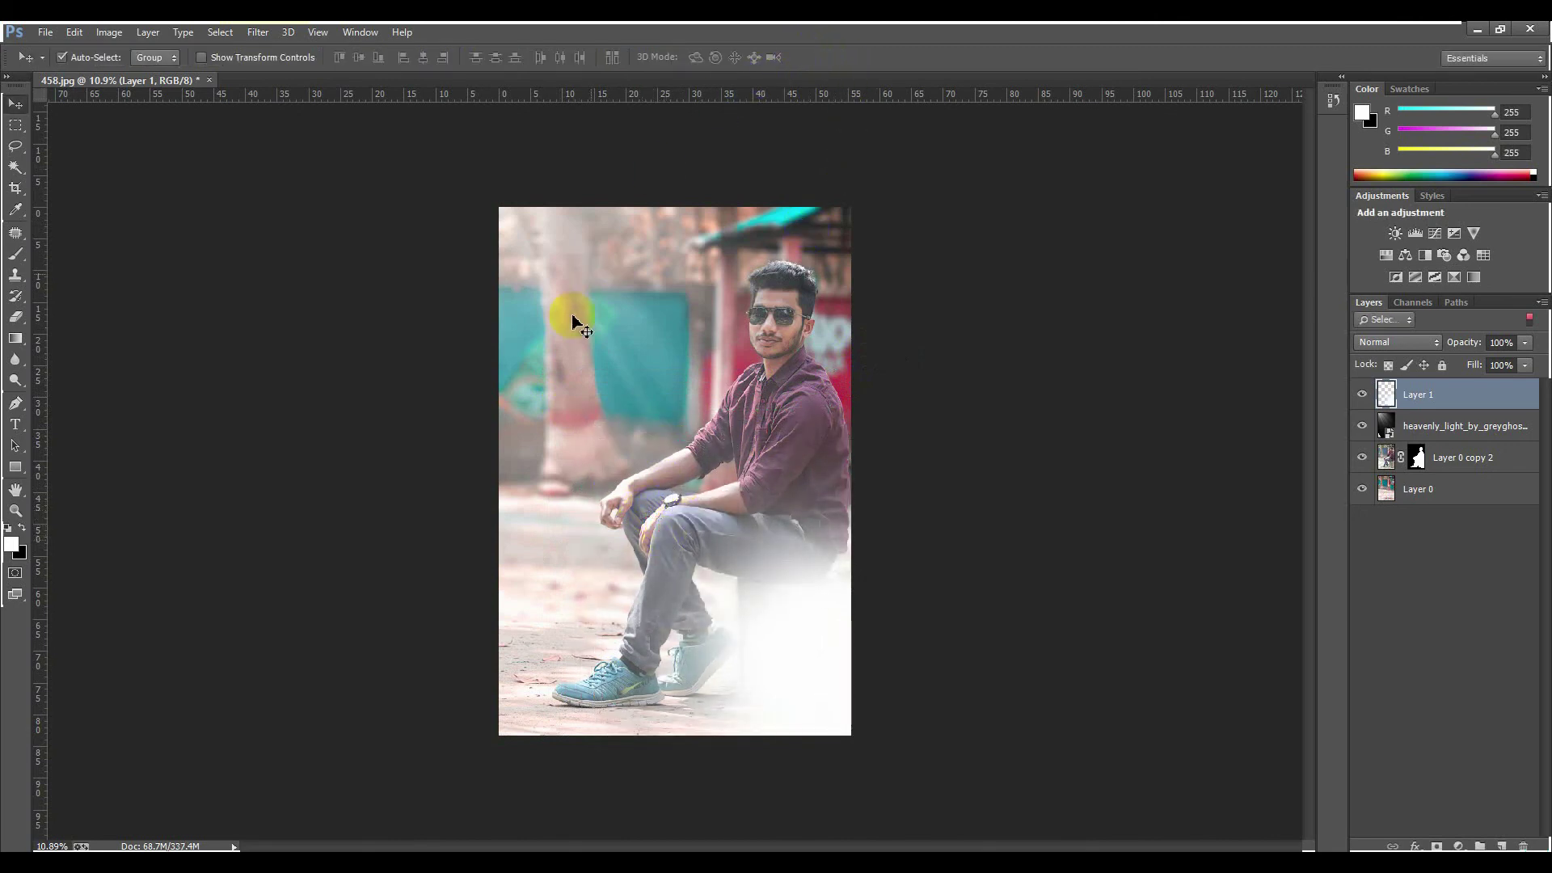
Step: Reposition the light beams over the photo's background and deselect the layer
click(1411, 426)
drag(602, 283, 669, 490)
click(1010, 520)
Step: Examine the edited portrait up close and as a whole, checking the glow and light beams, and select the light-beam layer
scroll(630, 493, down, 2)
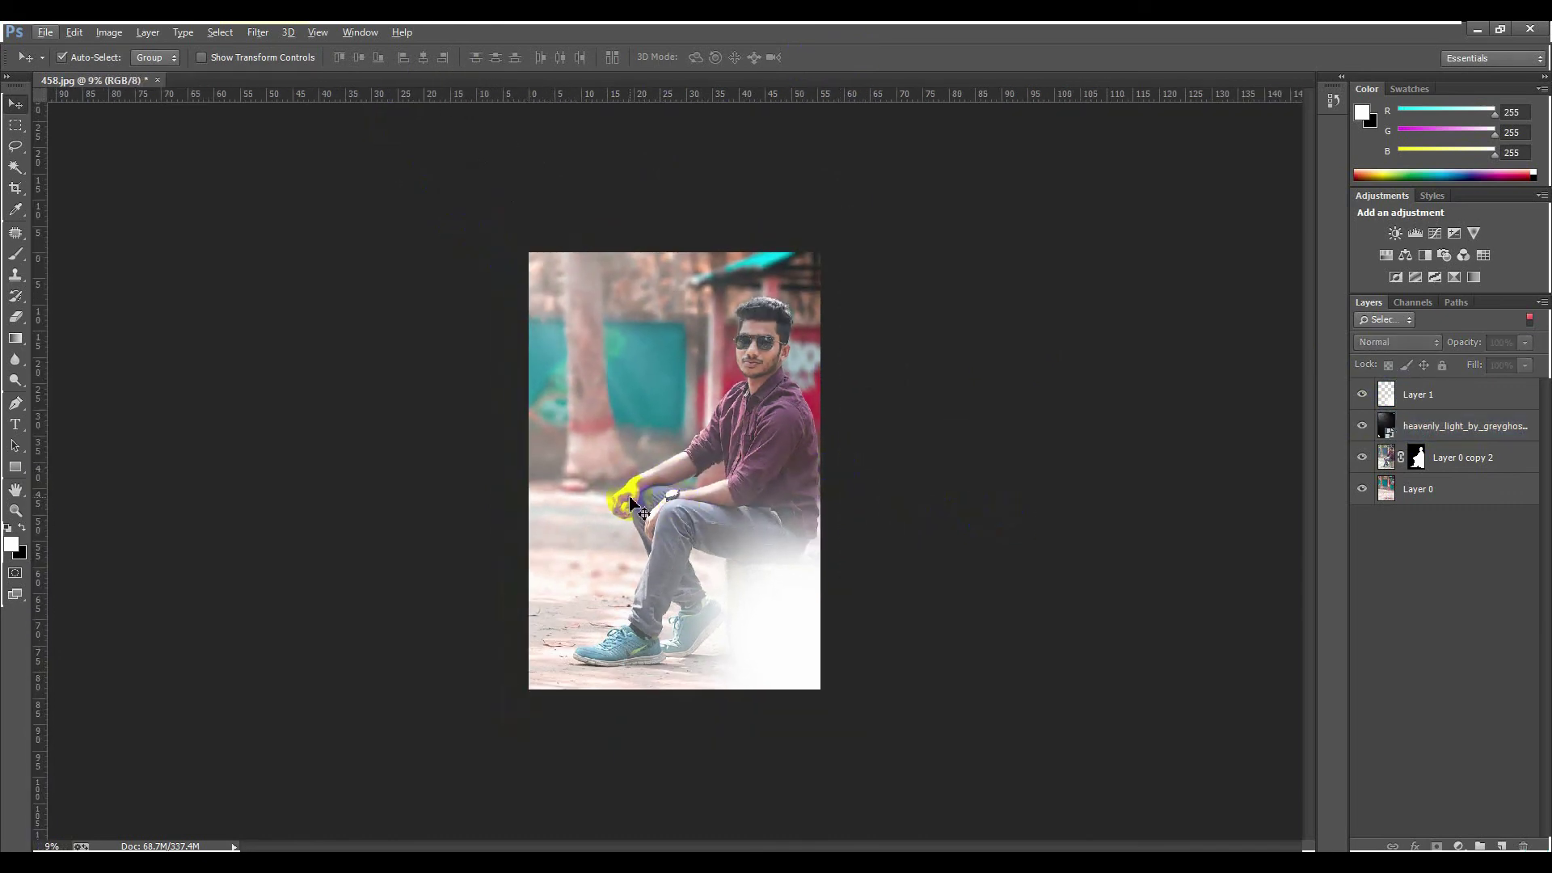
scroll(630, 503, up, 2)
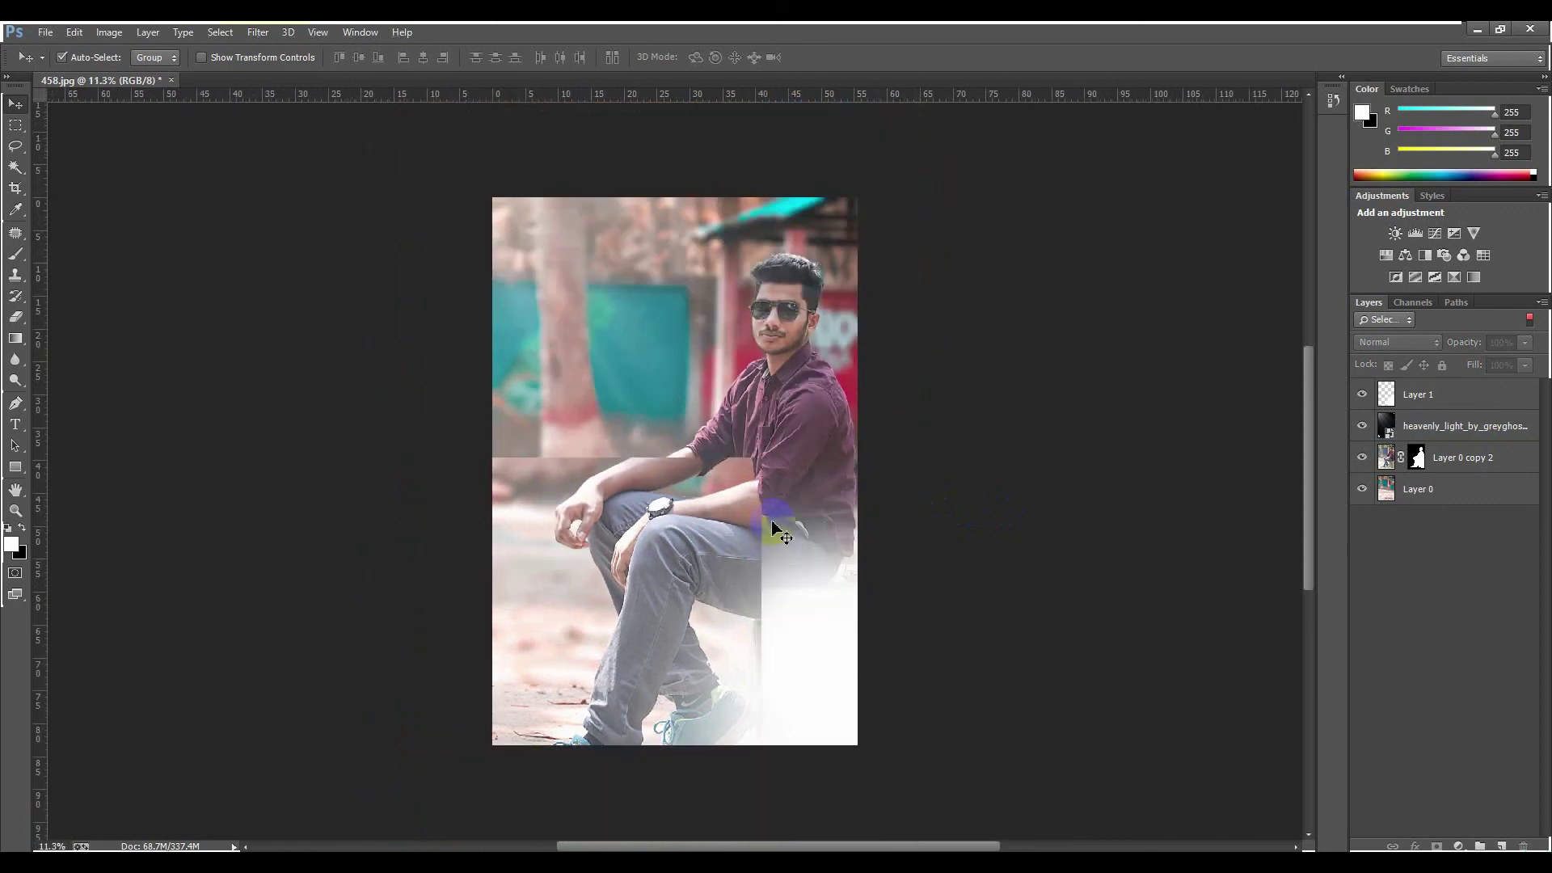
scroll(760, 300, up, 3)
scroll(760, 300, down, 2)
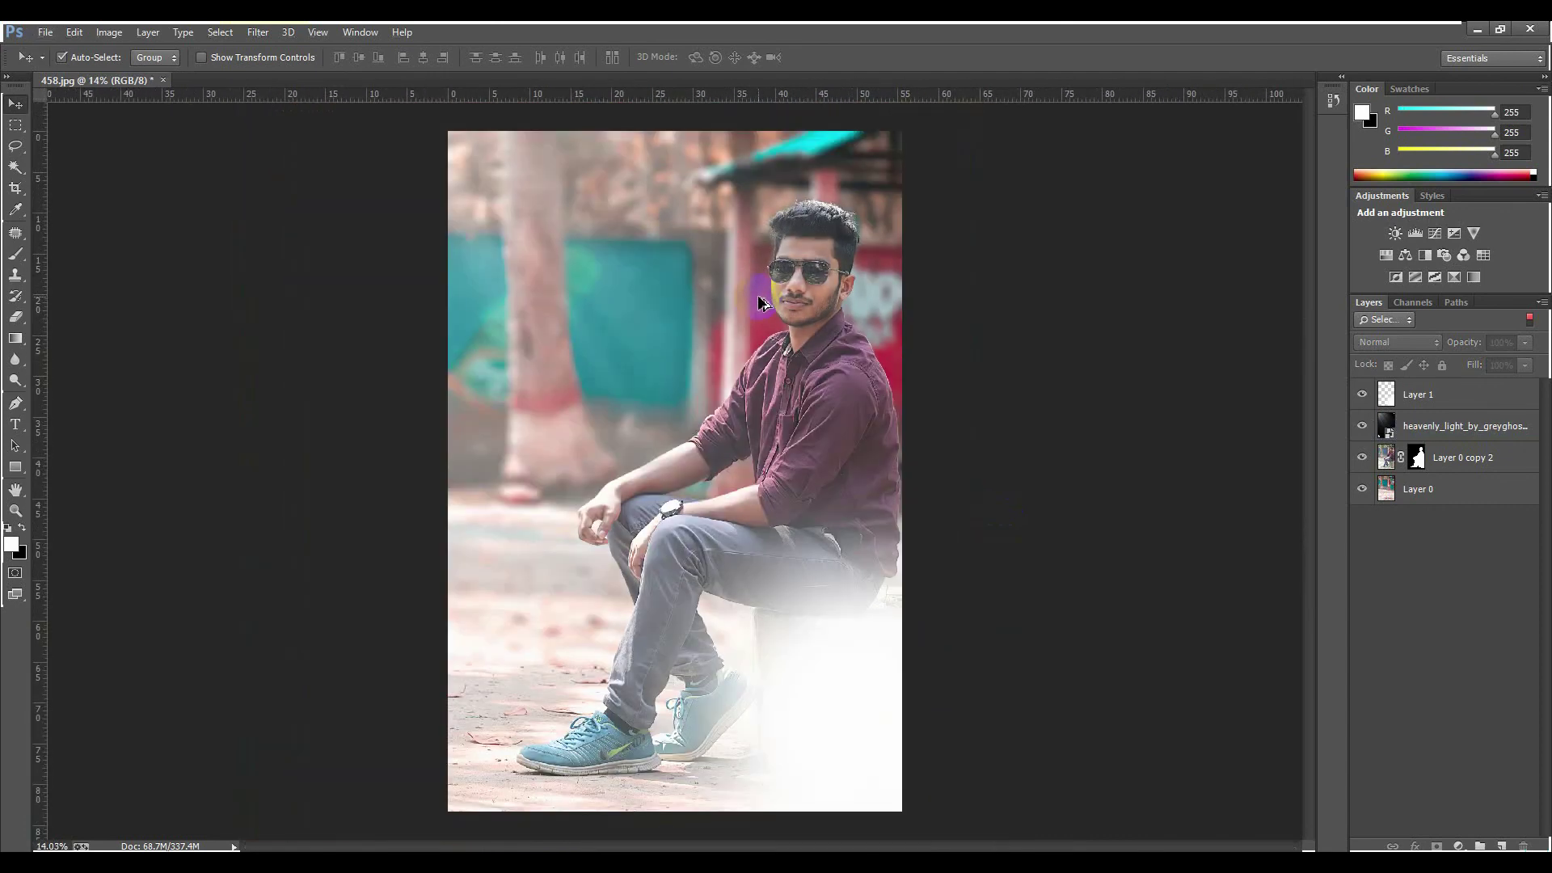
scroll(634, 461, down, 4)
scroll(576, 679, up, 2)
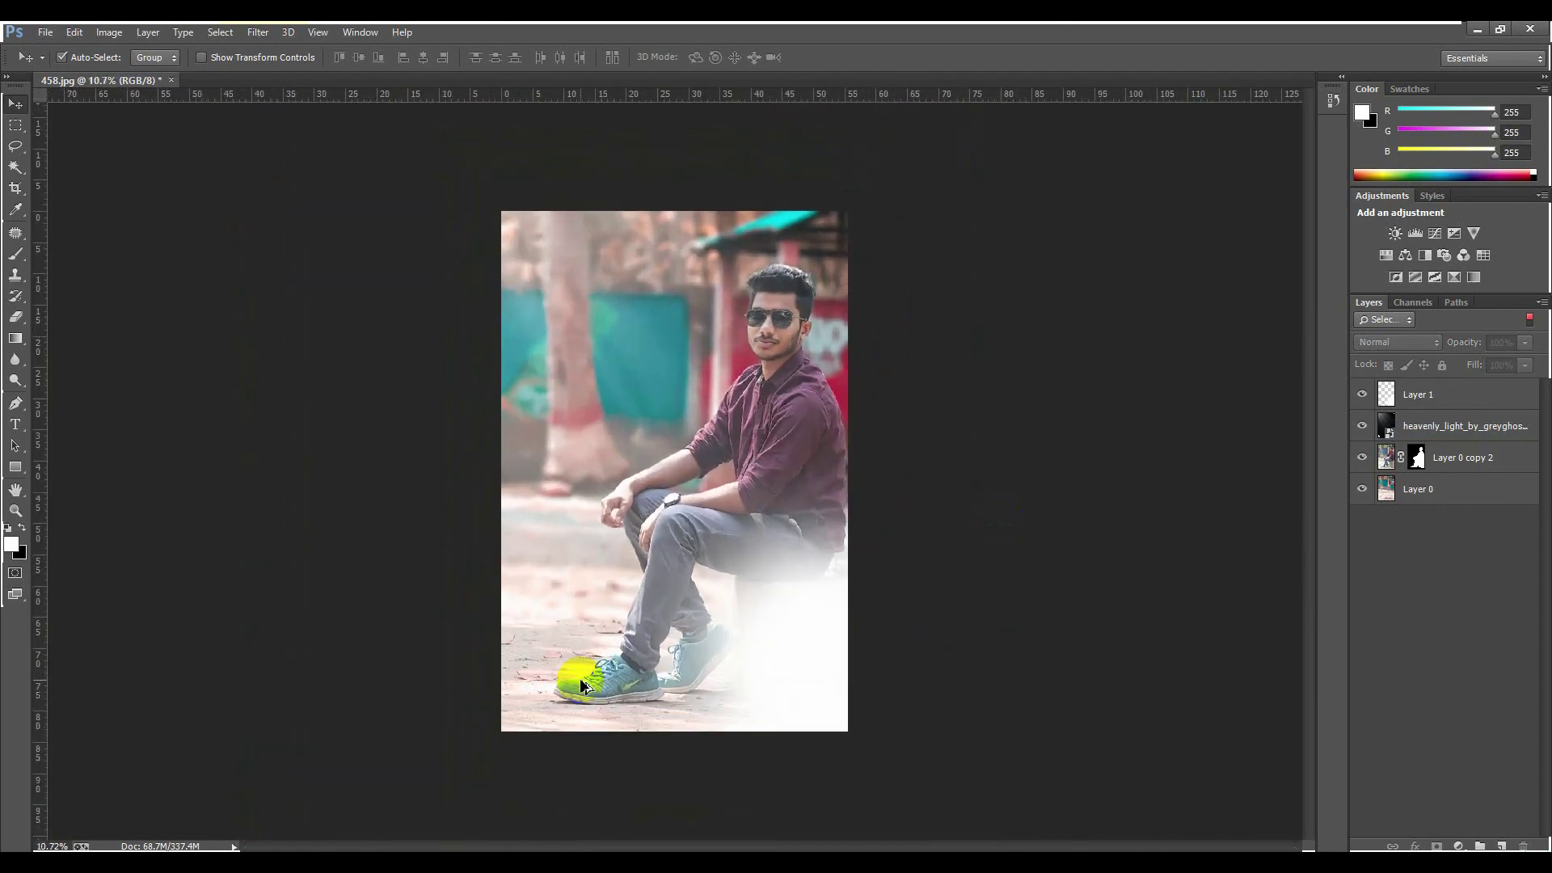
scroll(657, 467, down, 1)
scroll(670, 470, up, 2)
click(555, 270)
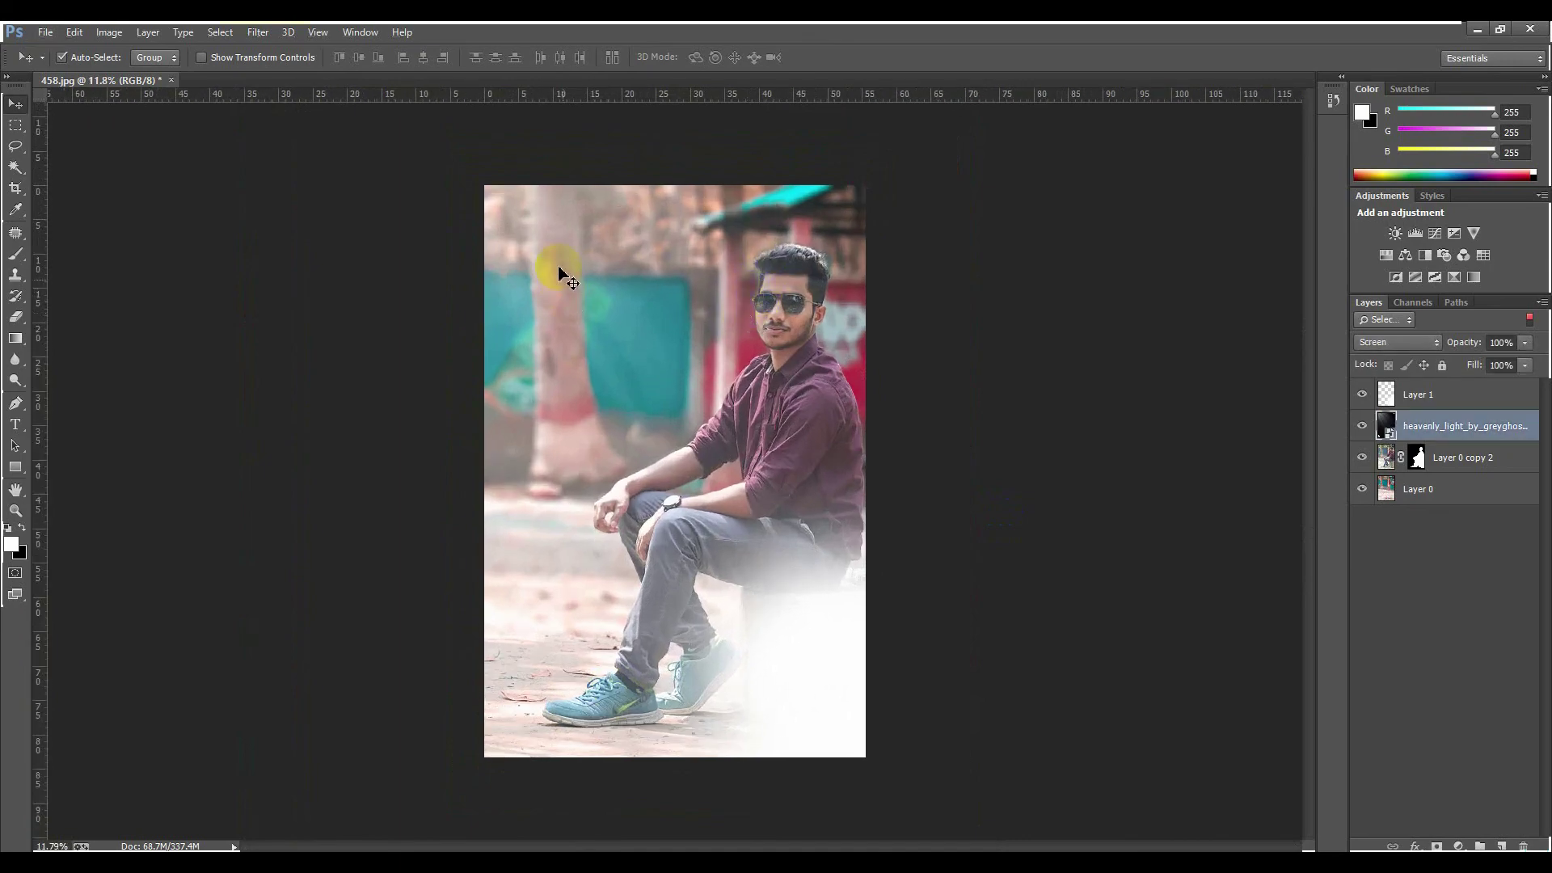